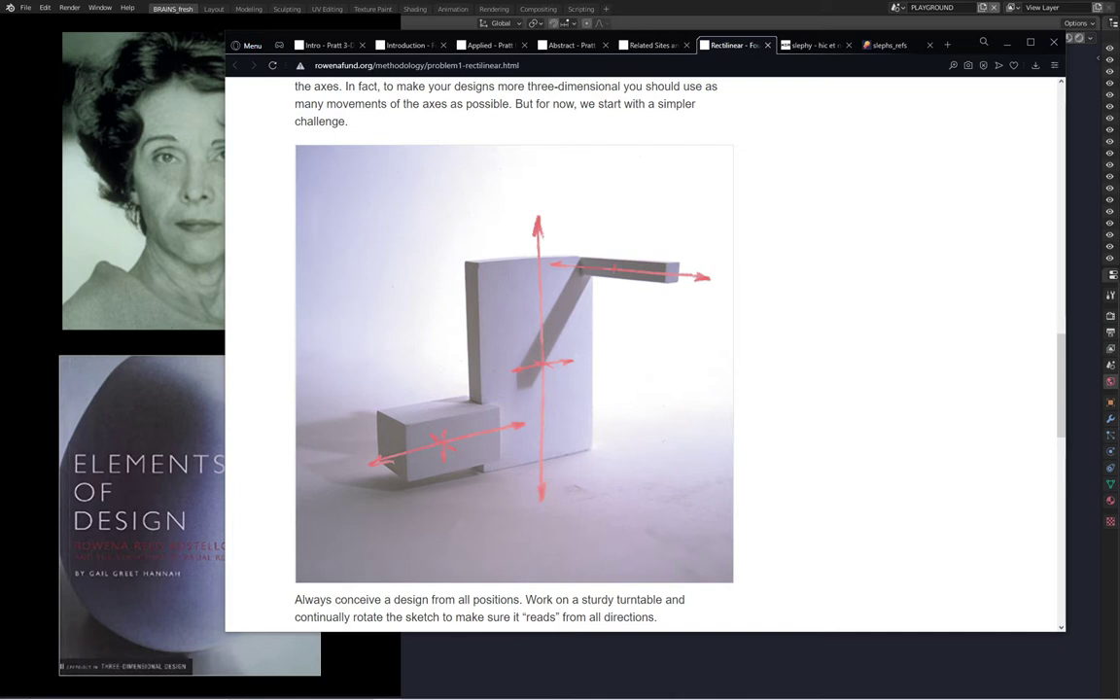
Switch to Blender and minimize the browser to view the rectangular block models beside the reference images
click(113, 496)
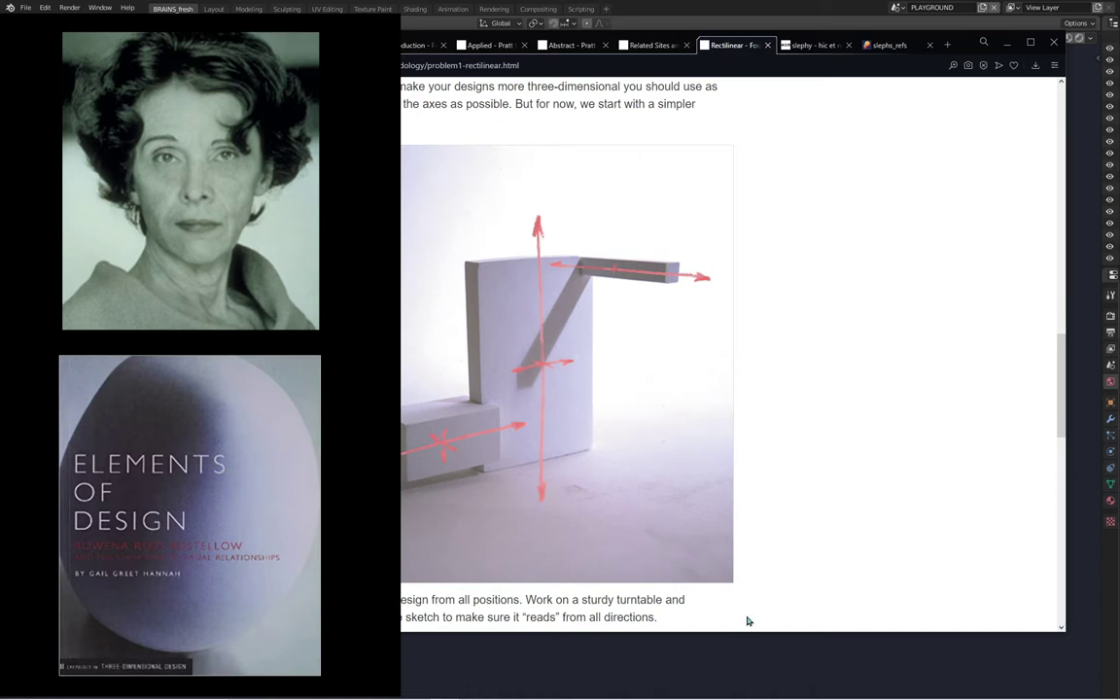
click(1008, 43)
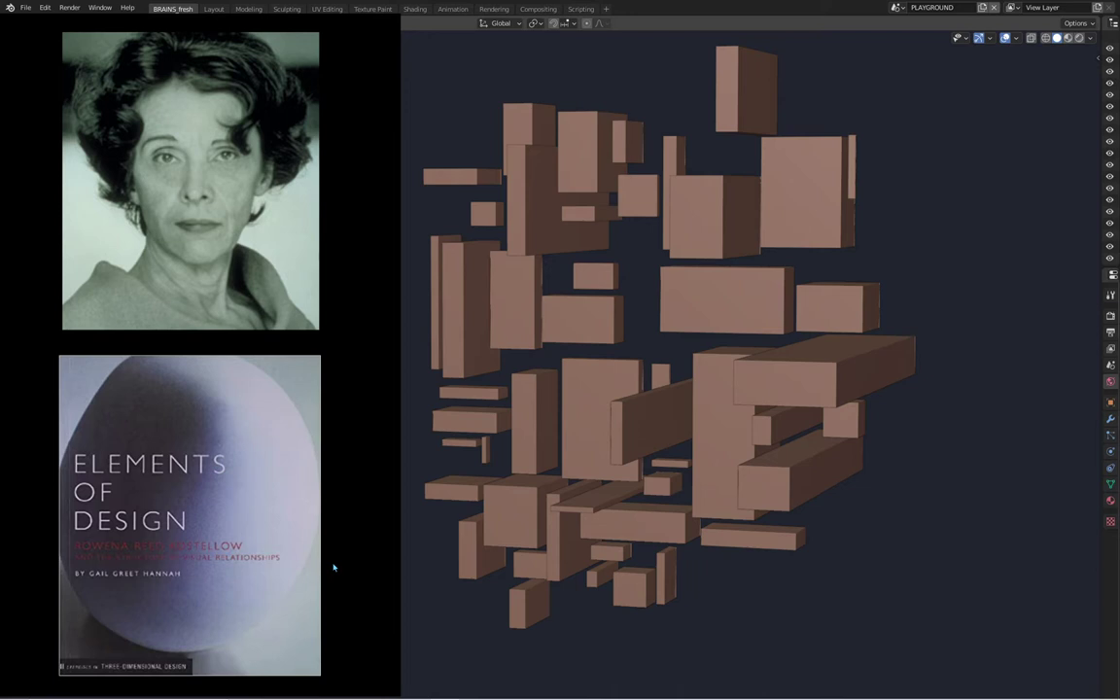
Return to the browser and look through the open Rowena Reed Kostellow Fund pages, from the History introduction to the Rectilinear problem
key(alt+Tab)
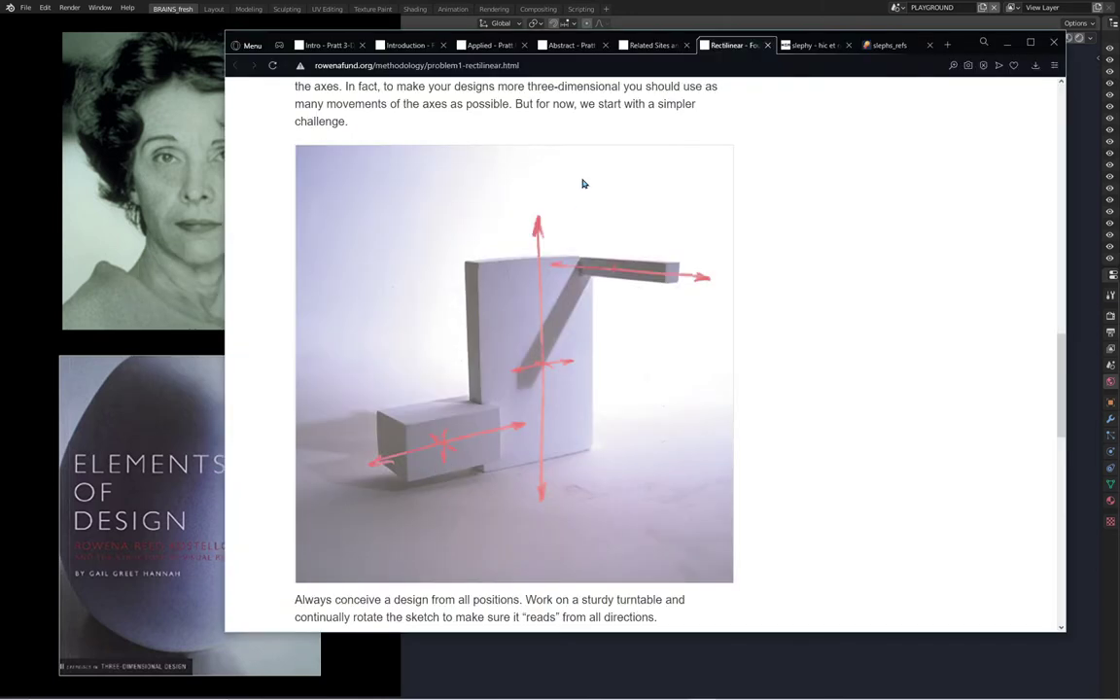
click(325, 45)
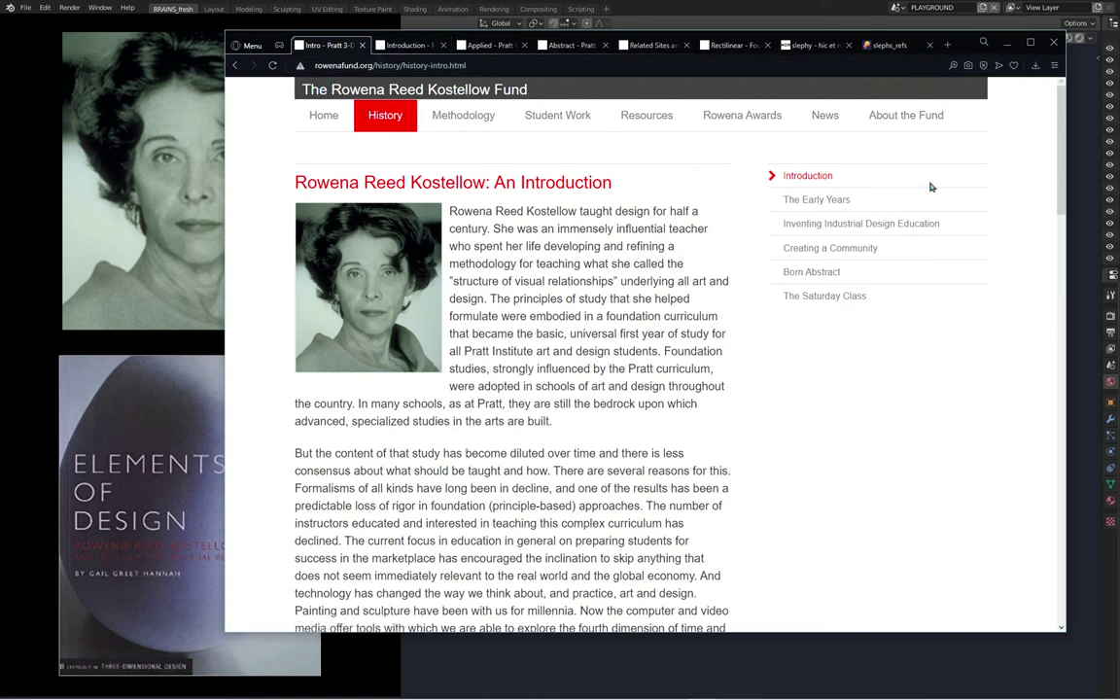
click(398, 43)
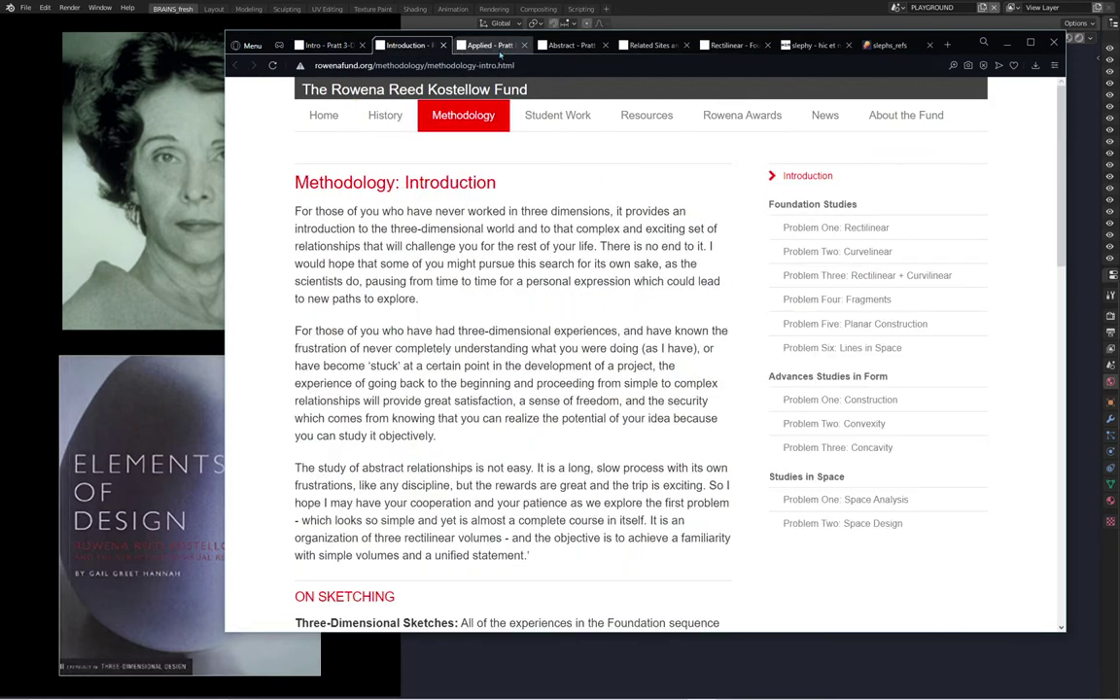
click(486, 44)
click(574, 45)
click(653, 45)
click(741, 45)
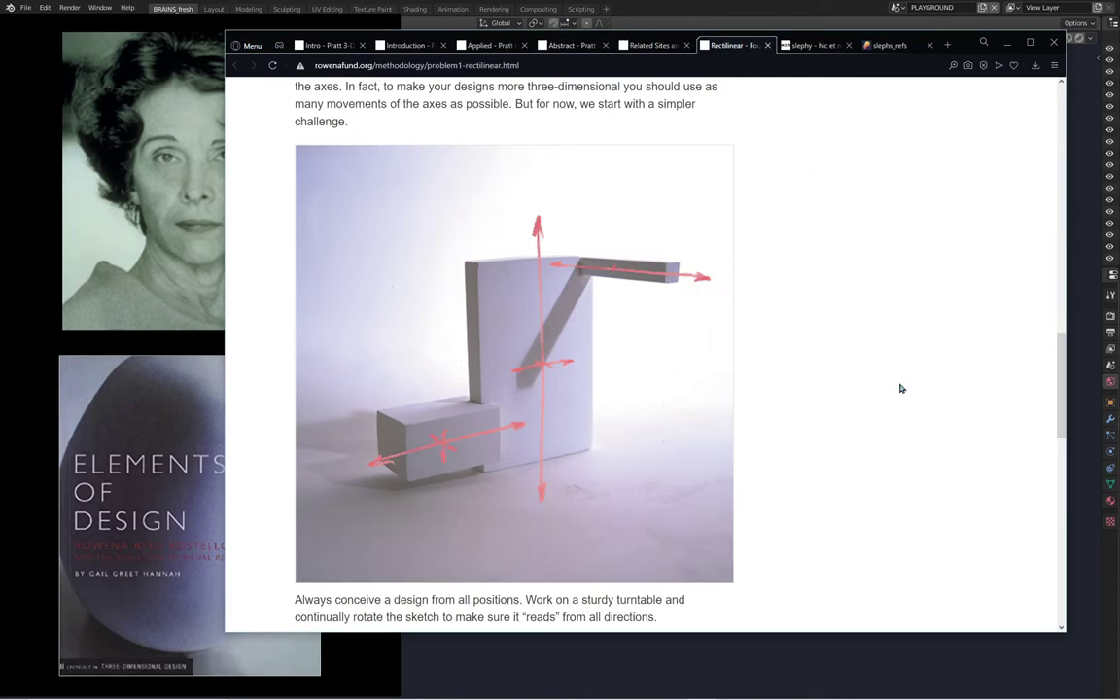
Compare the annotated three-volume example on the Rectilinear page with the block models in Blender
drag(1060, 364, 1064, 368)
click(1008, 42)
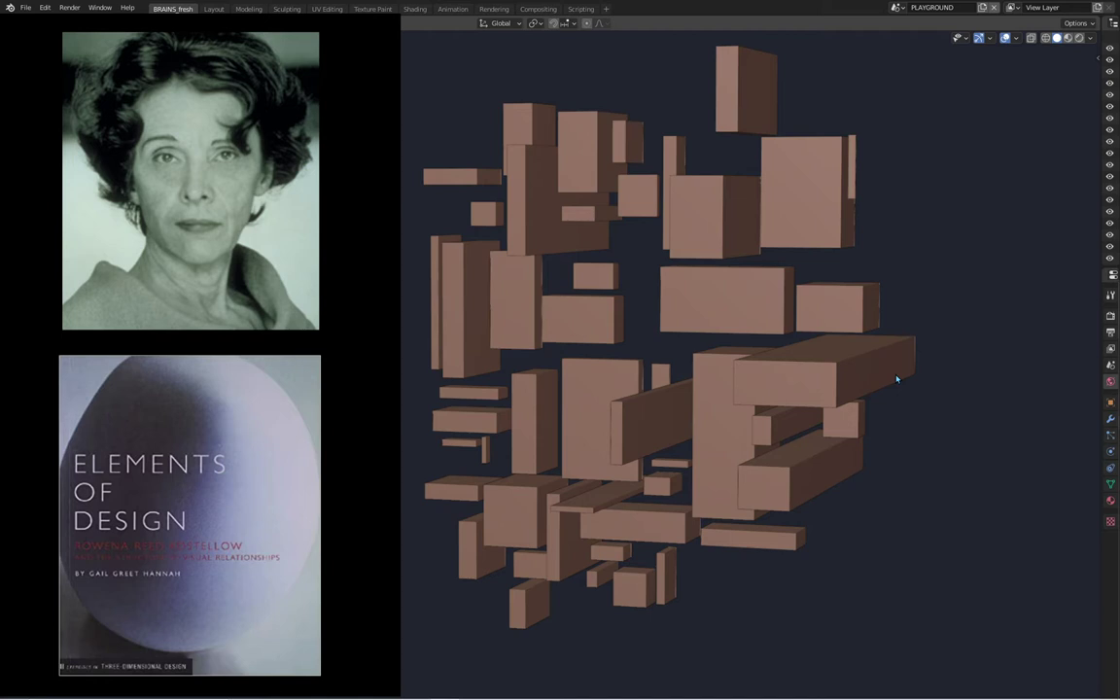
key(alt+Tab)
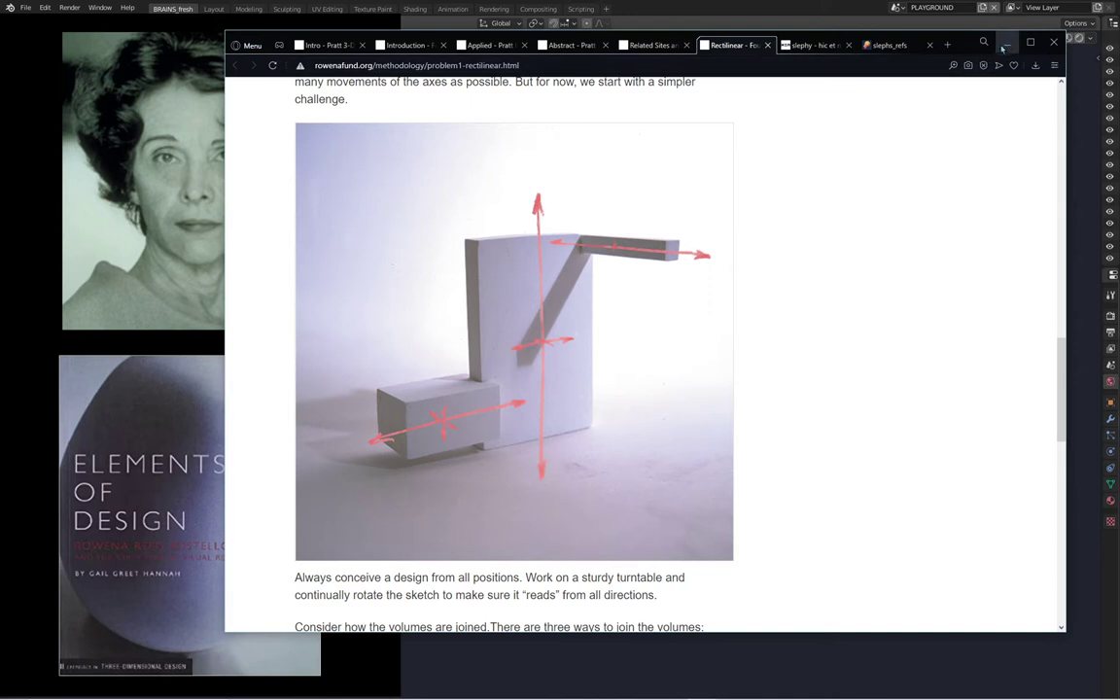
click(1009, 51)
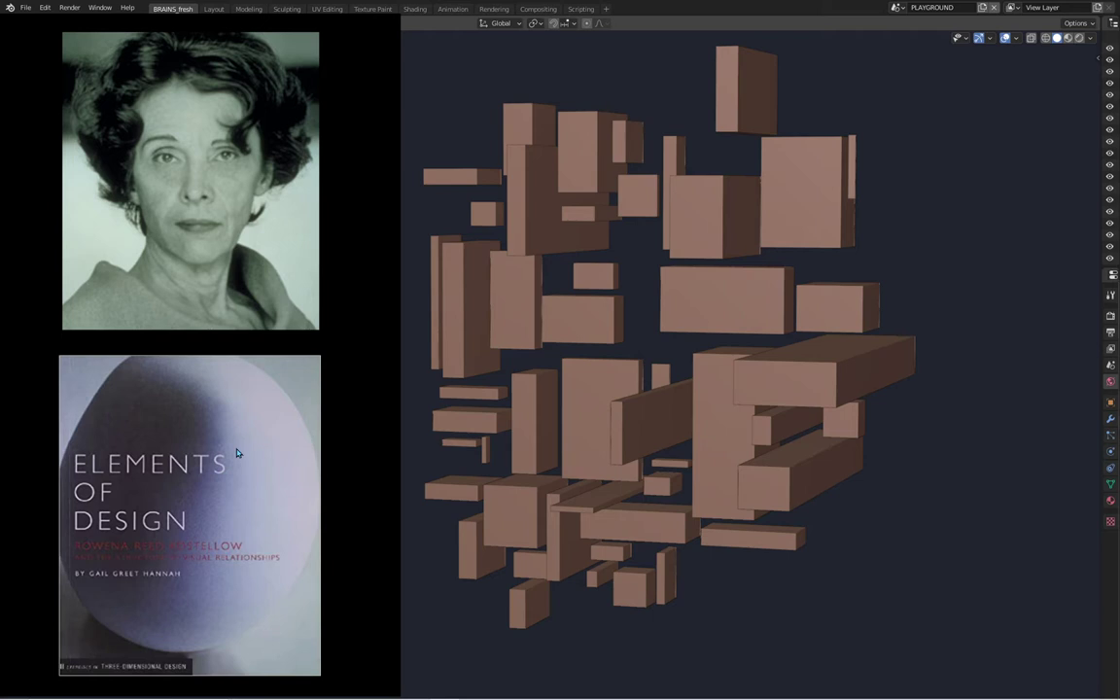
Switch to the browser and view the Methodology introduction and the beginning of the Student Work: Applied page
key(alt+Tab)
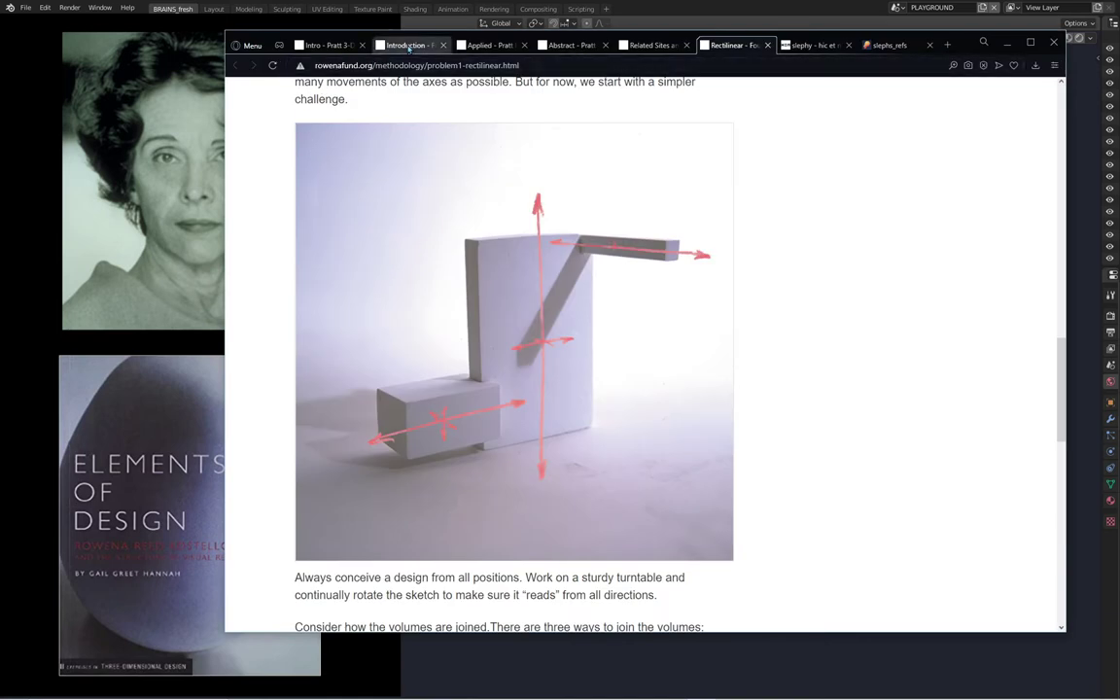
click(408, 45)
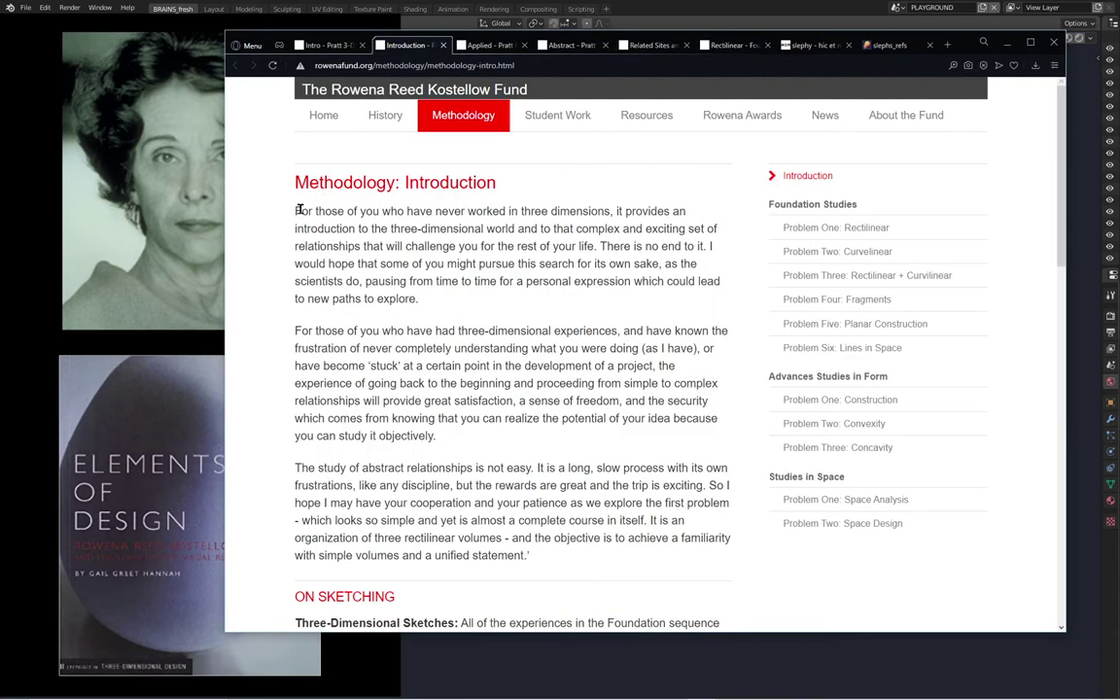
click(491, 46)
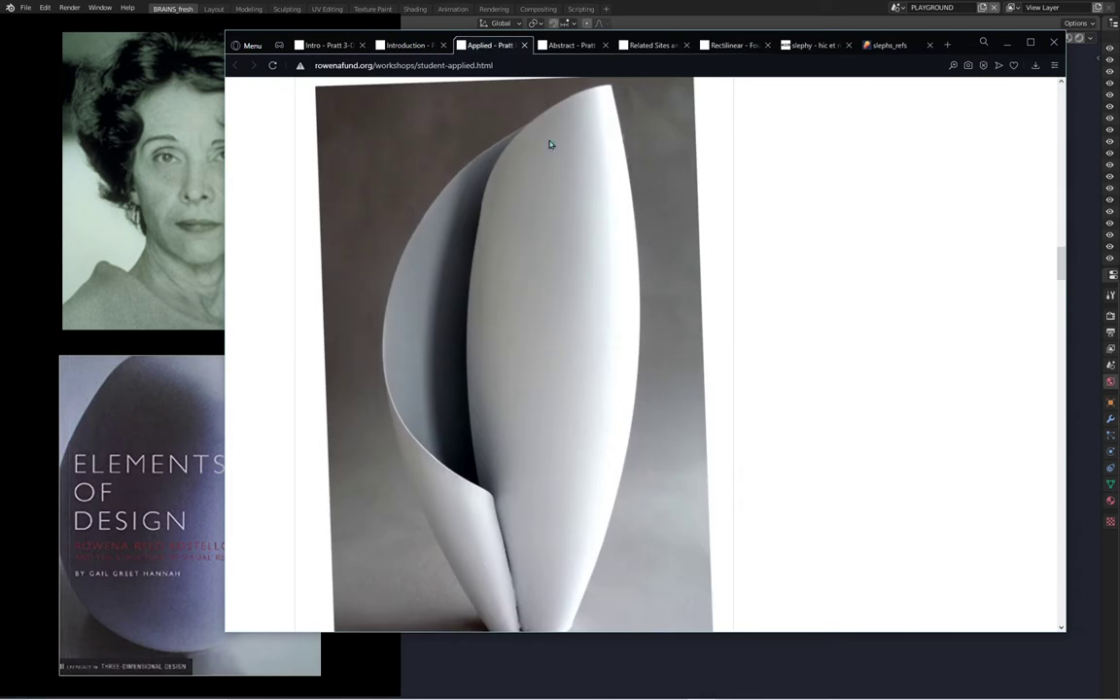
drag(1061, 269, 1061, 100)
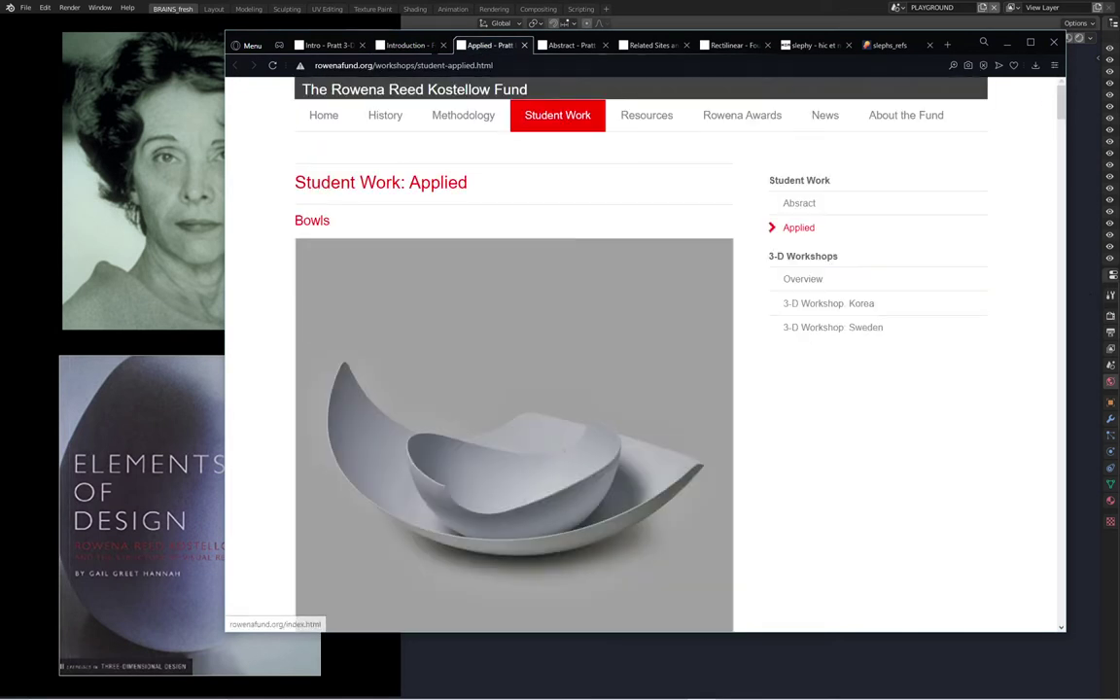
click(416, 45)
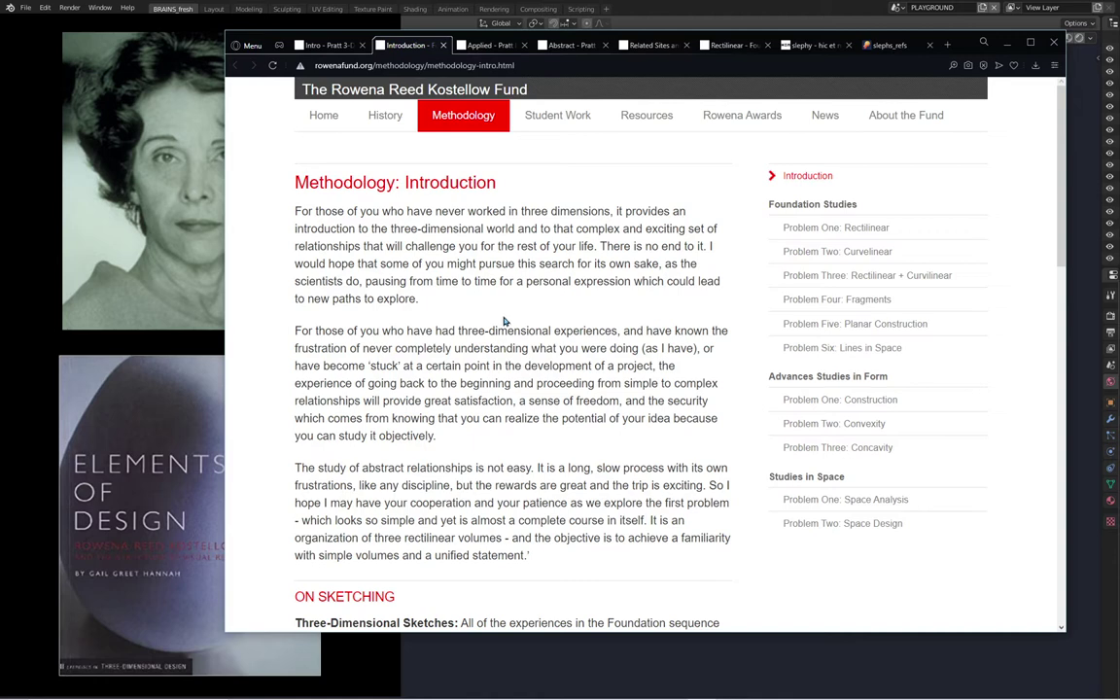
Examine the opening quote and the numbered design principles on the Problem One: Rectilinear Volumes page
click(731, 45)
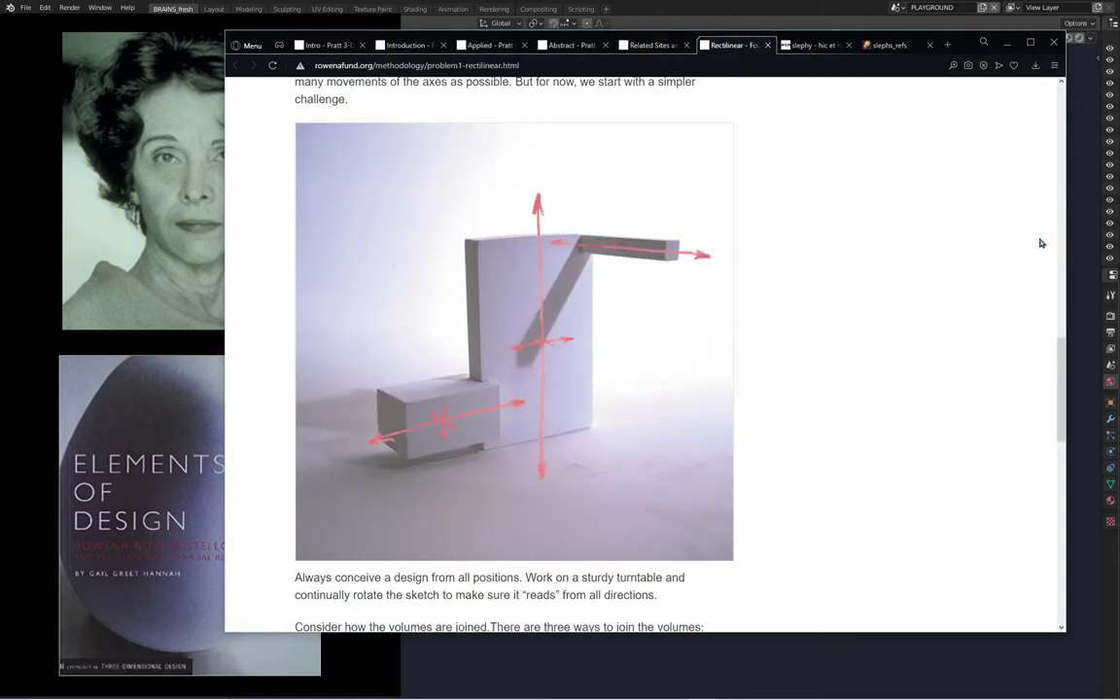
drag(1060, 389, 1055, 92)
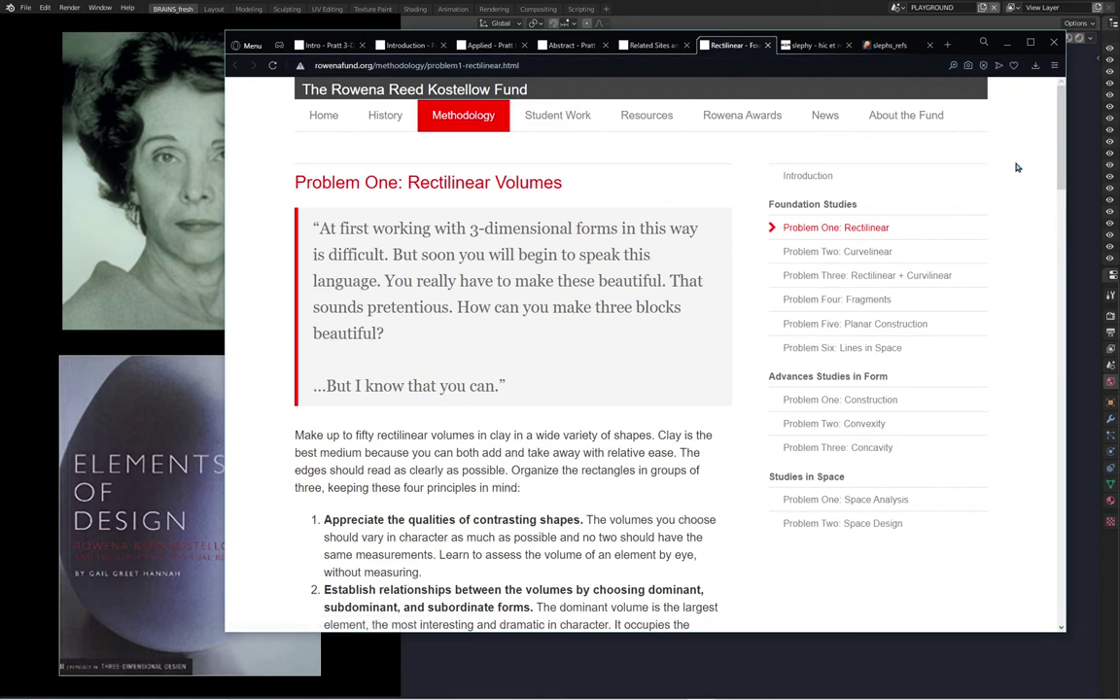
scroll(1069, 171, down, 1)
drag(1068, 171, 1070, 176)
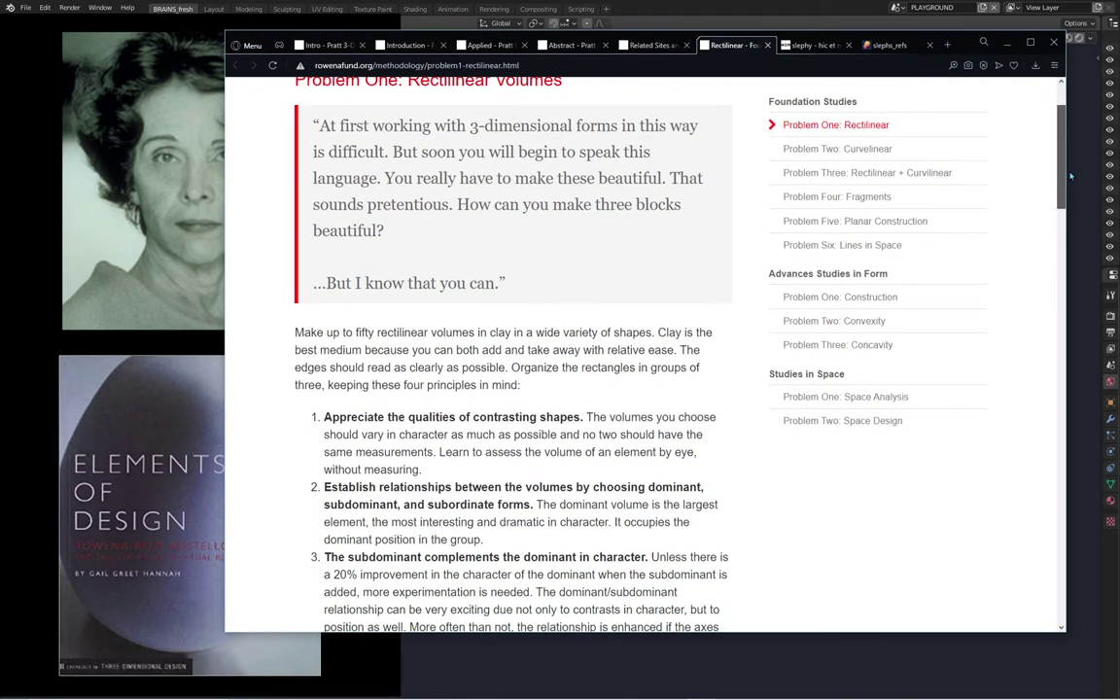
scroll(1070, 176, up, 2)
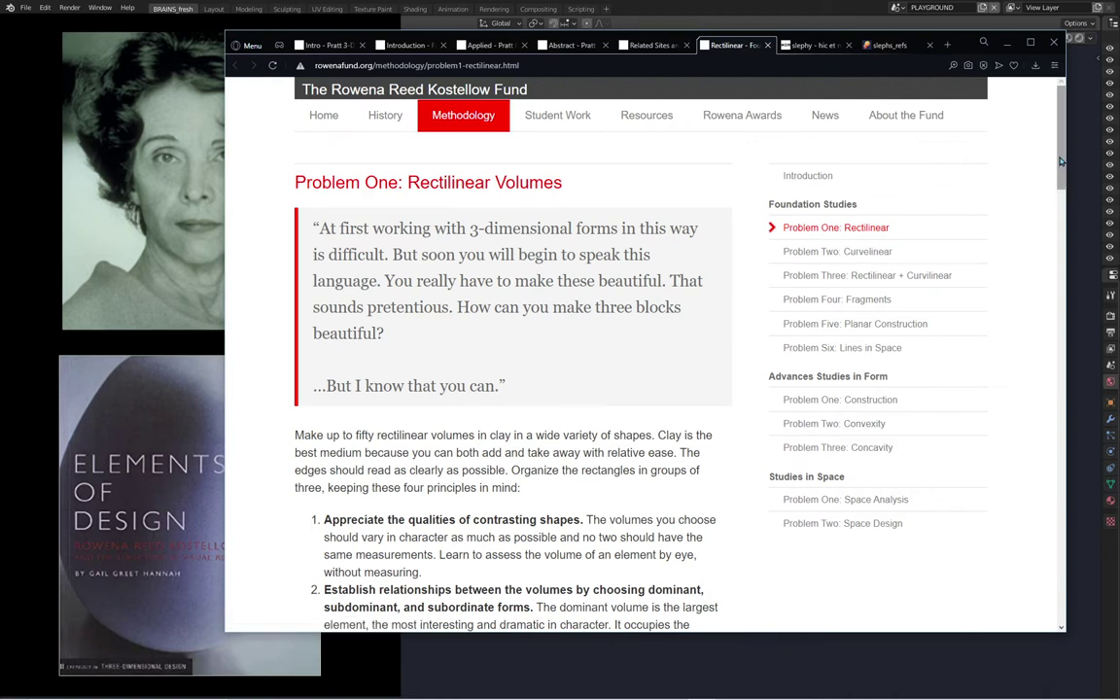
Skim the Methodology introduction page through its On Sketching section
click(421, 46)
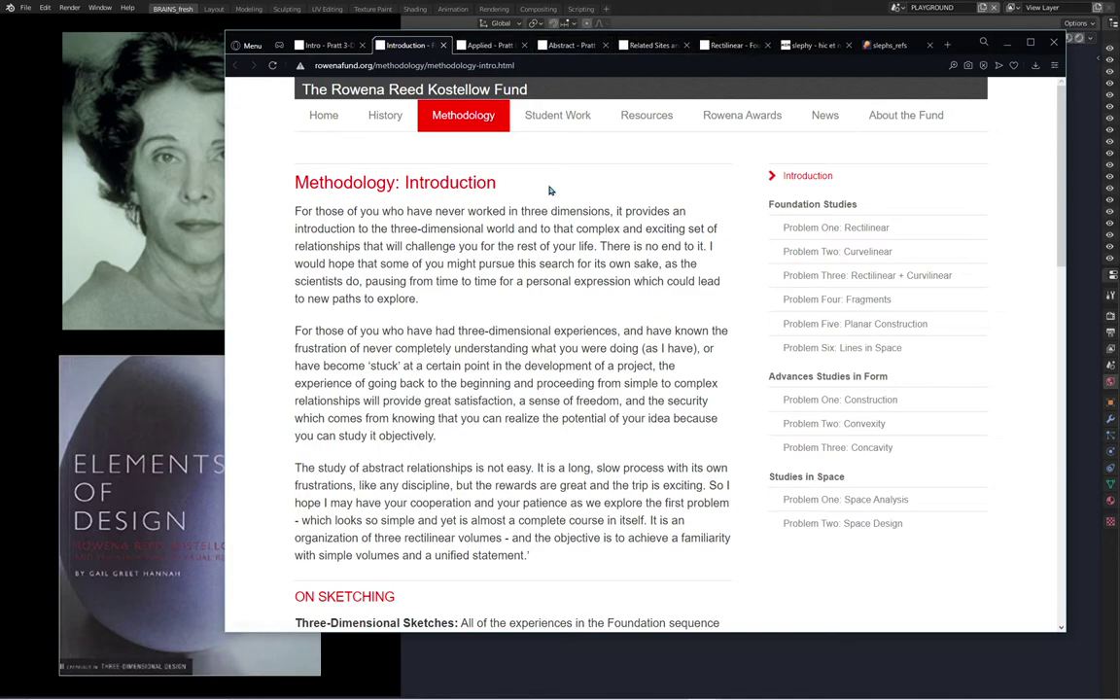
scroll(551, 188, down, 10)
scroll(550, 188, down, 2)
scroll(546, 185, up, 10)
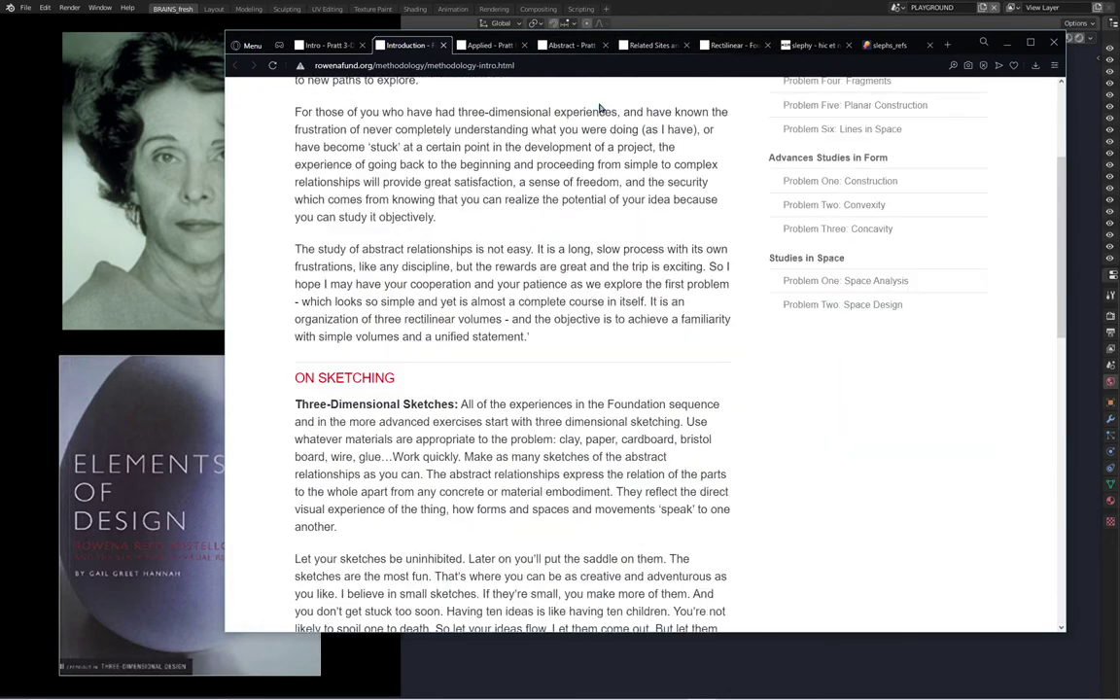
Examine the annotated axis example on the Rectilinear page and the text on proportions and axes above it
click(731, 45)
drag(1060, 162, 1061, 411)
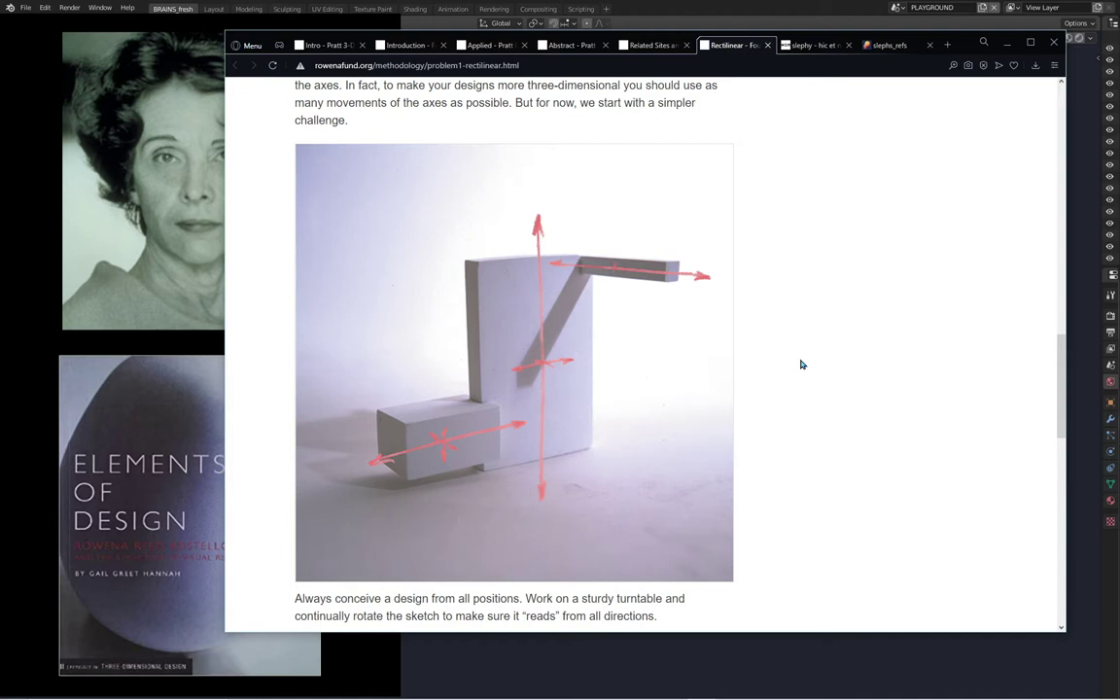
scroll(799, 360, up, 5)
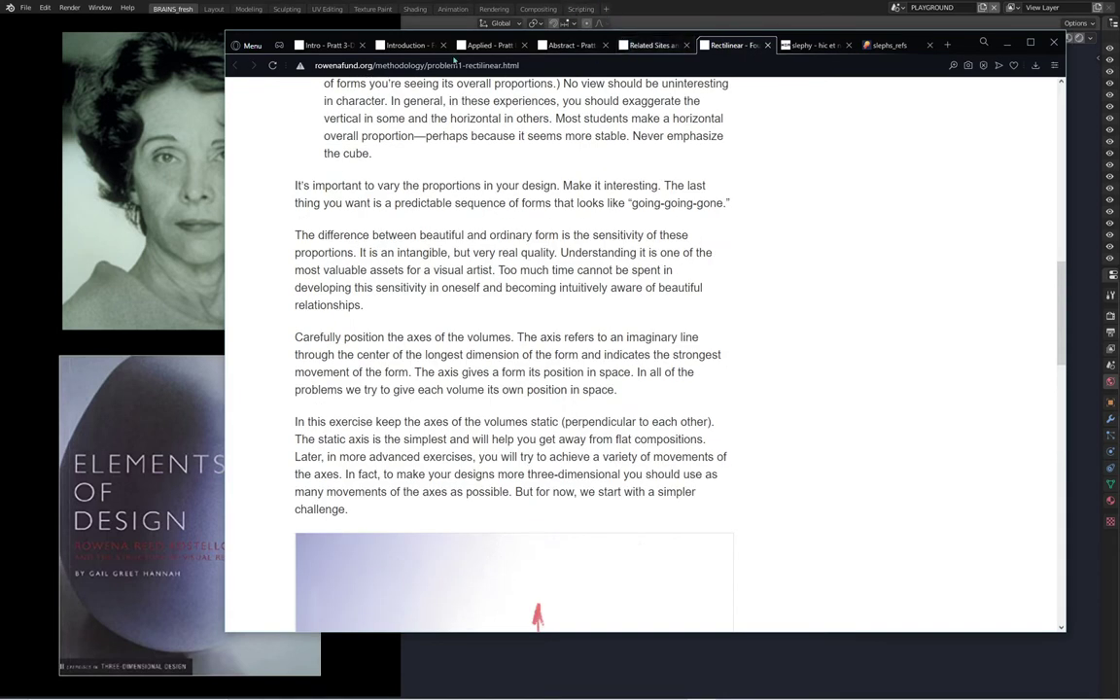
Browse the bowls and tall vessels on the Student Work: Applied page
click(490, 46)
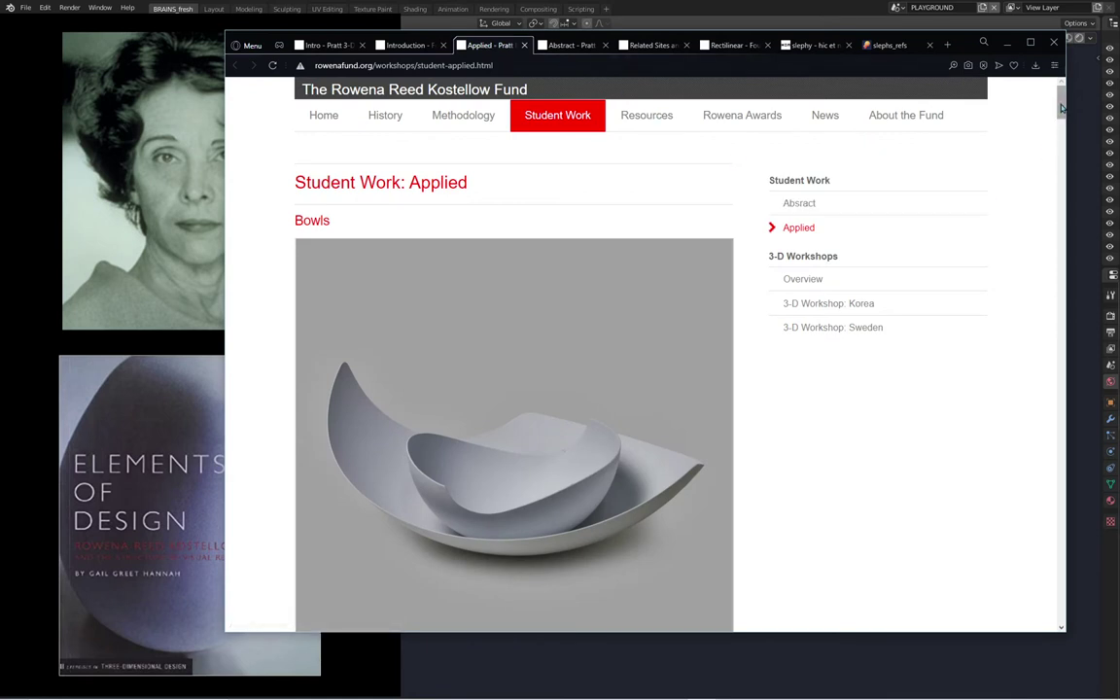
drag(1062, 109, 1063, 114)
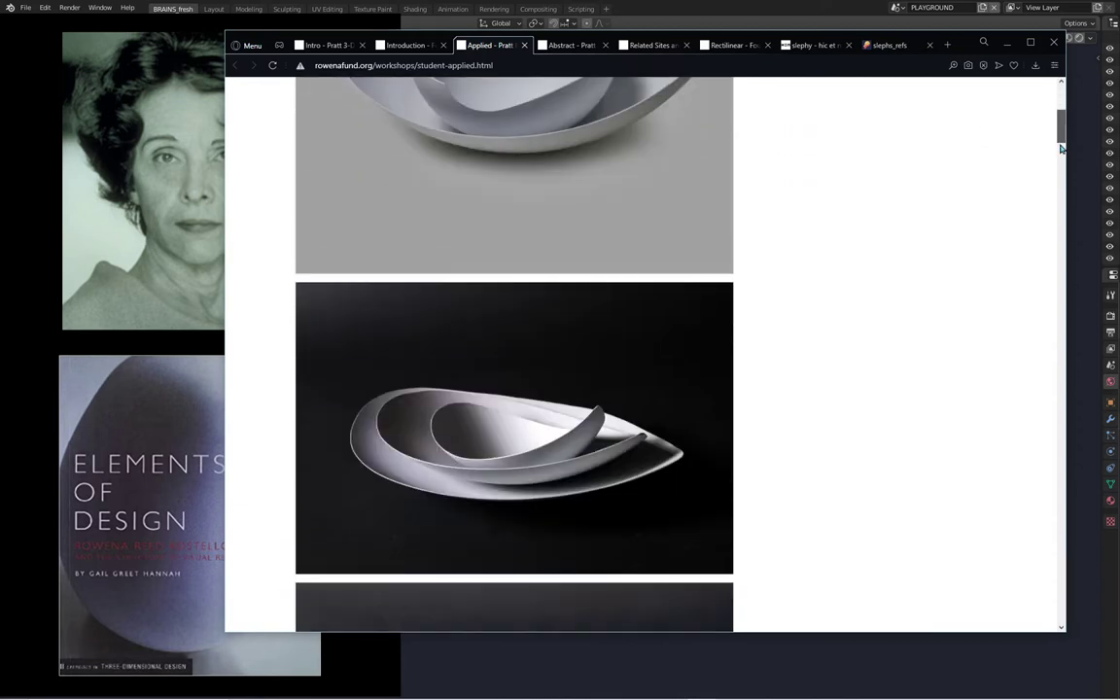
right_click(1060, 146)
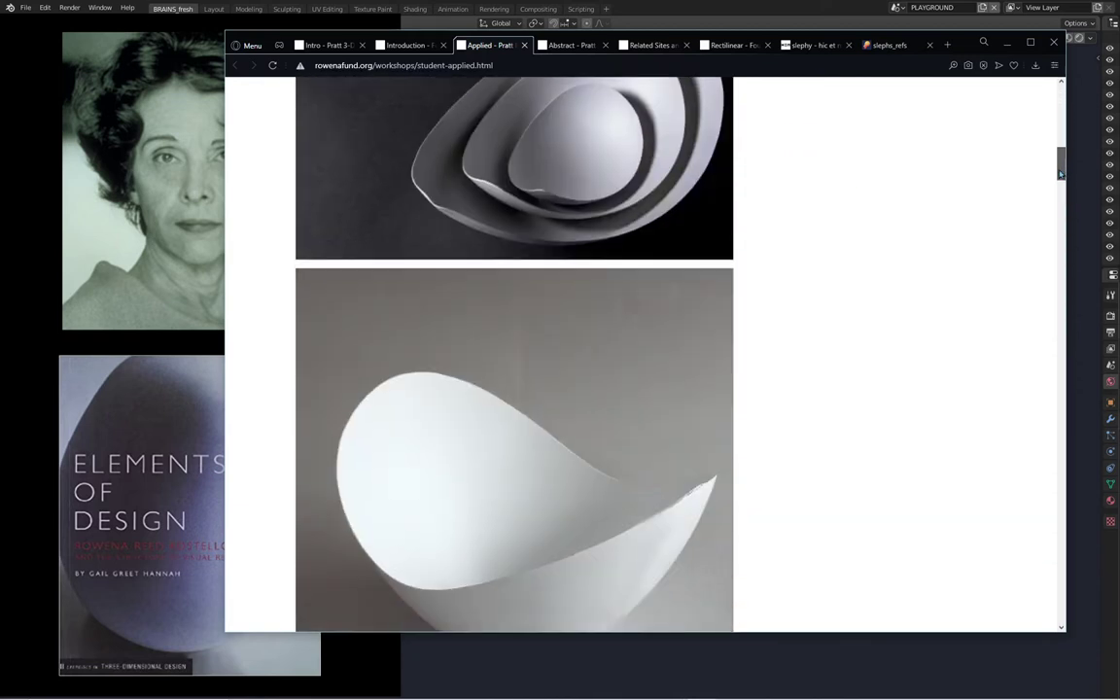
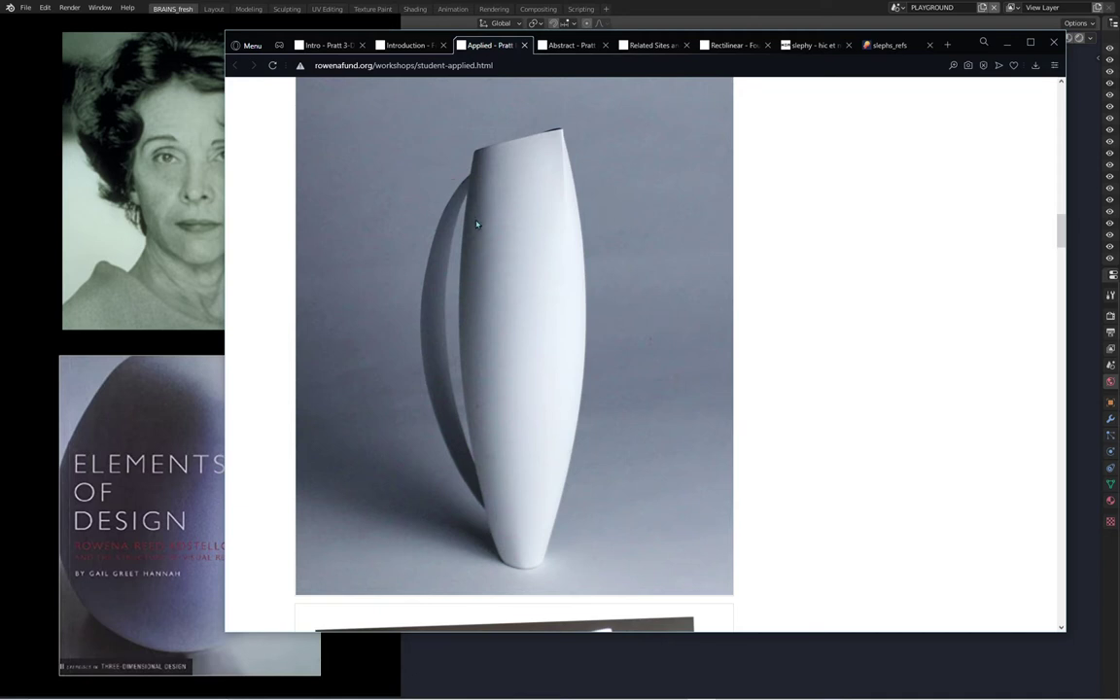
drag(1063, 230, 1074, 260)
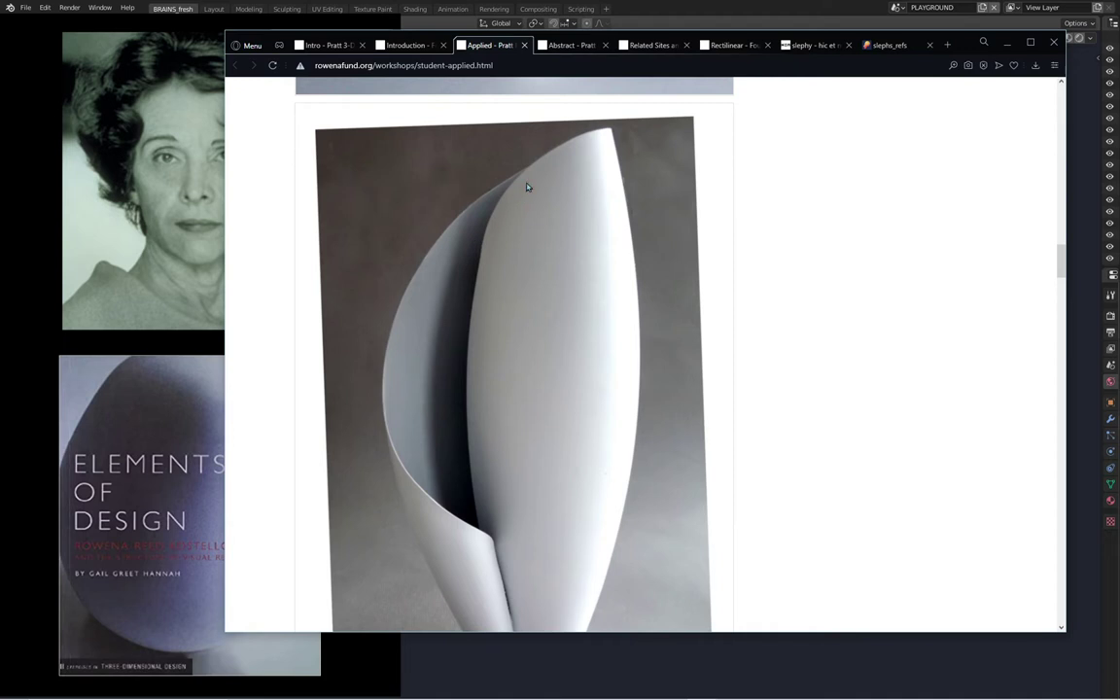
Maximize the browser and view the Applied student work in full screen, from the folded vessel down to the utensils
click(1029, 42)
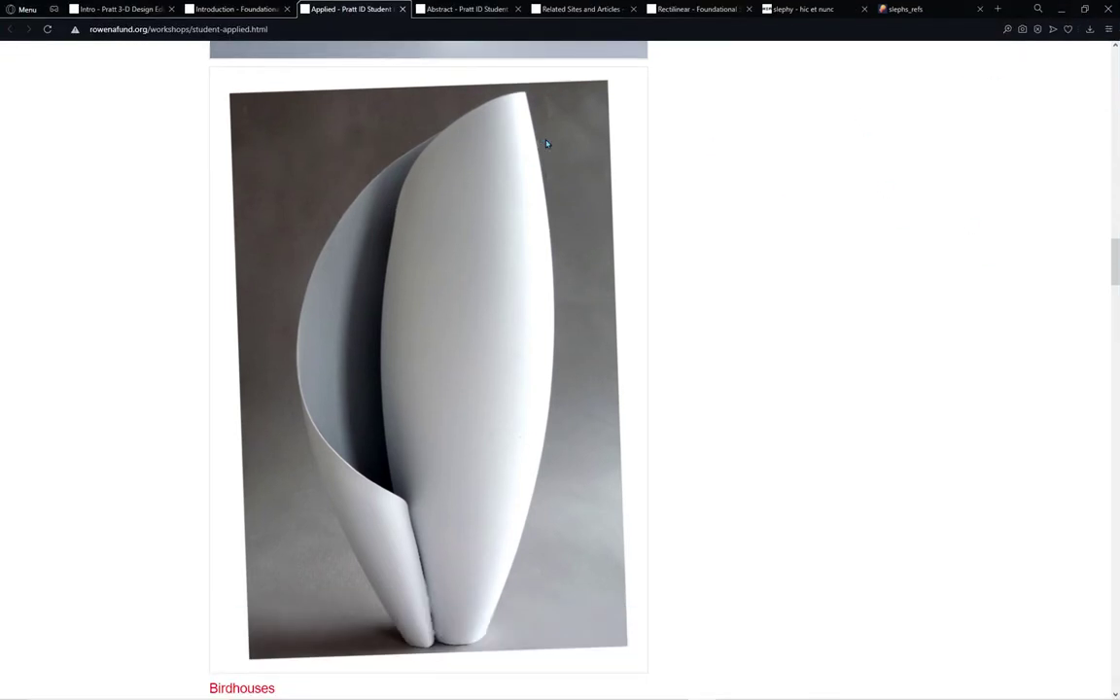
key(F11)
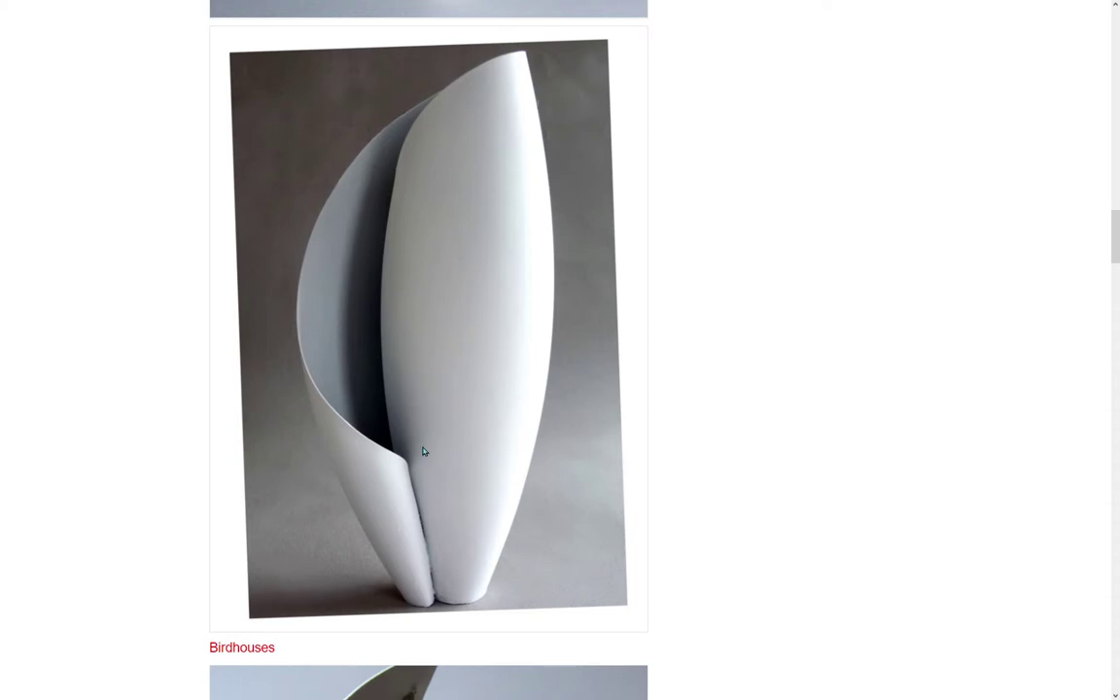
drag(1116, 256, 1081, 581)
key(F11)
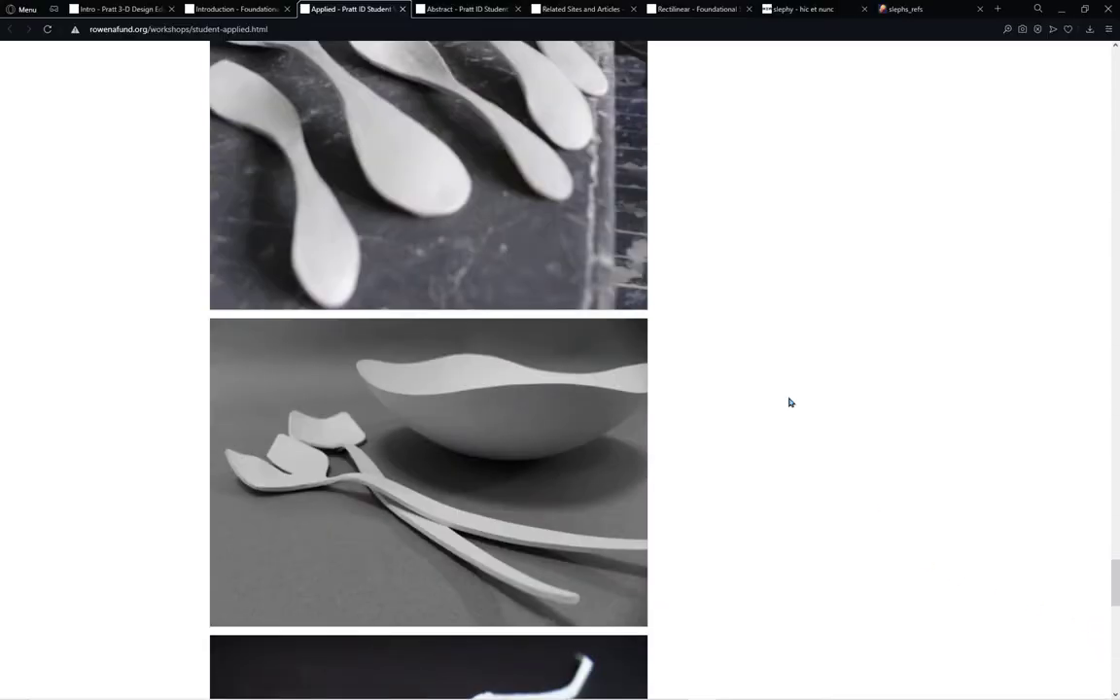
Browse the Student Work: Abstract page from the Convexity forms down to the sculptures made of rods and curved planes
click(465, 8)
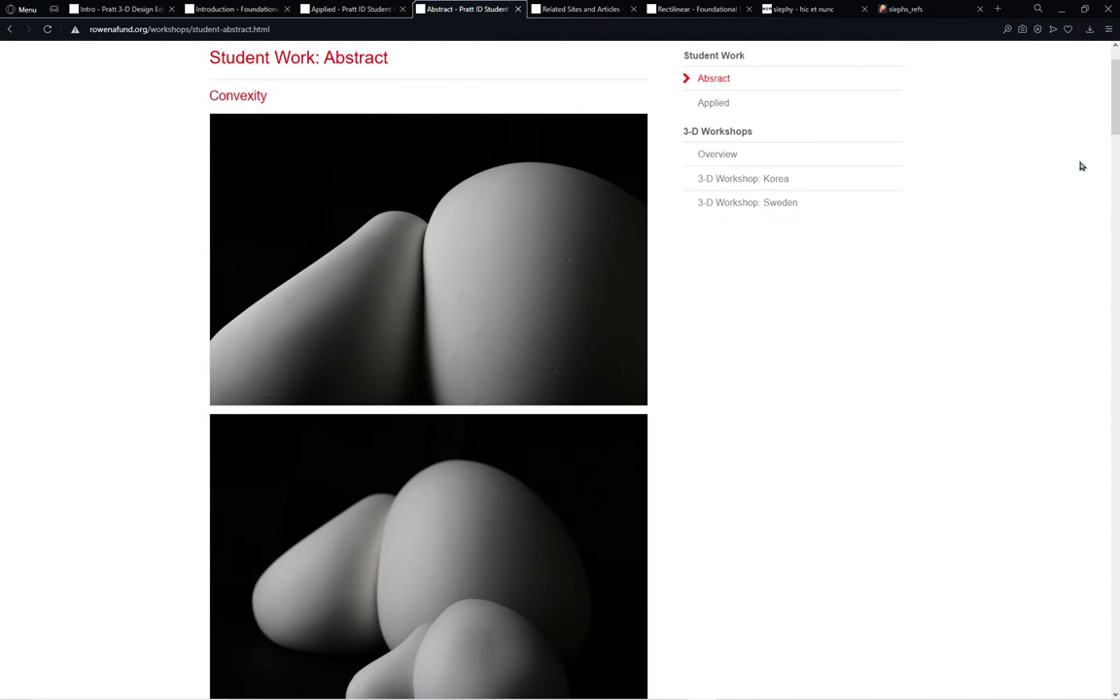
scroll(1081, 167, up, 2)
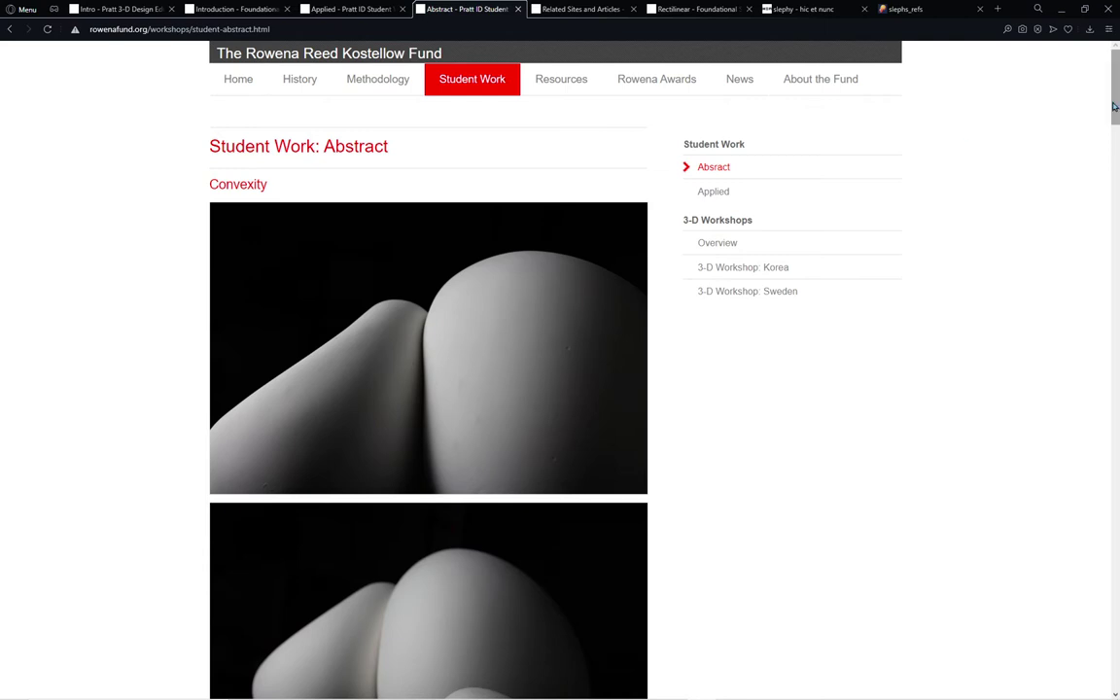
scroll(1114, 107, down, 2)
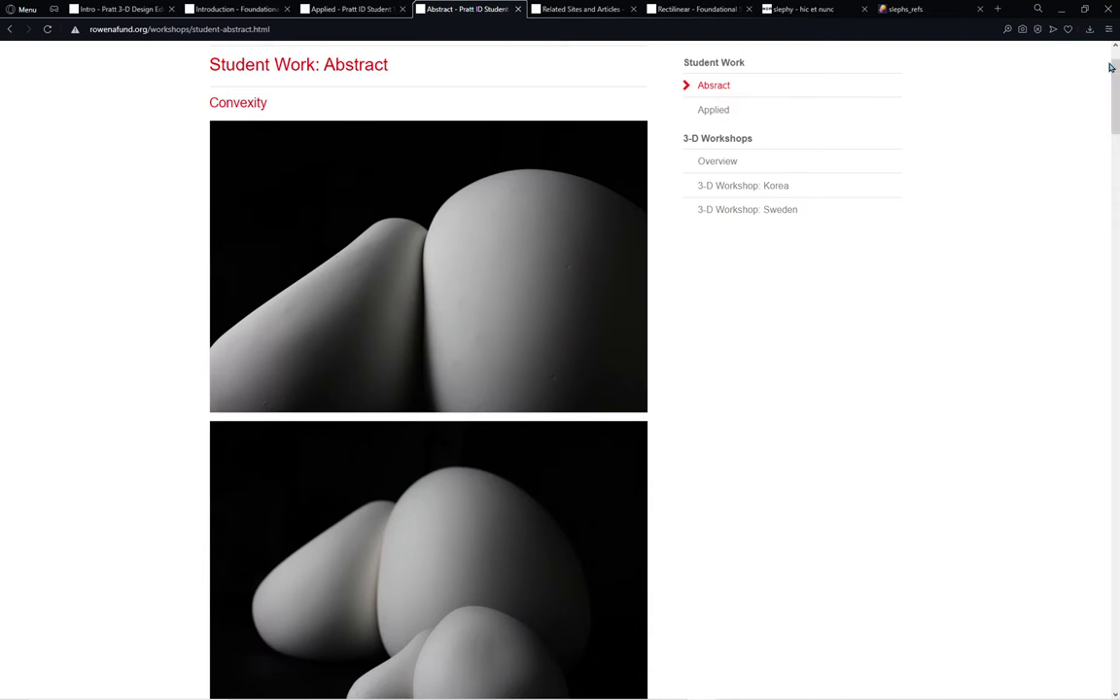
scroll(1117, 105, down, 2)
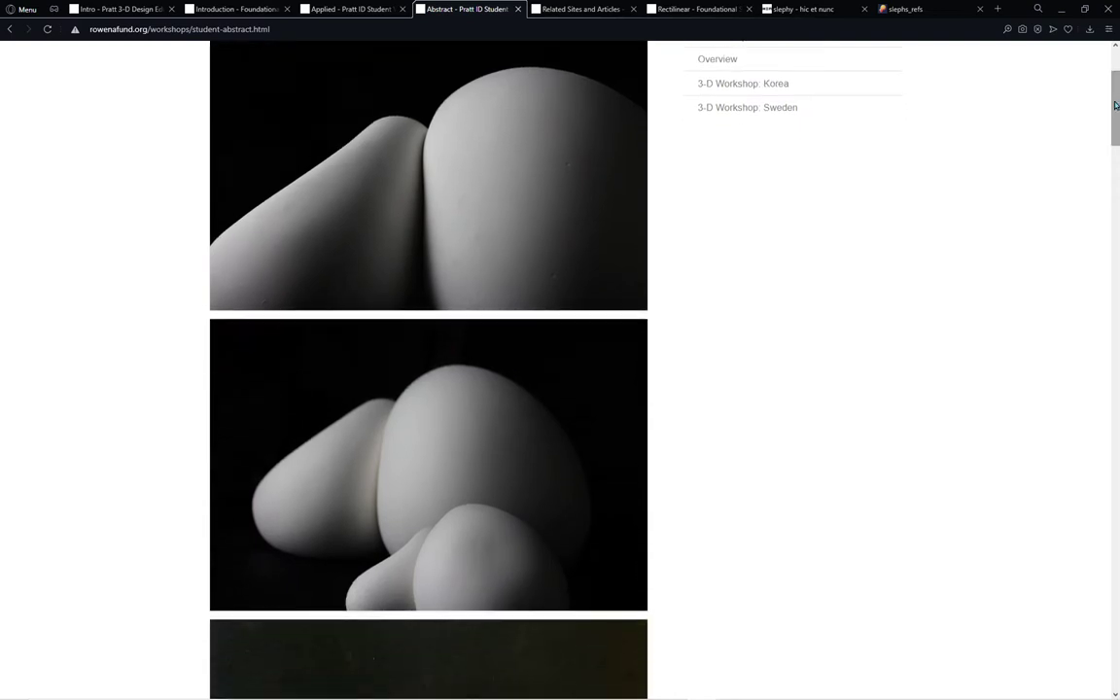
drag(1116, 105, 1116, 298)
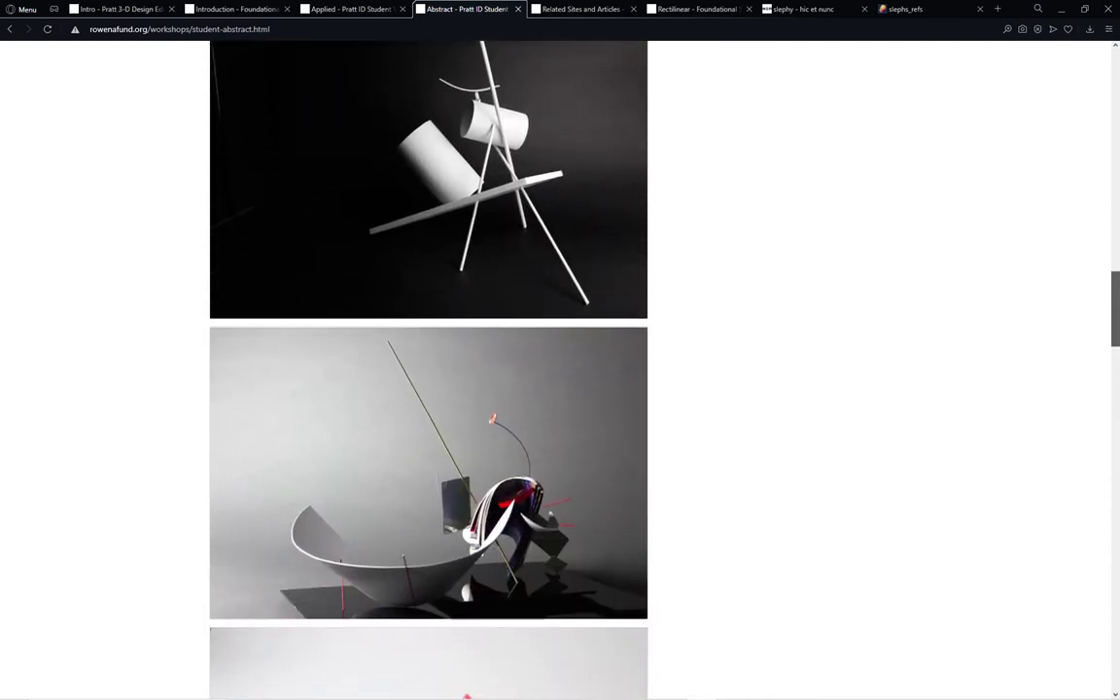
Locate the 50 Years of Design video on the Related Sites page, and examine the annotated axis example on the Rectilinear page
click(588, 10)
mouse_move(1114, 347)
mouse_down()
mouse_move(1105, 79)
mouse_move(1108, 346)
mouse_up()
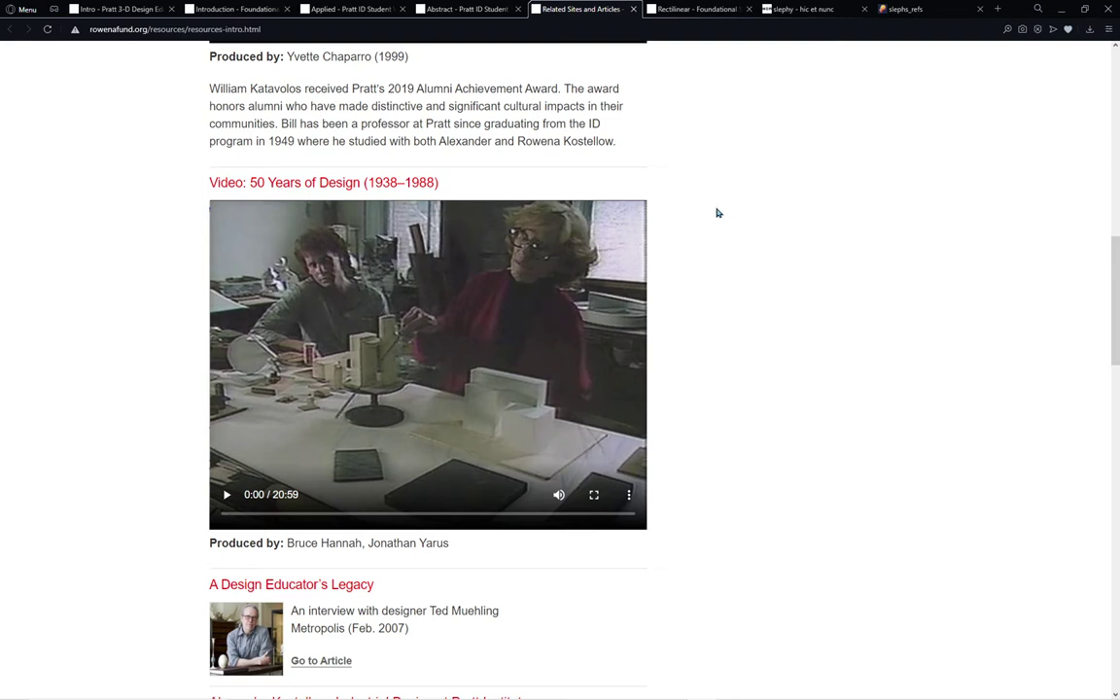
click(682, 9)
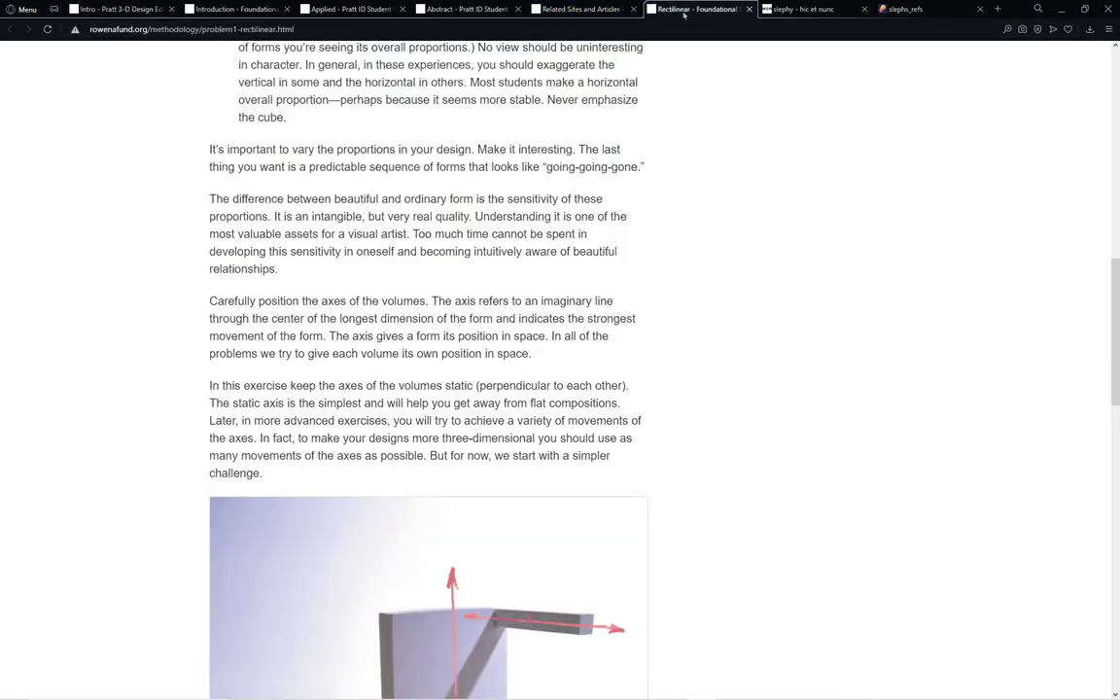
scroll(807, 267, down, 3)
scroll(797, 337, down, 3)
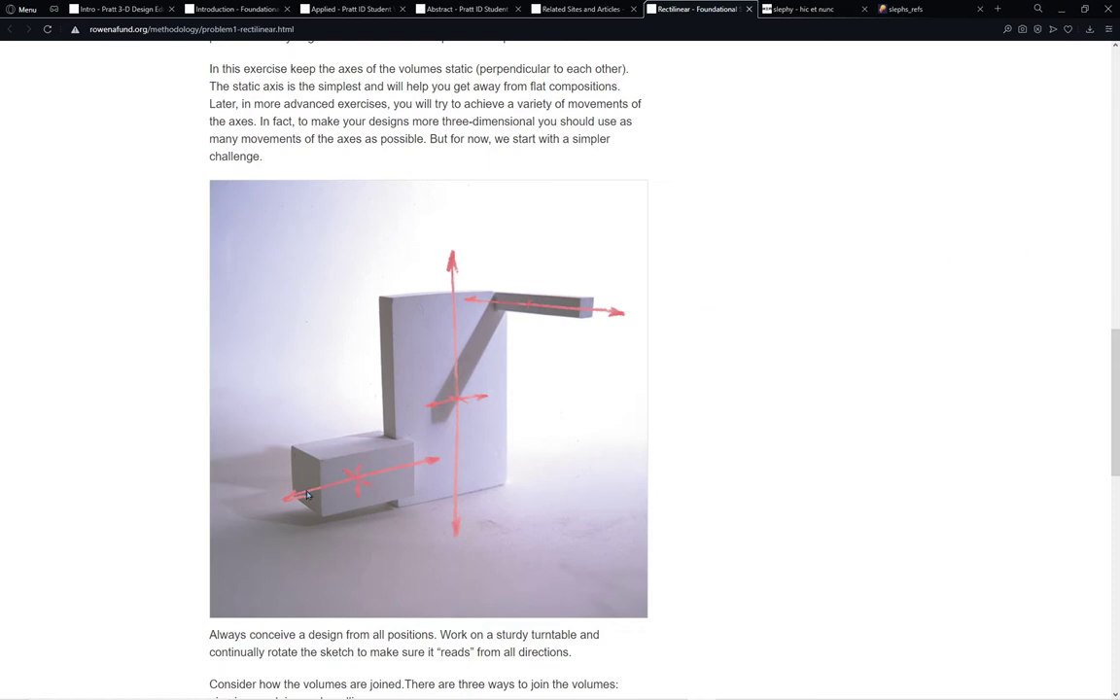
scroll(519, 151, down, 8)
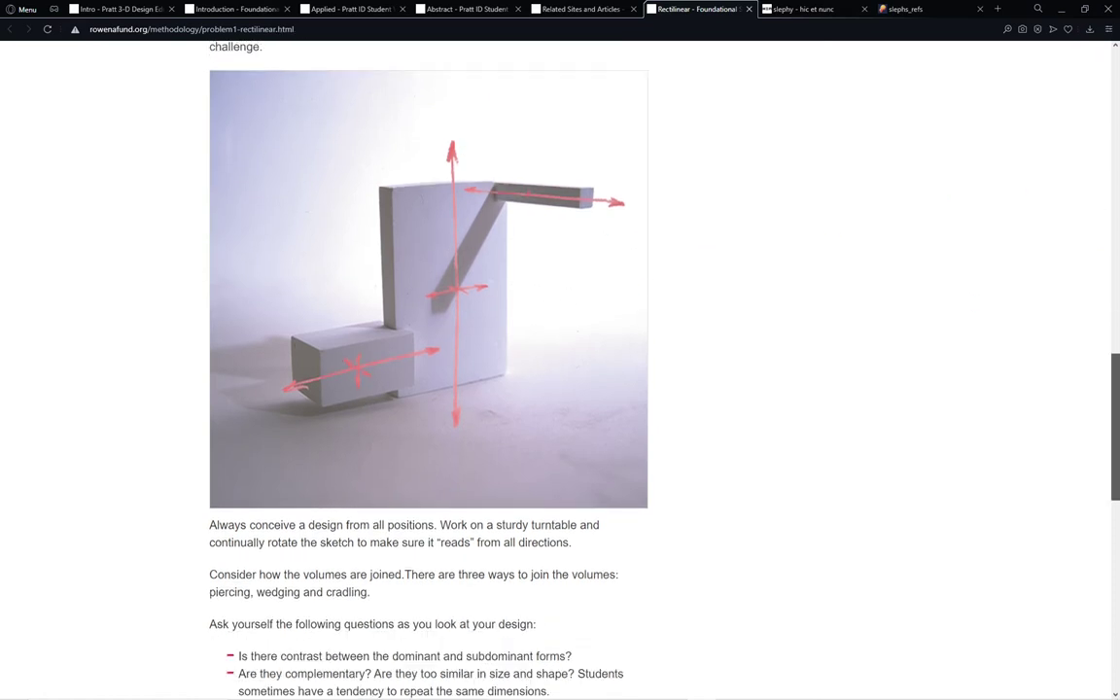
scroll(519, 150, up, 6)
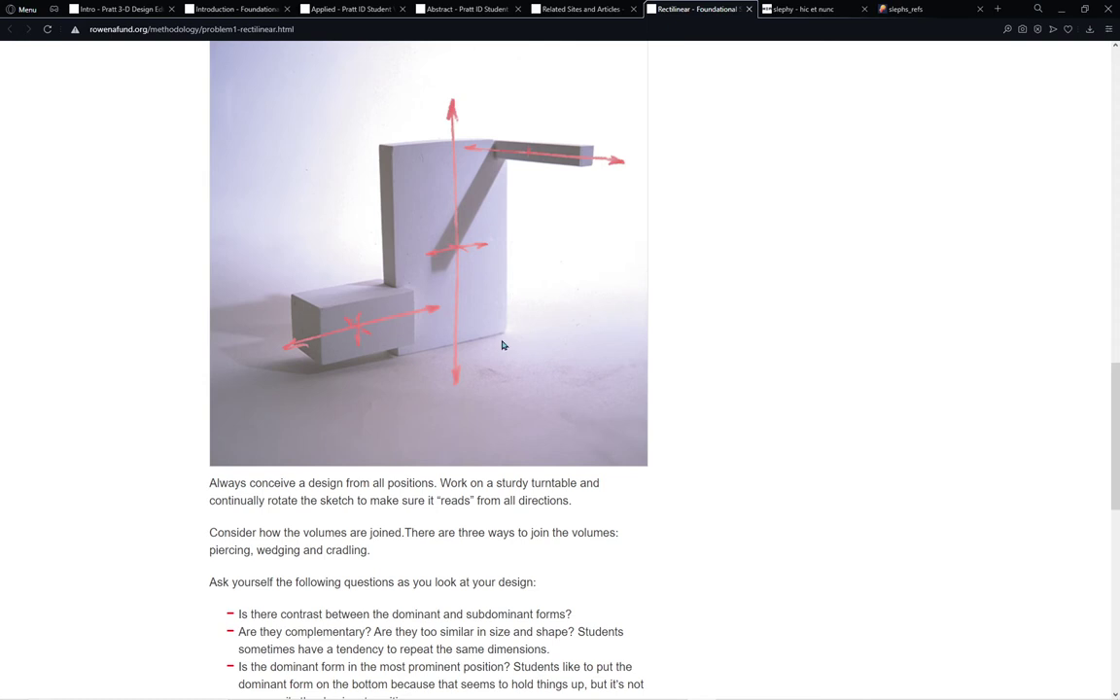
Revisit the Methodology Introduction page and the Applied and Abstract student work pages
click(233, 9)
scroll(1117, 225, up, 2)
scroll(1117, 225, up, 1)
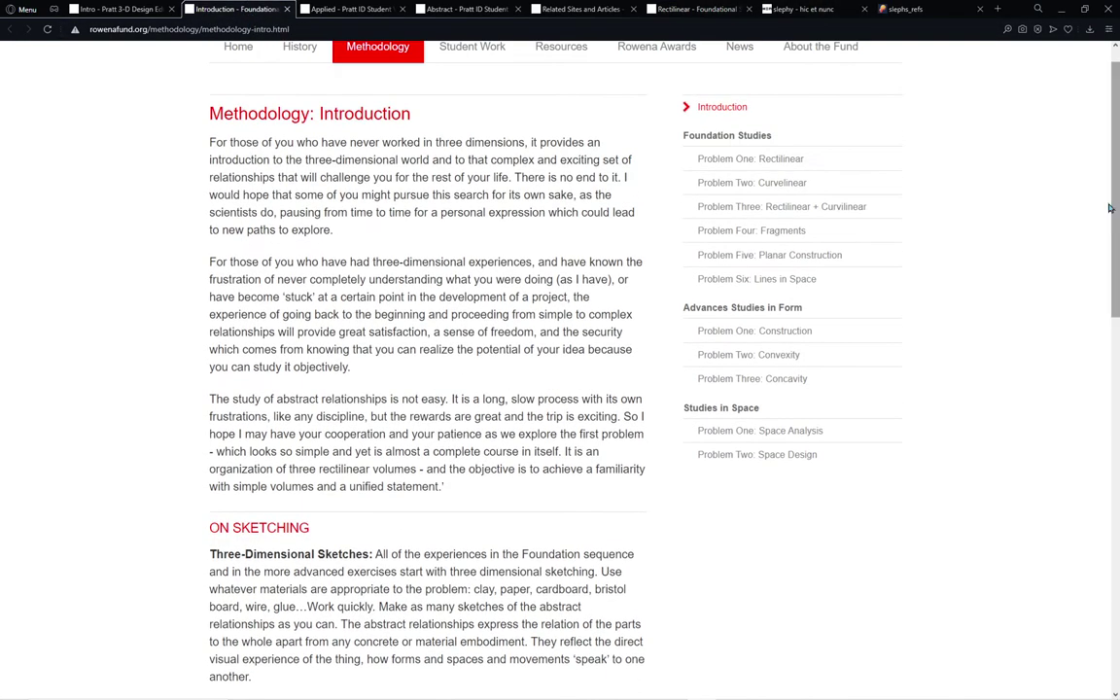
click(348, 9)
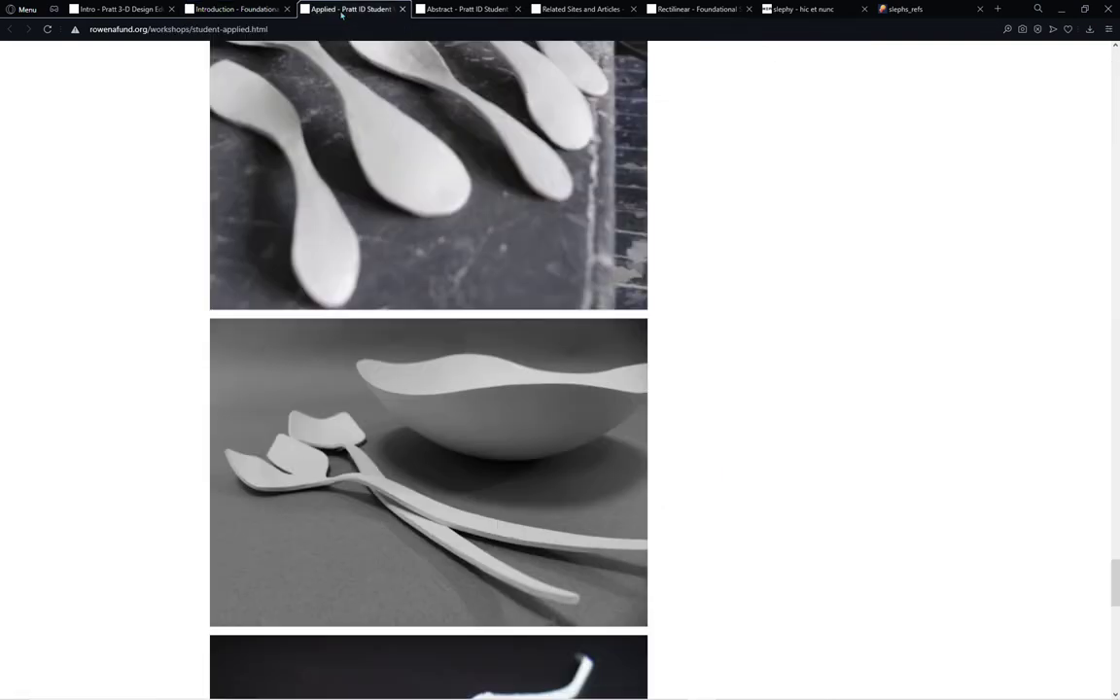
click(462, 9)
scroll(1065, 226, up, 10)
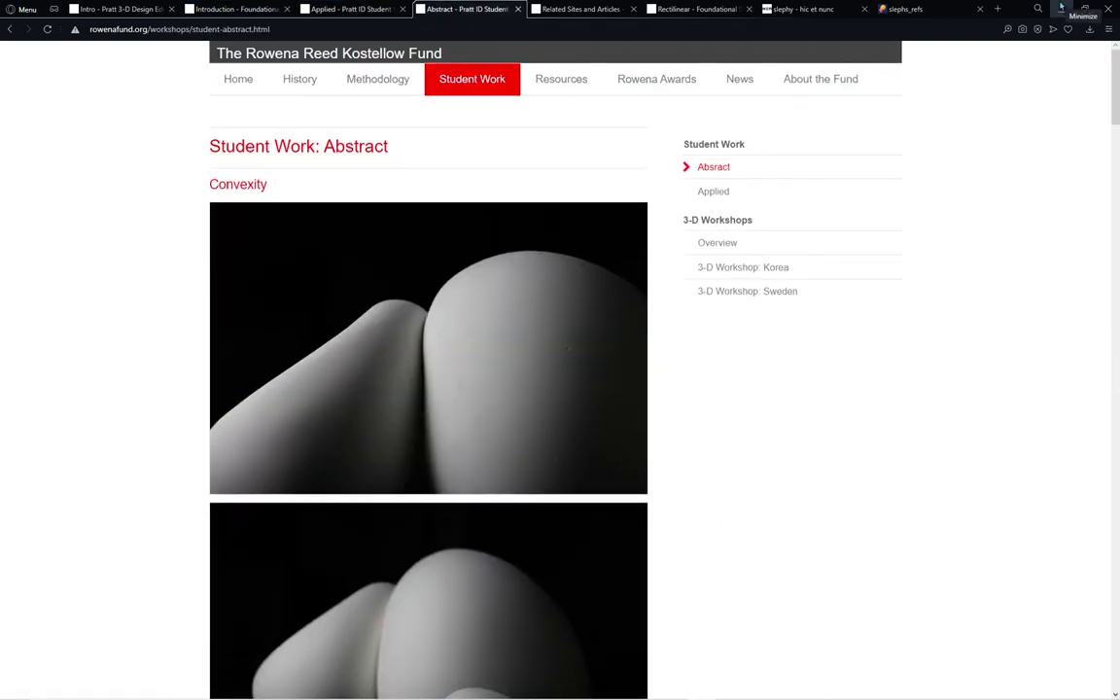
View the artist's creations on hic et nunc and the sculpted references on the slephs_refs page
click(812, 10)
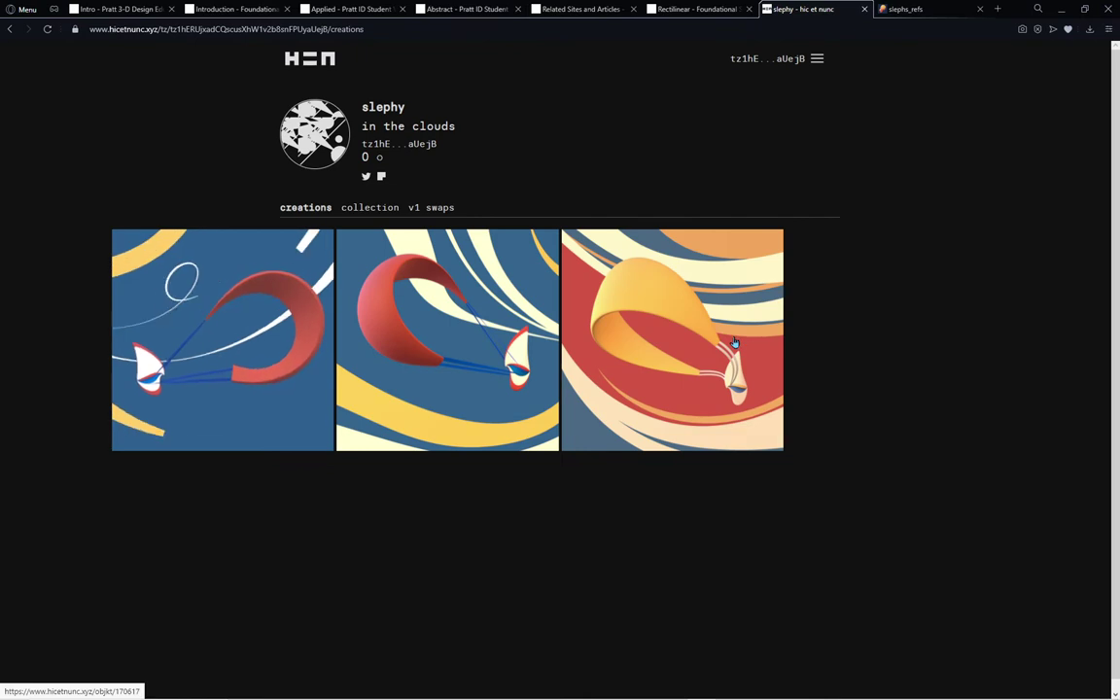
click(907, 11)
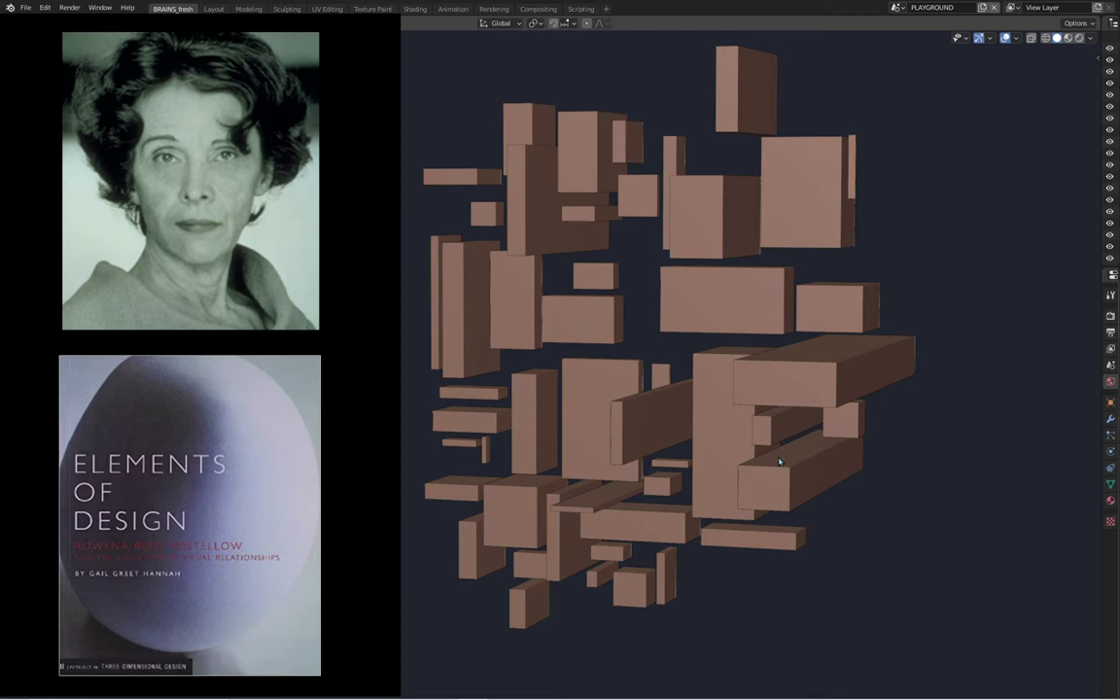
View the block composition in Blender, and bring the PureRef board with the portrait and Elements of Design cover in front of it
scroll(768, 465, down, 1)
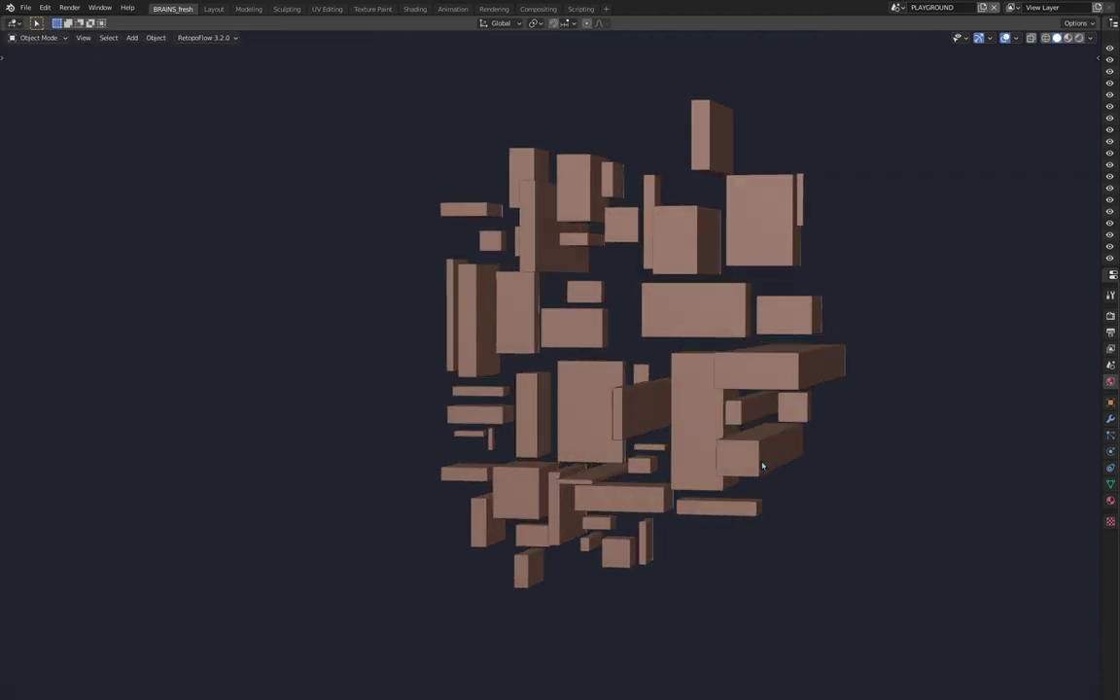
scroll(772, 468, up, 1)
shift+middle_drag(772, 468, 740, 469)
key(alt+Tab)
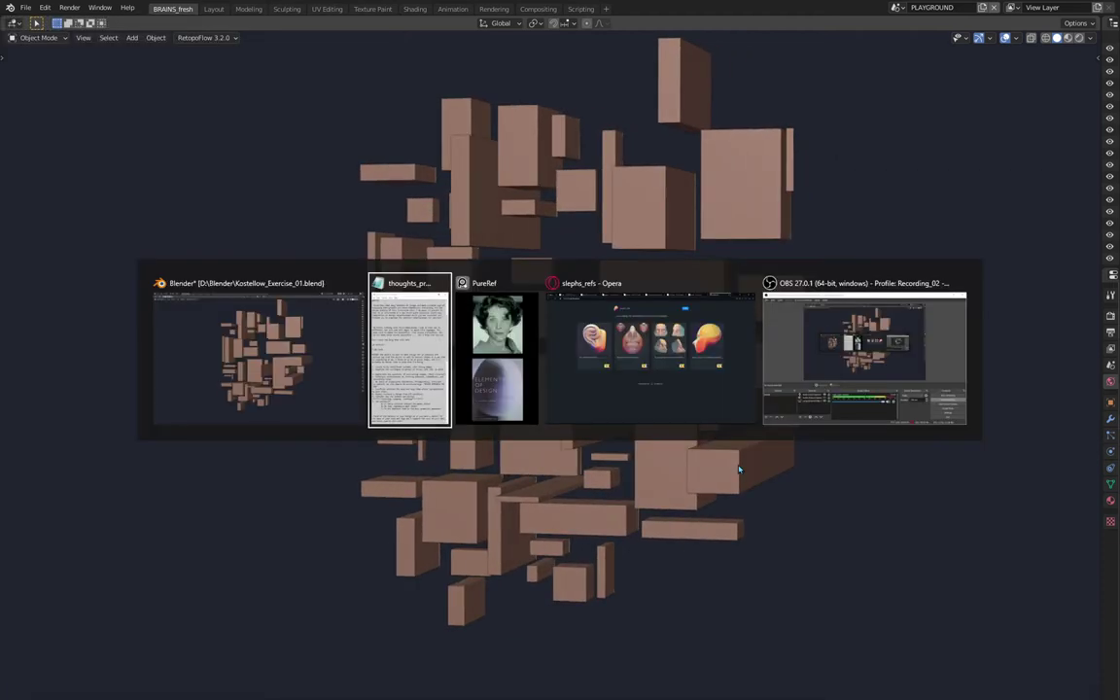
key(alt+Tab)
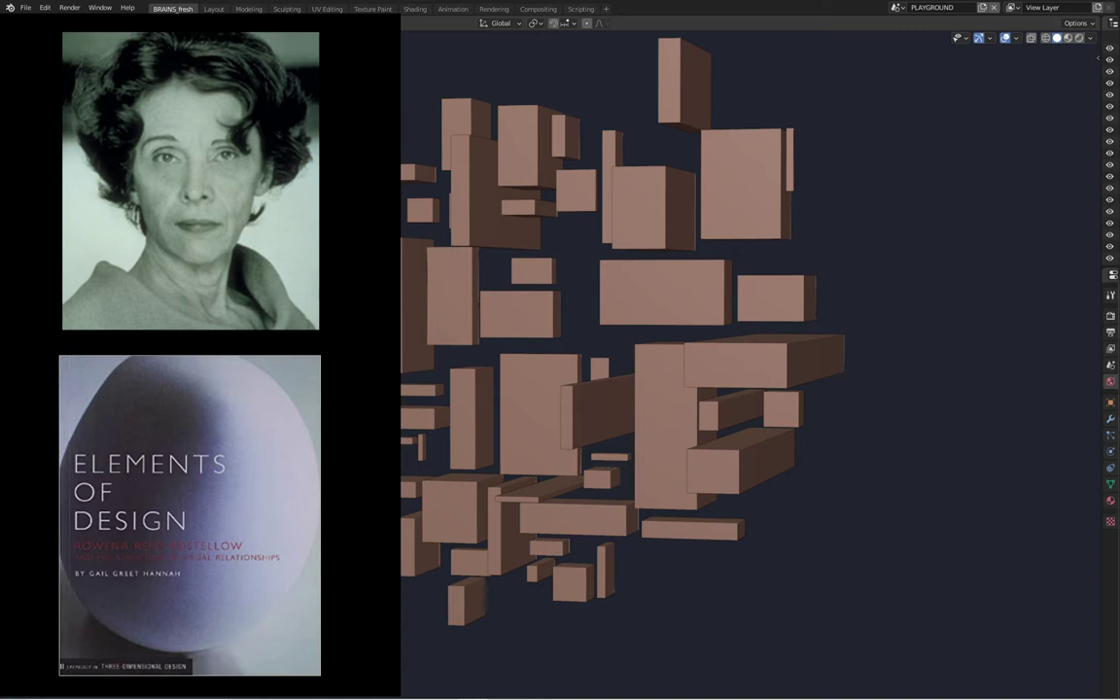
Inspect the block composition from the front and close up around the upright slabs and the small flat blocks beside them
scroll(550, 362, down, 2)
mouse_move(680, 427)
middle_down()
mouse_move(797, 460)
mouse_move(773, 490)
middle_up()
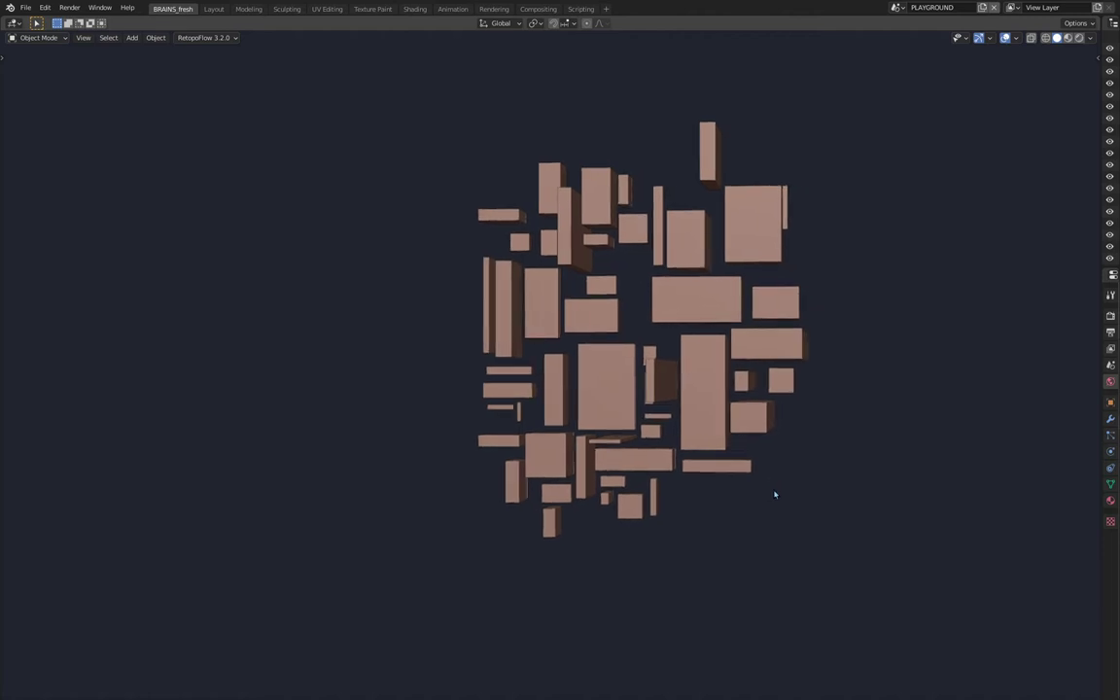
scroll(732, 385, up, 6)
middle_drag(733, 377, 729, 357)
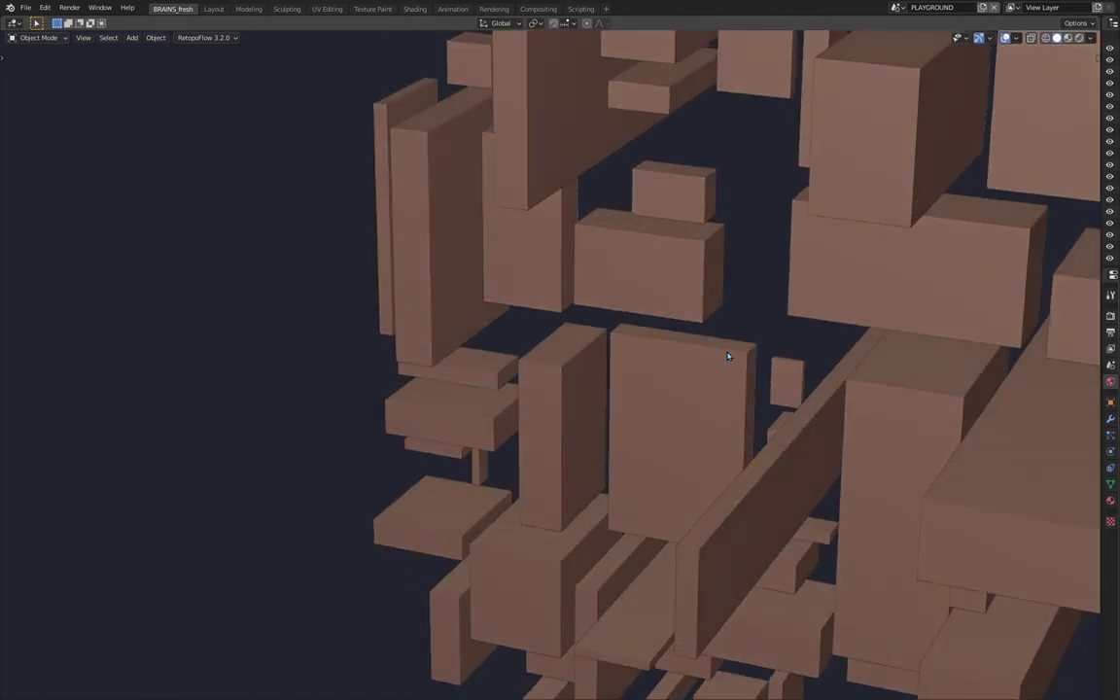
scroll(750, 327, up, 3)
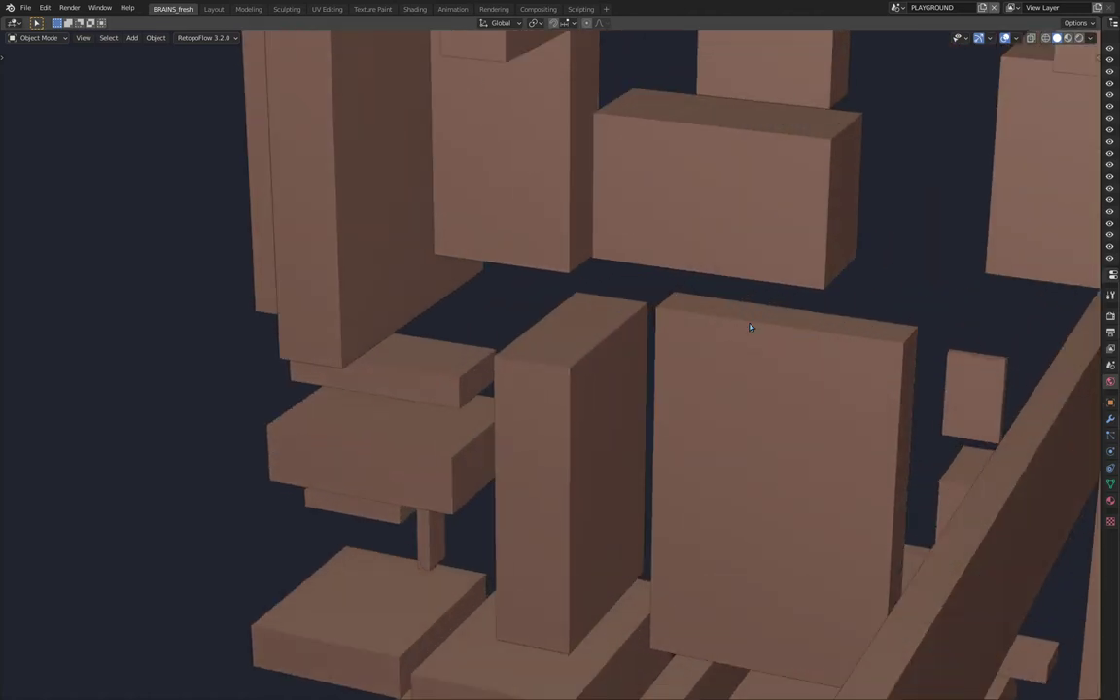
click(837, 330)
scroll(782, 393, down, 4)
click(418, 453)
click(312, 459)
scroll(312, 459, down, 5)
Examine the depth and spacing of the whole block composition from oblique and raised angles
middle_drag(315, 462, 457, 441)
middle_drag(544, 440, 546, 478)
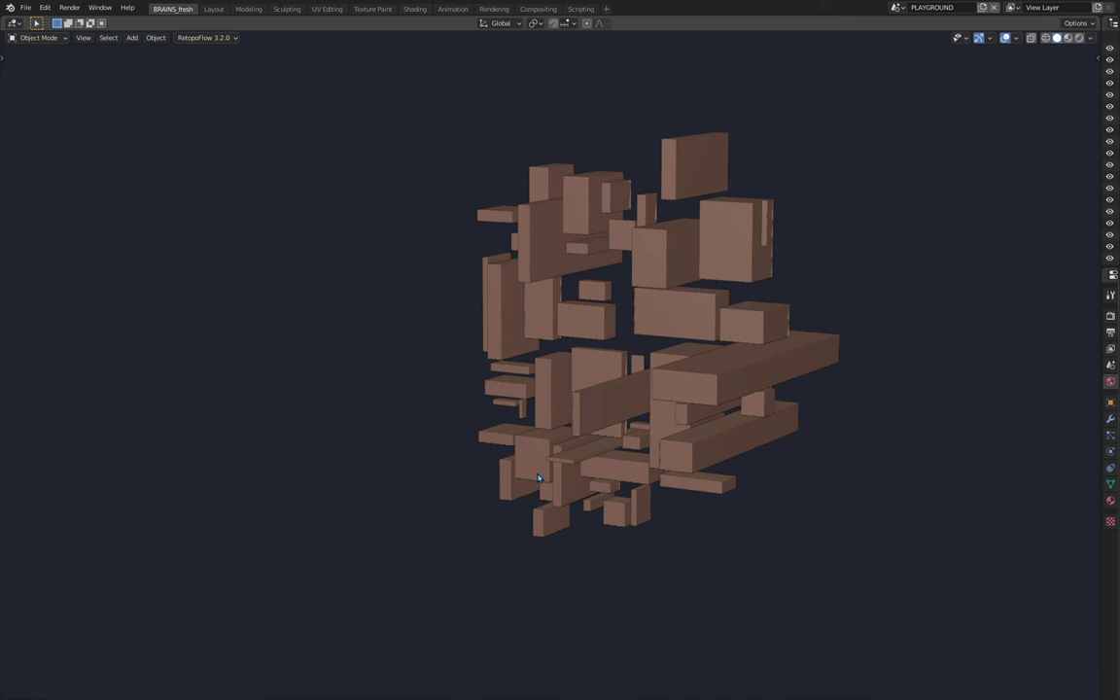
middle_drag(537, 479, 543, 489)
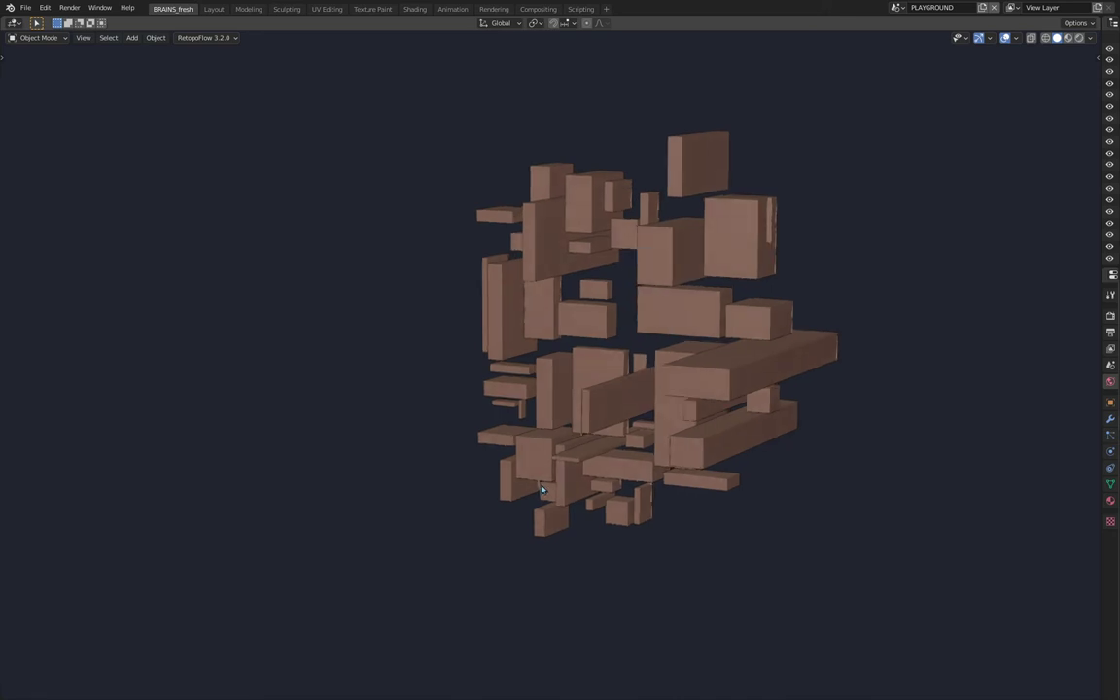
mouse_move(540, 485)
middle_down()
mouse_move(550, 488)
mouse_move(541, 488)
middle_up()
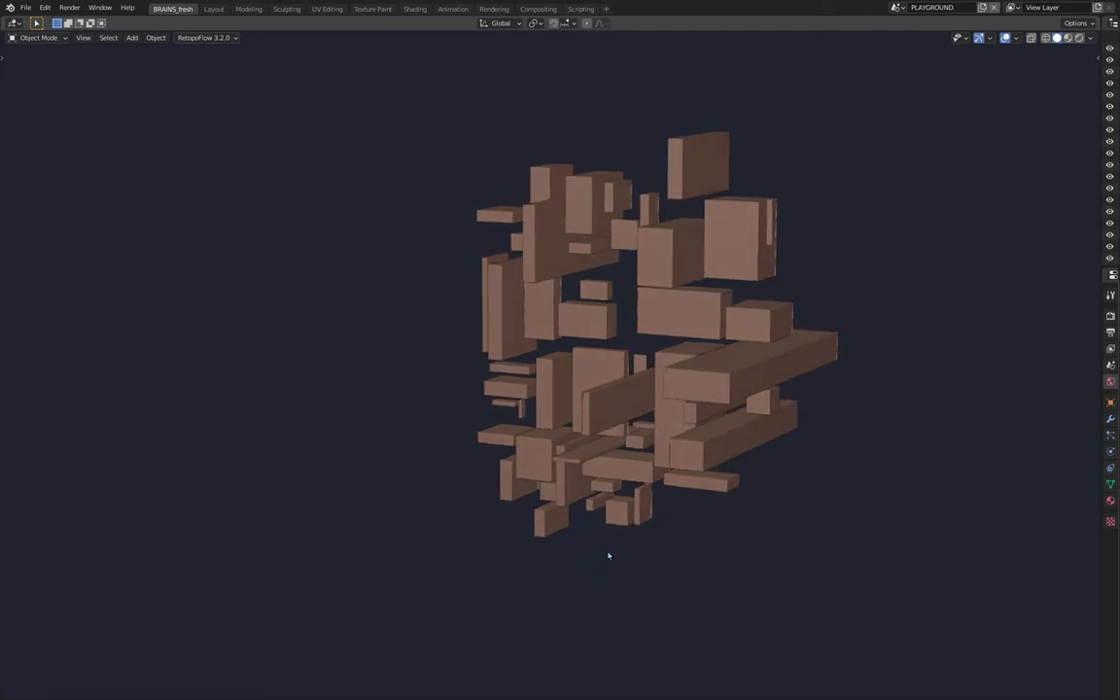
scroll(608, 528, up, 2)
shift+middle_drag(609, 528, 528, 549)
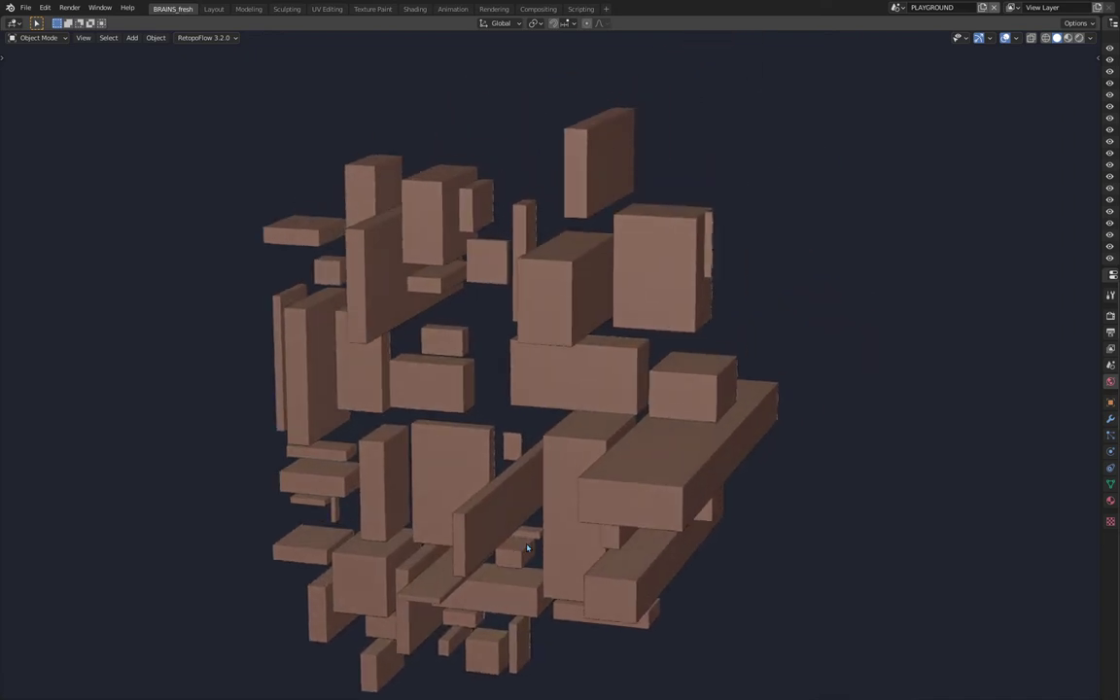
scroll(528, 549, down, 2)
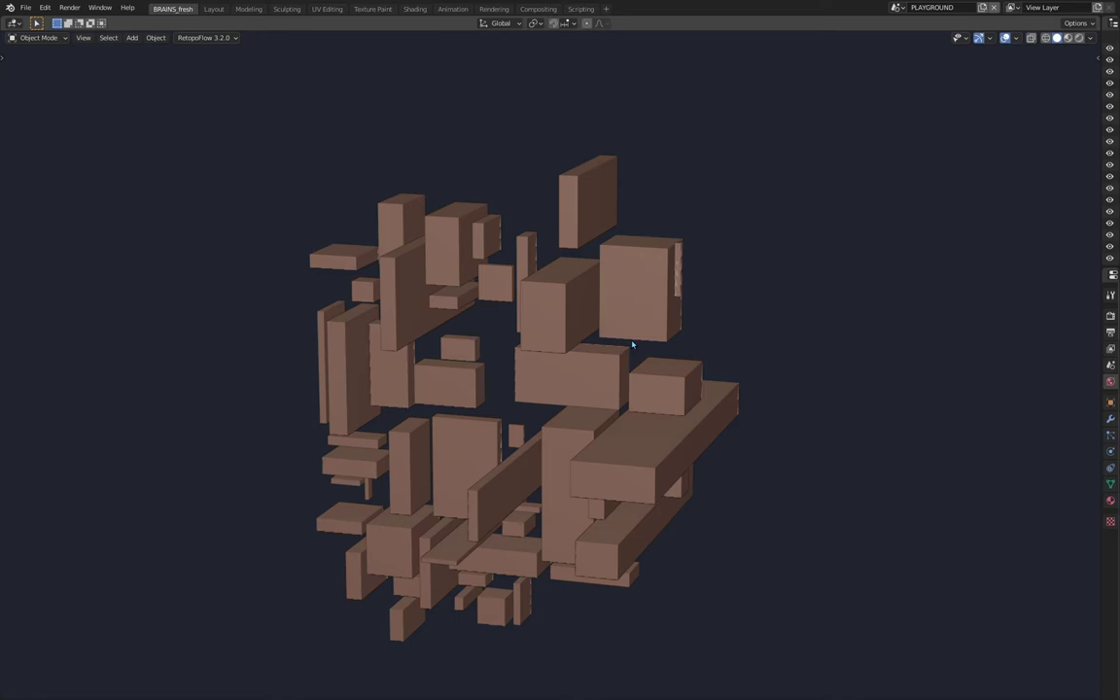
middle_drag(637, 345, 507, 384)
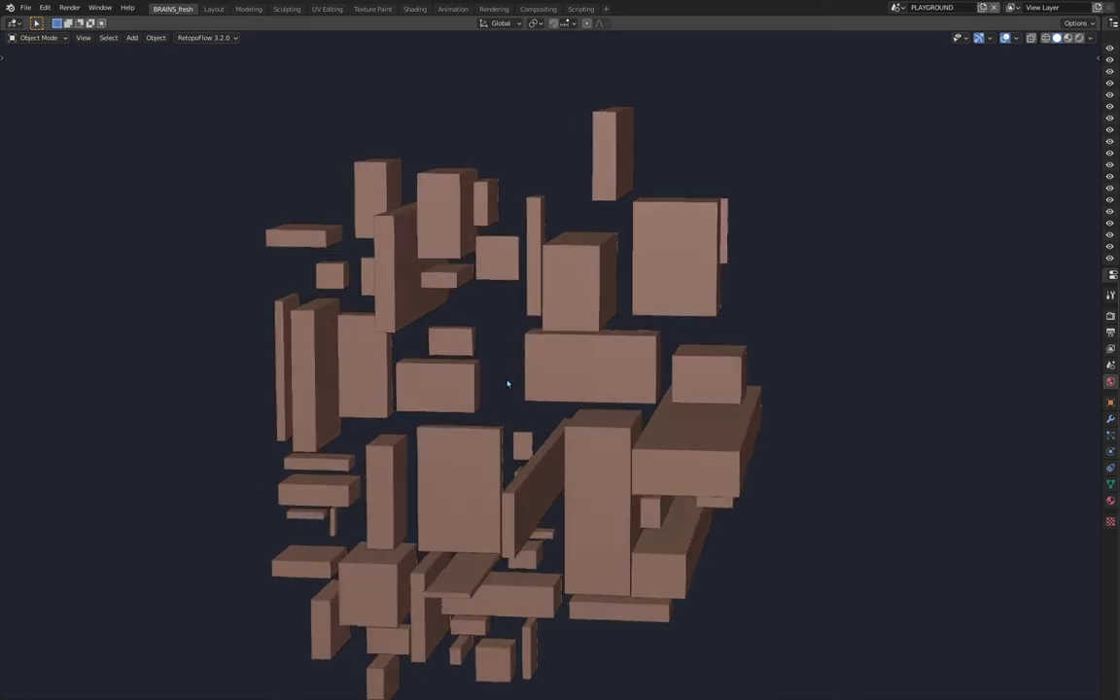
Select the tall upright block next to the long beams and compare it with its neighbours from the side and front
click(597, 482)
middle_drag(596, 482, 620, 479)
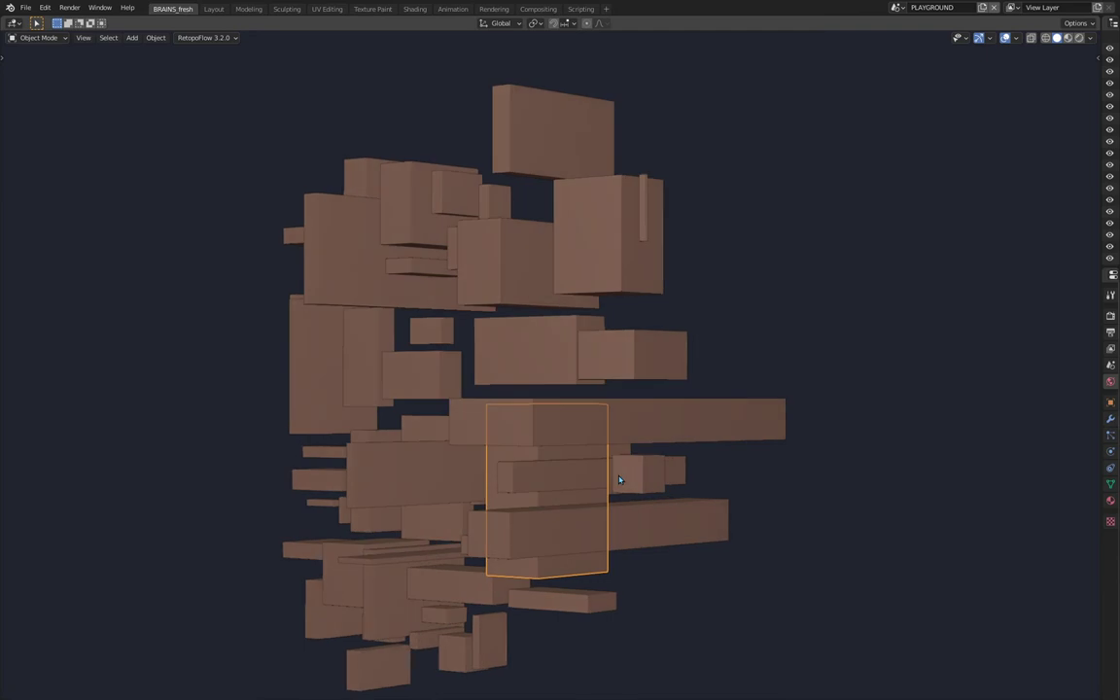
middle_drag(559, 432, 607, 441)
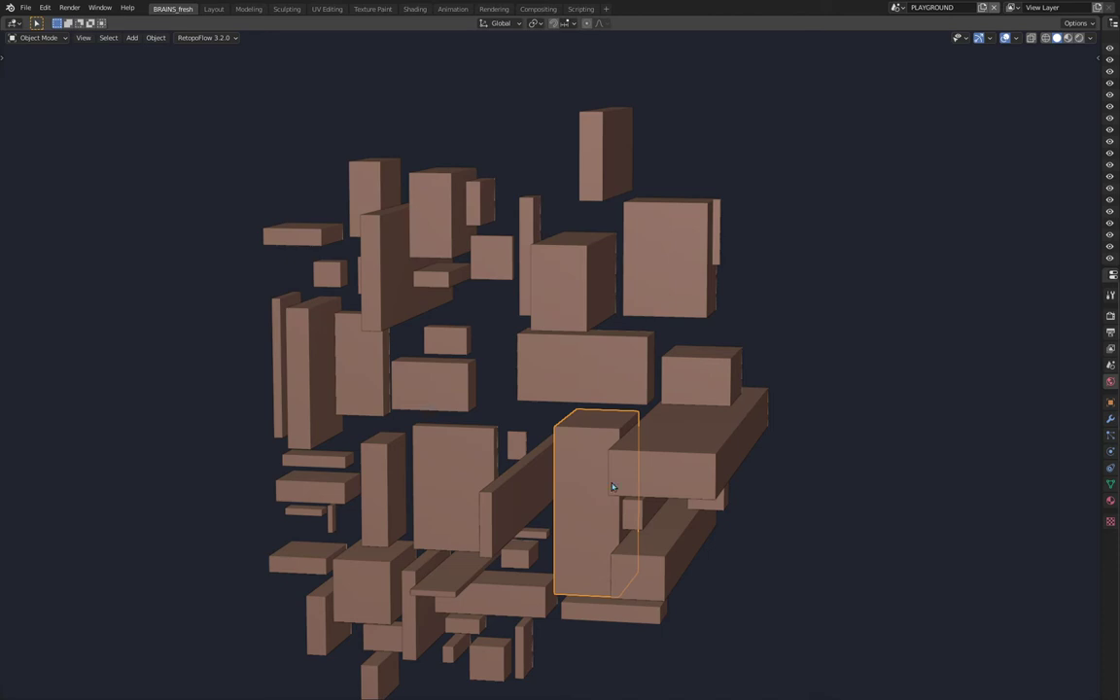
middle_drag(569, 313, 574, 413)
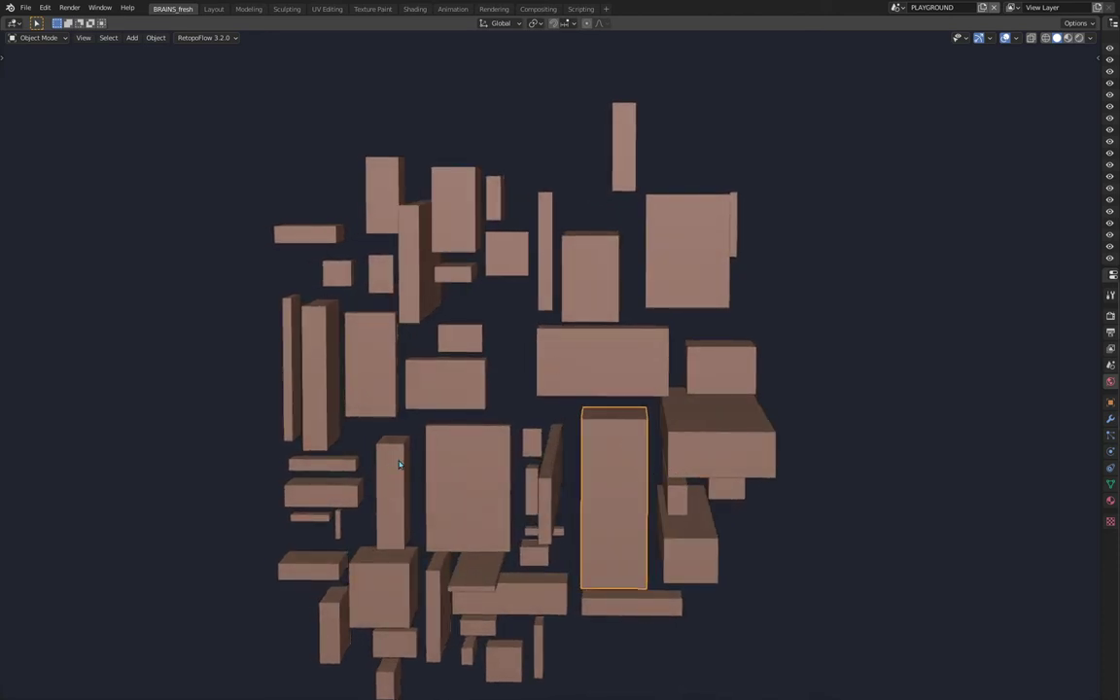
click(365, 375)
middle_drag(470, 490, 521, 507)
click(579, 488)
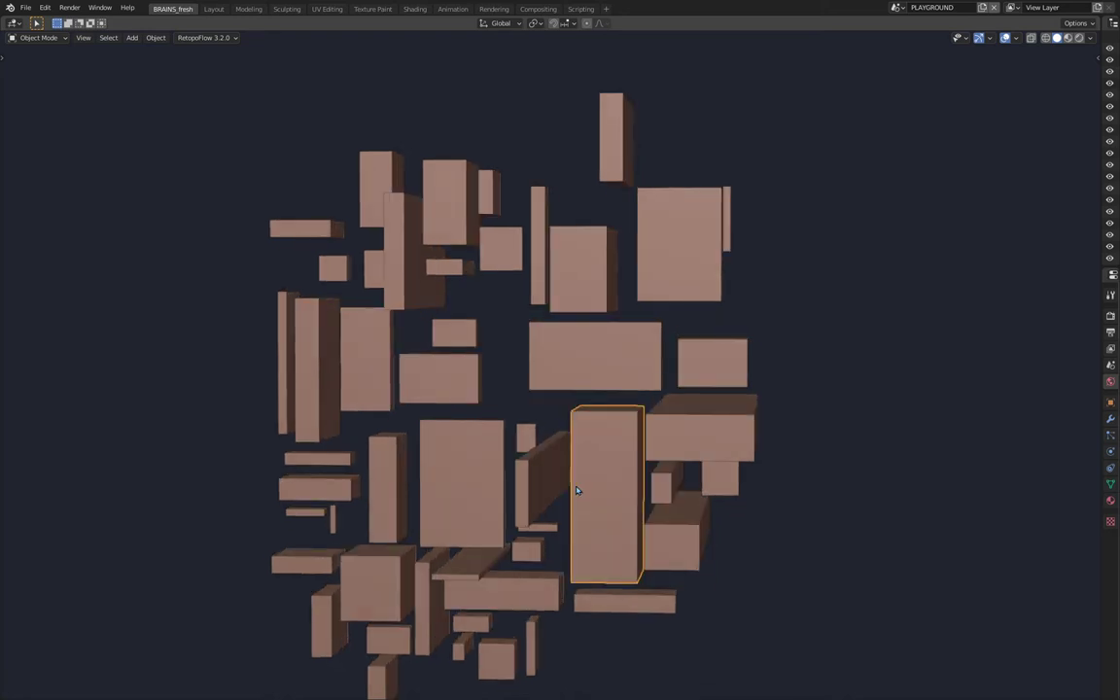
Select the tiny upright block at the end of the thin flat slab as an example of a small volume
click(324, 520)
click(331, 522)
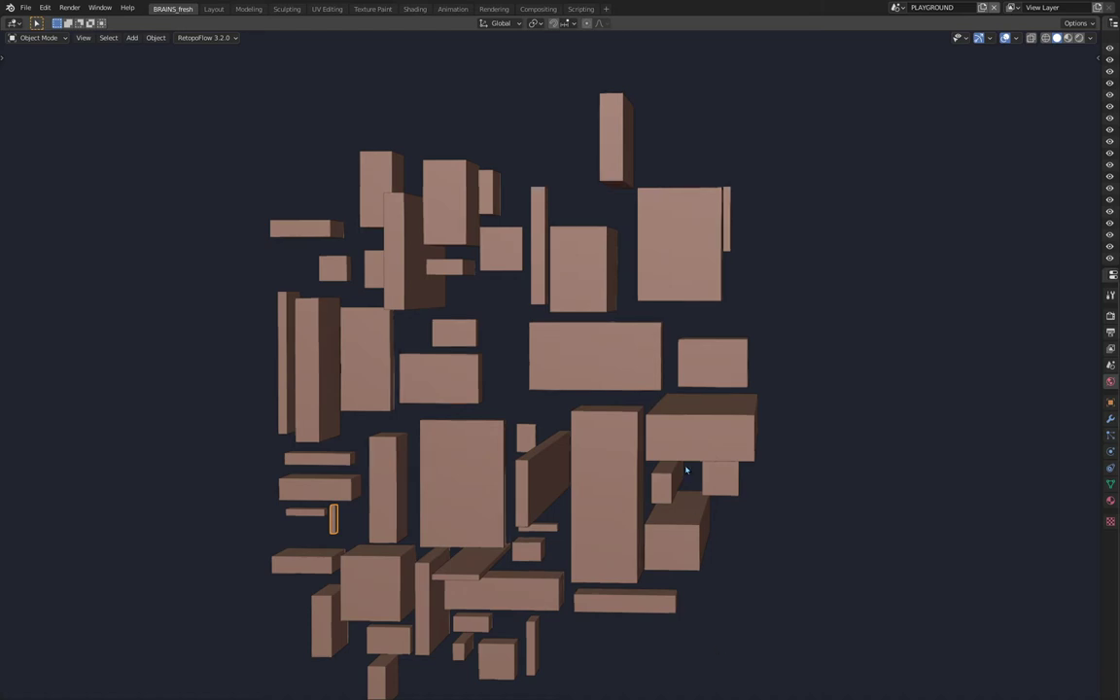
middle_drag(685, 465, 676, 462)
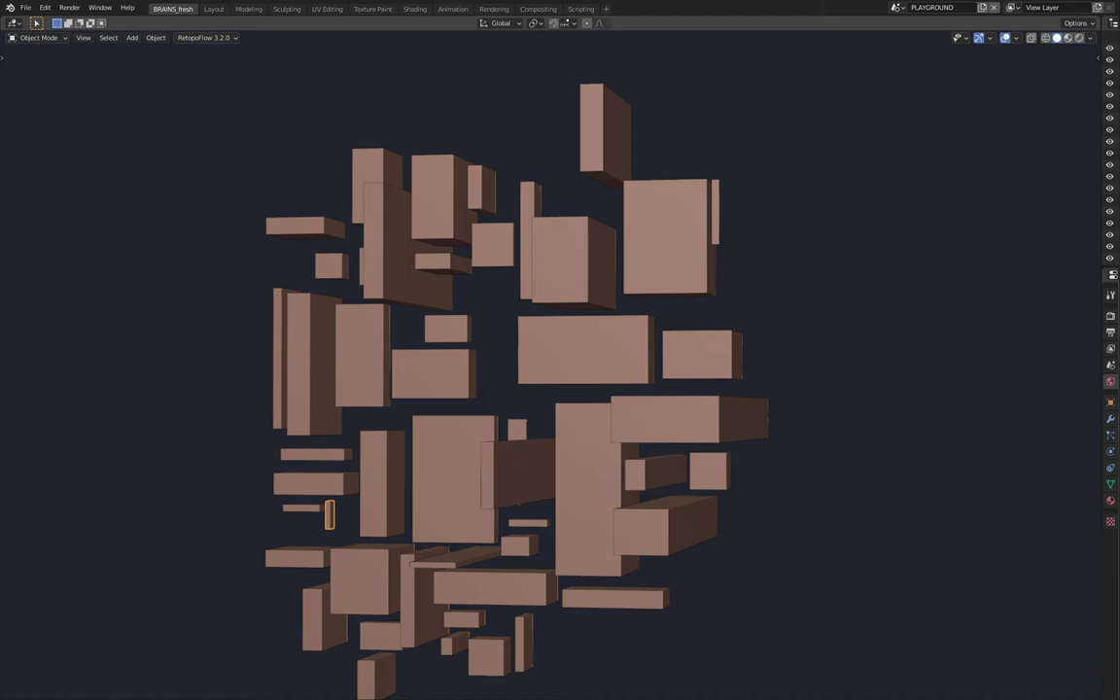
Select the thin upright strip beside the large upper block and view it from an elevated side angle
middle_drag(865, 342, 788, 353)
click(669, 314)
middle_drag(670, 314, 693, 323)
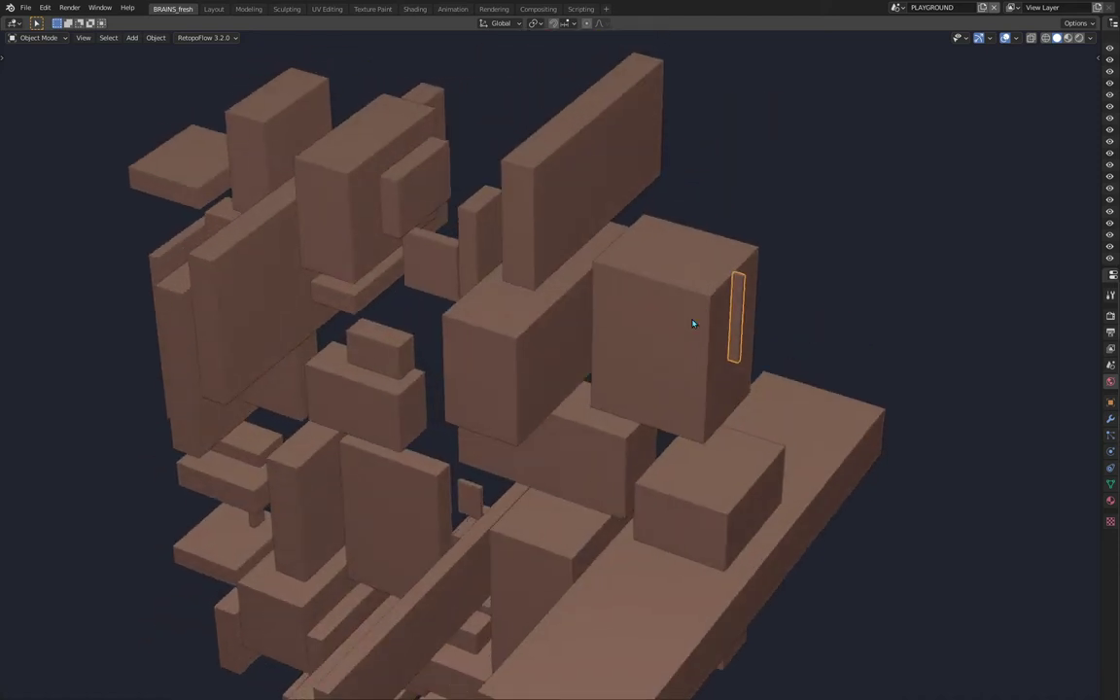
Select the medium block above the long projecting beam and examine its proportions up close
scroll(744, 432, up, 1)
shift+middle_drag(772, 502, 649, 452)
click(670, 449)
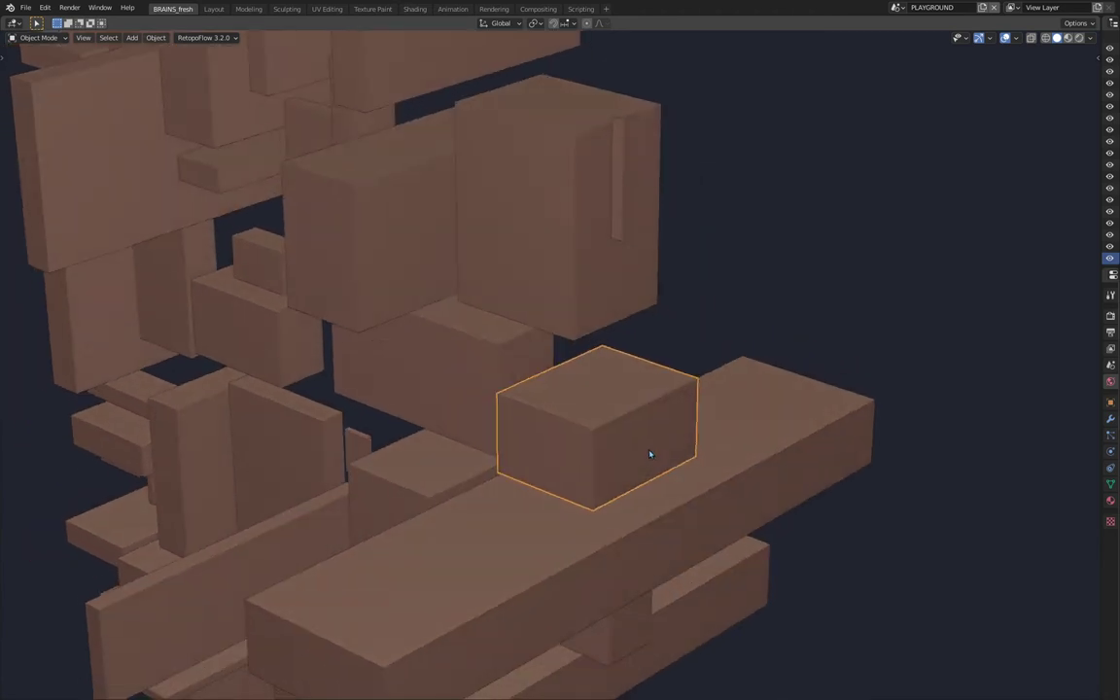
scroll(650, 452, up, 3)
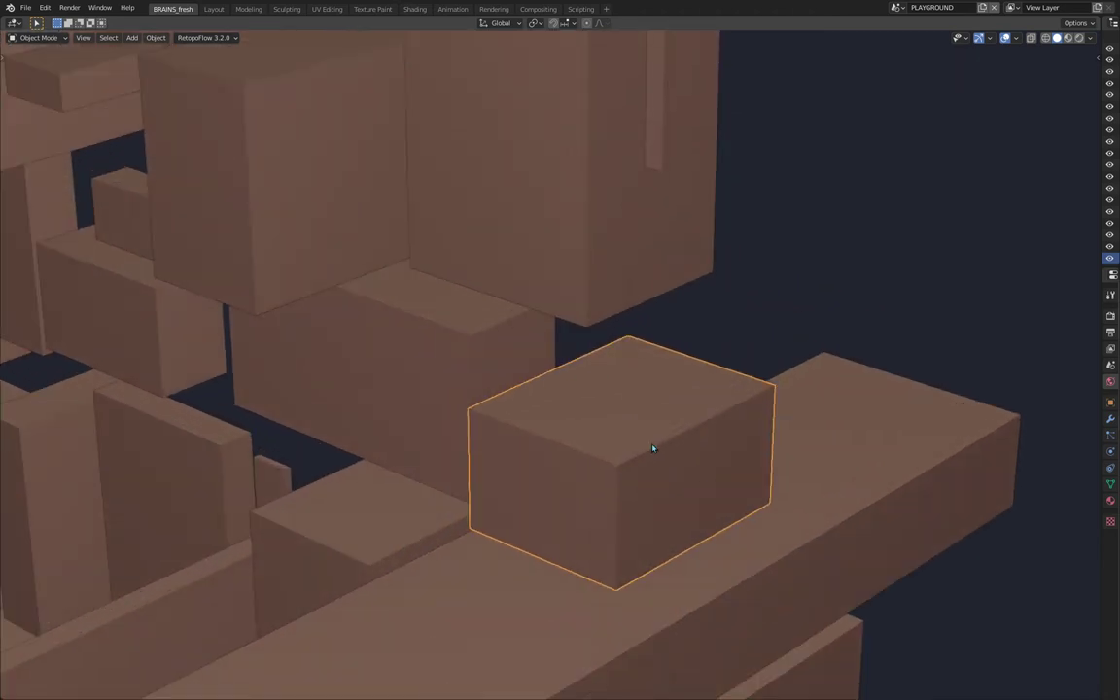
scroll(666, 458, down, 4)
Add the neighbouring wide horizontal block and the small block below it to the selection, and compare their positions from several angles
middle_drag(539, 469, 587, 457)
scroll(587, 401, up, 2)
shift+click(587, 401)
scroll(584, 389, up, 1)
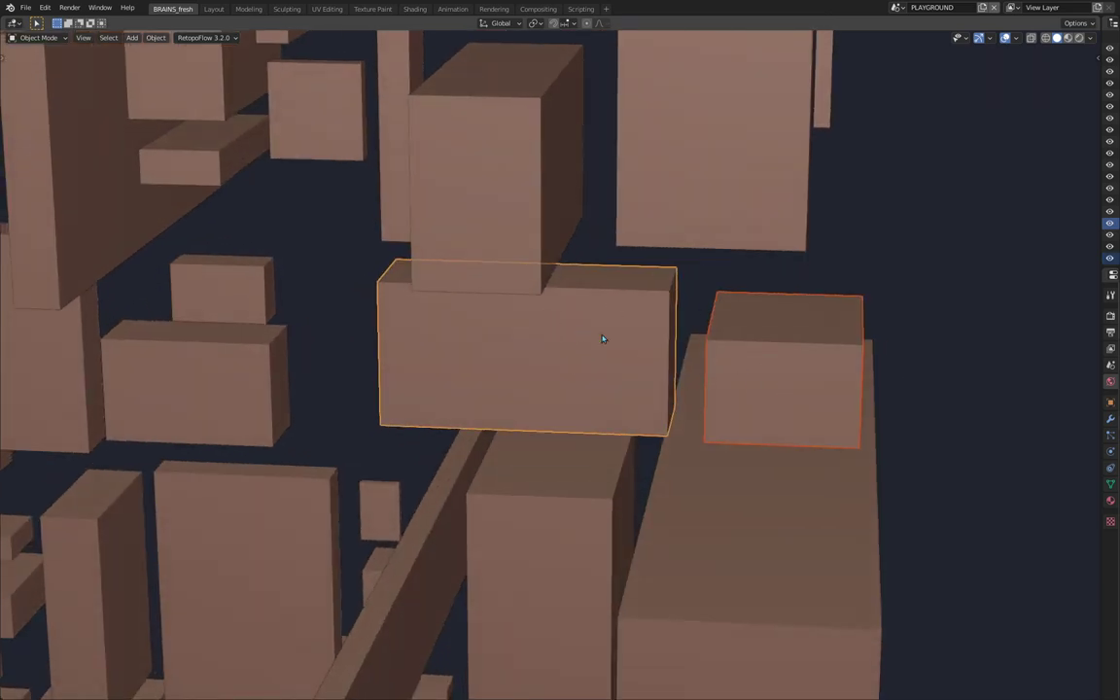
middle_drag(840, 369, 548, 413)
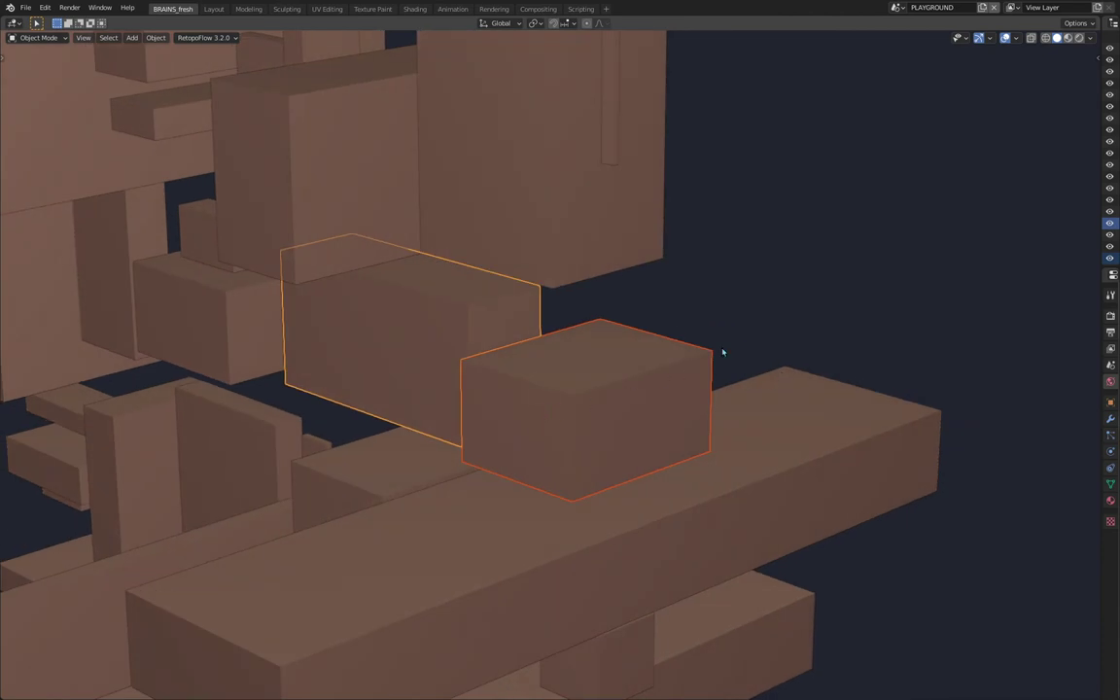
middle_drag(665, 388, 543, 339)
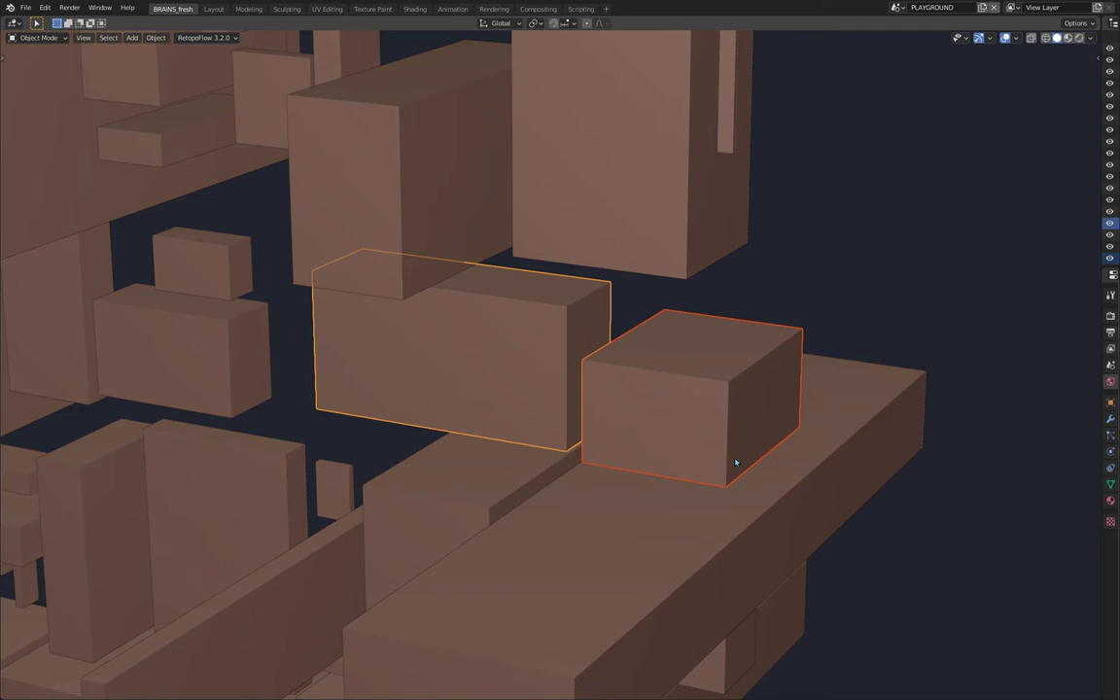
middle_drag(726, 450, 610, 471)
scroll(611, 472, down, 6)
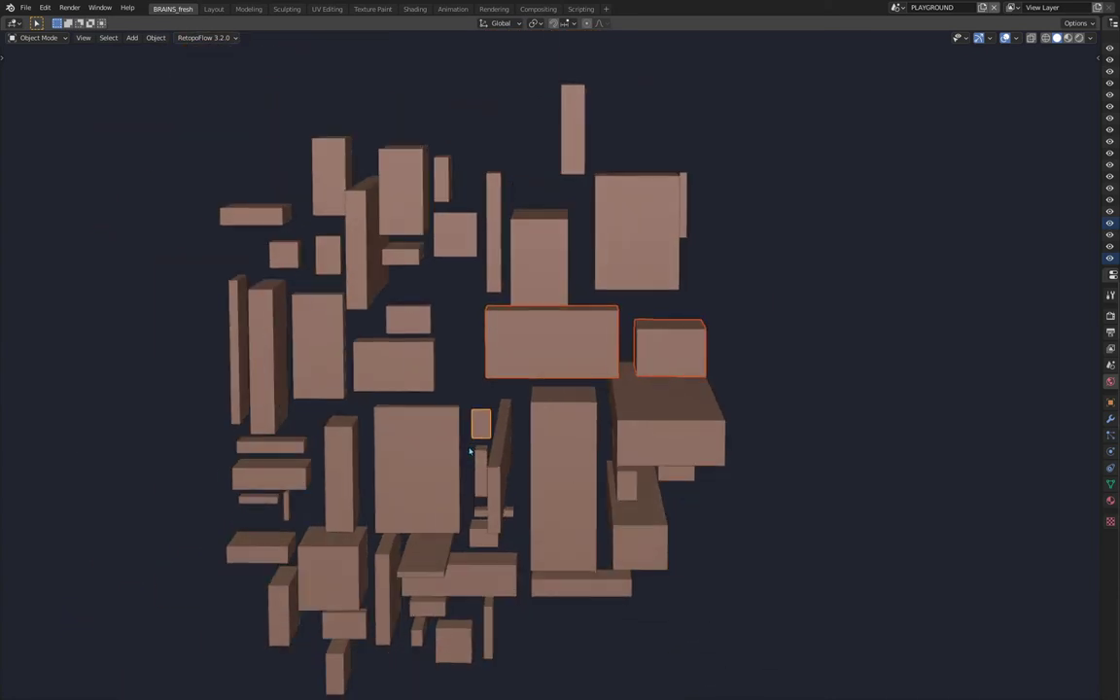
Isolate the three selected blocks to compare their proportions from the side, then bring back the full composition
key(KP_Divide)
middle_drag(574, 485, 542, 485)
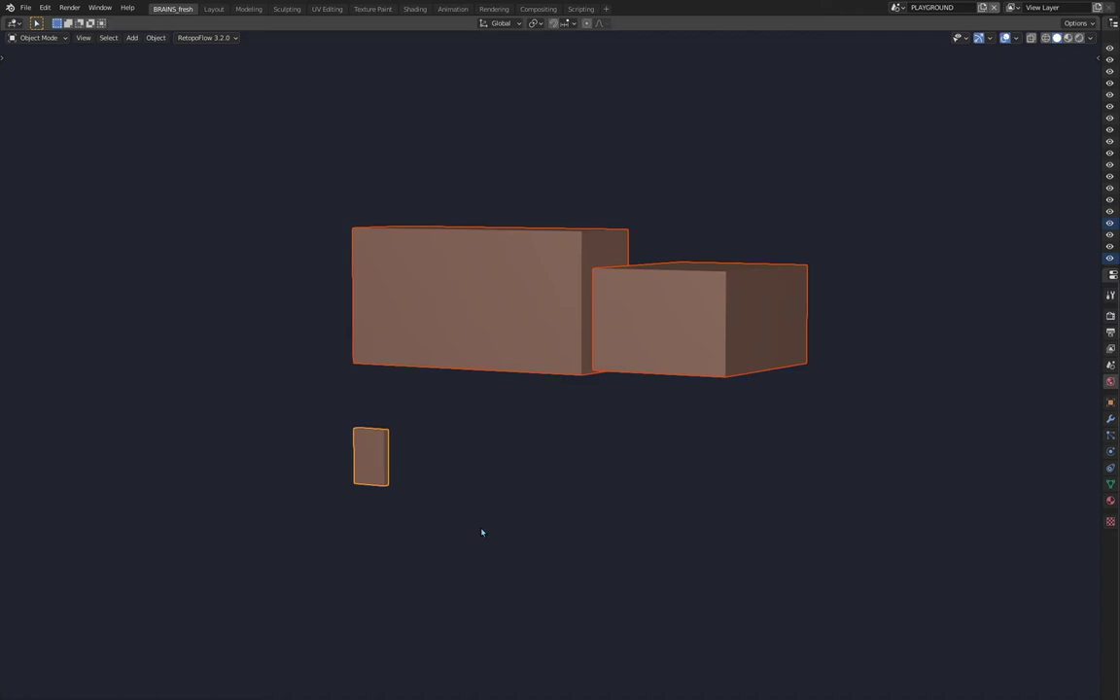
middle_drag(482, 530, 485, 533)
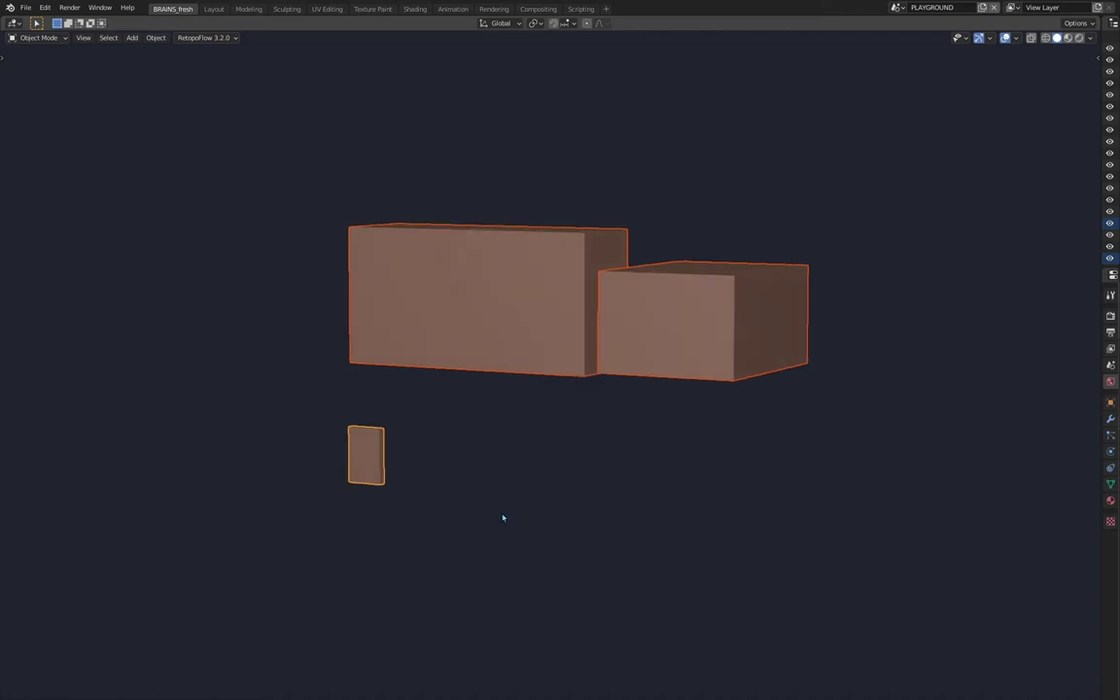
middle_drag(500, 520, 498, 524)
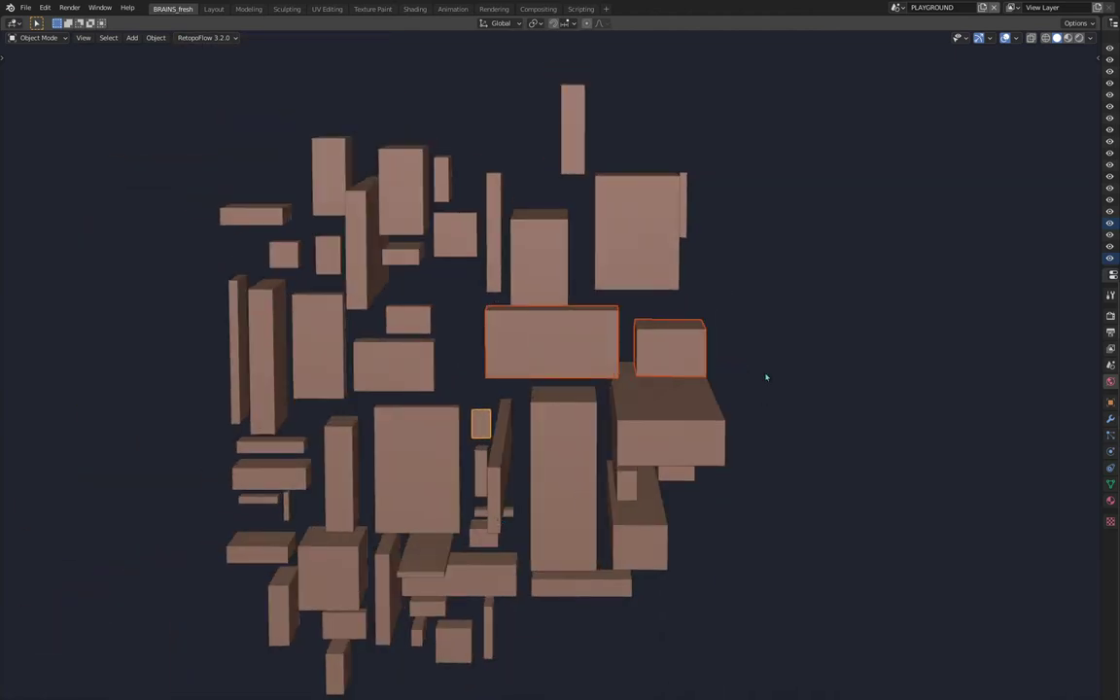
Try rotating the large upper block that has the thin strip beside it
scroll(759, 374, up, 5)
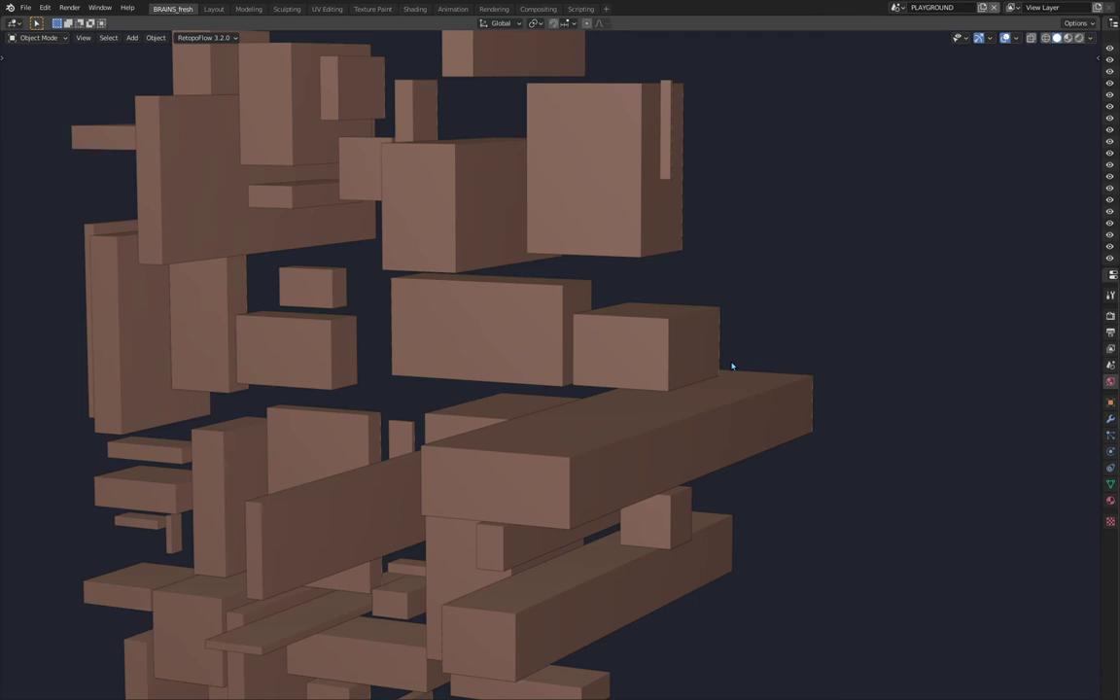
middle_drag(716, 364, 592, 266)
click(566, 233)
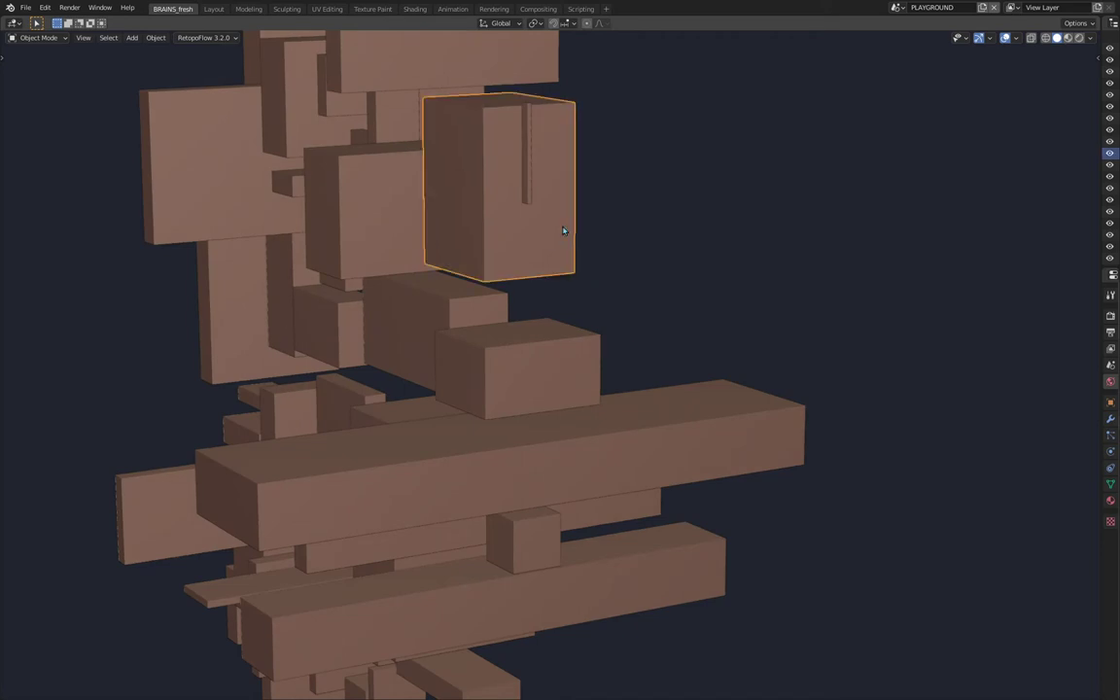
key(r)
click(737, 293)
middle_drag(737, 293, 748, 382)
click(747, 382)
key(r)
right_click(733, 356)
scroll(642, 463, down, 2)
middle_drag(643, 462, 752, 514)
click(767, 513)
Try shifting the medium block above the long projecting beam along the Z, X and Y axes
scroll(767, 510, up, 2)
click(652, 388)
key(g)
key(z)
click(644, 352)
key(g)
key(x)
right_click(739, 363)
key(g)
key(y)
click(707, 357)
Try rotating the medium block above the projecting beam by 90° about the global X axis
key(KP_1)
text(r)
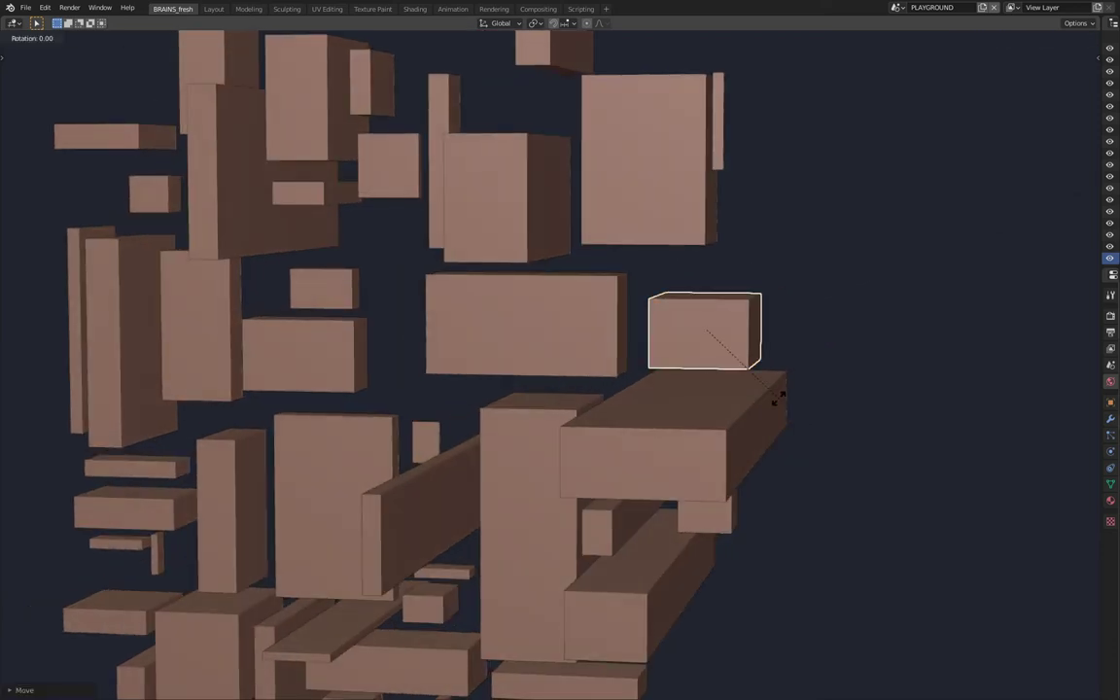
text(x90)
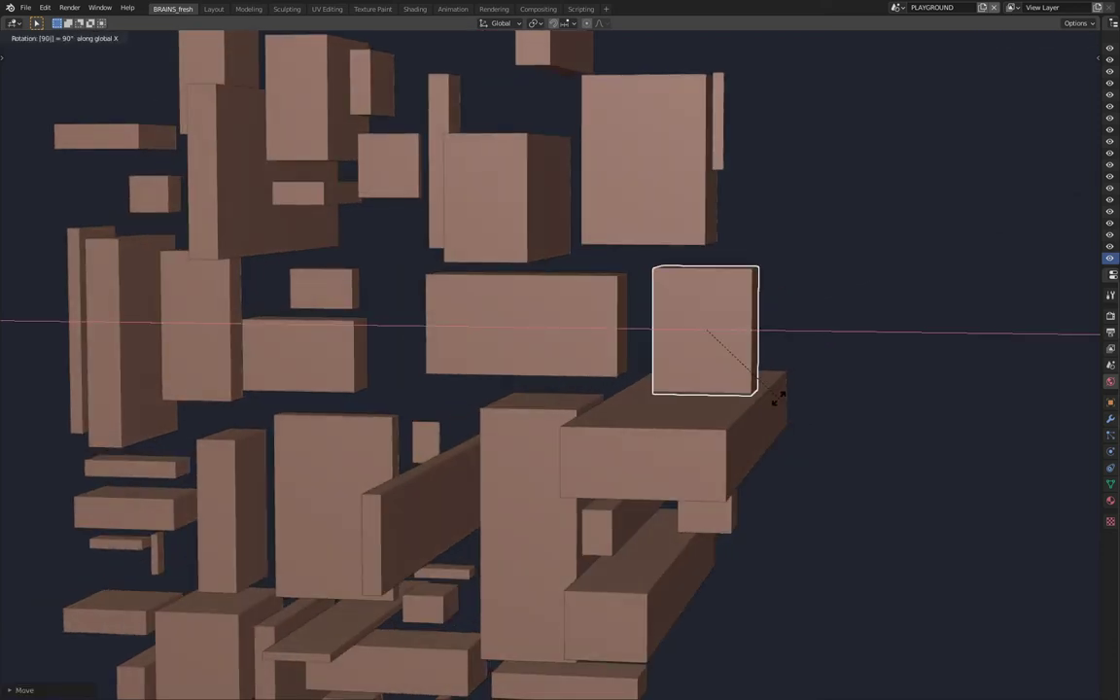
click(775, 399)
middle_drag(779, 408, 736, 418)
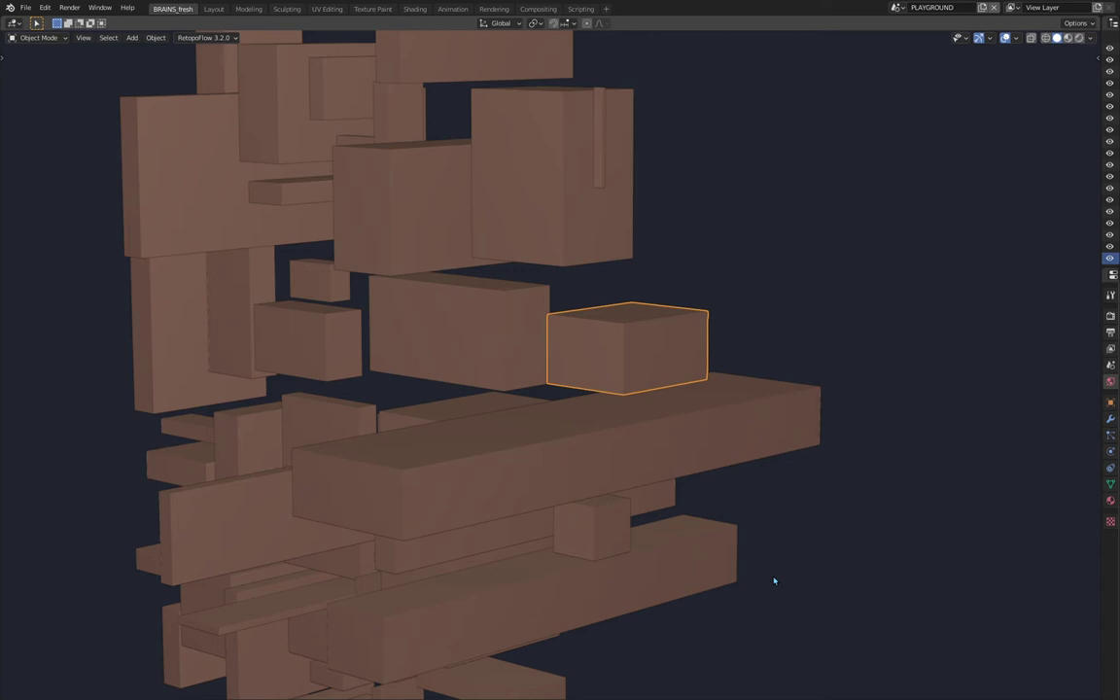
Isolate the group of upper blocks, examine the deep block against its neighbours, and restore the full composition
scroll(775, 580, down, 3)
click(565, 264)
drag(538, 118, 623, 264)
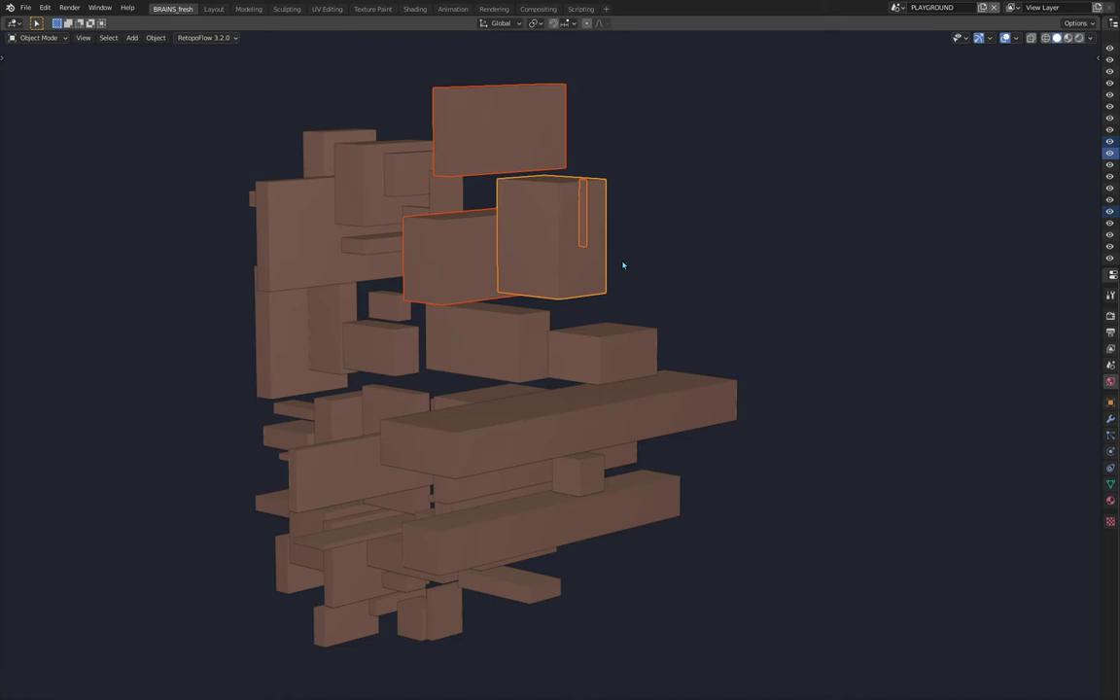
key(KP_Divide)
click(713, 310)
click(382, 501)
middle_drag(408, 493, 605, 417)
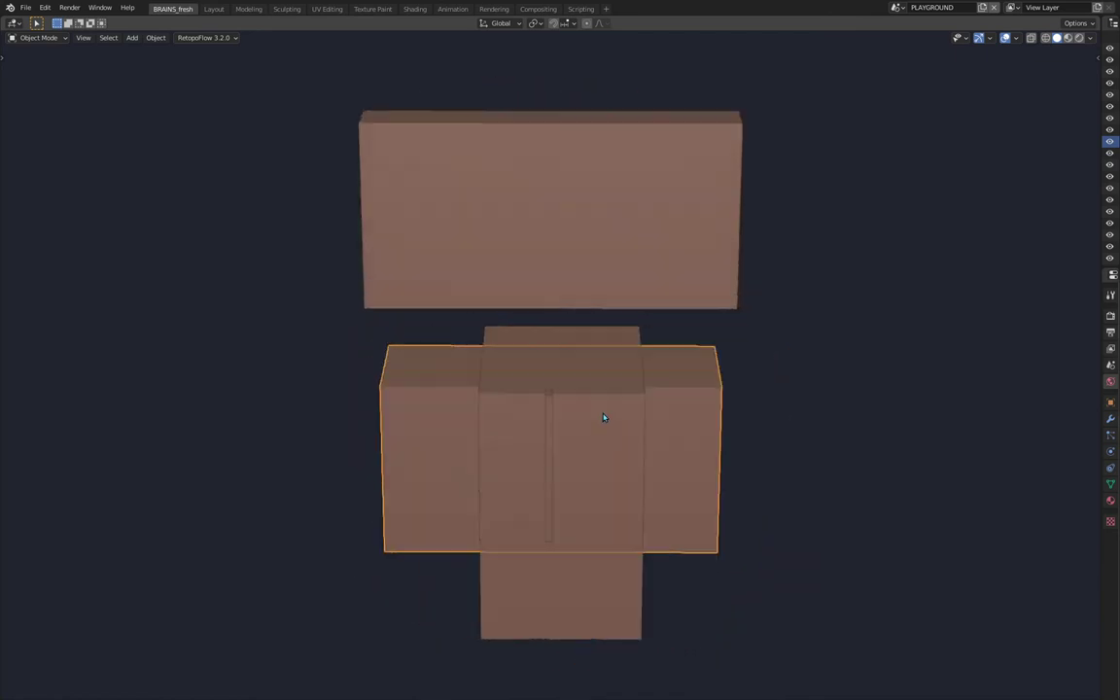
key(KP_Divide)
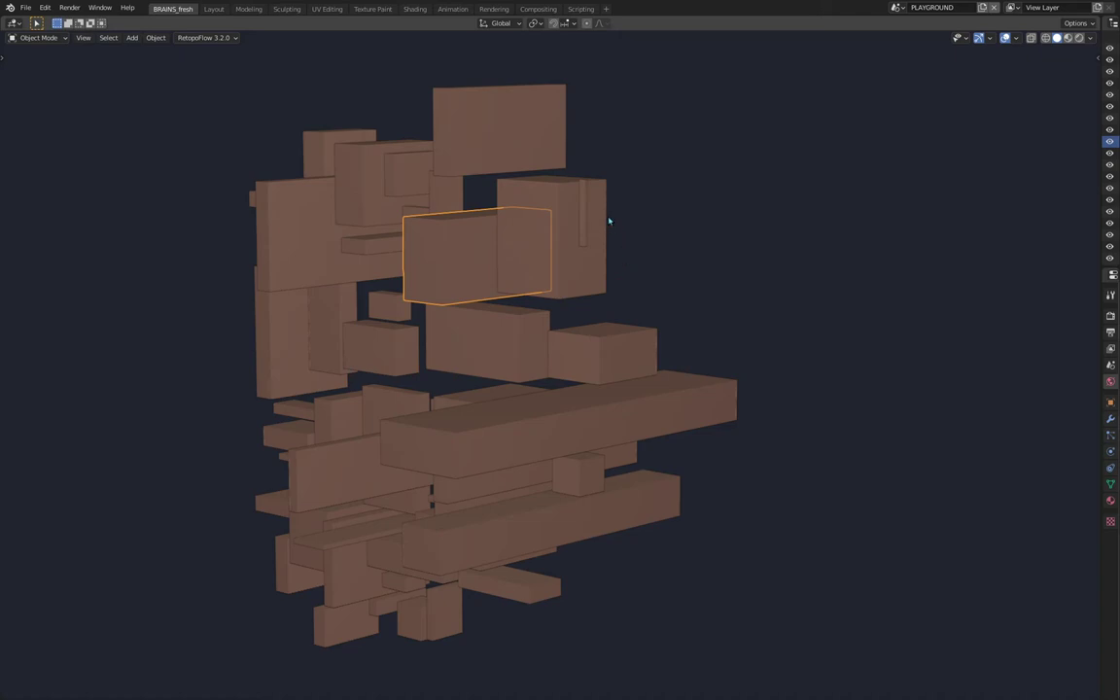
Isolate the topmost upright slab, the large upper block and its thin strip, with nothing left selected
scroll(608, 233, up, 3)
middle_drag(608, 235, 586, 310)
click(582, 311)
scroll(582, 312, up, 2)
click(445, 167)
drag(482, 143, 592, 303)
key(slash)
key(alt+a)
Rotate the thin strip 90° about the global Y axis and move it away from the large block's side
middle_drag(592, 295, 713, 410)
click(682, 378)
text(r)
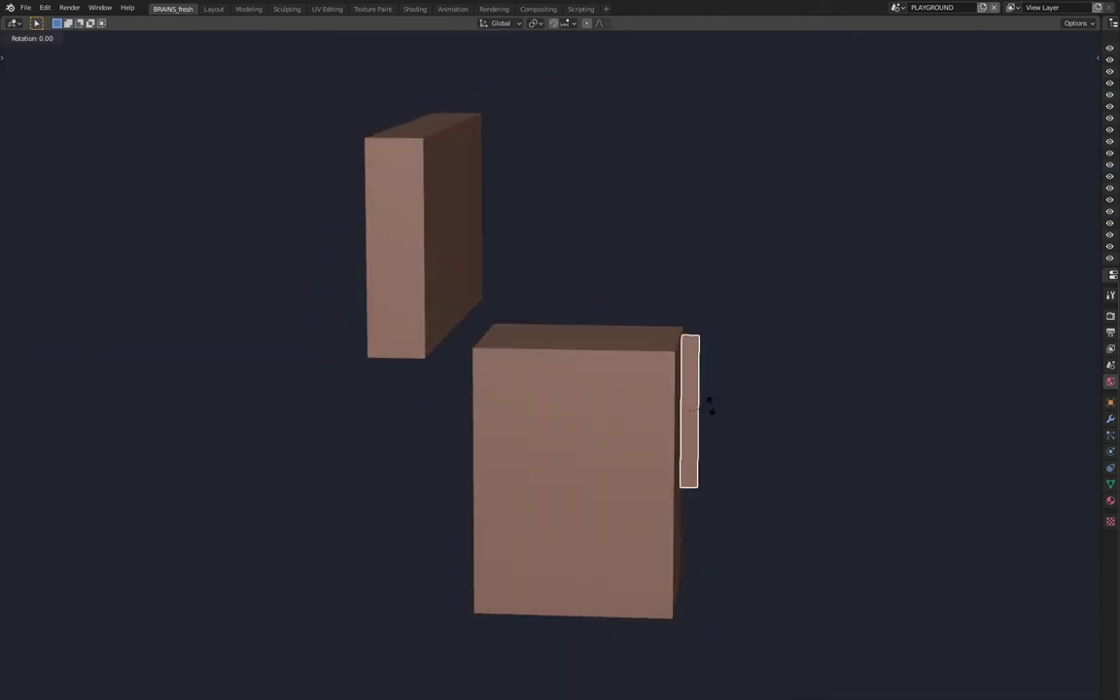
text(y90)
key(Return)
key(g)
click(975, 477)
Reposition the horizontal strip against the side of the large block
middle_drag(975, 478, 931, 588)
key(g)
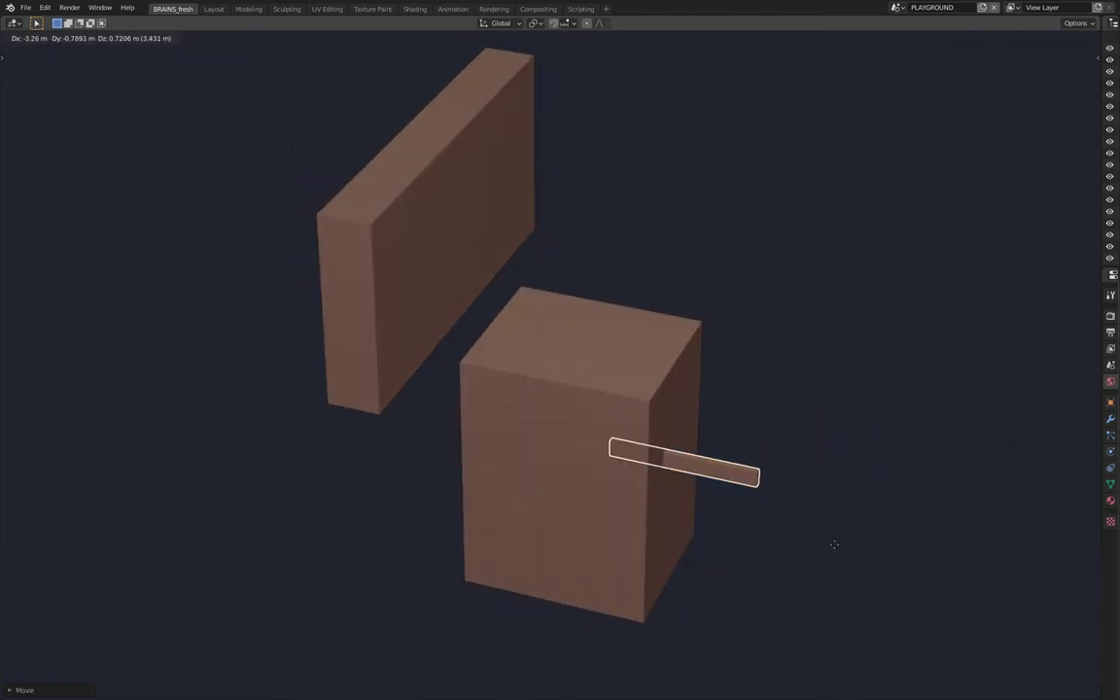
click(928, 559)
key(g)
click(722, 487)
middle_drag(722, 487, 815, 587)
Move the upright slab down against the top edge of the large block
click(395, 236)
middle_drag(395, 236, 630, 450)
key(g)
click(500, 332)
key(g)
click(597, 289)
Raise the thin strip along Z above the large block and rotate it 90° about the global Z axis
click(739, 440)
key(g)
key(z)
click(582, 375)
middle_drag(583, 375, 726, 388)
text(r)
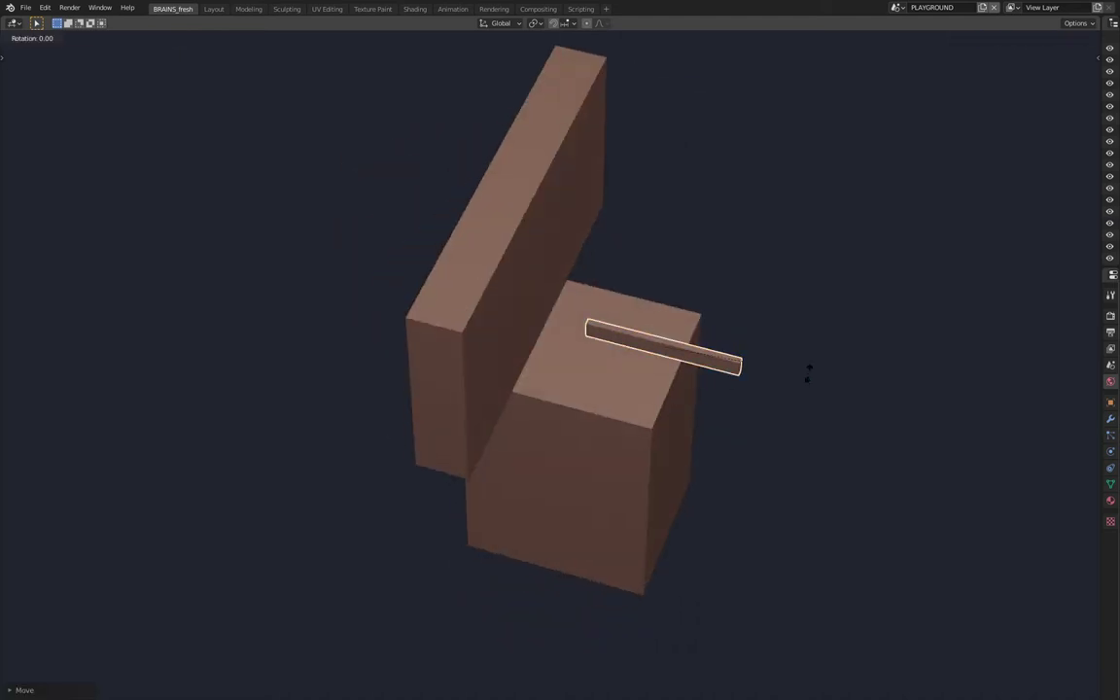
text(z90)
key(Return)
Place the thin strip along the slab's lower edge, resting on top of the large block
middle_drag(810, 378, 720, 399)
key(g)
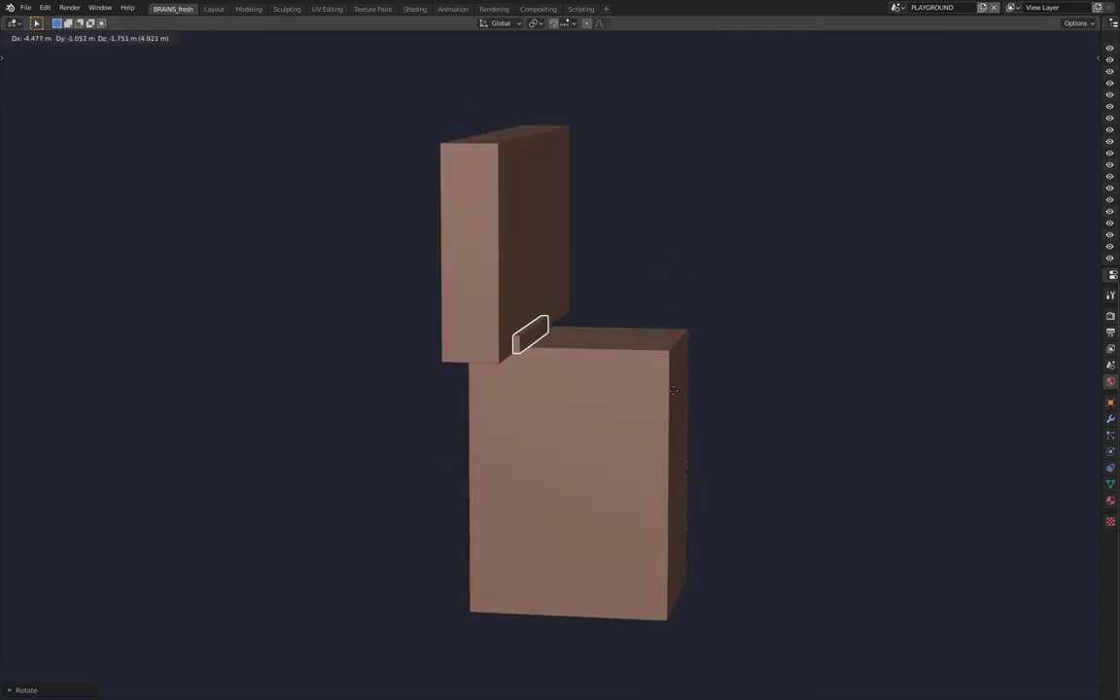
click(668, 394)
mouse_move(662, 405)
middle_down()
mouse_move(630, 430)
mouse_move(656, 399)
middle_up()
key(g)
click(653, 400)
middle_drag(758, 467, 630, 489)
key(g)
click(735, 422)
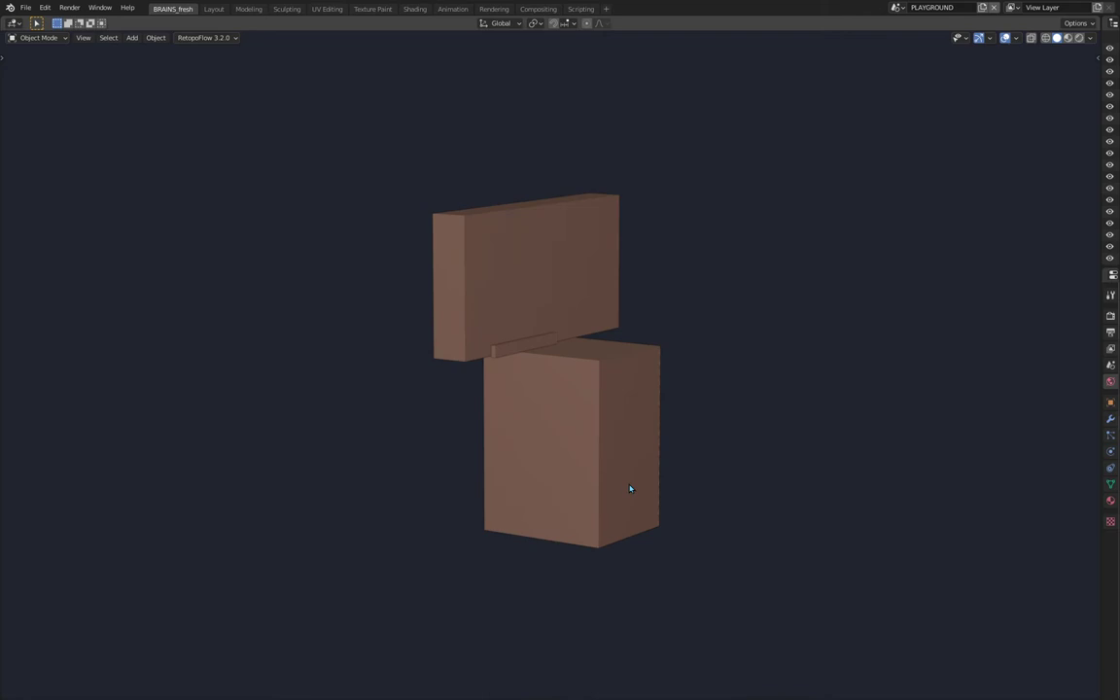
Move the thin strip up onto the broad face of the upright slab
click(532, 306)
middle_drag(547, 399, 569, 340)
click(507, 342)
key(g)
click(605, 267)
middle_drag(604, 267, 667, 353)
key(g)
click(607, 287)
Move the large block up behind the upright slab and adjust its position along the X axis
click(612, 473)
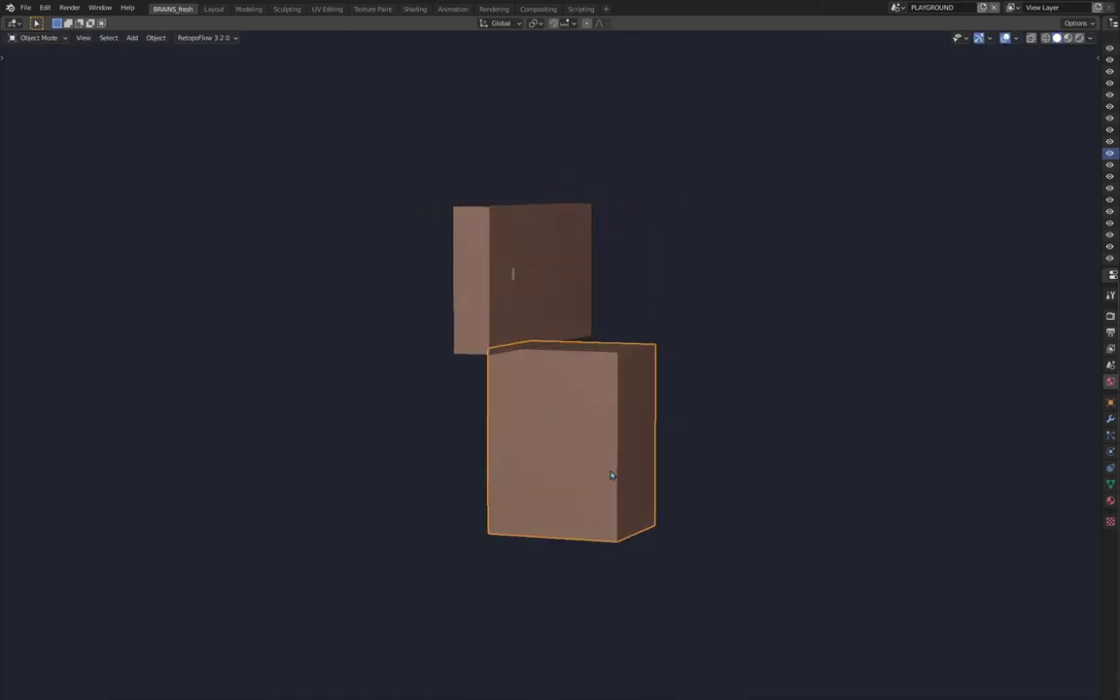
middle_drag(612, 473, 636, 480)
key(g)
click(498, 301)
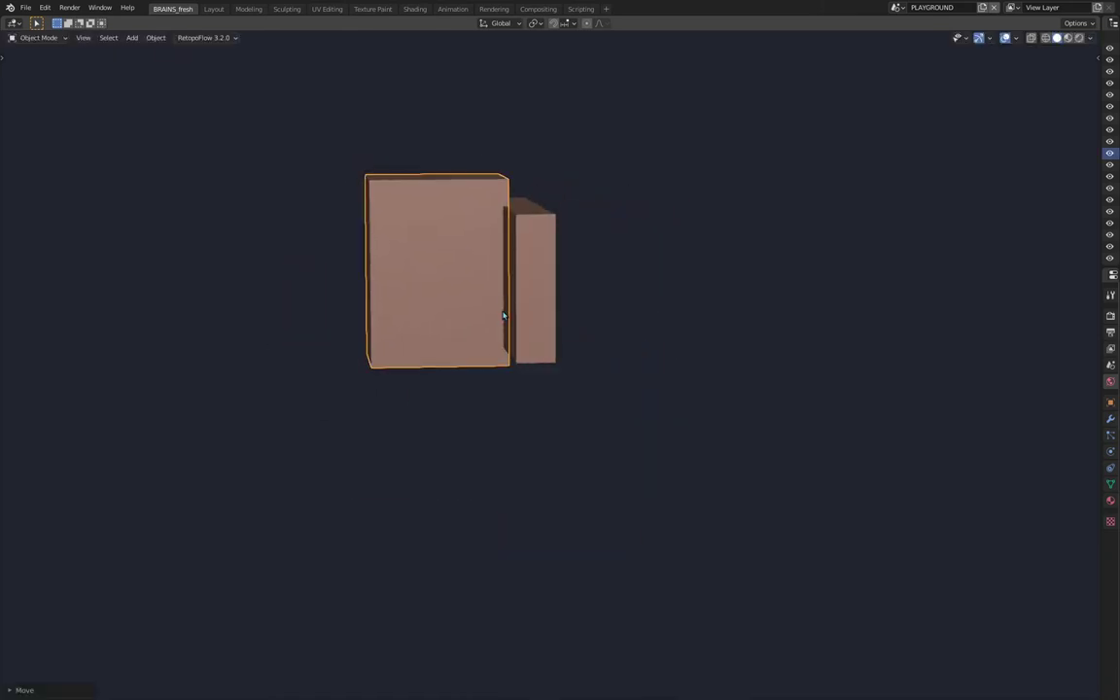
middle_drag(498, 302, 510, 413)
key(g)
key(x)
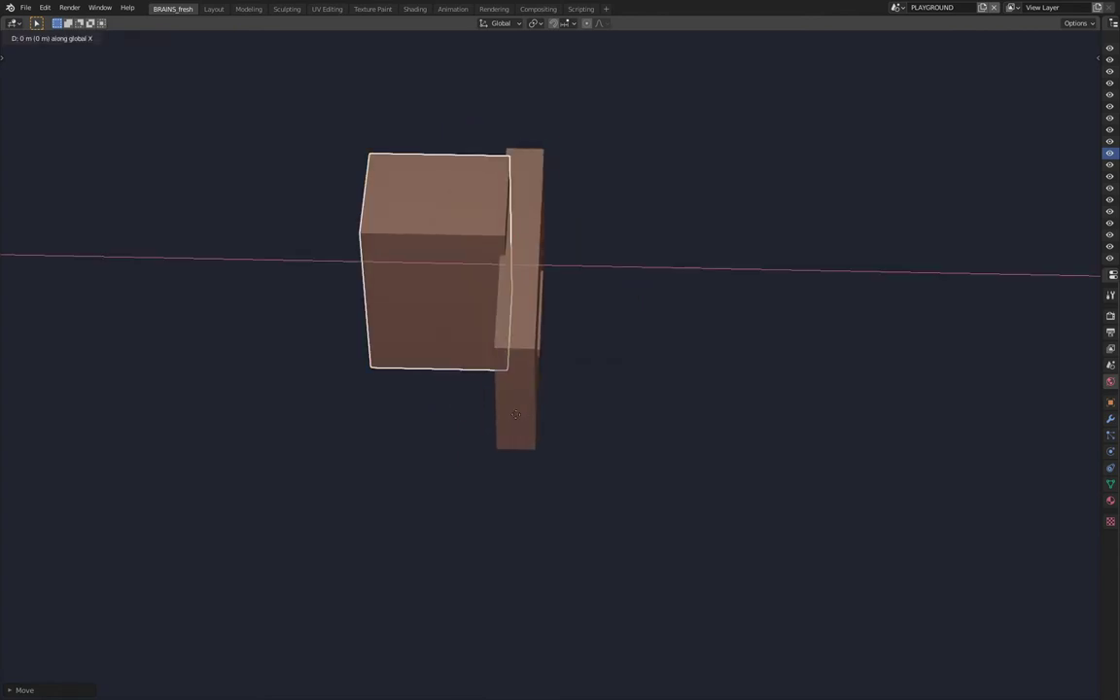
click(510, 413)
Review the regrouped slab, strip and large block from several sides, then show the full composition again
middle_drag(642, 450, 630, 420)
middle_drag(712, 383, 633, 341)
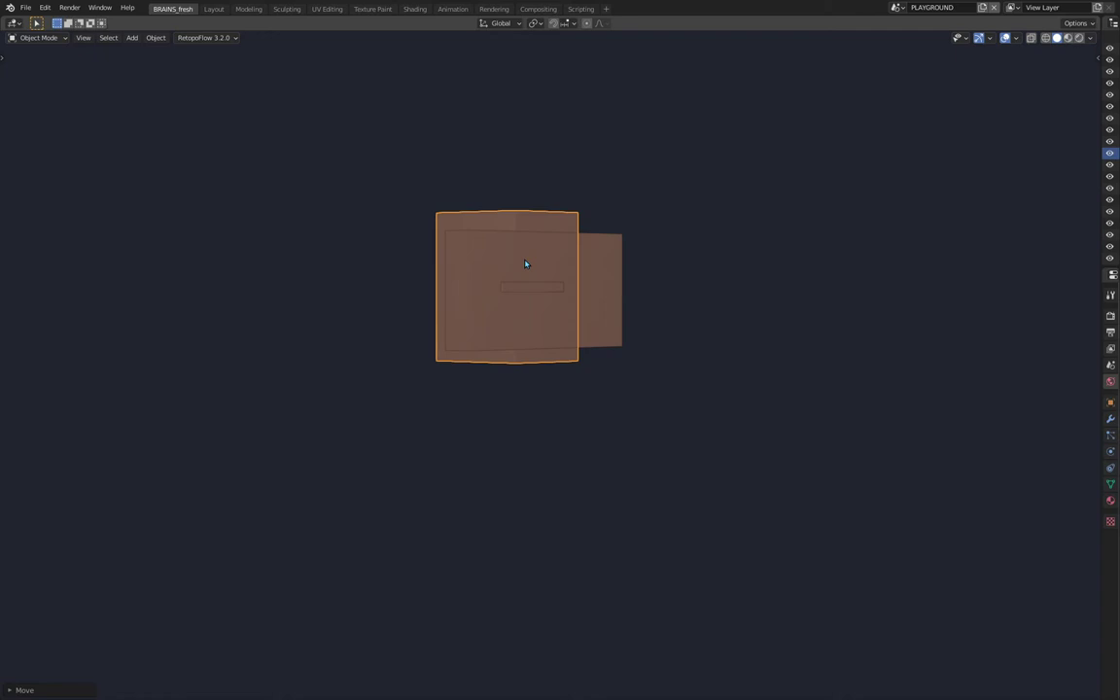
click(723, 369)
key(slash)
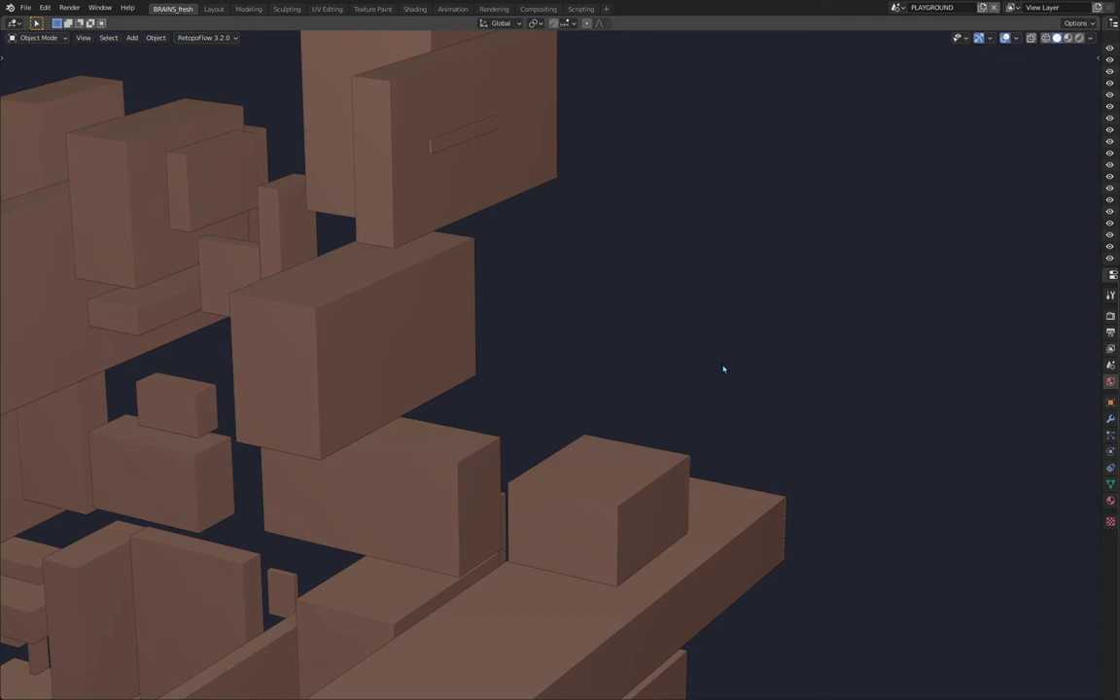
Move the thin strip along the X axis out of the upright slab's face and clear the selection
scroll(724, 362, down, 4)
scroll(693, 369, up, 2)
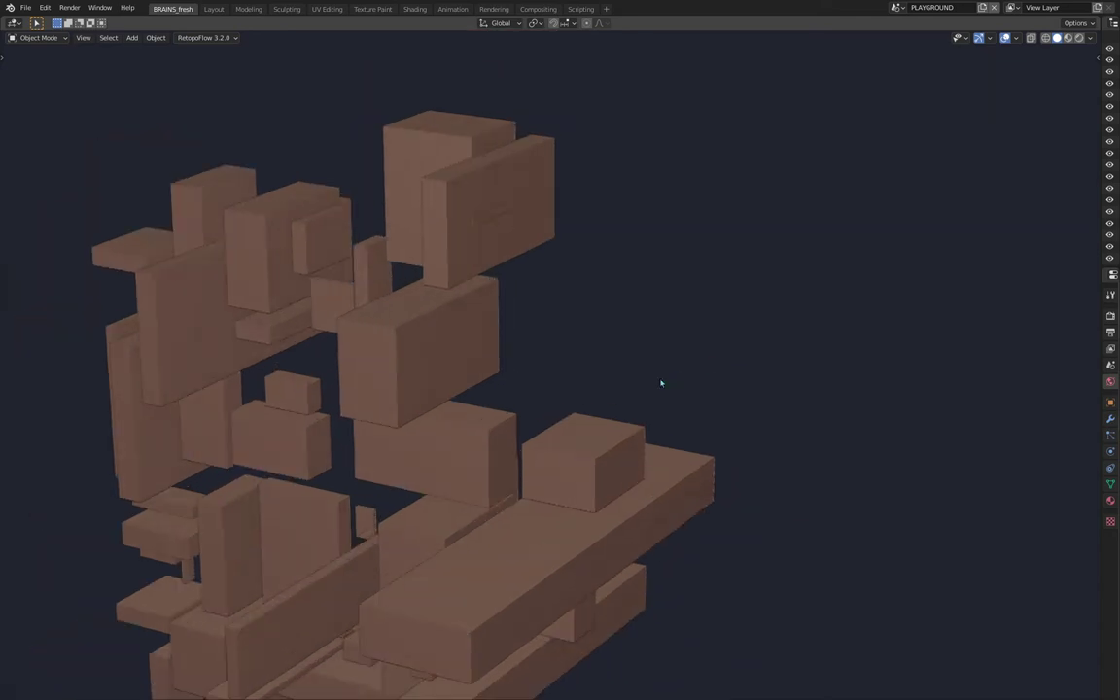
middle_drag(660, 382, 591, 380)
key(g)
key(x)
click(609, 223)
scroll(710, 467, down, 1)
middle_drag(711, 467, 693, 468)
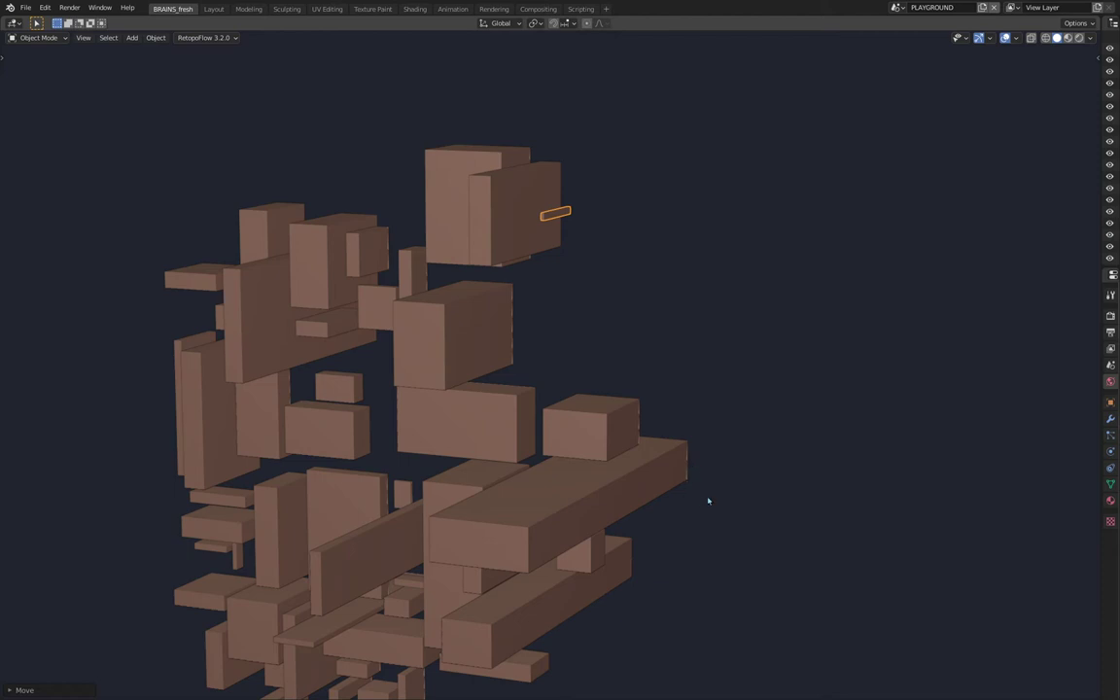
click(717, 498)
Examine the overall block composition from the front and from angled viewpoints at different distances
scroll(559, 391, down, 2)
middle_drag(557, 390, 574, 397)
scroll(590, 505, up, 1)
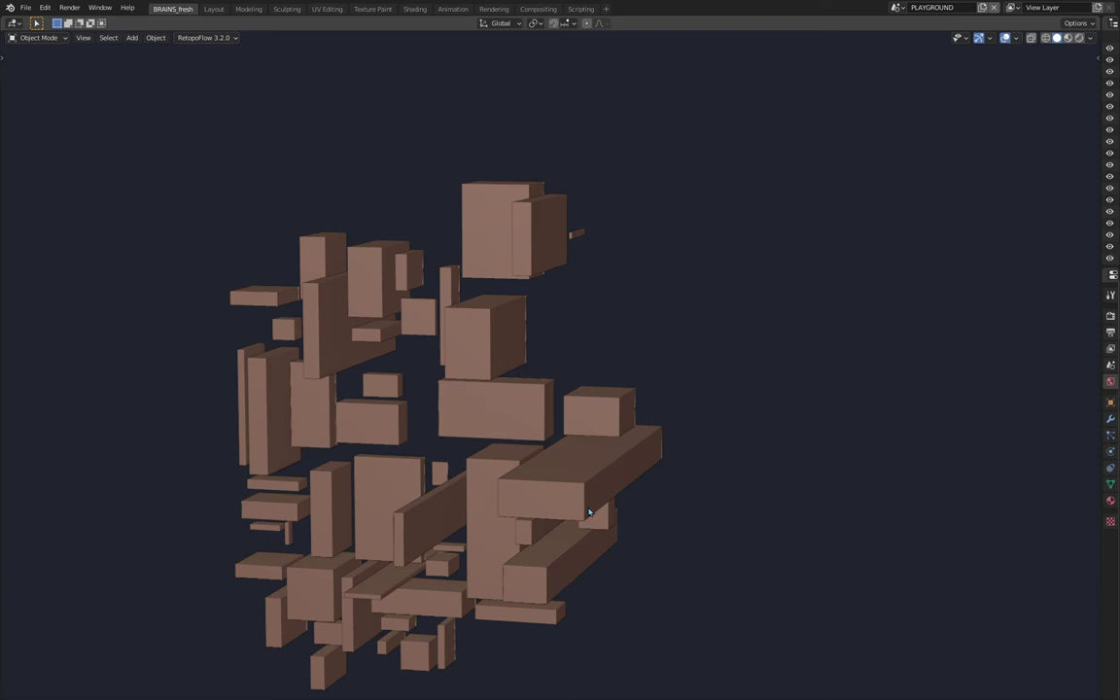
middle_drag(744, 401, 663, 503)
middle_drag(560, 301, 551, 397)
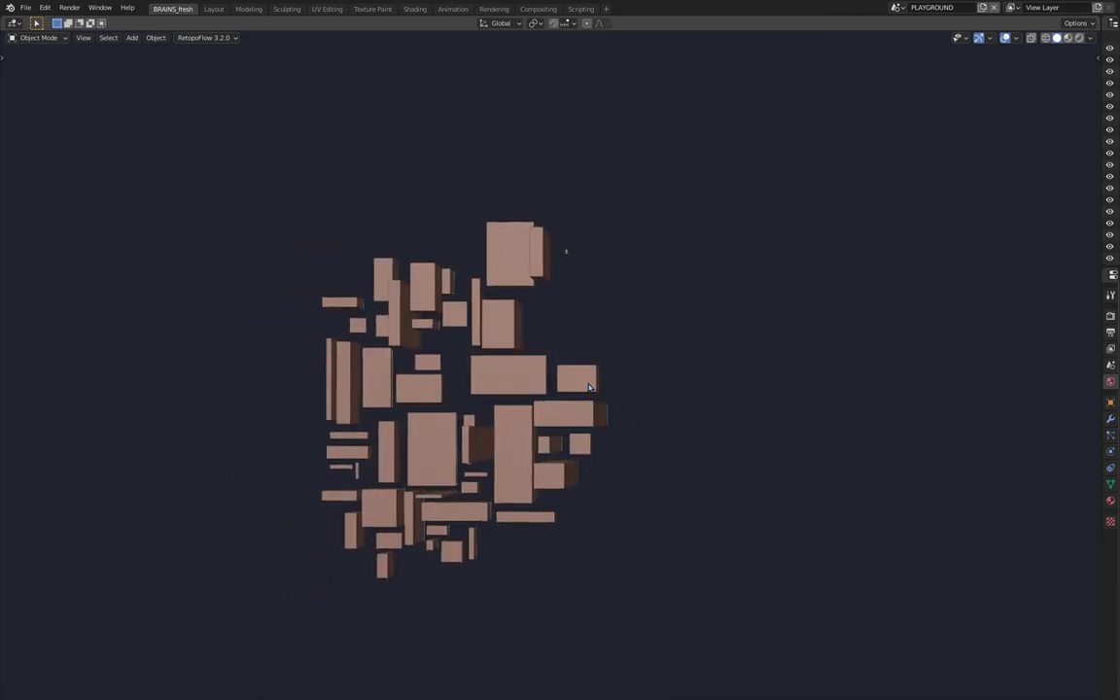
scroll(552, 440, up, 1)
scroll(553, 441, down, 1)
scroll(556, 442, up, 2)
scroll(573, 450, down, 1)
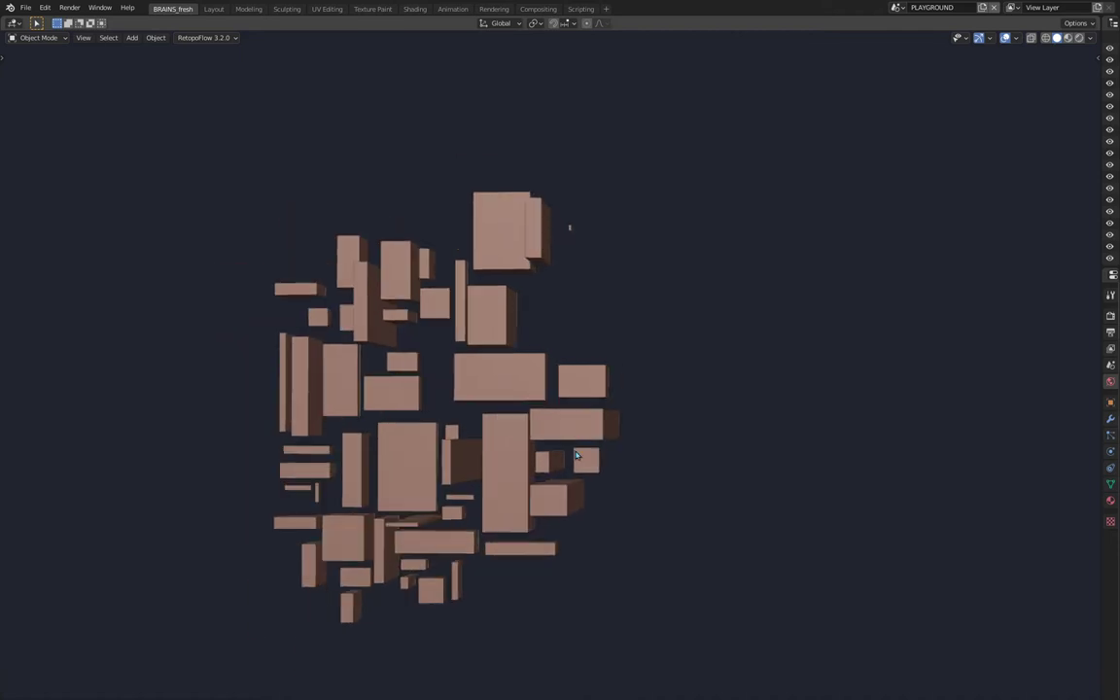
scroll(578, 452, down, 2)
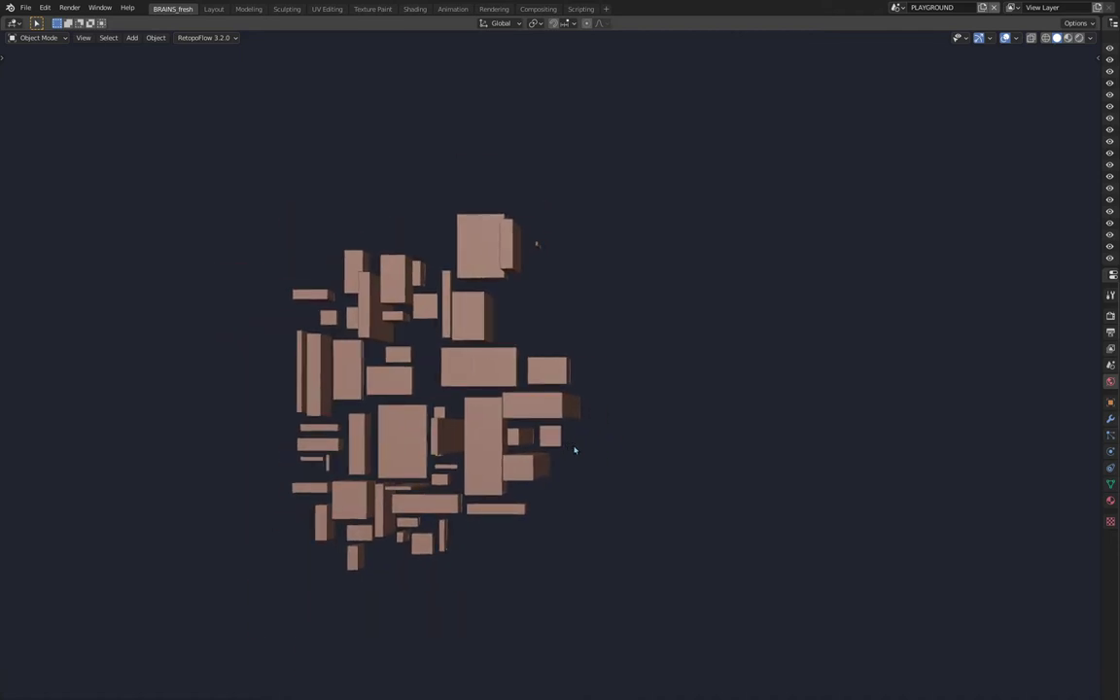
middle_drag(534, 469, 520, 465)
Move the large flat rectangular block from the middle of the composition into the empty space beside it
click(399, 442)
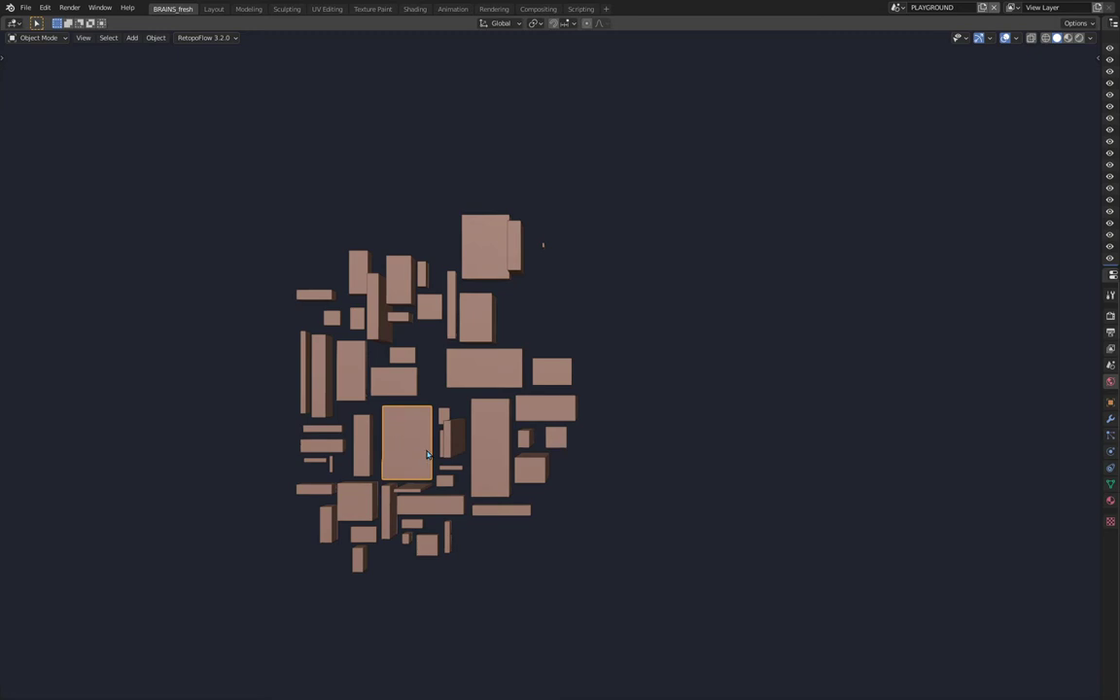
key(g)
click(875, 316)
shift+middle_drag(796, 455, 749, 452)
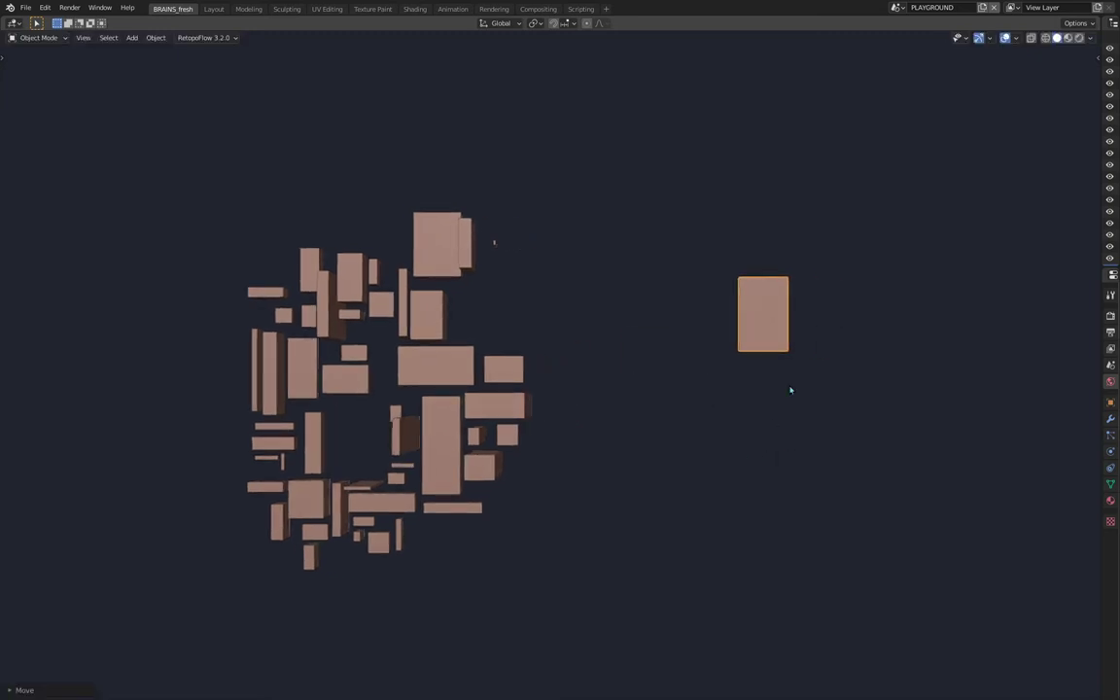
click(736, 263)
Move the small square block out of the composition to beside the large block that was set apart
click(384, 309)
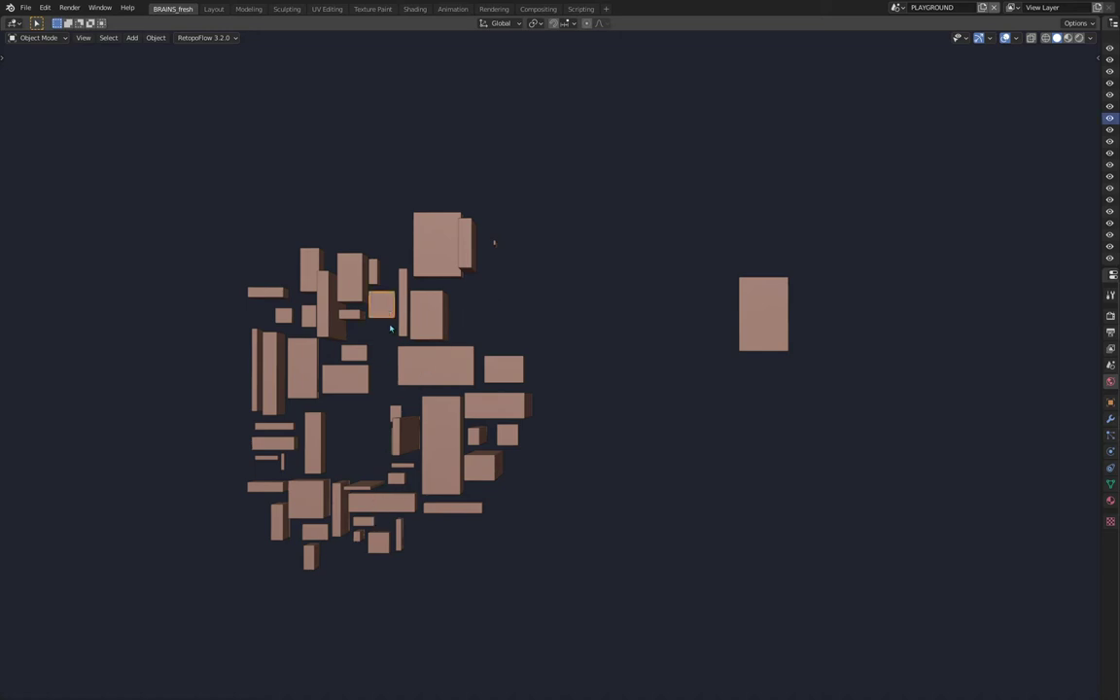
key(g)
click(823, 313)
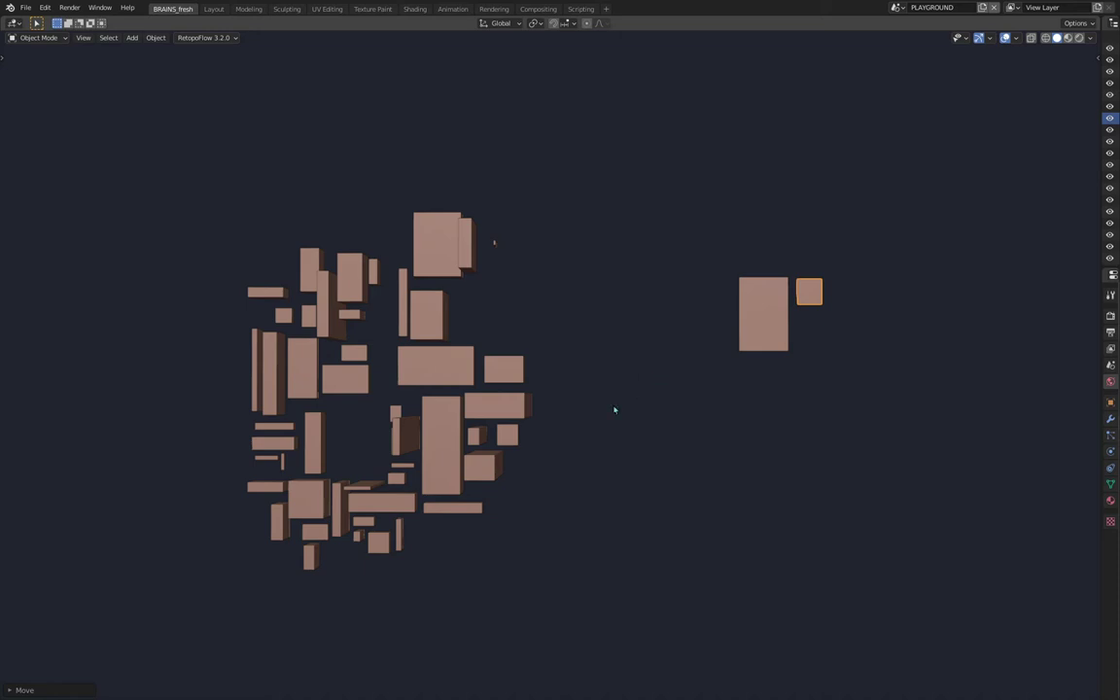
scroll(600, 420, up, 1)
scroll(598, 420, down, 1)
middle_drag(593, 425, 600, 423)
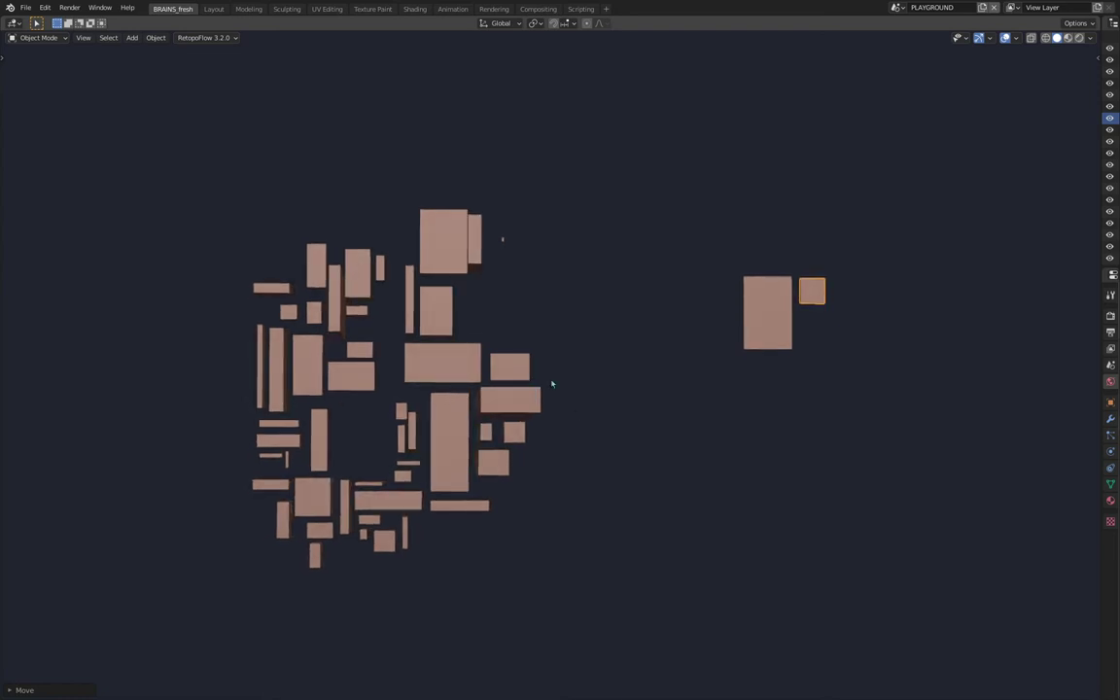
Move the long thin horizontal slab out of the lower composition to join the two separated blocks
click(371, 488)
mouse_move(372, 488)
middle_down()
mouse_move(362, 491)
mouse_move(384, 486)
middle_up()
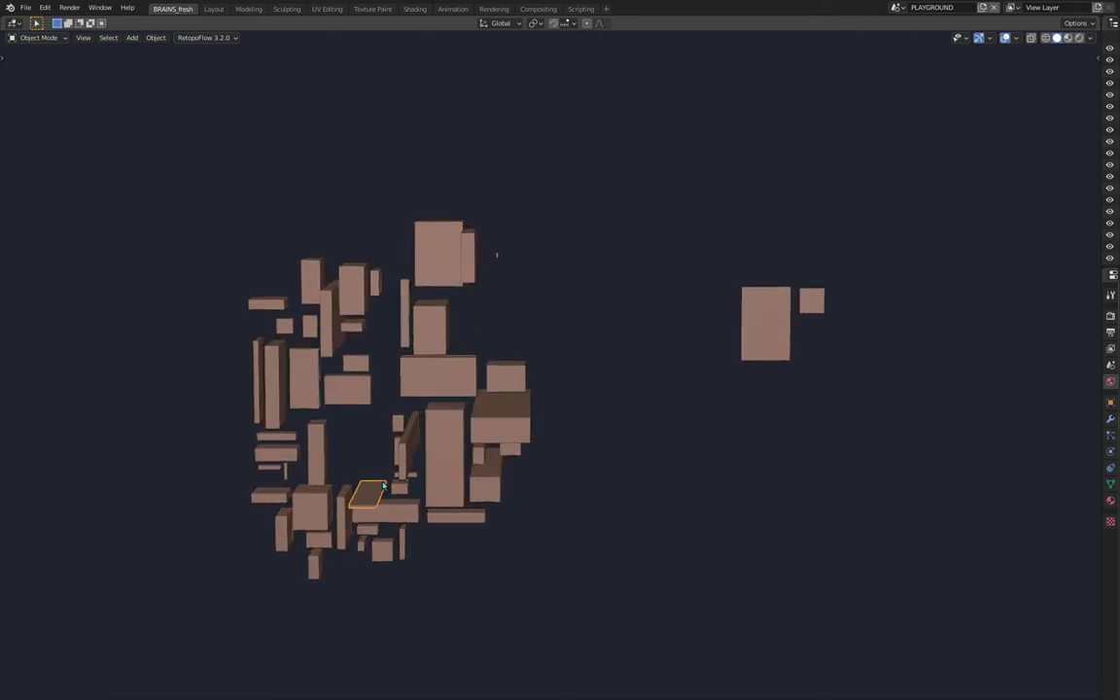
key(g)
click(835, 334)
Frame the separated blocks and examine their spatial arrangement from the side
middle_drag(834, 333, 760, 417)
scroll(842, 364, down, 2)
scroll(685, 334, up, 3)
shift+click(684, 333)
key(KP_Decimal)
scroll(760, 492, down, 2)
middle_drag(760, 492, 645, 412)
Select the small square block and then the long thin slab to compare their orientations
click(632, 471)
middle_drag(632, 470, 623, 469)
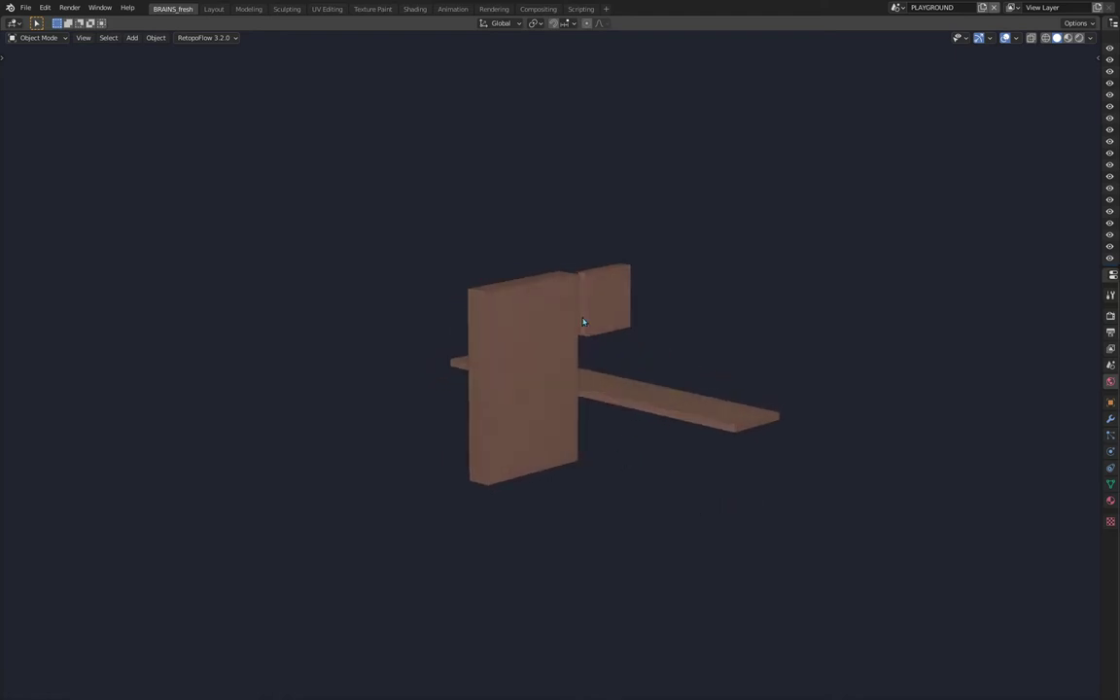
click(616, 284)
middle_drag(616, 284, 633, 402)
click(633, 402)
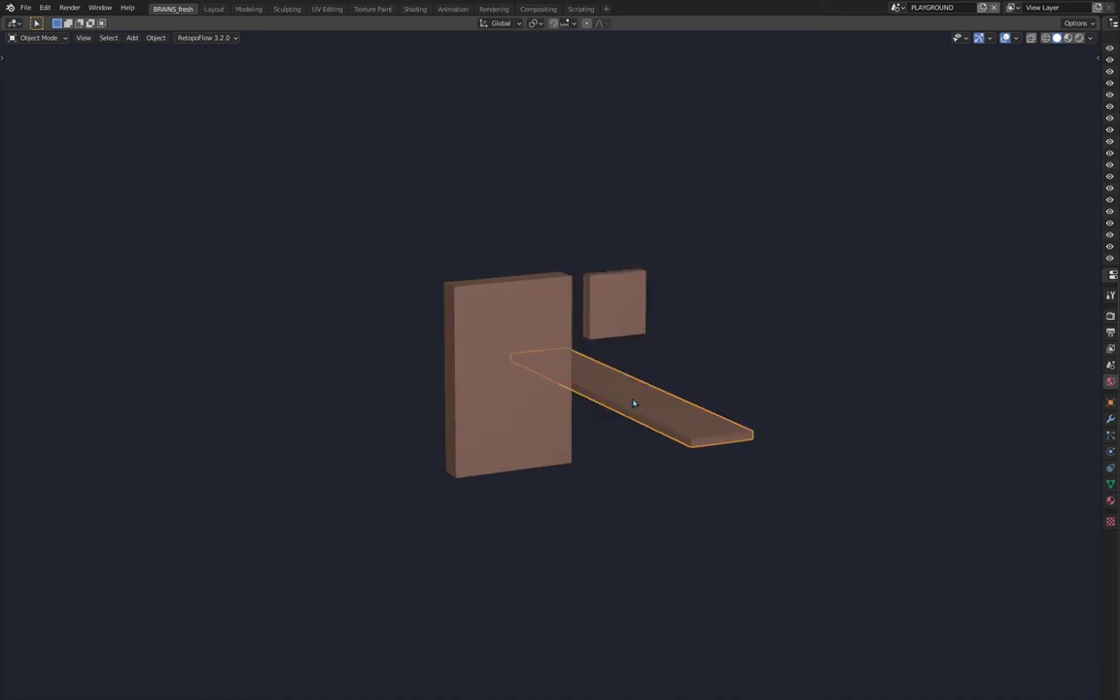
Select the small square block and move it in front of the large block's lower corner
click(603, 663)
scroll(607, 515, up, 2)
click(636, 307)
middle_drag(610, 491, 674, 498)
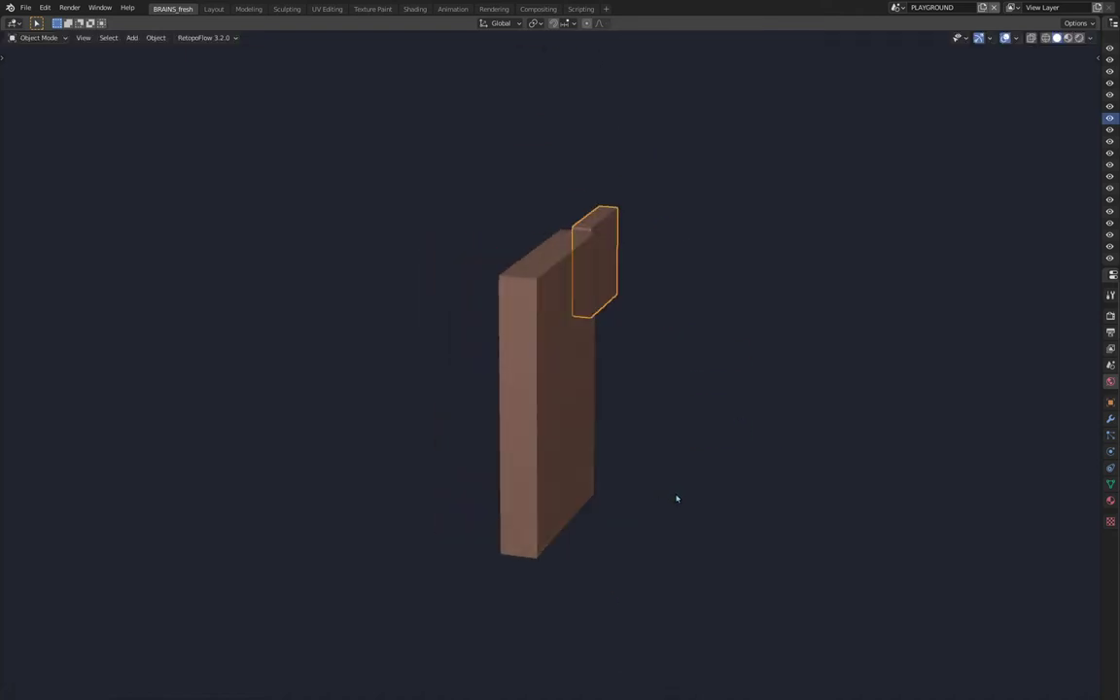
scroll(649, 510, down, 2)
key(g)
click(647, 661)
middle_drag(648, 661, 534, 601)
key(g)
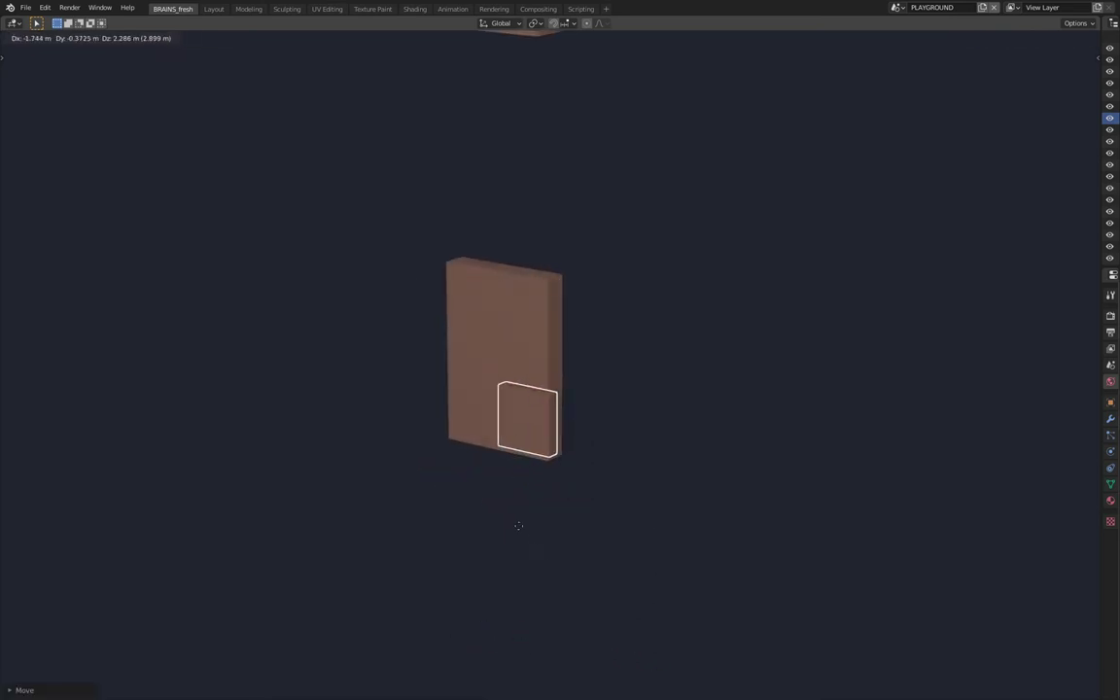
click(526, 532)
In front view, align the small square block's bottom edge with the large block's, leaving it partly overhanging the side
middle_drag(527, 533, 573, 515)
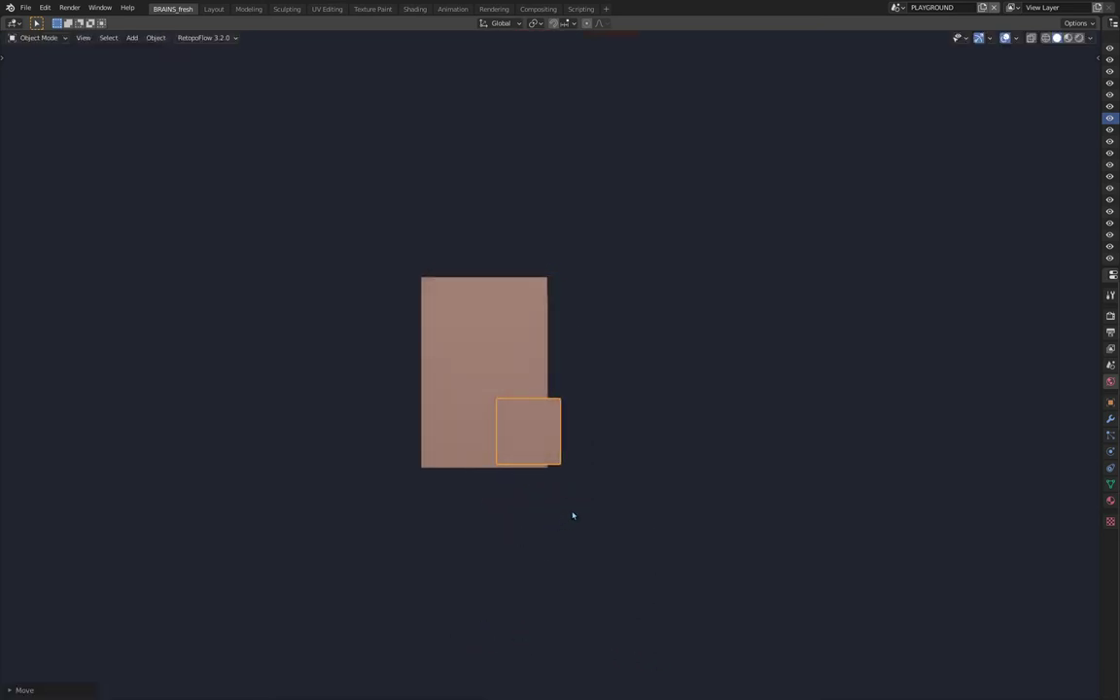
key(KP_1)
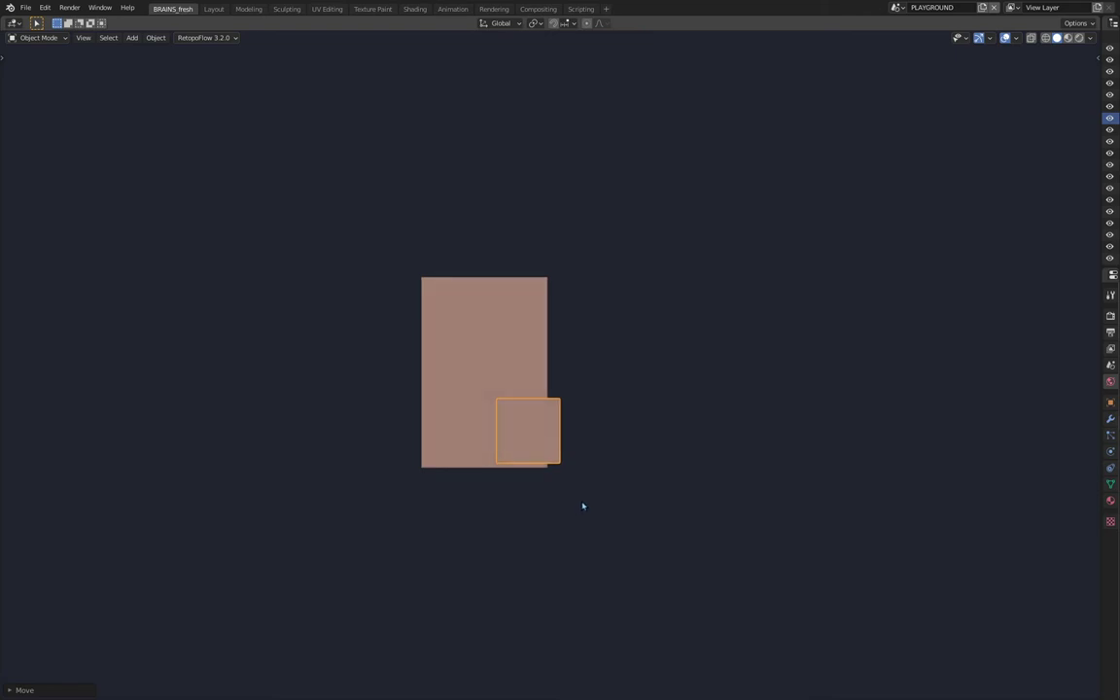
key(g)
click(596, 503)
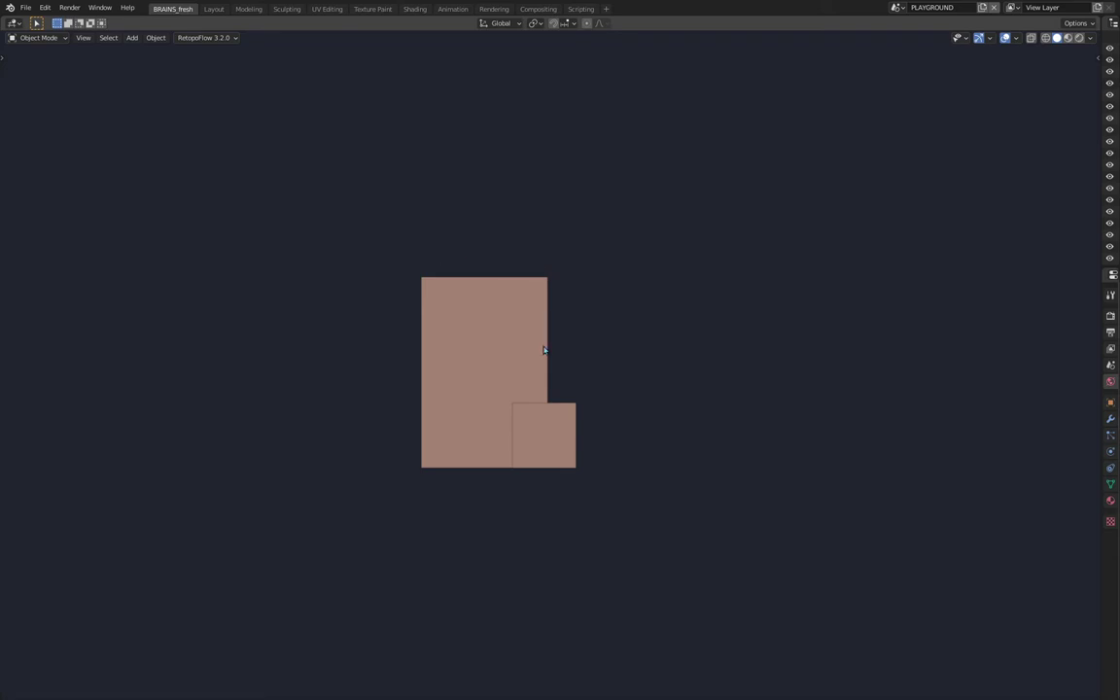
Rotate the small square block 90° about the X axis so it lies flat
middle_drag(453, 493, 533, 523)
text(rx90)
key(Return)
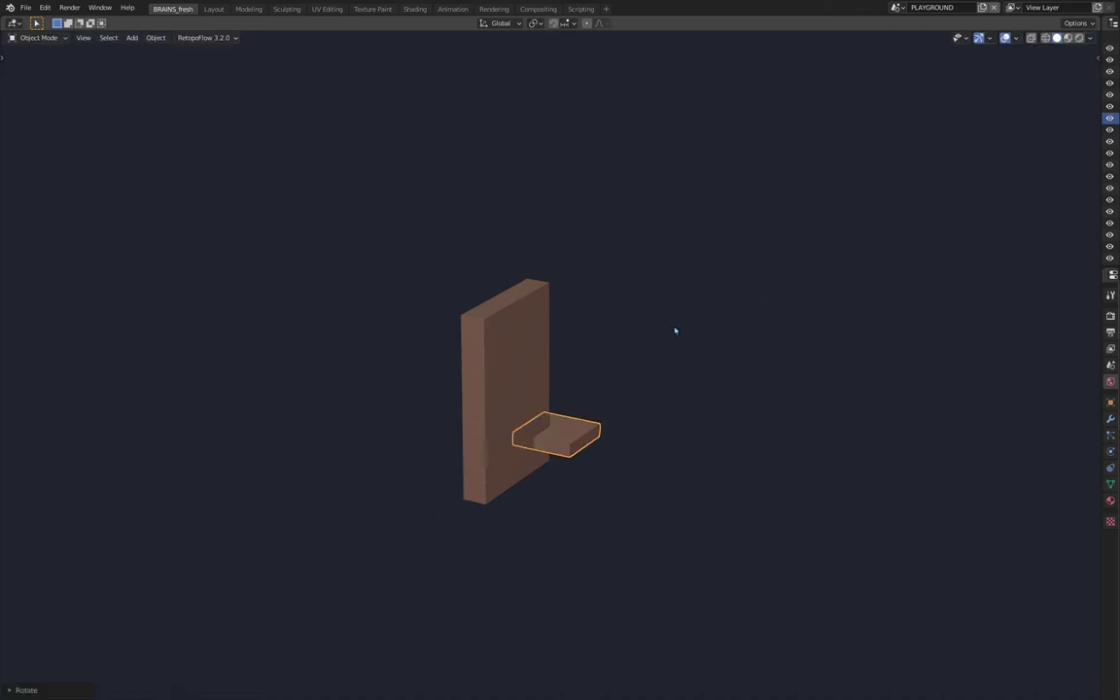
click(647, 385)
middle_drag(647, 385, 590, 372)
click(555, 432)
Lower the flat square block along Z and position it against the large block's front face near its bottom edge
middle_drag(555, 433, 547, 416)
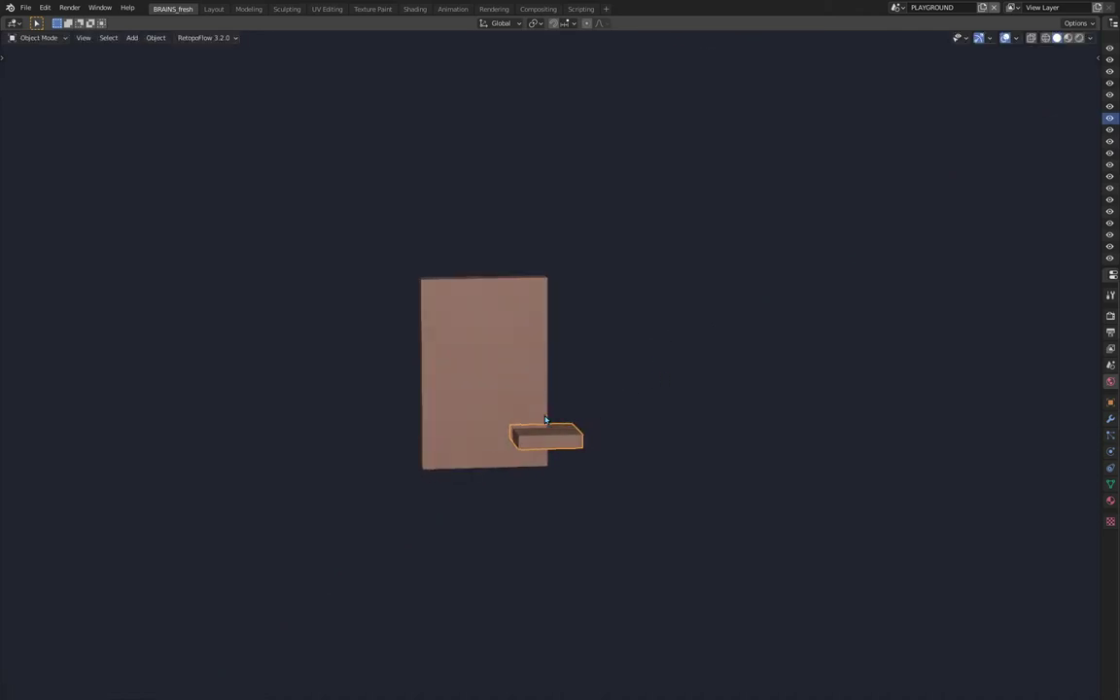
key(g)
key(z)
click(464, 533)
middle_drag(465, 533, 569, 447)
key(g)
click(540, 486)
key(g)
key(z)
click(538, 510)
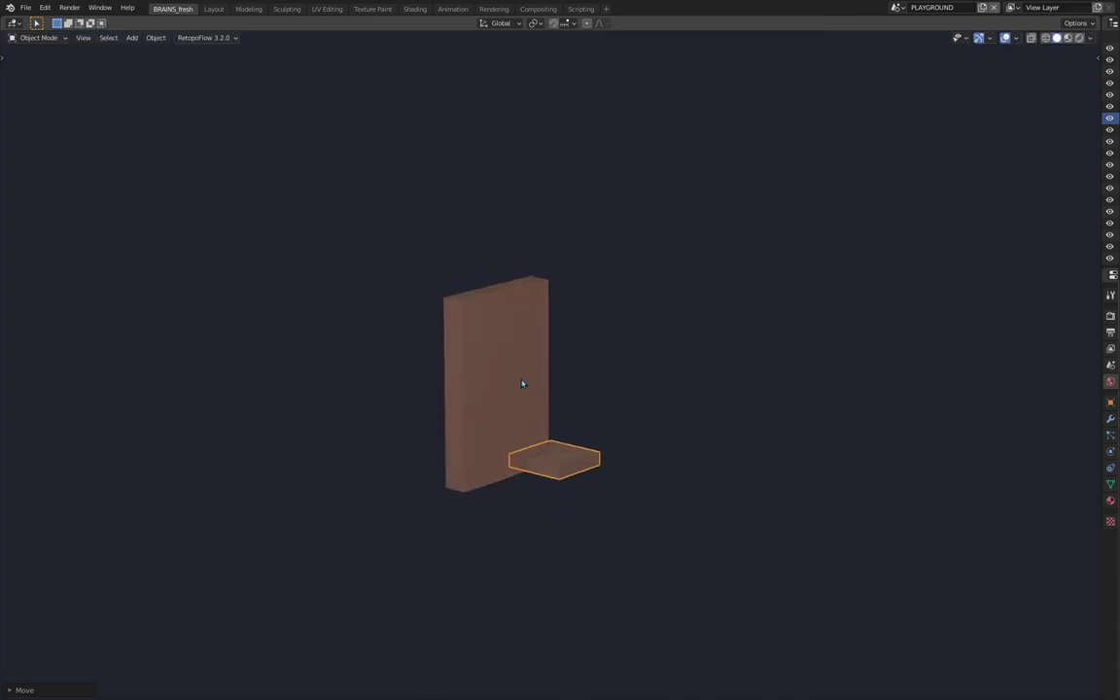
Move the flat square block up onto the top edge of the large block, near its corner
middle_drag(575, 457, 439, 455)
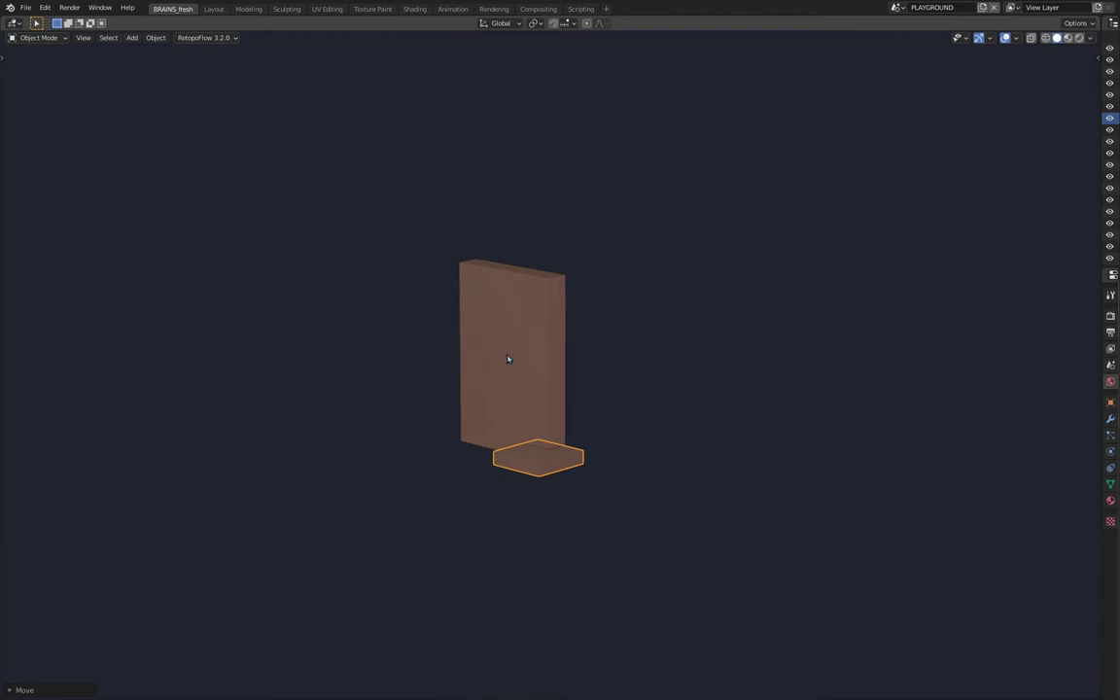
middle_drag(593, 418, 550, 465)
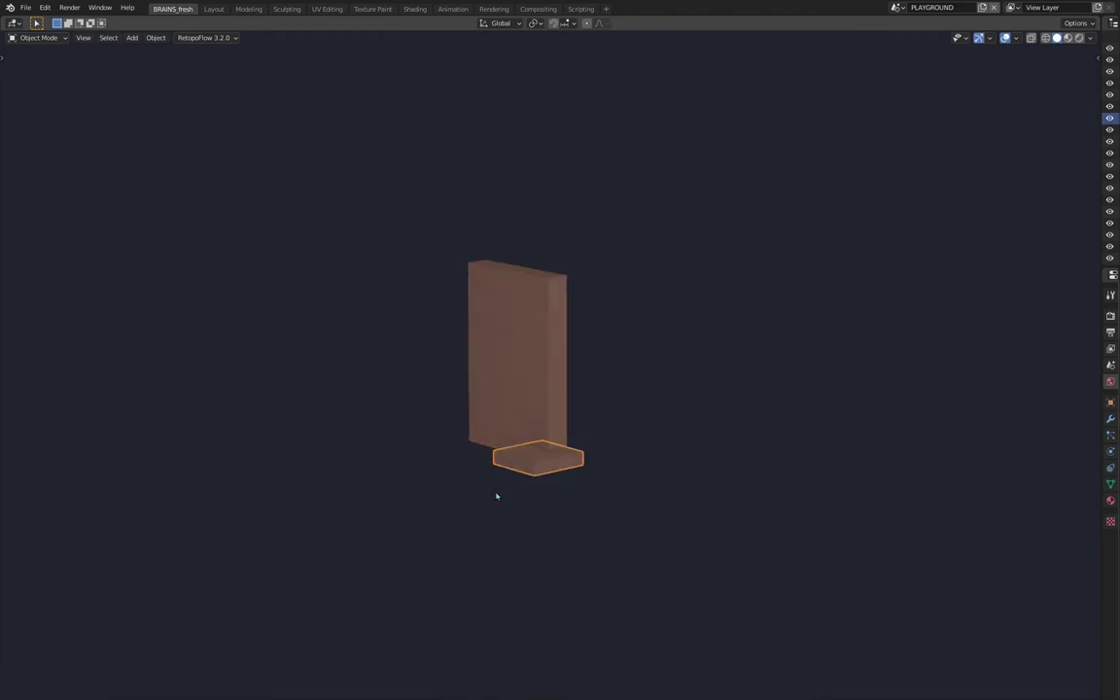
middle_drag(489, 496, 555, 498)
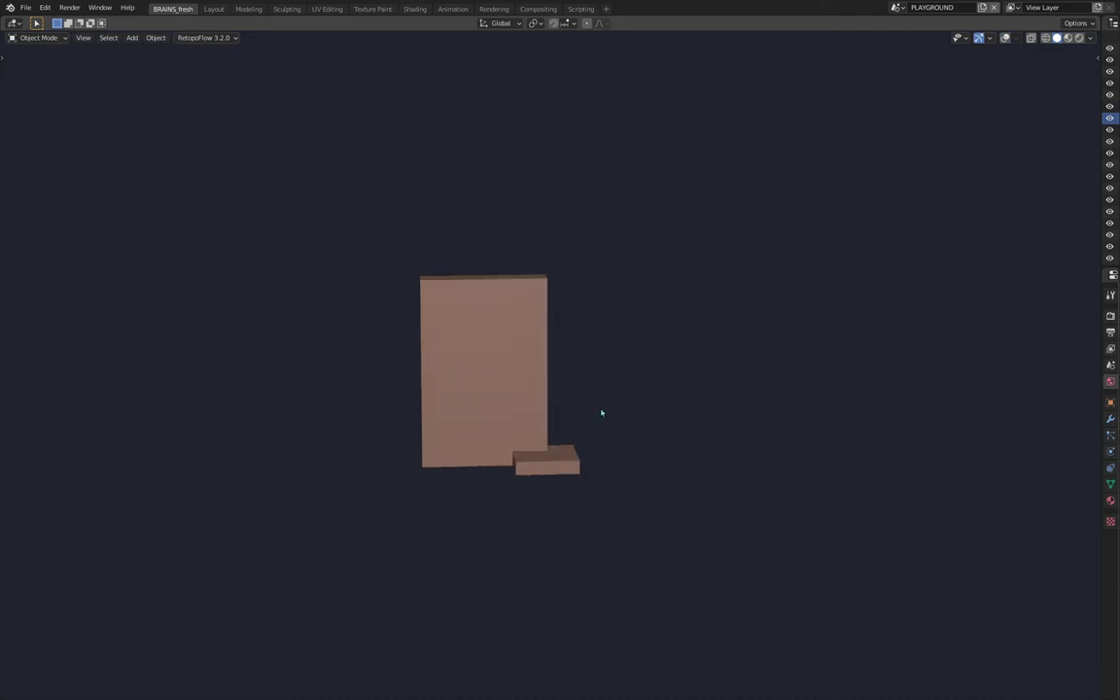
key(g)
click(651, 297)
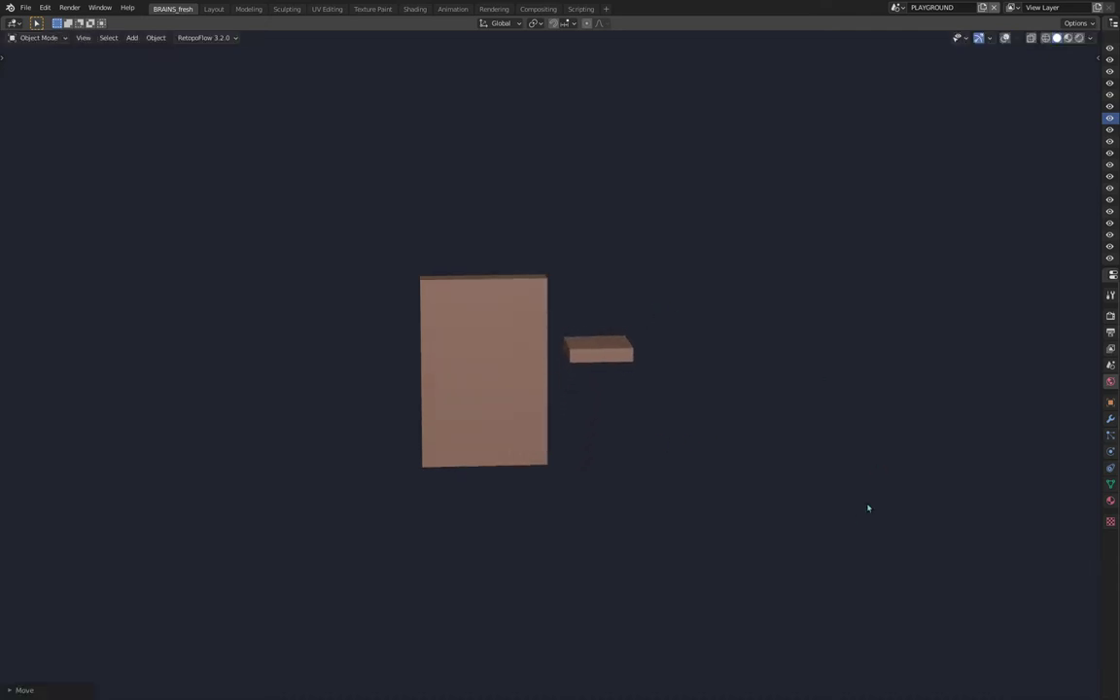
key(KP_1)
key(g)
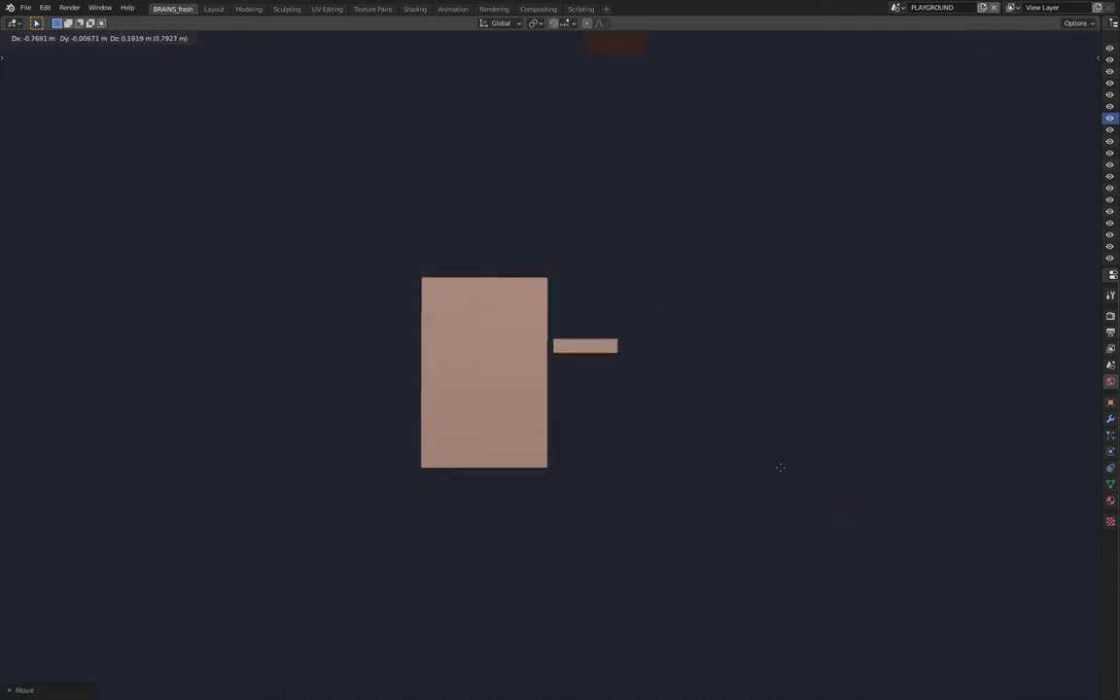
click(775, 471)
key(g)
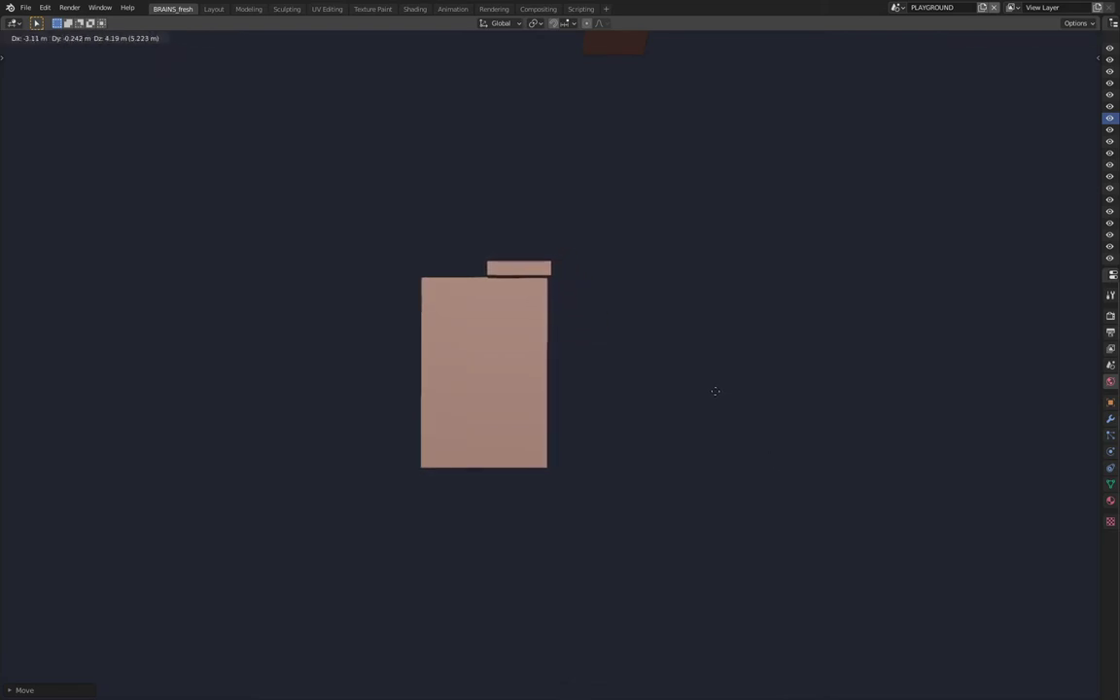
click(715, 391)
Slide the flat square block along Y until its rear edge is flush with the large block's back face
middle_drag(679, 422, 444, 507)
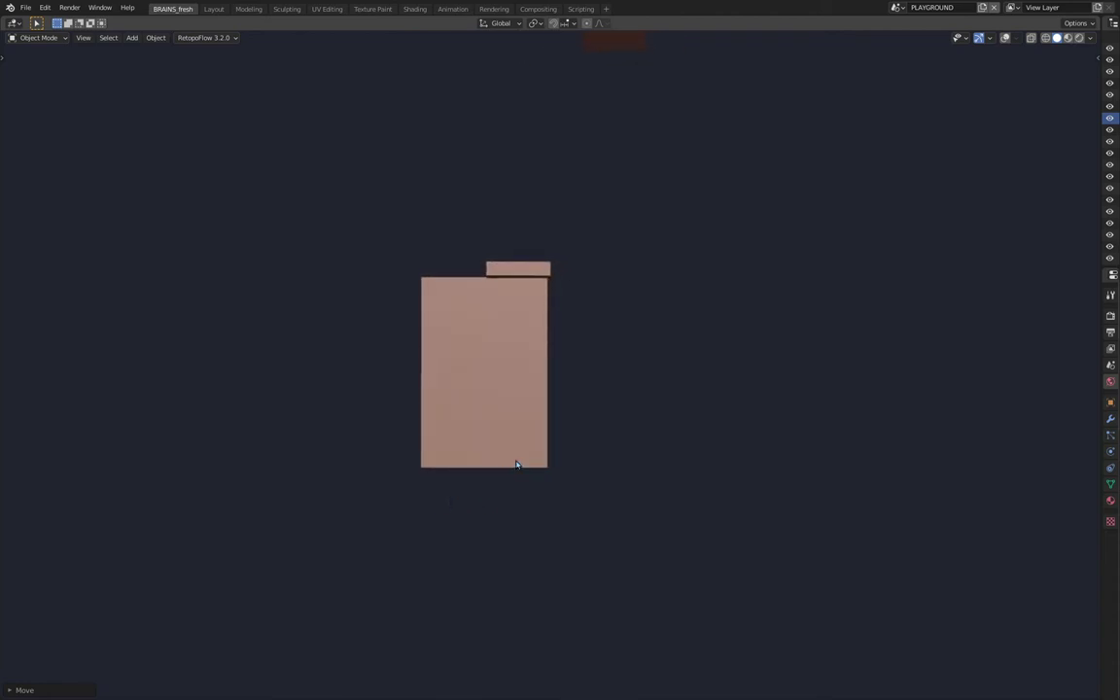
middle_drag(535, 345, 605, 310)
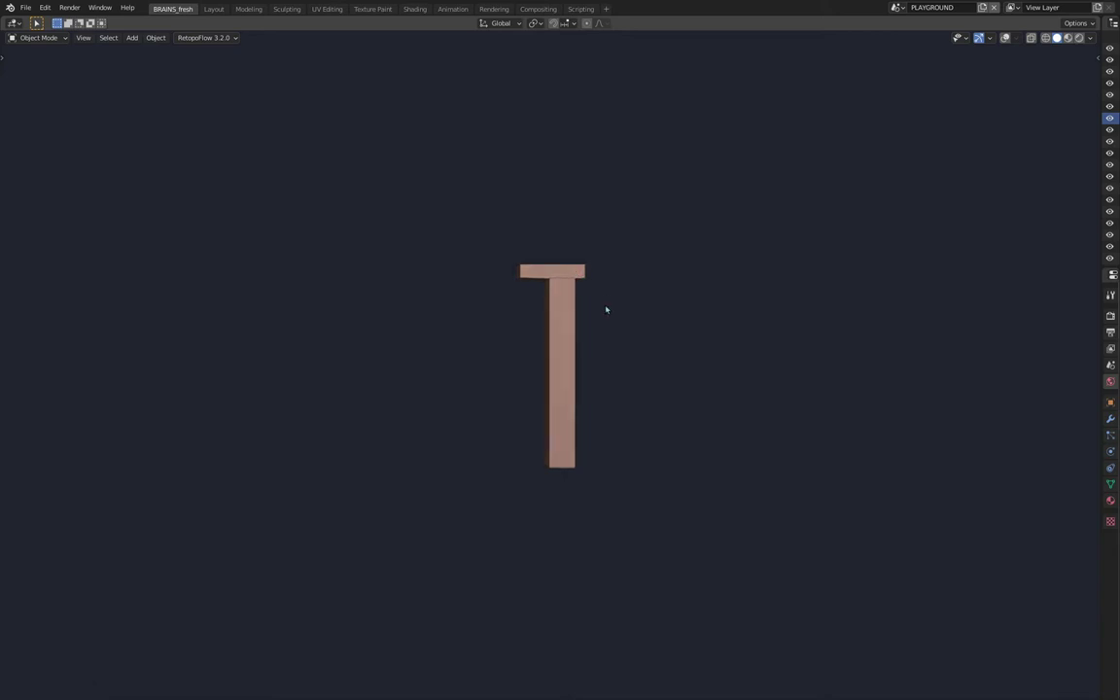
key(g)
key(y)
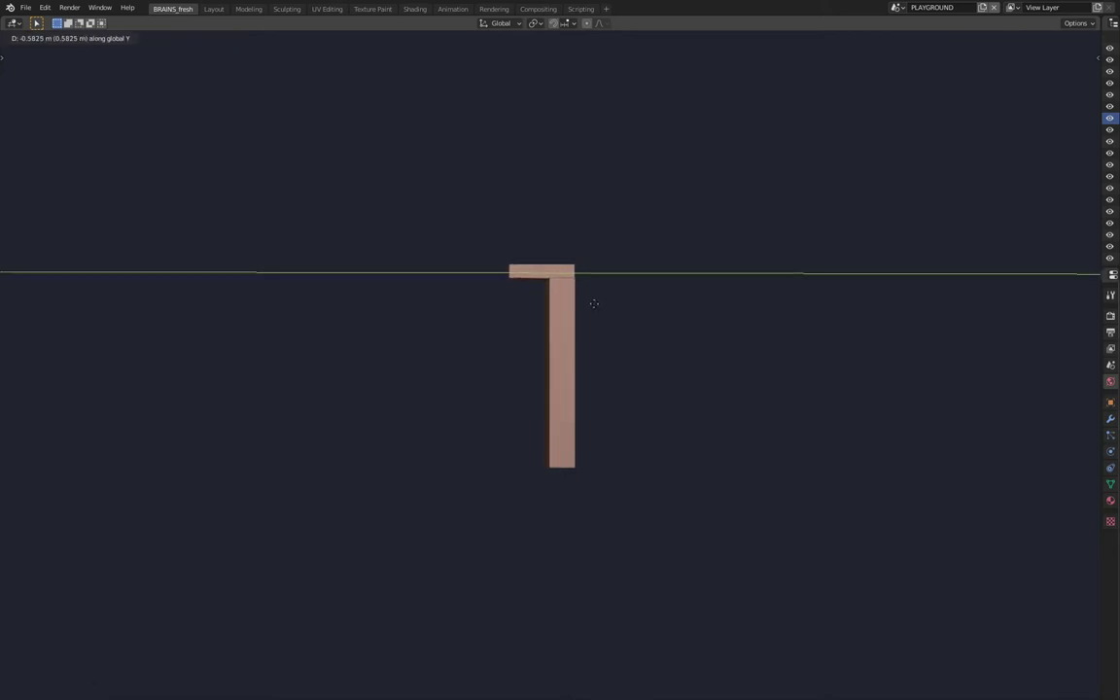
click(593, 304)
middle_drag(585, 412, 609, 383)
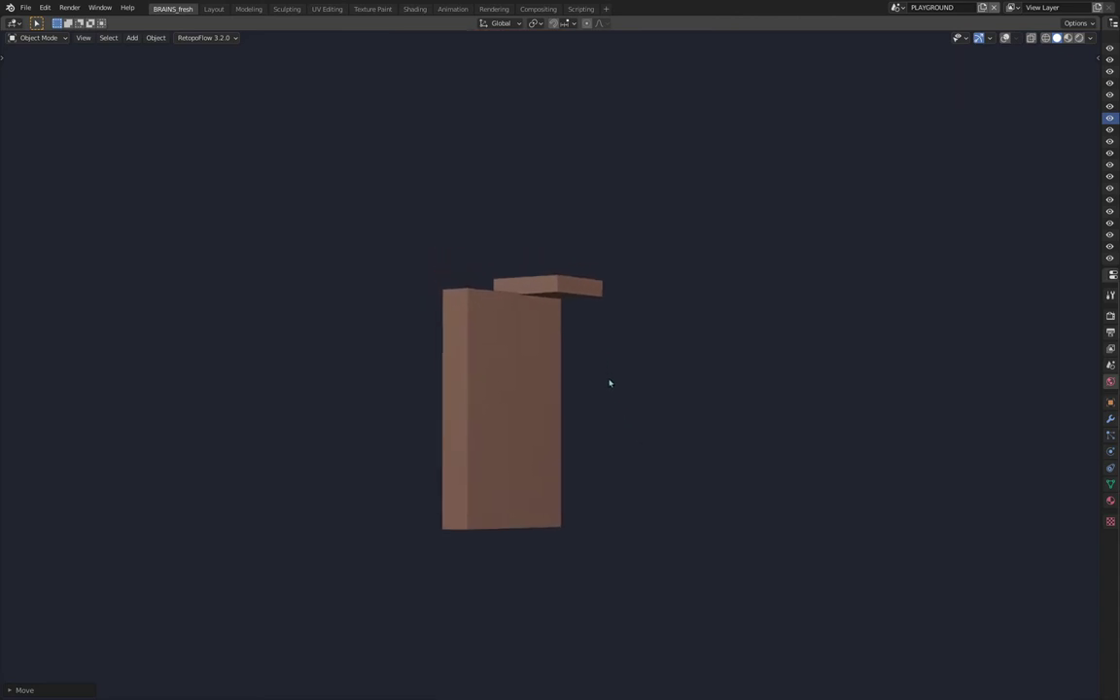
key(g)
key(z)
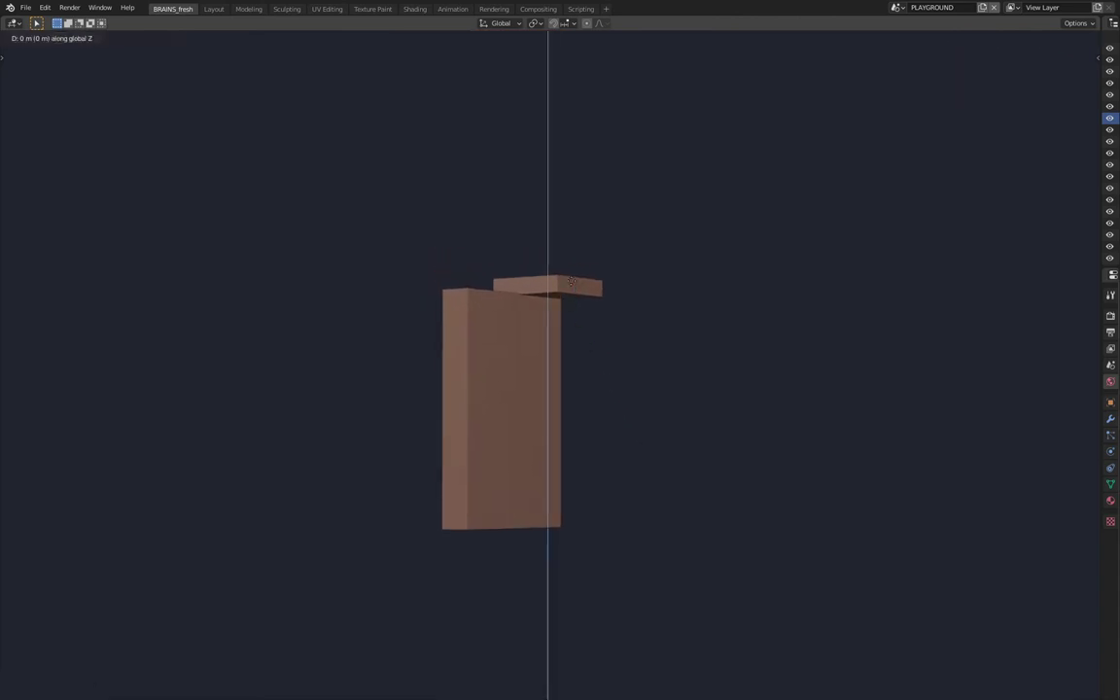
click(572, 282)
middle_drag(595, 295, 543, 318)
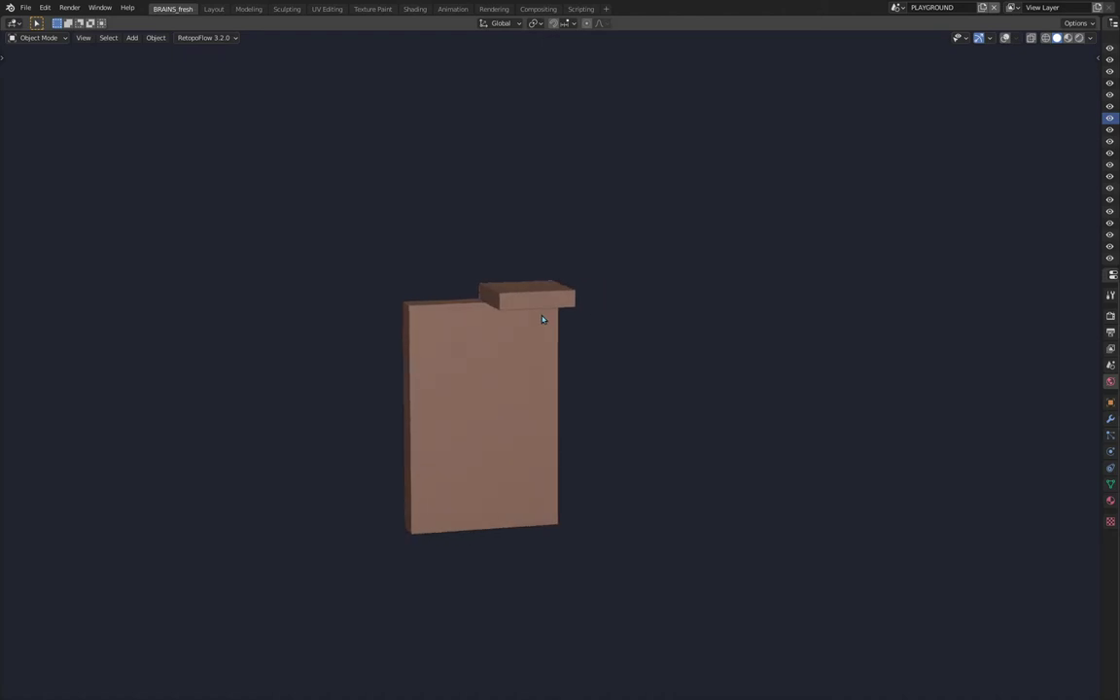
Rotate the small square block 90° about the Y axis and move it down toward the large block's lower corner
text(ry90)
key(Return)
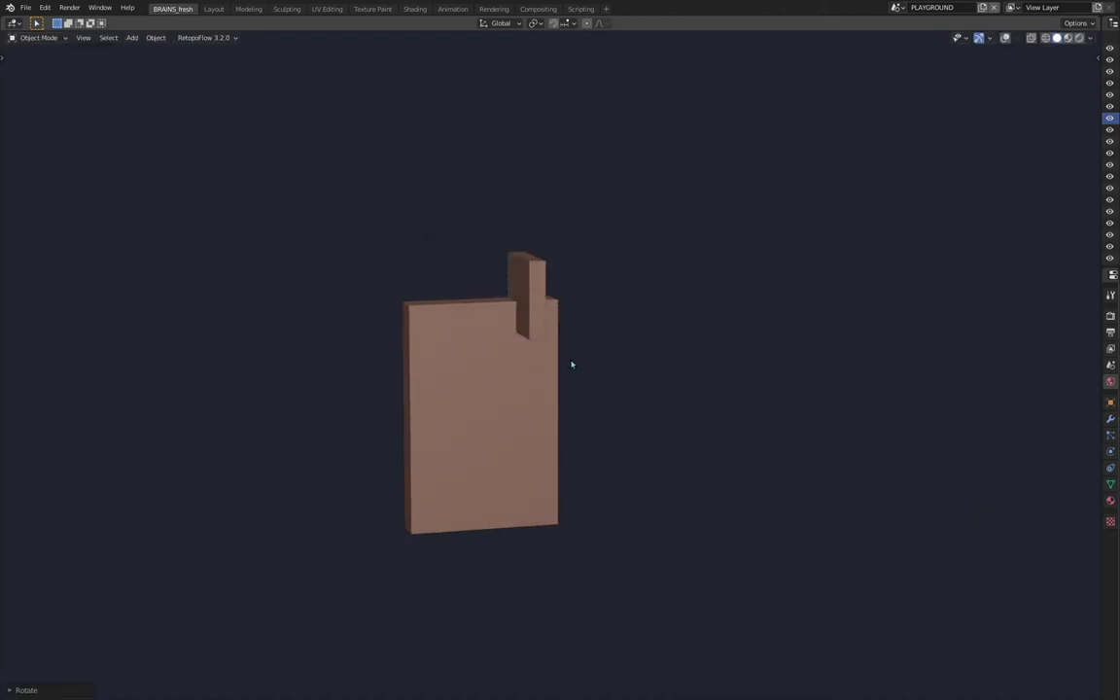
key(KP_1)
key(g)
click(616, 566)
middle_drag(616, 566, 498, 545)
Butt the upright square block perpendicular against the large block's front face, flush with its bottom corner, adjusting it along Y
key(g)
click(622, 563)
key(g)
click(508, 520)
key(g)
click(596, 569)
key(g)
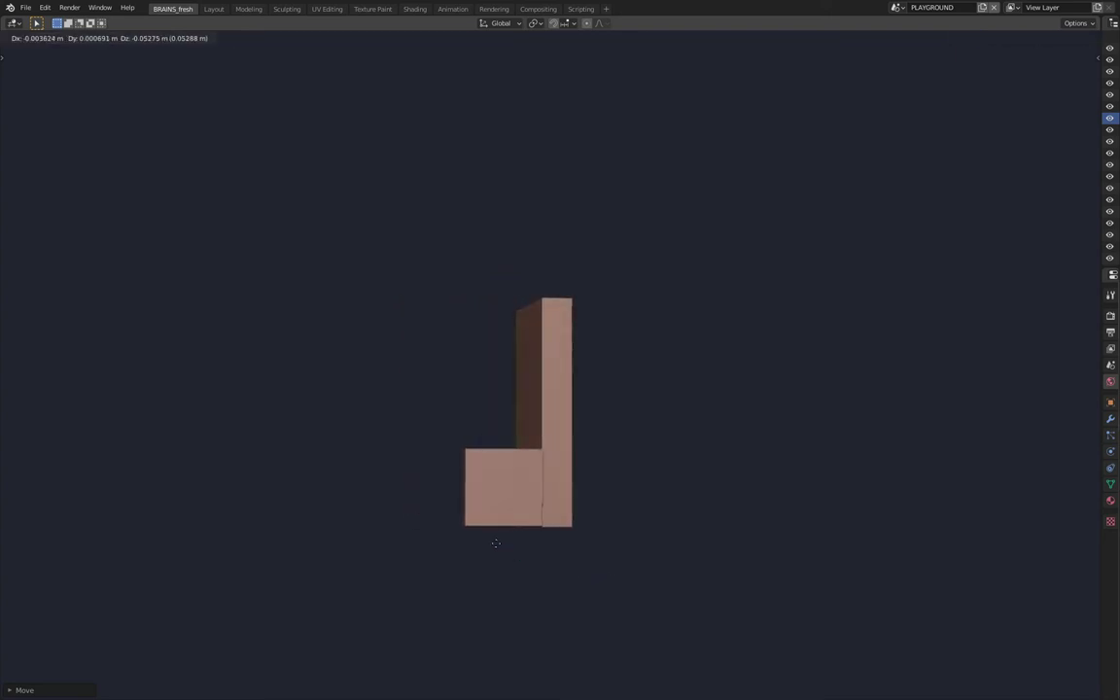
click(495, 545)
key(g)
key(y)
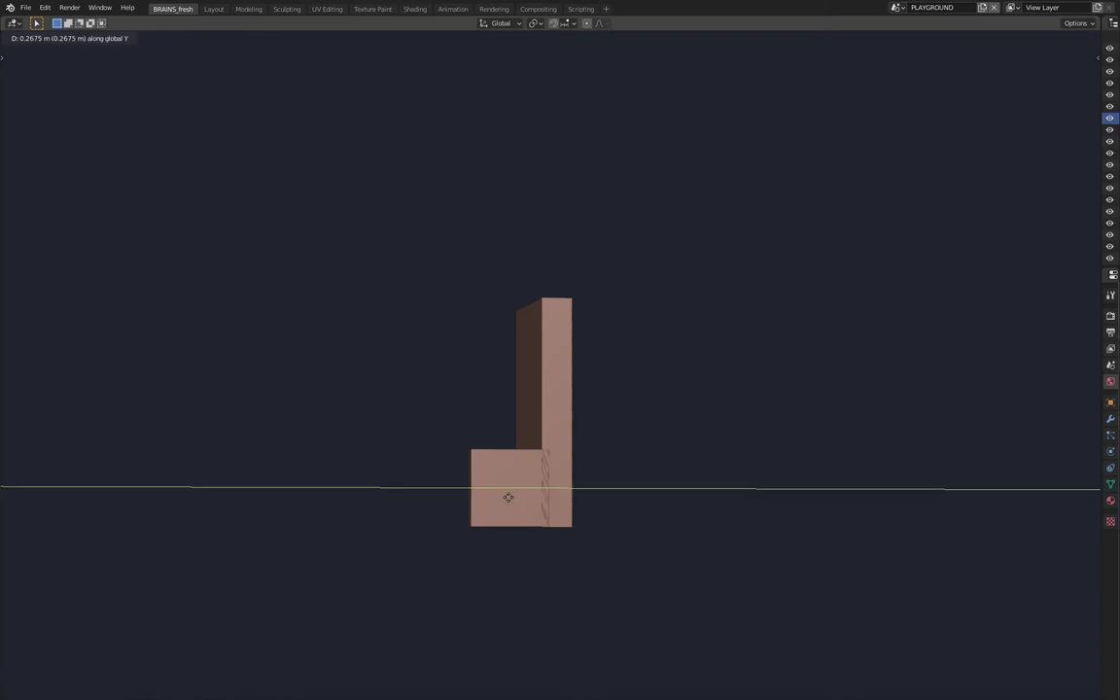
click(503, 496)
Move the upright square block to the diagonally opposite upper corner of the large block's front face
middle_drag(506, 497, 678, 577)
middle_drag(534, 515, 522, 521)
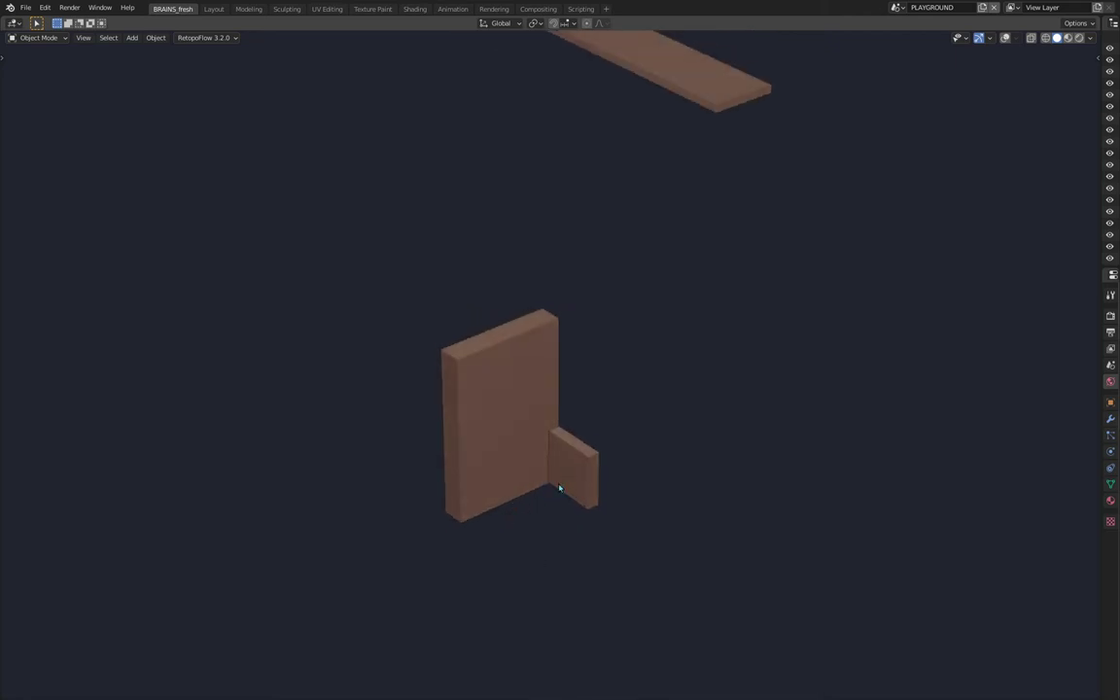
middle_drag(584, 491, 580, 477)
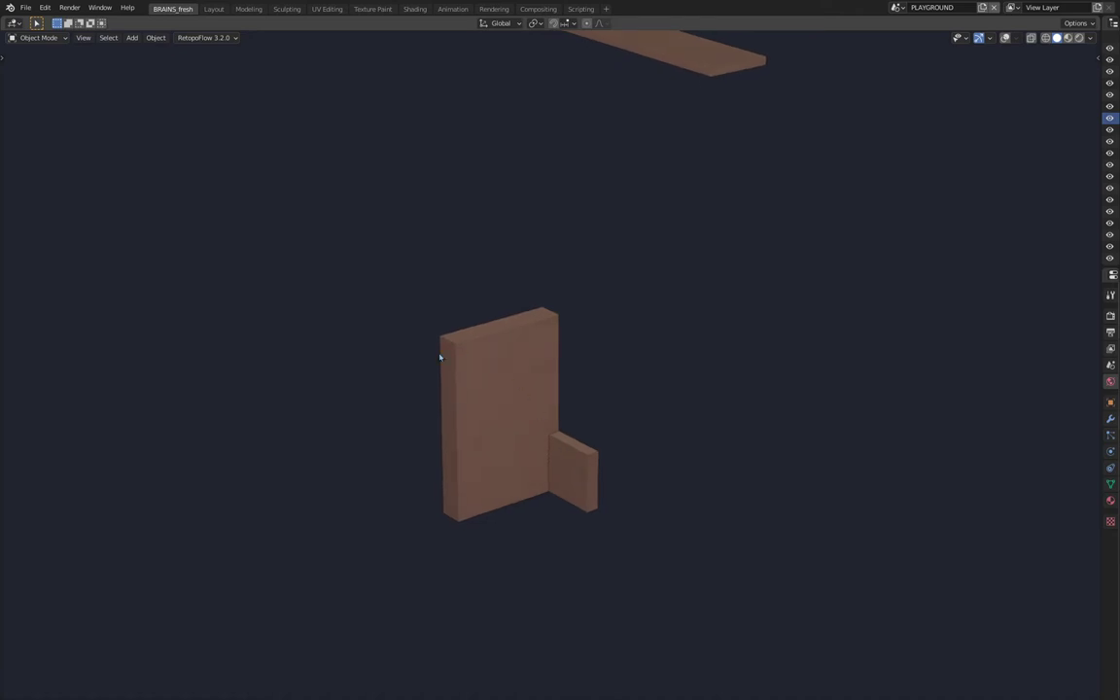
middle_drag(449, 443, 537, 538)
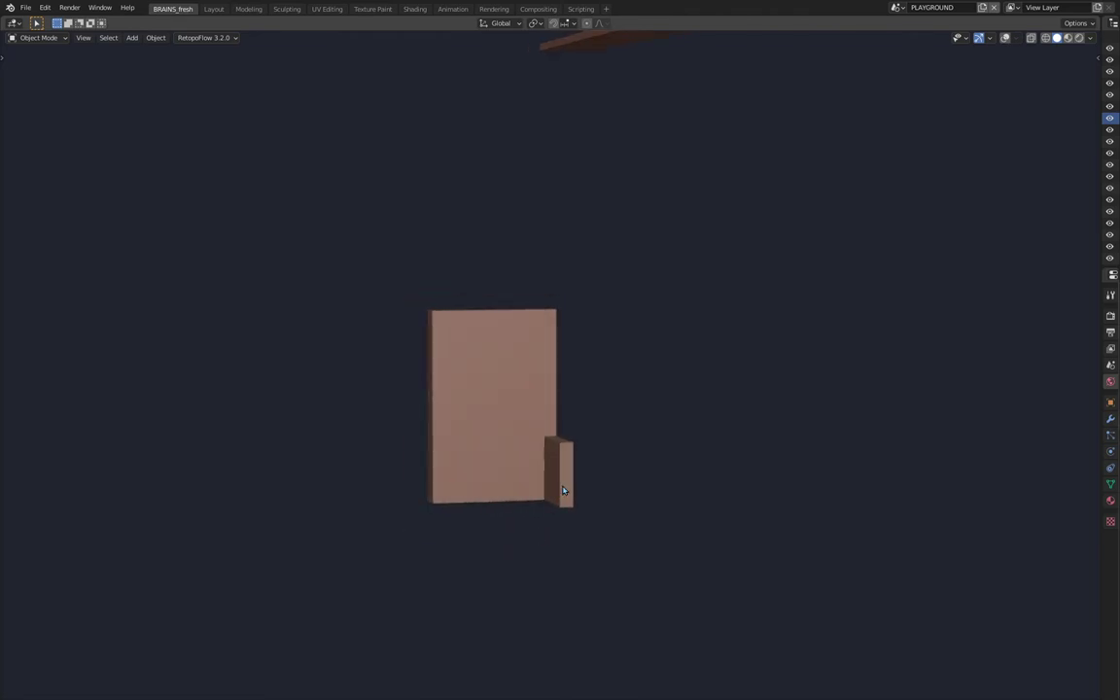
key(g)
click(427, 355)
middle_drag(425, 435, 577, 398)
key(g)
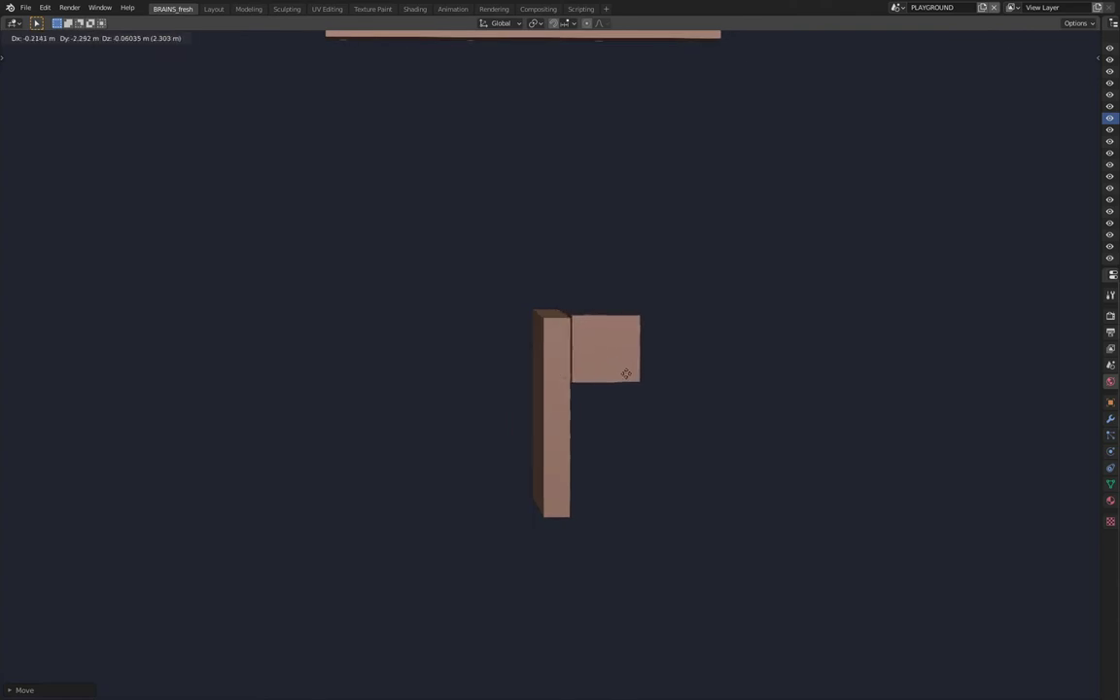
click(626, 381)
Shift the upright square block along X to align it with the large block's side edge
middle_drag(642, 483, 510, 546)
key(g)
key(y)
right_click(430, 319)
key(g)
key(x)
click(434, 318)
key(g)
key(x)
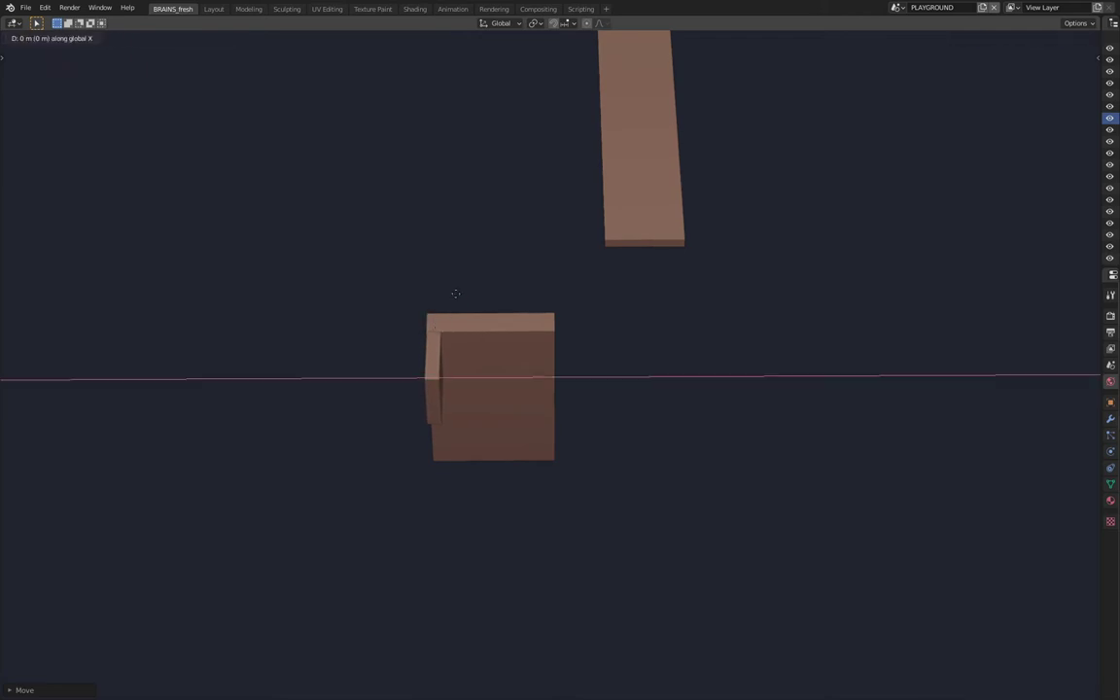
key(Escape)
Try pulling the small square block away from the large block and inspect their upper corner joint
middle_drag(500, 503, 498, 556)
key(g)
key(Escape)
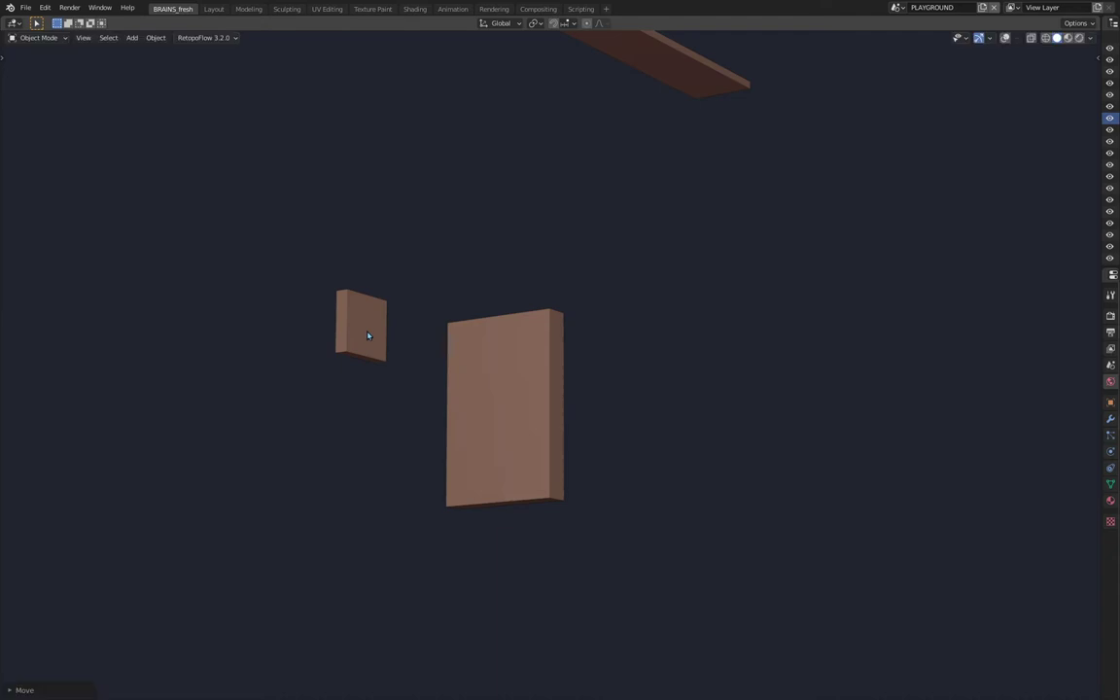
middle_drag(423, 454, 533, 479)
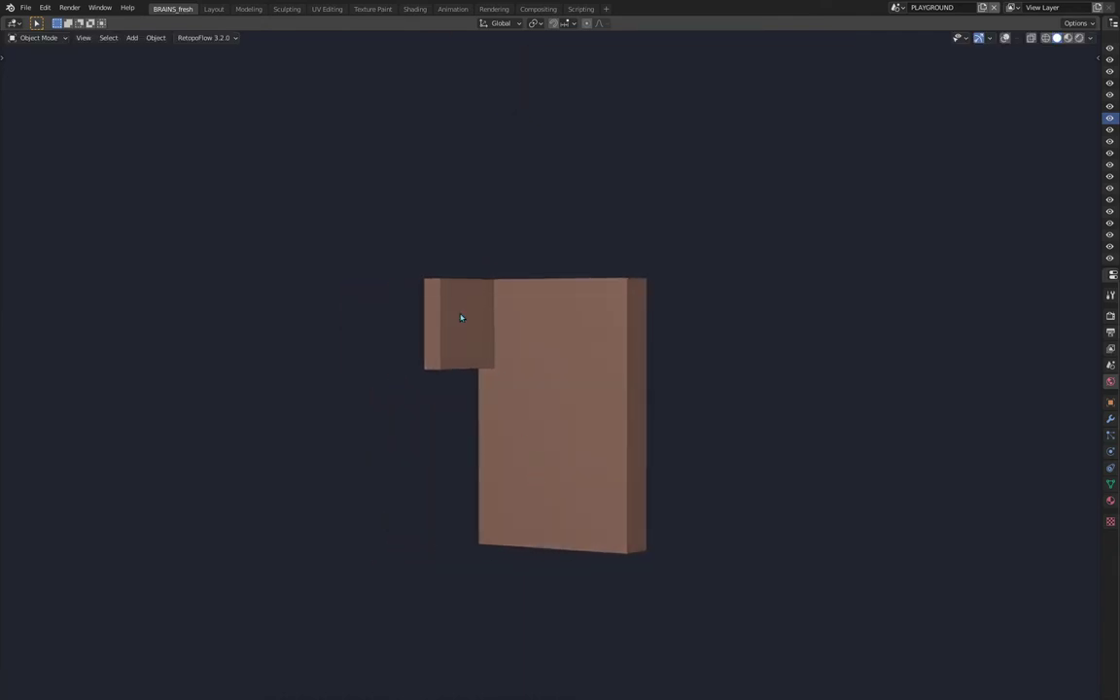
middle_drag(461, 317, 496, 313)
Move the upright square block down and inward from the corner along the large block's front face
drag(463, 364, 538, 455)
middle_drag(705, 542, 645, 517)
key(g)
click(514, 442)
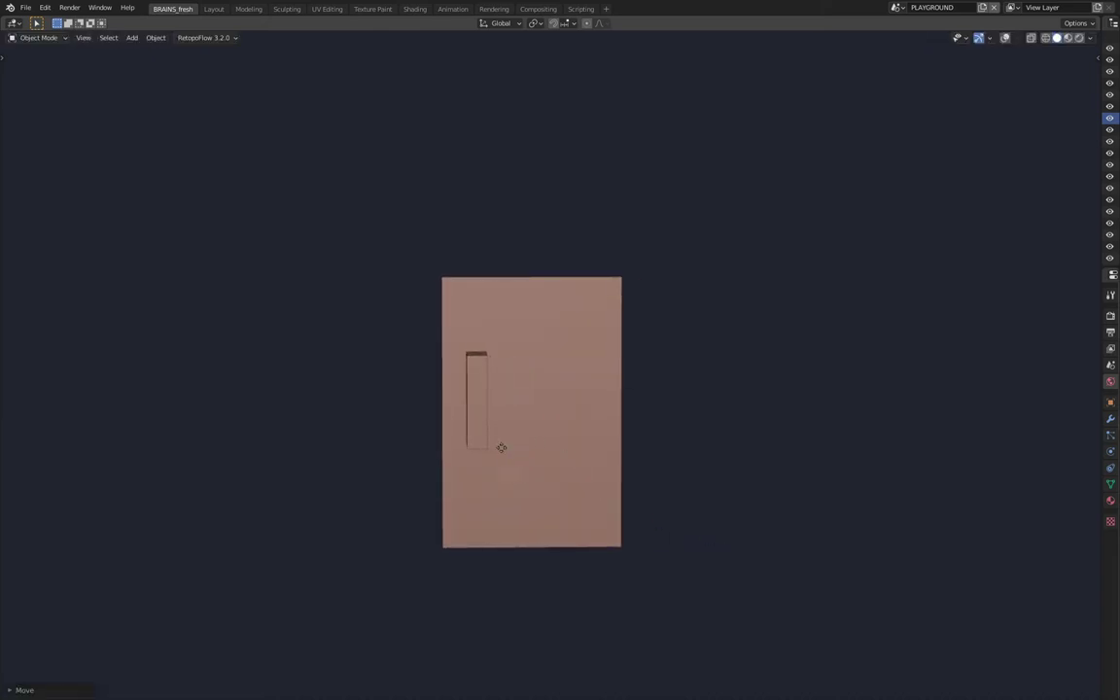
key(g)
click(478, 449)
Lower the upright square block along Z and move it against the large block's side edge near the bottom
middle_drag(639, 537, 577, 533)
key(g)
key(z)
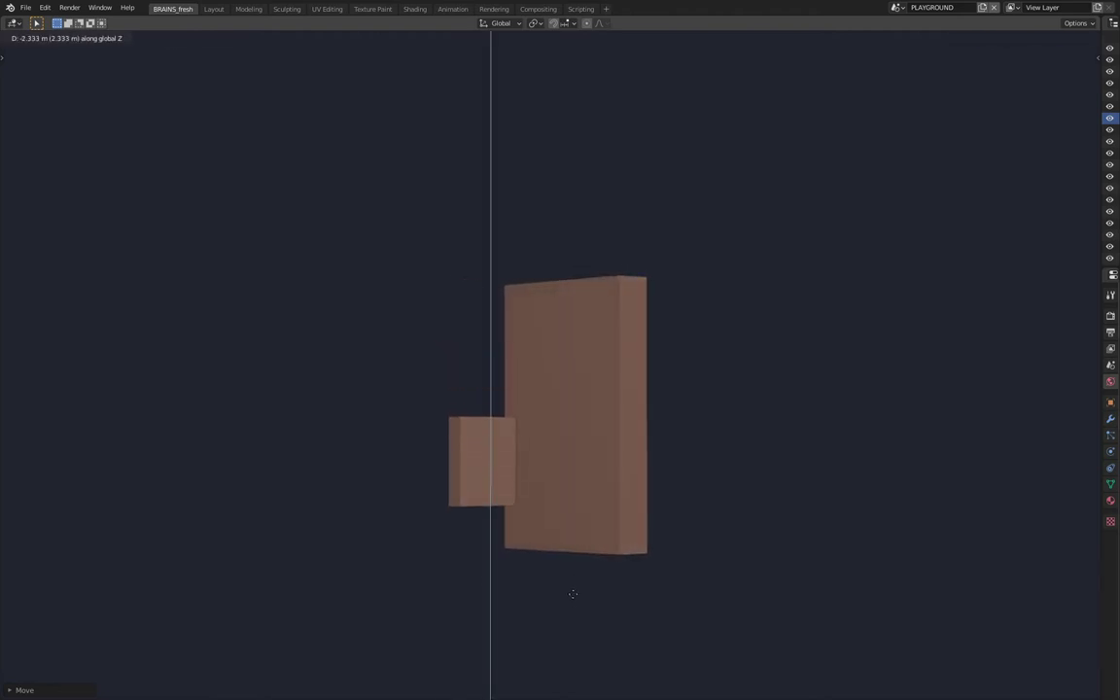
click(569, 627)
middle_drag(570, 627, 467, 666)
key(g)
click(477, 582)
Adjust the small square block's height and depth so it aligns with the large block's bottom and back face
middle_drag(416, 614, 507, 560)
key(g)
key(z)
click(508, 560)
key(g)
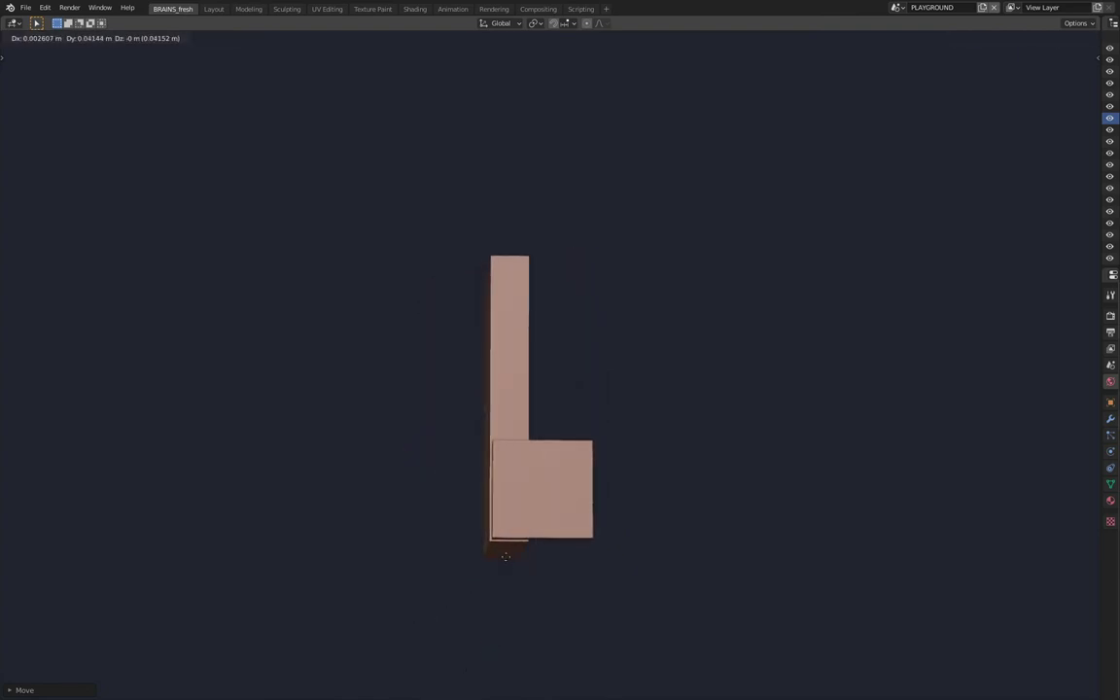
click(502, 558)
Raise the upright square block along Z to the large block's upper corner and rotate it 90 degrees about Y
middle_drag(590, 565, 468, 560)
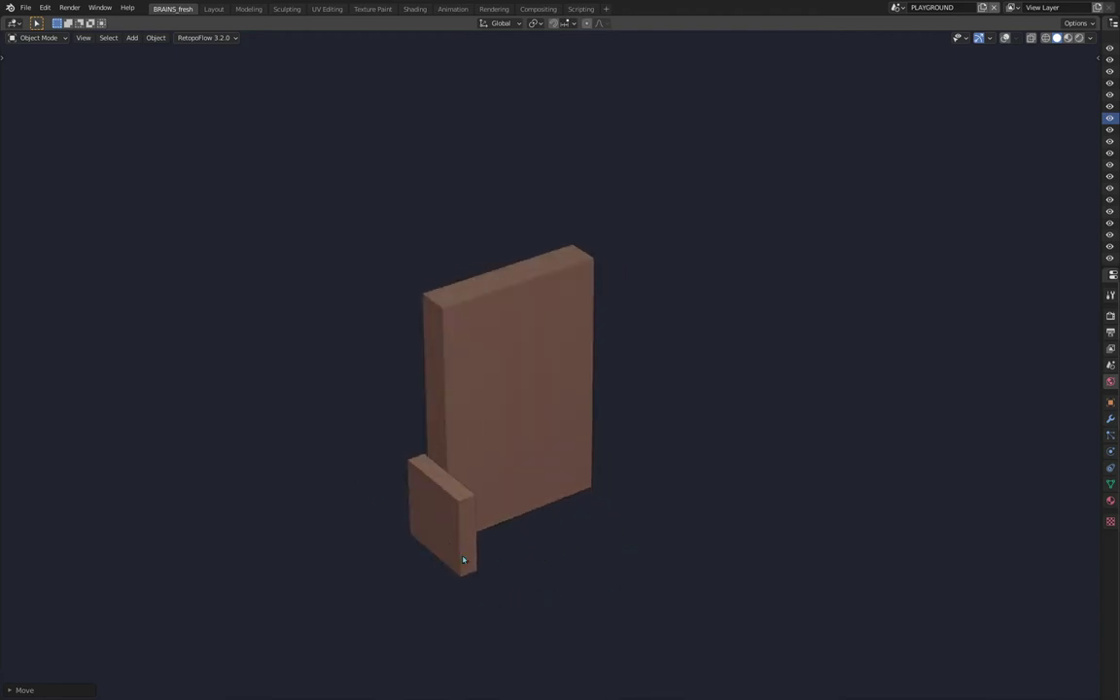
key(g)
right_click(447, 469)
click(433, 516)
key(g)
key(z)
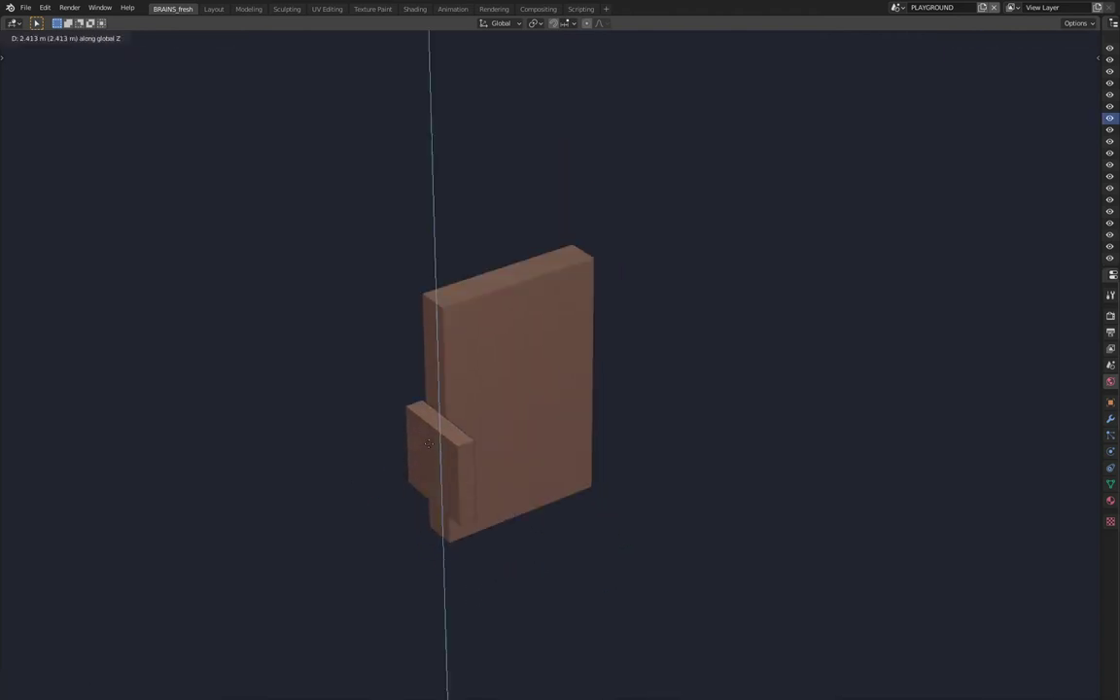
click(427, 309)
text(ry90)
key(Return)
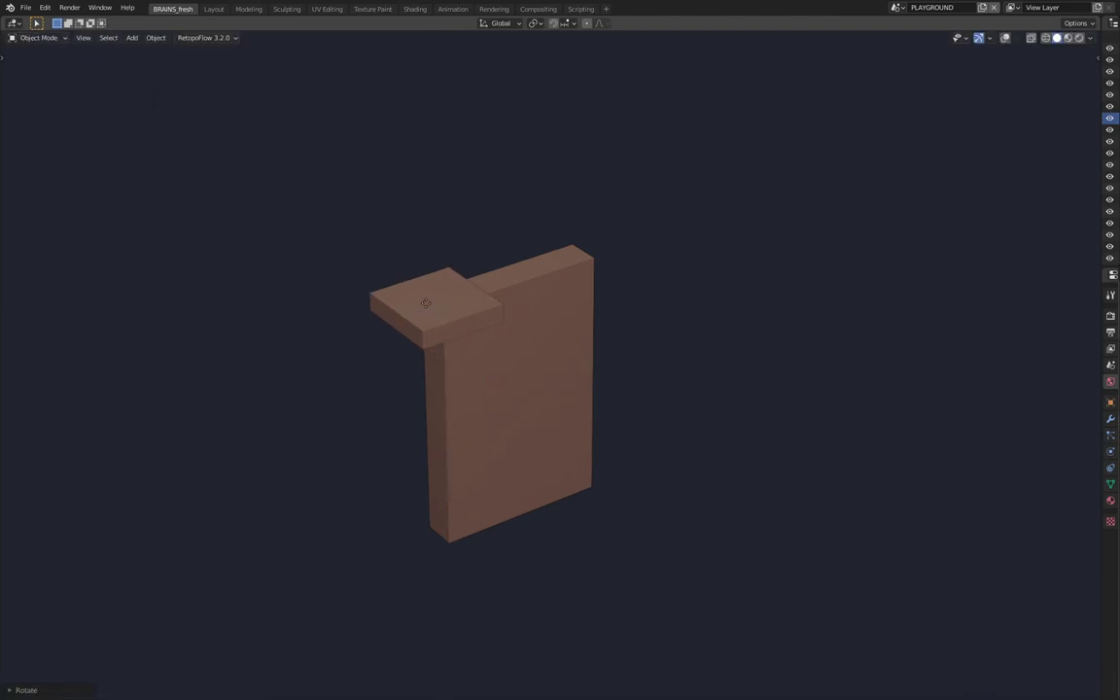
Slide the flat square block slightly inward along X over the large block's top edge and check the overlap
key(KP_1)
middle_drag(653, 485, 656, 465)
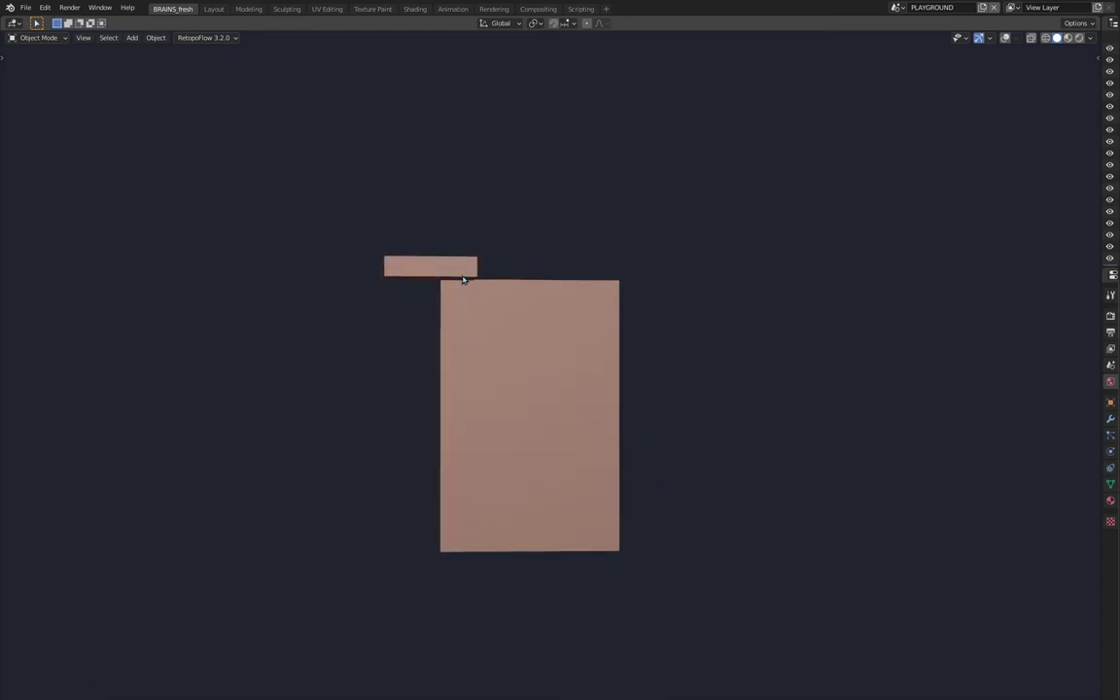
key(g)
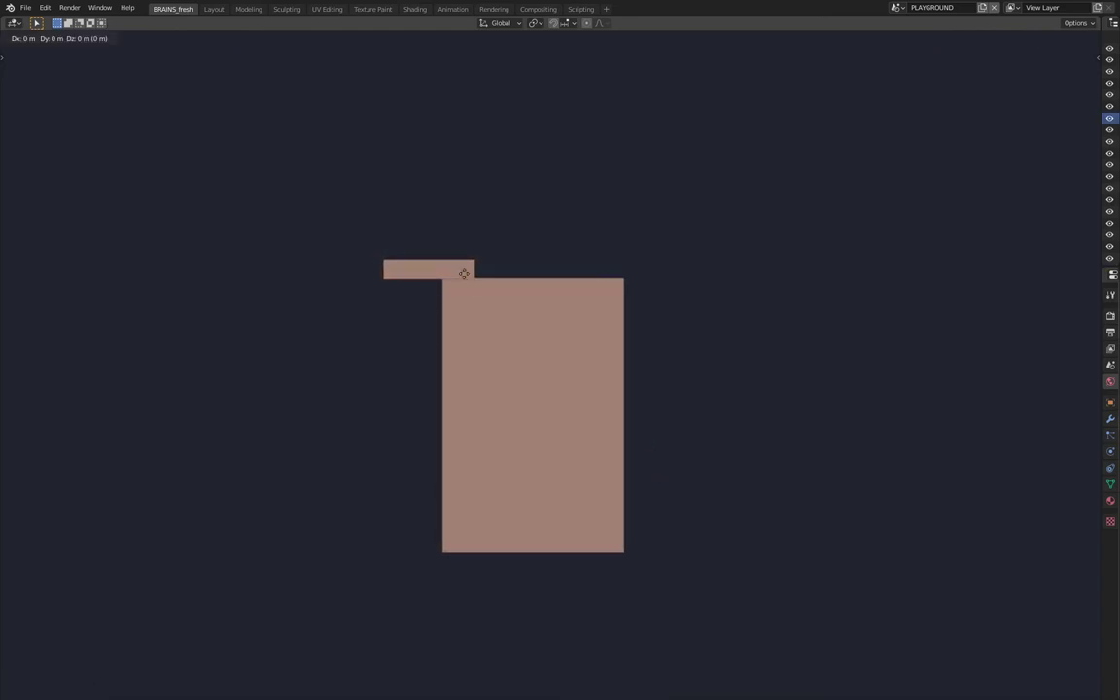
key(x)
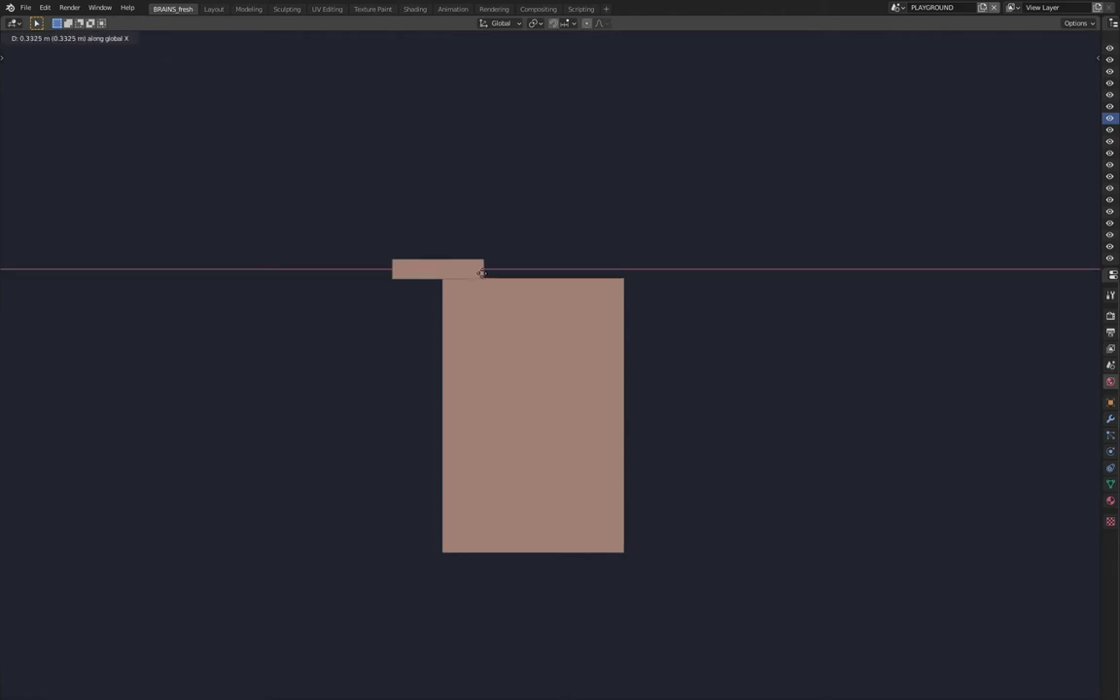
click(483, 272)
scroll(702, 387, down, 1)
middle_drag(702, 387, 470, 353)
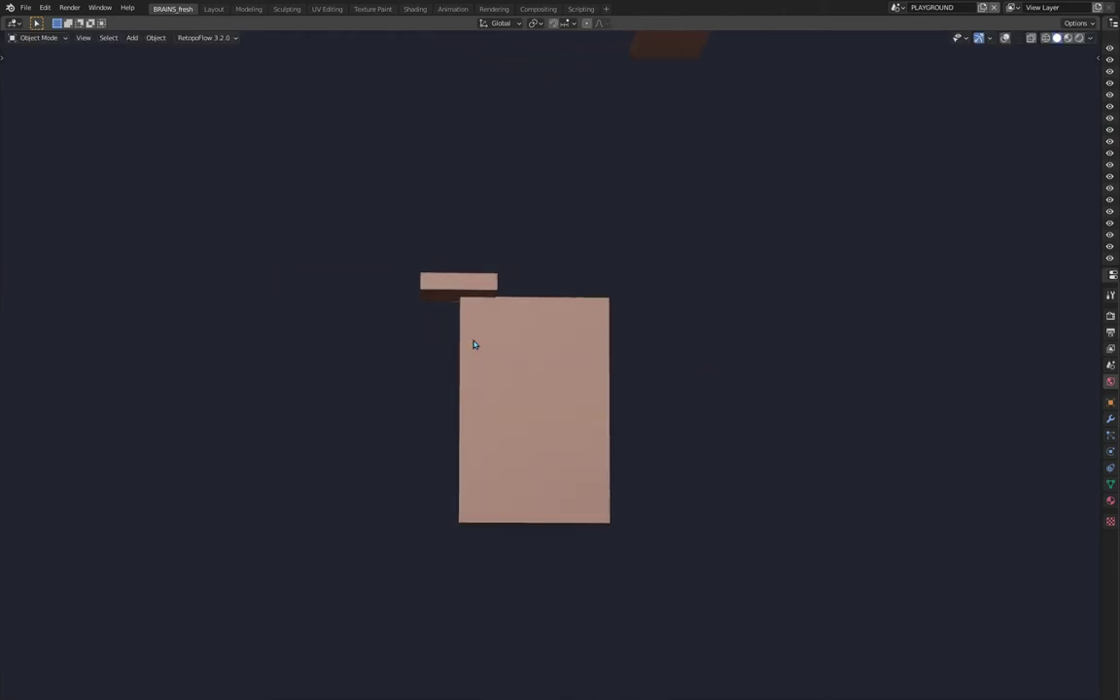
scroll(480, 318, up, 1)
middle_drag(445, 292, 504, 342)
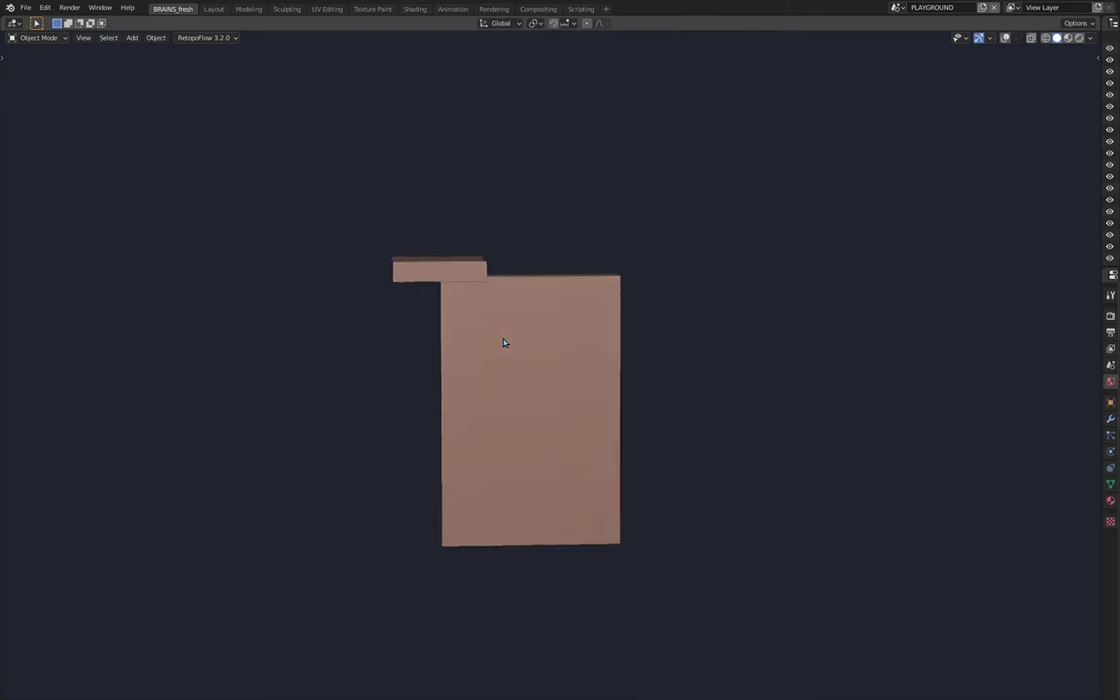
middle_drag(462, 275, 625, 408)
key(KP_1)
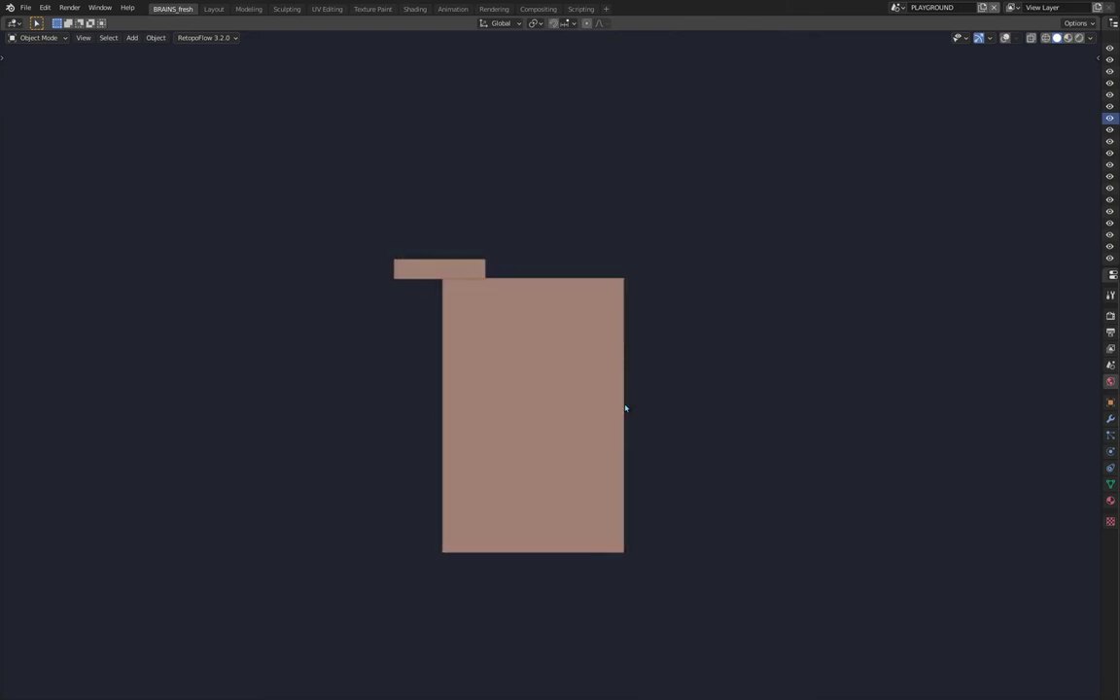
Slide the flat square block about 0.35 m outward along X so it overhangs the large block's side
key(g)
key(y)
key(Escape)
key(g)
key(x)
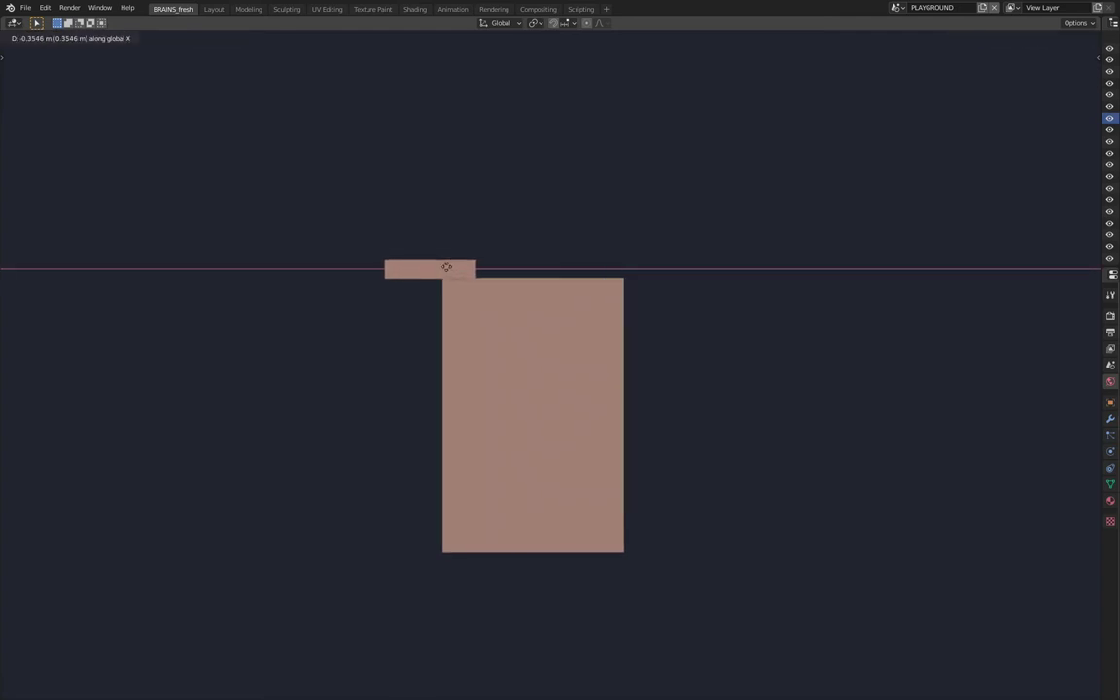
click(447, 266)
Move the separate long block along X, farther away from the large block and the flat square block
middle_drag(485, 500, 620, 613)
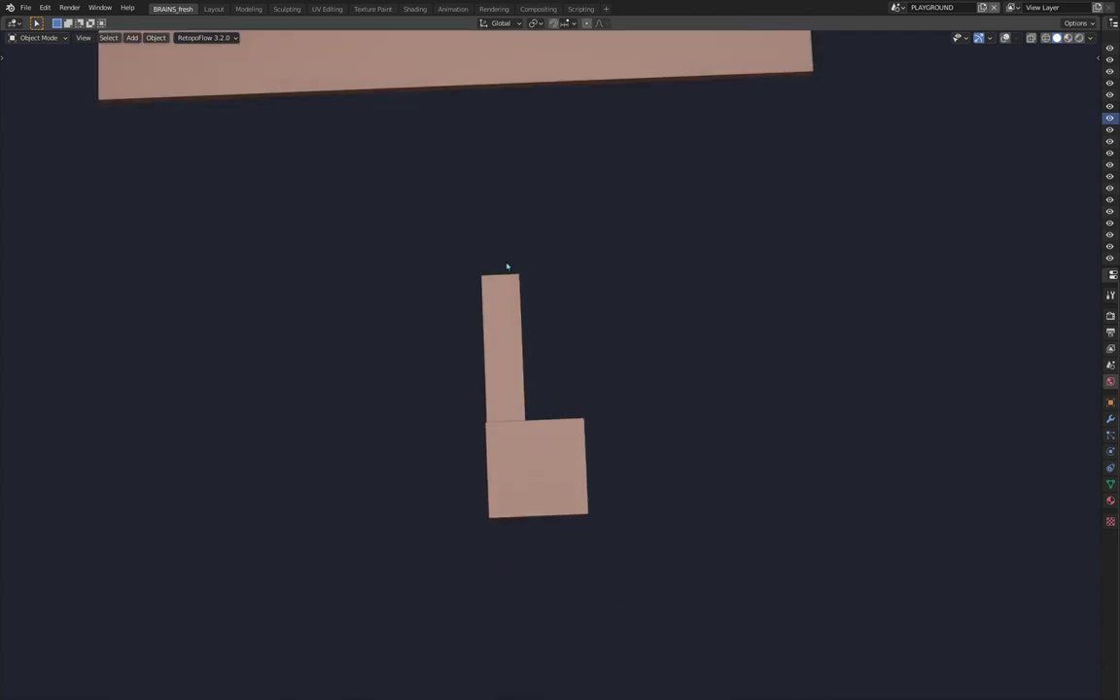
scroll(490, 272, down, 6)
click(504, 245)
key(g)
key(y)
key(x)
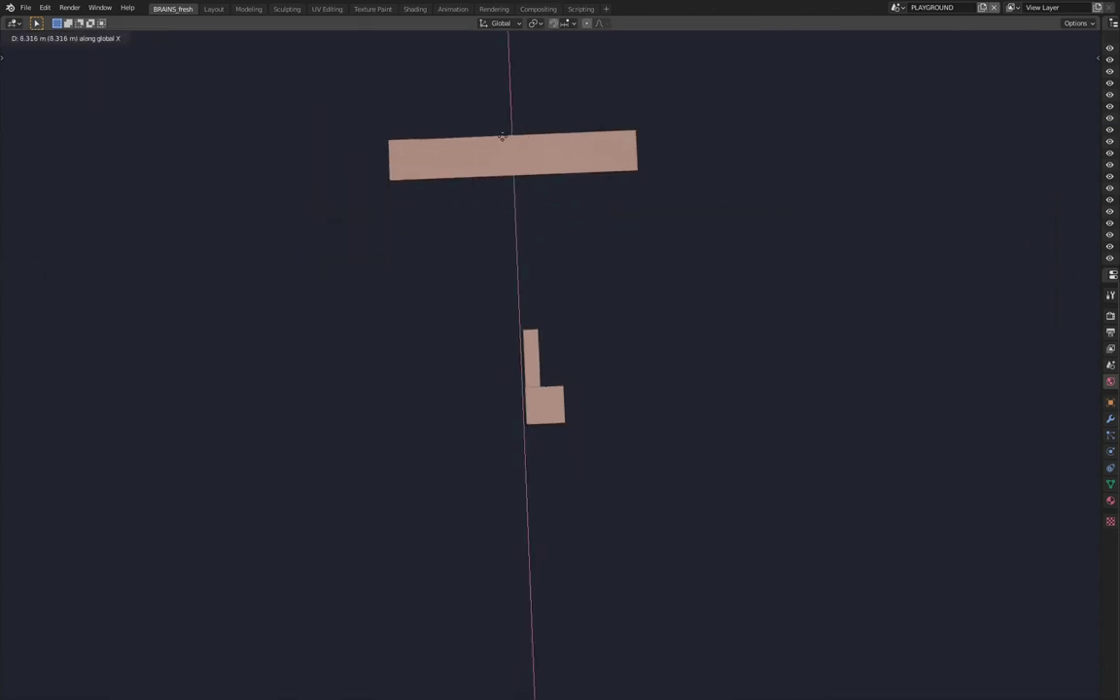
click(501, 93)
scroll(558, 442, up, 4)
key(KP_7)
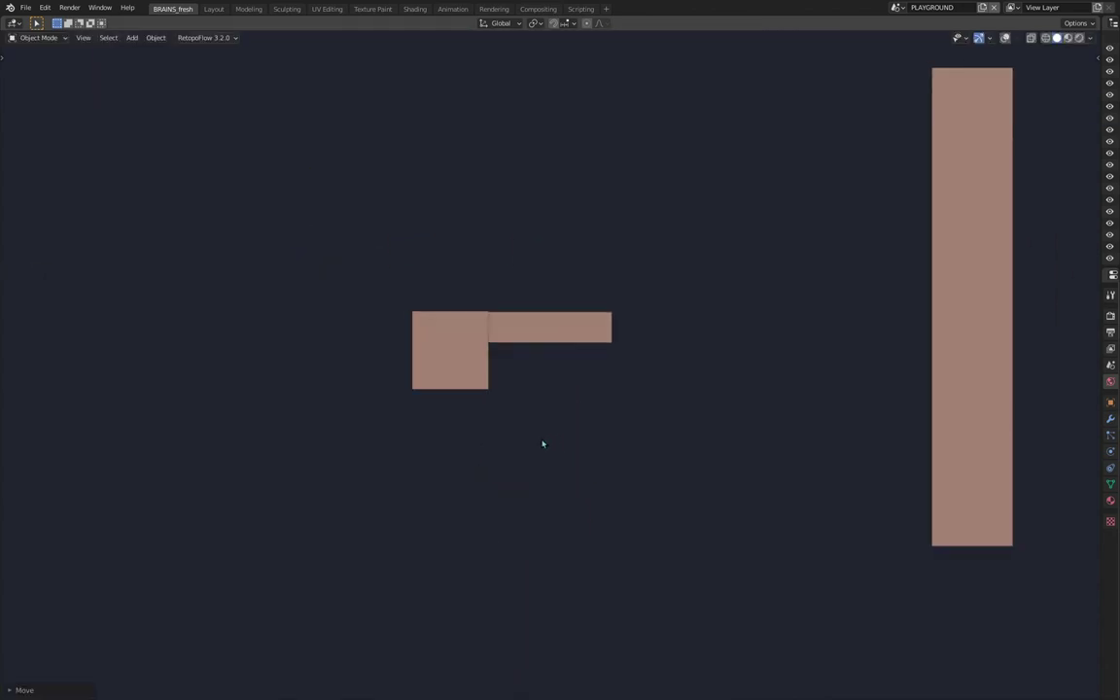
Adjust the flat square block's depth along Y where it rests on the large block's top edge
scroll(542, 444, up, 3)
middle_drag(538, 500, 485, 165)
click(483, 159)
key(g)
key(y)
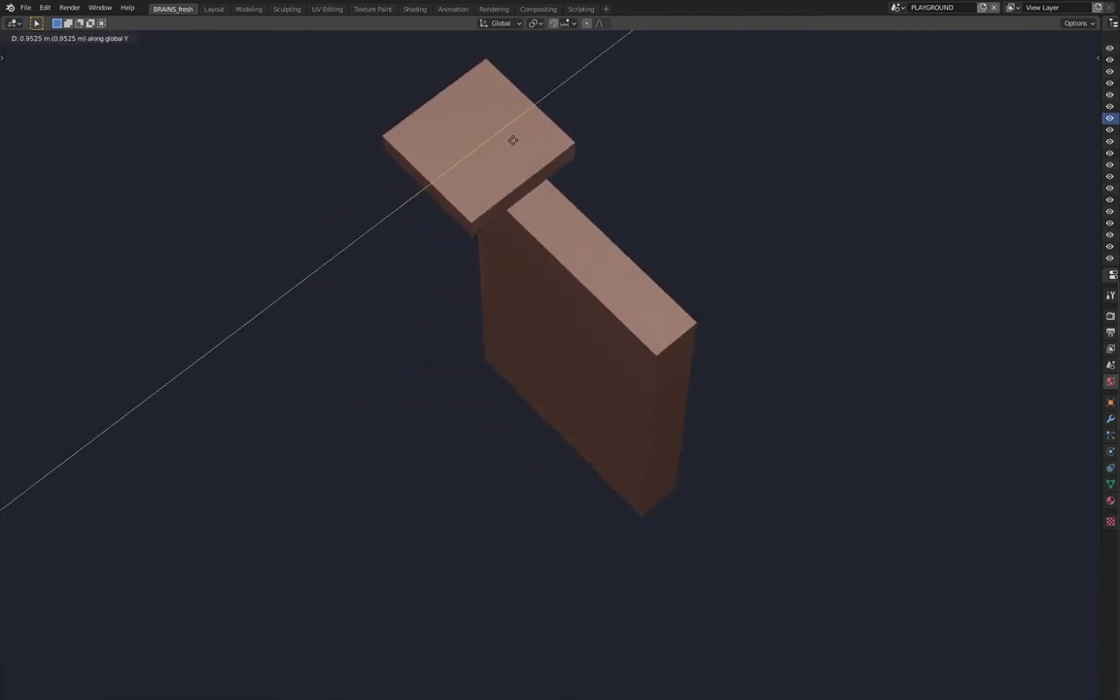
click(493, 154)
middle_drag(504, 162, 567, 370)
key(g)
key(y)
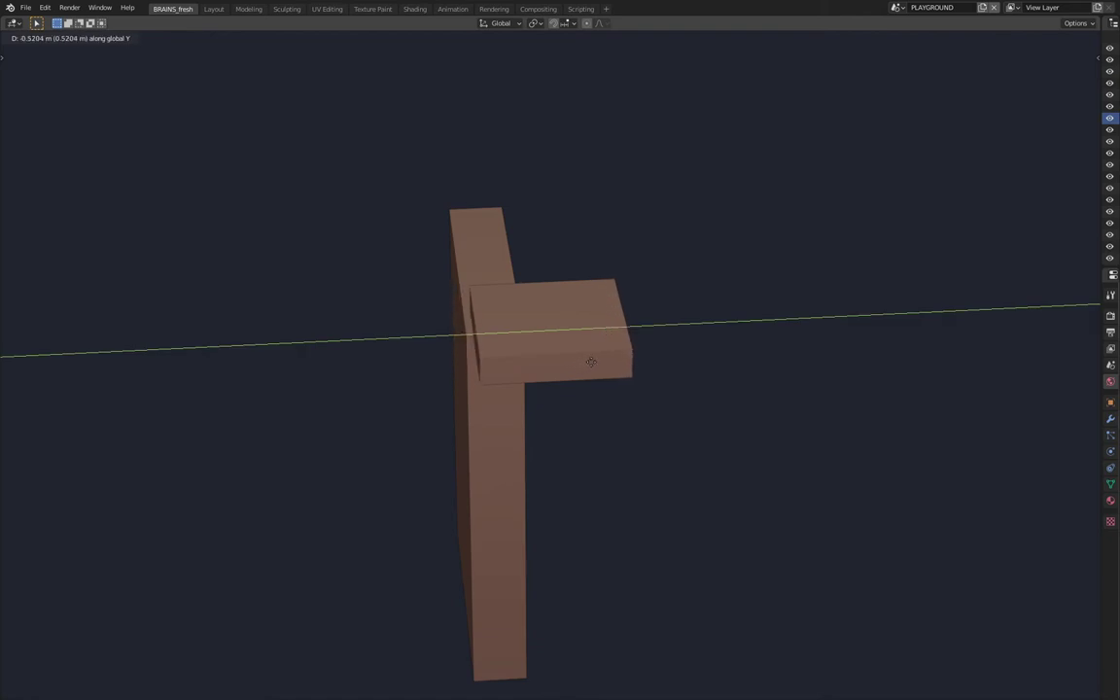
click(600, 365)
Examine the overhang and joint between the flat square block and the large block from several angles
middle_drag(602, 474, 536, 445)
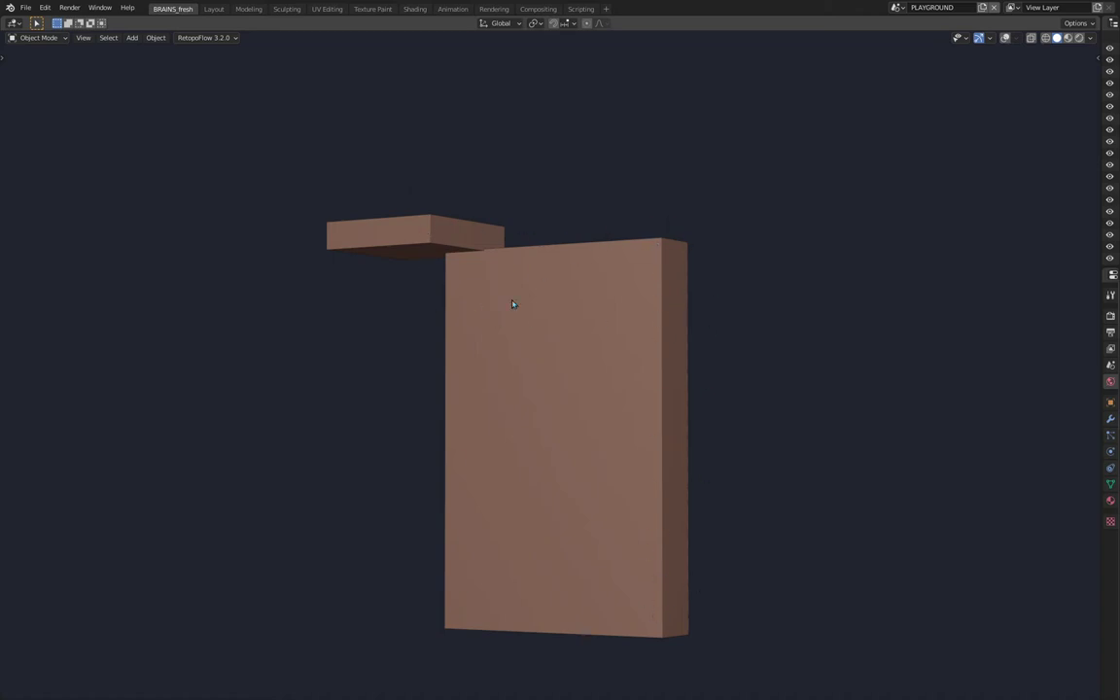
scroll(406, 293, down, 1)
middle_drag(378, 330, 390, 333)
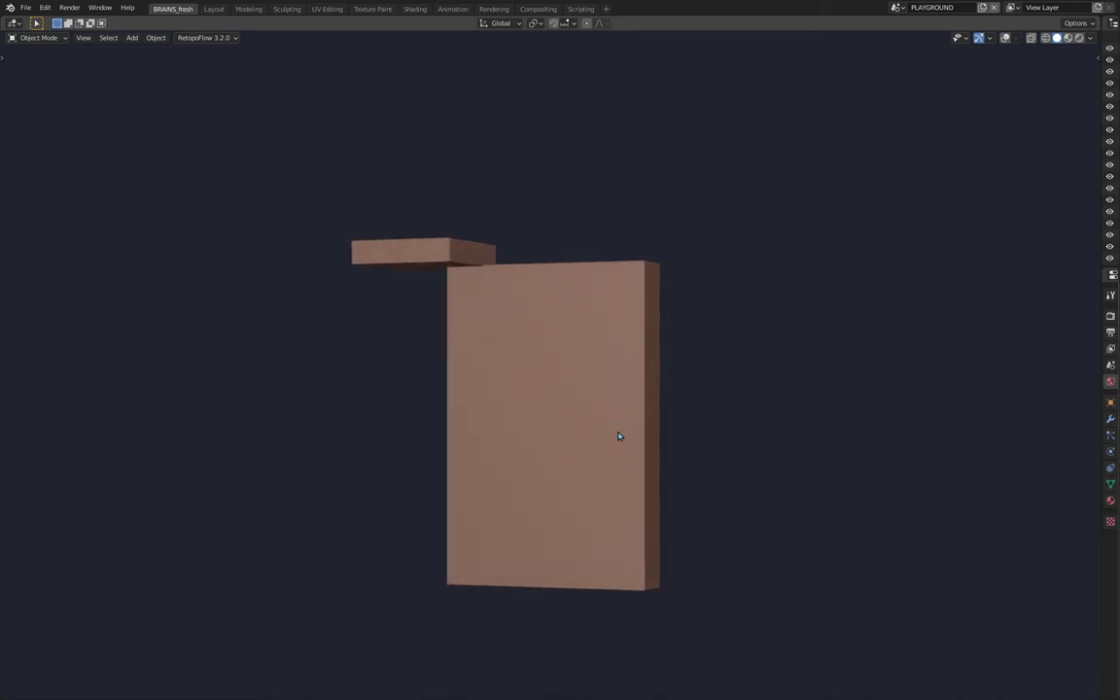
middle_drag(439, 258, 473, 292)
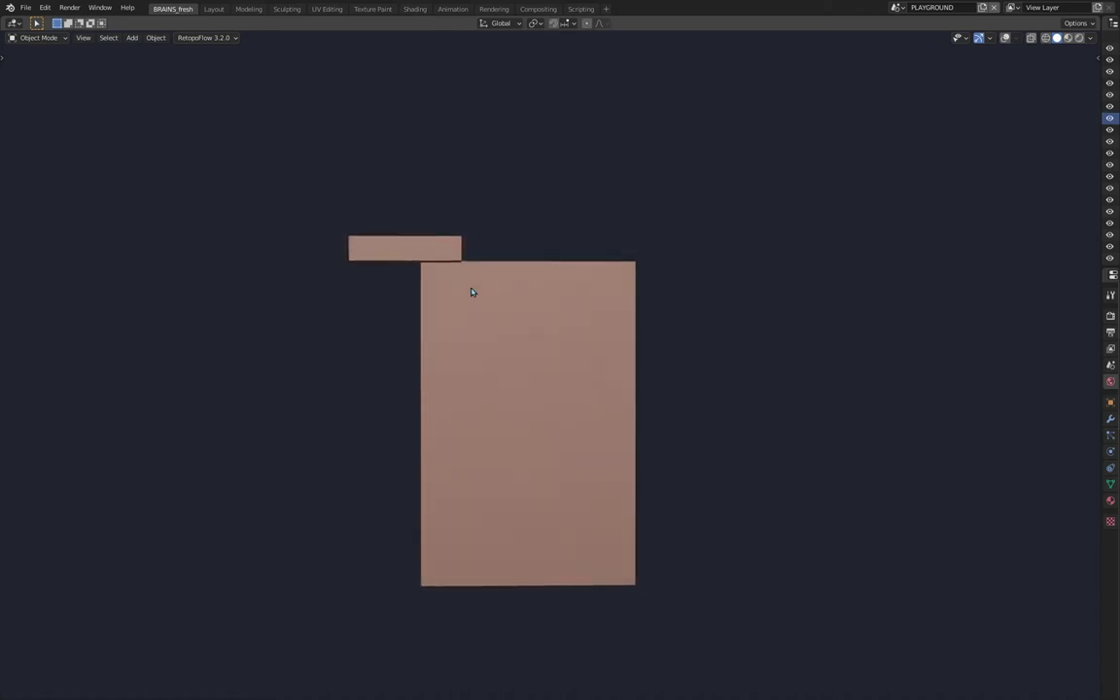
middle_drag(594, 320, 515, 264)
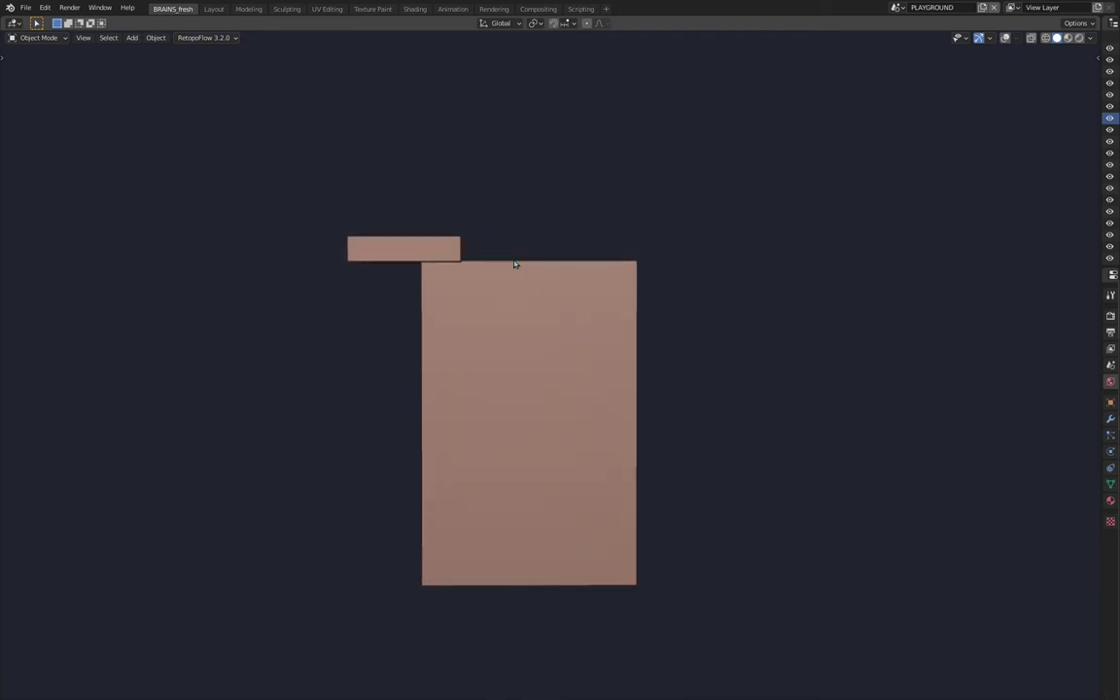
middle_drag(383, 252, 463, 242)
middle_drag(475, 432, 536, 443)
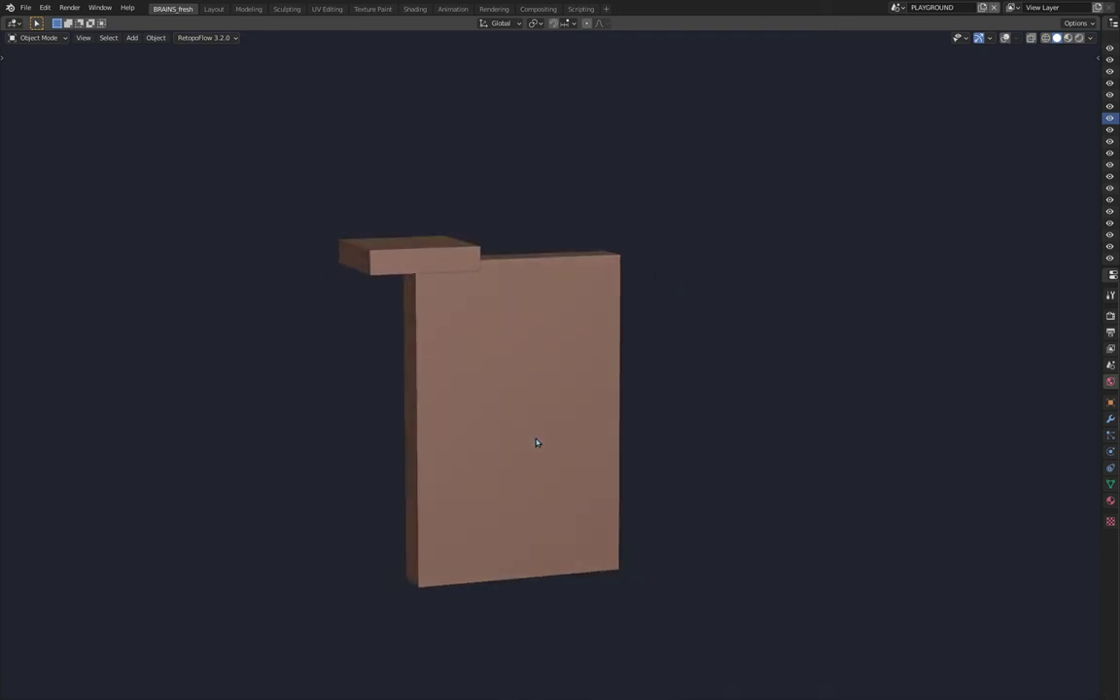
scroll(493, 418, down, 8)
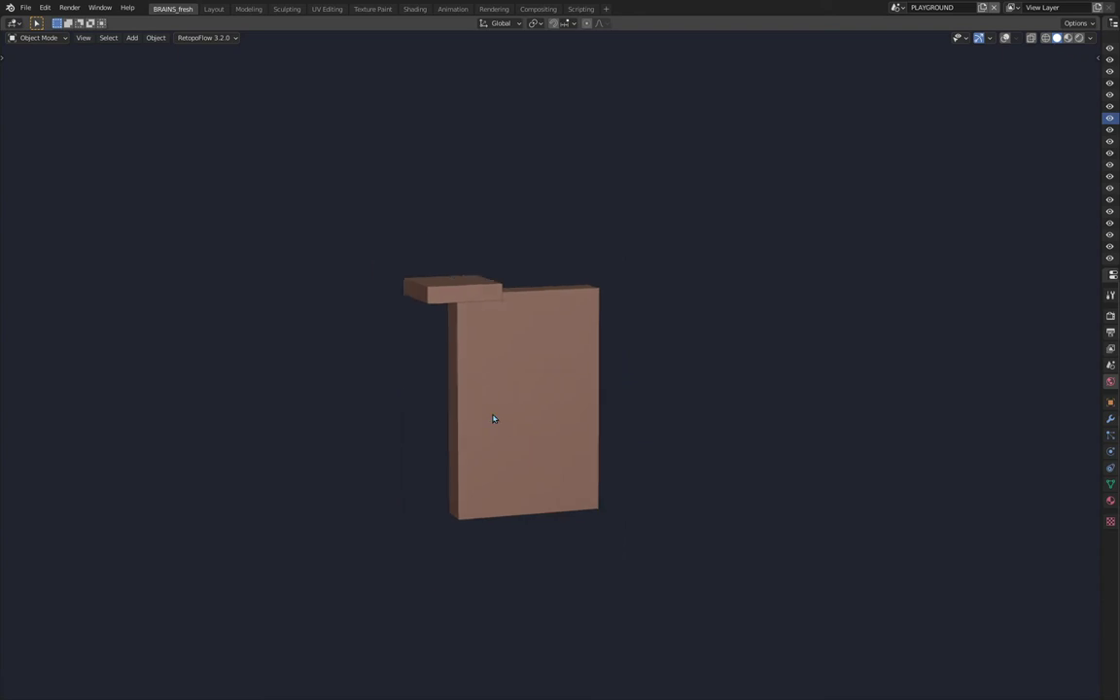
middle_drag(769, 267, 793, 245)
Try the long flat block close to the large block, opposite the flat square block
key(g)
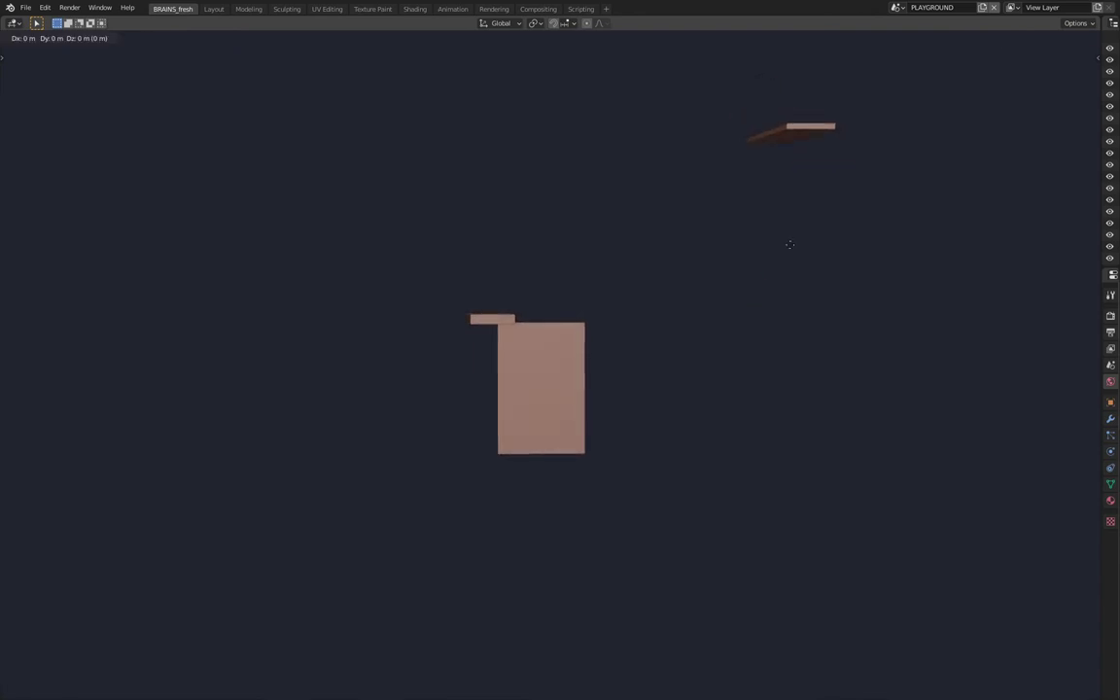
click(593, 445)
middle_drag(550, 463, 508, 457)
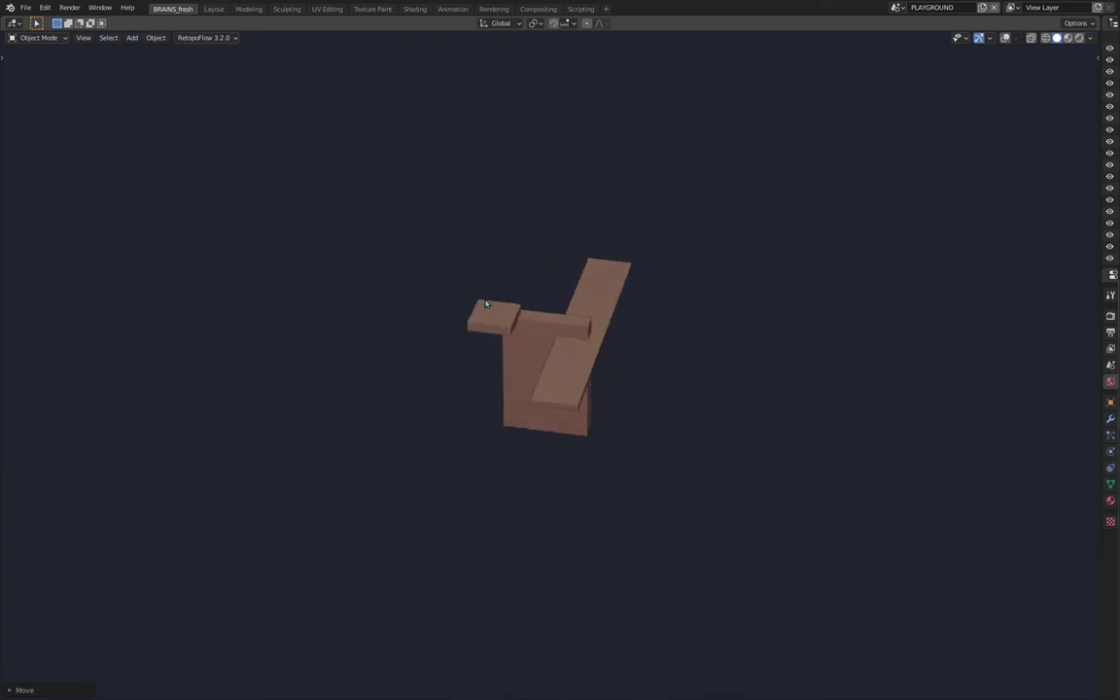
middle_drag(553, 377, 547, 415)
Exit local view and move the long flat block back to the collection of spare blocks
key(KP_Divide)
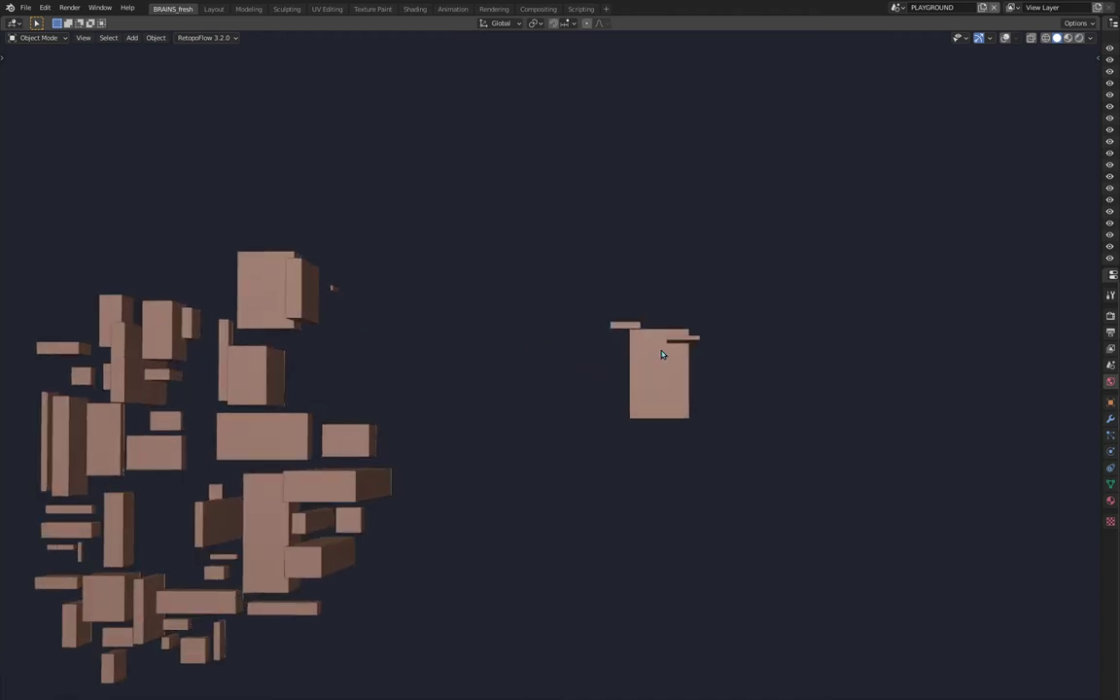
key(g)
right_click(689, 351)
key(g)
click(204, 400)
Move a small narrow block from the collection to the large block's top edge and isolate the three blocks
shift+middle_drag(127, 543, 302, 539)
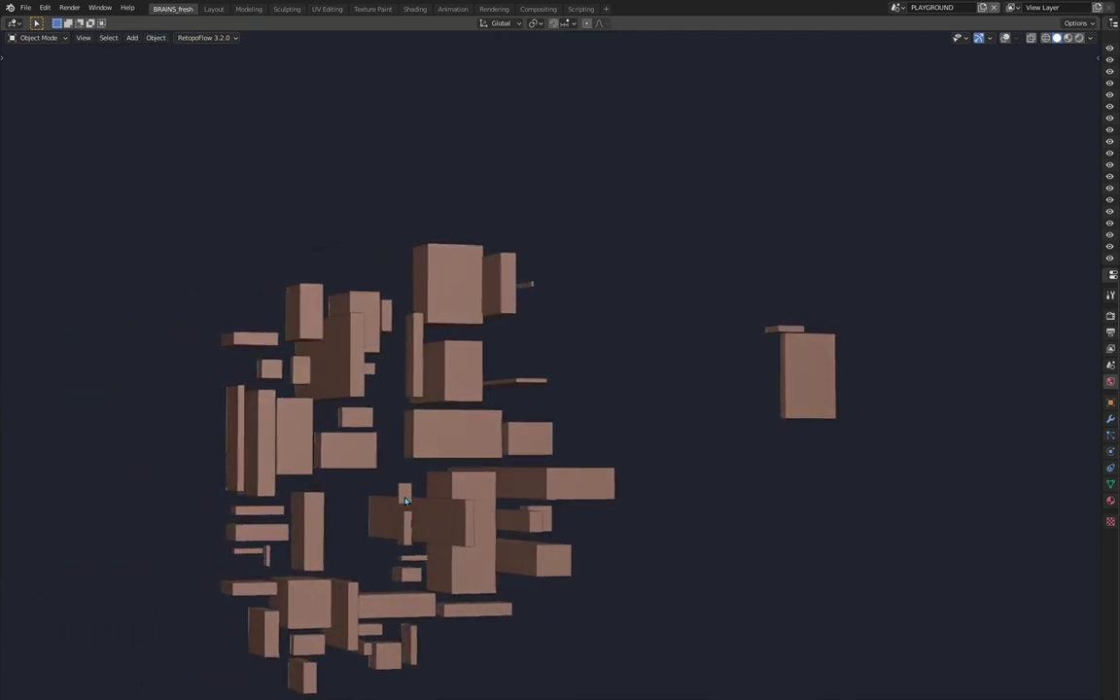
key(g)
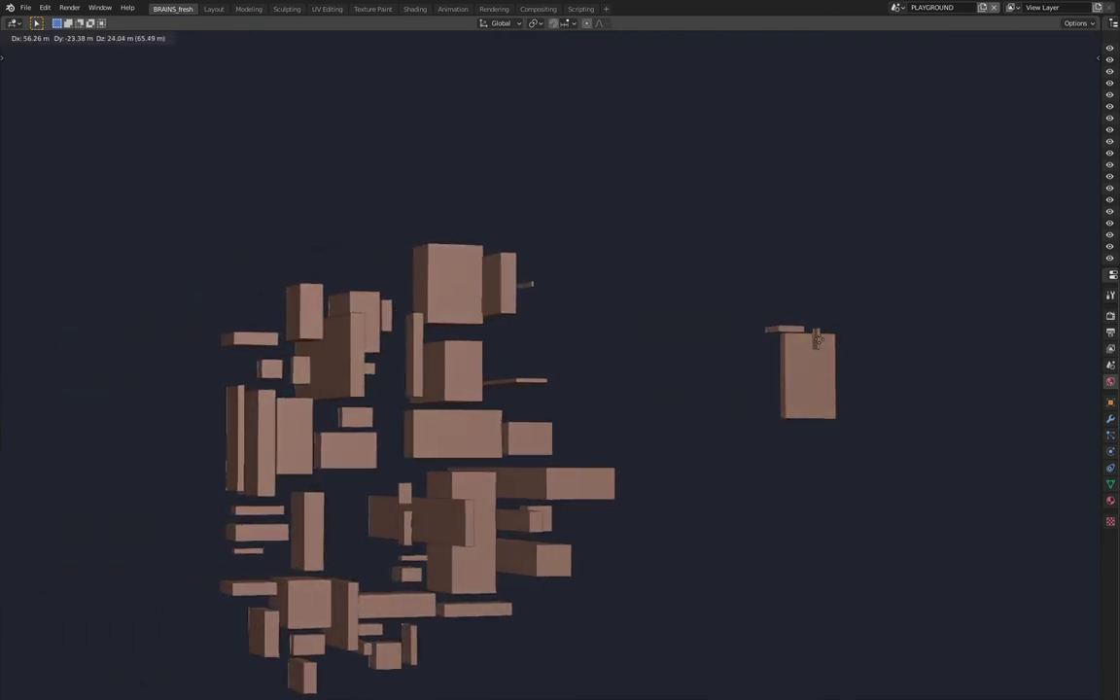
click(834, 329)
drag(690, 248, 938, 530)
key(slash)
Move the small narrow block along Y, closer to the large block and the flat square block
scroll(570, 299, up, 3)
middle_drag(502, 185, 656, 298)
scroll(830, 263, down, 3)
middle_drag(722, 313, 667, 388)
key(g)
key(y)
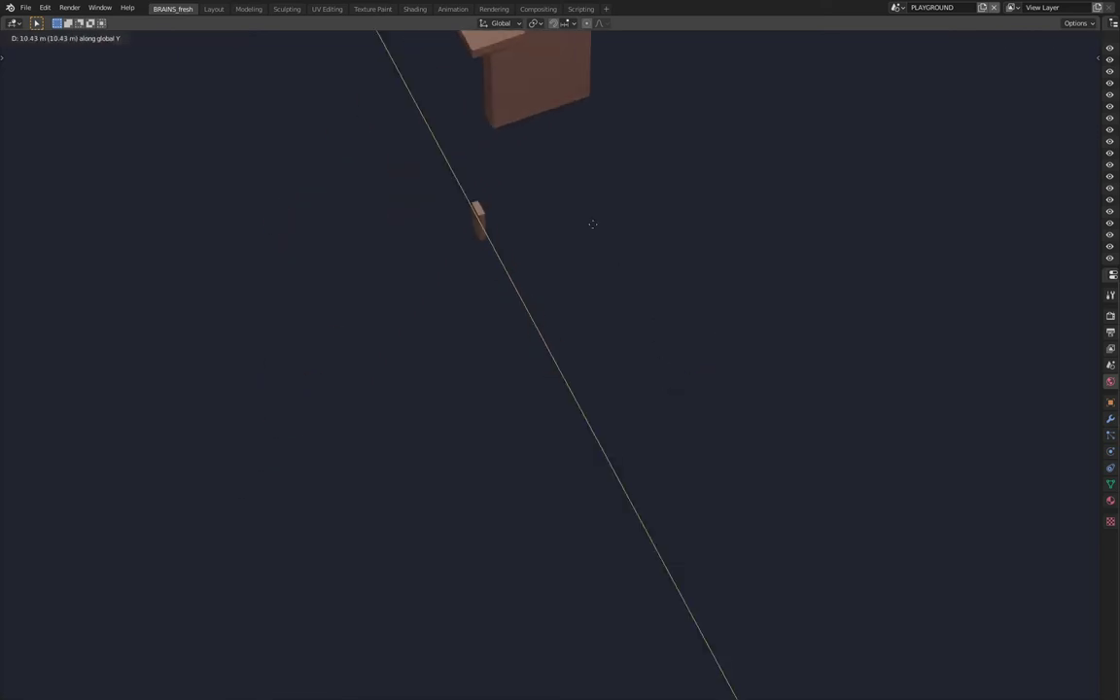
click(529, 125)
Shift the upright narrow block along X to bring it beside the flat square block
middle_drag(590, 335, 570, 392)
key(g)
key(y)
key(x)
click(770, 301)
middle_drag(770, 300, 655, 356)
middle_drag(834, 555, 779, 514)
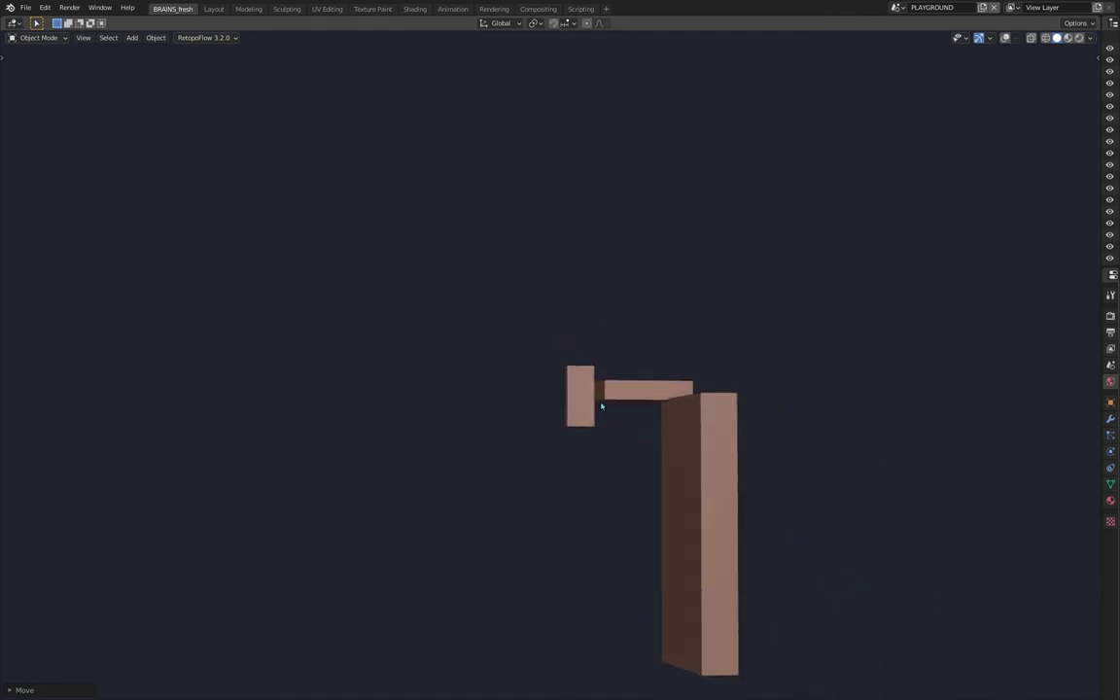
Lower the narrow block to the bottom of the large block's front face and rotate it 90 degrees about X
middle_drag(581, 414, 650, 443)
key(g)
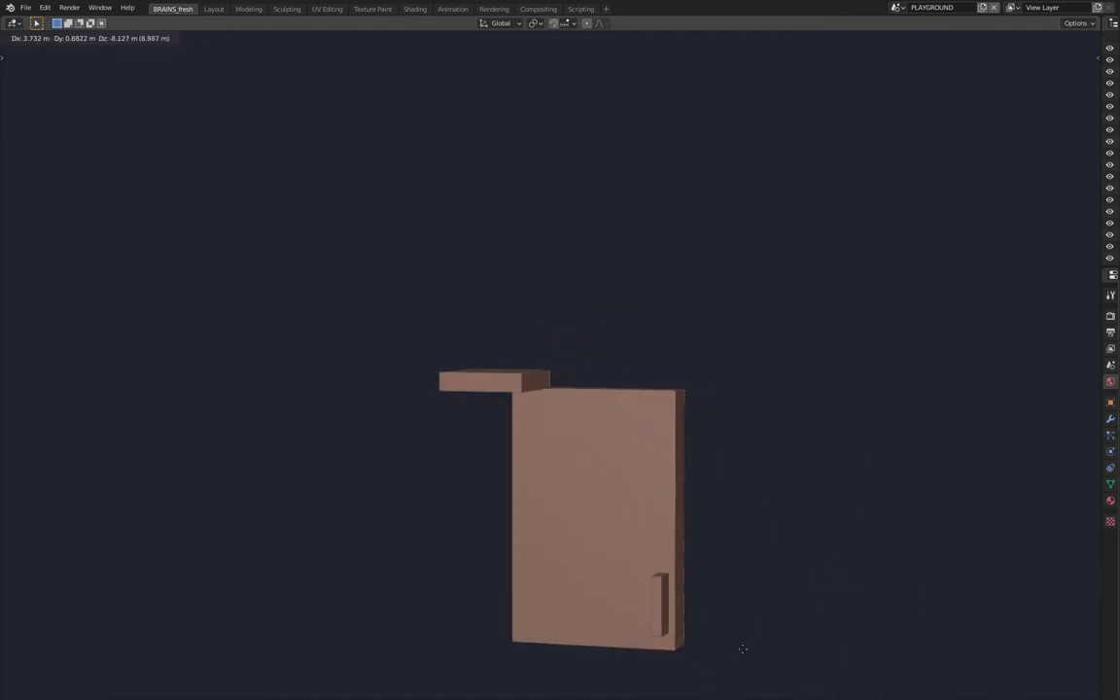
click(708, 661)
middle_drag(709, 660, 662, 595)
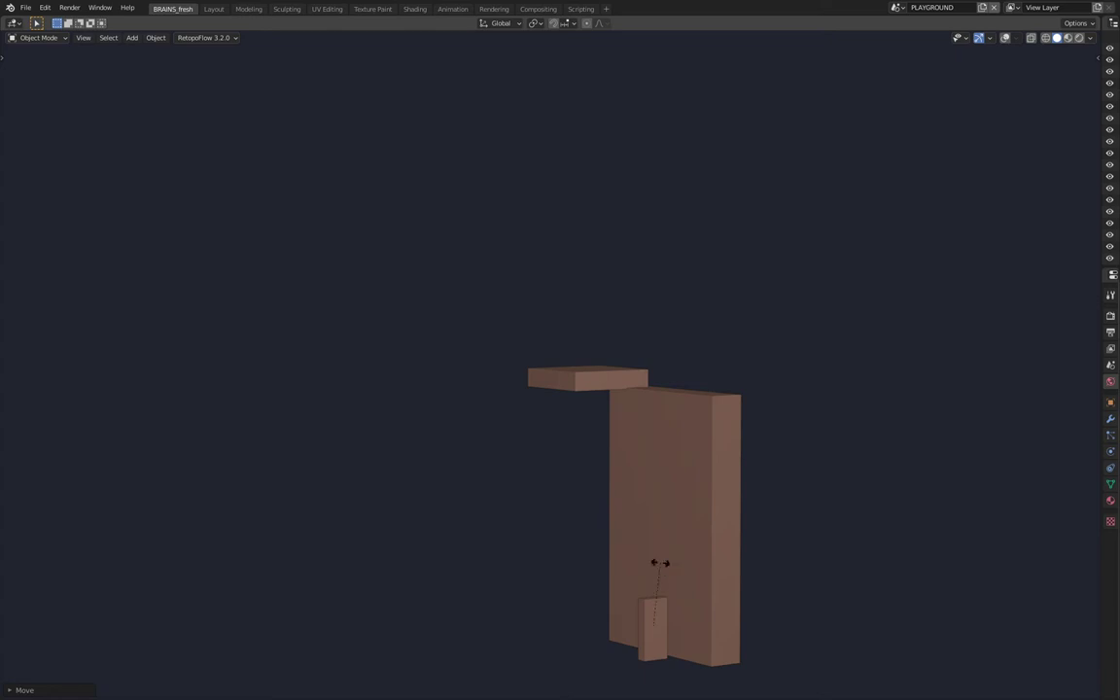
text(x90)
key(Return)
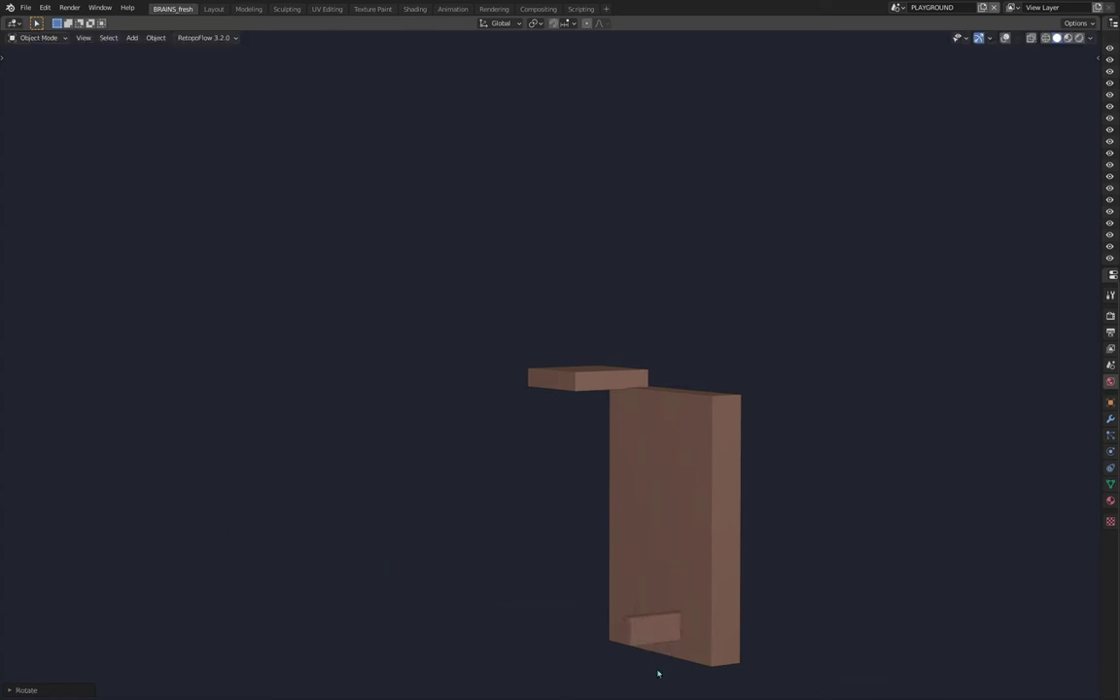
Move the horizontal narrow block up the large block's front face to just beside the flat square block
key(g)
click(603, 529)
key(KP_1)
middle_drag(687, 519, 687, 564)
key(g)
click(515, 468)
middle_drag(515, 468, 522, 503)
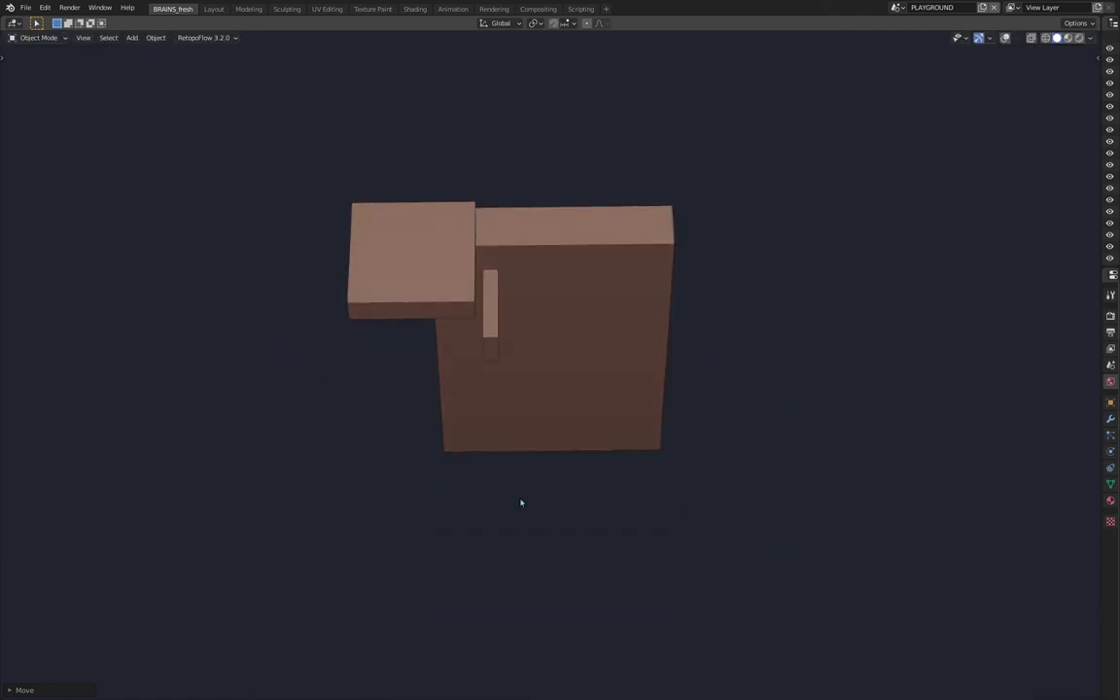
Raise the narrow block level with the flat square block and adjust how far it projects along Y
key(g)
click(503, 391)
middle_drag(600, 547, 532, 470)
key(g)
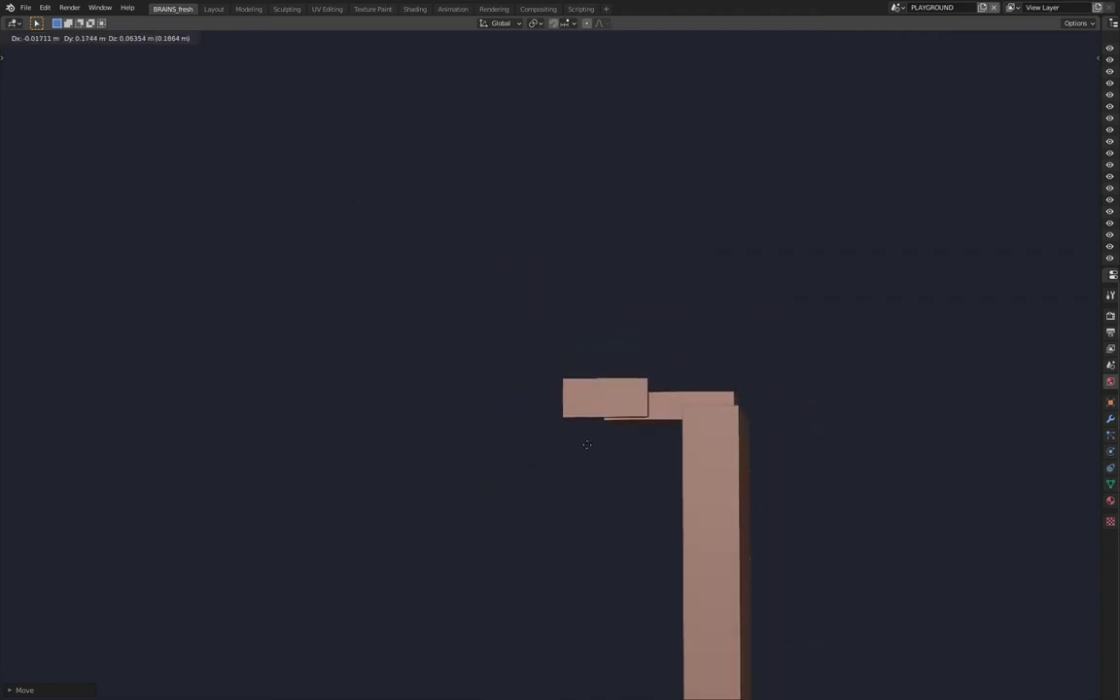
key(x)
key(y)
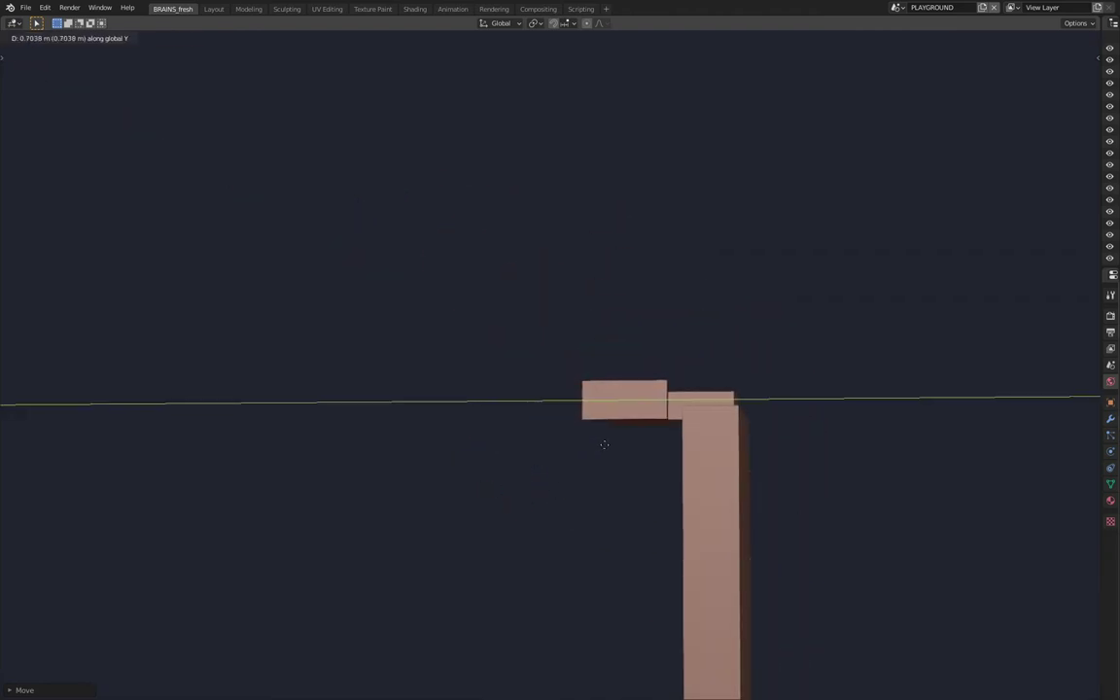
click(600, 442)
middle_drag(555, 518, 574, 522)
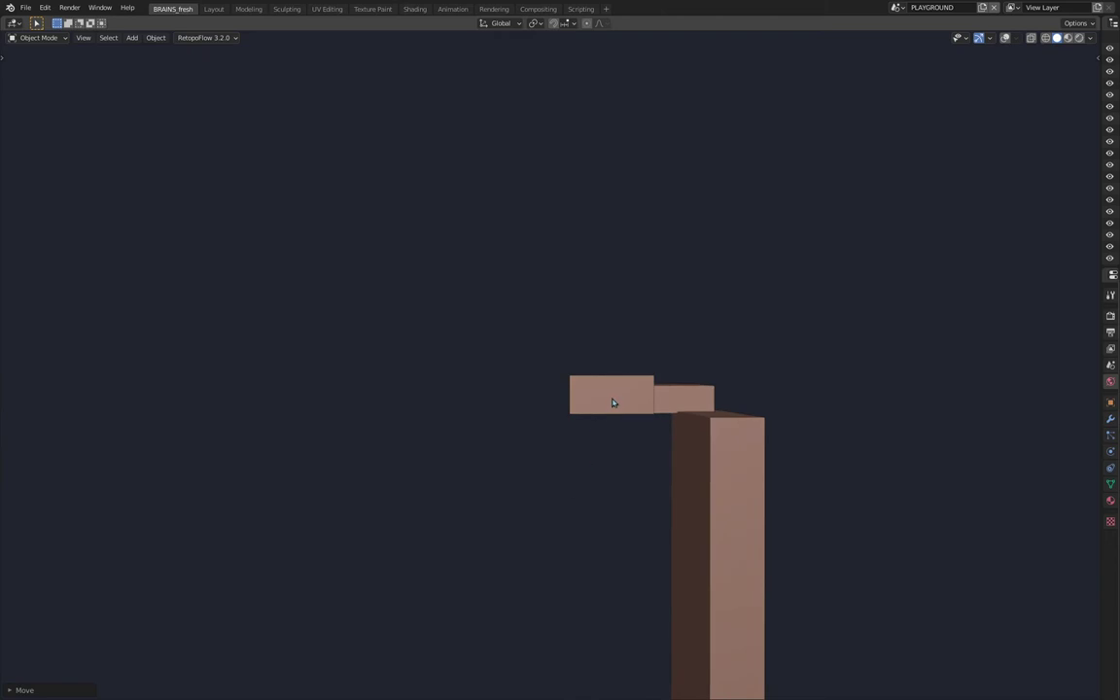
Rotate the narrow block 90 degrees about X and lower it along Z to hang down beside the flat square block
text(rx)
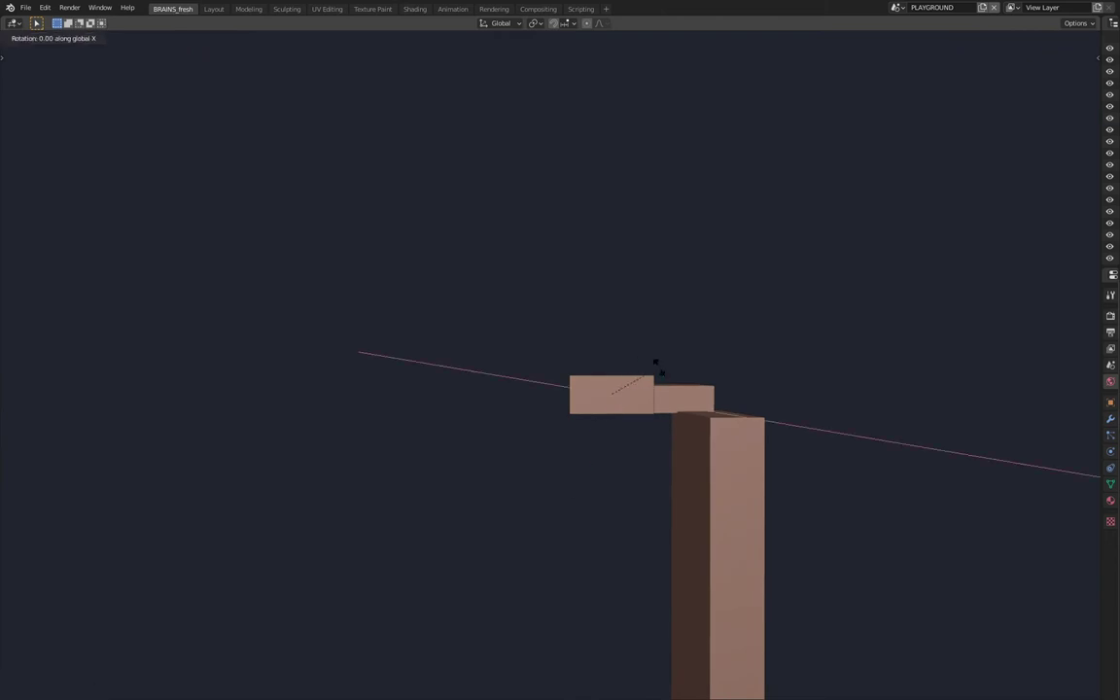
text(90)
key(Return)
key(g)
key(z)
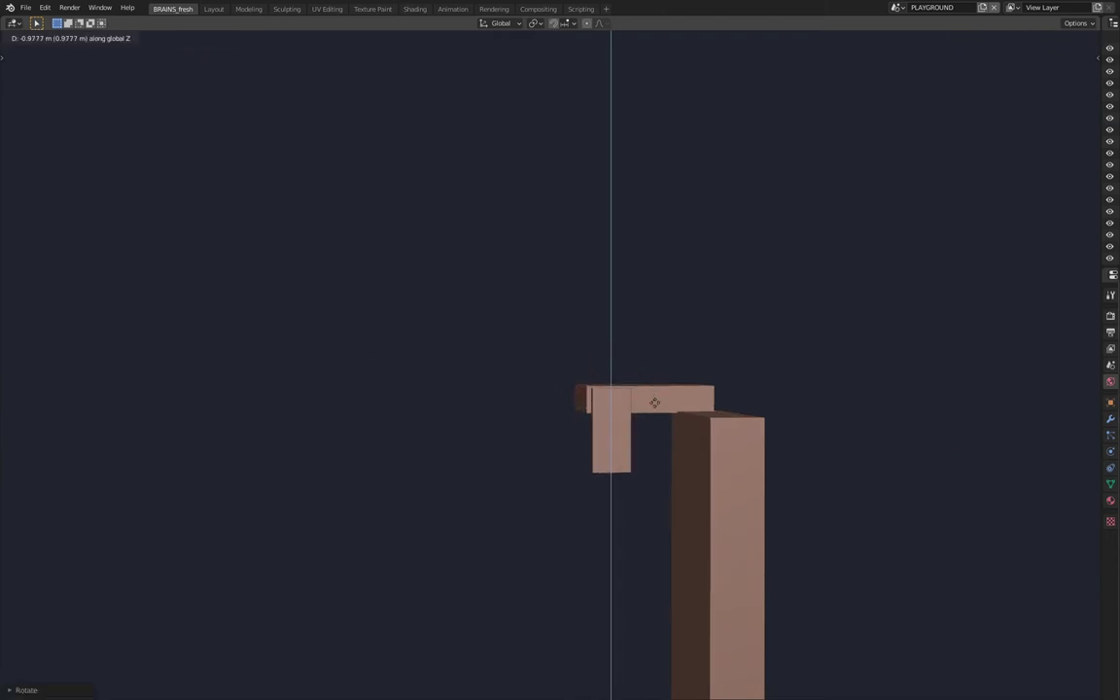
click(655, 399)
middle_drag(658, 408, 644, 407)
key(g)
key(z)
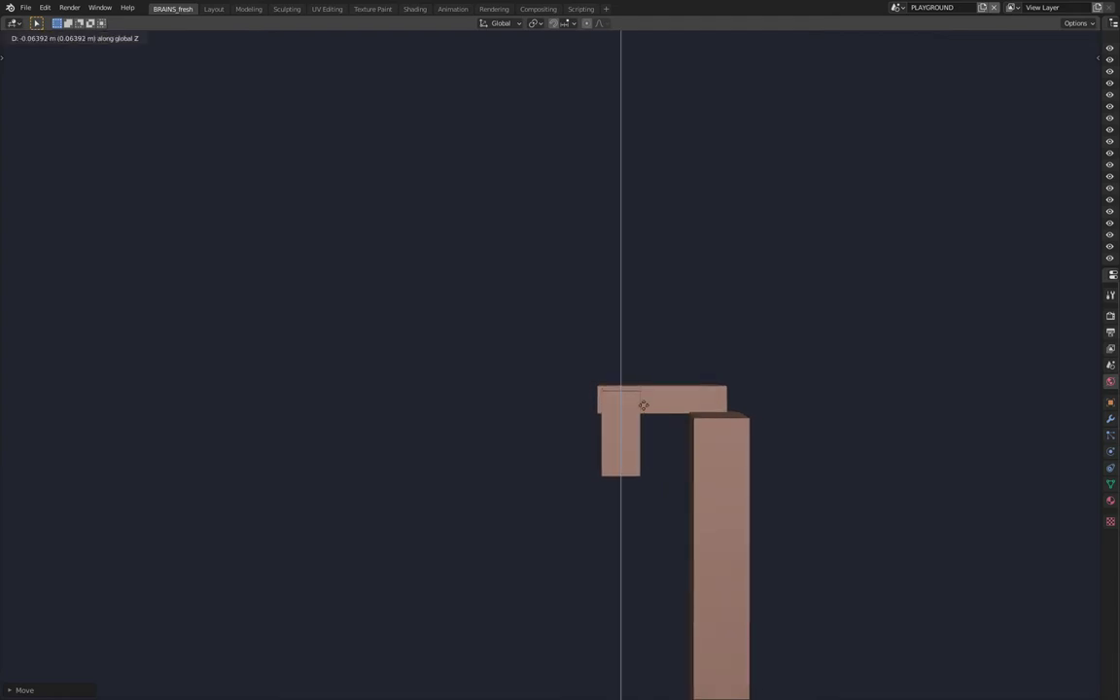
click(643, 402)
Examine the finished three-block composition from the front, back, both sides and above, checking how the blocks relate
middle_drag(797, 457, 747, 464)
scroll(759, 491, down, 6)
middle_drag(770, 527, 743, 520)
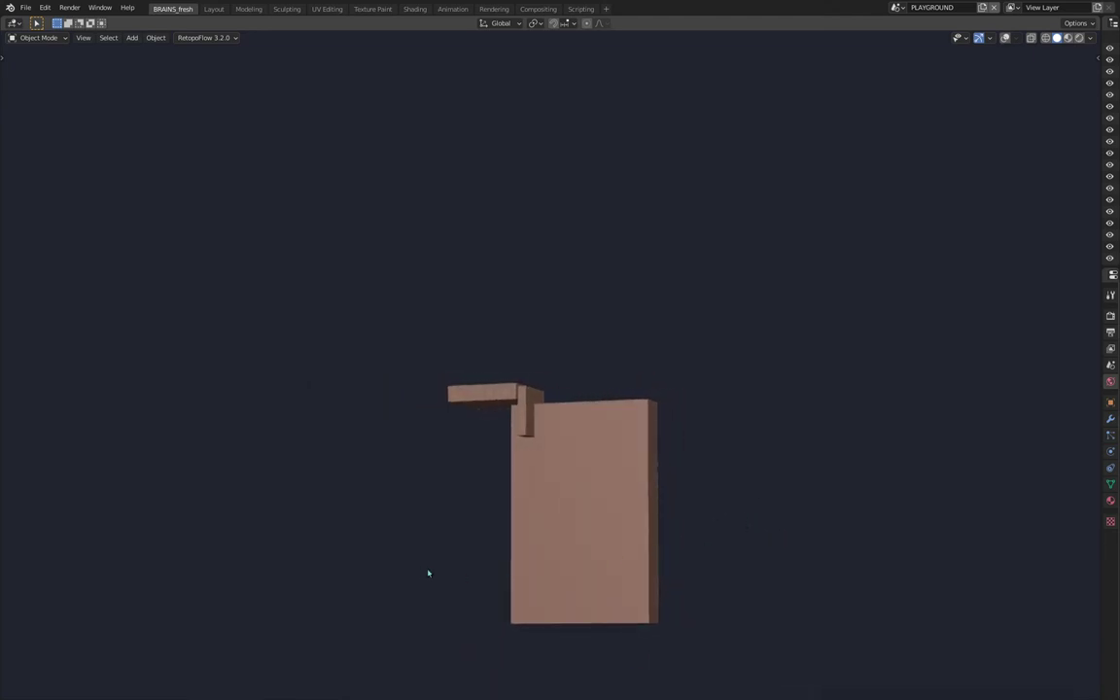
middle_drag(422, 573, 424, 575)
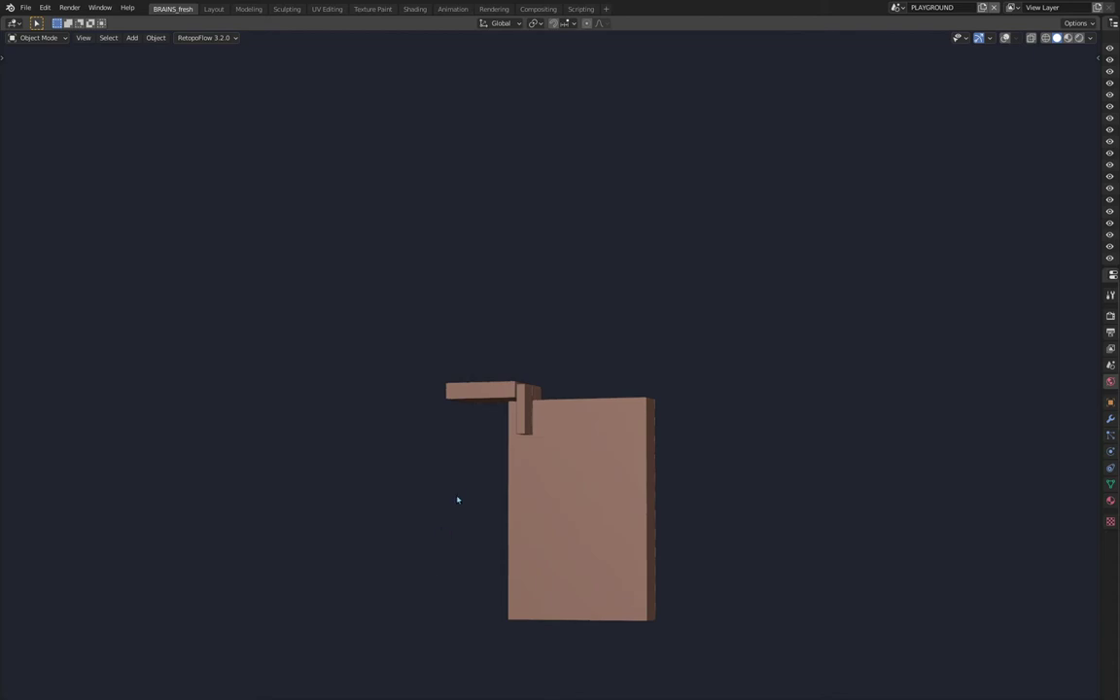
scroll(448, 490, up, 1)
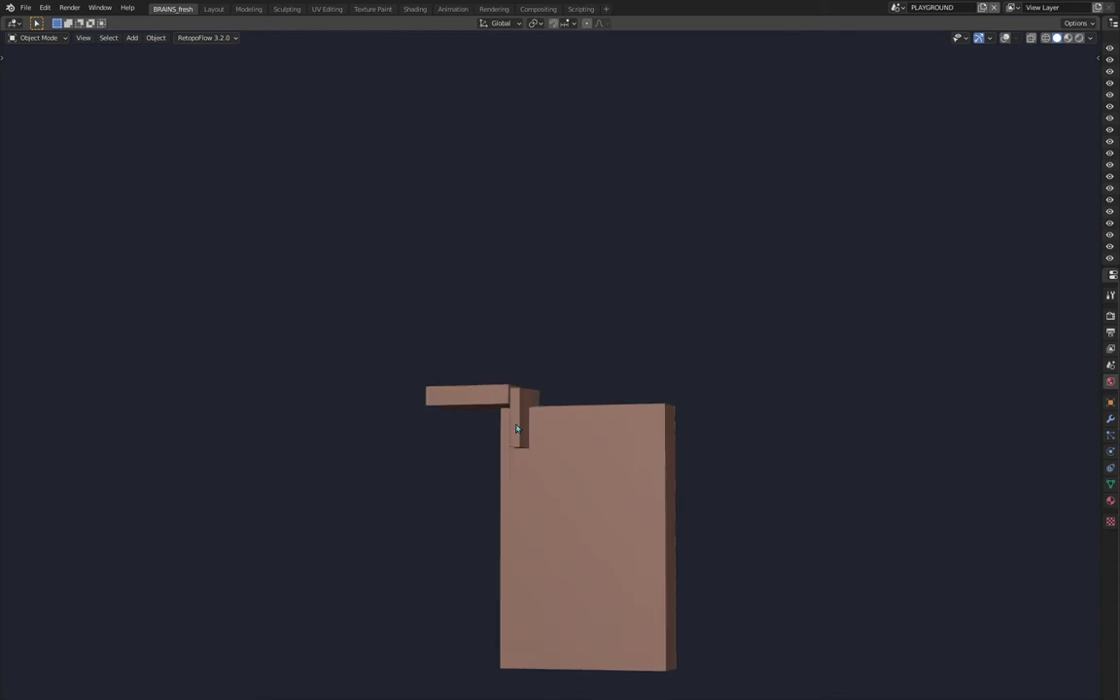
middle_drag(492, 500, 449, 506)
middle_drag(536, 504, 546, 537)
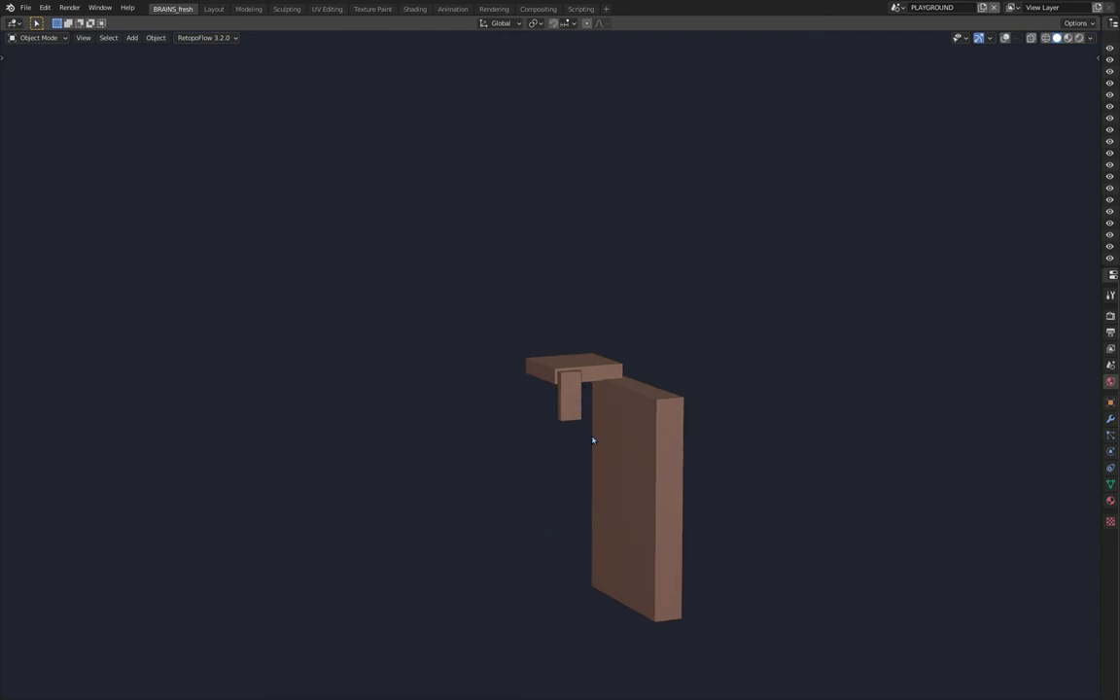
middle_drag(617, 469, 533, 472)
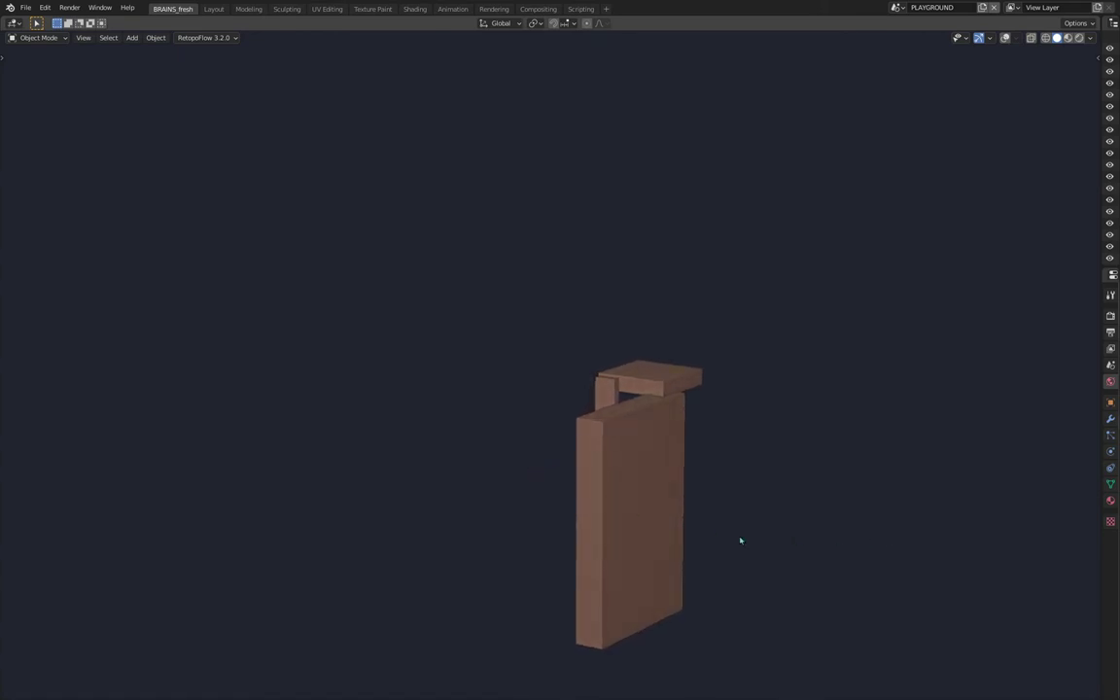
shift+middle_drag(740, 539, 630, 423)
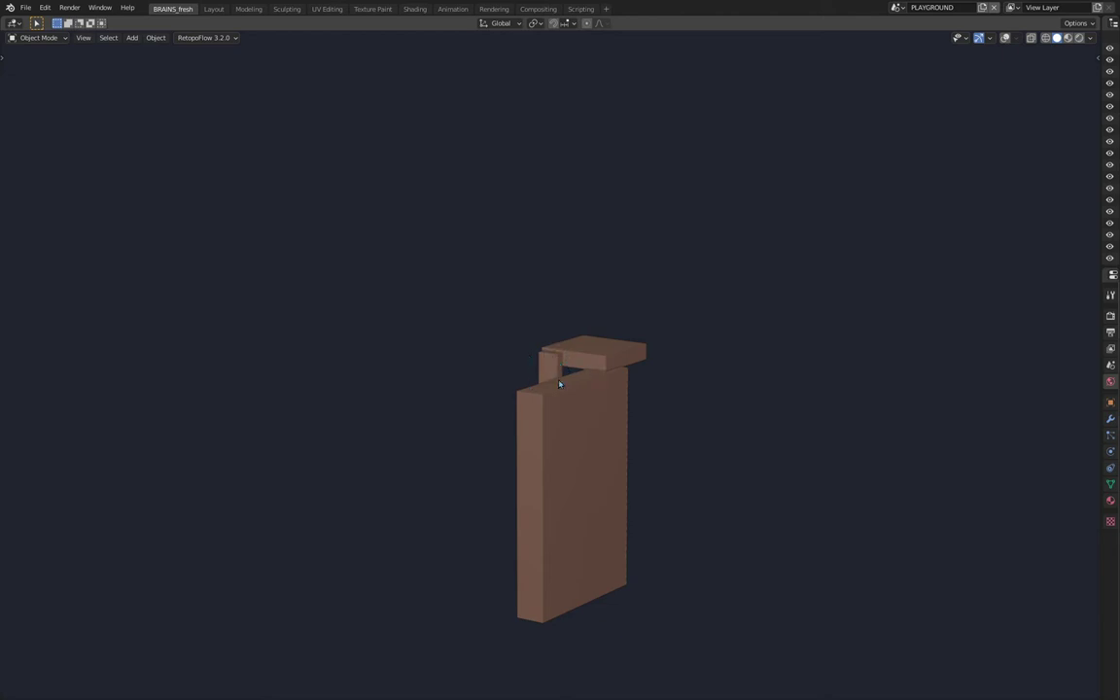
middle_drag(694, 443, 691, 503)
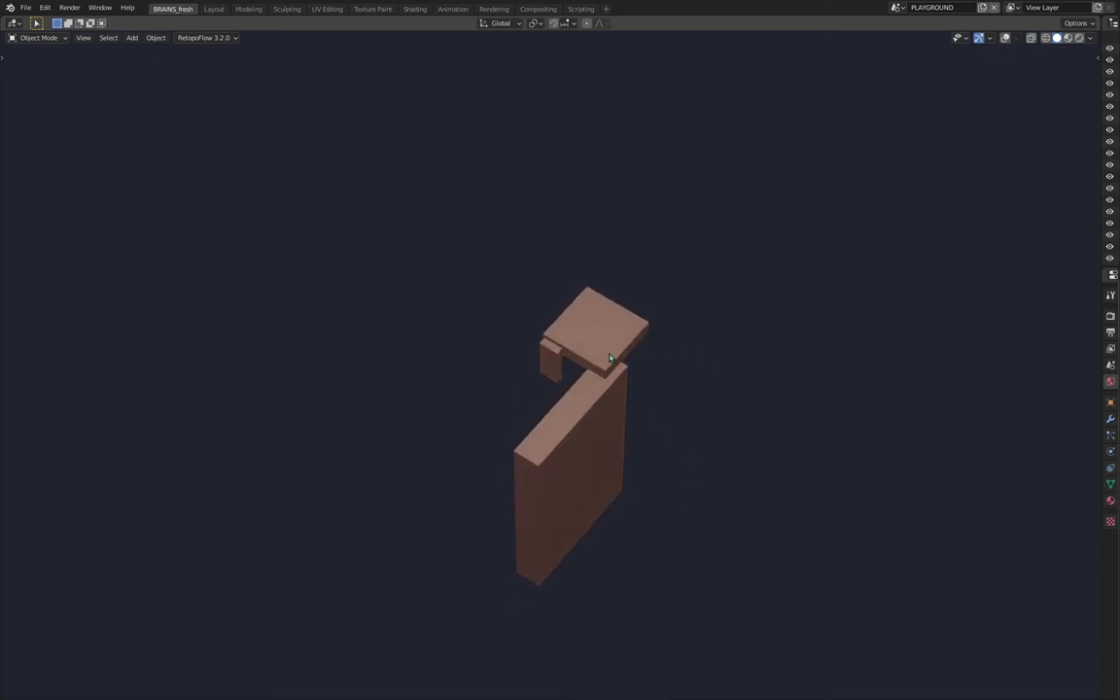
middle_drag(619, 362, 505, 424)
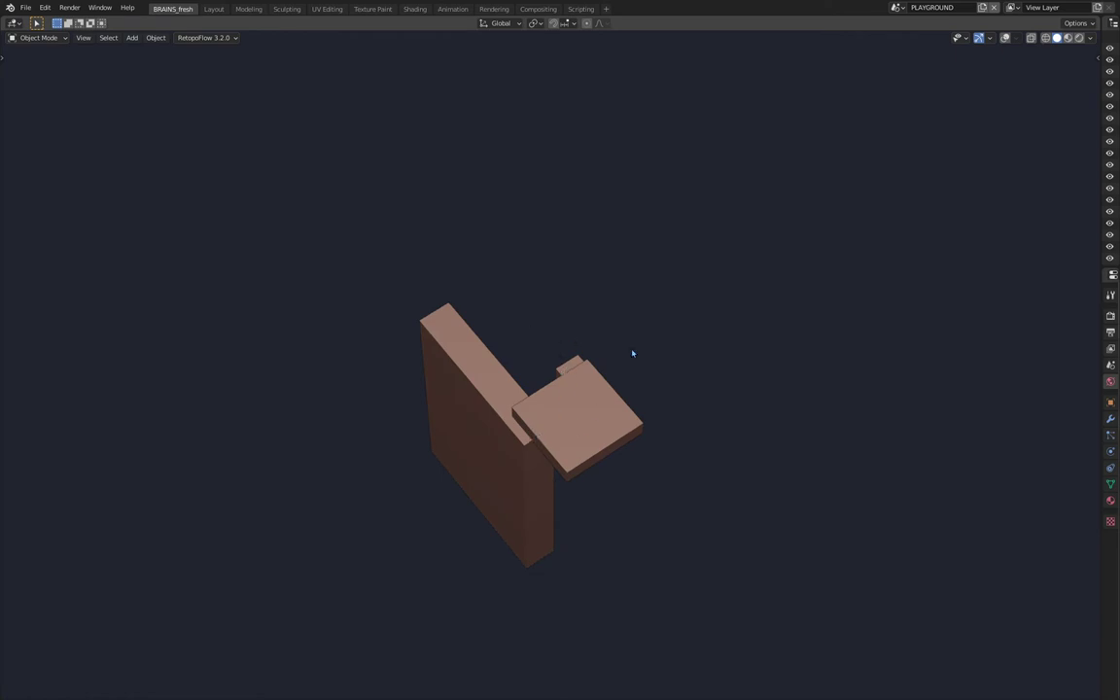
middle_drag(612, 405, 830, 328)
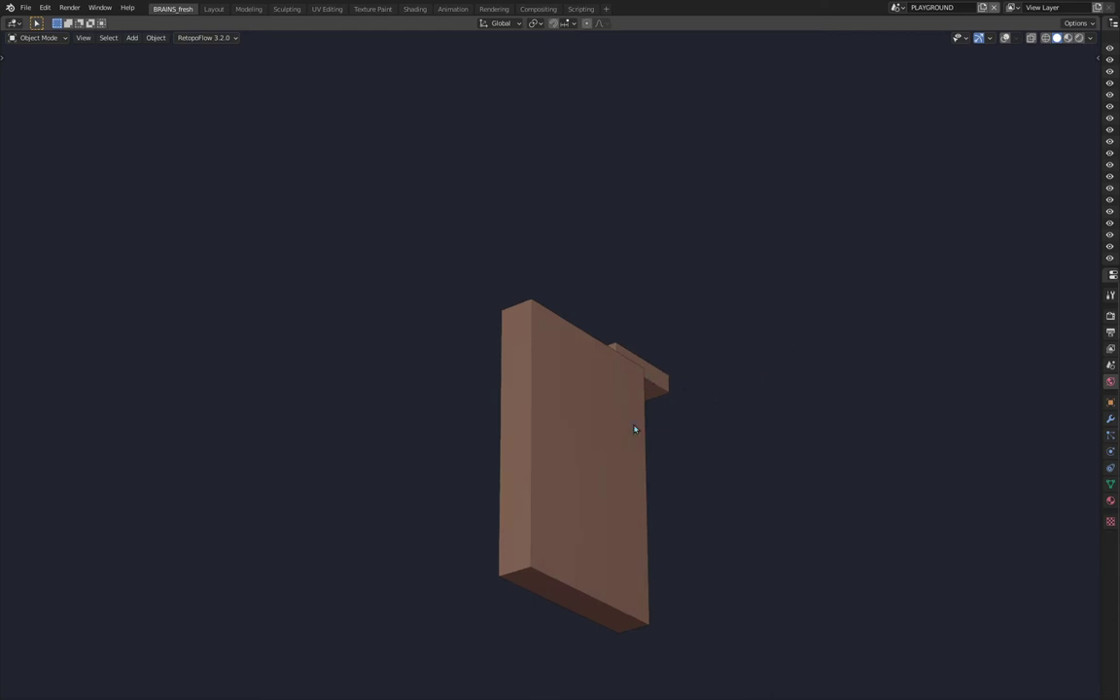
middle_drag(598, 402, 672, 409)
middle_drag(596, 397, 627, 515)
scroll(719, 473, down, 2)
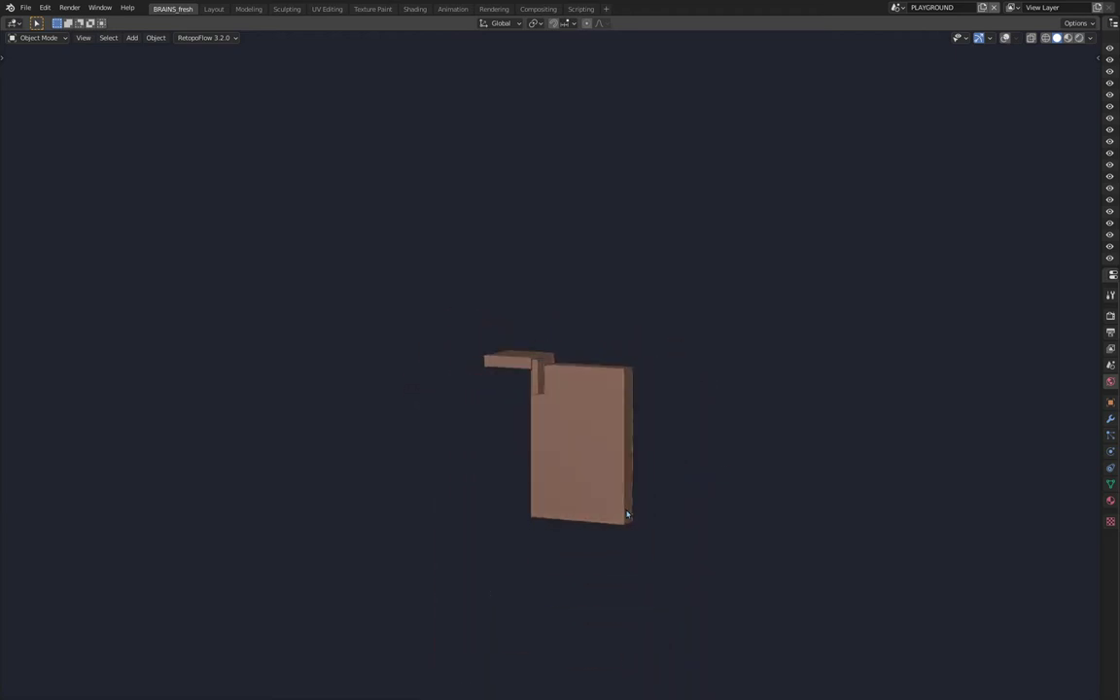
Bring the full collection of blocks back into view and raise the large block's composition along Z
key(Home)
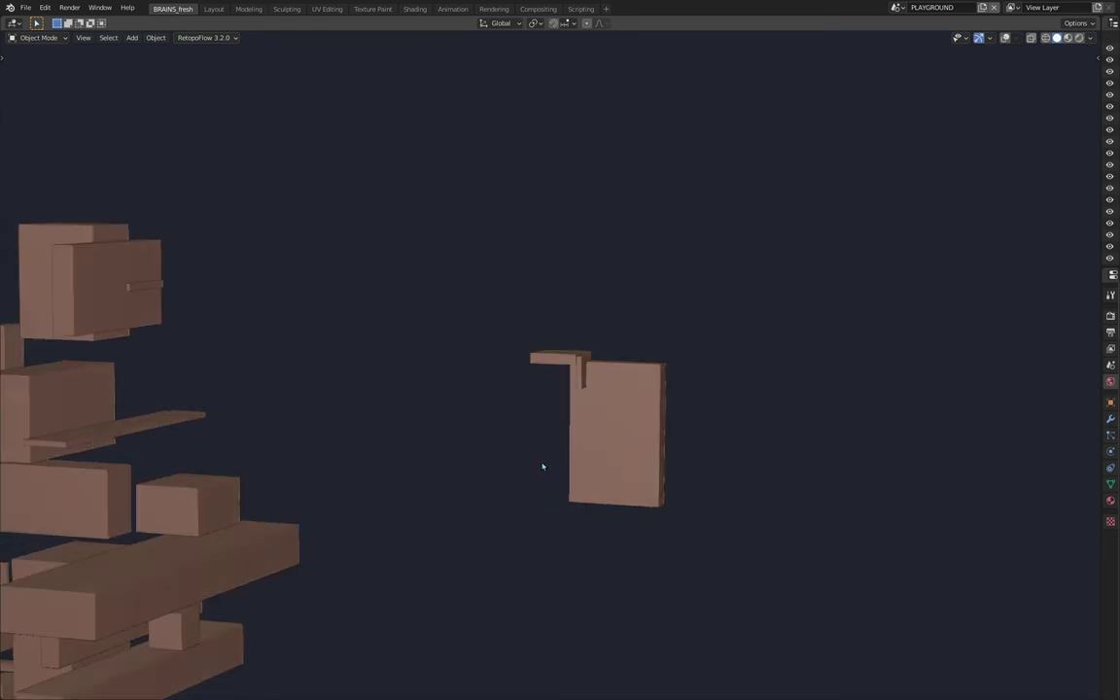
middle_drag(644, 410, 668, 280)
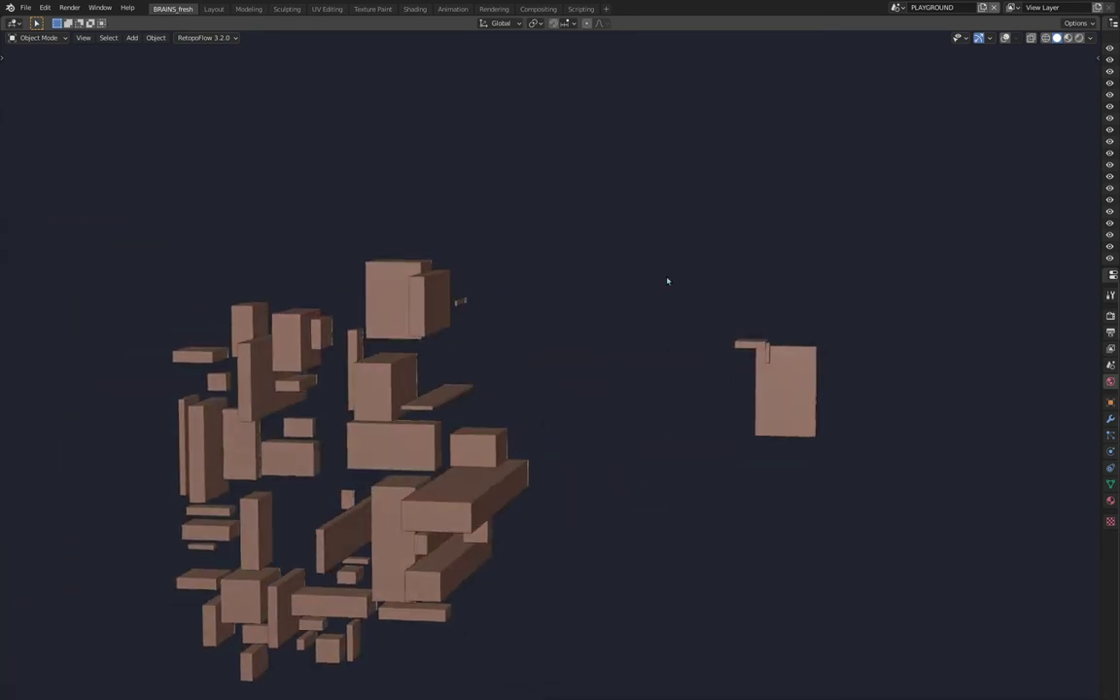
key(g)
key(z)
click(884, 192)
Pull a long flat beam out of the block collection by moving it along X into empty space
scroll(607, 397, up, 1)
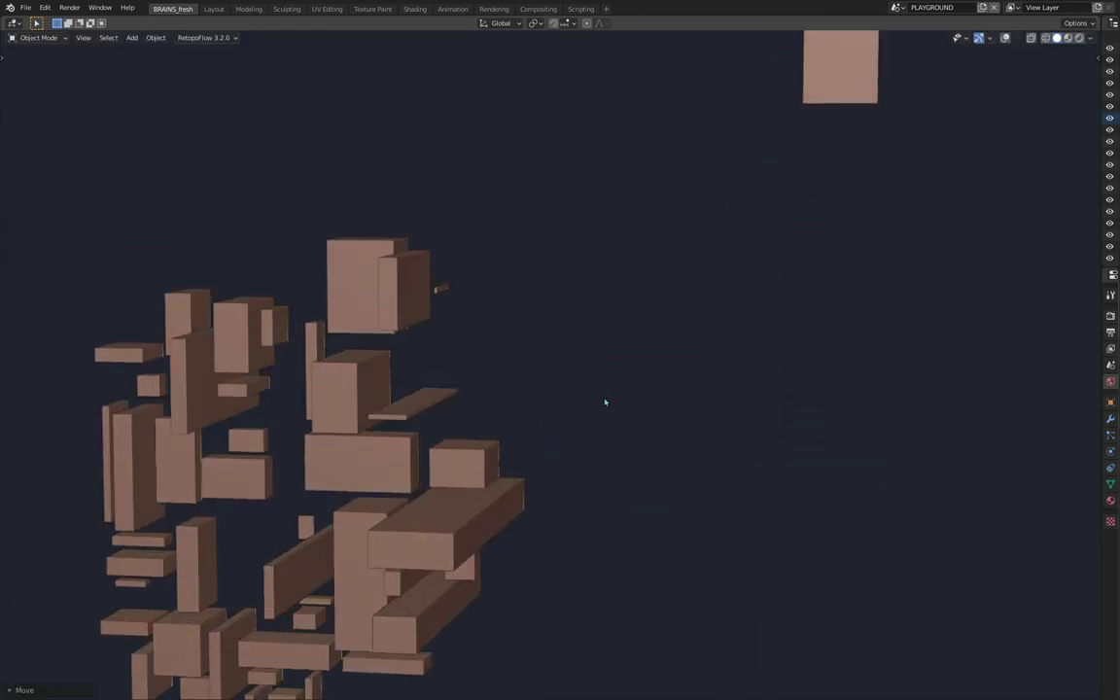
middle_drag(596, 470, 552, 469)
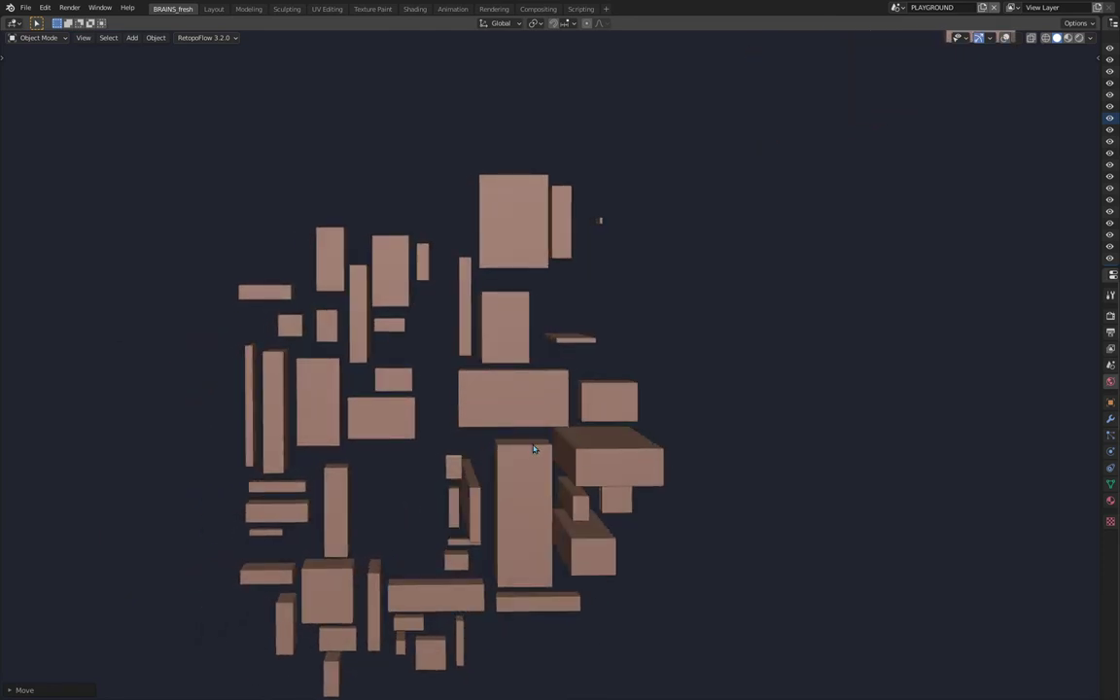
mouse_move(521, 494)
middle_down()
mouse_move(582, 493)
mouse_move(510, 497)
middle_up()
scroll(619, 472, down, 4)
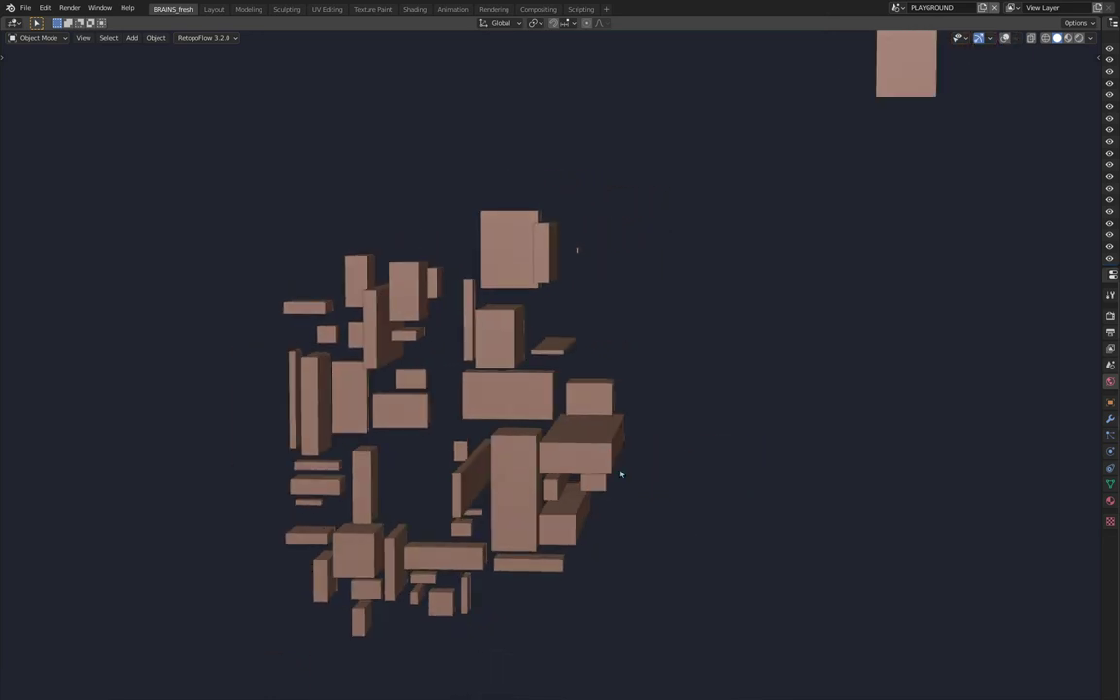
key(g)
key(x)
click(842, 457)
Pull a medium box-shaped block out of the collection along X to sit near the long beam
scroll(665, 485, up, 5)
shift+middle_drag(409, 495, 561, 473)
scroll(561, 474, down, 2)
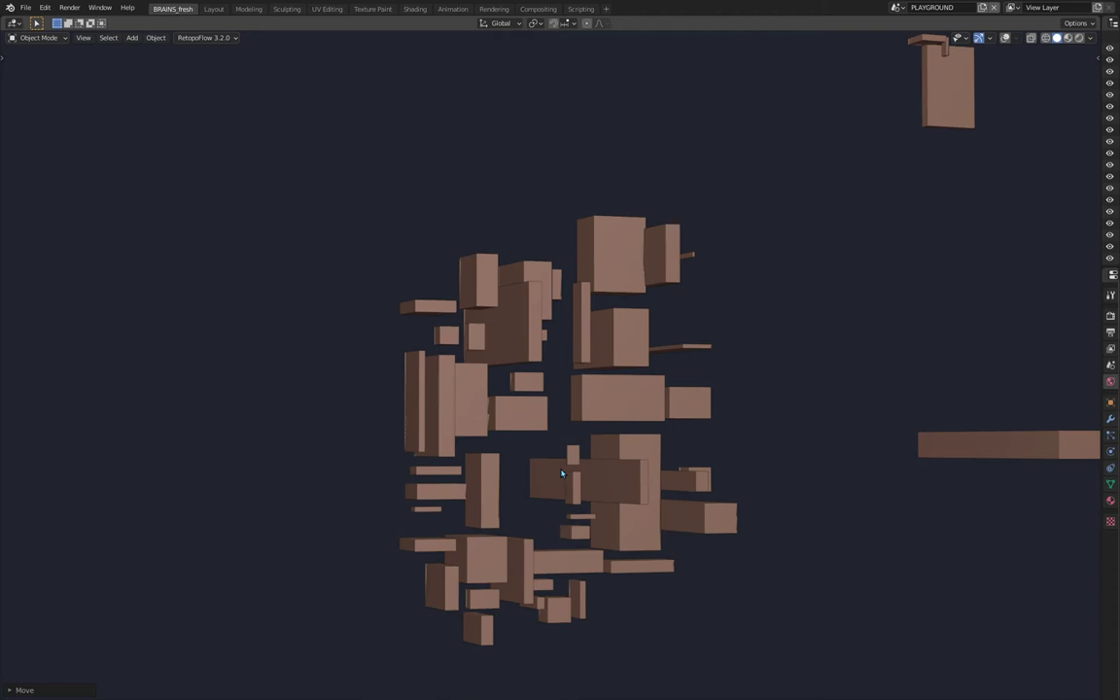
scroll(523, 491, up, 2)
middle_drag(480, 511, 518, 528)
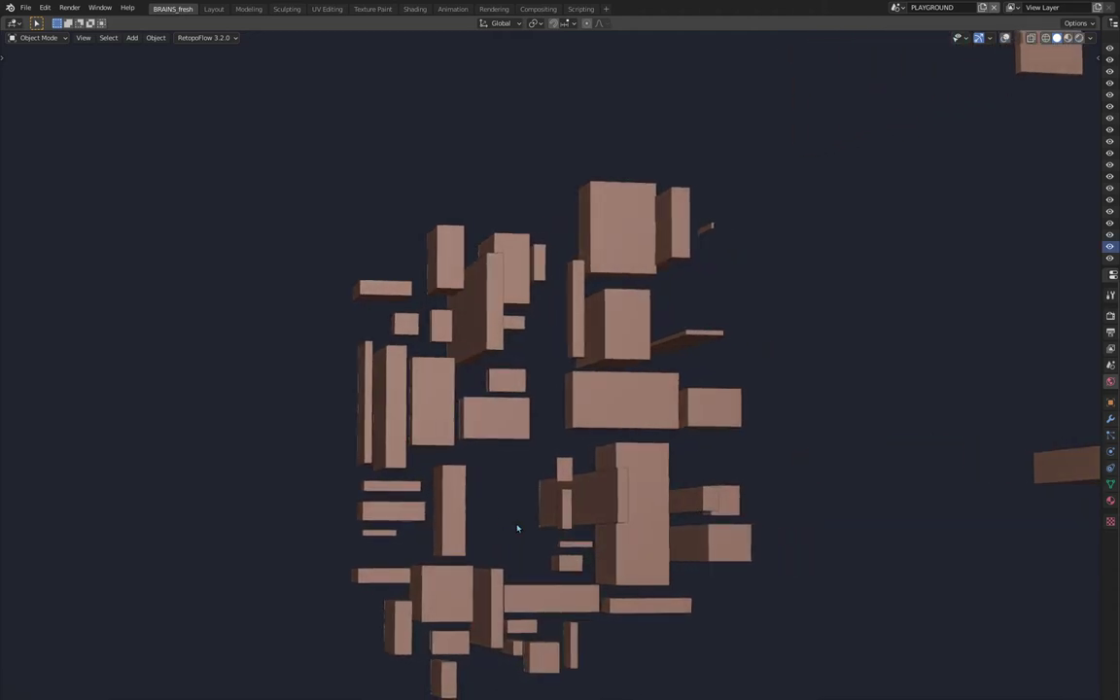
scroll(613, 538, up, 3)
middle_drag(613, 539, 512, 513)
scroll(602, 531, down, 5)
scroll(647, 533, up, 4)
key(g)
key(x)
click(910, 494)
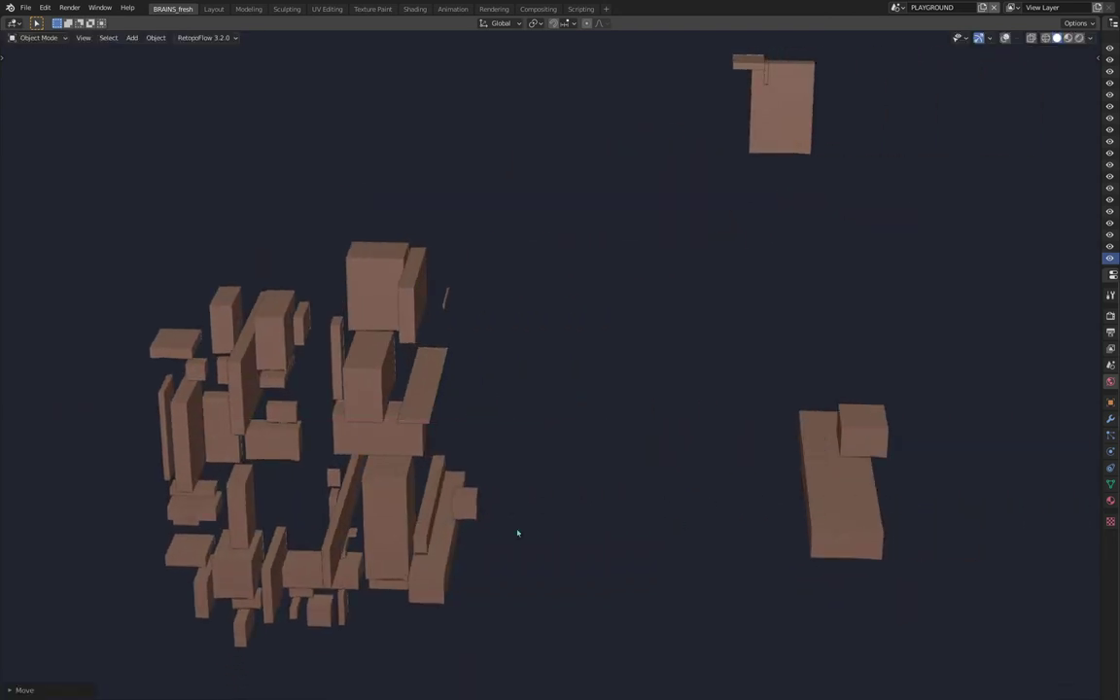
Pull the small thin stick out of the collection along X to the area of the long beam and box
scroll(517, 533, up, 2)
middle_drag(455, 488, 364, 473)
middle_drag(361, 222, 447, 515)
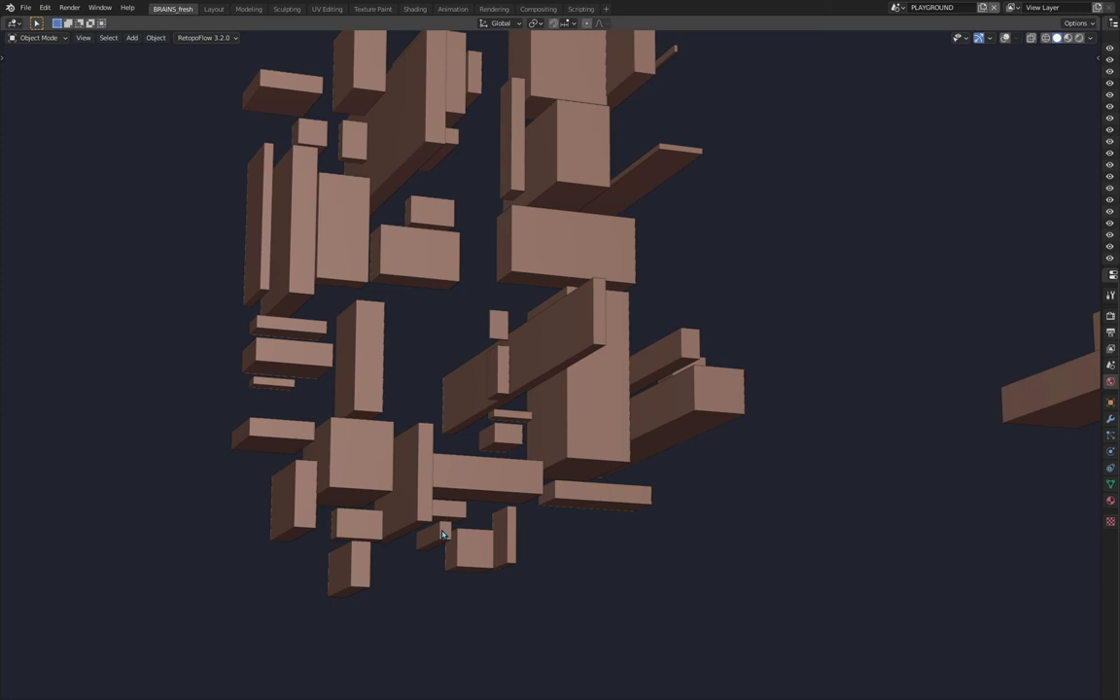
middle_drag(550, 348, 625, 184)
drag(632, 210, 634, 213)
scroll(653, 272, down, 5)
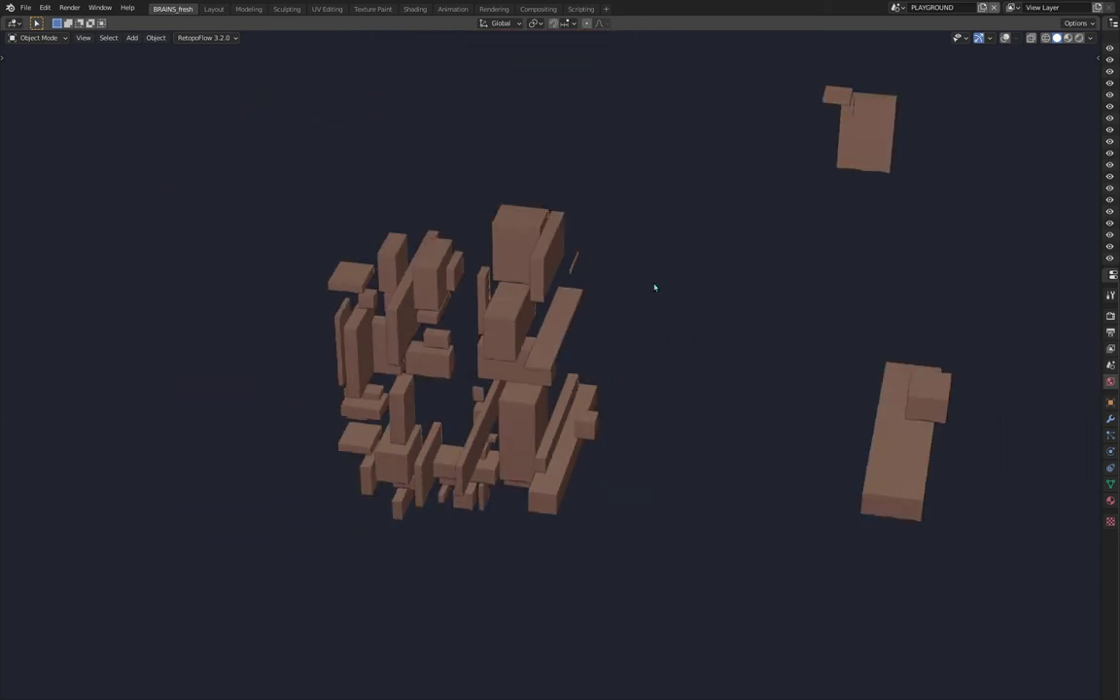
key(g)
key(x)
click(854, 359)
Select the long beam, box and thin stick together and frame them in the viewport
scroll(853, 360, up, 1)
drag(780, 277, 895, 496)
key(KP_Decimal)
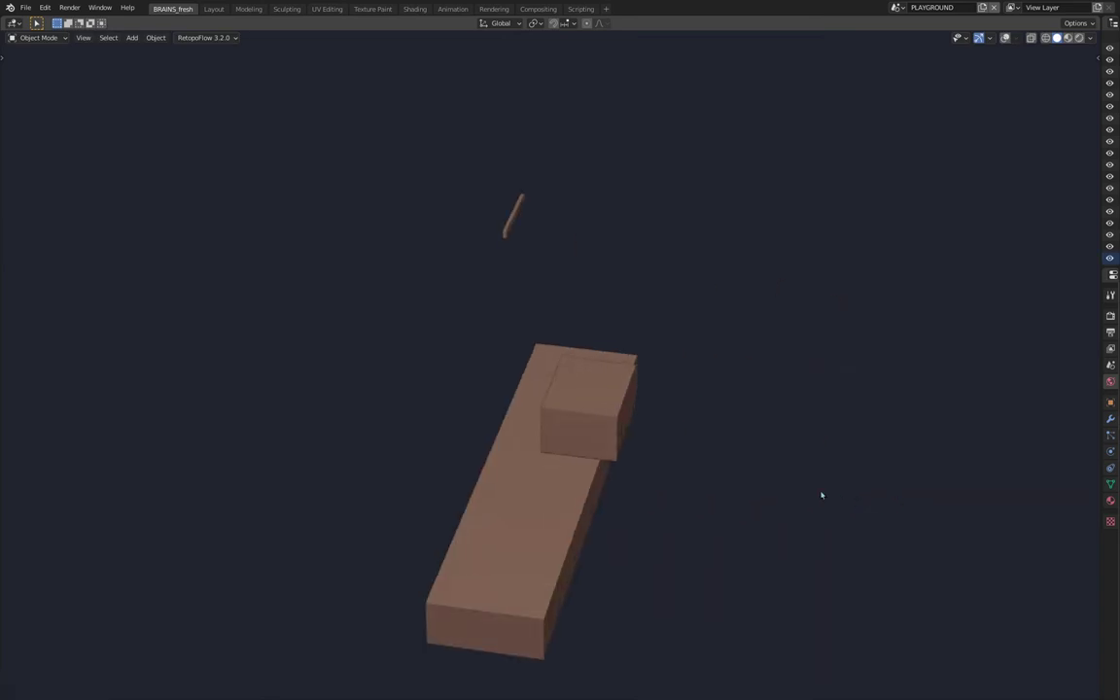
middle_drag(725, 535, 682, 498)
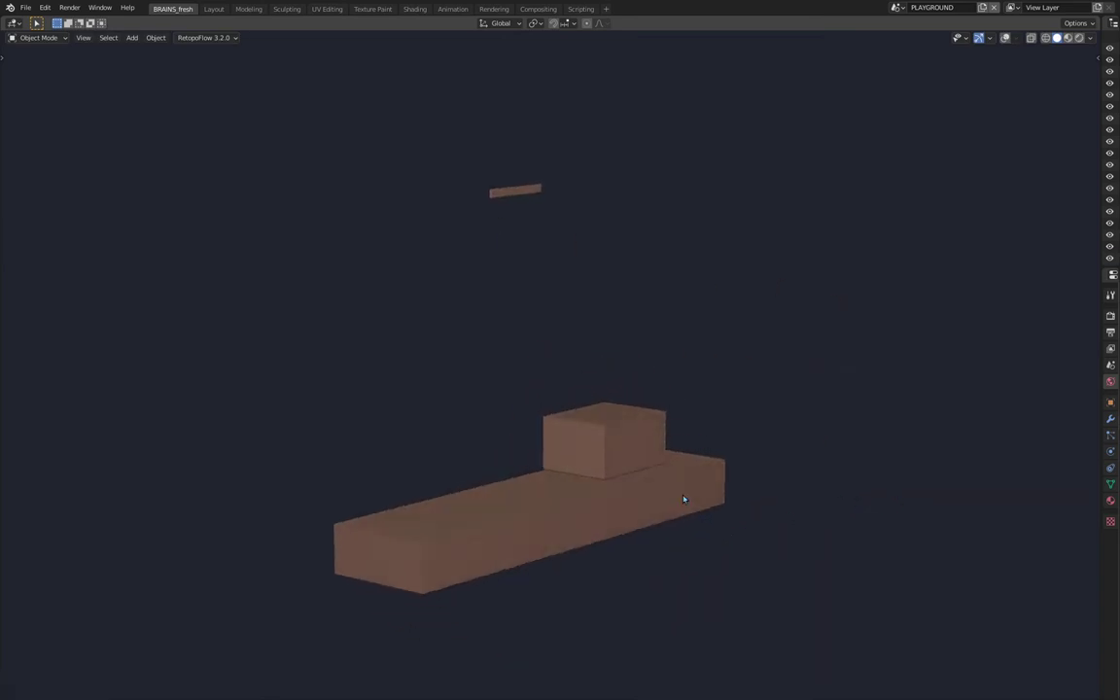
Change the viewport shading's single colour to a pale, nearly neutral tint and raise its brightness
click(1090, 37)
click(1029, 128)
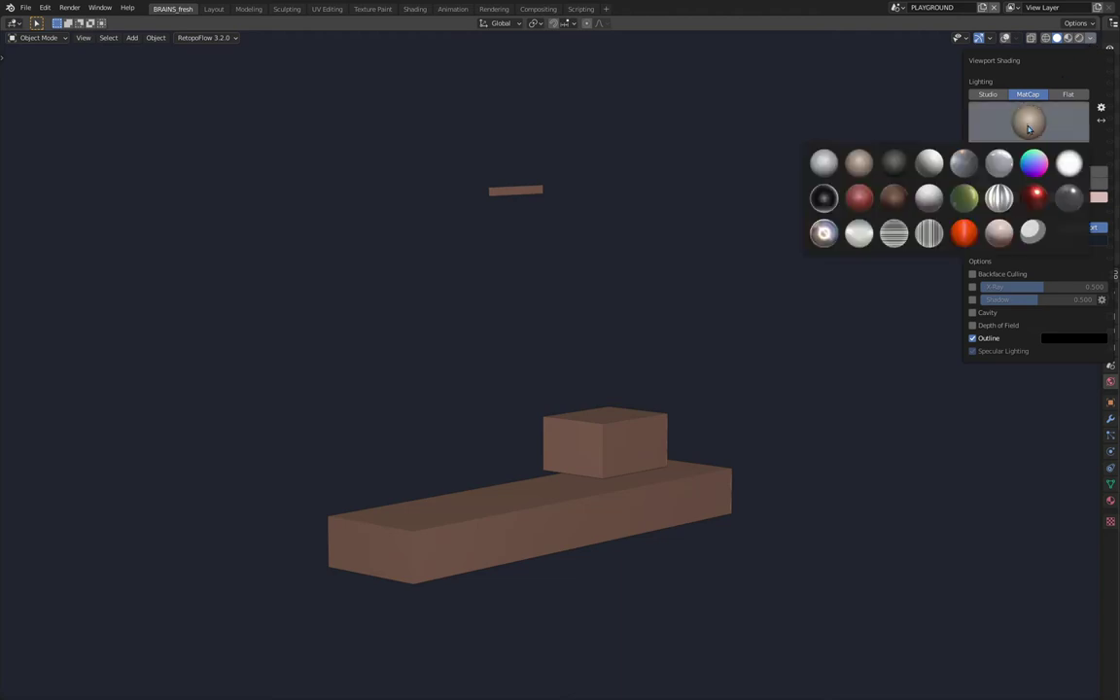
click(1090, 38)
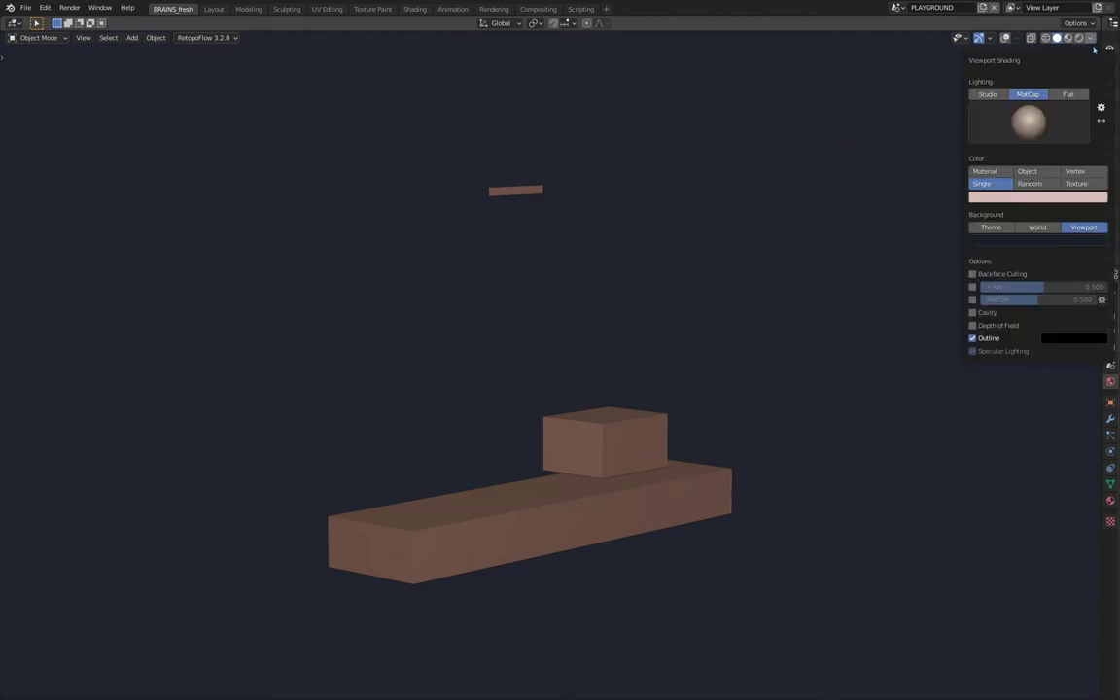
click(1000, 198)
drag(1049, 94, 1046, 88)
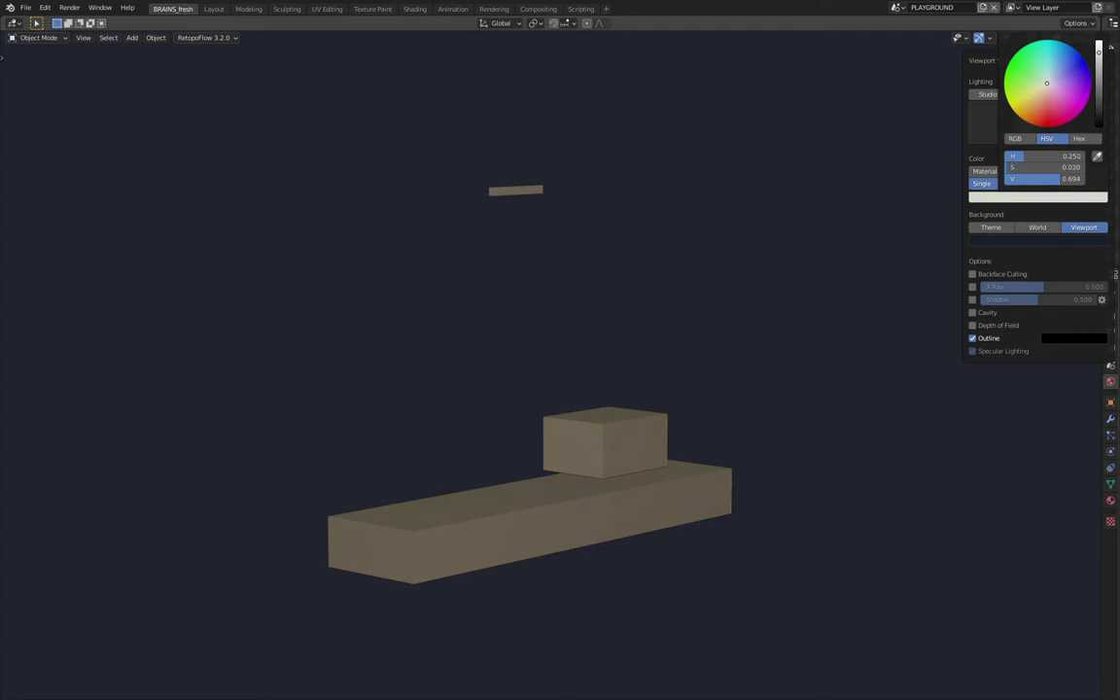
drag(1097, 52, 1098, 43)
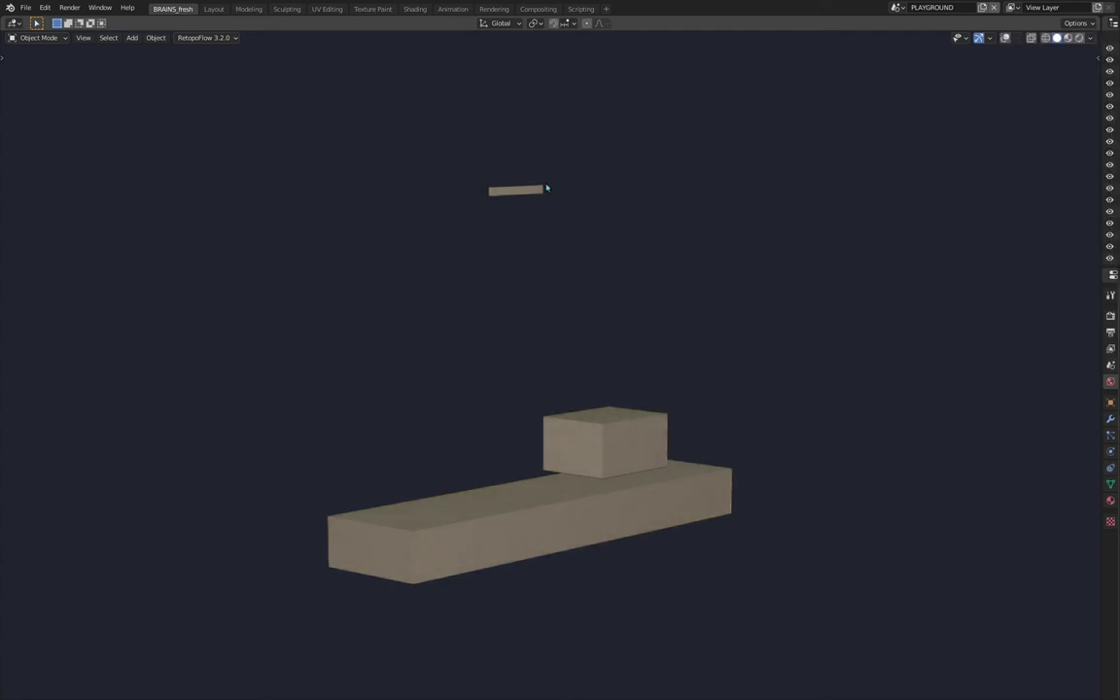
Spread the pieces apart by moving the thin stick and the box along X away from the long beam
mouse_move(491, 271)
middle_down()
mouse_move(452, 322)
mouse_move(555, 315)
mouse_move(530, 252)
mouse_move(486, 260)
middle_up()
drag(482, 190, 587, 272)
key(g)
key(x)
click(842, 266)
click(584, 417)
key(g)
key(x)
click(752, 390)
Move the box along Y to bring it alongside the long beam
scroll(605, 491, up, 3)
middle_drag(605, 492, 684, 520)
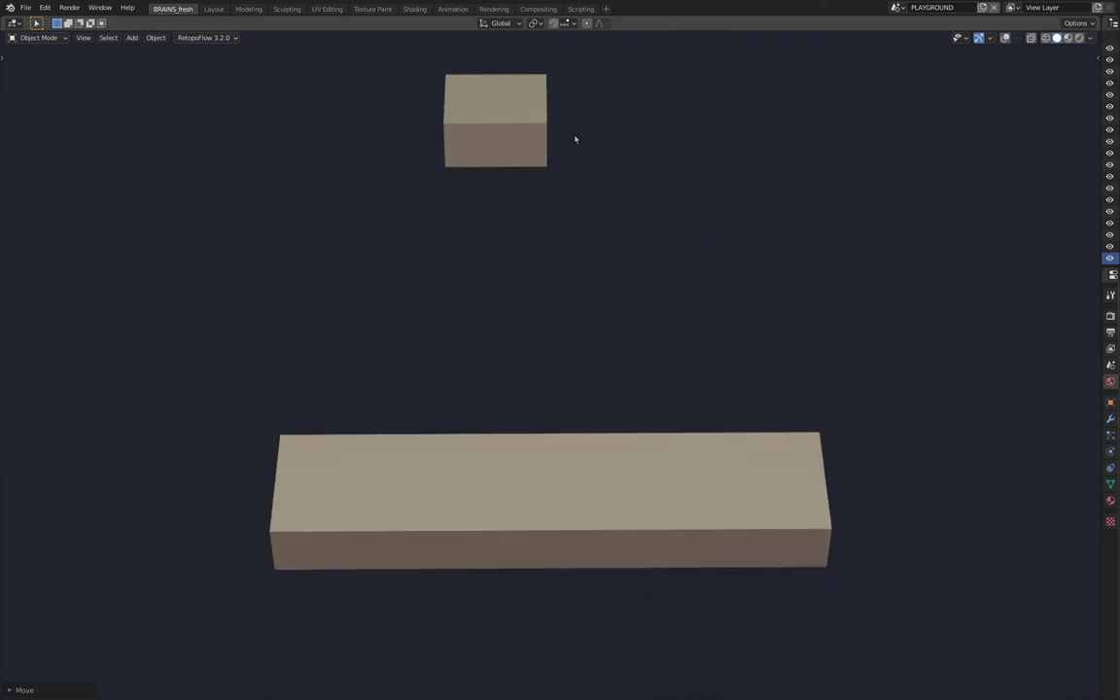
middle_drag(542, 127, 583, 350)
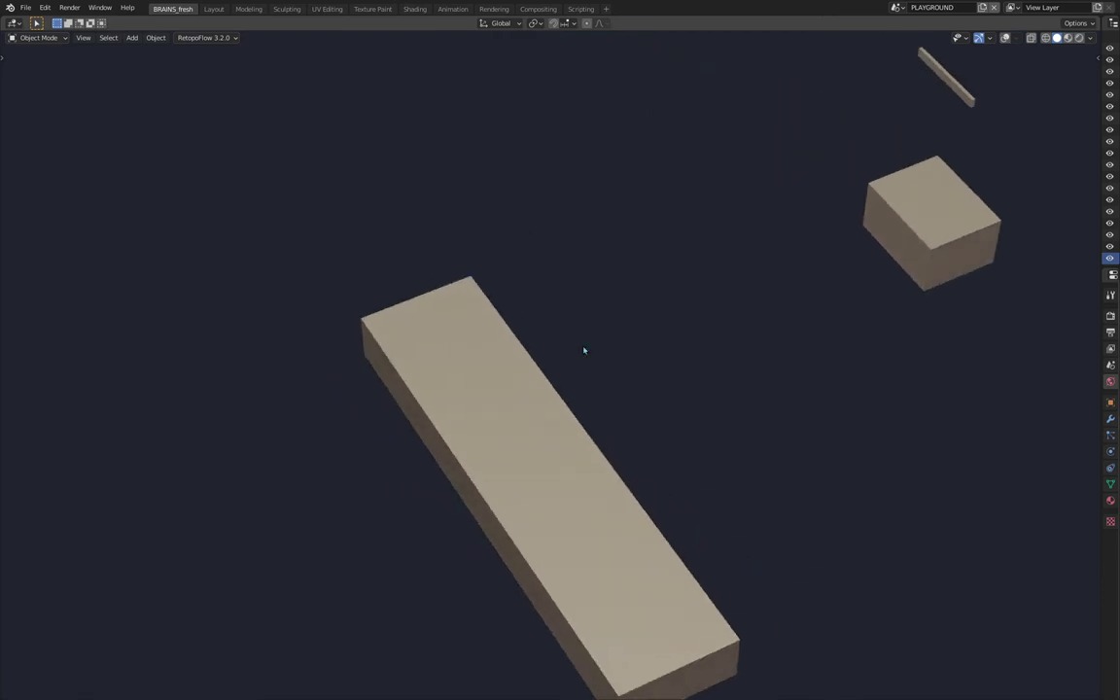
key(g)
key(y)
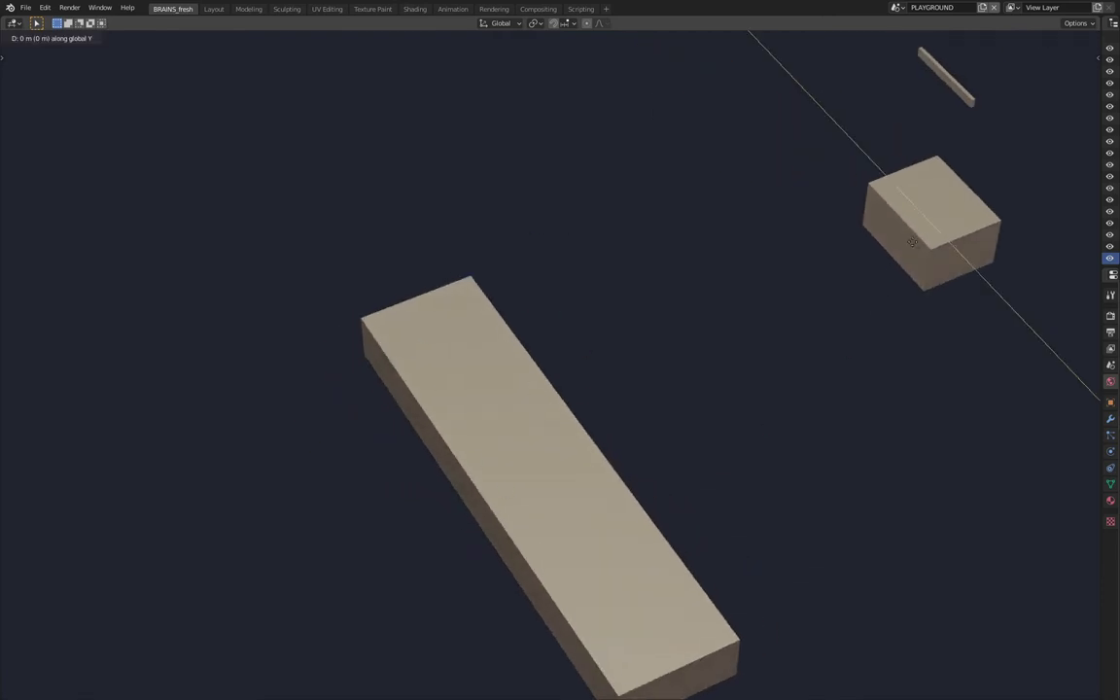
click(702, 352)
Move the thin stick about 34 m along Y, well away from the long beam and box
middle_drag(702, 352, 536, 329)
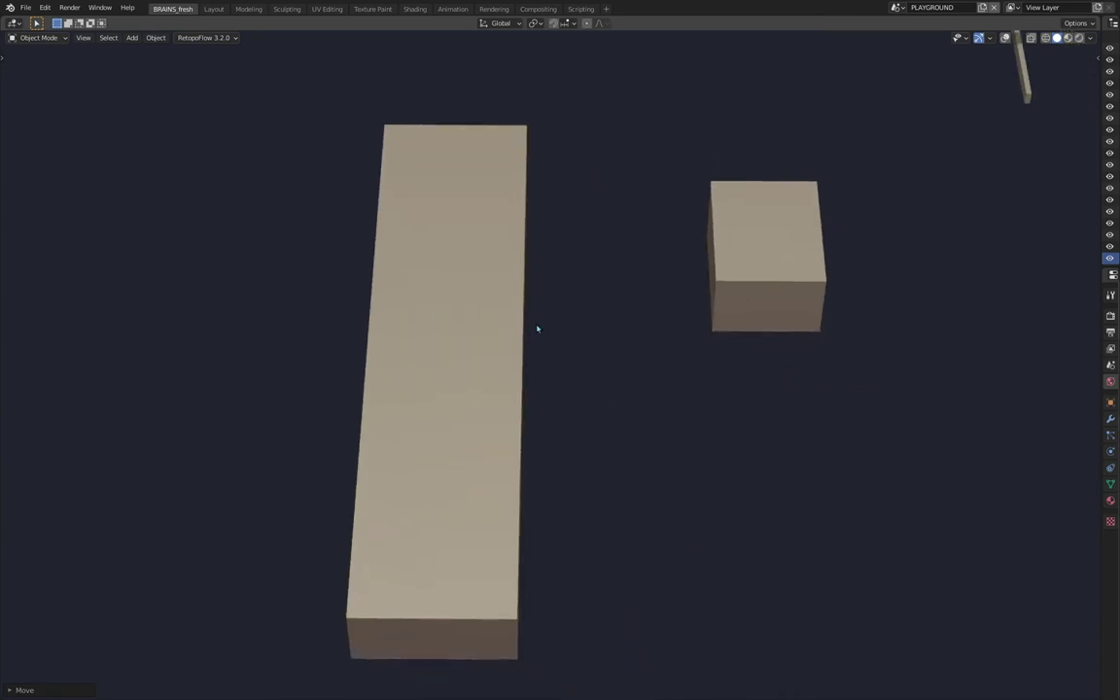
click(1027, 65)
key(g)
key(y)
click(123, 58)
right_click(91, 222)
scroll(757, 277, down, 4)
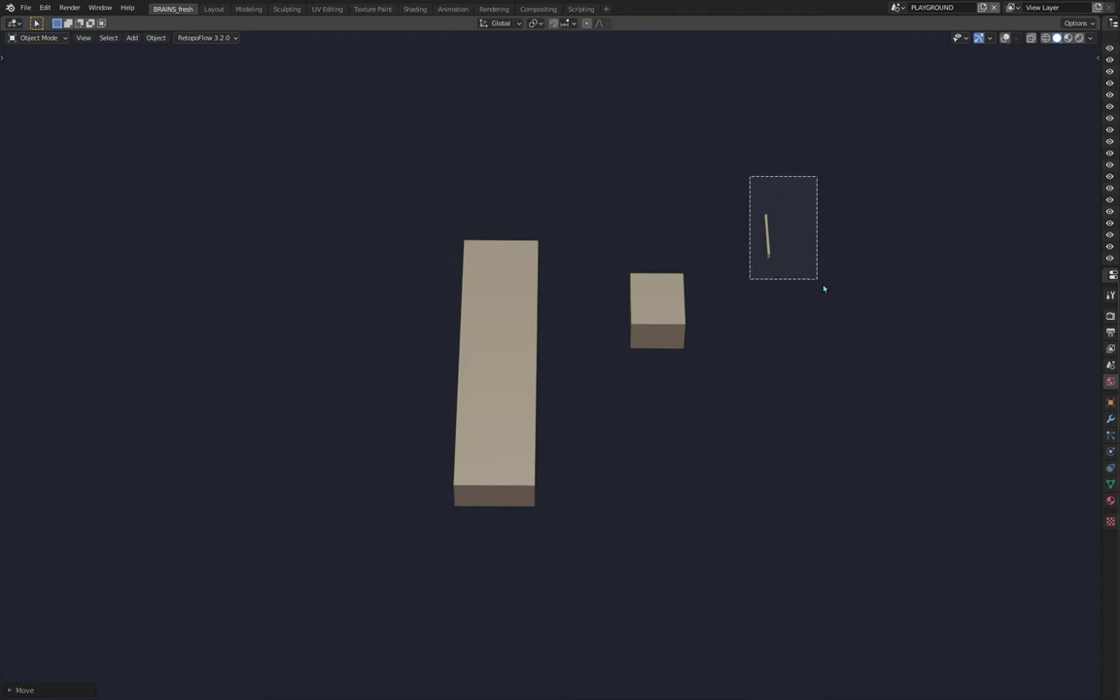
key(g)
key(x)
key(y)
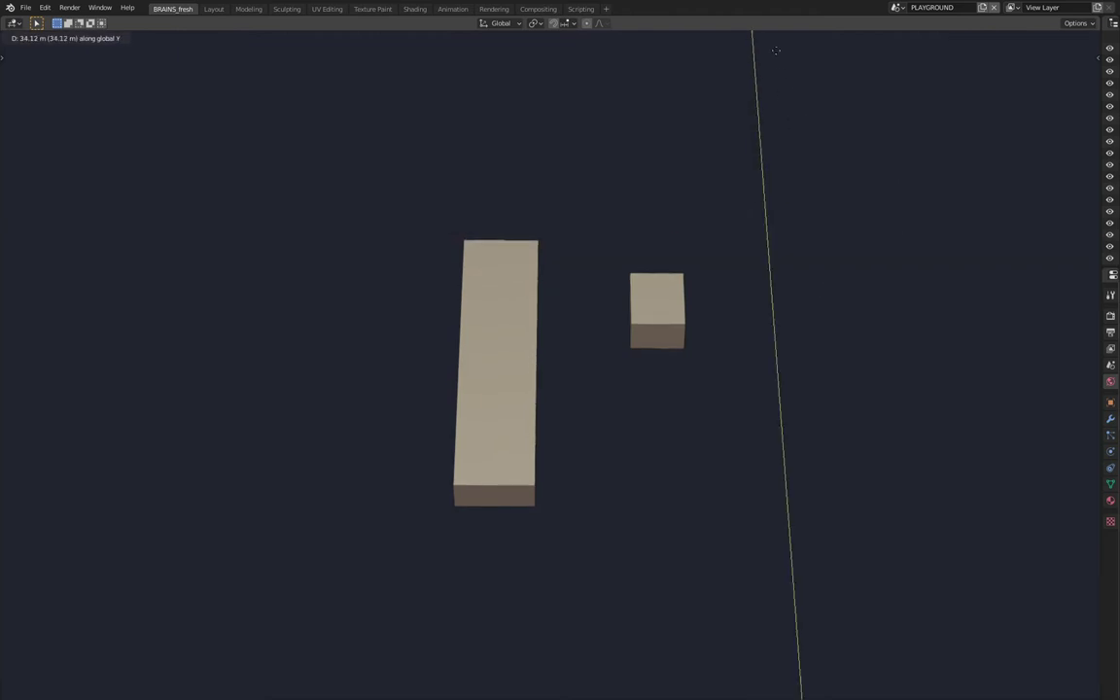
click(775, 52)
Move the box freely against the side of the long beam at its near end
scroll(685, 305, up, 2)
middle_drag(491, 456, 766, 421)
key(KP_7)
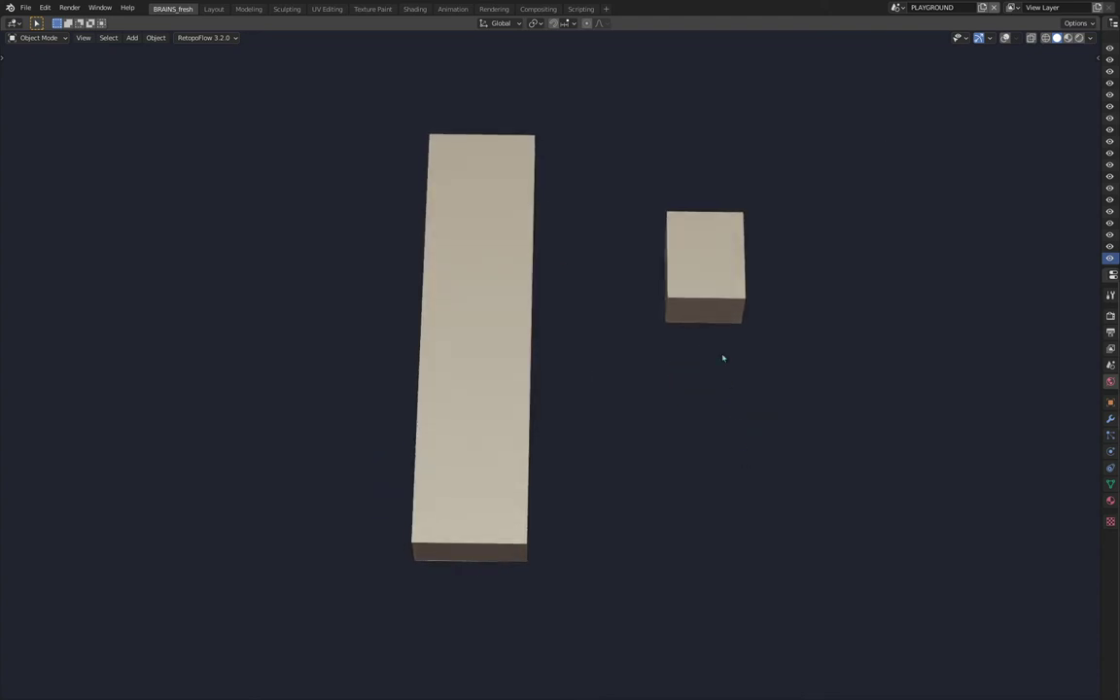
key(g)
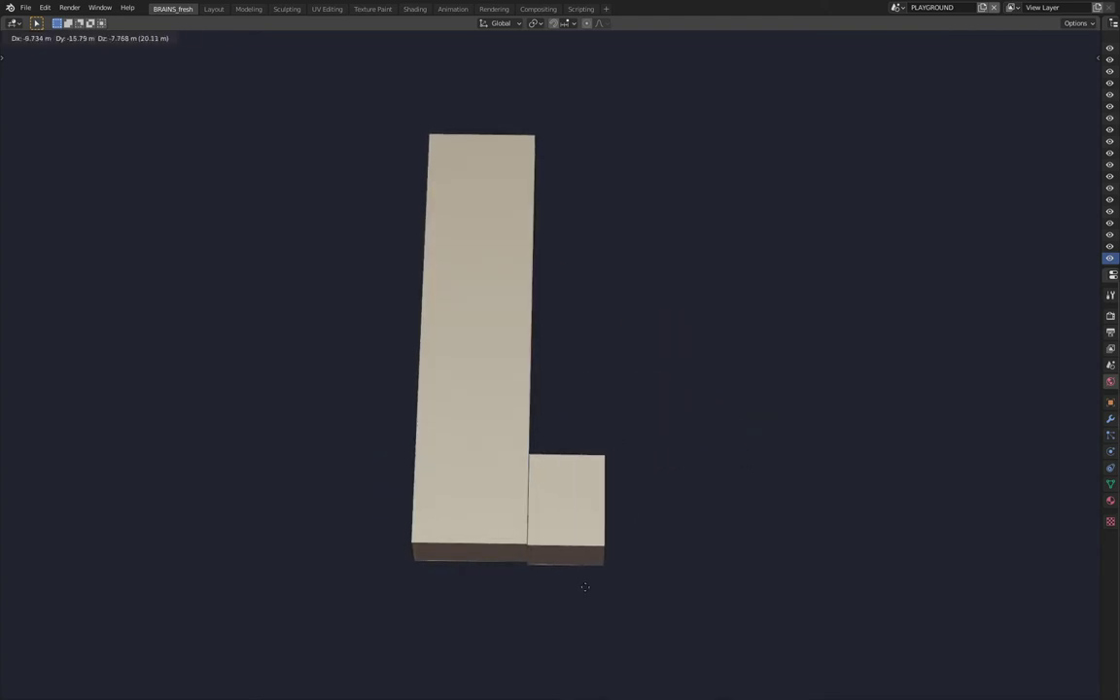
click(586, 582)
middle_drag(604, 563, 579, 507)
Adjust the box along Z, Y and X so it overlaps the near corner of the long beam
key(g)
key(z)
click(528, 447)
key(g)
key(y)
click(488, 491)
key(g)
key(z)
click(556, 419)
key(g)
key(x)
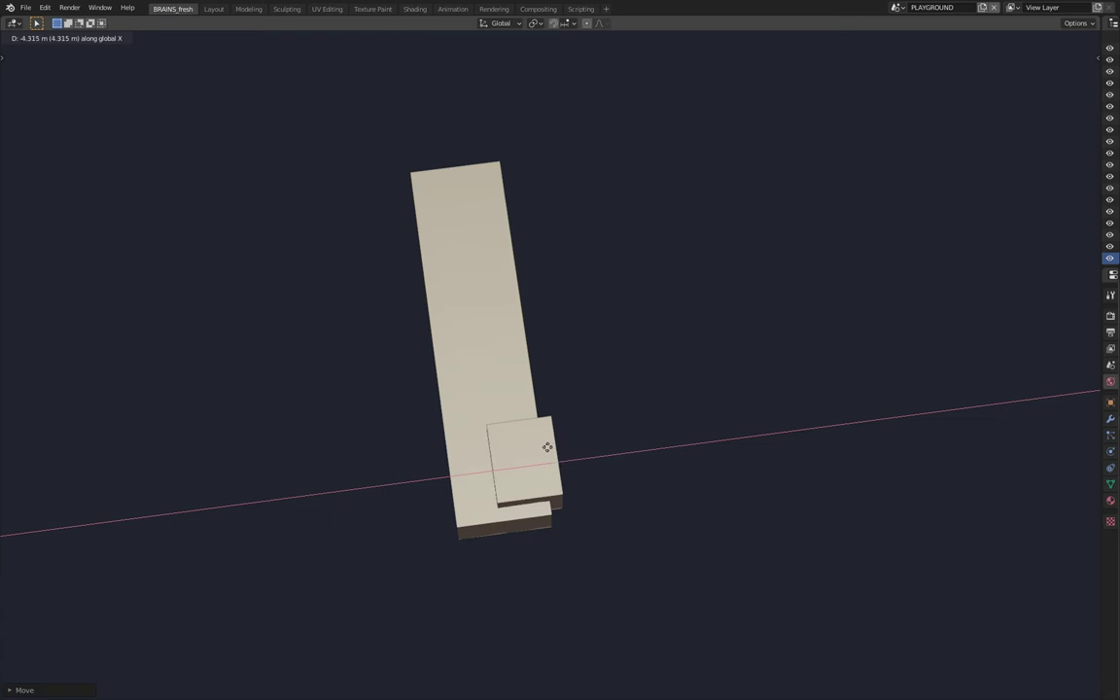
click(547, 453)
Adjust the box's height along Z so it interlocks with the beam's corner, and inspect the joint from several angles
middle_drag(598, 455, 506, 448)
key(g)
key(z)
click(537, 453)
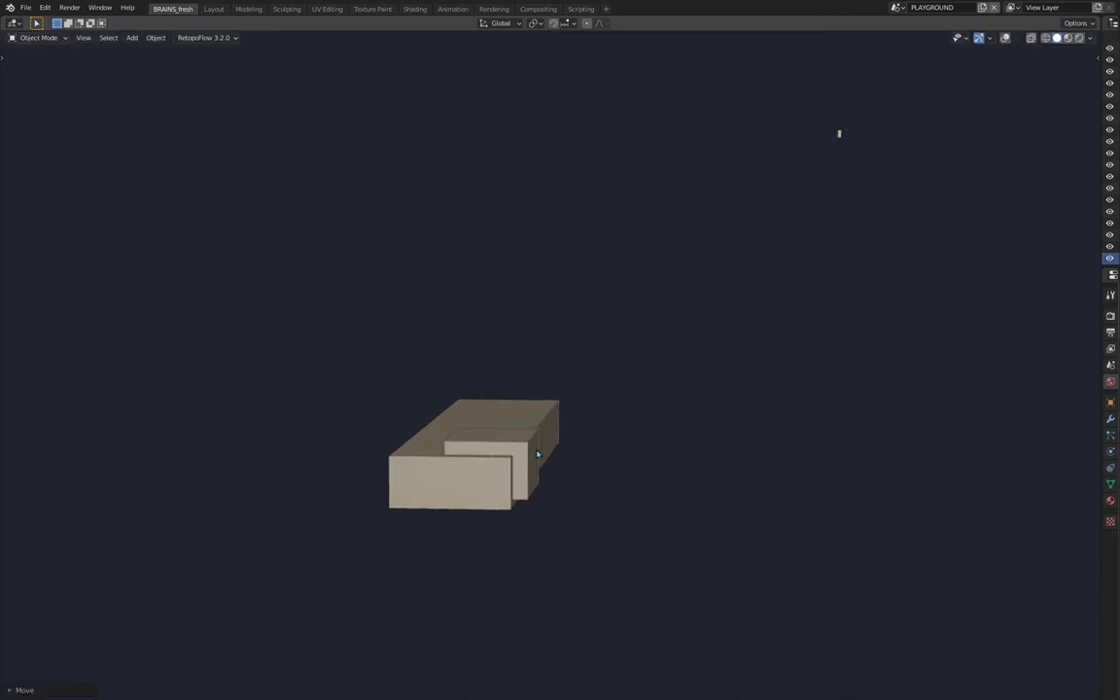
middle_drag(544, 483, 546, 539)
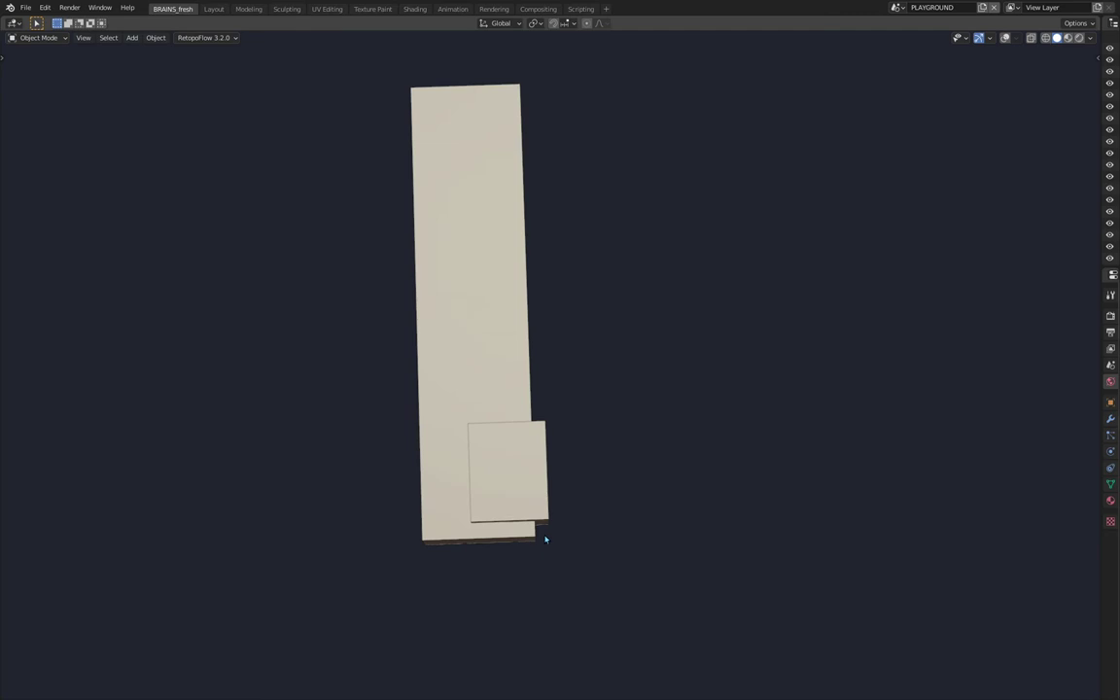
mouse_move(533, 452)
middle_down()
mouse_move(540, 537)
mouse_move(543, 474)
middle_up()
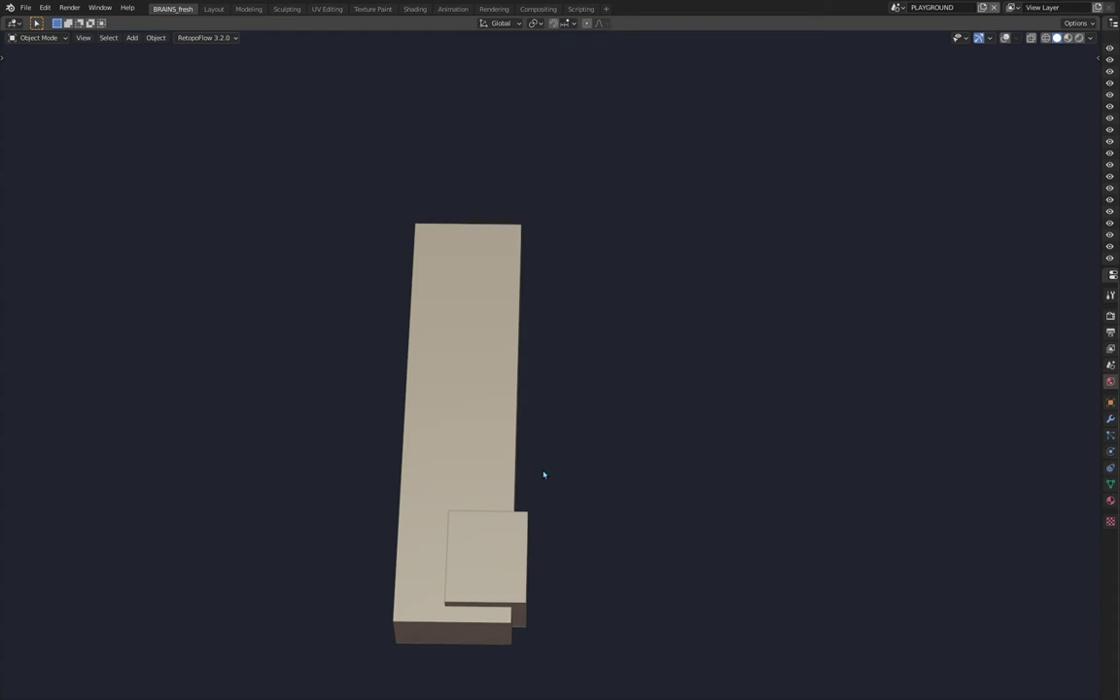
middle_drag(440, 391, 592, 465)
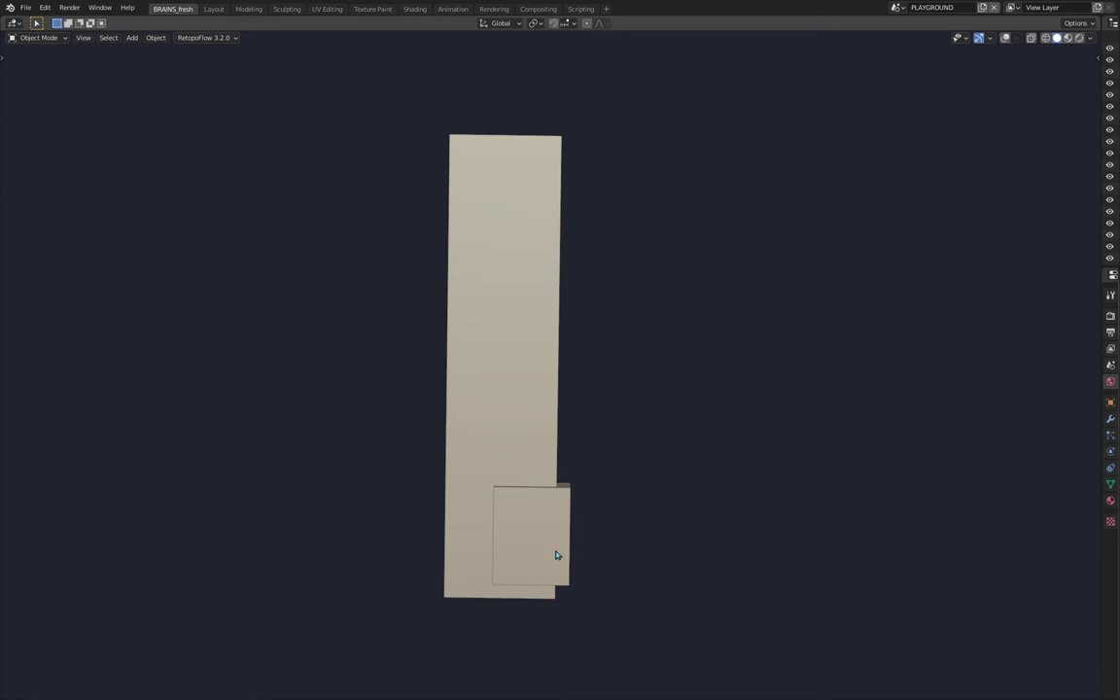
Lift the box onto the beam near one end and adjust it along Z to rest on the top face
middle_drag(556, 556, 612, 516)
key(g)
right_click(573, 471)
click(643, 485)
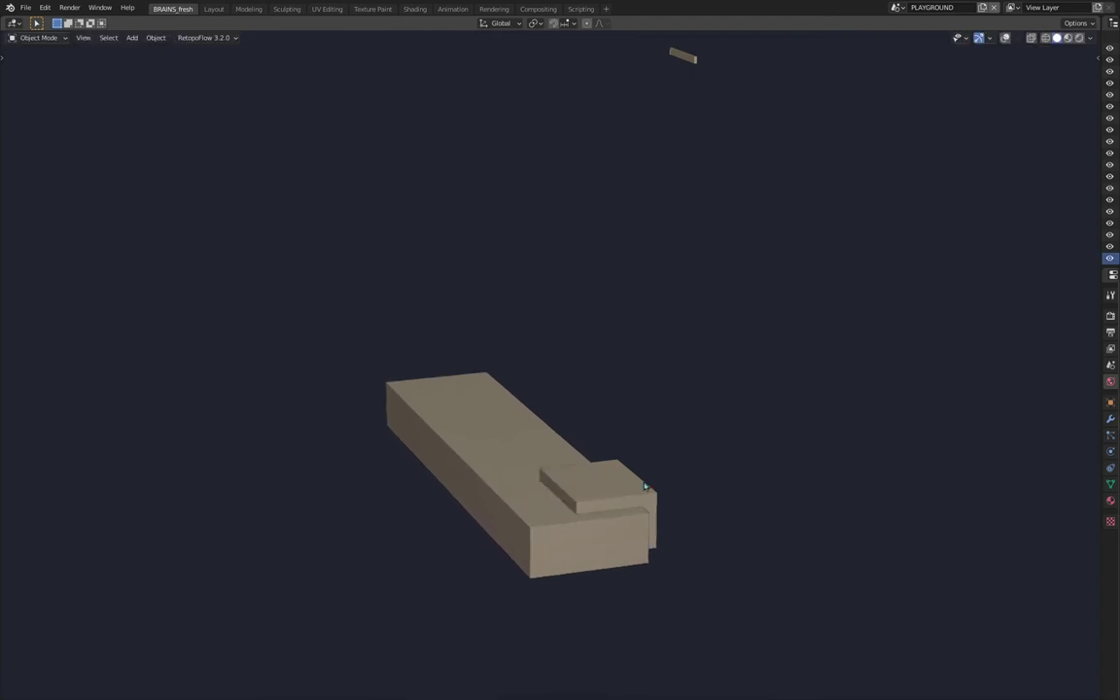
key(g)
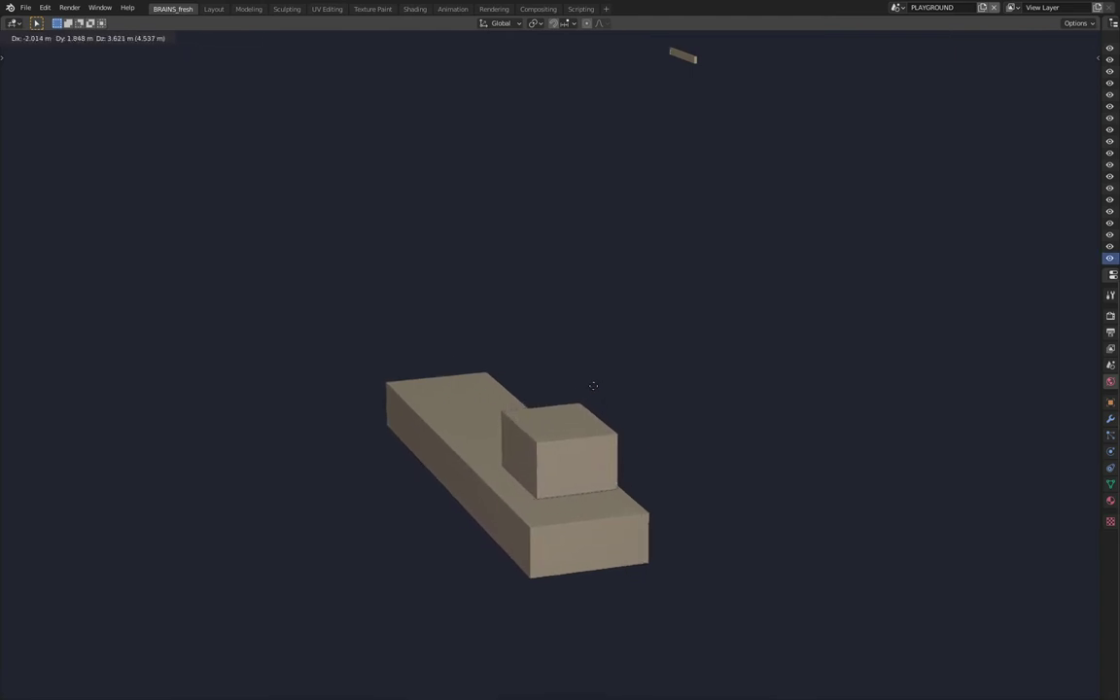
click(592, 431)
middle_drag(592, 431, 415, 388)
key(g)
click(425, 390)
key(g)
key(z)
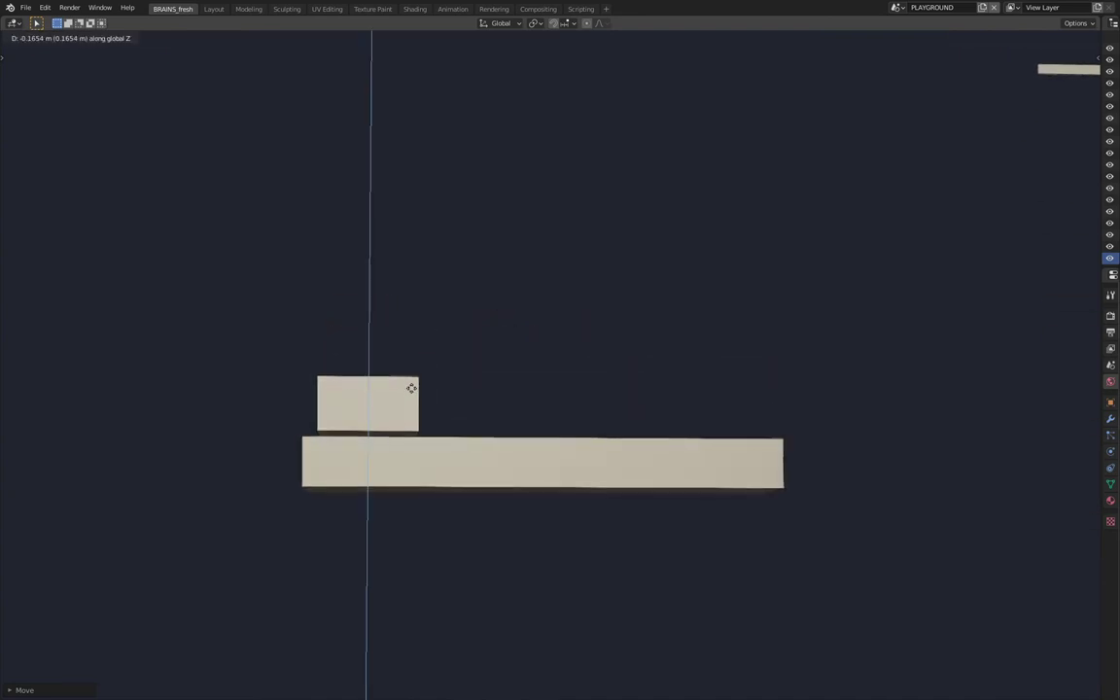
click(413, 396)
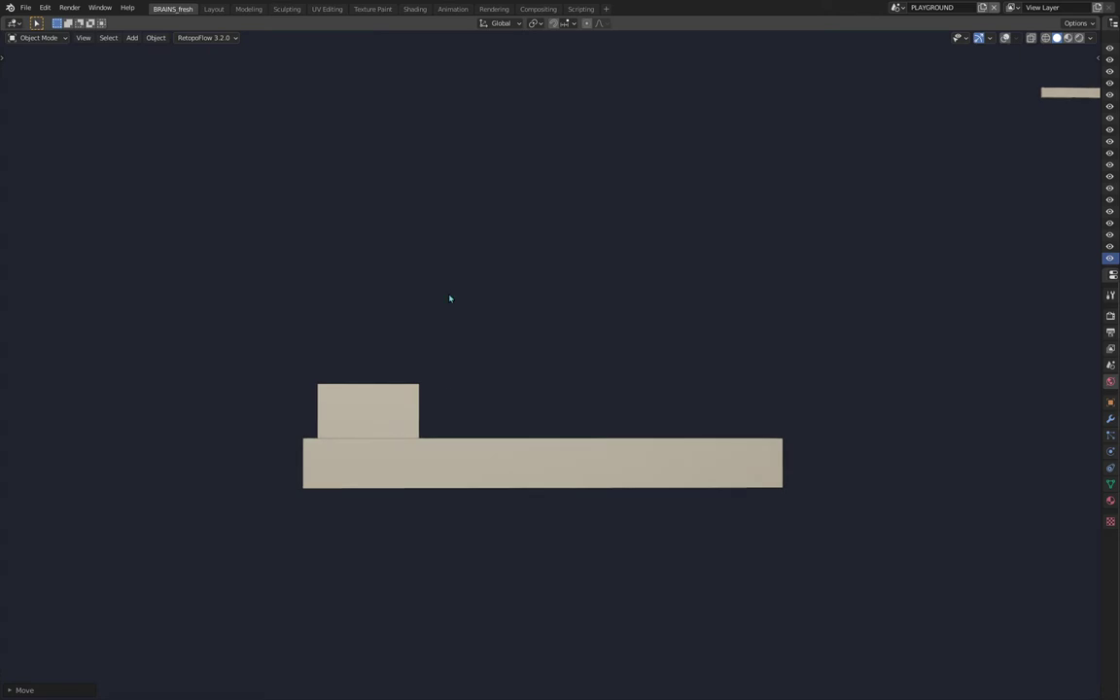
Shift the box slightly along Y toward the beam's middle and sink it along Z into the beam
key(g)
key(y)
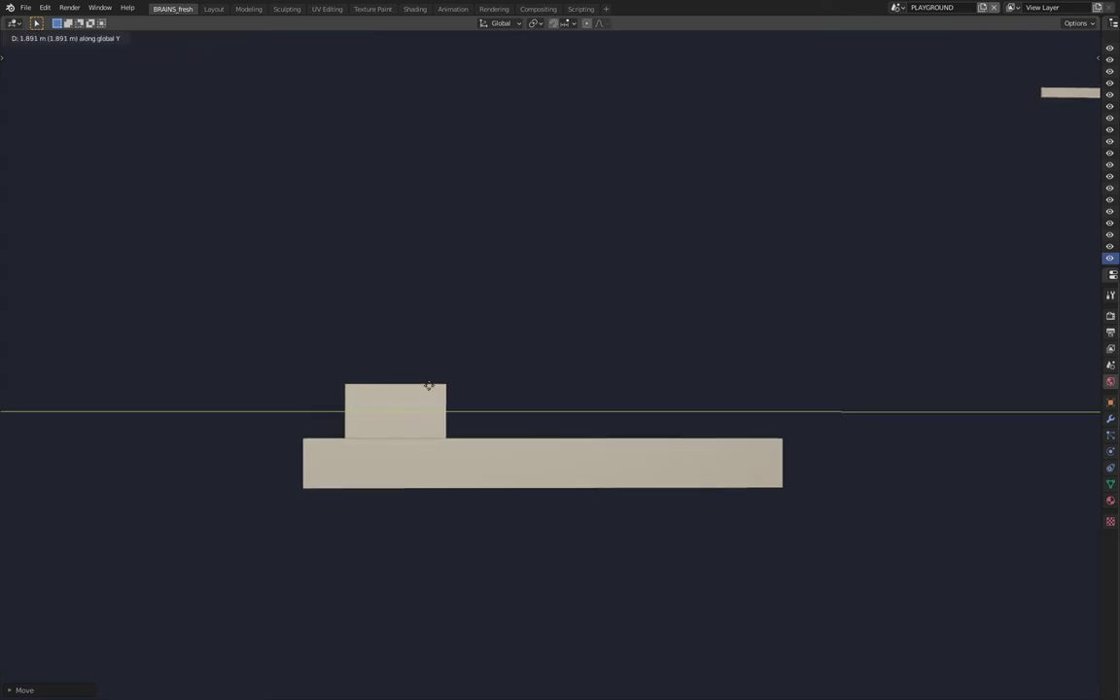
click(416, 391)
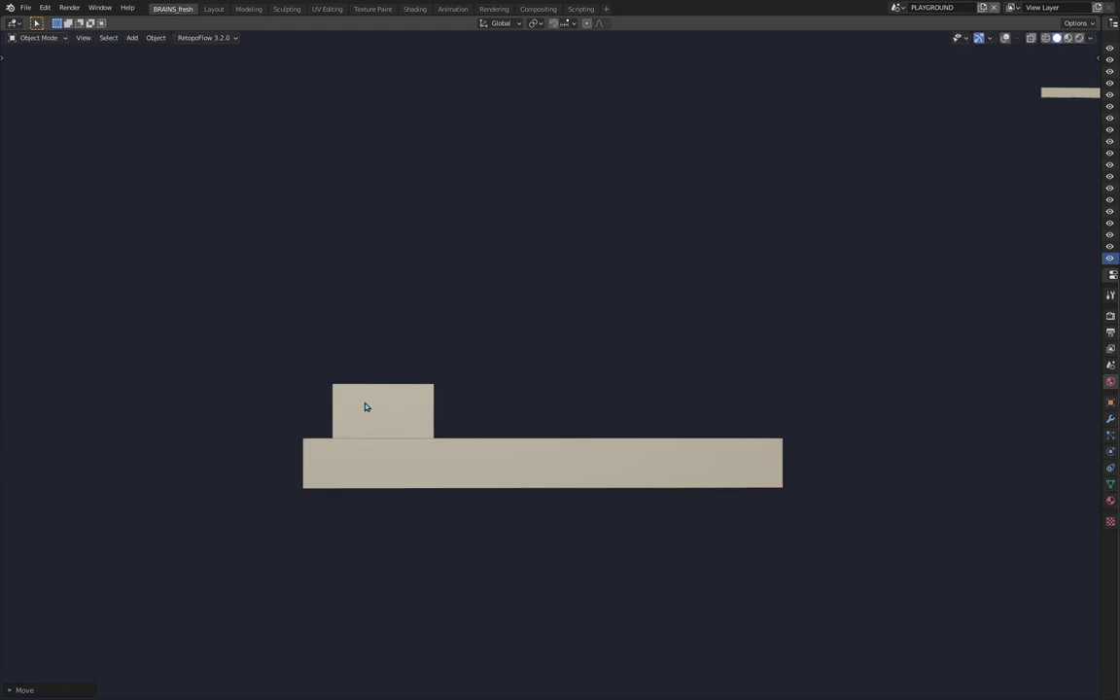
middle_drag(407, 456, 446, 435)
key(g)
key(z)
click(413, 488)
key(KP_1)
key(g)
key(z)
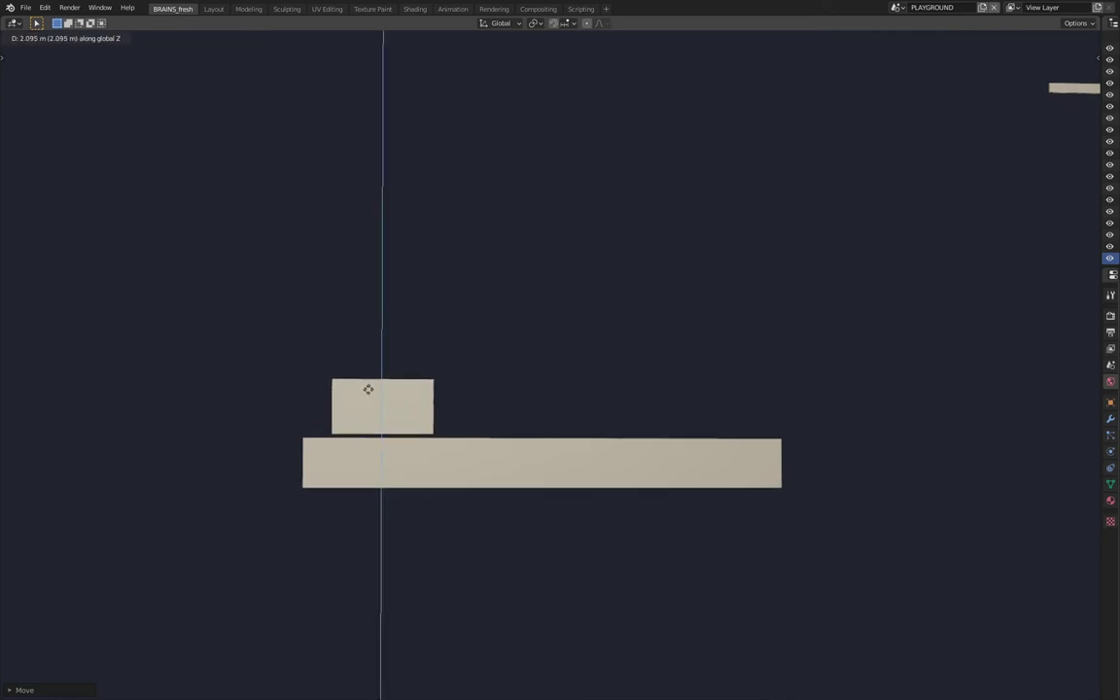
right_click(369, 399)
Move the box partly past the beam's near end and view the arrangement from other angles
key(g)
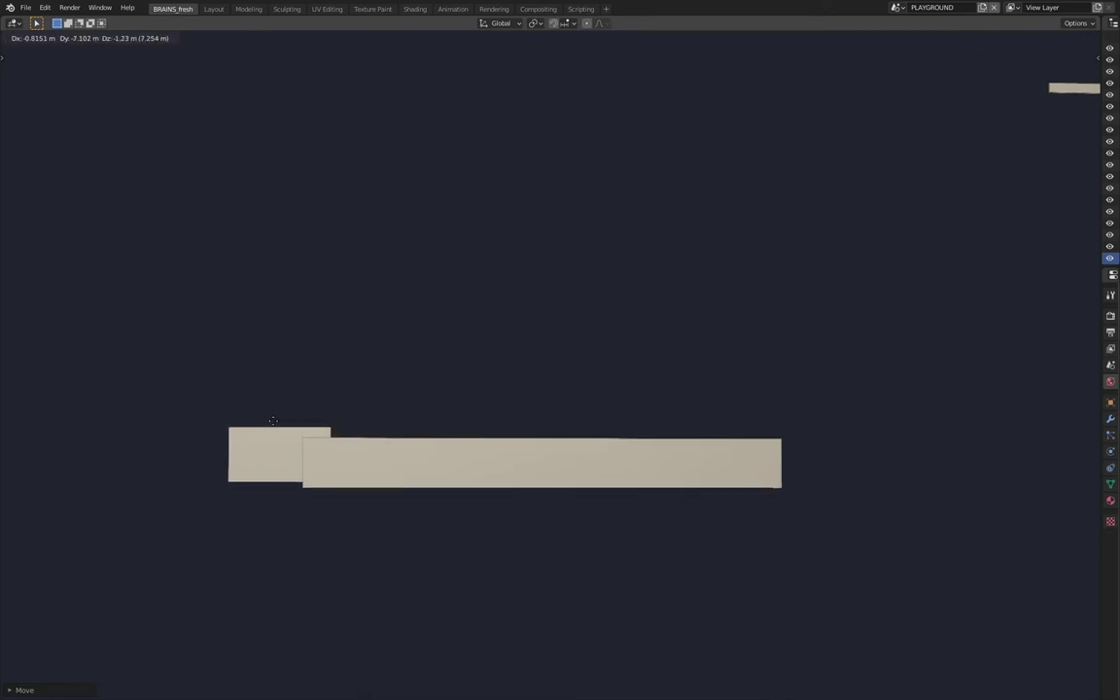
click(264, 411)
middle_drag(420, 482, 697, 580)
middle_drag(811, 502, 319, 380)
Move the box to the opposite end of the beam and embed it partway into the top face
key(g)
click(791, 337)
middle_drag(809, 438, 789, 370)
key(g)
key(z)
key(Escape)
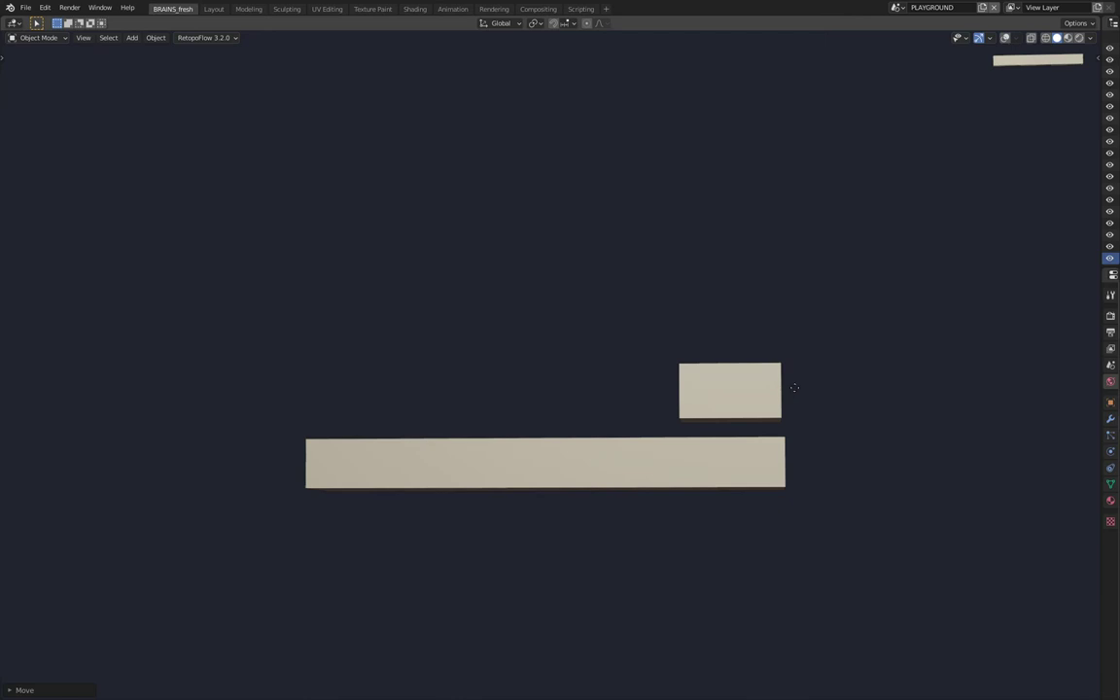
key(g)
click(718, 446)
middle_drag(718, 446, 697, 558)
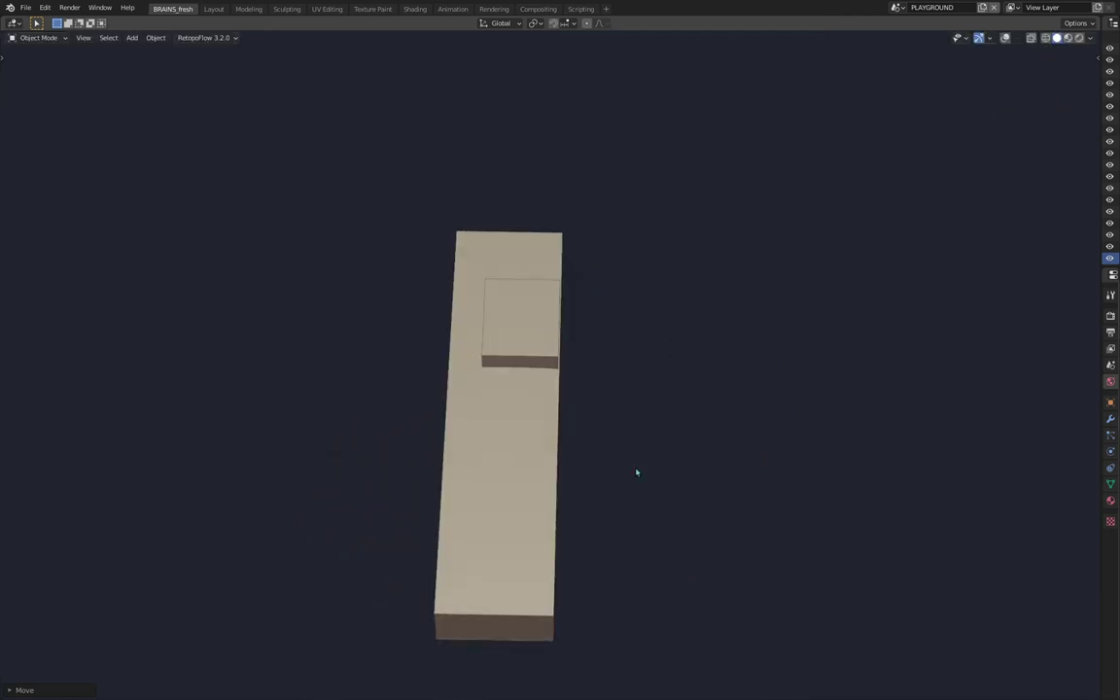
Rotate the box 90° about X to stand it upright, and raise it along Z above the beam
text(rx90)
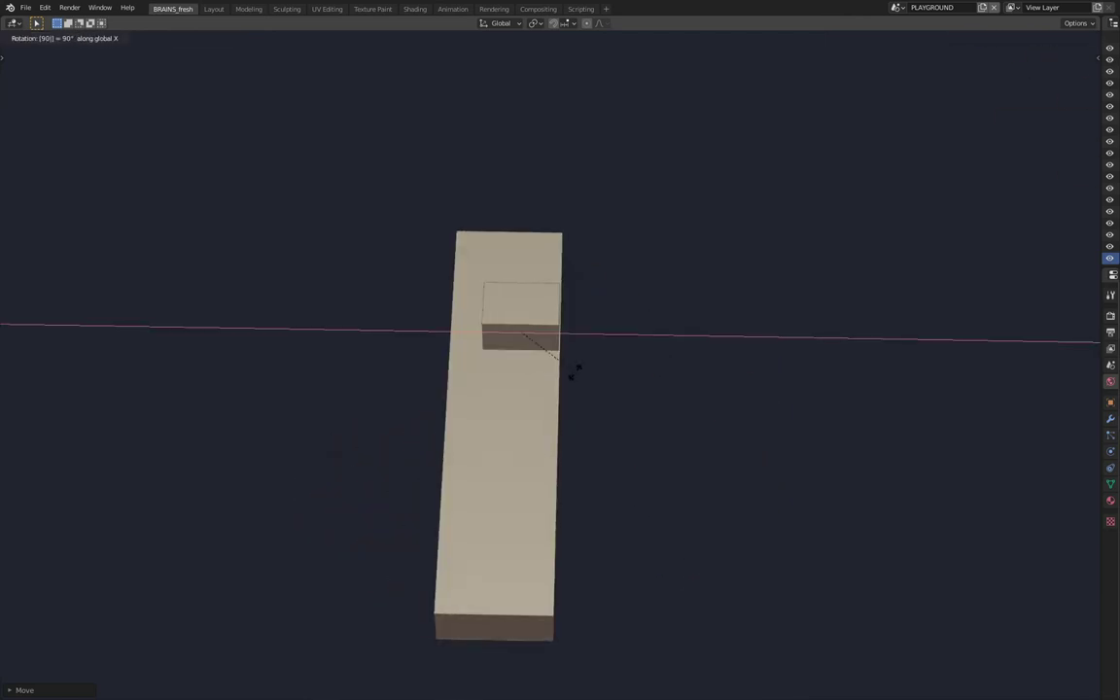
key(Return)
middle_drag(579, 374, 550, 306)
key(g)
key(z)
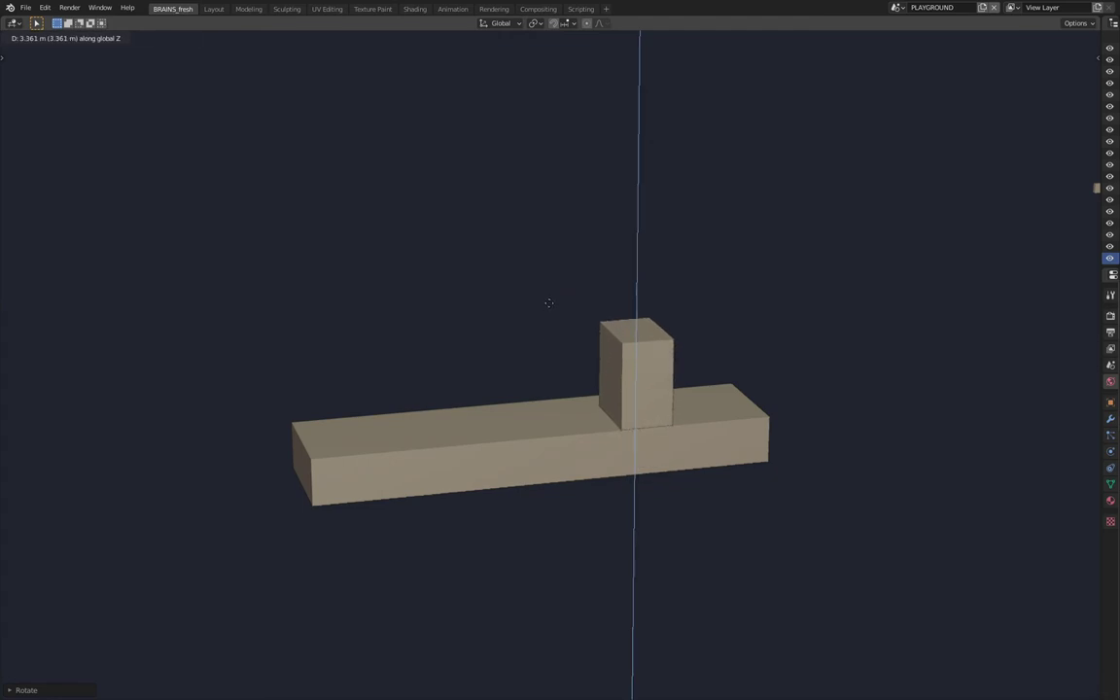
click(556, 296)
Move the upright box over the beam's far end so it projects past the end with their undersides level
middle_drag(589, 383, 536, 303)
key(g)
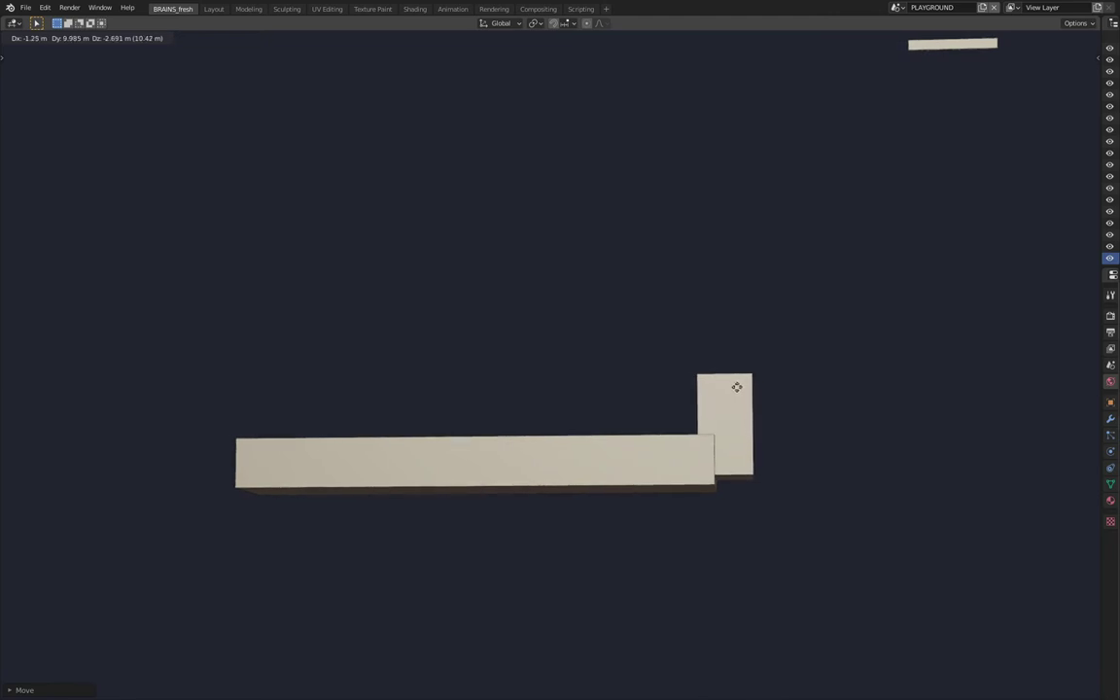
click(736, 387)
key(g)
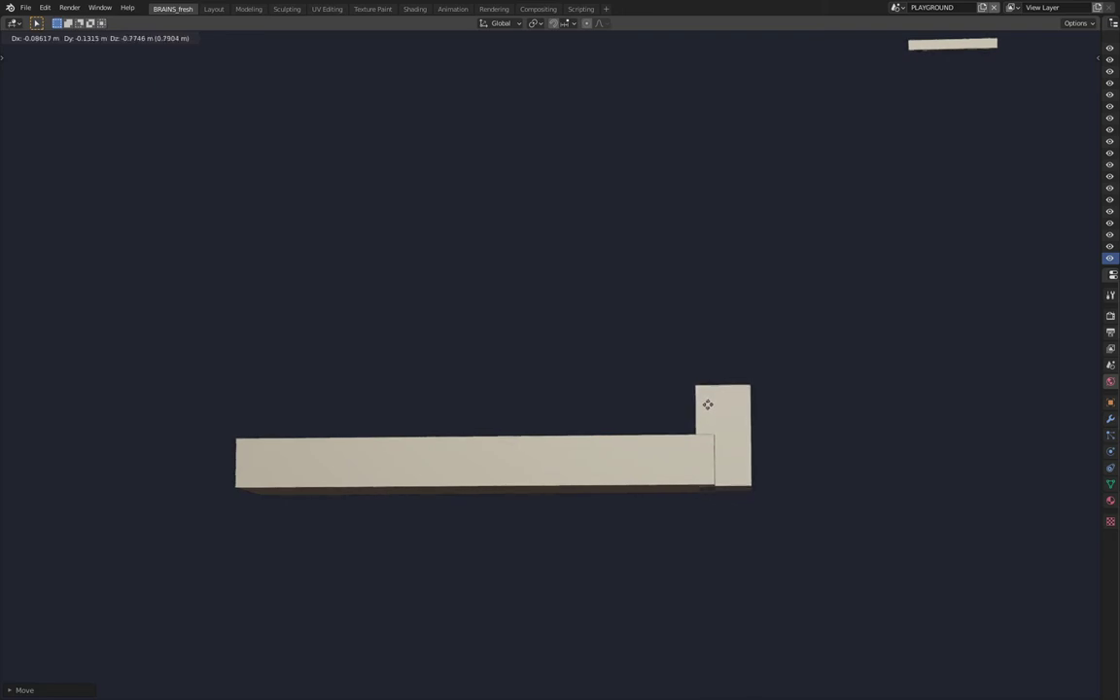
click(708, 405)
Shift the upright box along X to adjust where it intersects the beam's far end
middle_drag(665, 477, 720, 417)
middle_drag(393, 441, 475, 406)
key(g)
key(x)
click(494, 349)
middle_drag(525, 370, 720, 412)
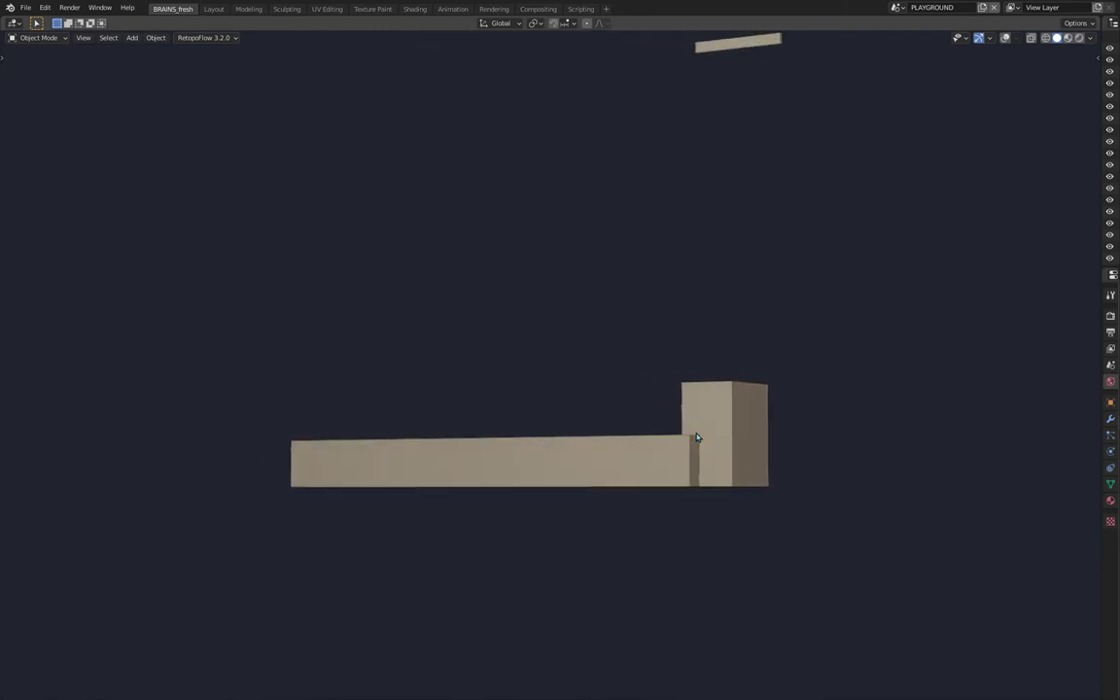
Raise the upright box along Z so its base sits above the beam's underside, and inspect the joint
key(g)
key(z)
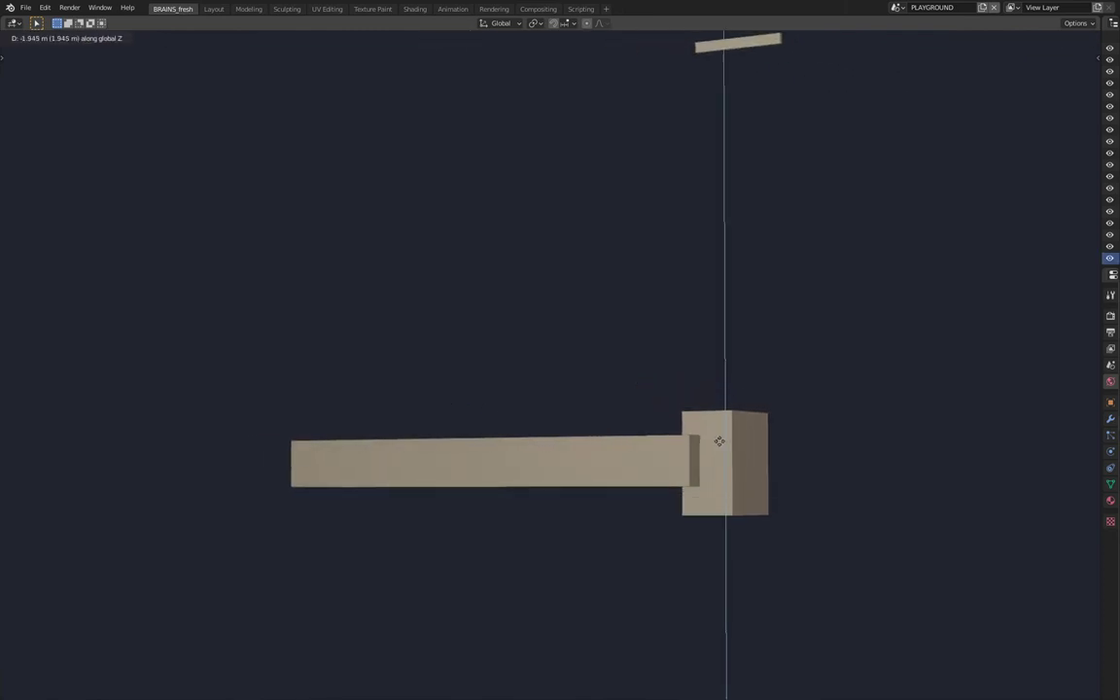
click(708, 411)
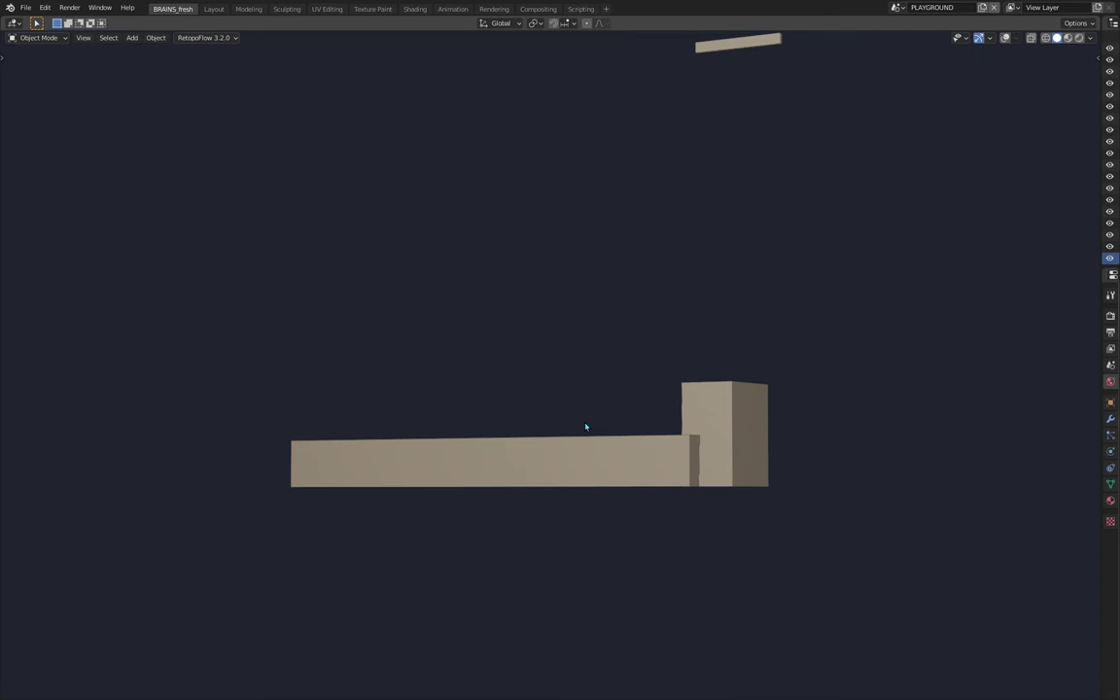
middle_drag(721, 394, 761, 390)
key(g)
key(z)
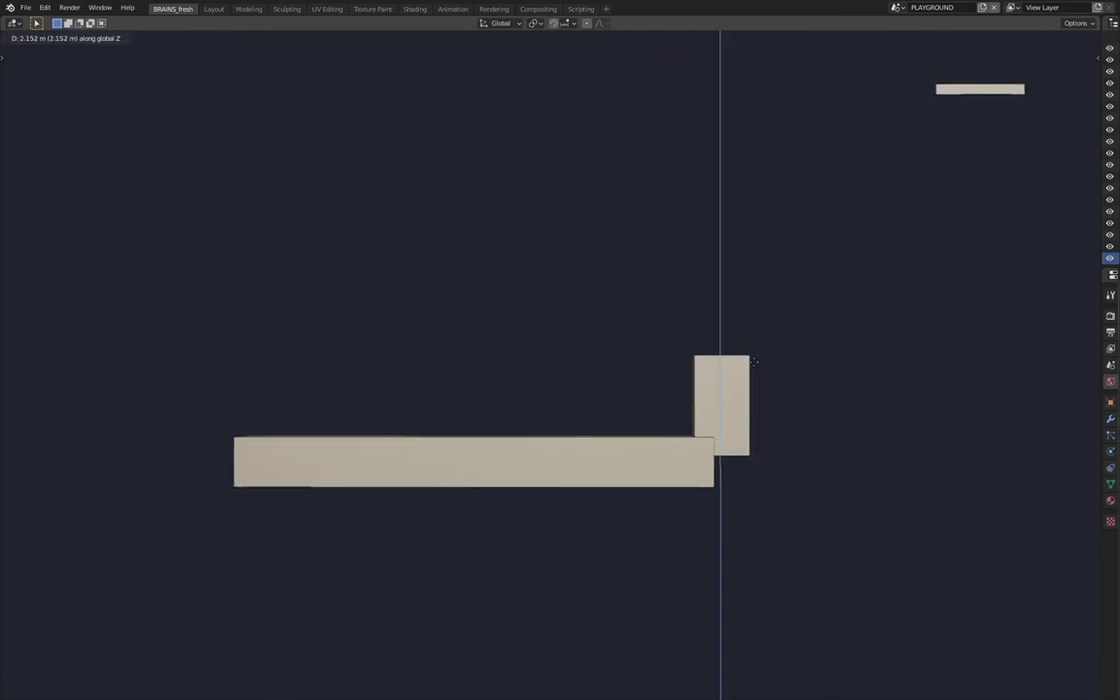
click(751, 370)
middle_drag(744, 380, 711, 431)
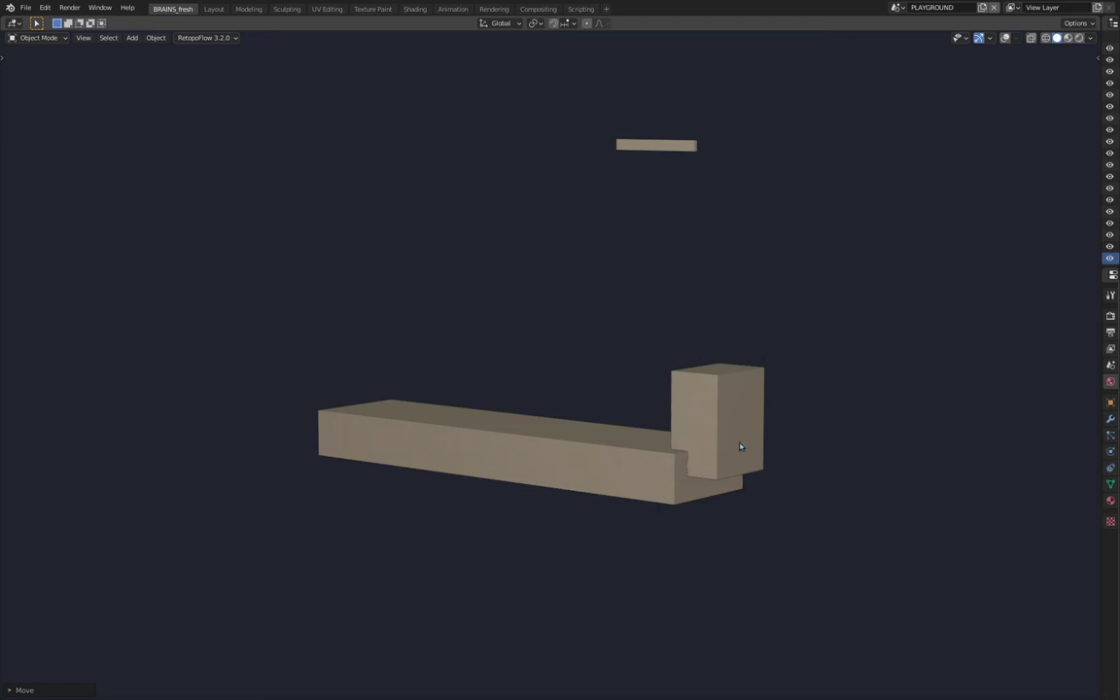
middle_drag(740, 446, 722, 439)
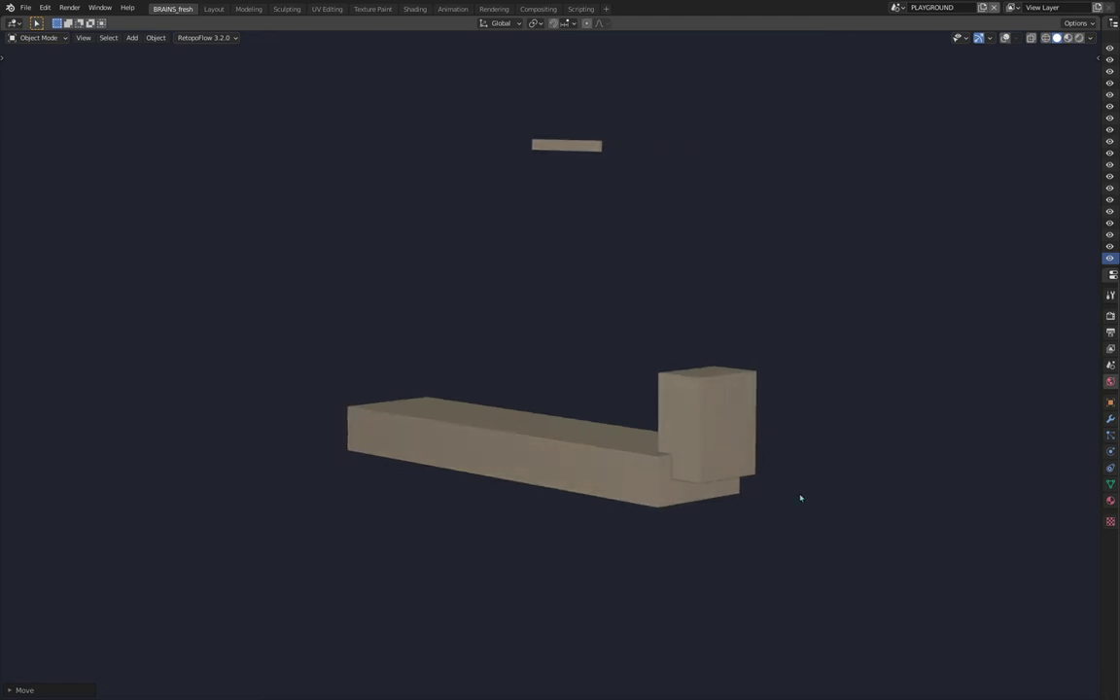
Lower the upright box along Z until its base is about level with the beam's underside
middle_drag(831, 542, 732, 435)
key(g)
right_click(710, 396)
key(g)
key(z)
click(716, 404)
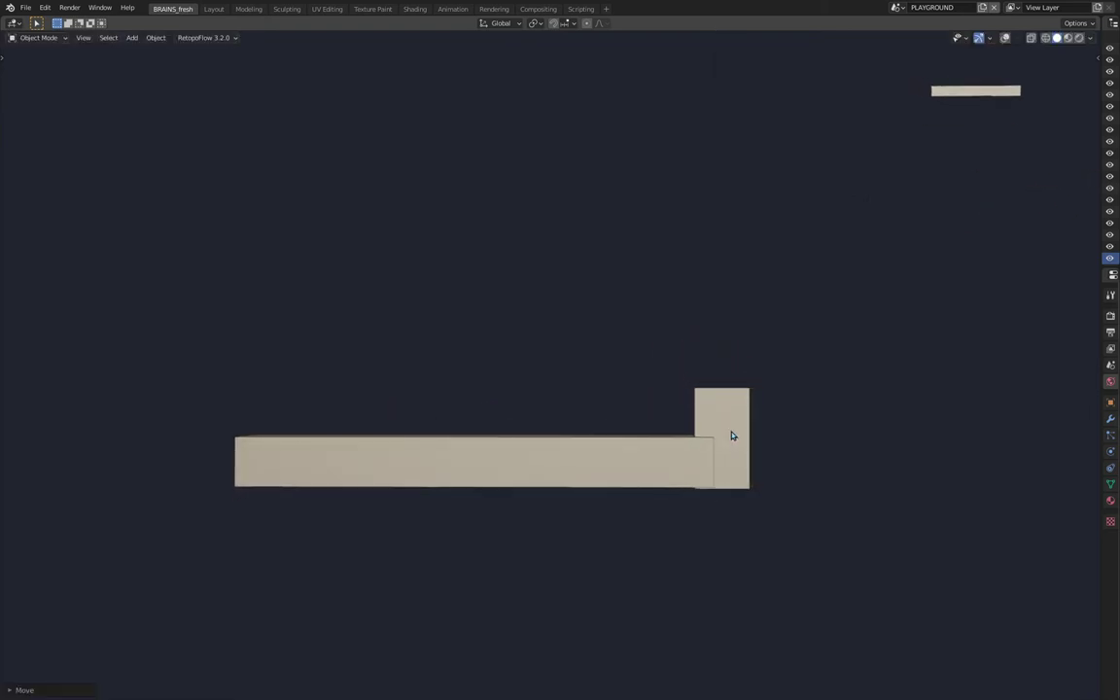
key(g)
key(z)
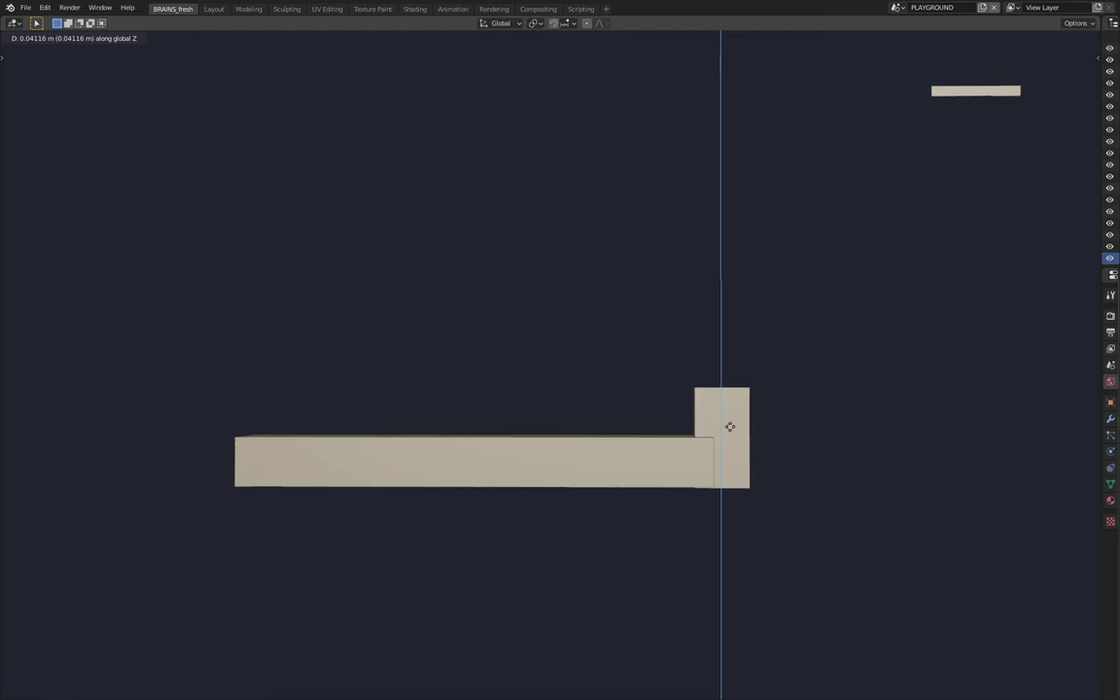
click(729, 426)
Shift the upright box along X so it projects beyond the beam's side at the far end
middle_drag(728, 425, 536, 360)
key(x)
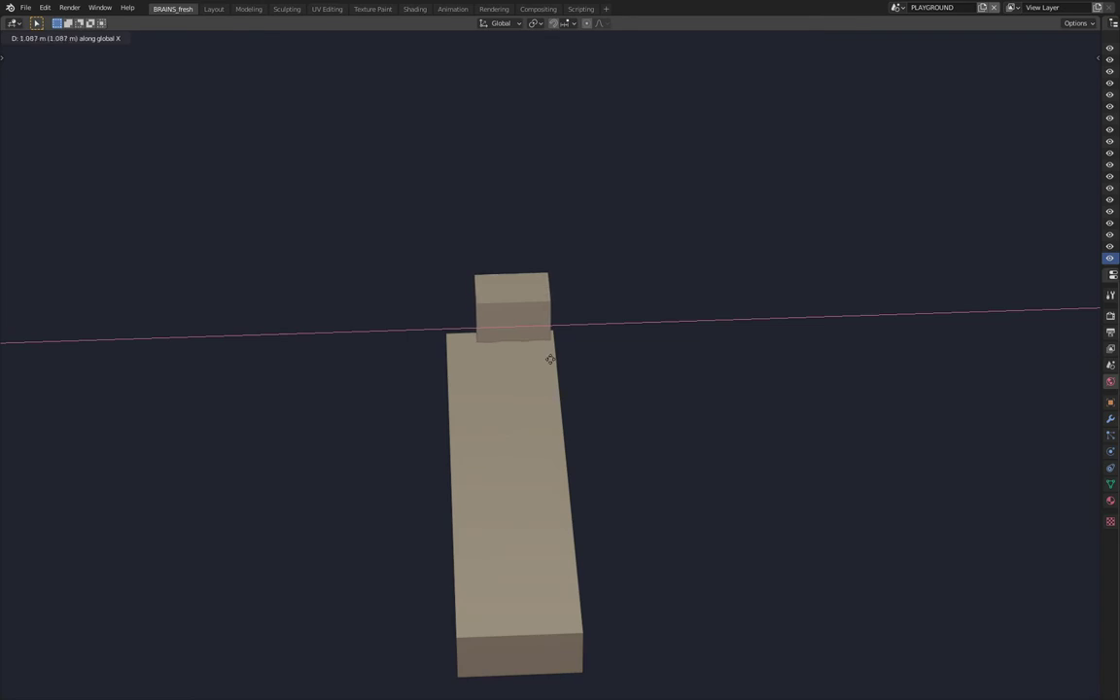
click(550, 359)
mouse_move(555, 369)
middle_down()
mouse_move(591, 407)
mouse_move(542, 417)
mouse_move(544, 375)
middle_up()
key(g)
key(x)
click(590, 276)
middle_drag(627, 430, 613, 528)
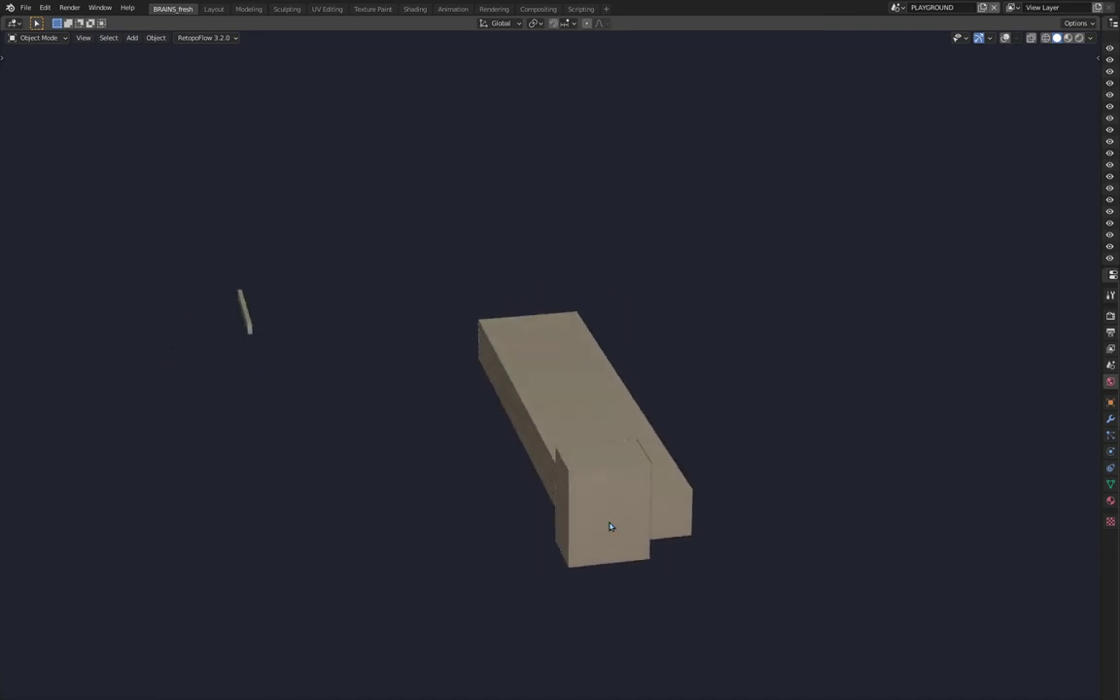
middle_drag(650, 471, 632, 516)
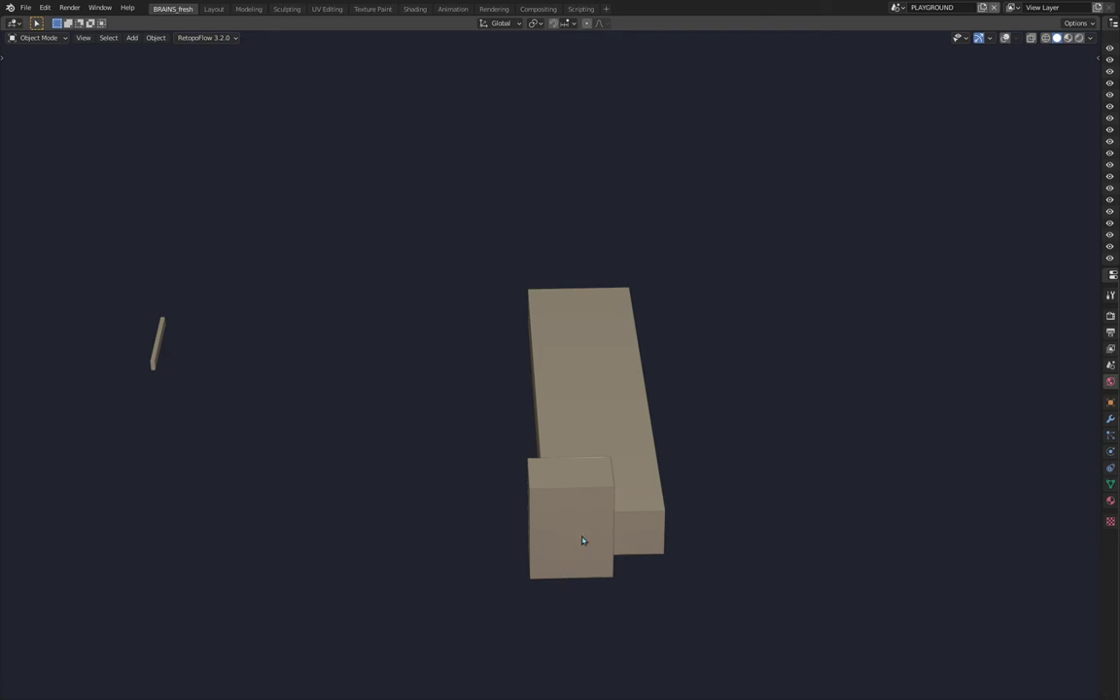
Inspect the joint between the box and beam, then move the distant thin stick close to the upright box
middle_drag(582, 541, 614, 540)
middle_drag(645, 461, 557, 439)
middle_drag(471, 377, 450, 449)
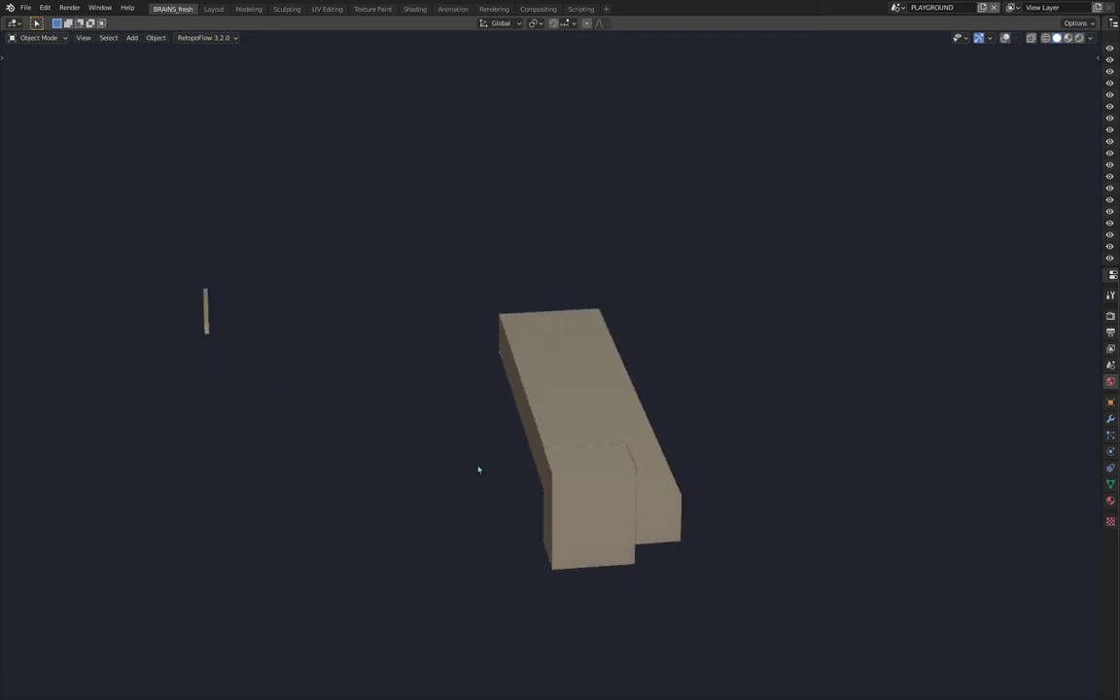
mouse_move(602, 517)
middle_down()
mouse_move(625, 555)
mouse_move(792, 565)
mouse_move(668, 557)
mouse_move(597, 530)
mouse_move(607, 531)
middle_up()
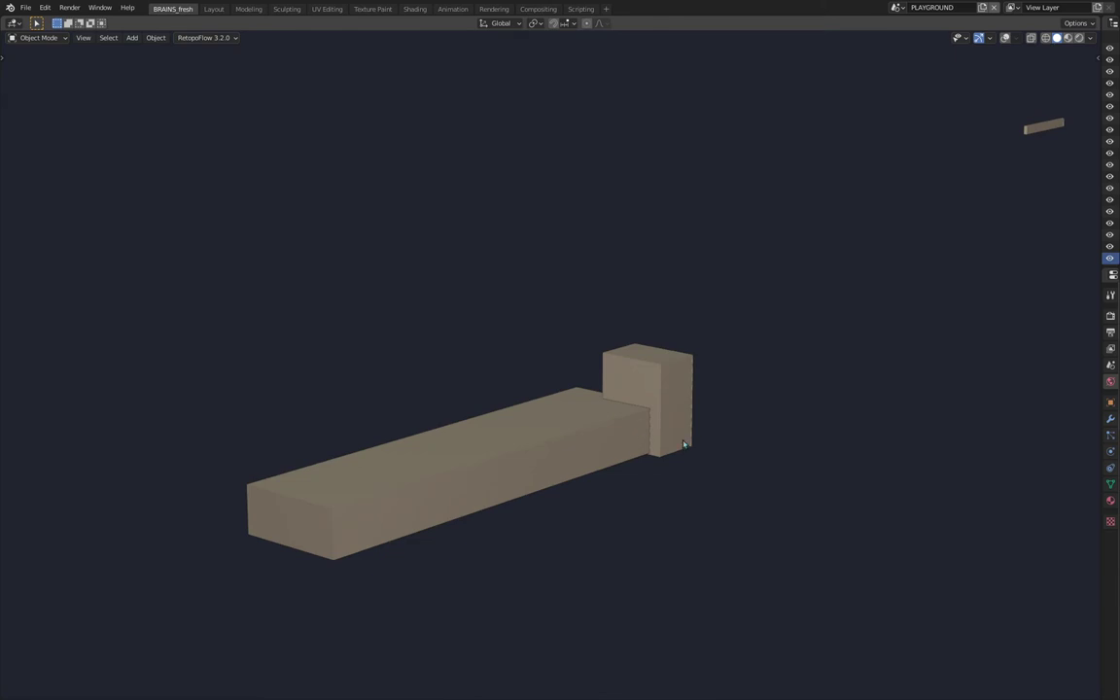
scroll(680, 434, down, 1)
right_click(912, 233)
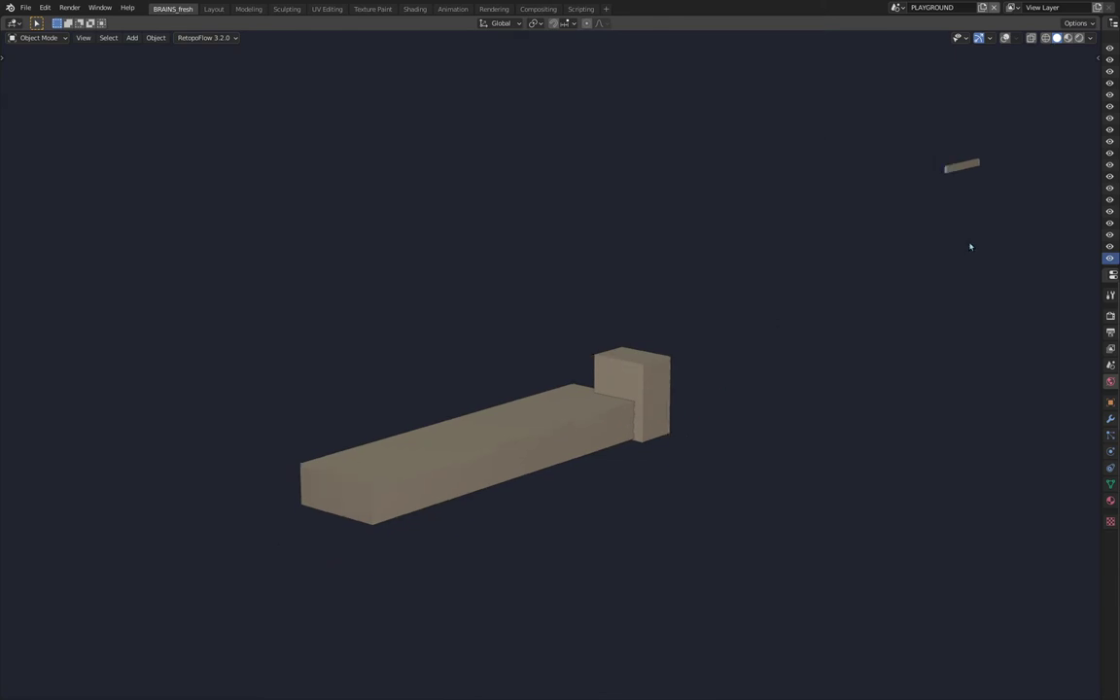
middle_drag(948, 156, 981, 238)
key(g)
click(711, 463)
middle_drag(710, 463, 644, 412)
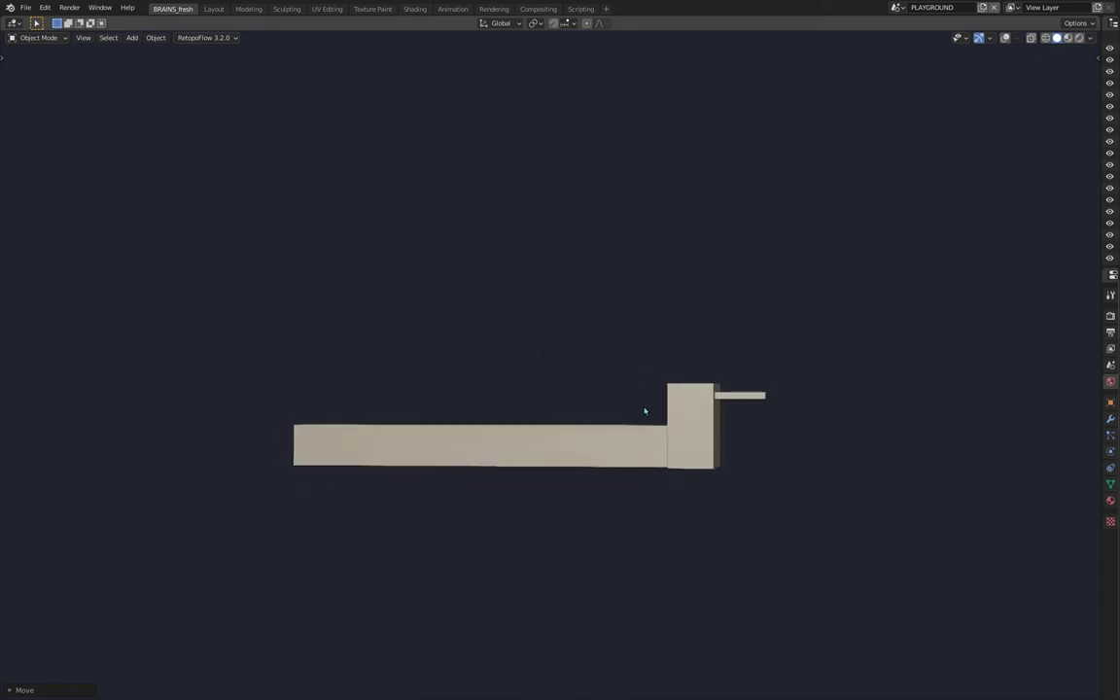
Reposition the horizontal thin stick against the upright box's side, near its upper edge and above the beam
key(g)
click(754, 360)
middle_drag(754, 361, 624, 386)
key(g)
click(687, 405)
middle_drag(688, 407, 552, 411)
key(g)
click(579, 402)
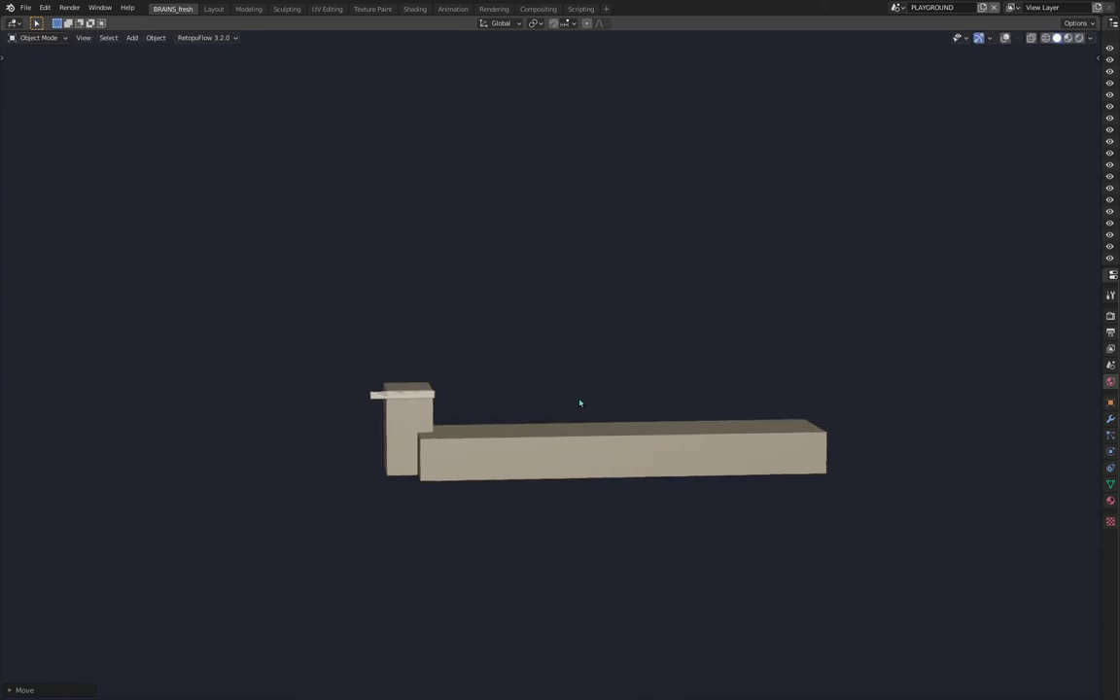
middle_drag(555, 392, 674, 395)
middle_drag(596, 418, 535, 398)
text(r)
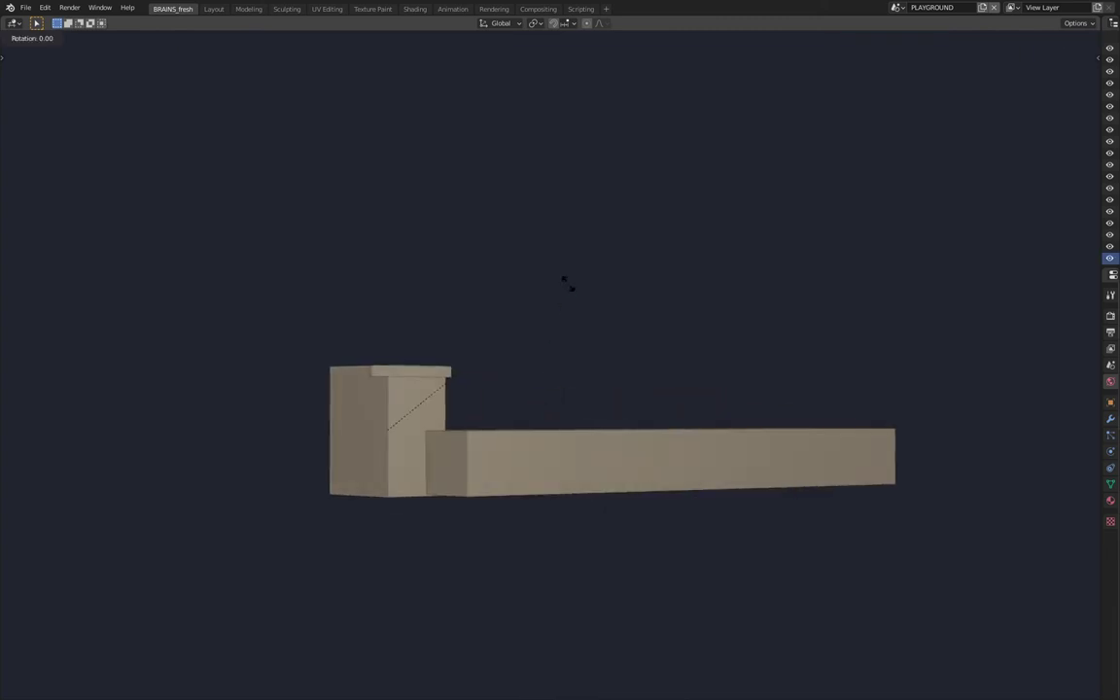
text(x90)
key(Escape)
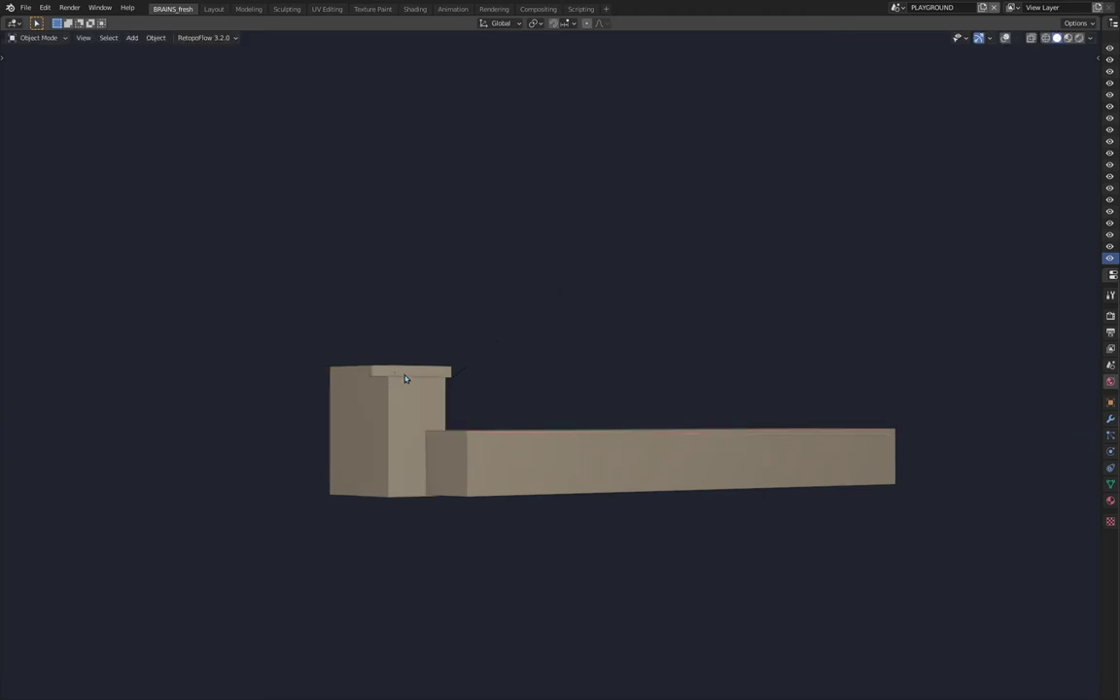
Rotate the thin stick 90 degrees about X so it stands upright, and place it above the beam beside the box
text(rx90)
key(Return)
middle_drag(505, 368, 456, 425)
key(g)
click(478, 423)
Lower the beam slightly along Z so its underside aligns with the upright box's base
key(KP_3)
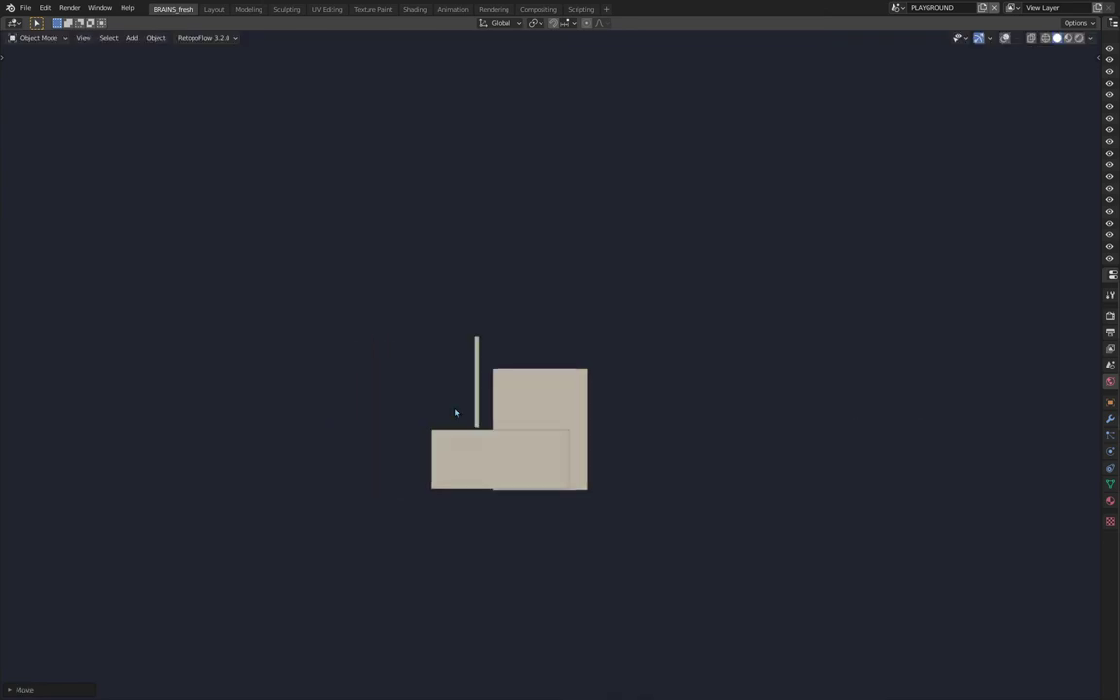
key(ctrl+KP_3)
key(g)
key(z)
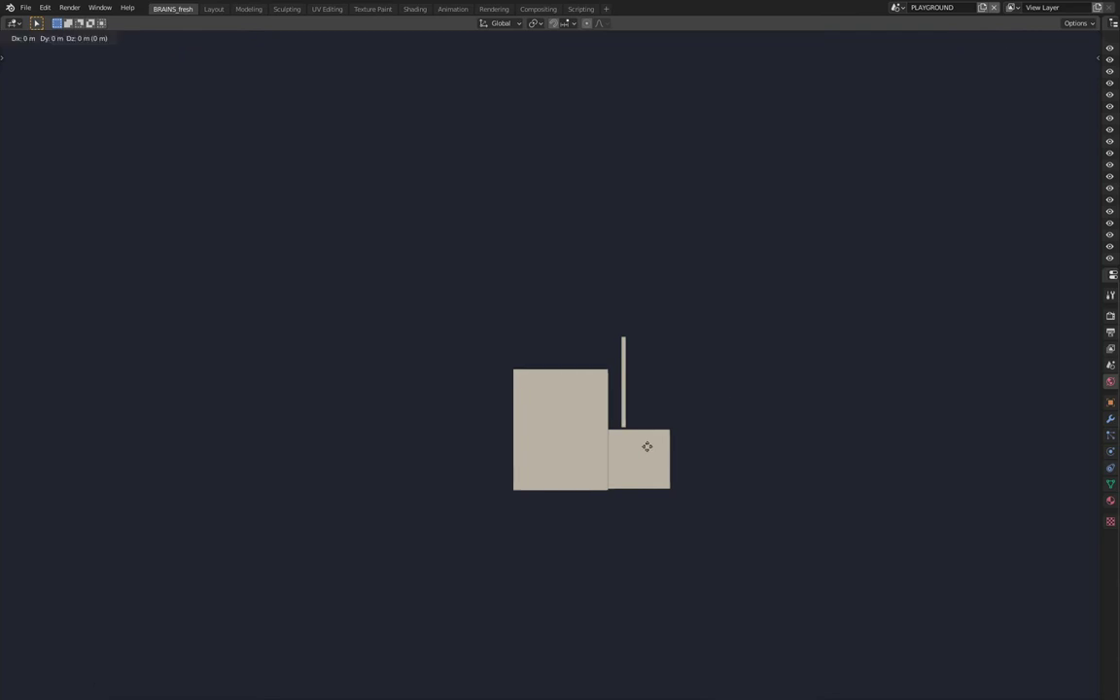
click(648, 454)
Lower the upright stick along Z onto the beam's upper face, and shift it along X against the box's side
click(624, 416)
key(g)
key(z)
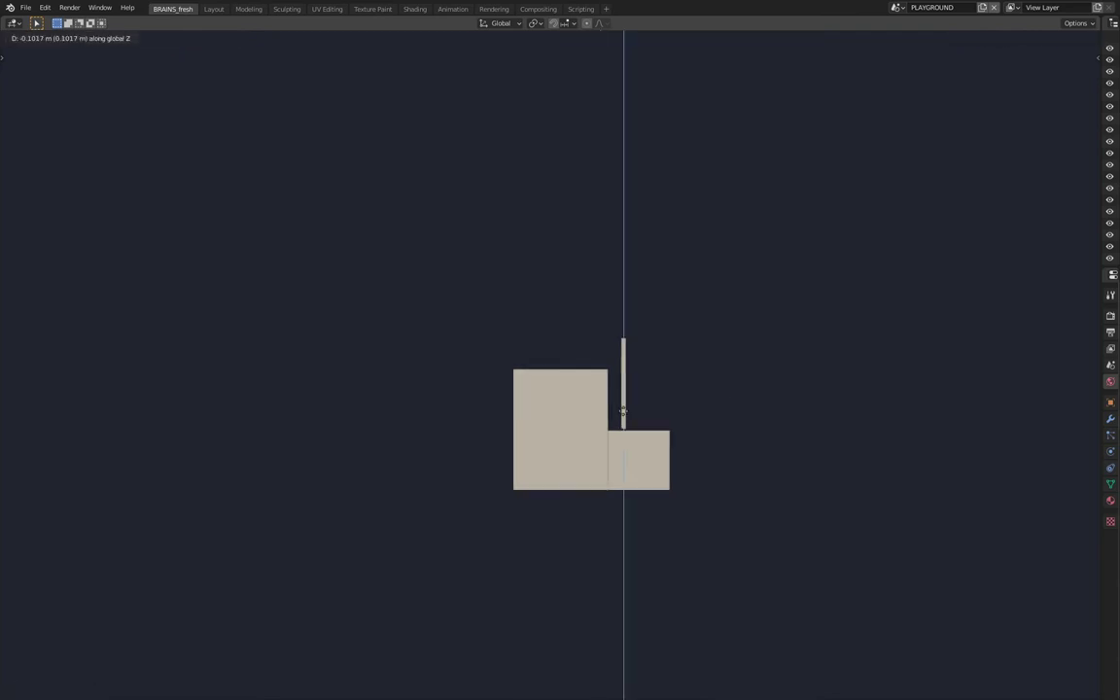
click(623, 413)
key(g)
key(x)
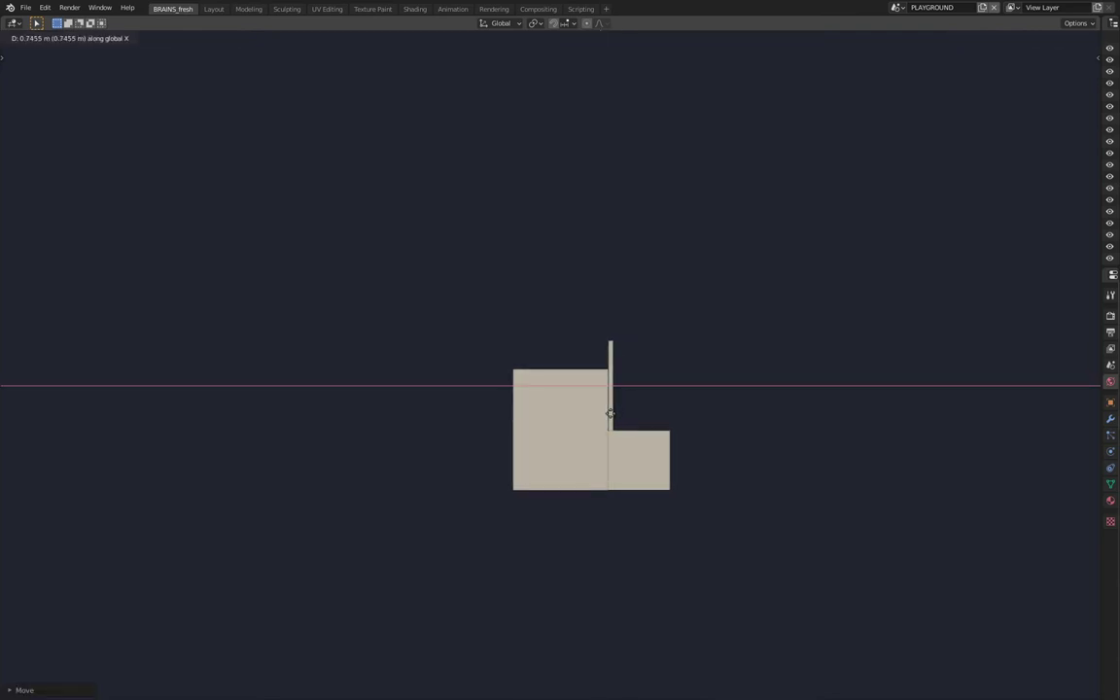
click(609, 413)
Examine from the side how the upright stick meets the box and the beam
key(ctrl+KP_3)
key(ctrl+KP_1)
key(KP_1)
key(KP_1)
middle_drag(763, 442, 626, 443)
shift+middle_drag(336, 405, 446, 399)
scroll(445, 407, up, 2)
click(443, 399)
scroll(495, 301, down, 1)
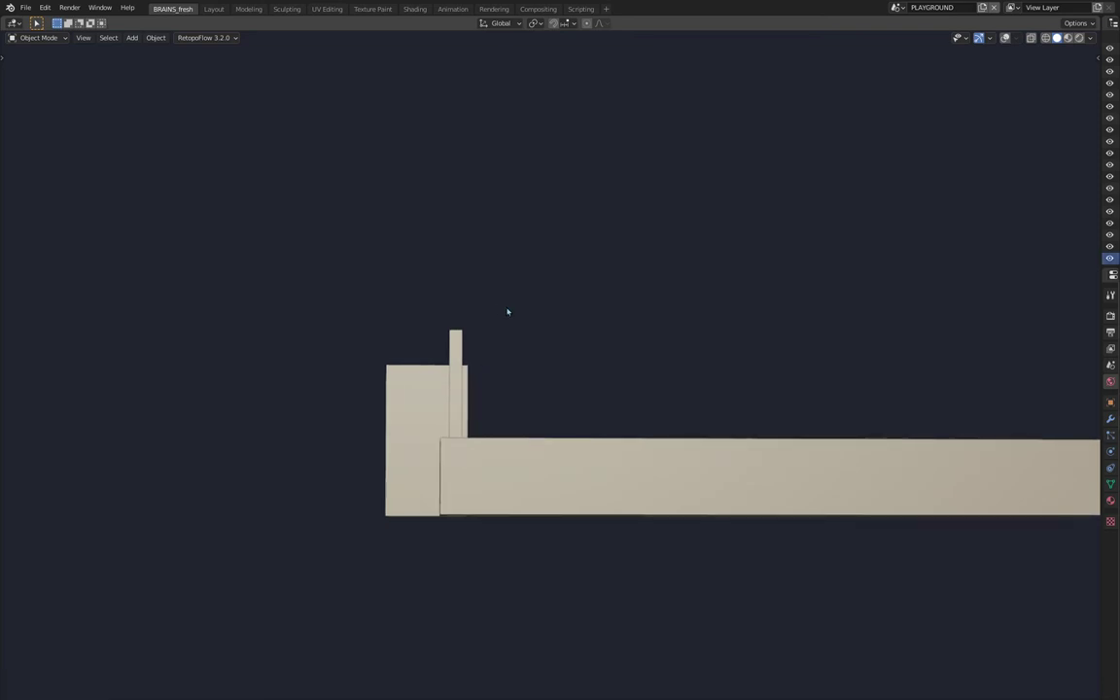
scroll(507, 312, down, 1)
middle_drag(499, 329, 503, 335)
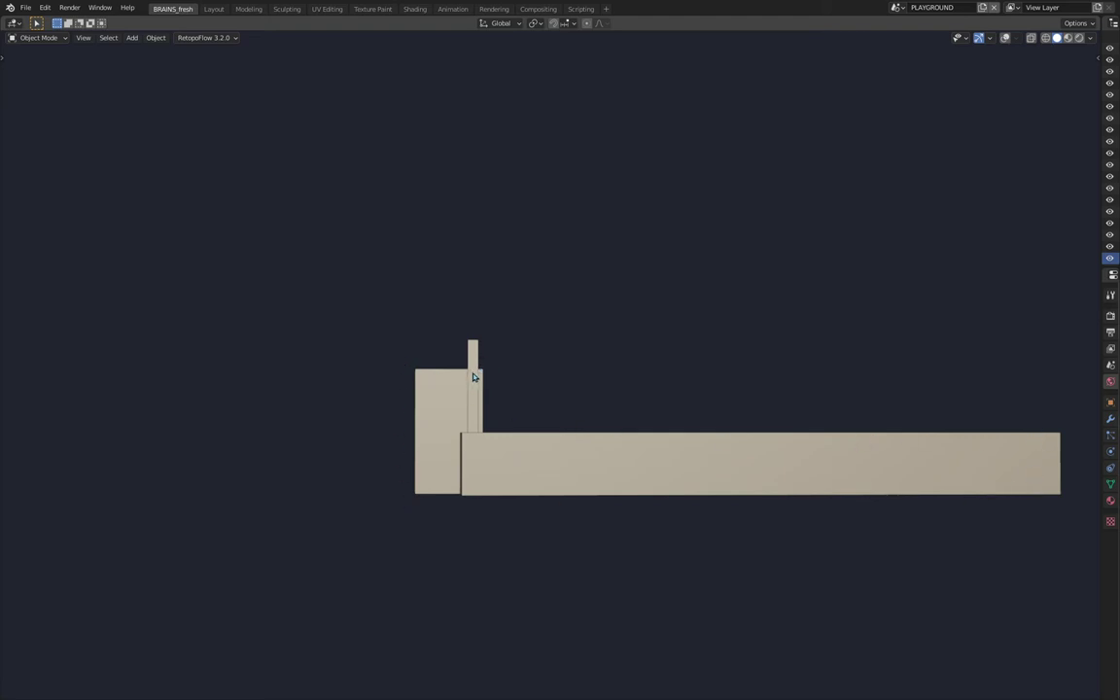
key(g)
key(x)
right_click(498, 305)
Slide the upright stick along Y toward the box's outer edge, away from the beam
key(g)
key(y)
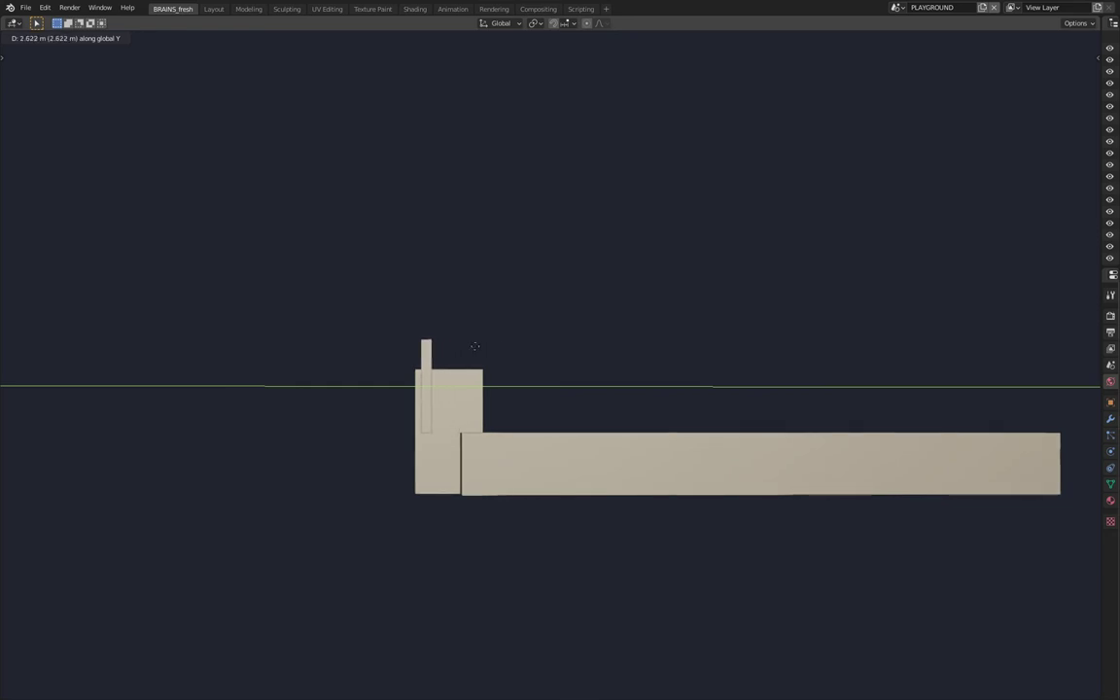
Move the thin upright slab along Y until it is flush with the tall block's outer edge
click(469, 346)
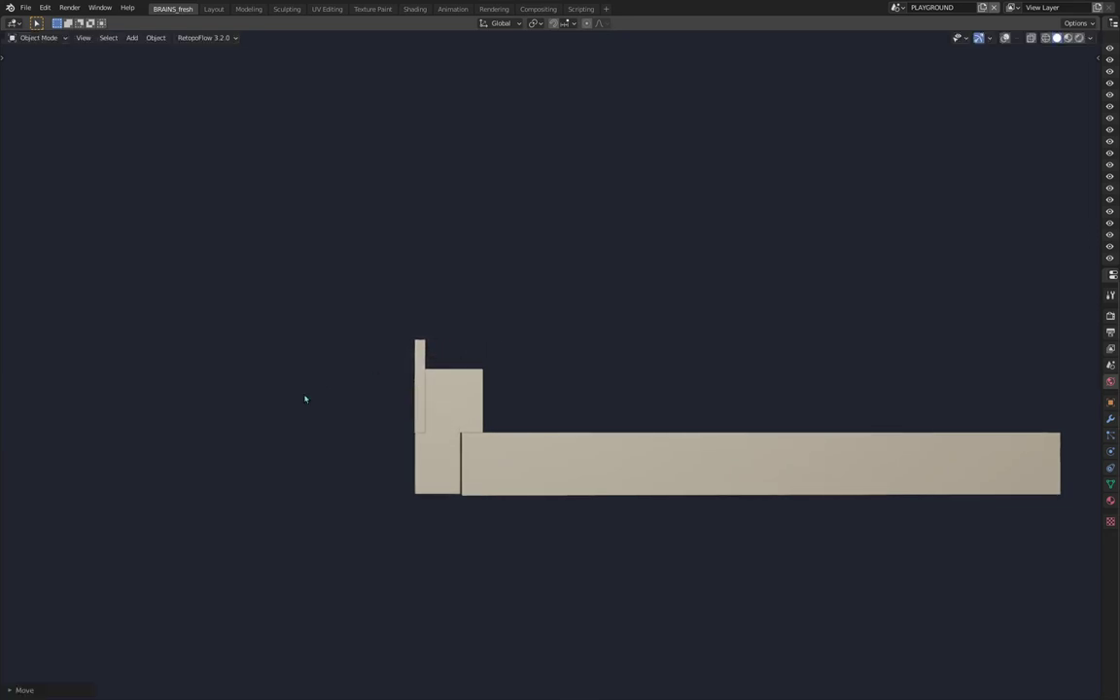
middle_drag(304, 398, 409, 399)
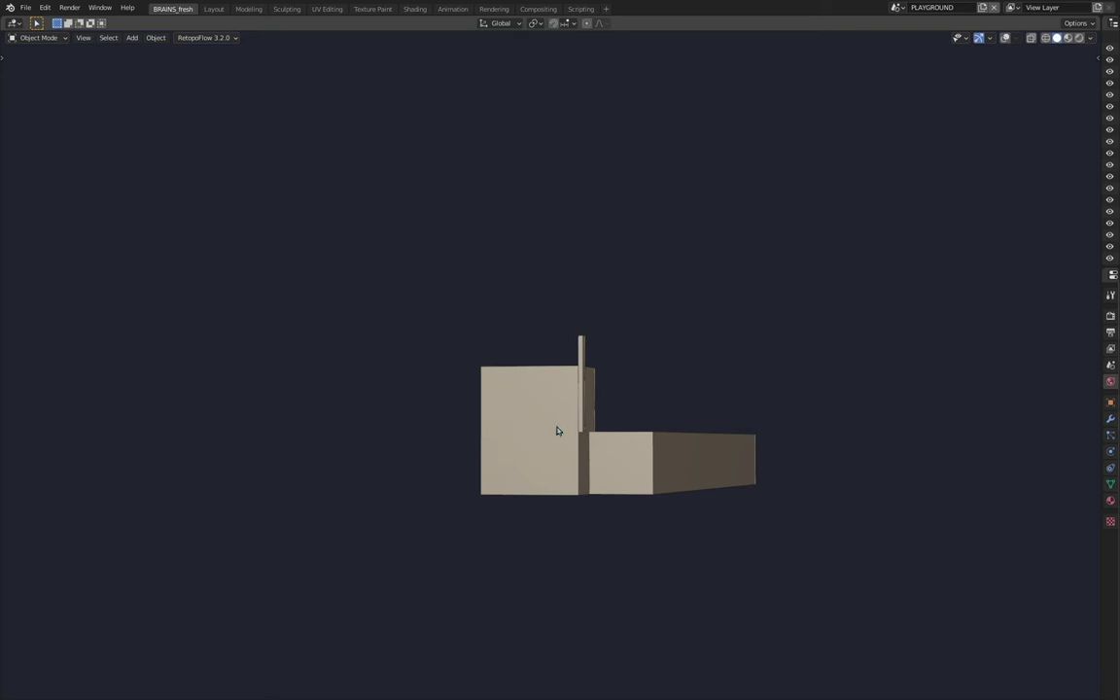
middle_drag(537, 428, 579, 351)
middle_drag(661, 464, 574, 482)
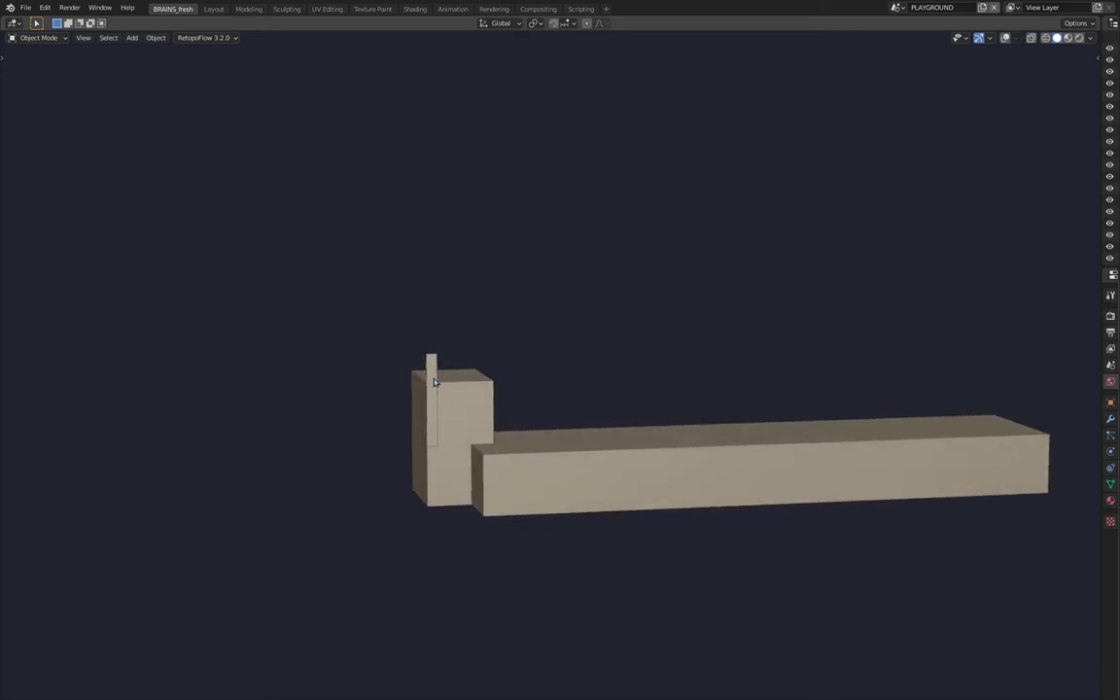
middle_drag(442, 361, 541, 404)
middle_drag(438, 416, 520, 452)
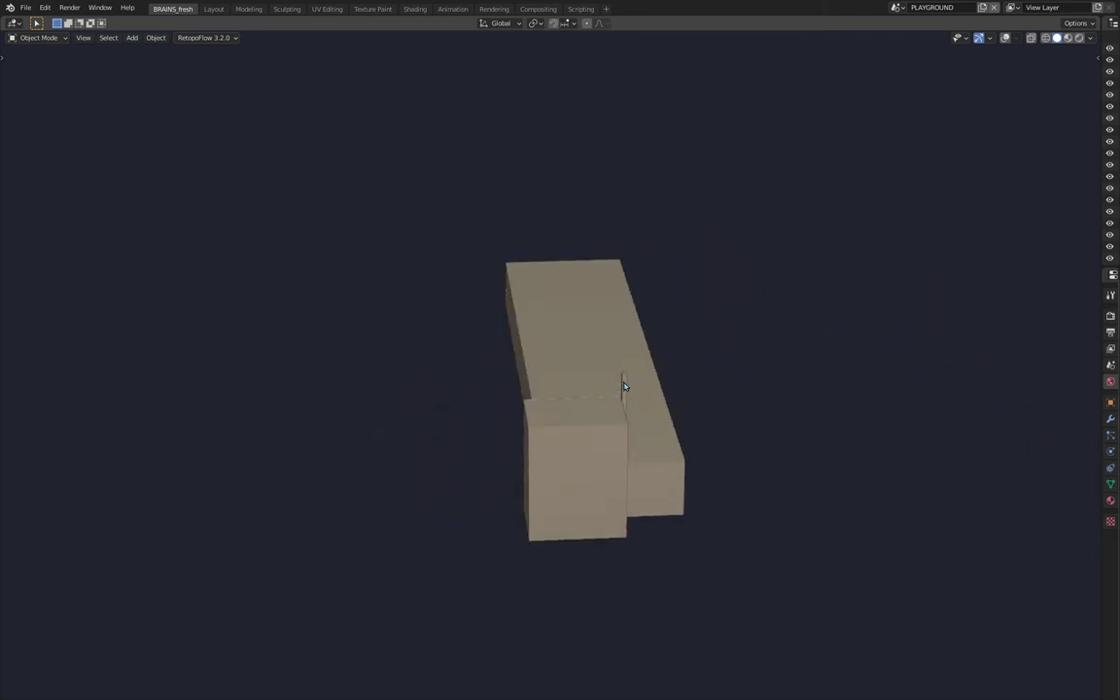
Rotate the thin slab 90° so it lies horizontally, and adjust its height along Z near the tall block's top
middle_drag(614, 422, 609, 422)
text(rz90)
key(Return)
middle_drag(609, 421, 648, 483)
key(g)
key(z)
key(Return)
key(g)
key(z)
key(Return)
key(g)
key(z)
key(Escape)
Slide the horizontal bar along X so it projects from the tall block's side above the long block
key(g)
key(x)
click(677, 449)
middle_drag(677, 449, 676, 365)
scroll(739, 460, up, 3)
shift+middle_drag(811, 498, 712, 448)
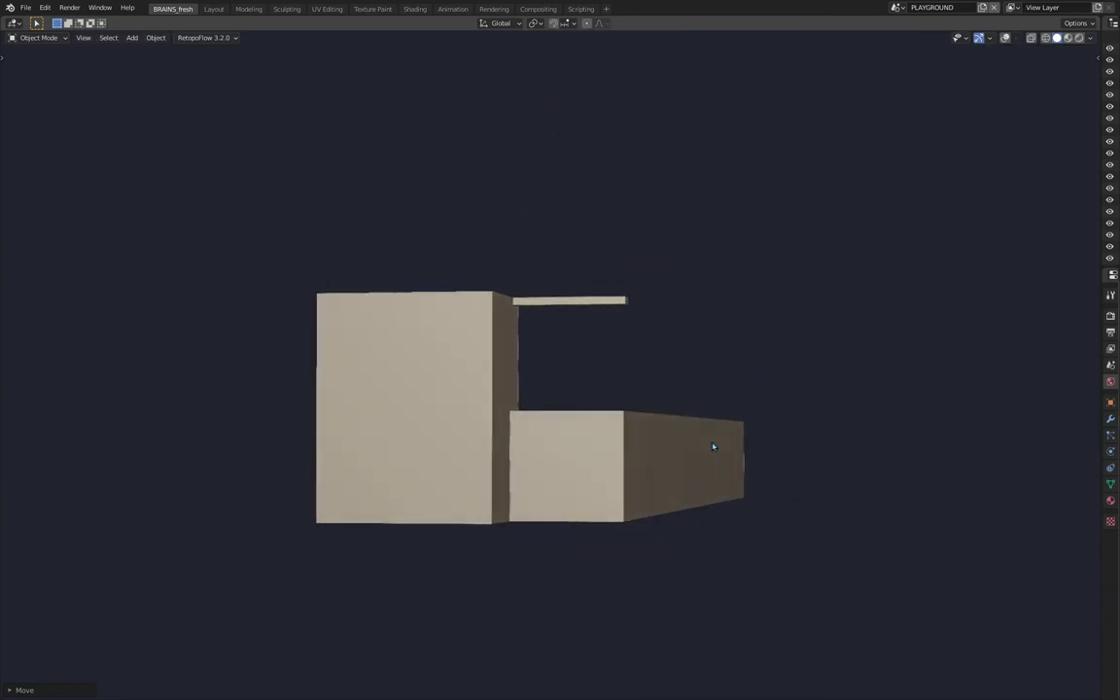
middle_drag(595, 290, 520, 399)
key(g)
key(x)
click(607, 306)
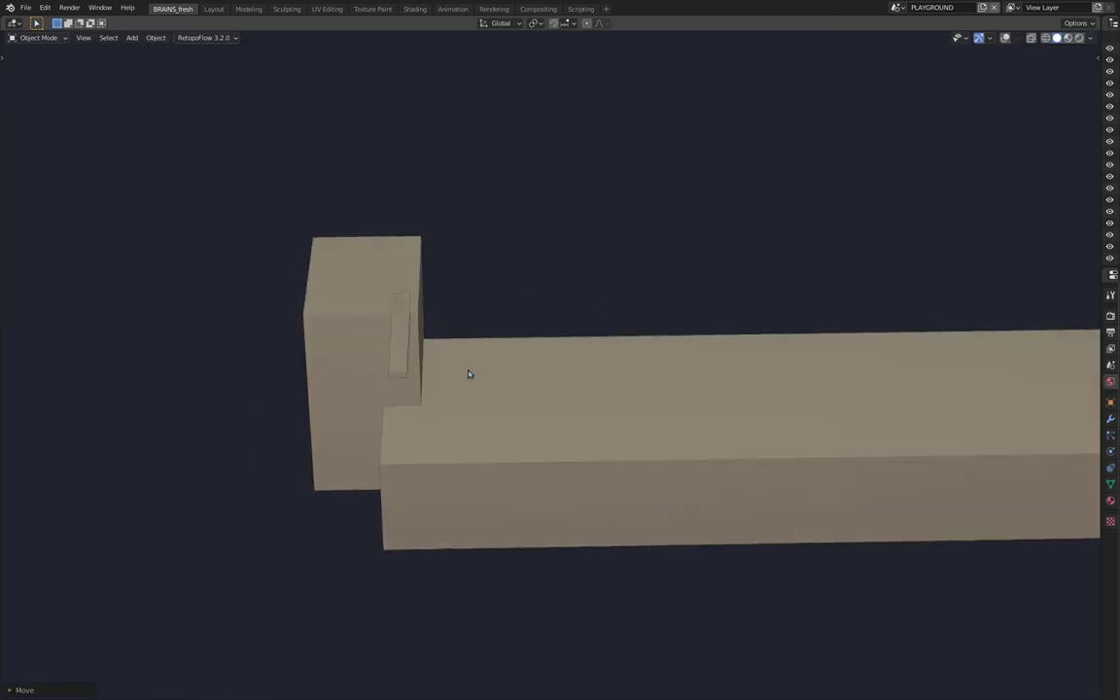
Lower the bar slightly along Z so it sits just under the tall block's top face
key(g)
key(z)
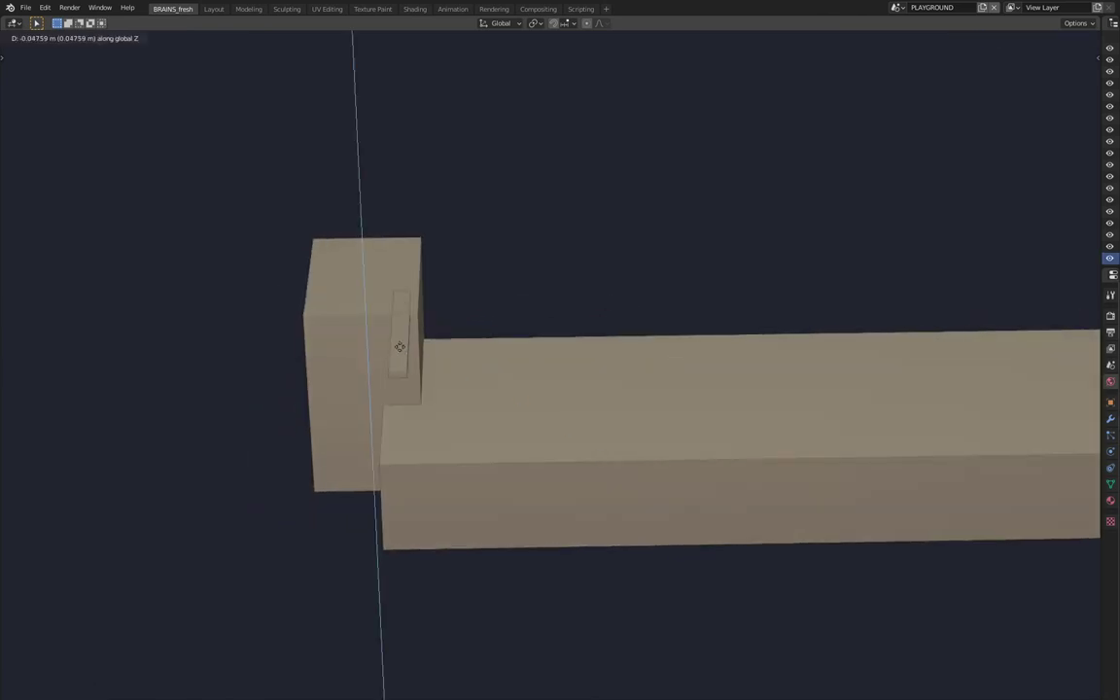
right_click(400, 348)
click(401, 354)
key(g)
key(z)
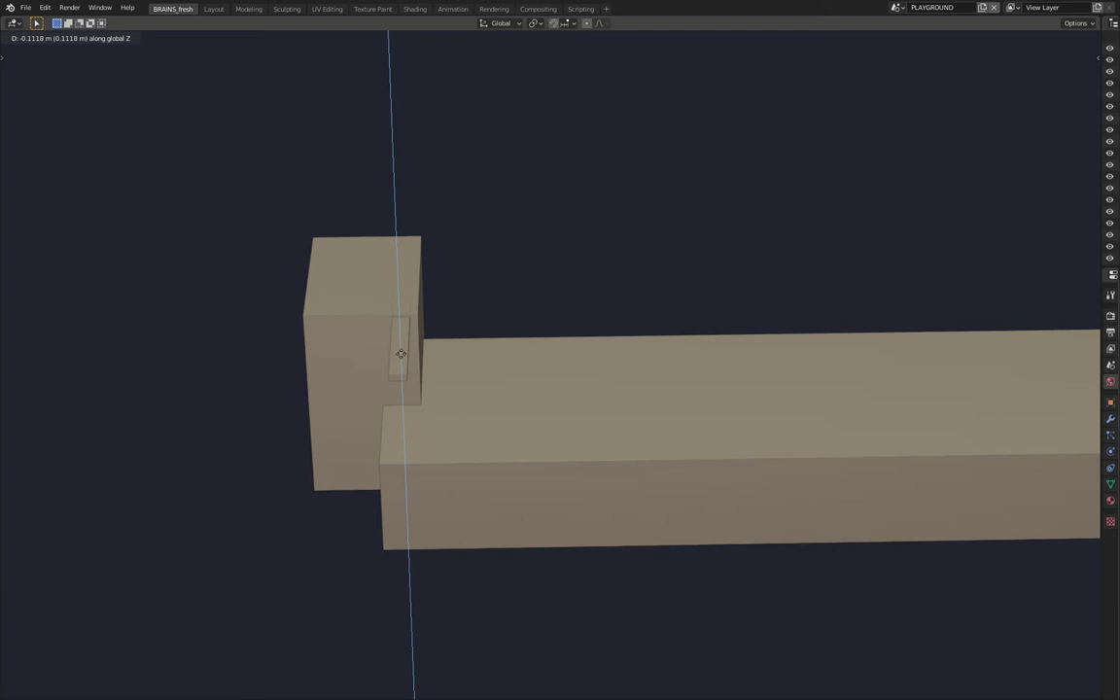
right_click(400, 352)
middle_drag(285, 463, 323, 448)
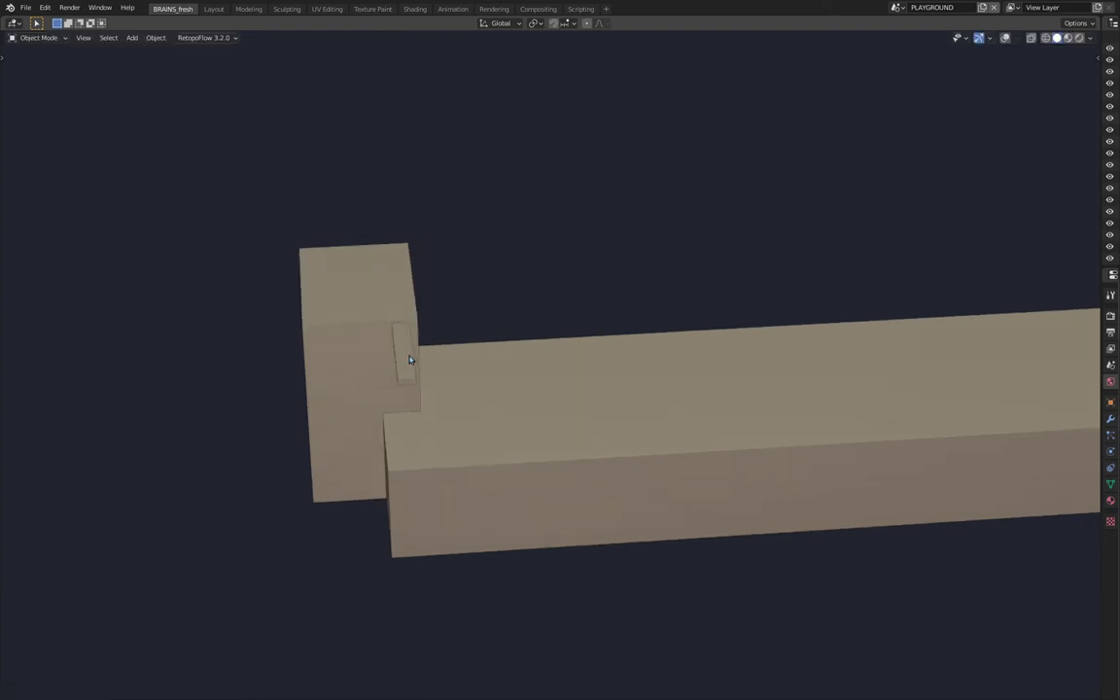
middle_drag(454, 314, 459, 315)
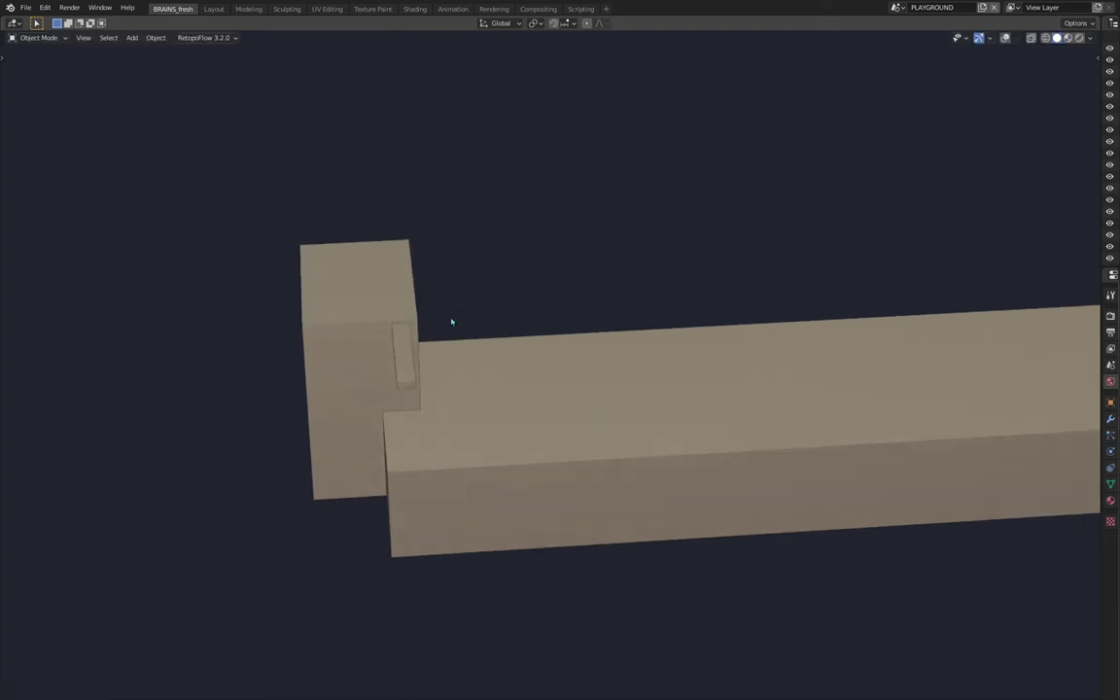
Shift the bar along Y to line up with the near end of the long block
key(g)
key(z)
right_click(448, 324)
key(g)
key(y)
click(432, 327)
In front view, nudge the horizontal bar slightly down along Z
middle_drag(433, 328, 418, 408)
middle_drag(718, 483, 715, 480)
click(651, 311)
key(KP_7)
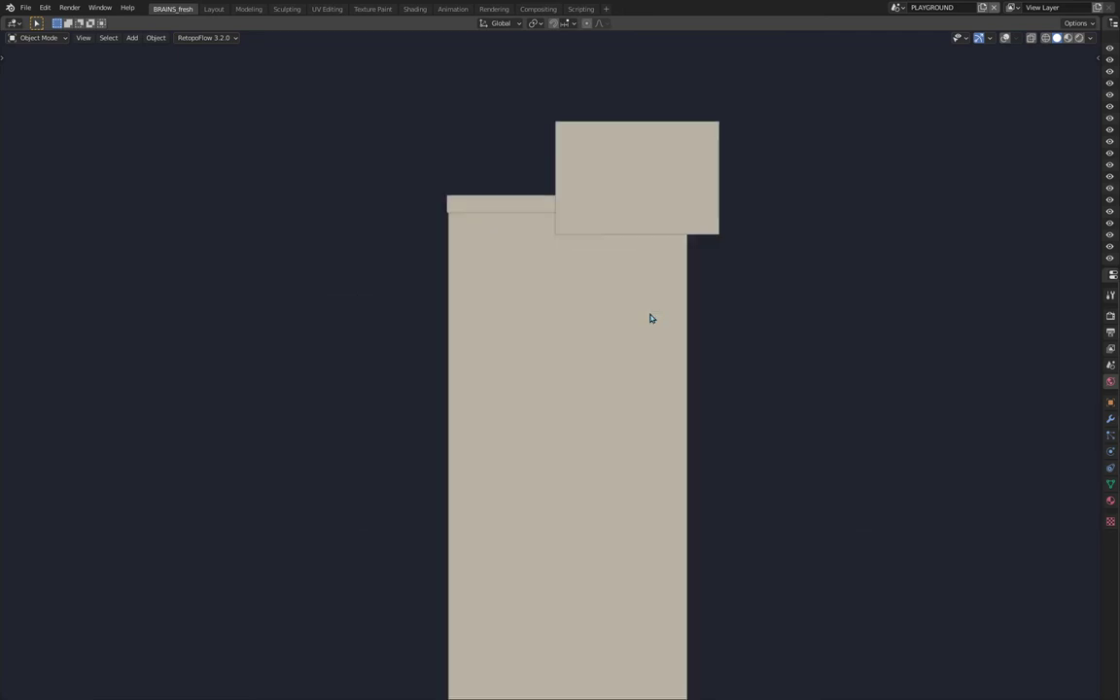
key(ctrl+KP_1)
key(KP_1)
key(ctrl+KP_3)
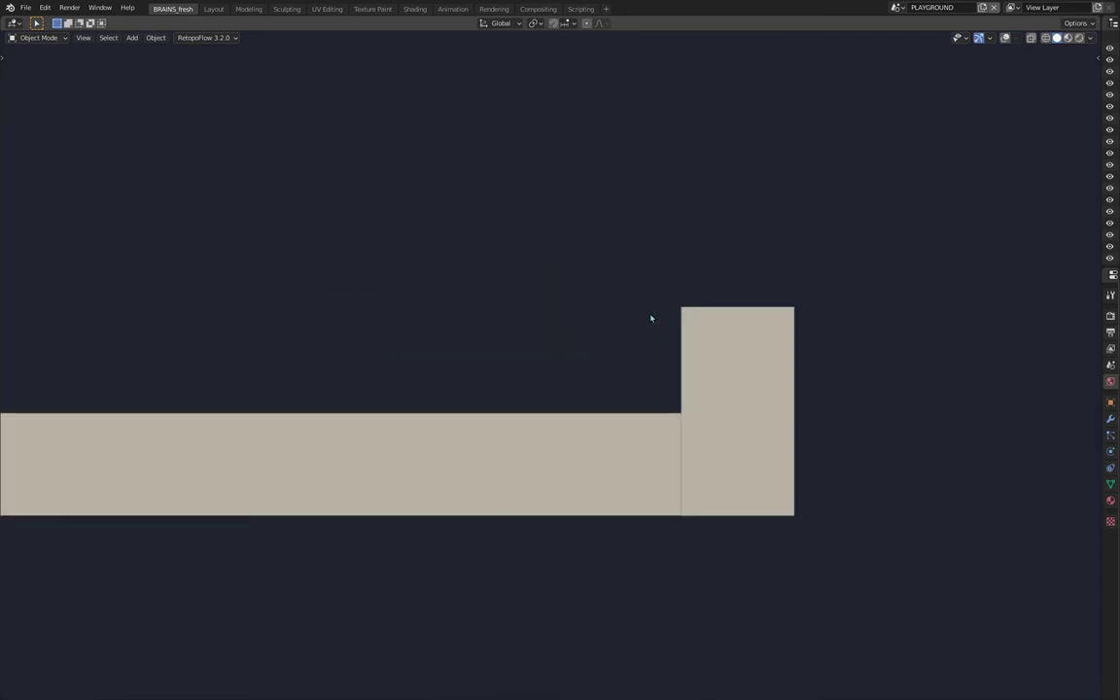
key(KP_1)
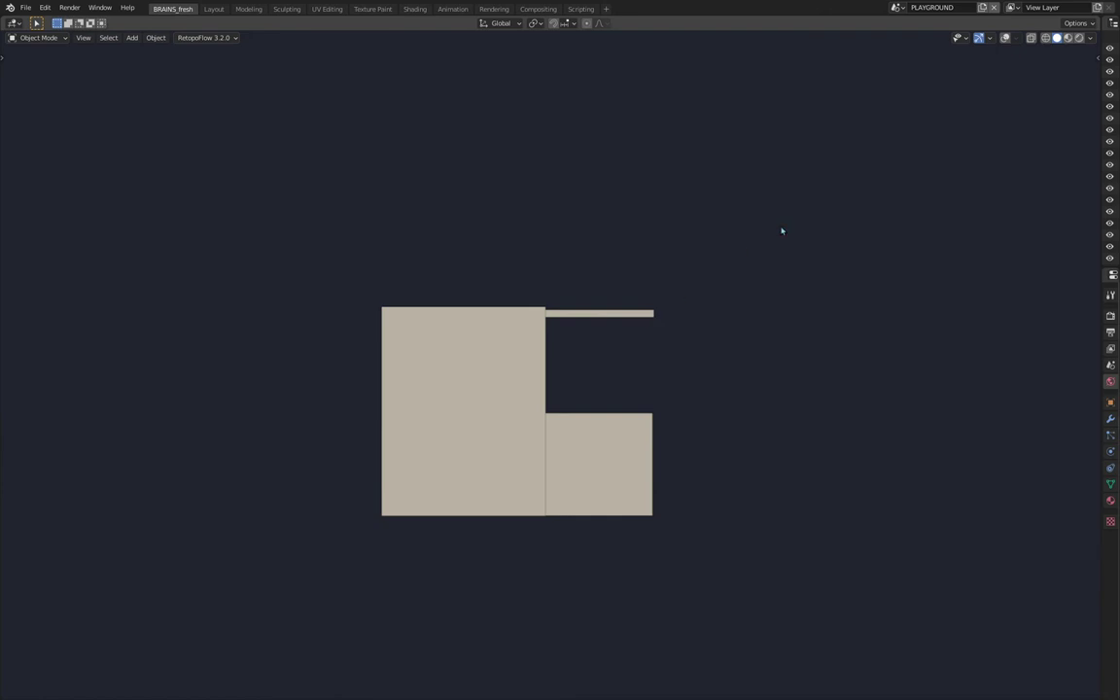
key(g)
key(z)
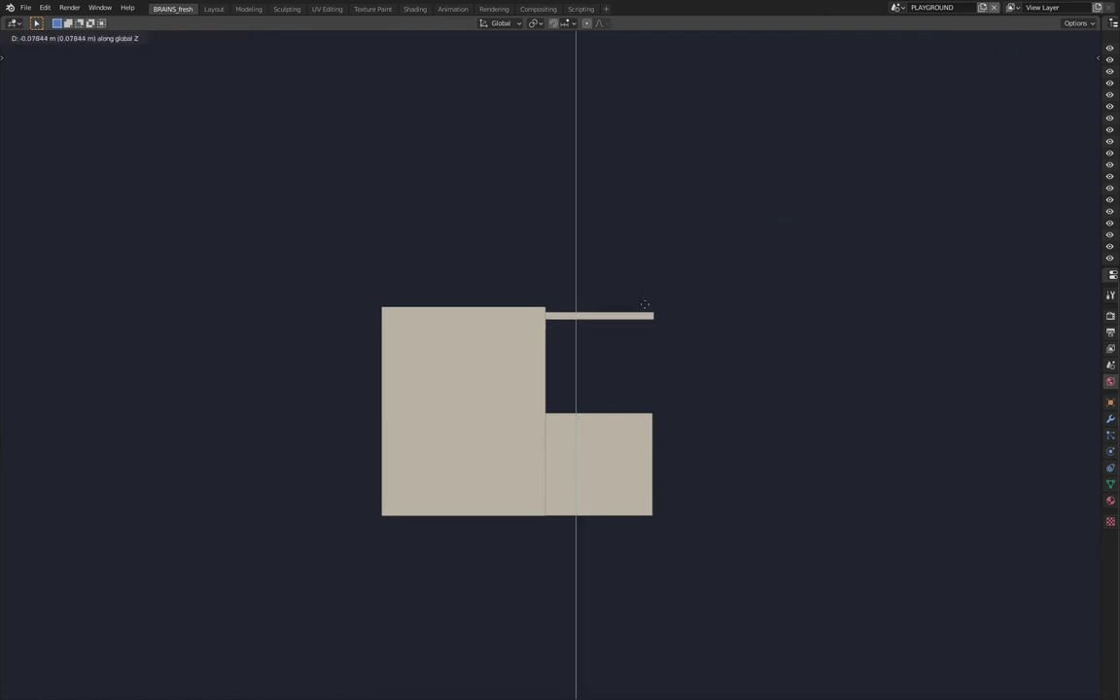
click(647, 313)
Slide the bar along X into the tall block so its free end stops short of the long block's outer side
key(g)
key(z)
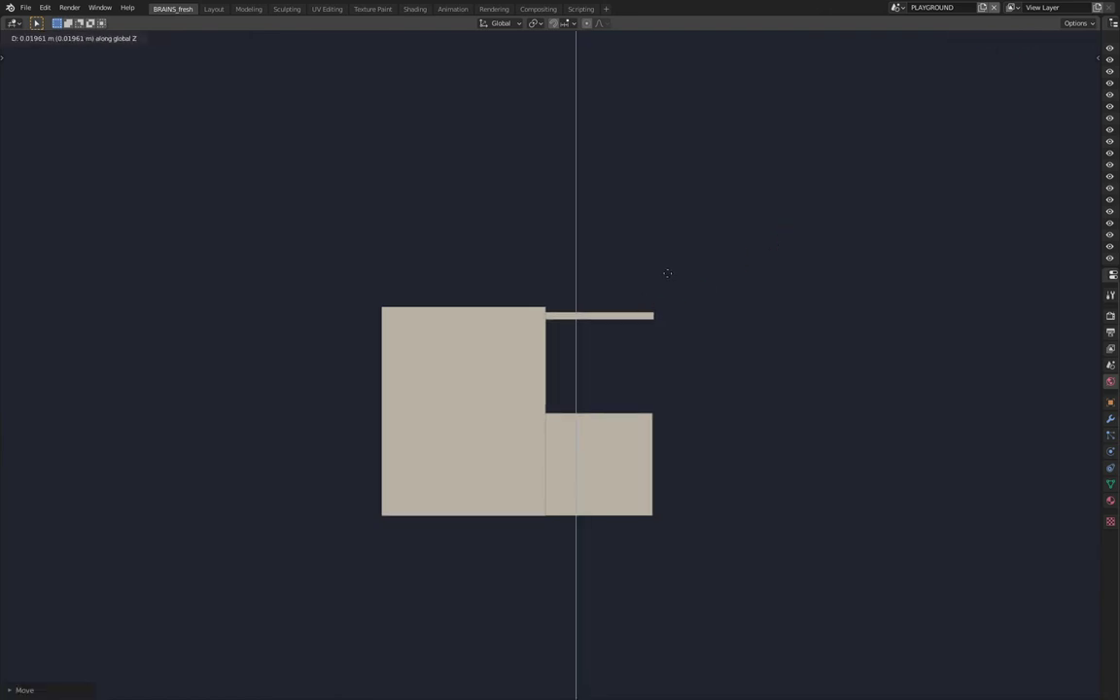
key(x)
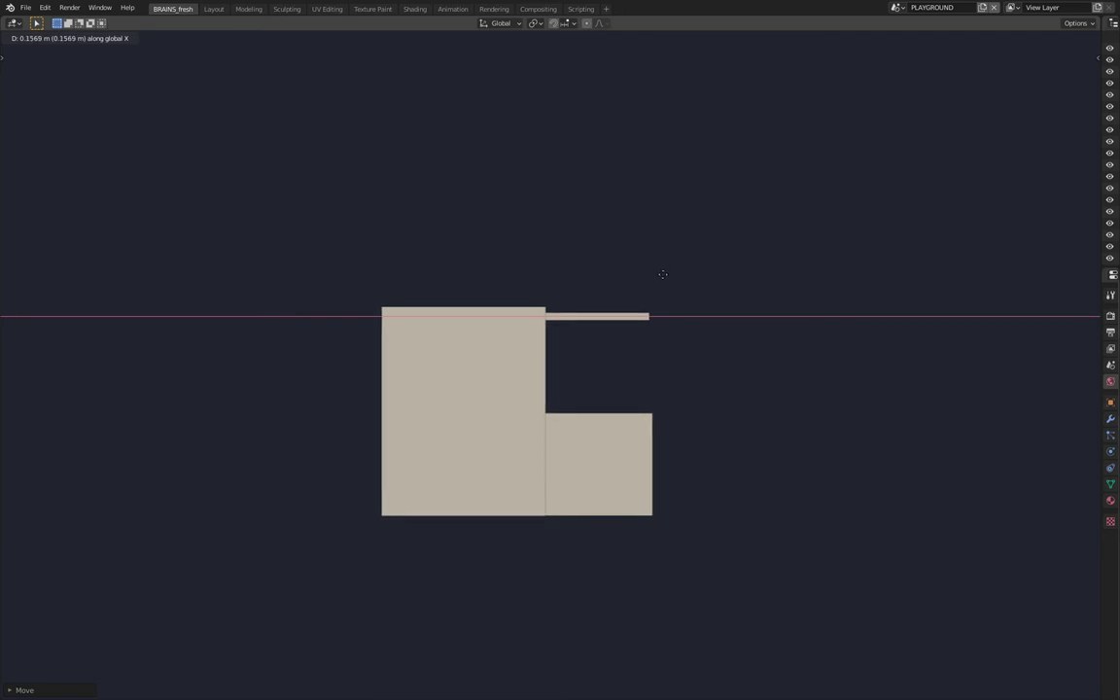
click(661, 275)
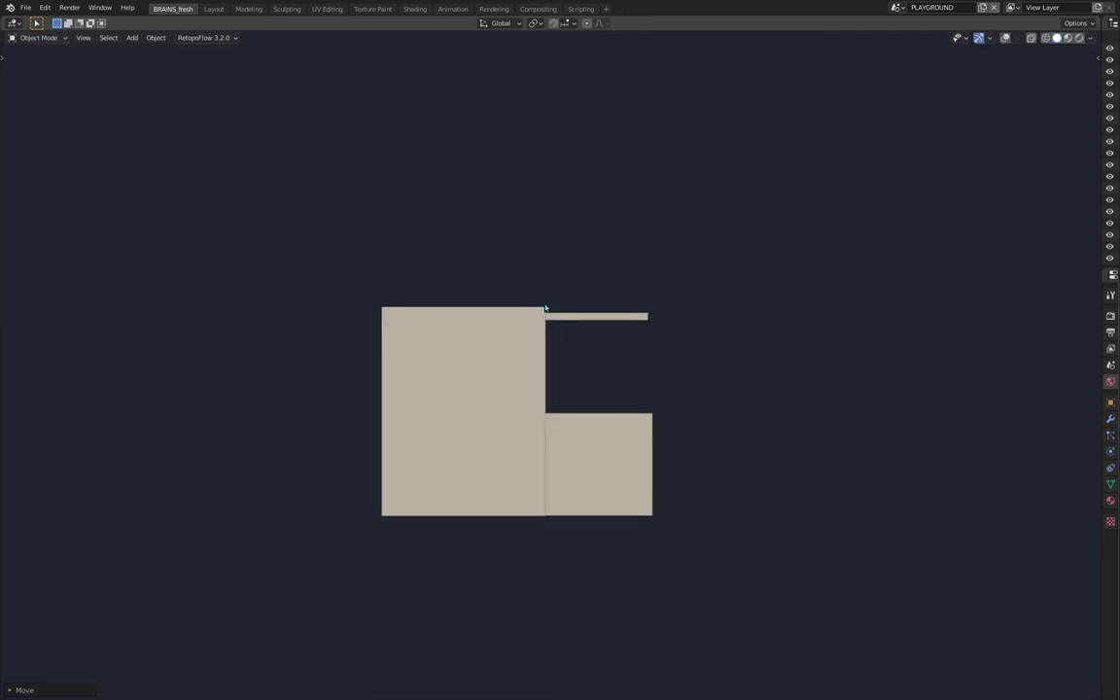
key(g)
key(x)
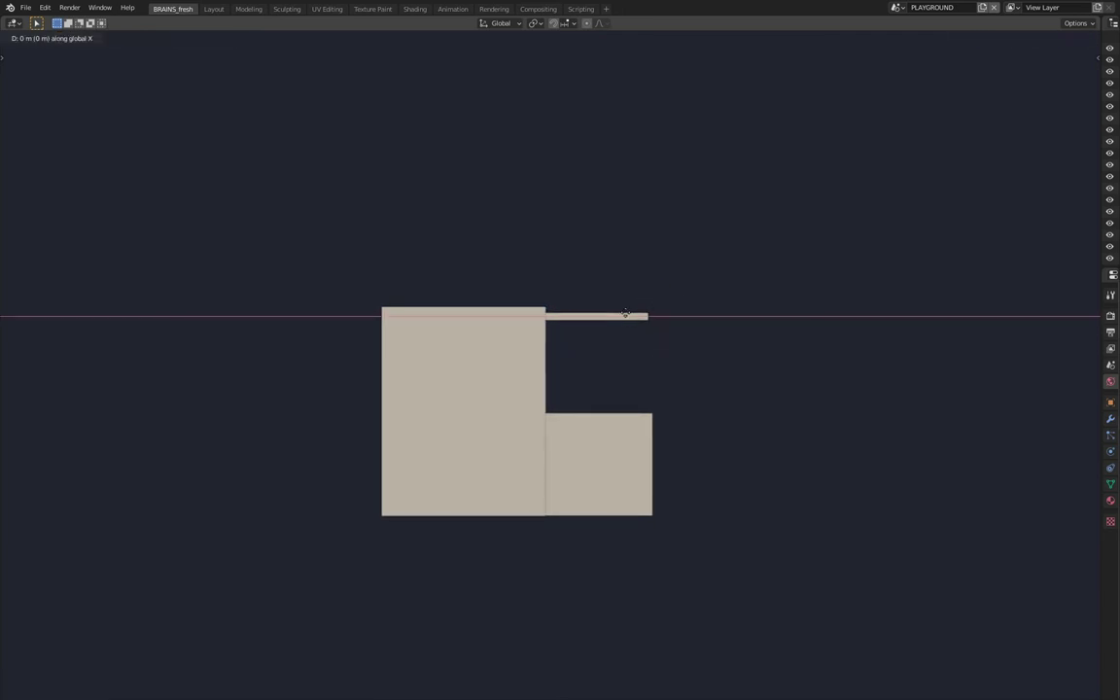
click(620, 317)
click(759, 426)
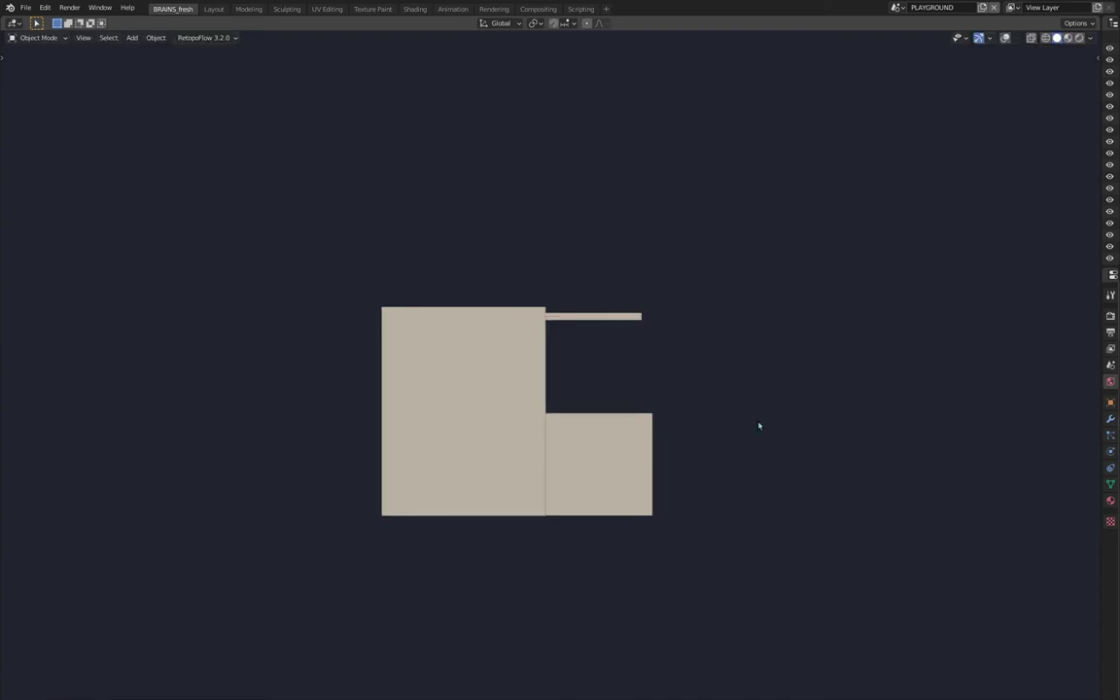
Nudge the long block slightly down along Z and move the bar about 0.4 m outward and 0.3 m down, level with the block's side
key(g)
key(z)
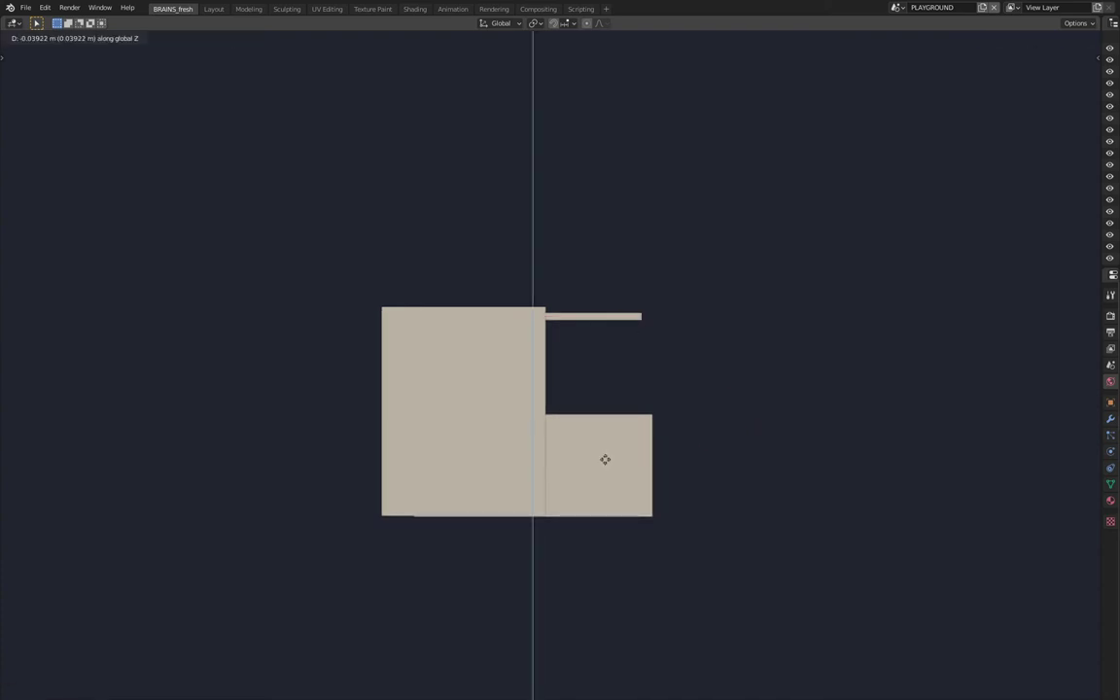
click(604, 458)
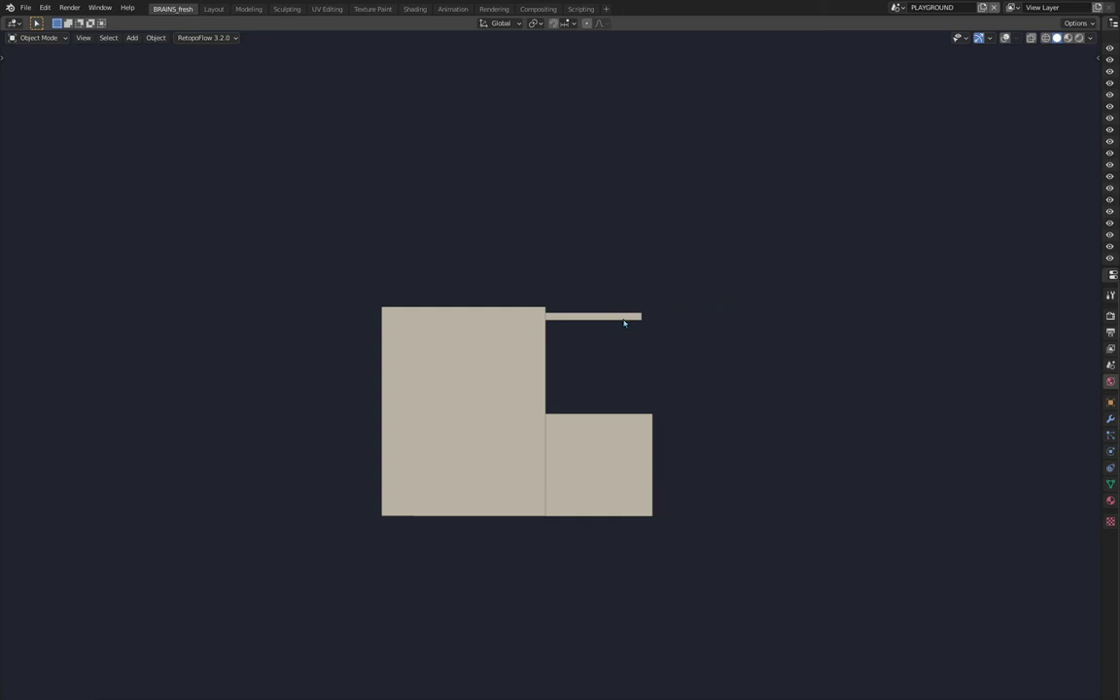
key(g)
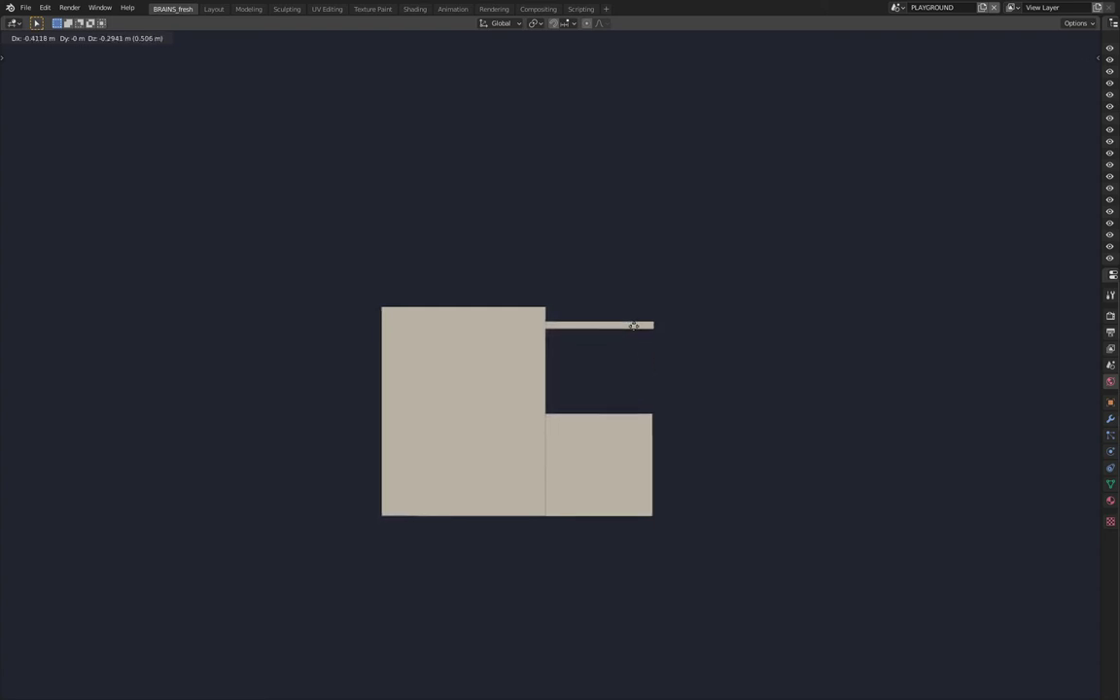
click(633, 326)
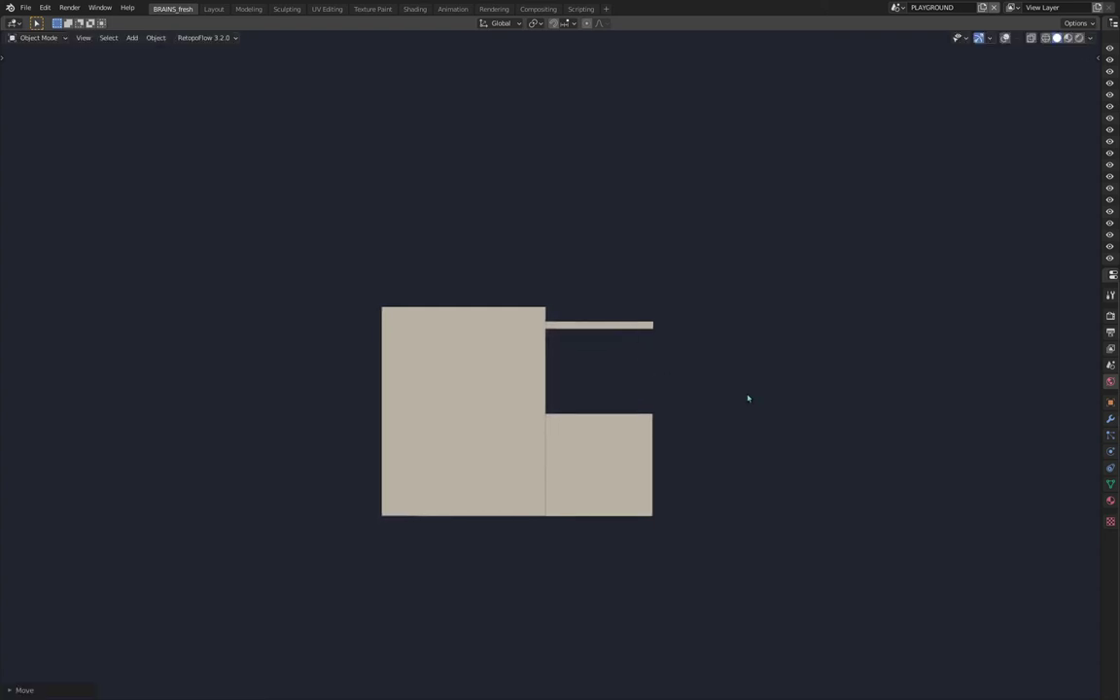
Move the tall block and the bar together about 1.6 m along Y toward the long block's far end
middle_drag(752, 390, 496, 407)
middle_drag(592, 323, 580, 535)
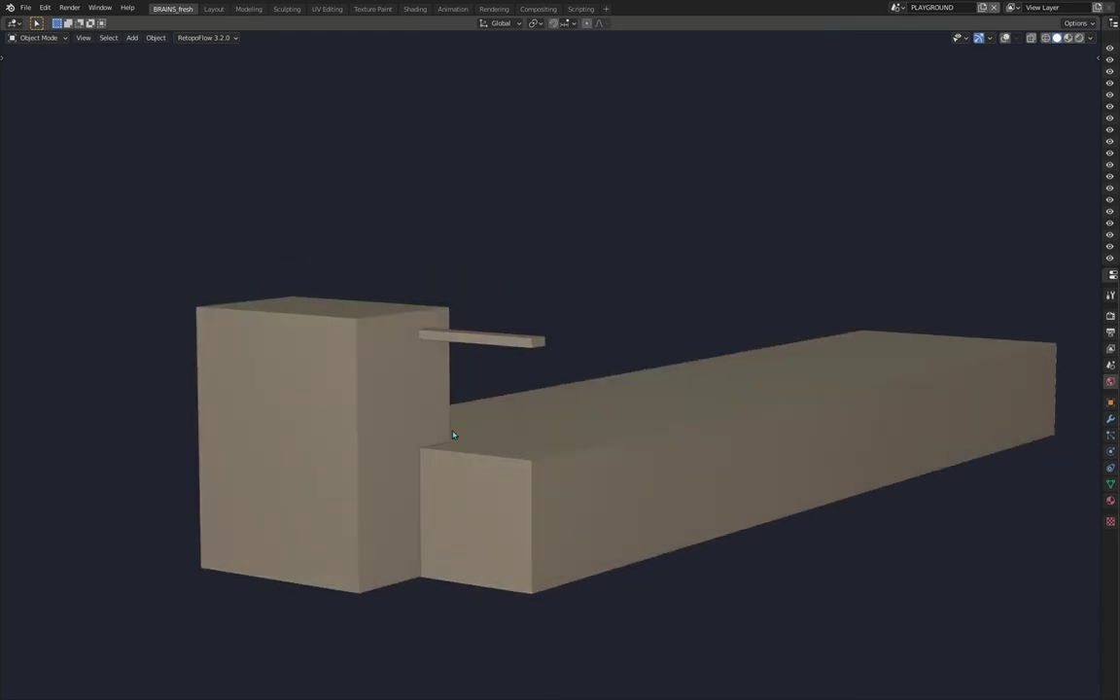
middle_drag(405, 444, 414, 431)
key(g)
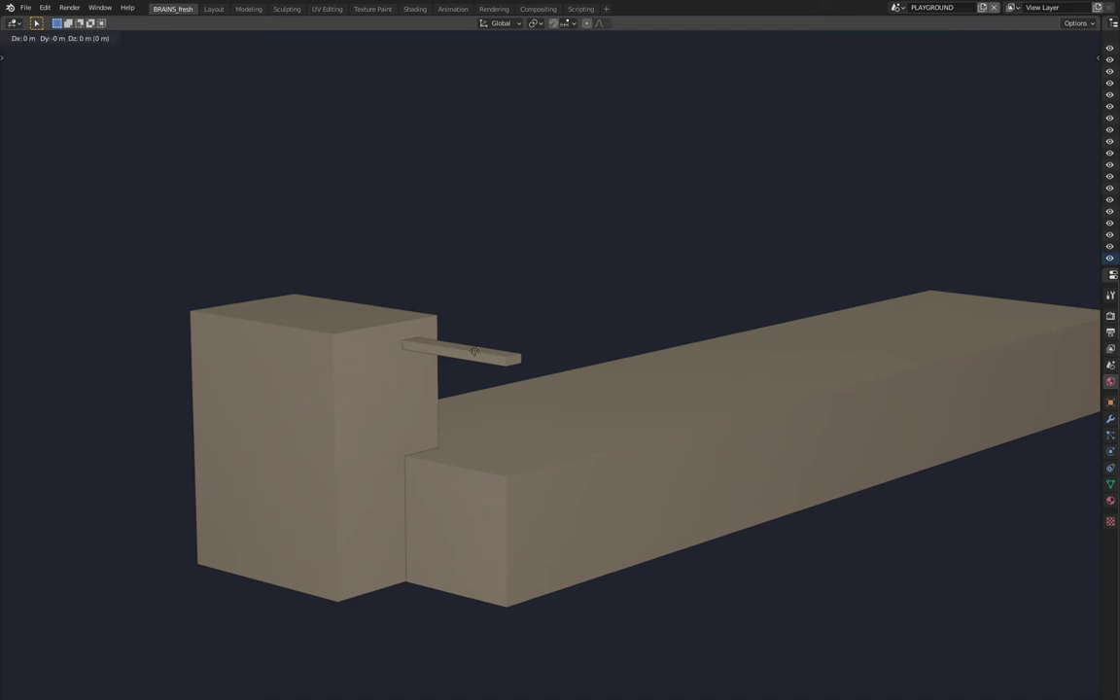
key(y)
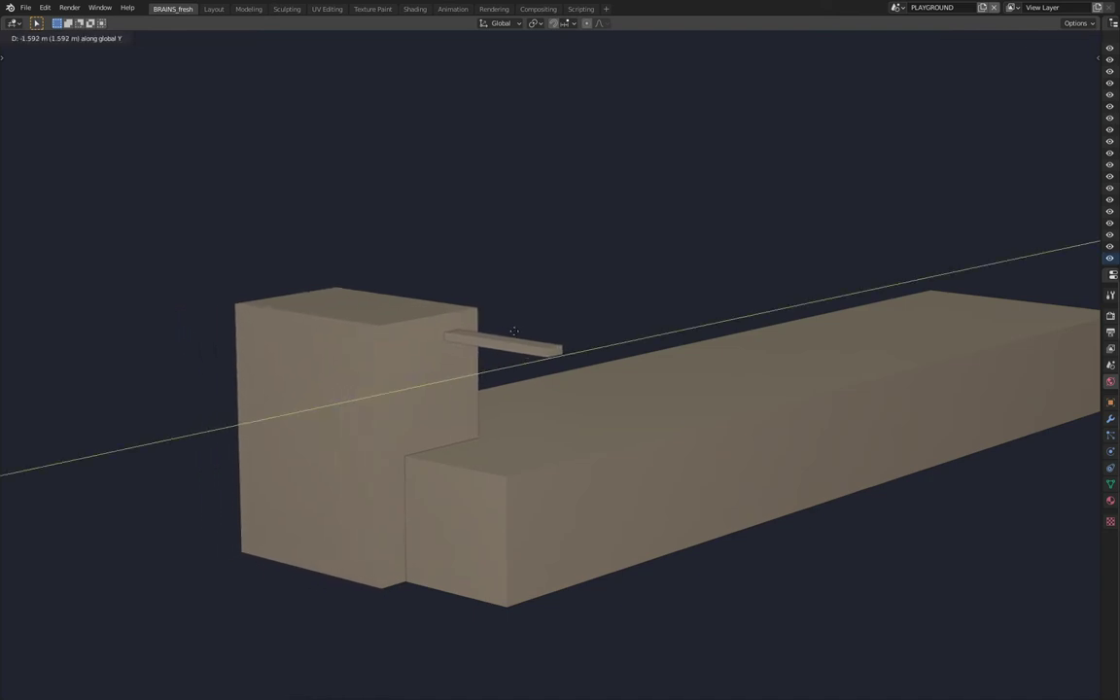
click(516, 338)
Move the bar alone about 1.5 m back along Y to align it with the long block's near end
click(616, 614)
scroll(615, 613, down, 1)
middle_drag(615, 613, 541, 608)
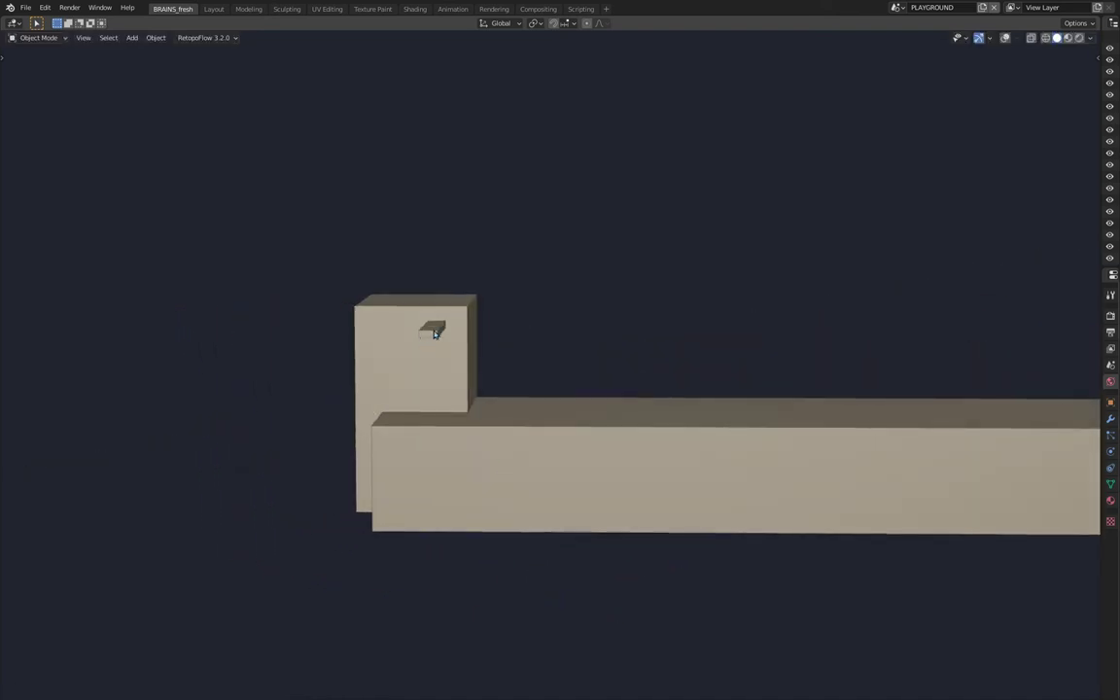
middle_drag(394, 308, 437, 333)
key(g)
key(y)
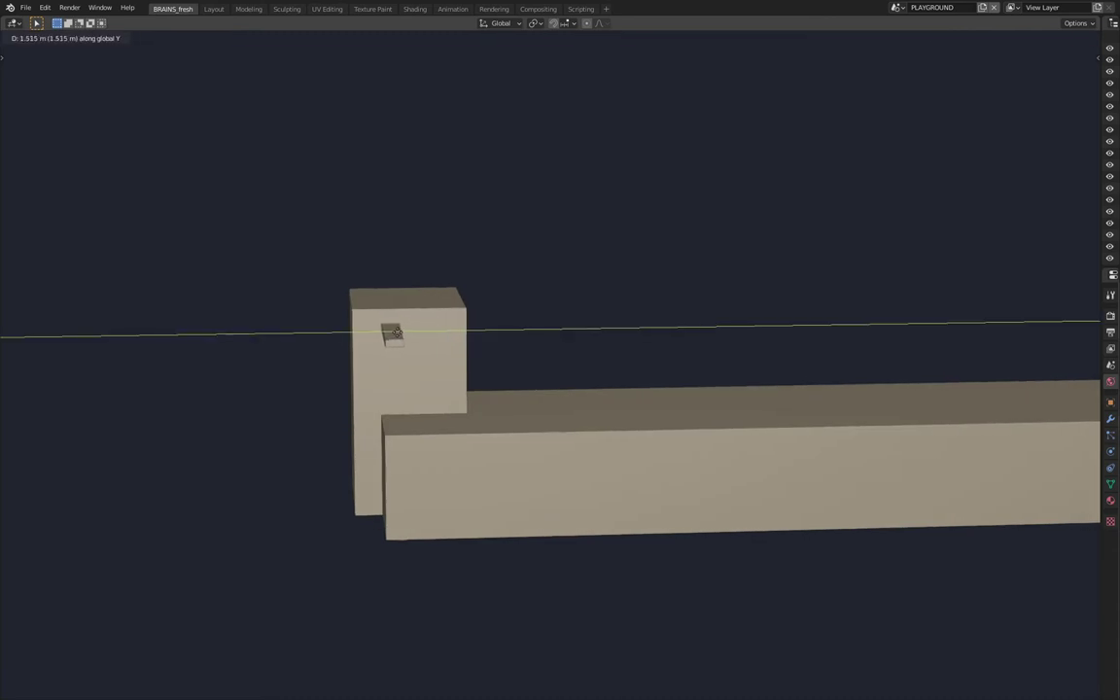
click(394, 331)
Try to raise the bar along Z above the tall block's top
middle_drag(288, 493, 491, 589)
middle_drag(603, 589, 568, 583)
middle_drag(570, 493, 577, 339)
scroll(612, 483, up, 2)
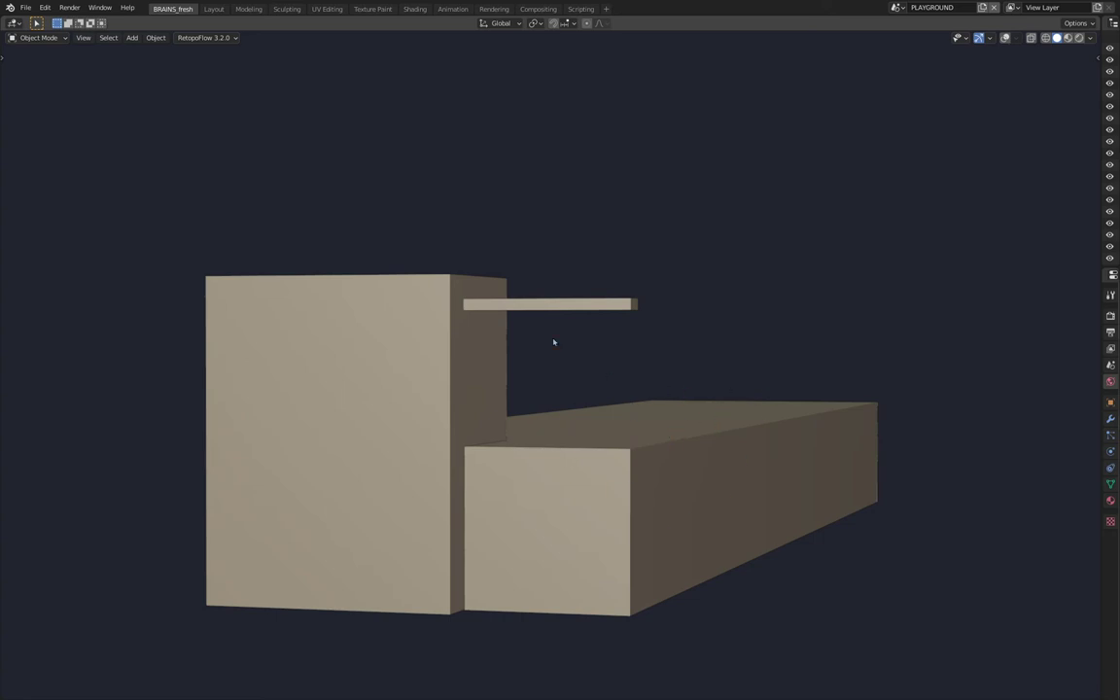
middle_drag(613, 318, 511, 370)
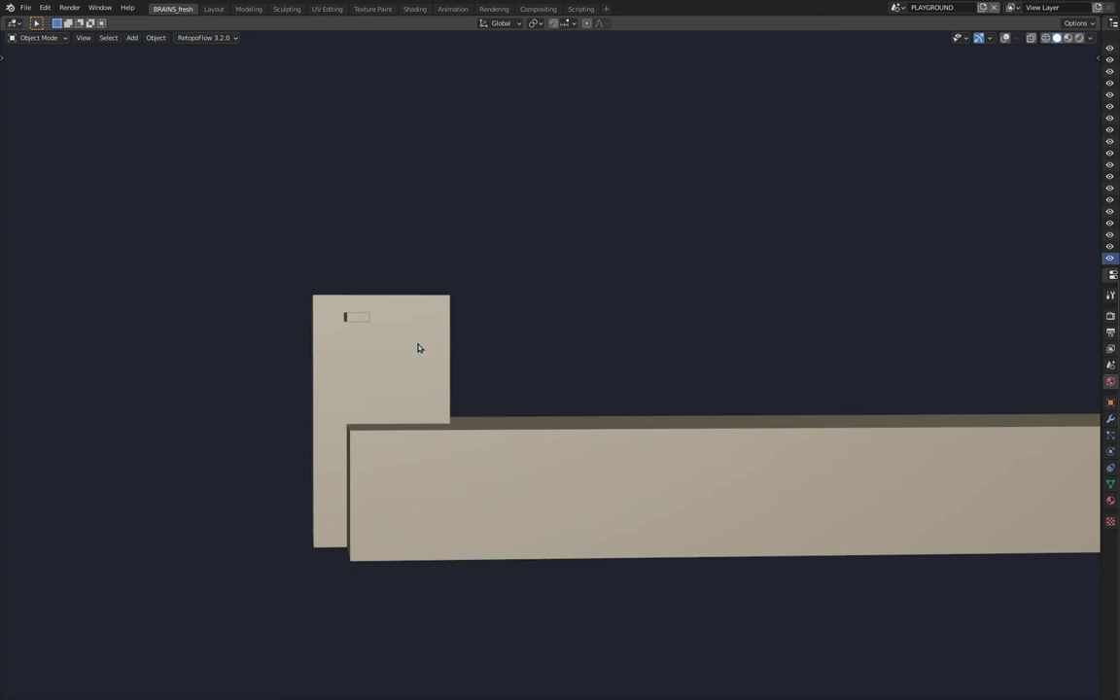
middle_drag(480, 323, 442, 333)
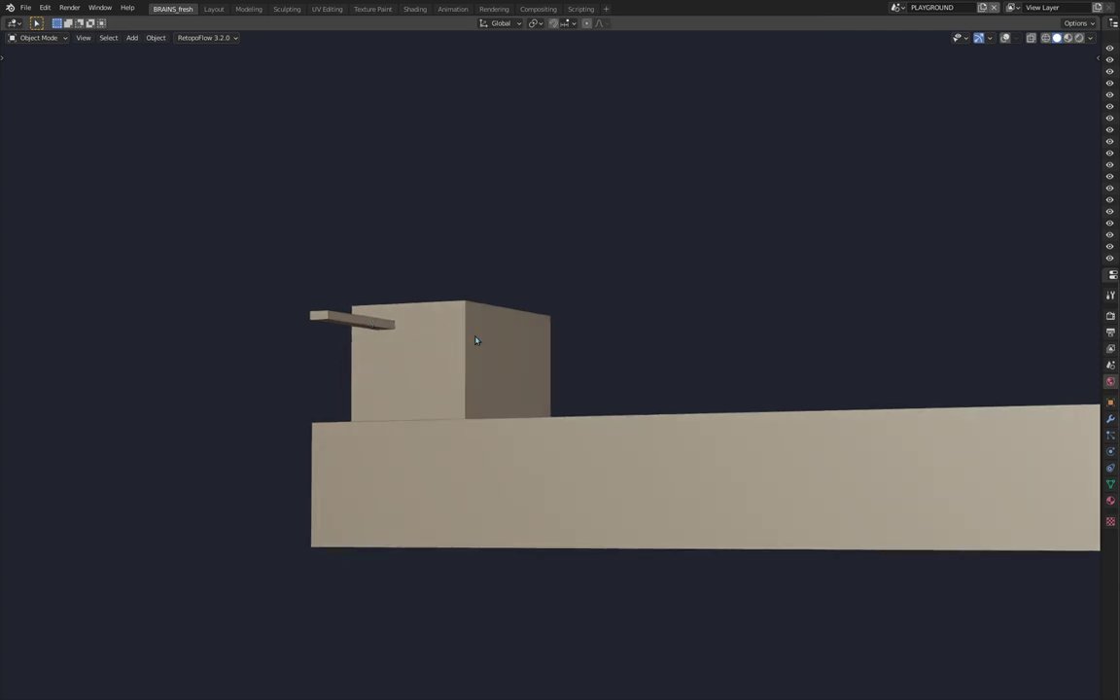
key(g)
key(z)
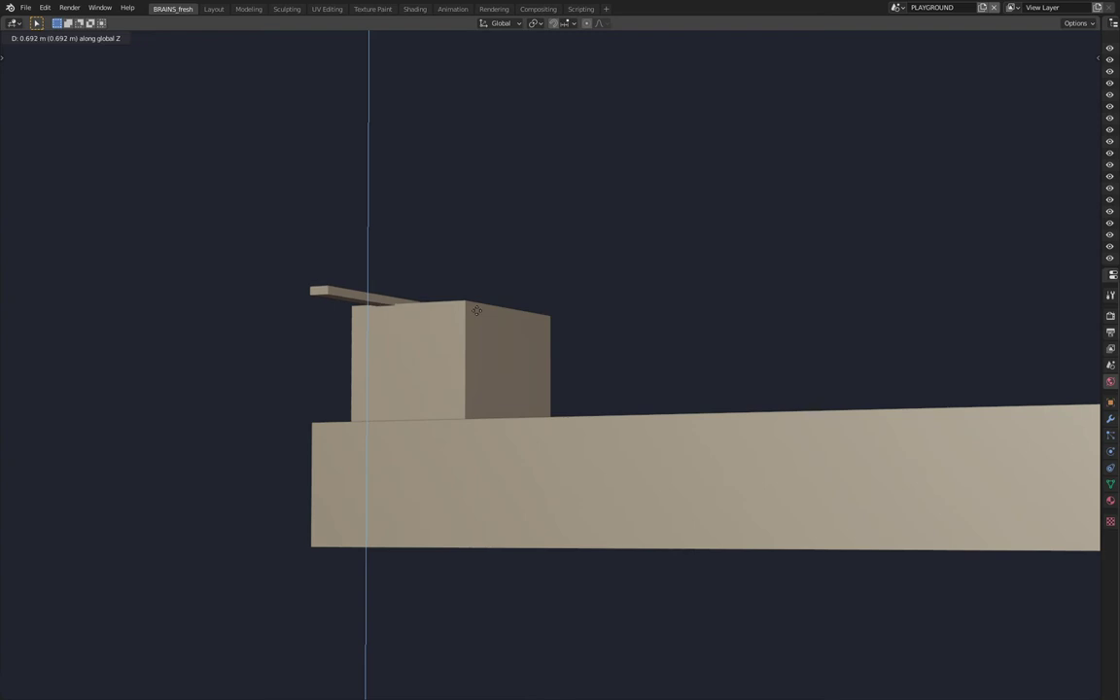
click(477, 316)
middle_drag(477, 316, 469, 366)
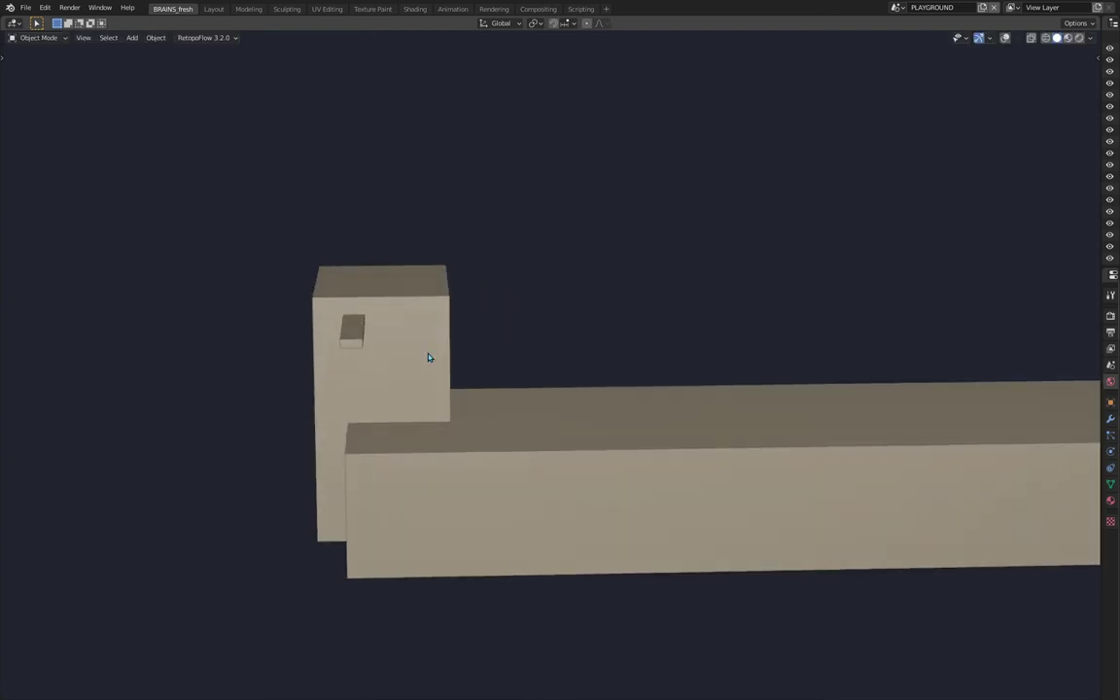
key(g)
key(y)
key(Escape)
key(g)
key(x)
key(Escape)
Move the bar along Y across the tall block's side to its edge facing the long block's far end
key(g)
key(y)
click(549, 341)
middle_drag(549, 340, 428, 346)
key(g)
key(y)
key(Escape)
Move the bar about 0.2 m along Y so it projects past the tall block's edge toward the long block's far end
click(446, 336)
key(g)
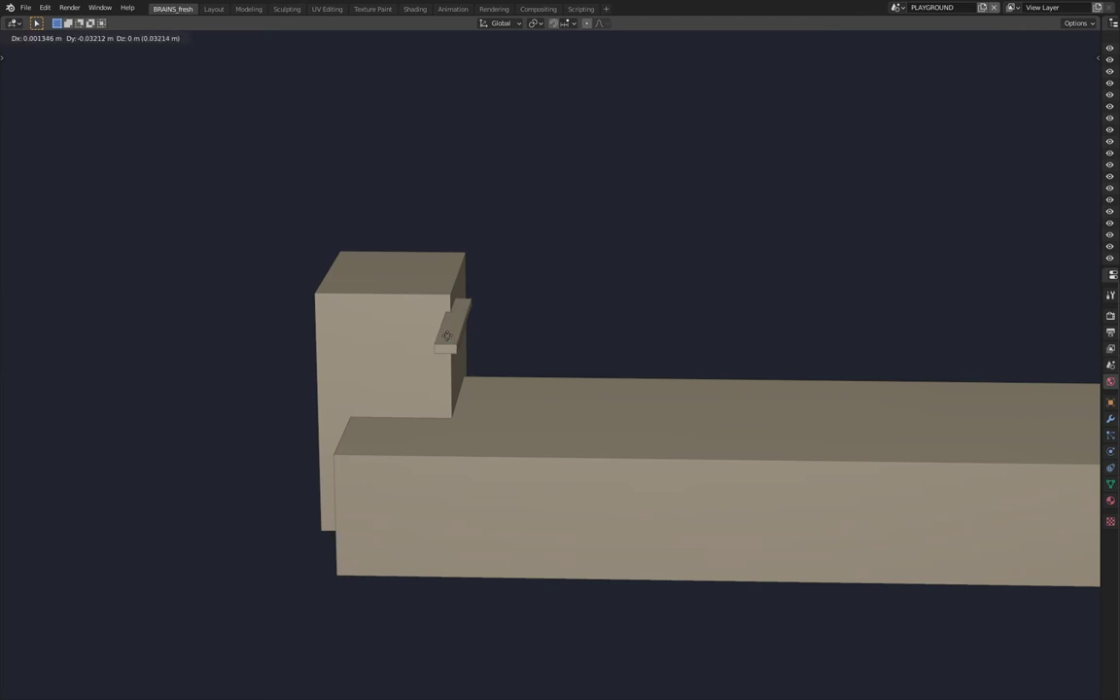
key(x)
key(y)
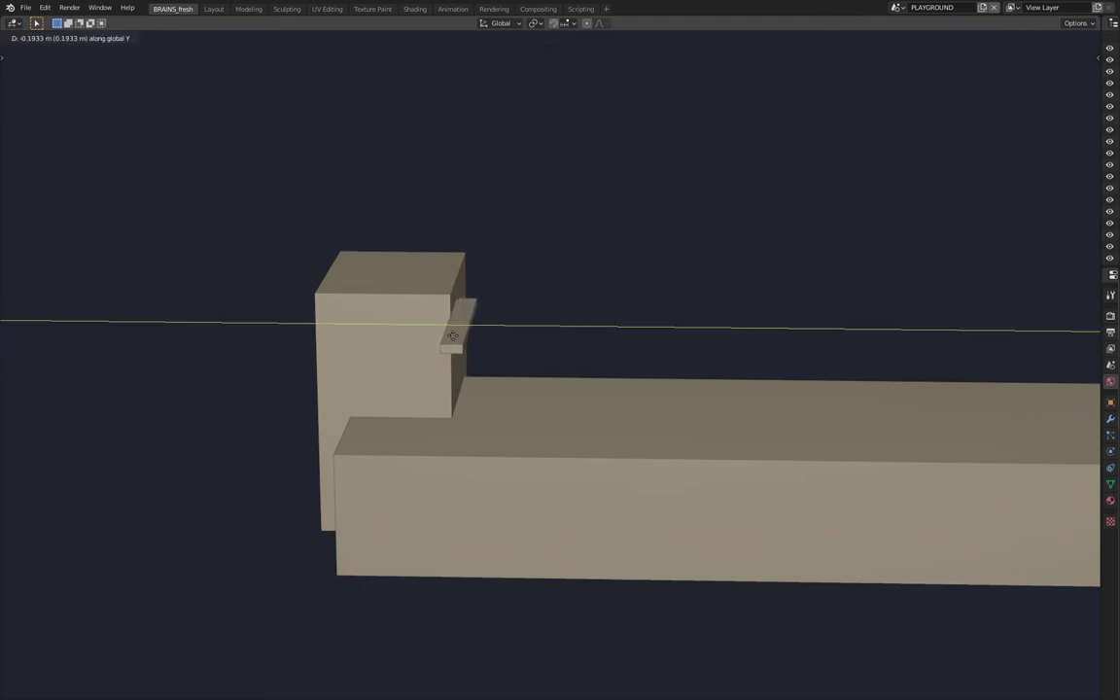
click(452, 335)
mouse_move(555, 328)
middle_down()
mouse_move(431, 312)
mouse_move(525, 310)
mouse_move(501, 309)
mouse_move(500, 347)
mouse_move(530, 293)
mouse_move(575, 321)
middle_up()
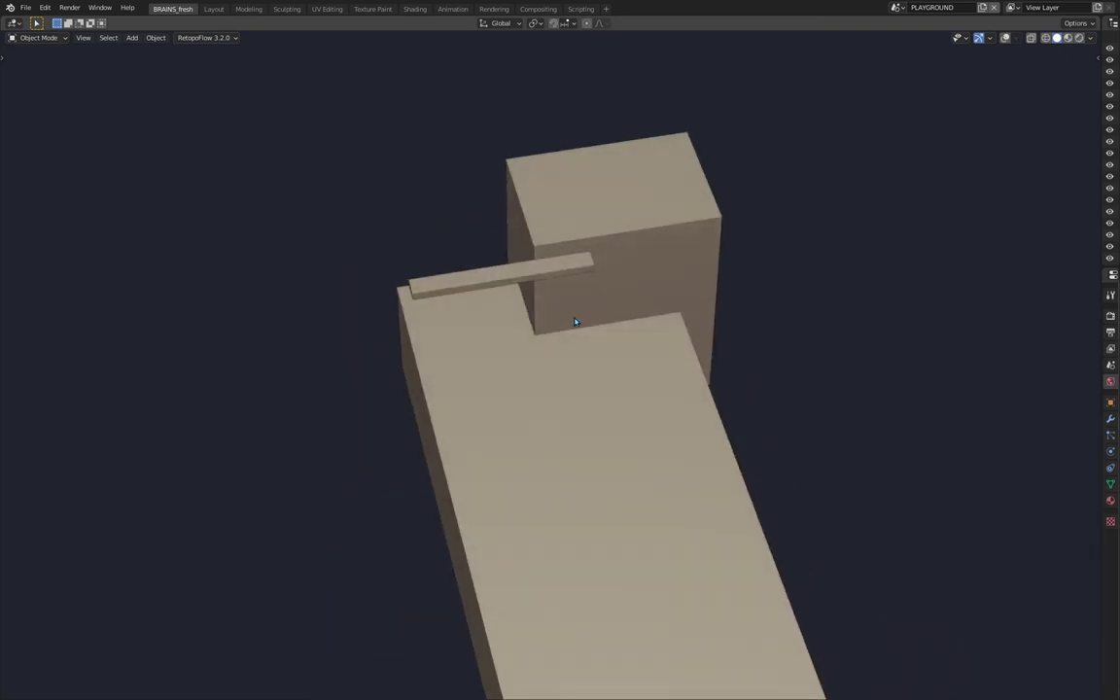
middle_drag(565, 273, 605, 302)
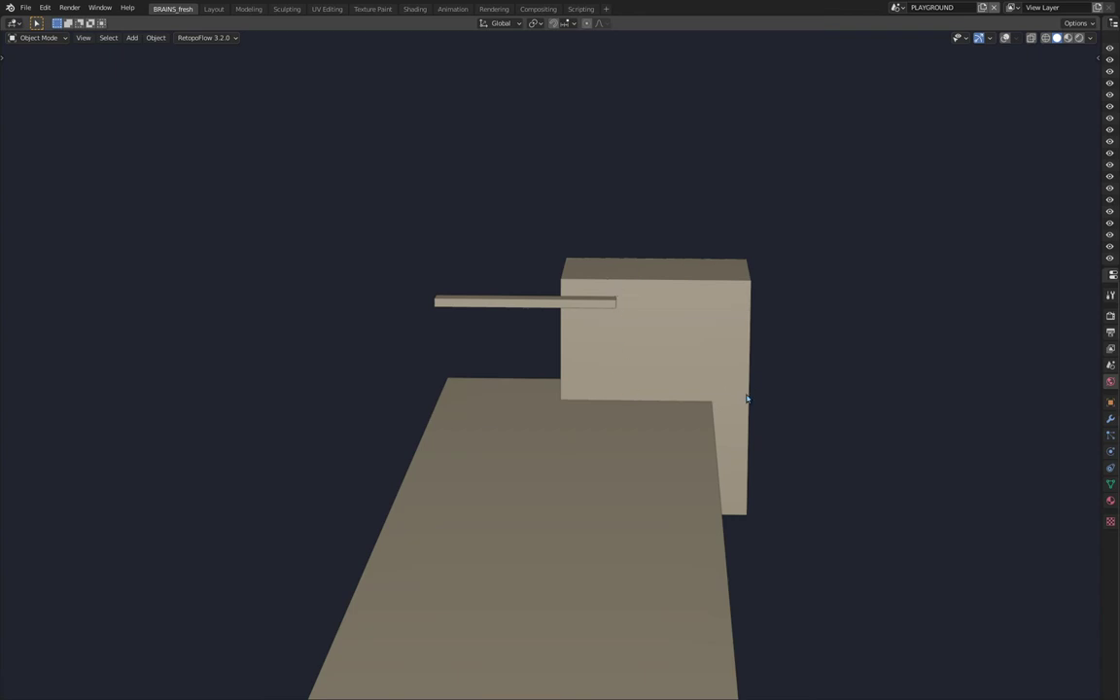
middle_drag(744, 396, 727, 362)
middle_drag(555, 317, 575, 314)
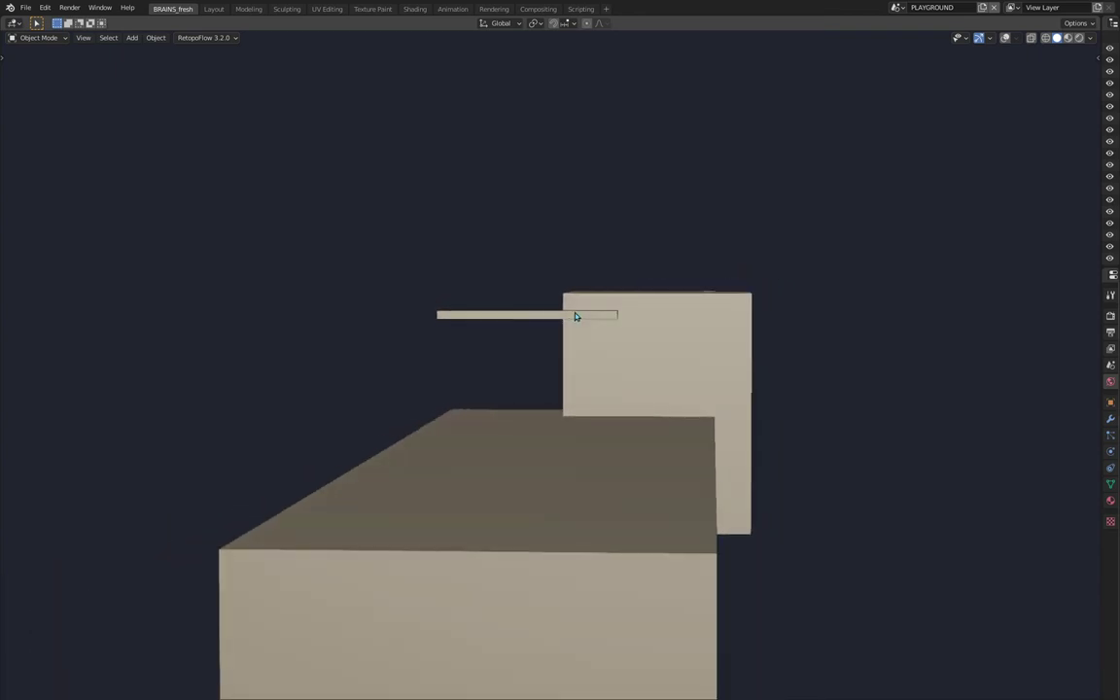
Lower the bar to the junction of the tall and long blocks and shift it about 1.6 m along X across the tall block's face
key(g)
click(775, 426)
middle_drag(775, 428, 705, 425)
key(g)
click(619, 446)
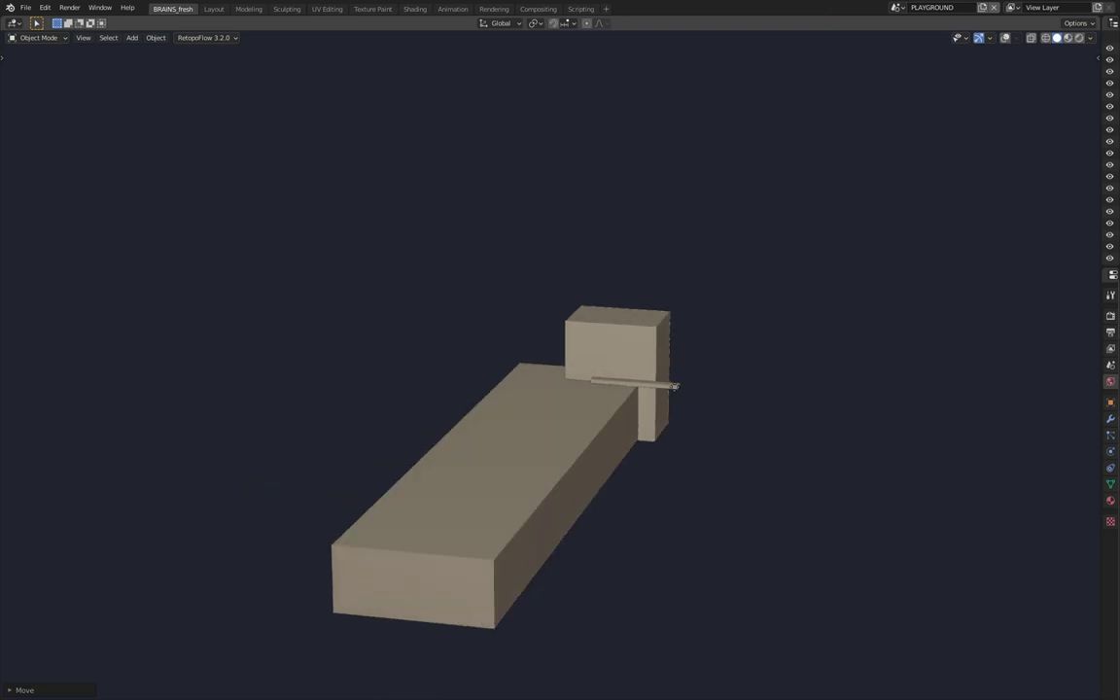
key(g)
key(y)
key(x)
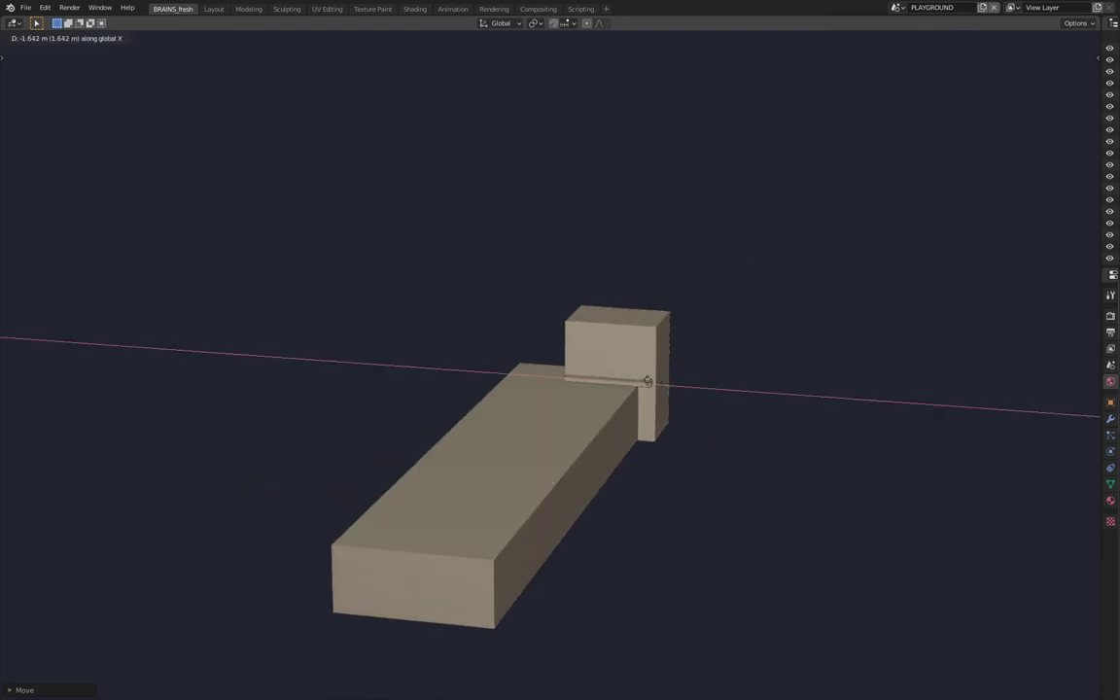
click(645, 380)
Slide the bar along Y against the tall block's face and fit it within the face's width just above the long block
middle_drag(665, 437, 695, 507)
scroll(617, 495, up, 3)
key(g)
key(y)
click(684, 406)
middle_drag(615, 361, 709, 426)
key(g)
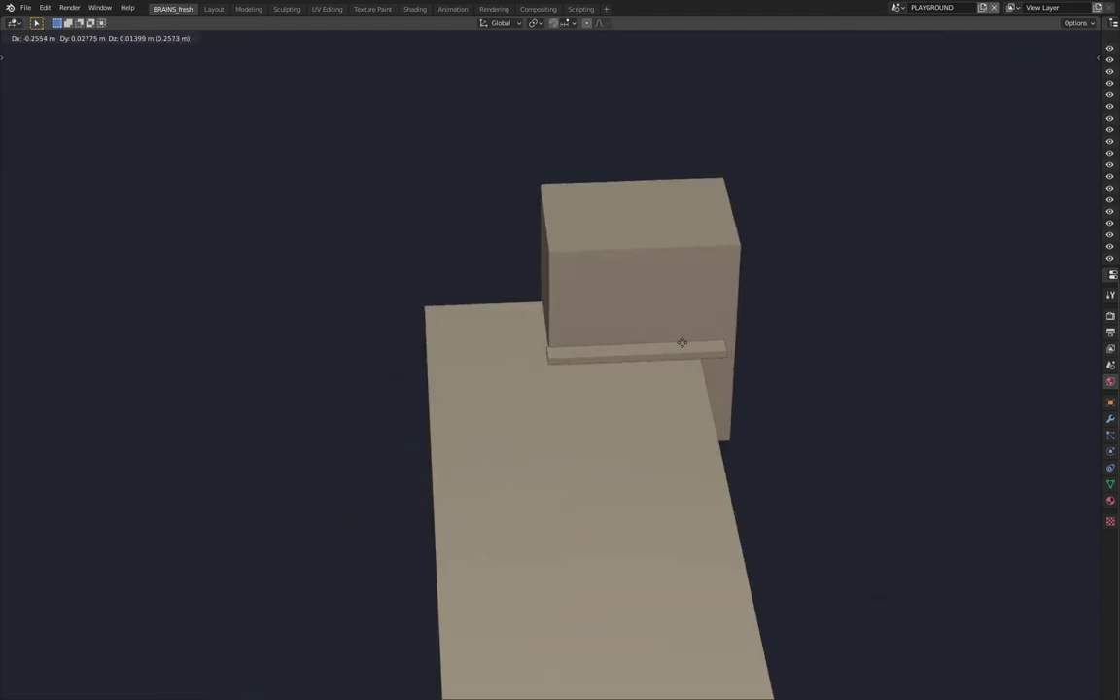
click(679, 342)
Move the bar across the long block's top along X so it extends beyond the tall block's inner edge
middle_drag(679, 342, 622, 362)
key(g)
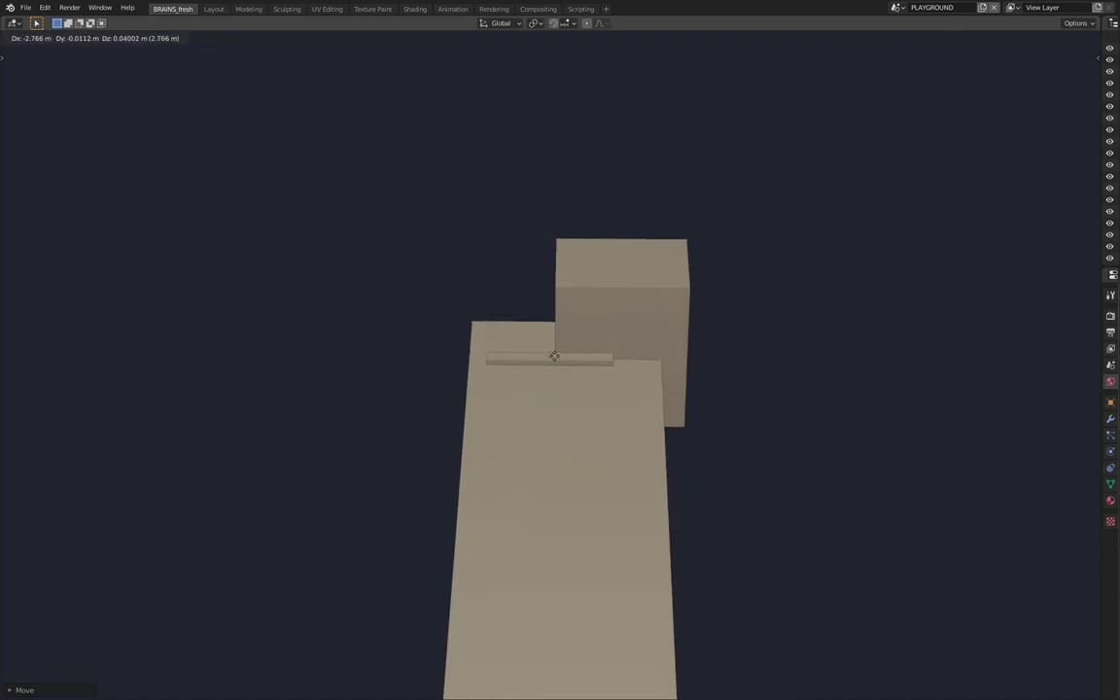
click(537, 355)
middle_drag(537, 355, 465, 446)
middle_drag(475, 401, 622, 425)
key(g)
click(473, 406)
key(g)
click(473, 410)
Move the bar to the long block's far end, overhanging its side edge at top-surface height
scroll(465, 440, down, 2)
middle_drag(728, 446, 513, 416)
key(g)
right_click(531, 395)
key(g)
click(933, 425)
middle_drag(937, 426, 839, 412)
key(g)
key(z)
click(828, 378)
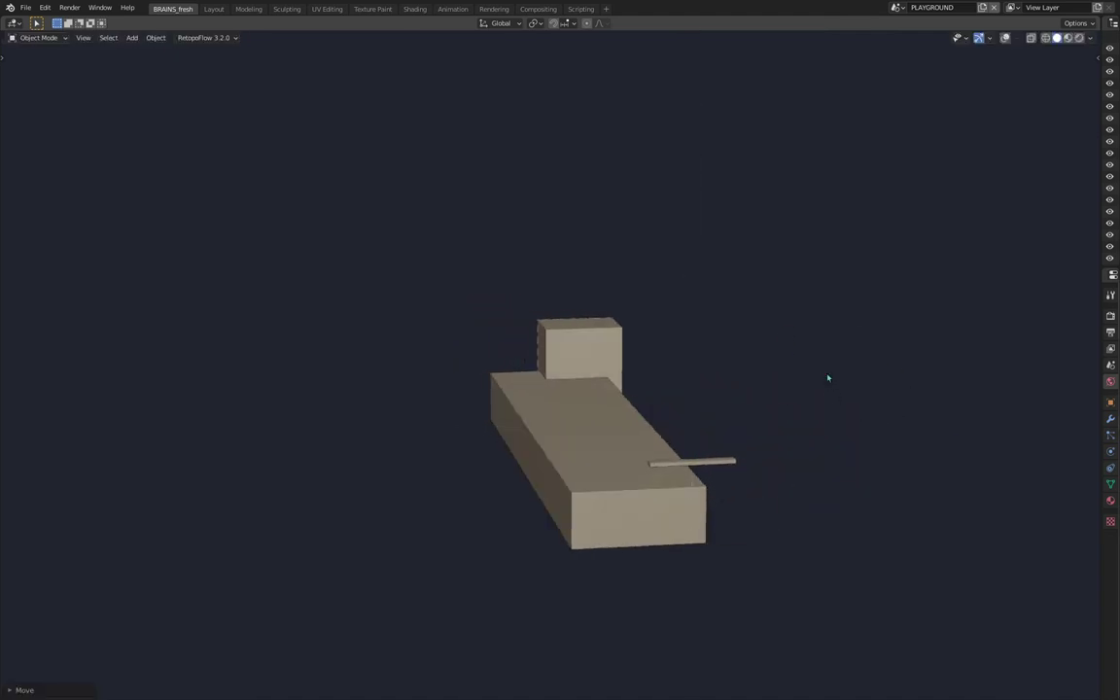
Rotate the bar 90° about Y to stand it upright and reposition it over the long block's far end
text(ry90)
key(Return)
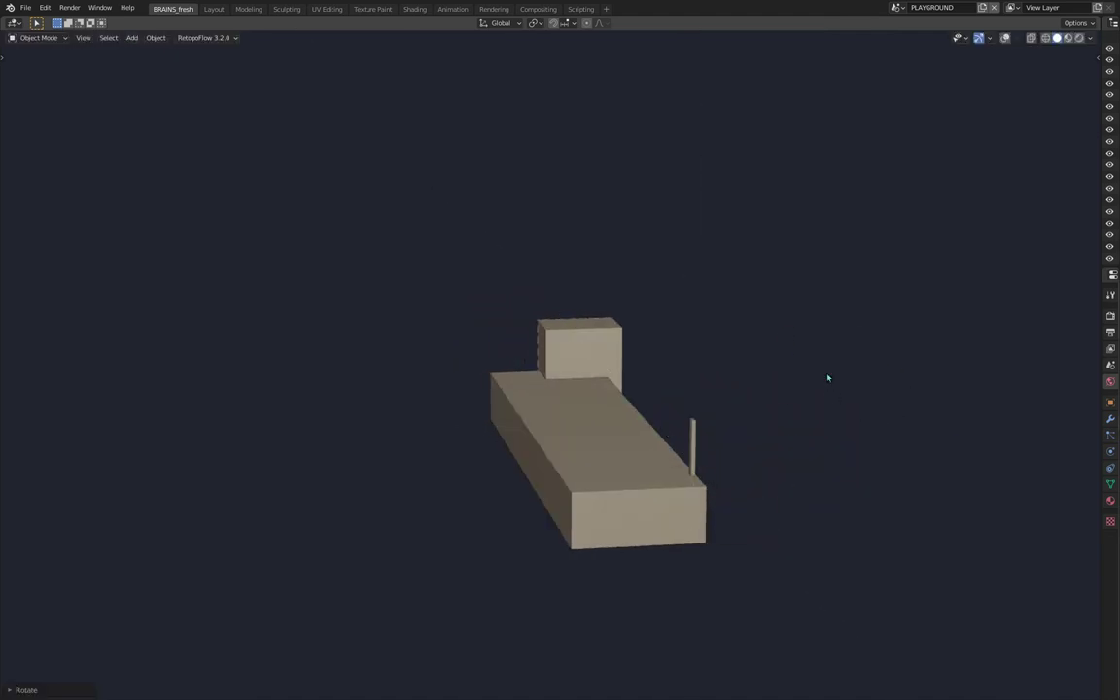
middle_drag(774, 425, 562, 408)
key(g)
click(499, 382)
middle_drag(437, 487, 573, 482)
key(g)
click(613, 441)
Set the upright bar on the long block near its far end, with its top level with the tall block's top
middle_drag(613, 440, 538, 468)
key(g)
click(517, 500)
key(g)
click(469, 408)
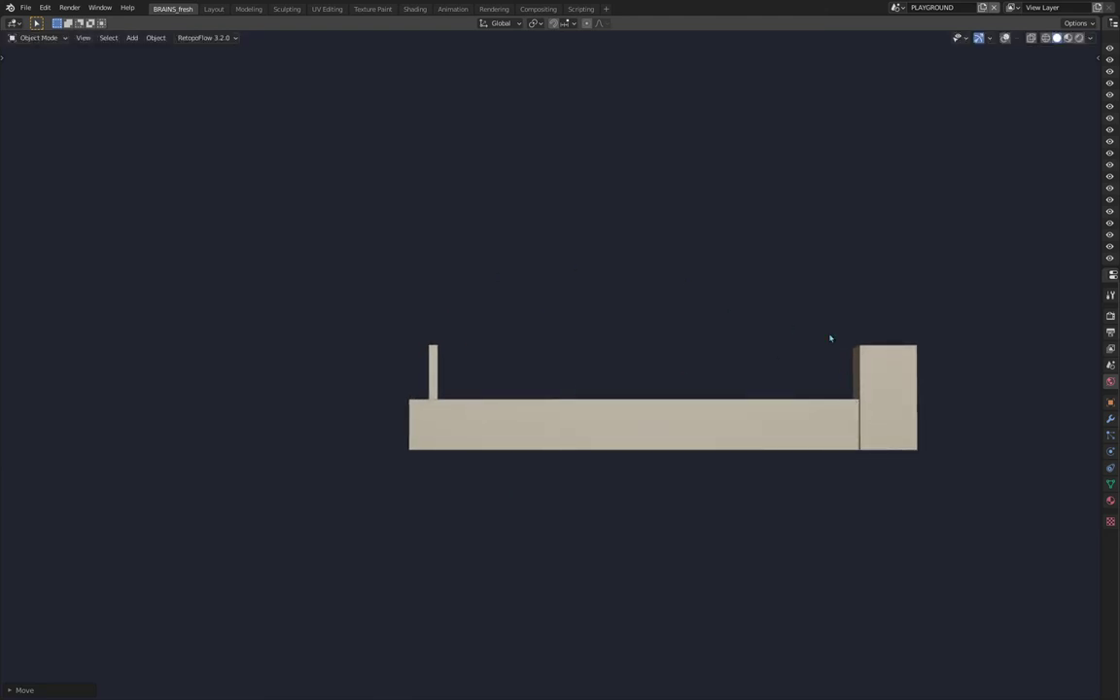
key(g)
key(z)
click(492, 387)
middle_drag(492, 387, 360, 337)
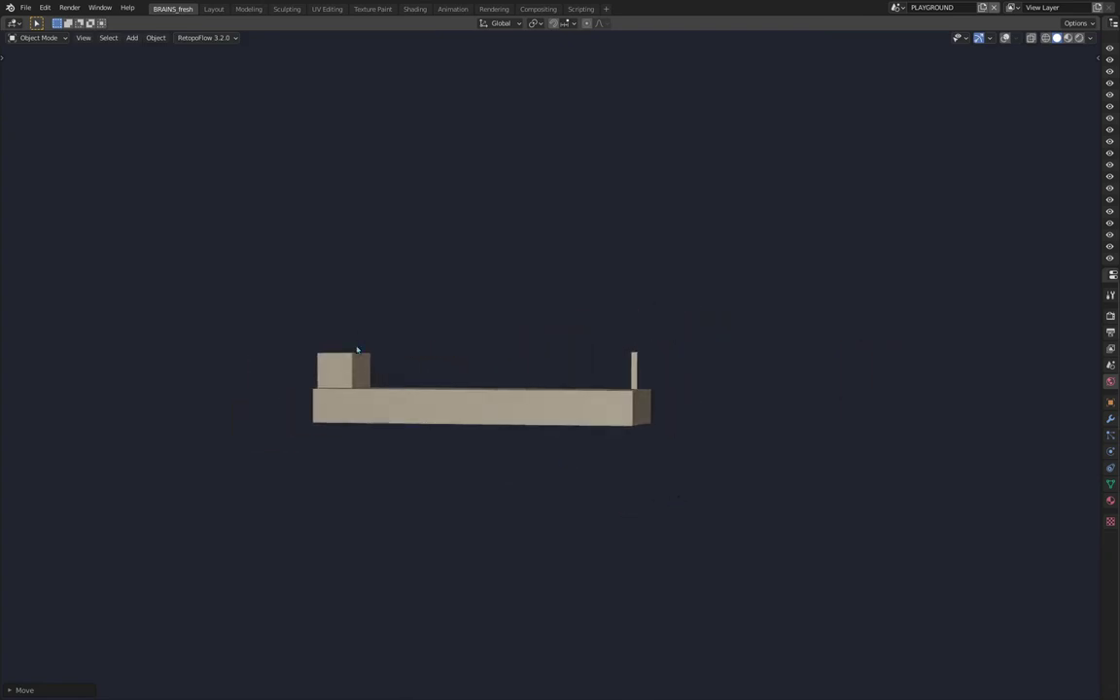
middle_drag(635, 369, 742, 447)
Move the upright bar along the long block to stand directly beside the tall block's side face
key(g)
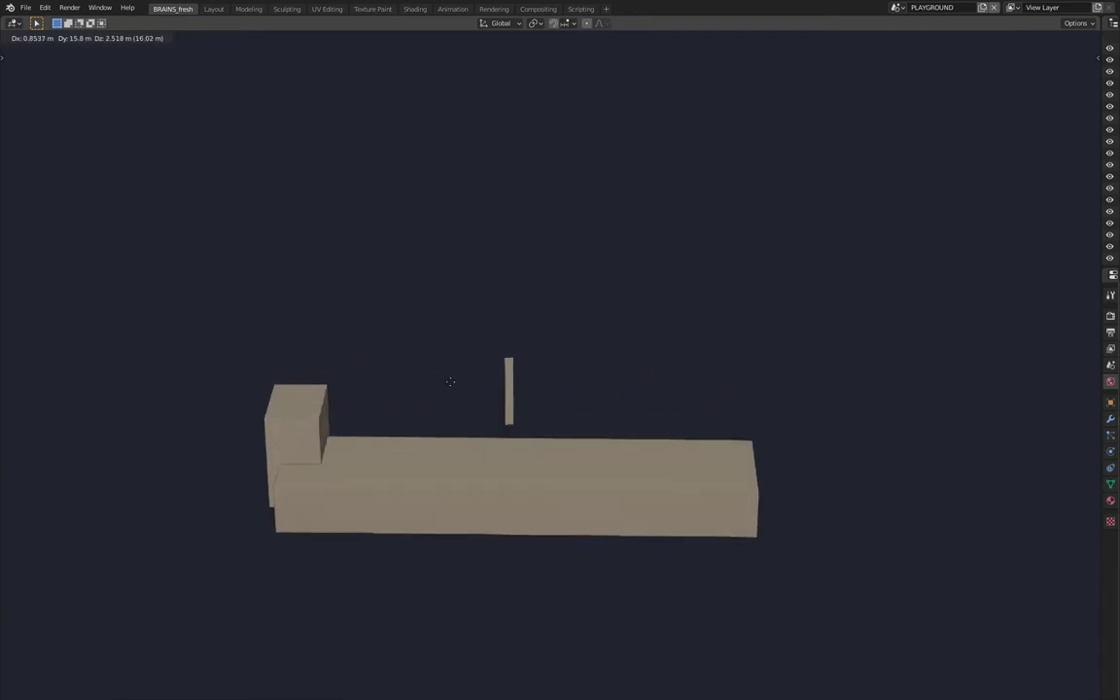
click(260, 422)
middle_drag(260, 422, 340, 446)
key(g)
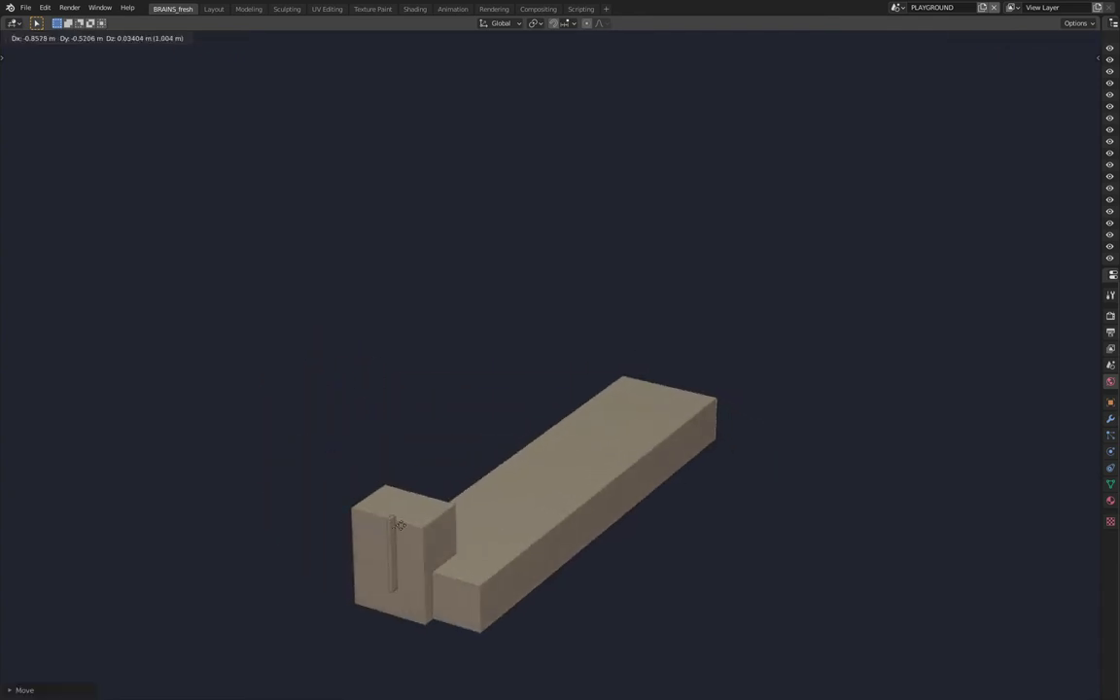
click(441, 508)
middle_drag(440, 508, 529, 462)
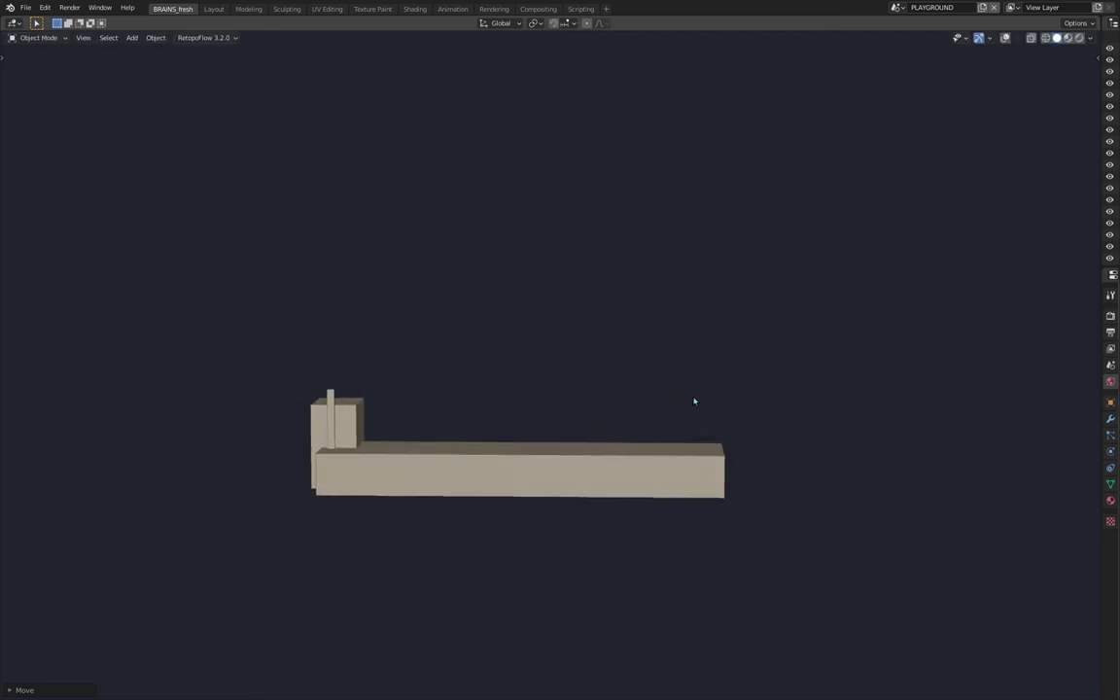
middle_drag(699, 420, 715, 442)
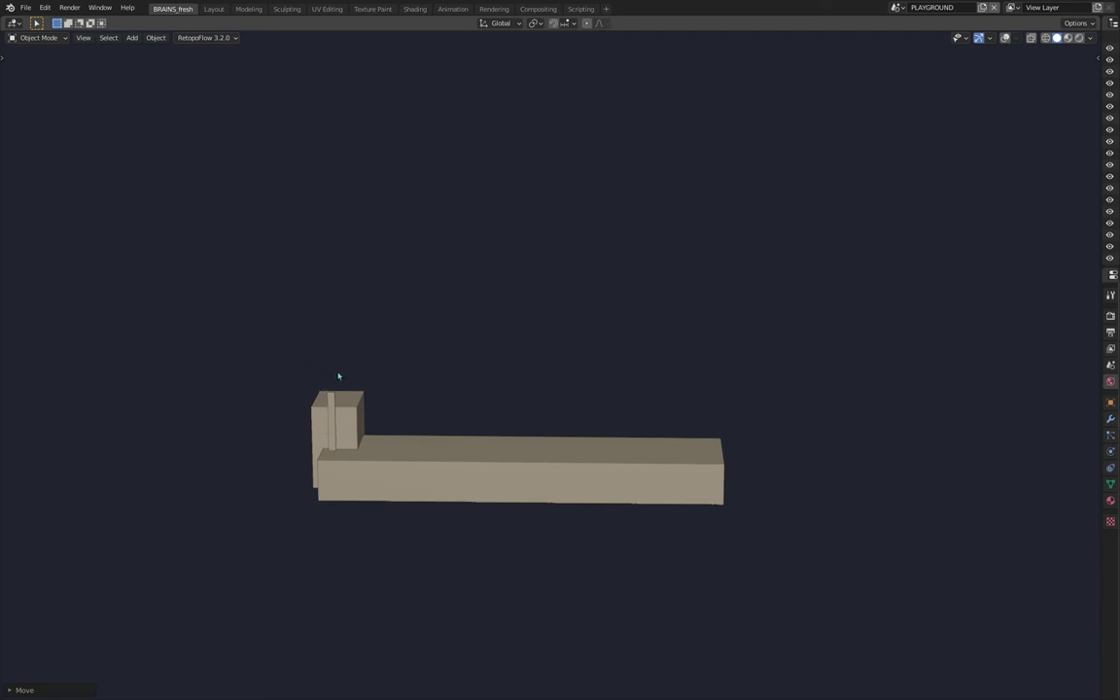
middle_drag(389, 376, 625, 483)
scroll(609, 440, up, 3)
middle_drag(608, 440, 314, 291)
middle_drag(119, 339, 158, 350)
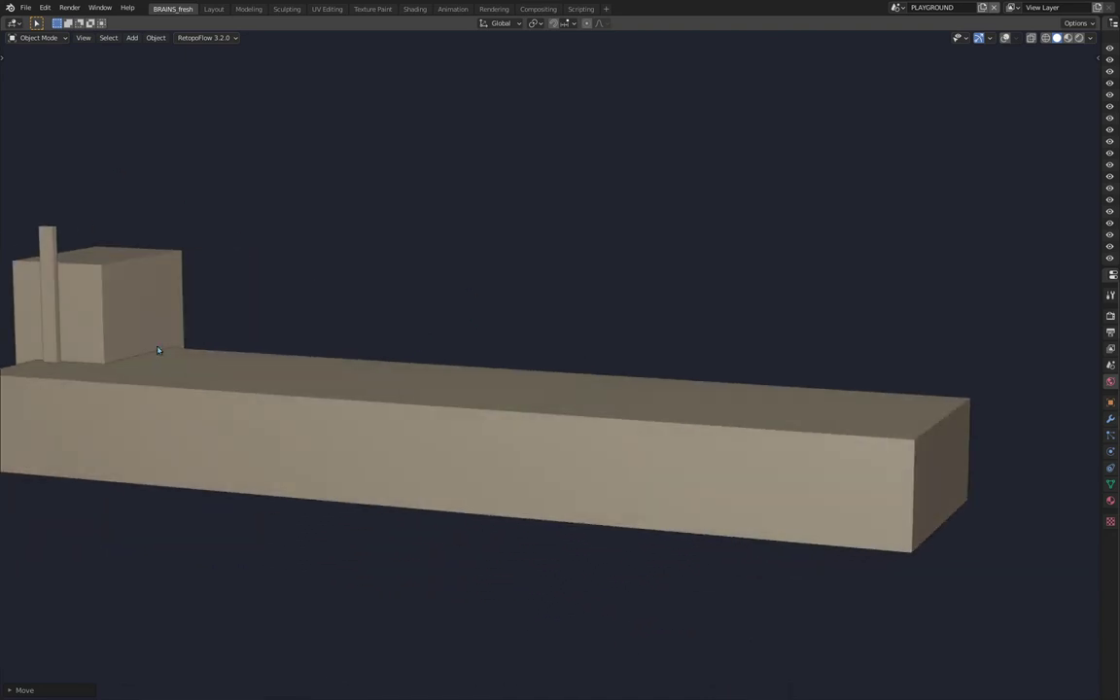
key(g)
key(x)
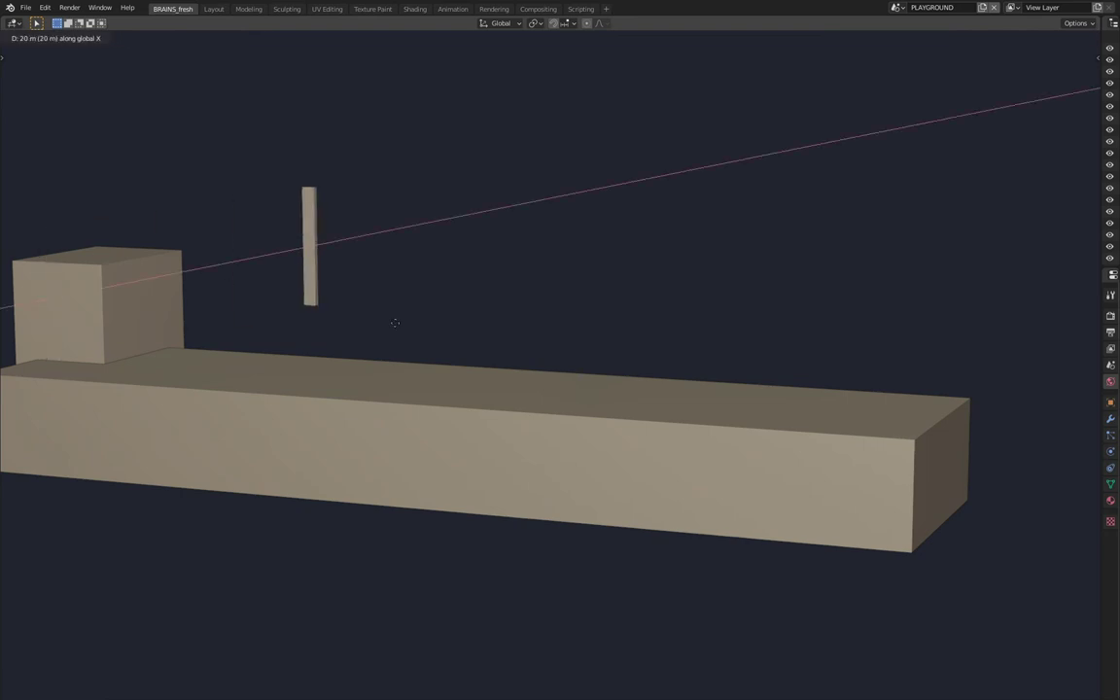
right_click(552, 345)
Move the upright bar about 31 m along Y back to the long block's far end
scroll(552, 380, down, 4)
middle_drag(551, 396, 608, 428)
key(g)
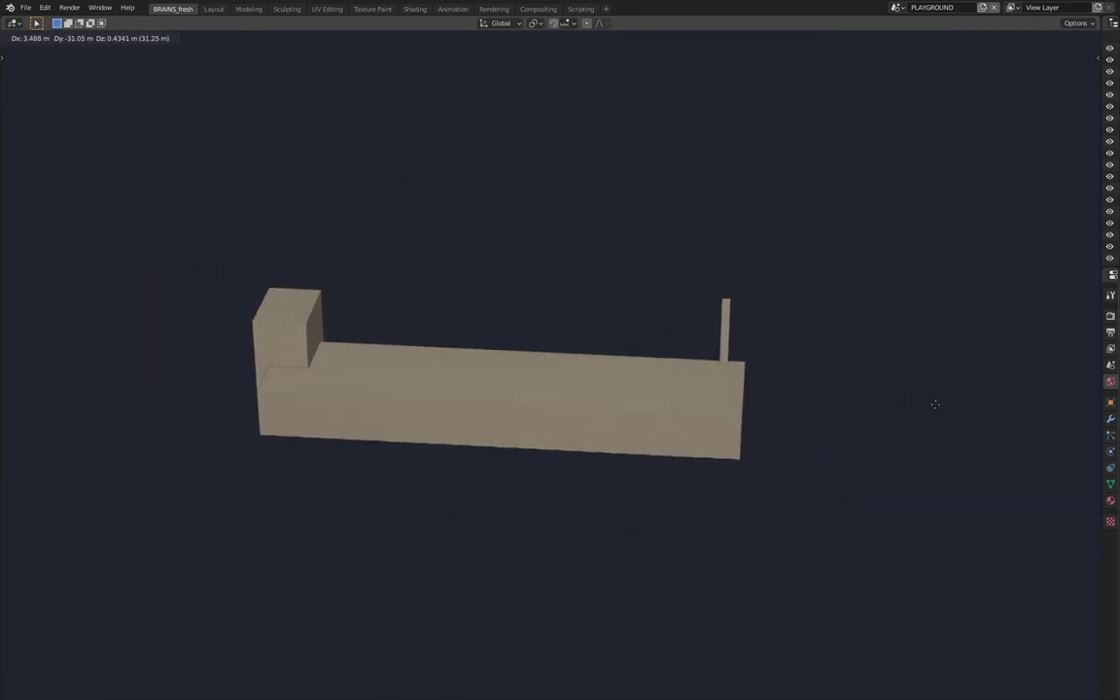
click(929, 422)
middle_drag(929, 422, 651, 396)
key(g)
click(542, 395)
Adjust the upright bar to sit at the very edge of the long block's far end
middle_drag(542, 395, 520, 494)
key(g)
click(517, 503)
middle_drag(473, 540, 497, 529)
middle_drag(377, 525, 533, 461)
key(g)
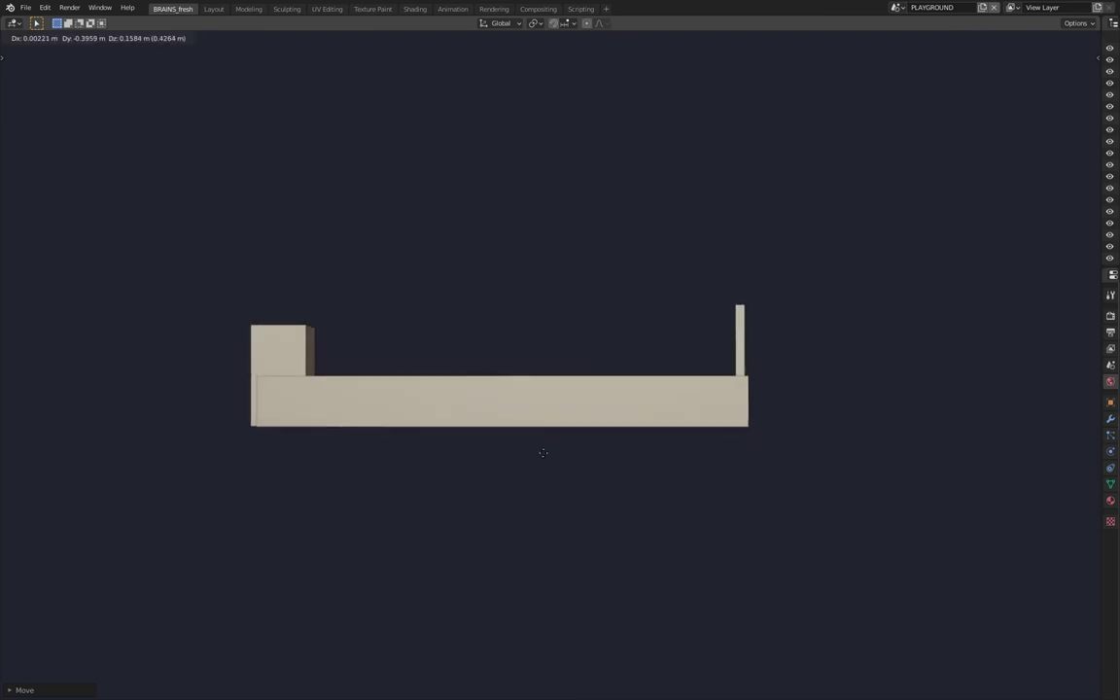
click(549, 458)
scroll(552, 463, down, 2)
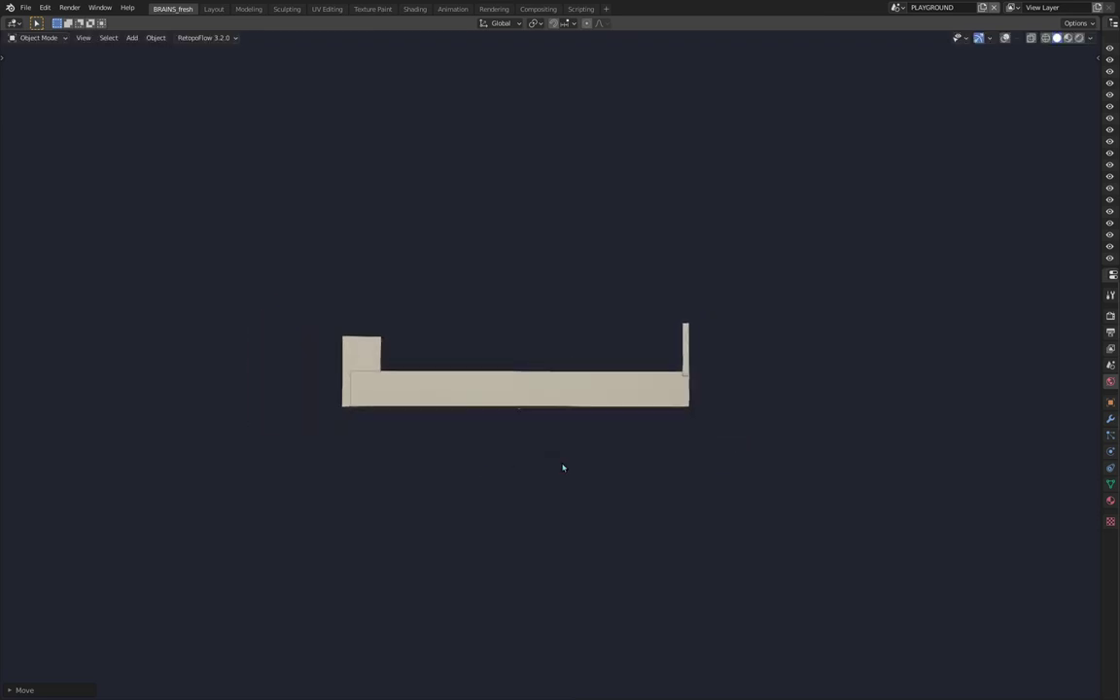
Slide the upright bar about 0.9 m along Y in from the far end, and reposition it along X across the long block's width
key(g)
key(y)
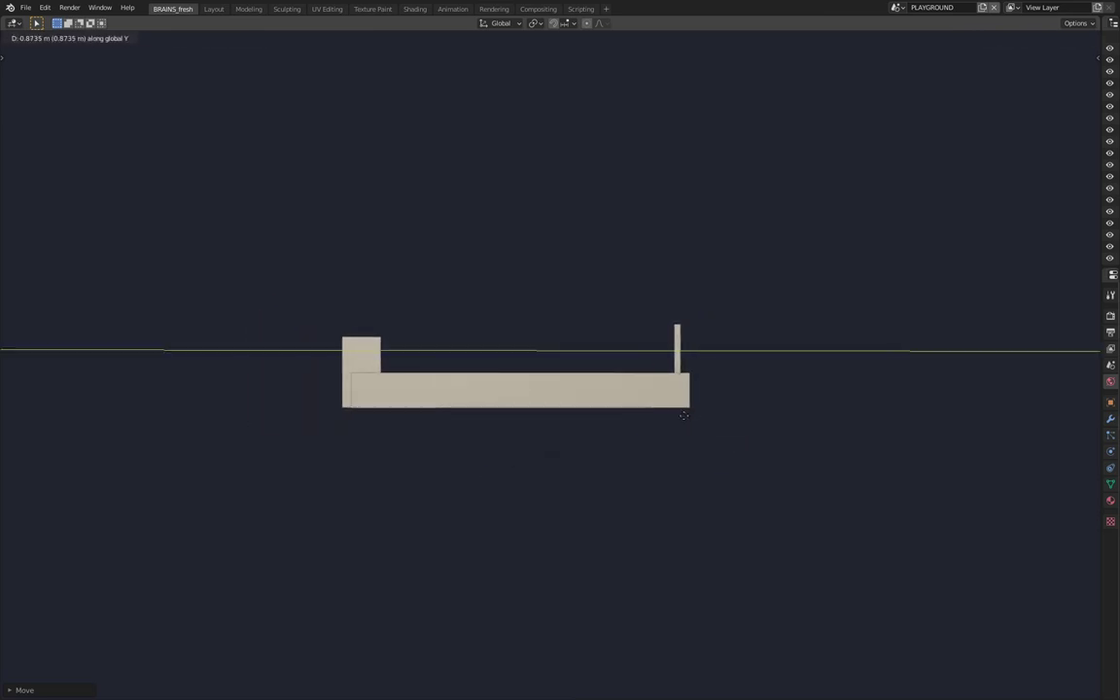
click(684, 415)
middle_drag(683, 415, 669, 461)
key(g)
key(y)
key(x)
click(570, 437)
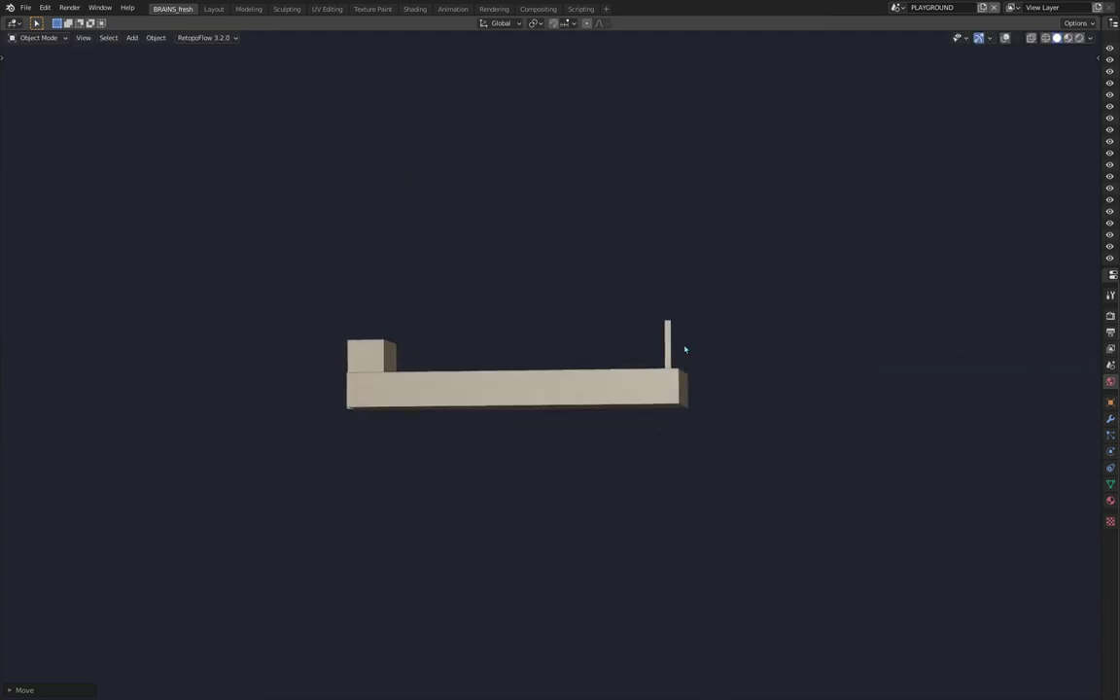
Check the arrangement in front and side views and lower the upright bar along Z into the long block
middle_drag(671, 373, 691, 383)
key(KP_1)
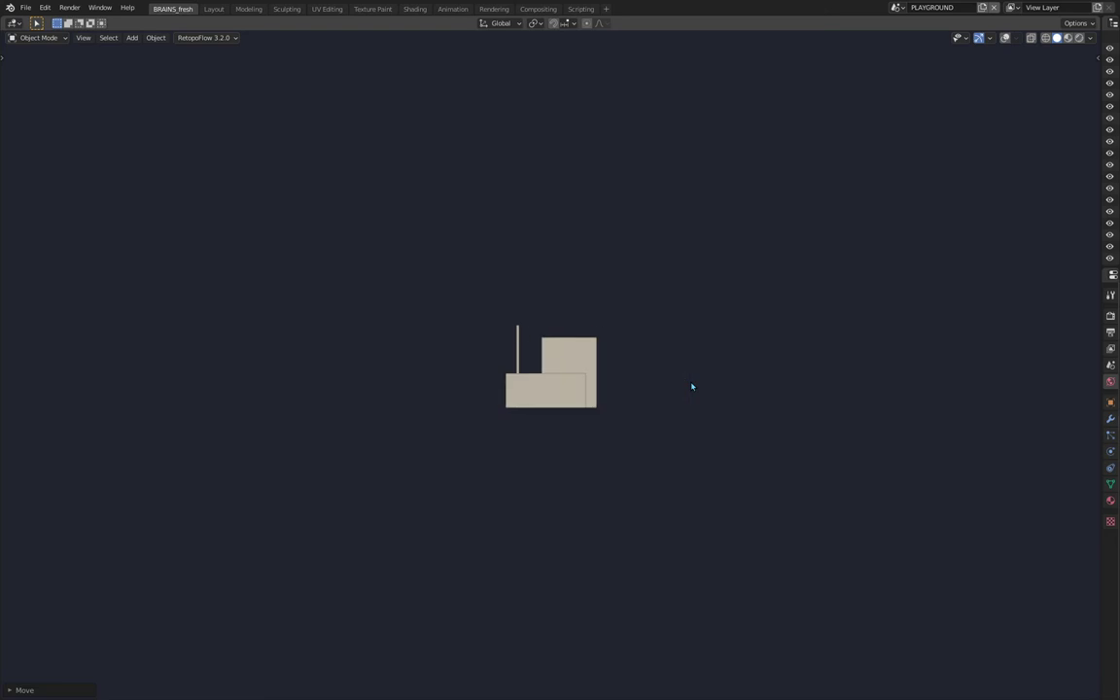
key(KP_3)
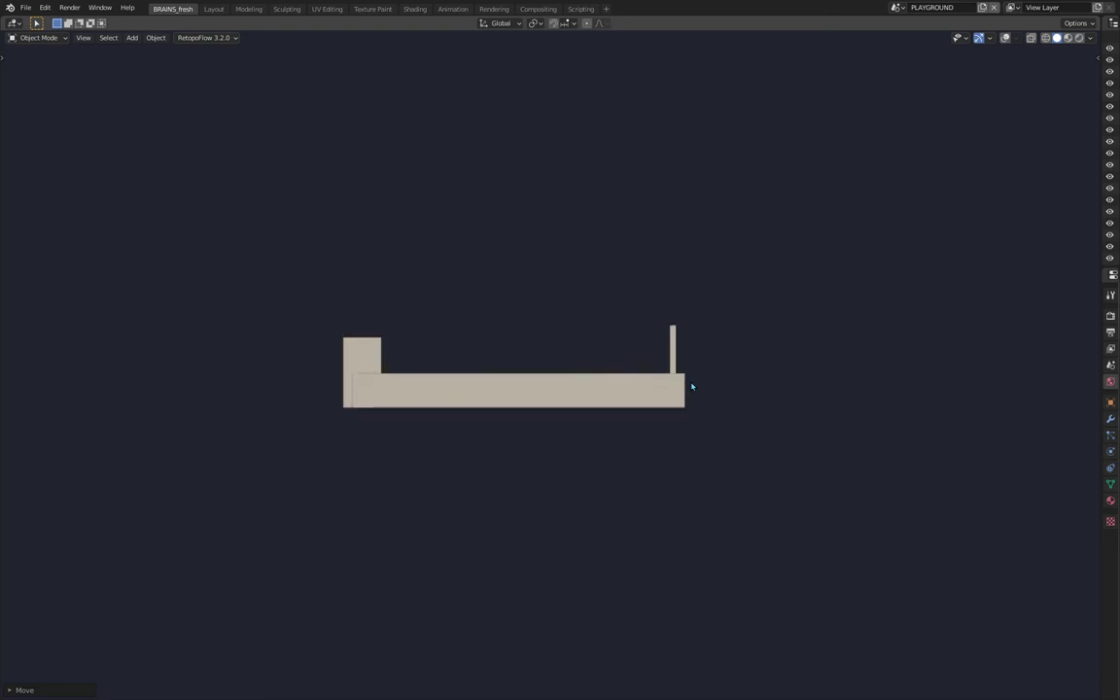
key(g)
key(z)
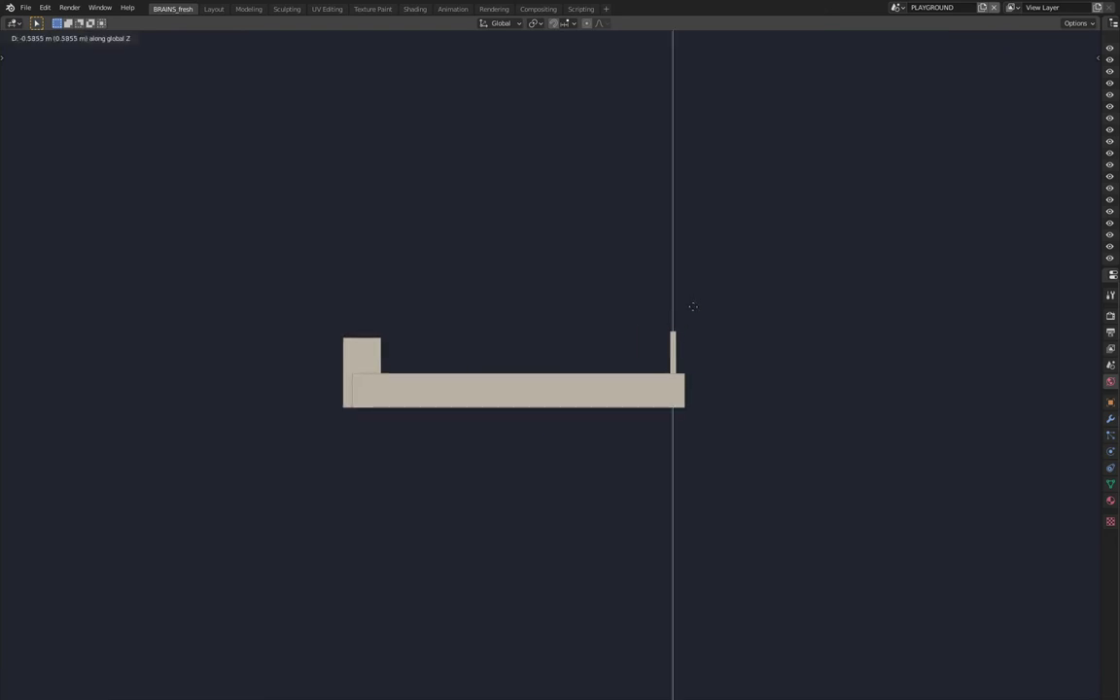
click(692, 317)
Raise the upright bar along Z until its top stands slightly above the tall block's top
key(g)
key(z)
right_click(679, 338)
key(g)
key(z)
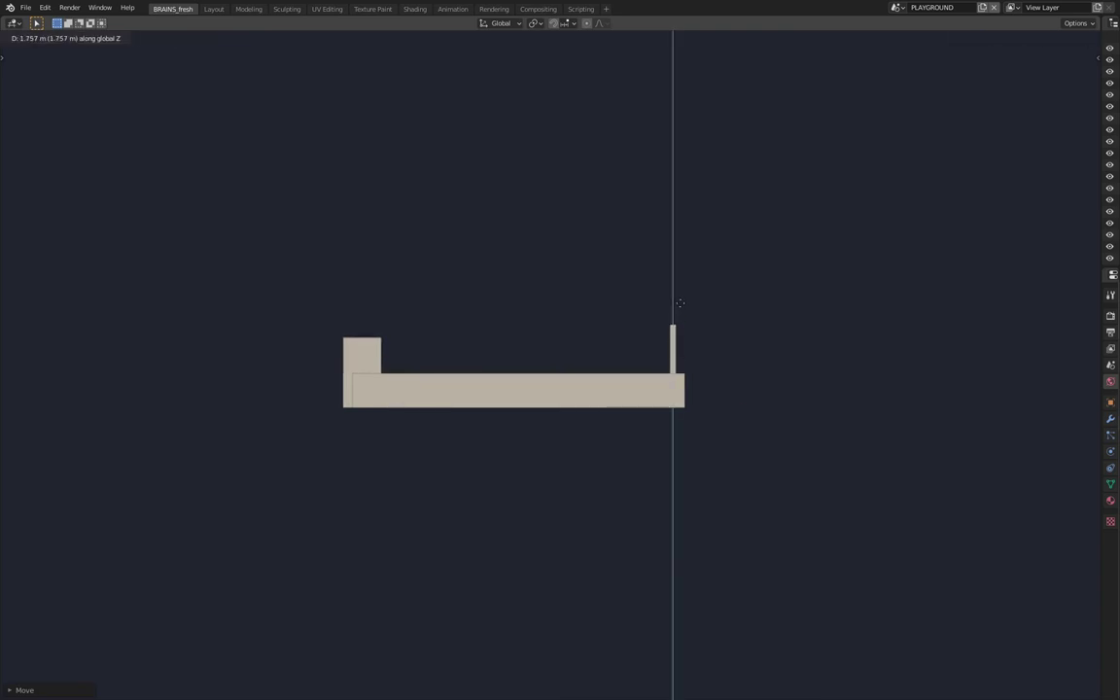
click(684, 307)
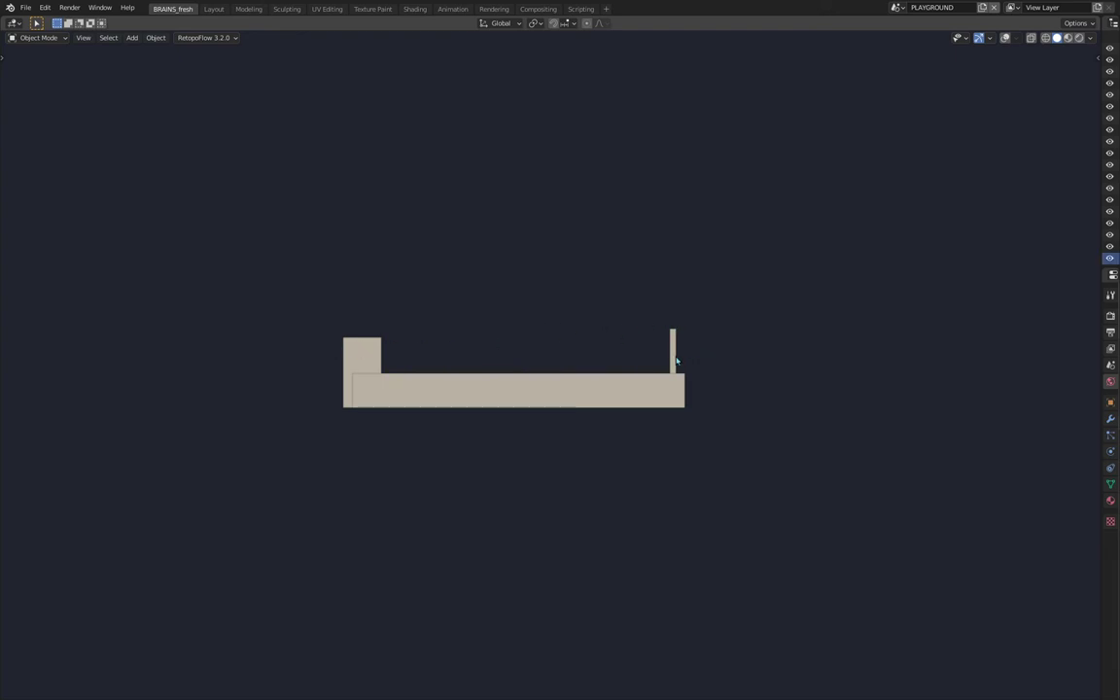
key(g)
key(z)
click(676, 264)
Try to shift the upright bar along Y near the long block's far end
key(g)
key(x)
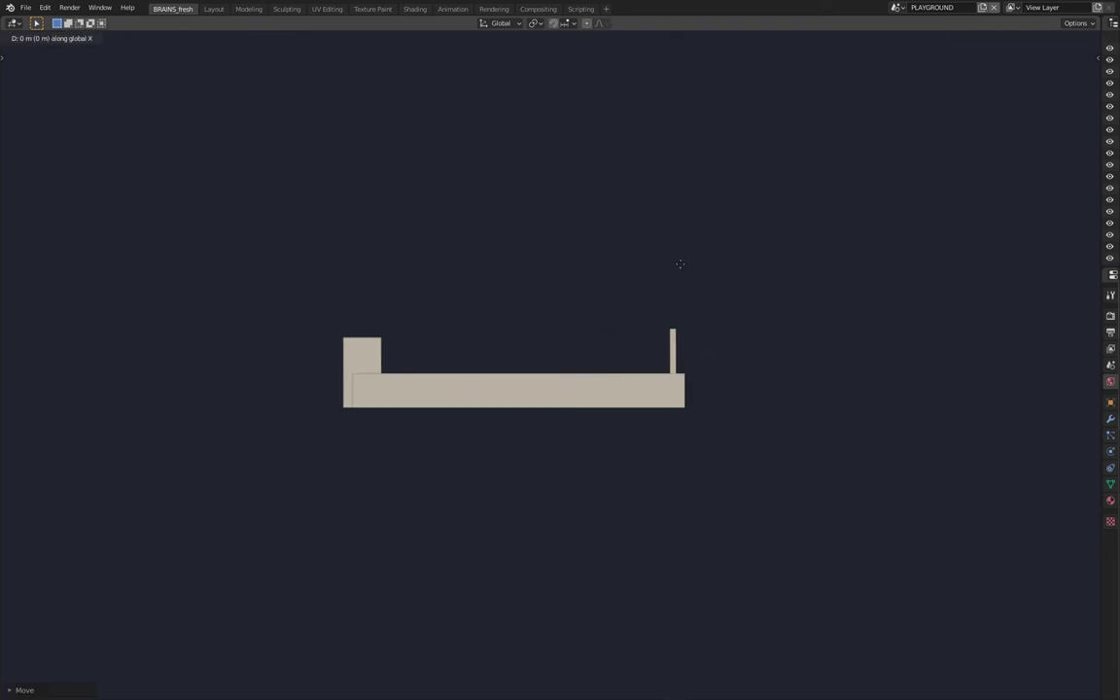
key(y)
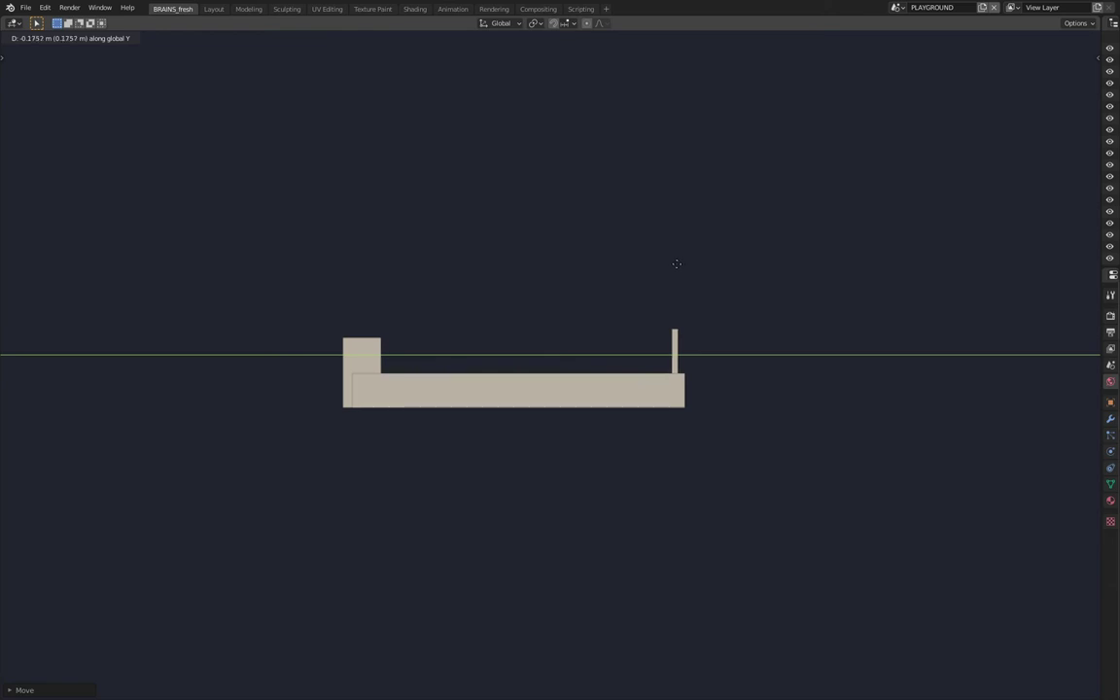
right_click(667, 262)
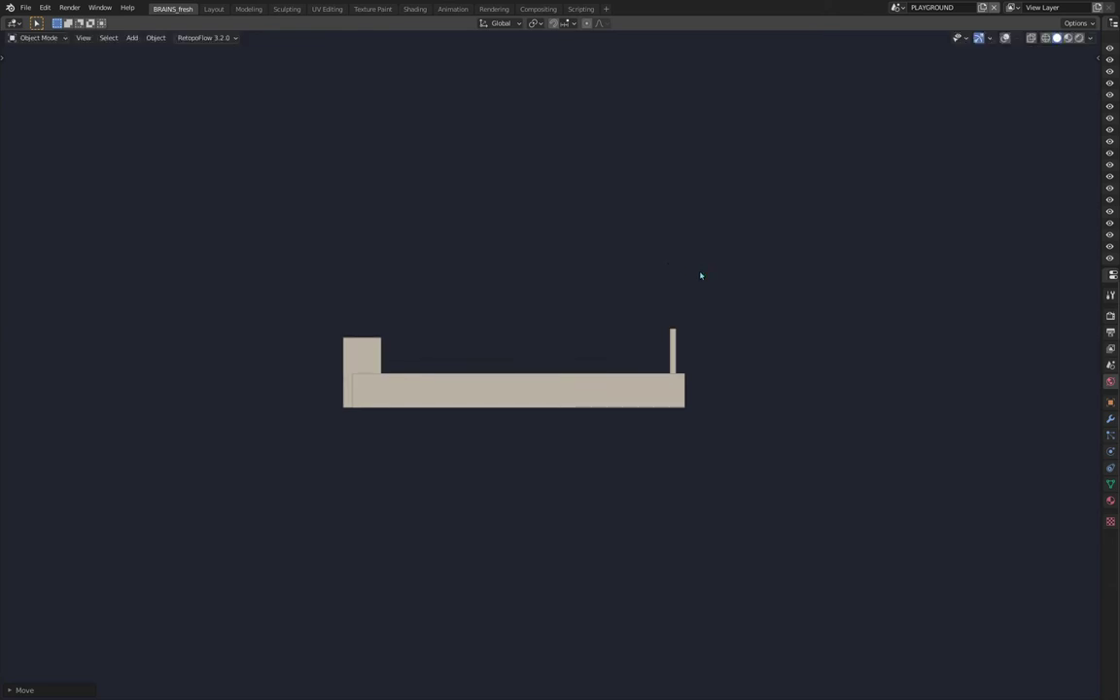
middle_drag(751, 362, 716, 421)
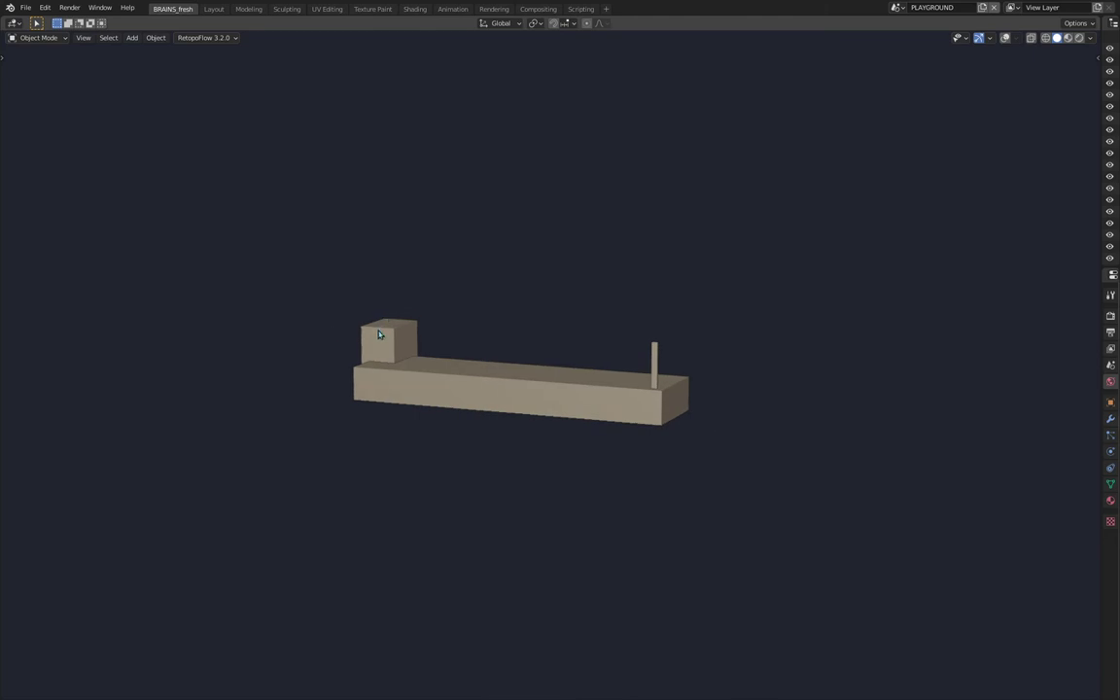
middle_drag(547, 352, 378, 312)
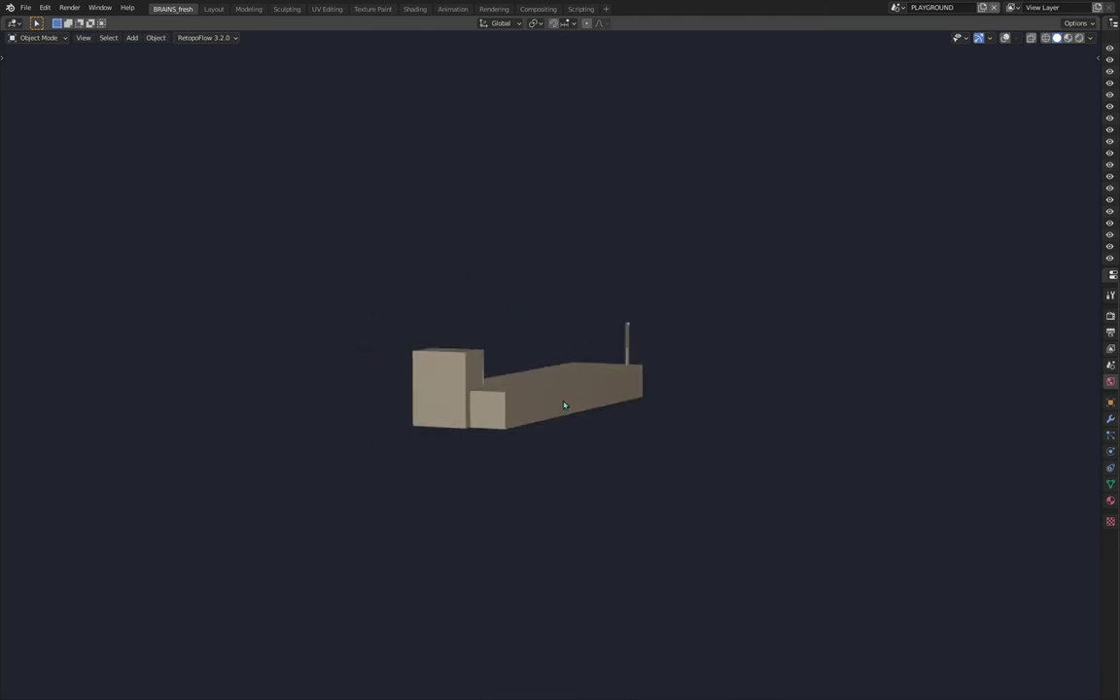
middle_drag(558, 405, 393, 350)
scroll(656, 309, up, 2)
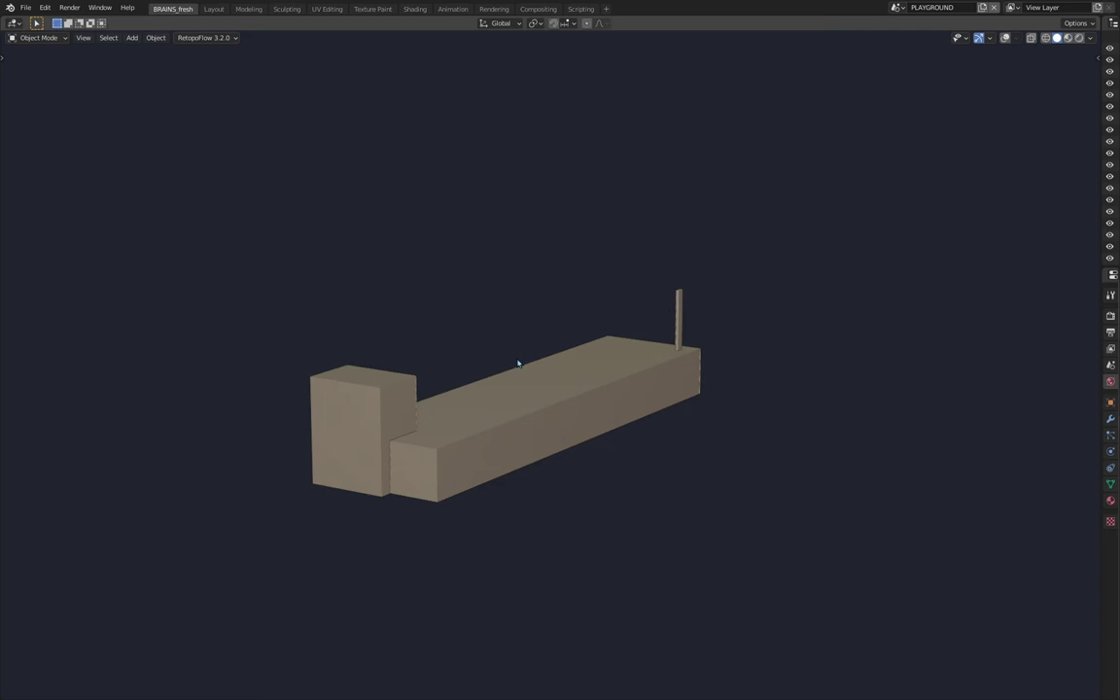
Move the upright bar along X to the long block's far-end corner, on the side where the tall block sits
middle_drag(462, 397, 601, 423)
key(x)
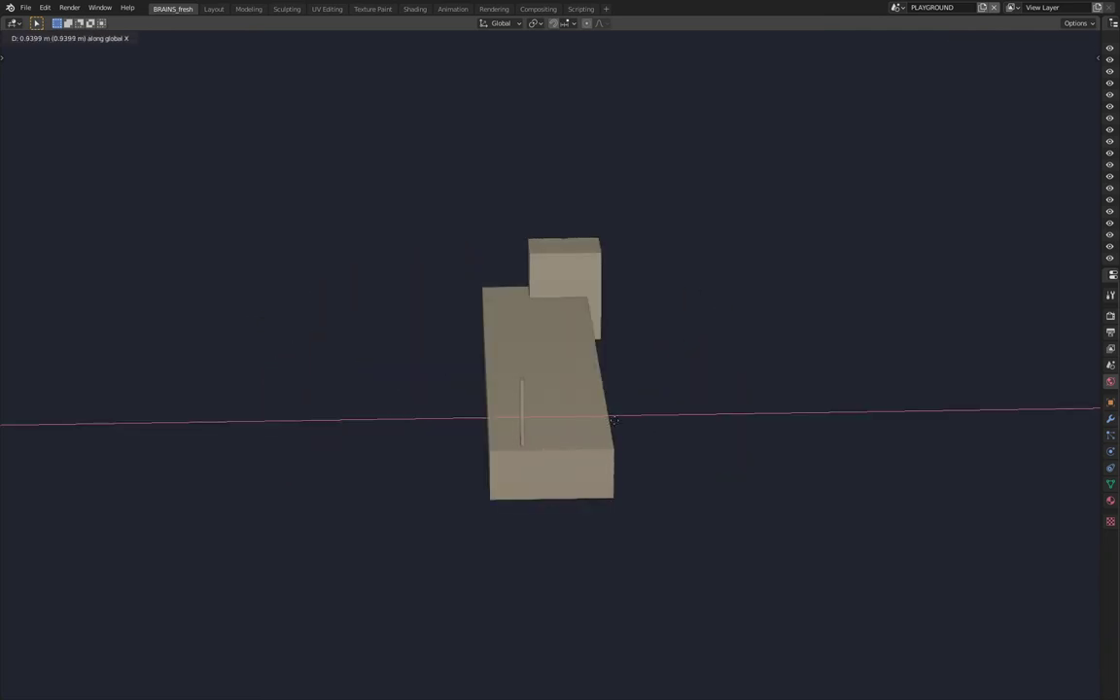
click(695, 424)
middle_drag(695, 423, 542, 328)
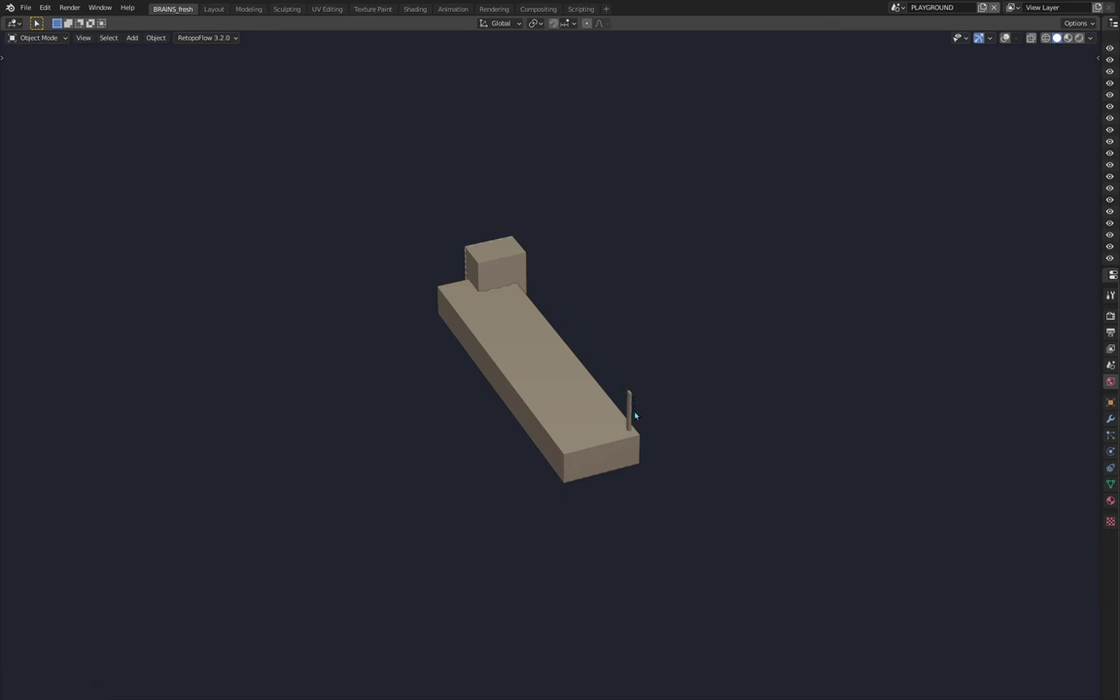
scroll(635, 416, up, 2)
Rotate the upright bar 90° about the global Z axis
key(g)
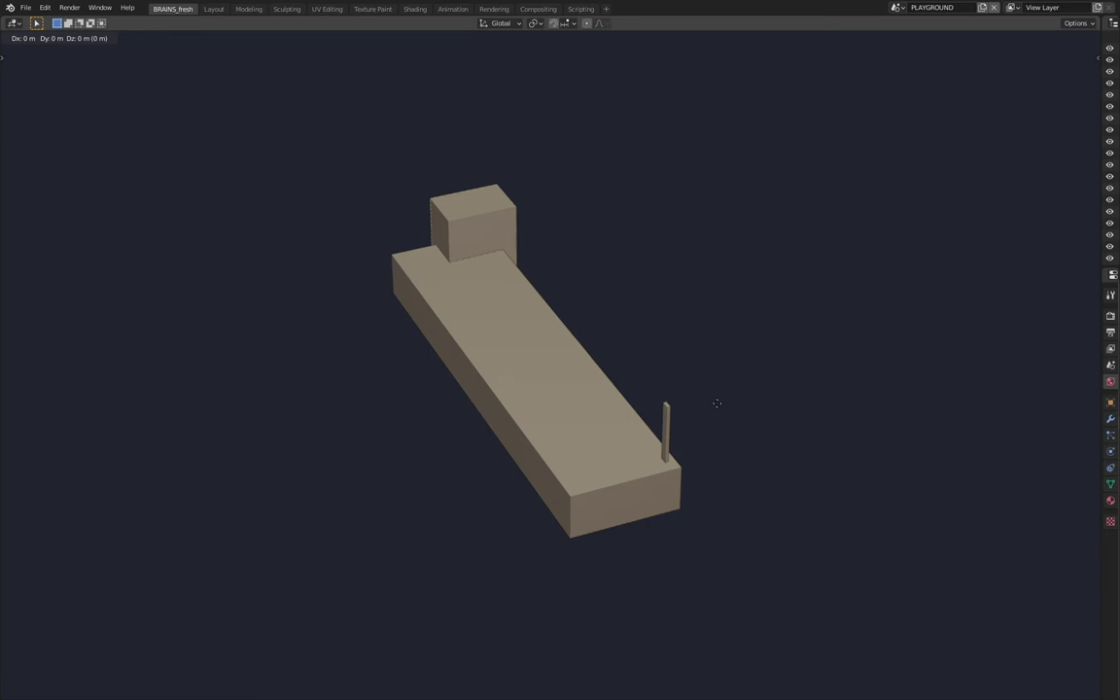
text(z90)
key(Escape)
text(rz90)
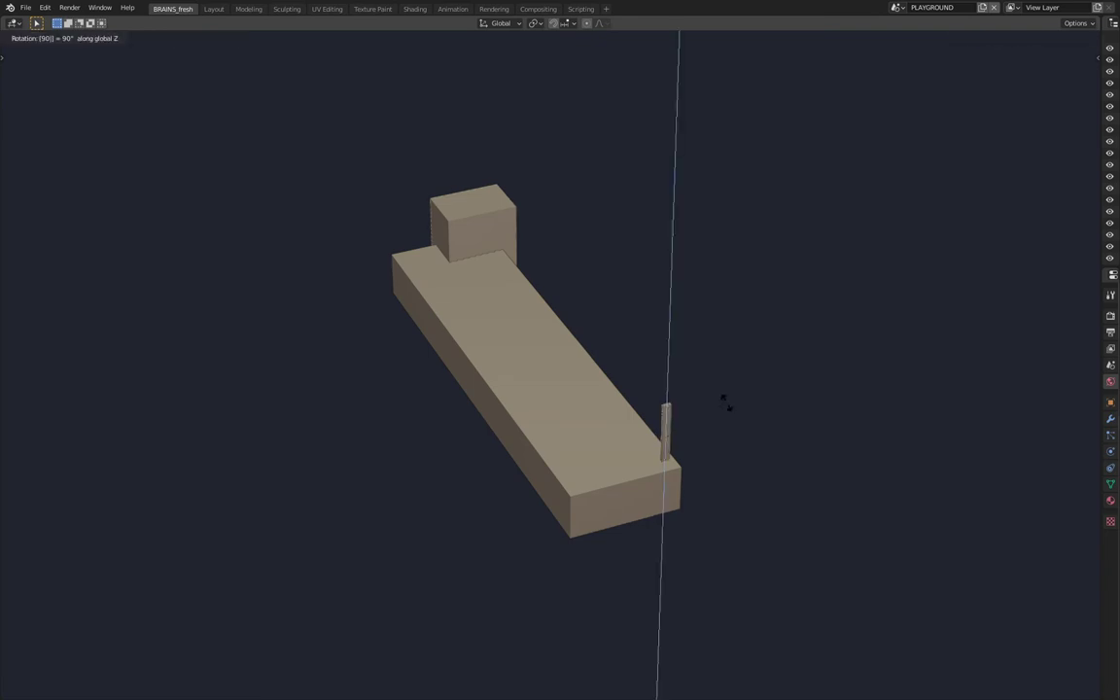
key(Return)
middle_drag(728, 407, 775, 361)
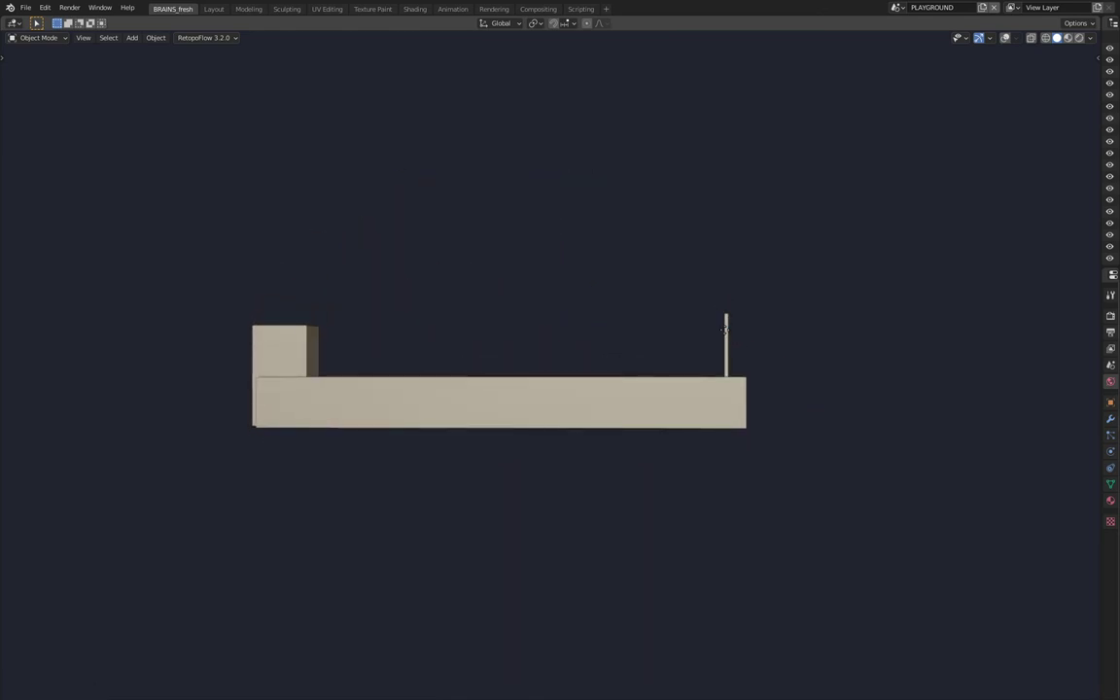
Shift the upright bar slightly closer to the long block's far end and rotate it another 90° about Z
key(g)
click(741, 343)
middle_drag(741, 343, 850, 374)
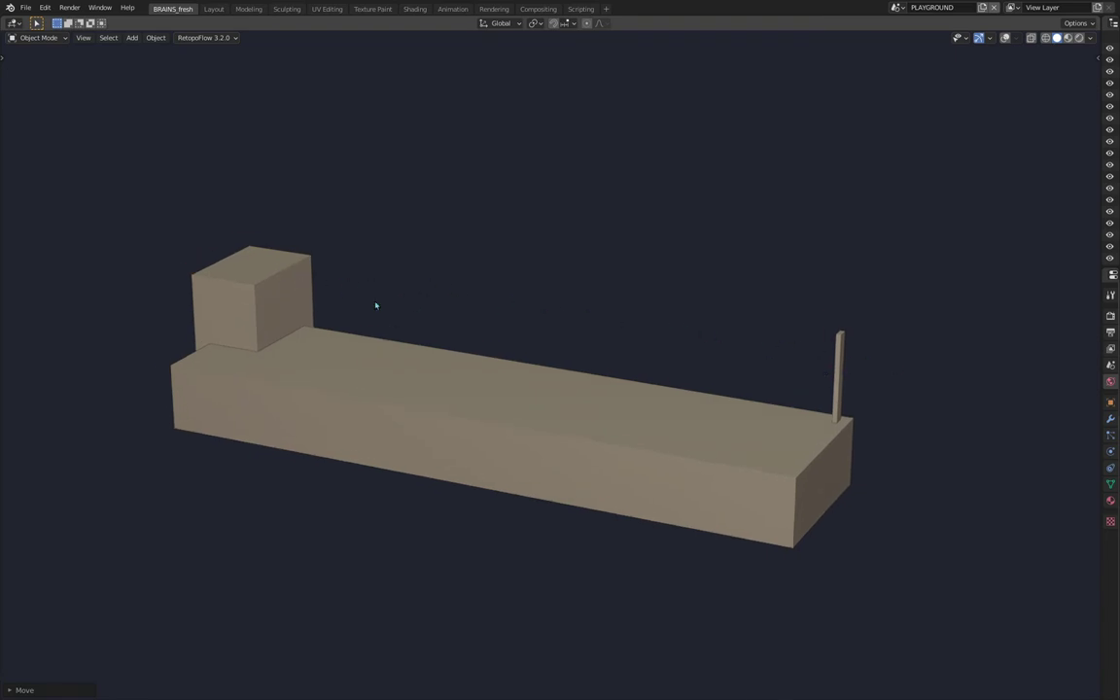
text(rz90)
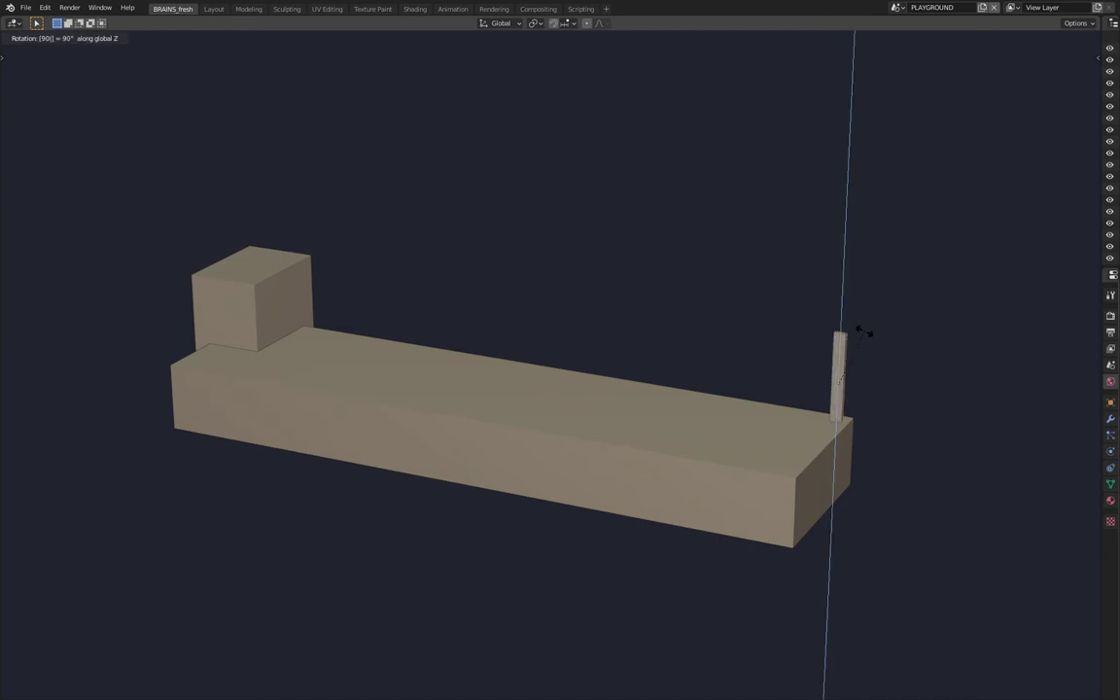
key(Return)
Move the upright bar along X across the long block's width to the opposite long edge
middle_drag(866, 336, 687, 474)
key(g)
key(x)
click(562, 480)
middle_drag(538, 528, 584, 517)
Rotate the upright bar about Z at its new corner and check its proportions from a low angle
key(g)
key(z)
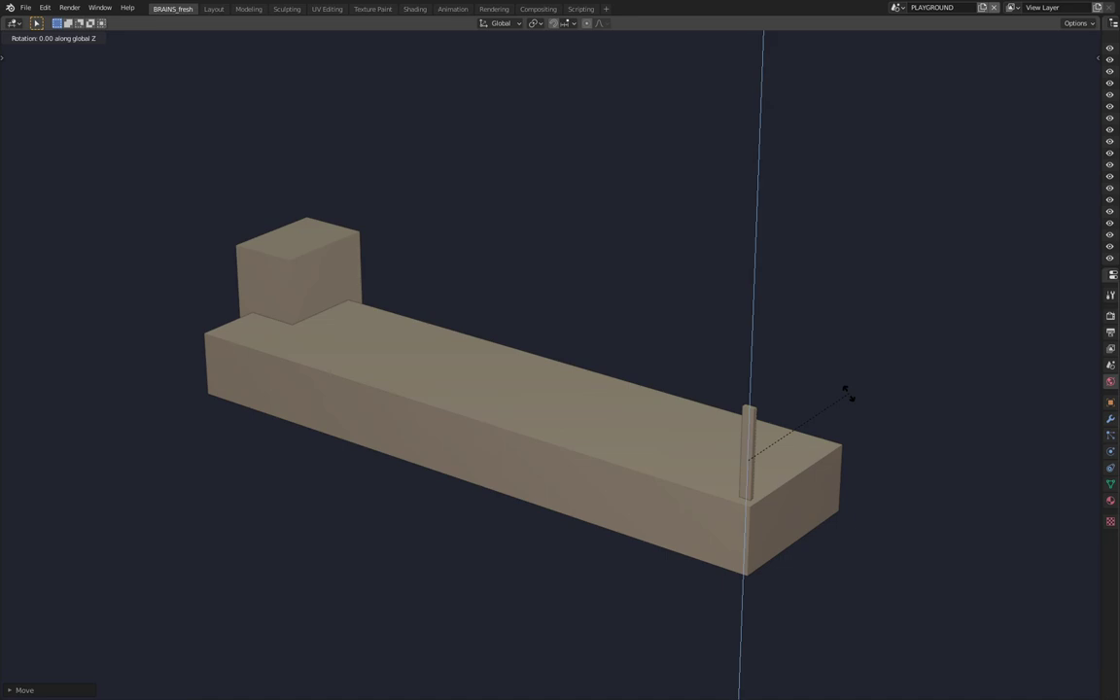
click(848, 394)
middle_drag(850, 394, 741, 344)
middle_drag(706, 393, 543, 514)
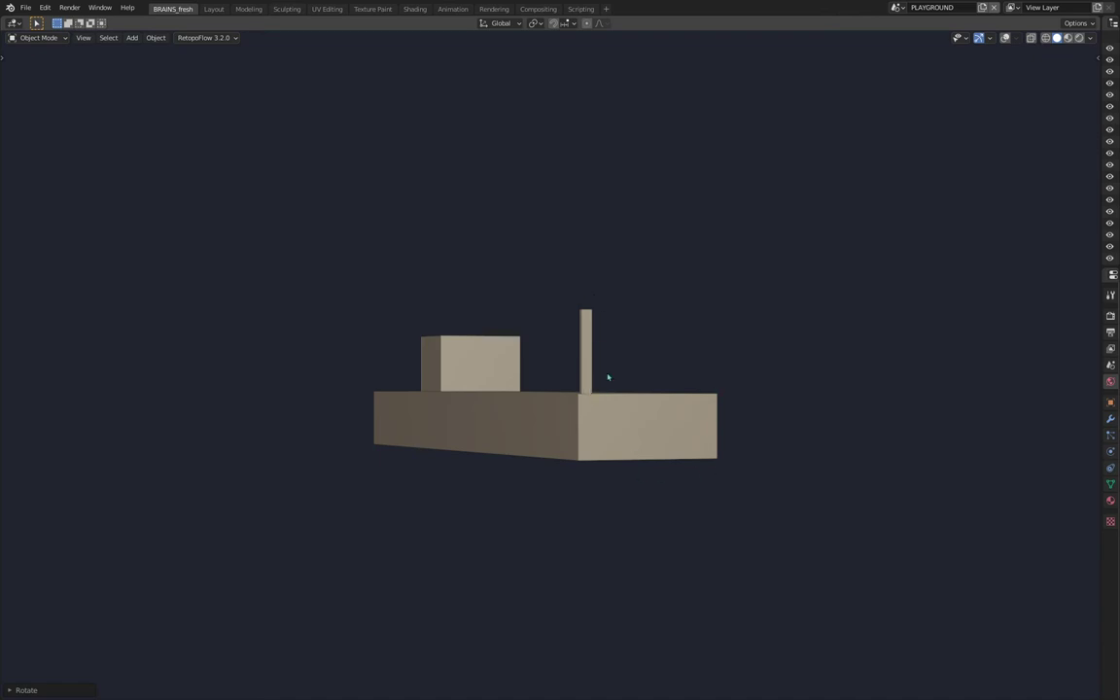
Try the arrangement without the upright bar by moving it far off the long block, and undo the move
drag(584, 354, 356, 537)
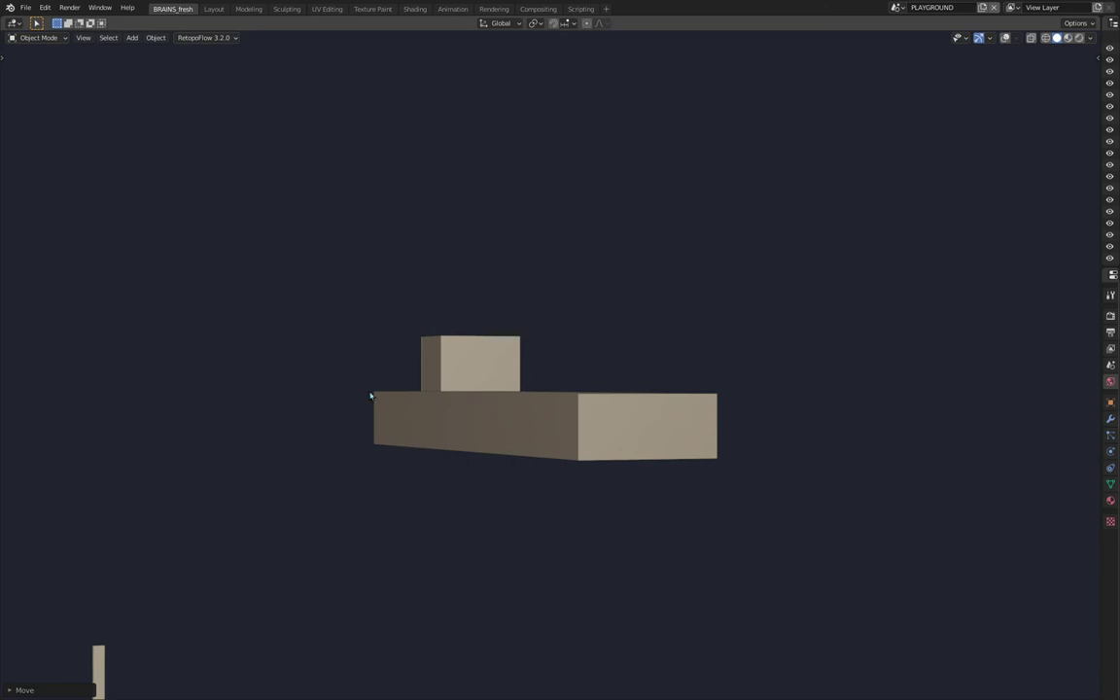
key(ctrl+z)
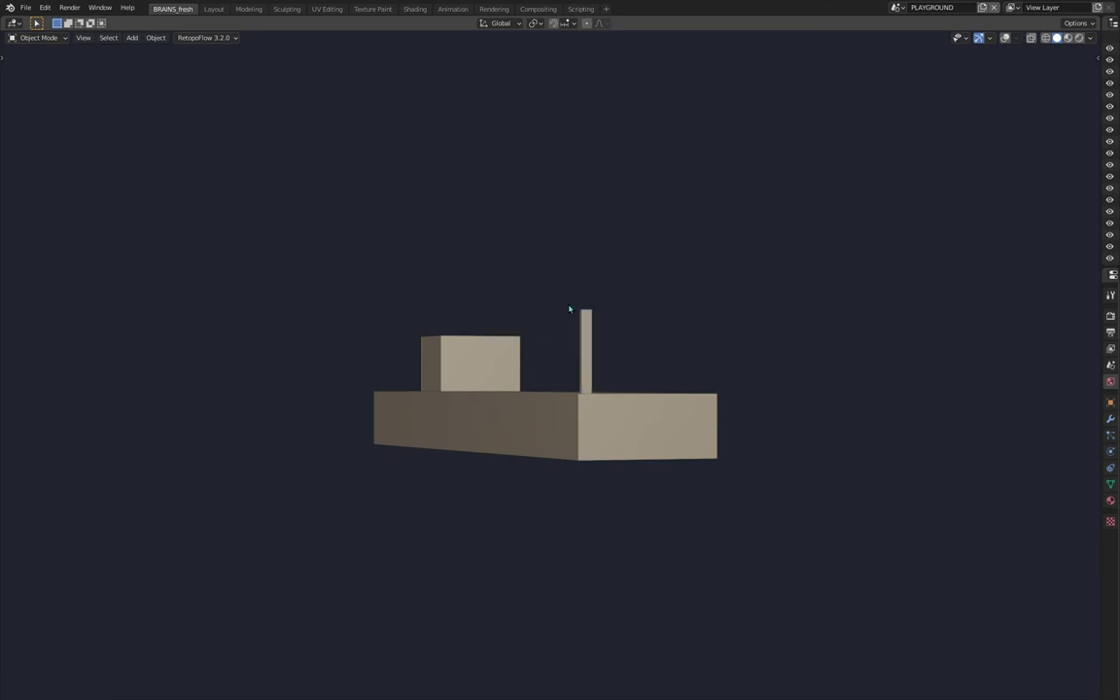
middle_drag(461, 367, 524, 409)
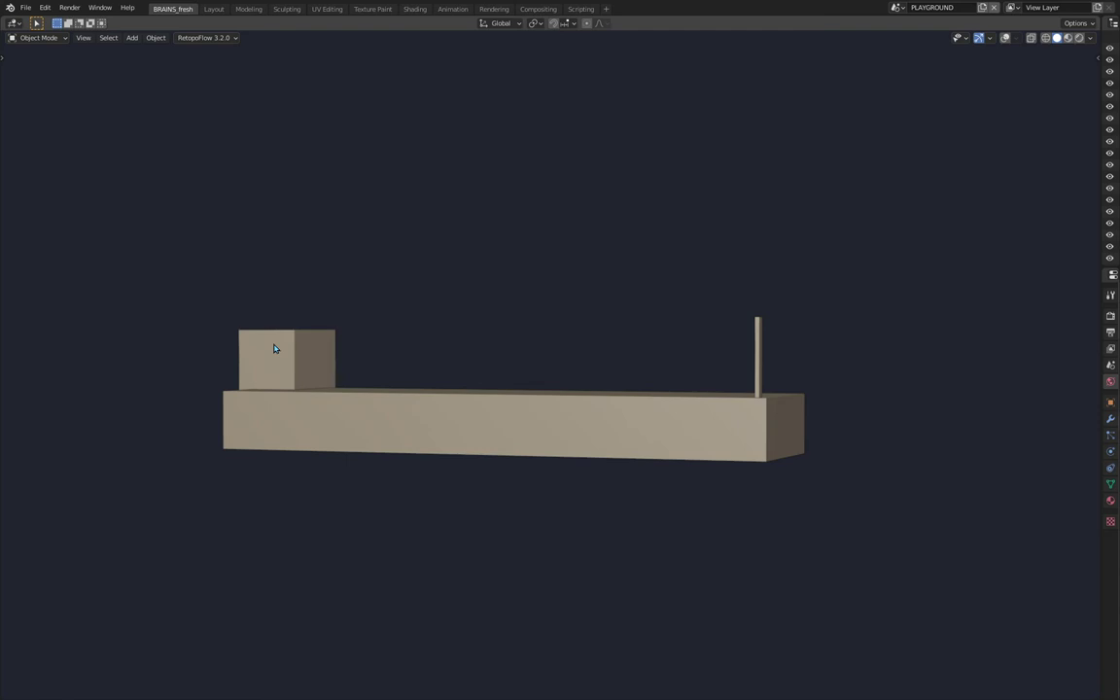
middle_drag(385, 402, 528, 420)
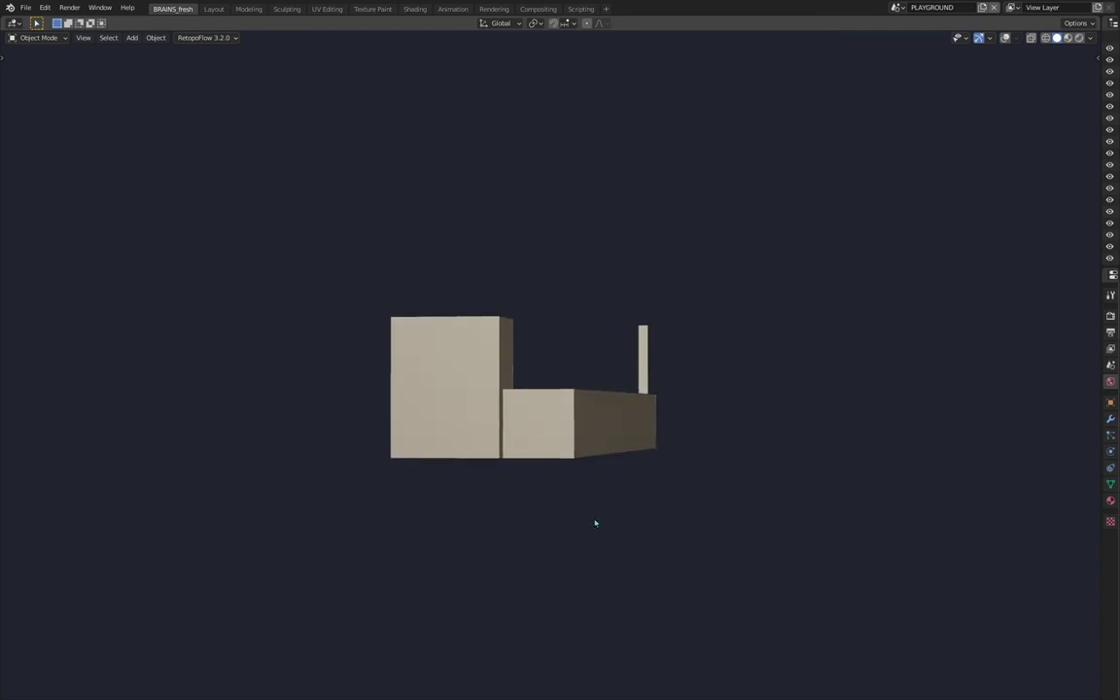
Try sliding the tall block about 1.75 m along Y in from the long block's end, and undo the move
middle_drag(596, 523, 574, 618)
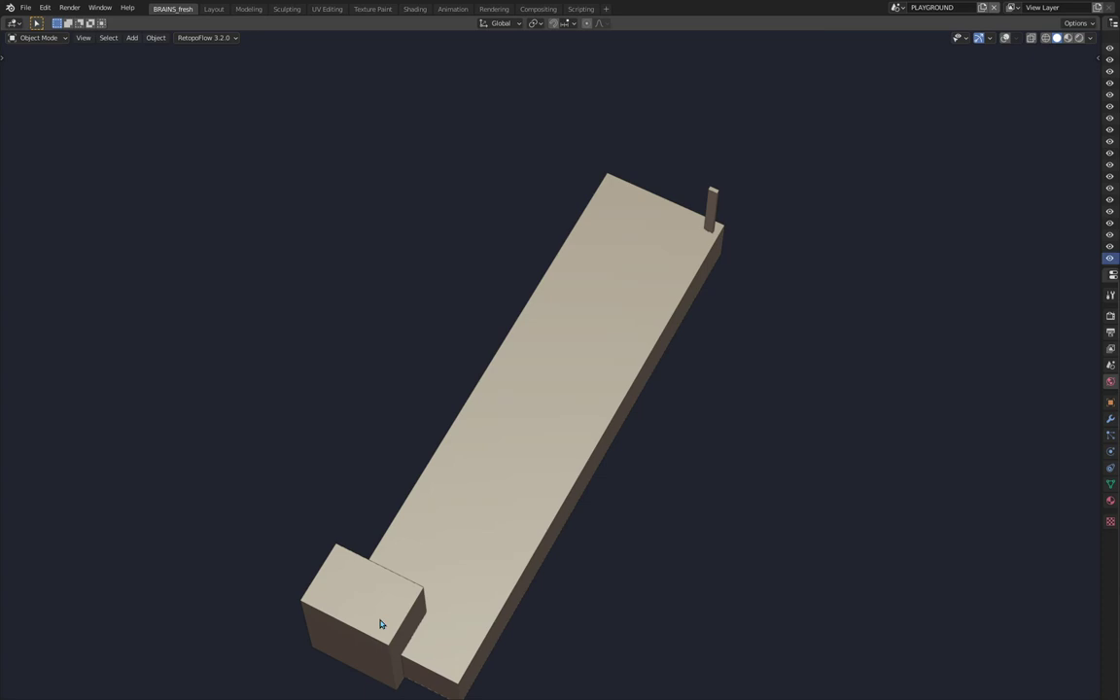
key(g)
key(y)
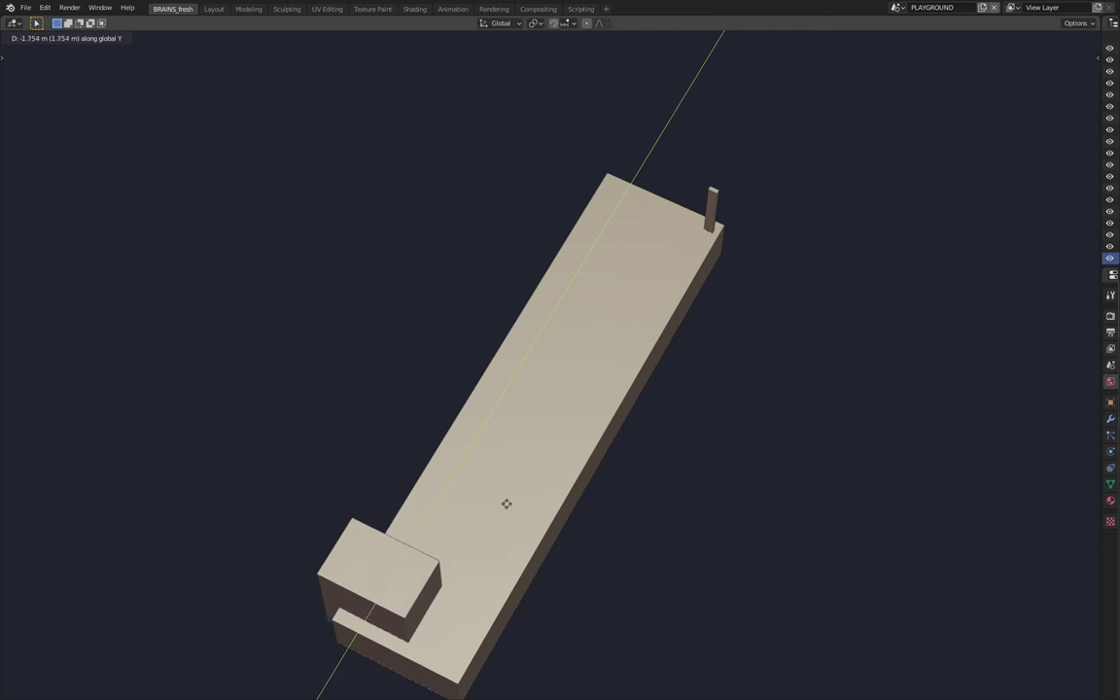
click(505, 503)
middle_drag(450, 542, 458, 510)
middle_drag(534, 394, 493, 373)
scroll(493, 373, up, 2)
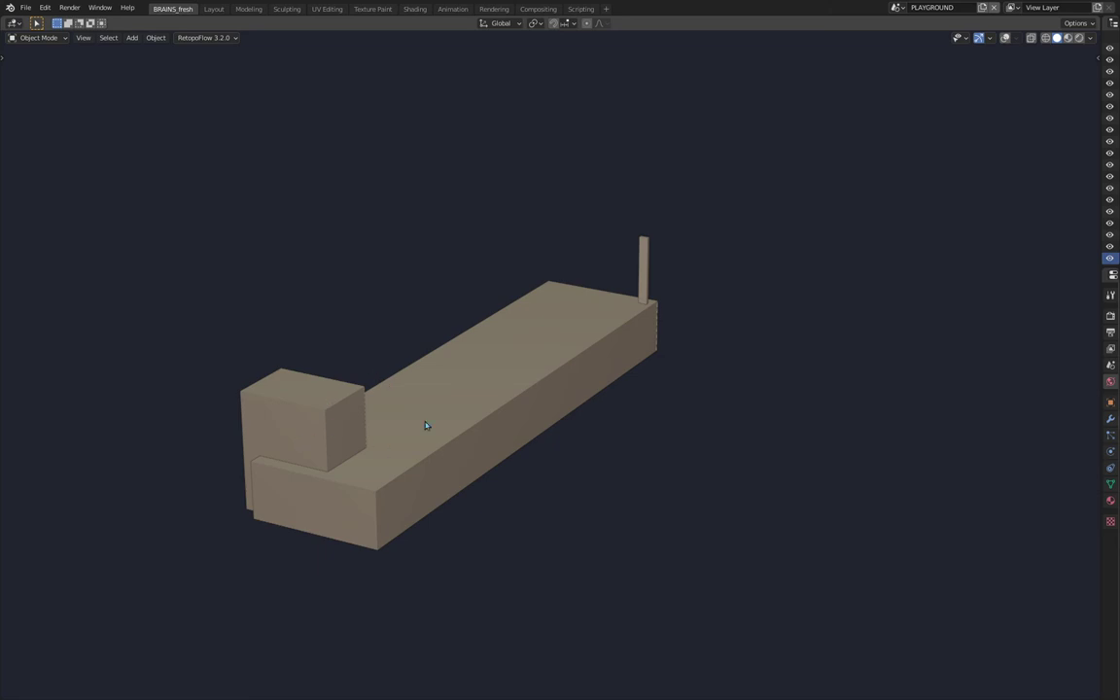
key(ctrl+z)
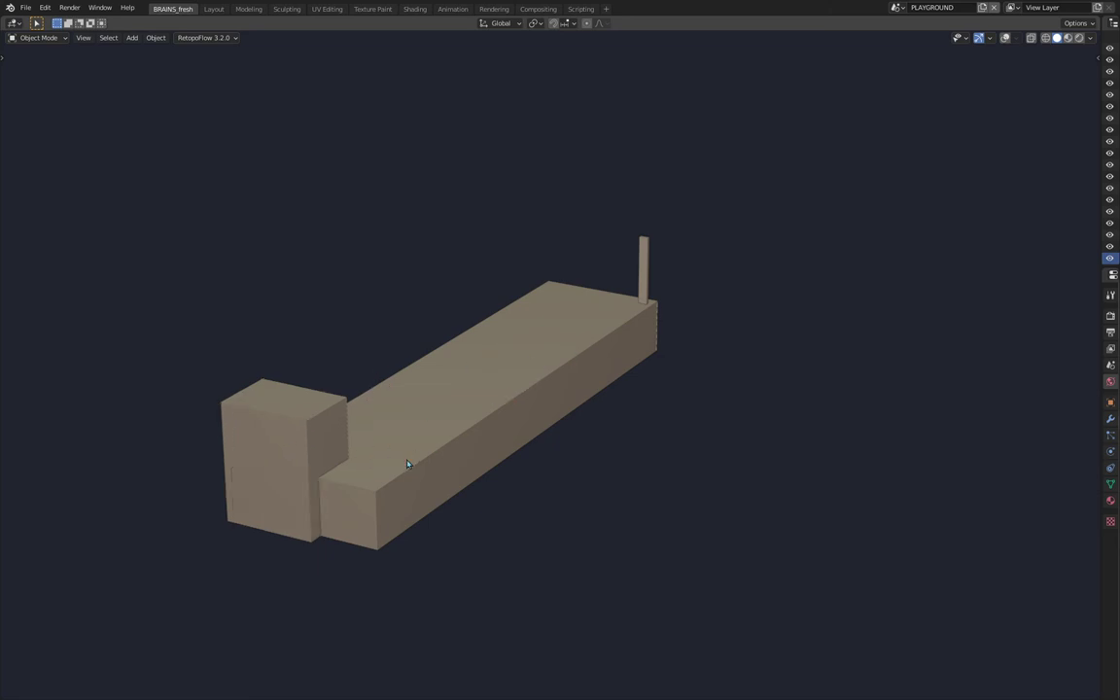
Review the three-box arrangement from the side and leave the isolated view to show all boxes
middle_drag(402, 453, 434, 462)
middle_drag(534, 444, 498, 449)
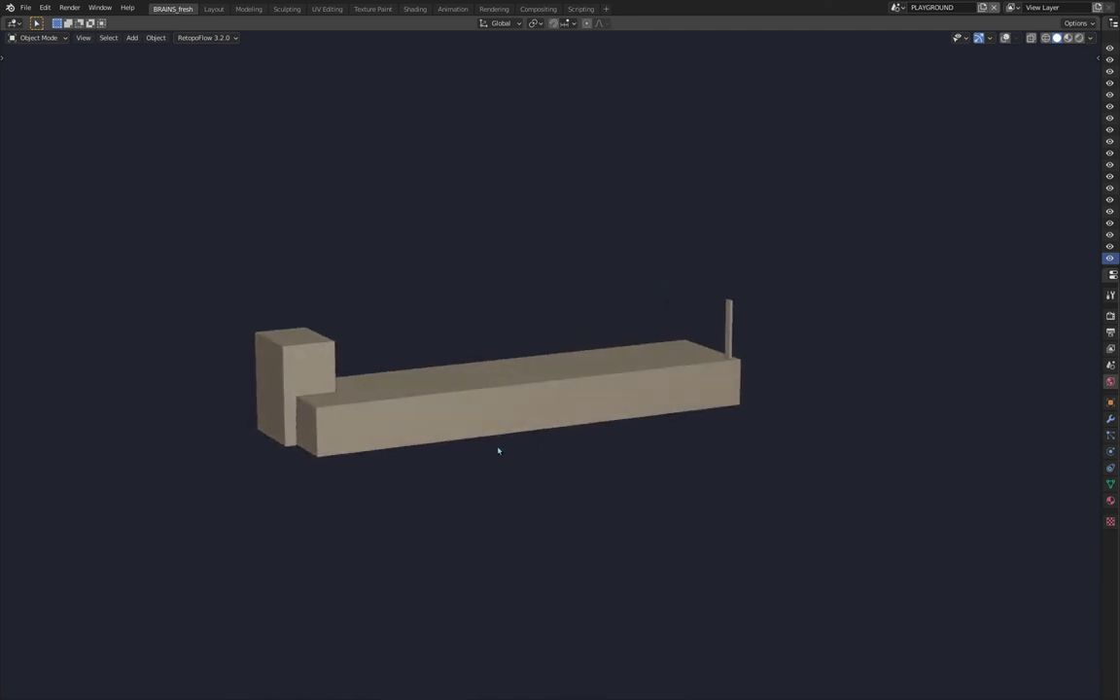
key(slash)
middle_drag(537, 441, 653, 417)
drag(589, 382, 902, 571)
key(g)
key(z)
right_click(871, 203)
Select the finished three-box arrangement and raise it along Z above the earlier arrangement, clear of the box cluster
drag(653, 355, 866, 556)
key(g)
key(z)
click(892, 184)
middle_drag(632, 377, 638, 507)
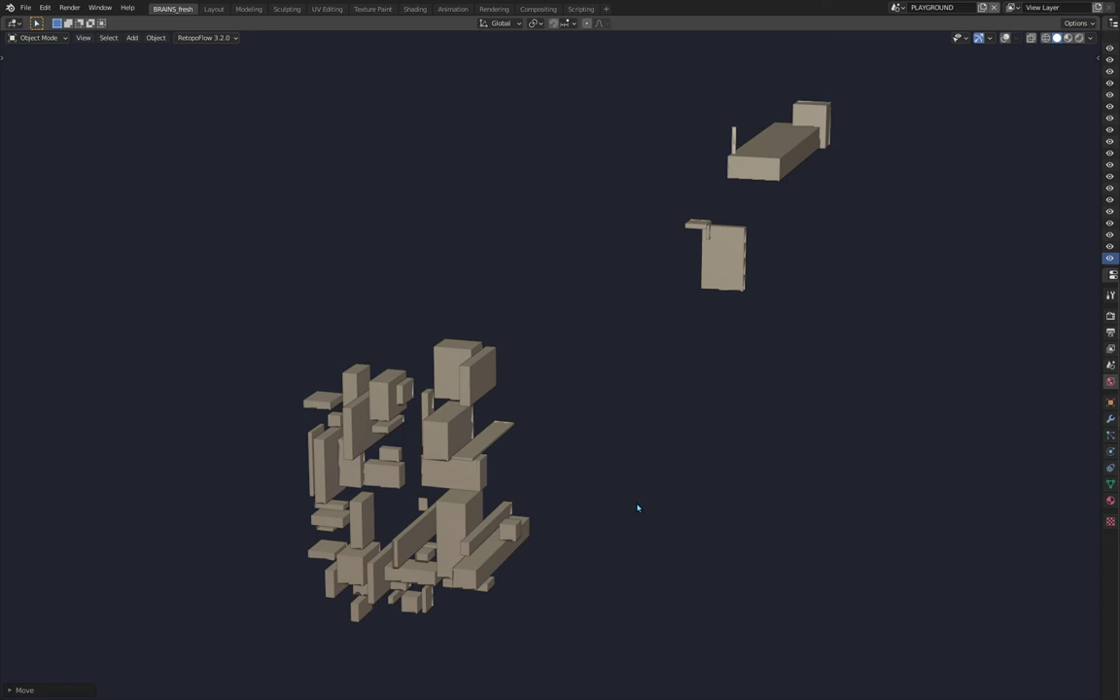
Pick the large tall box from the lower part of the cluster and move it along X into empty space
scroll(609, 515, up, 3)
shift+middle_drag(585, 528, 807, 388)
middle_drag(450, 462, 595, 305)
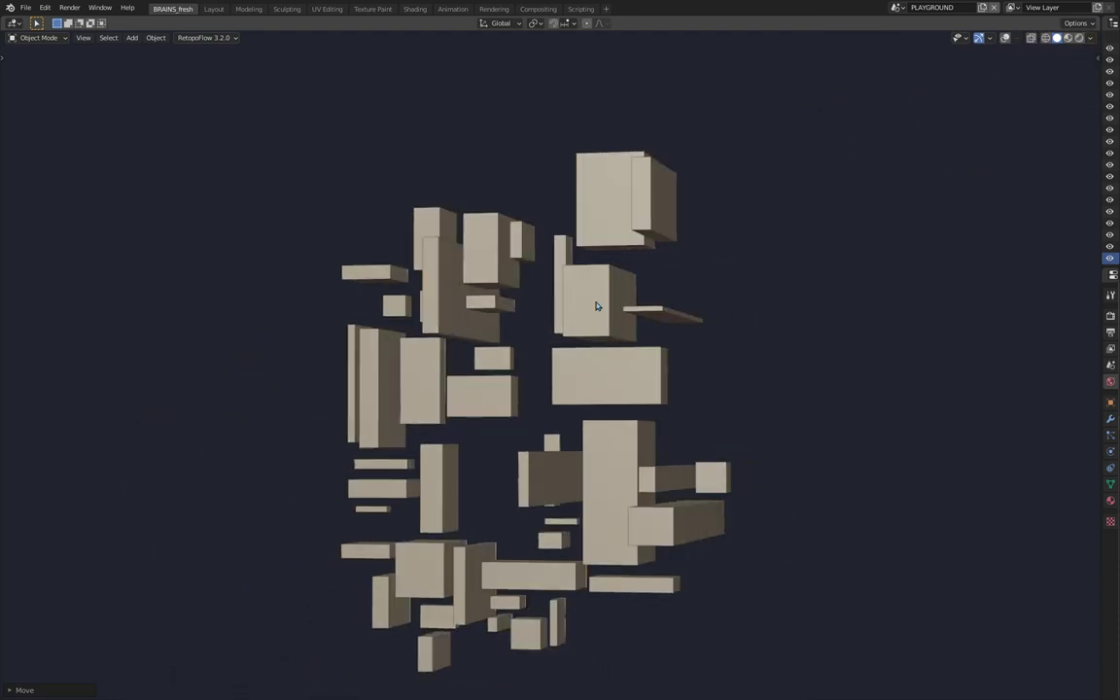
middle_drag(560, 380, 588, 413)
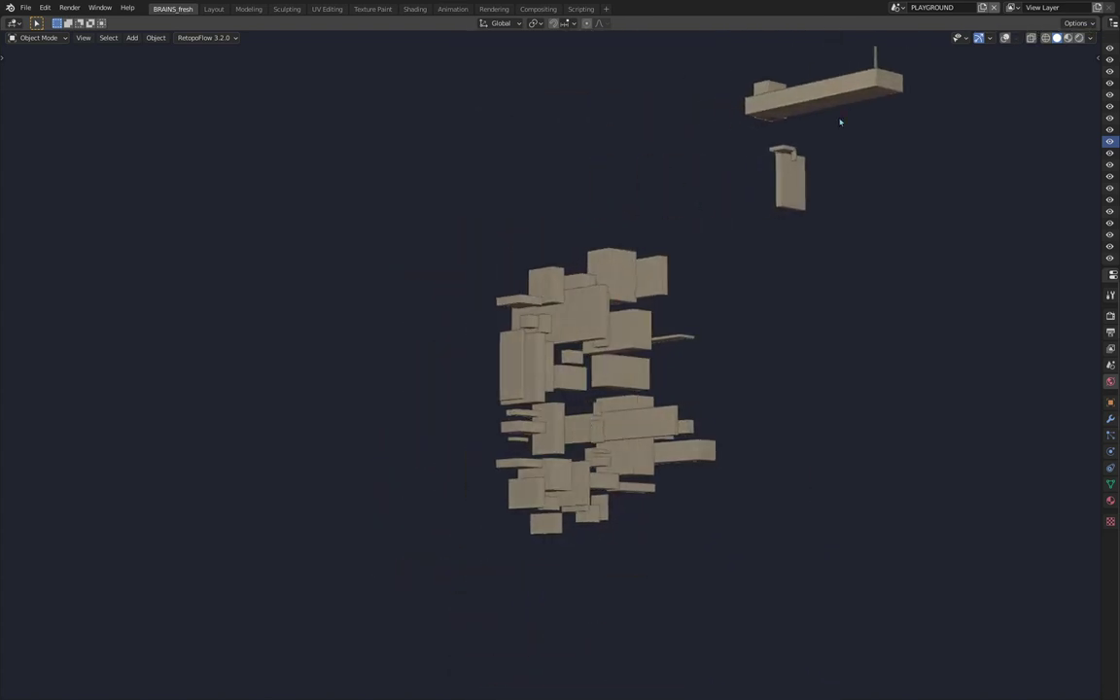
middle_drag(803, 183, 650, 410)
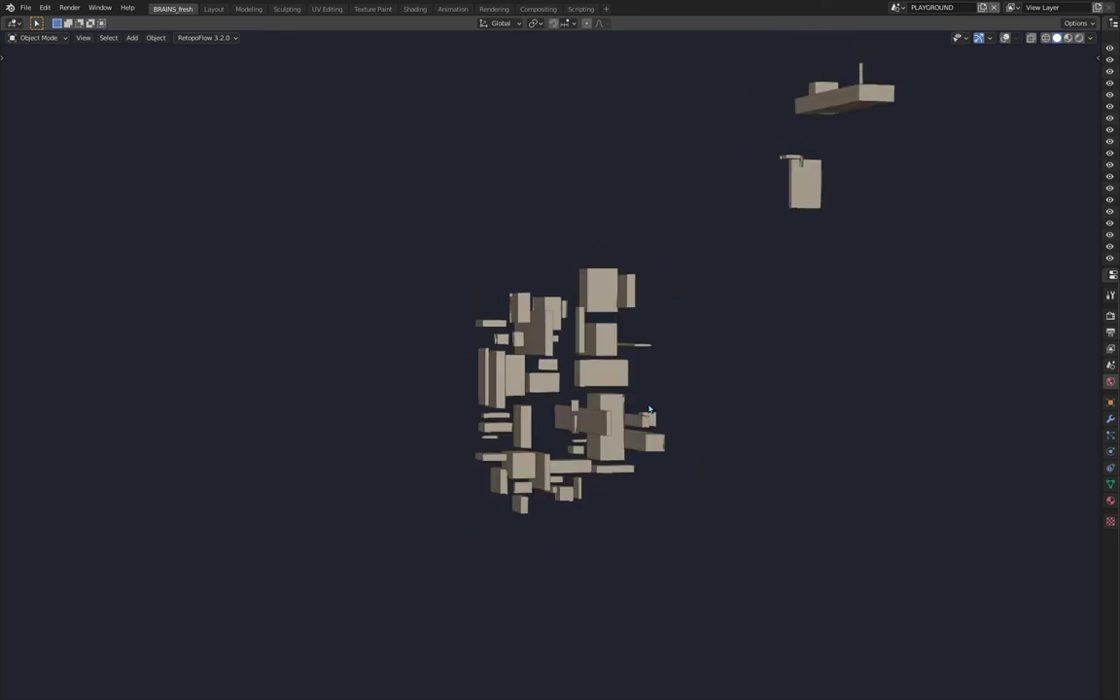
key(g)
key(x)
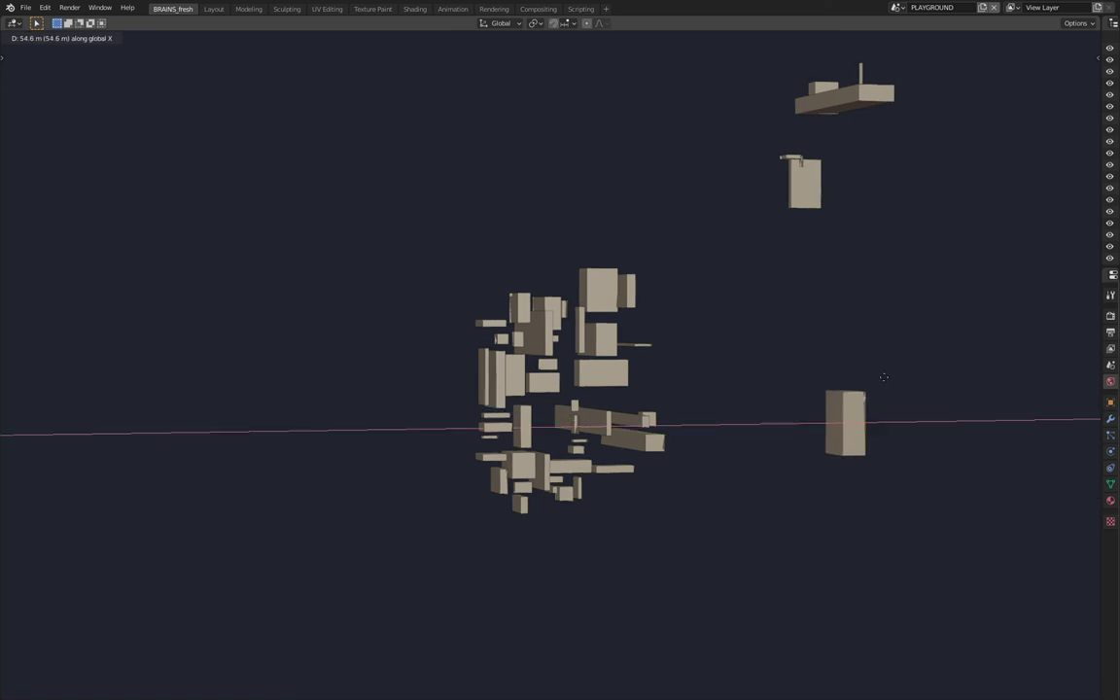
click(910, 380)
Pick the thin flat slab from the cluster and place it just above the separated tall box
middle_drag(910, 380, 780, 401)
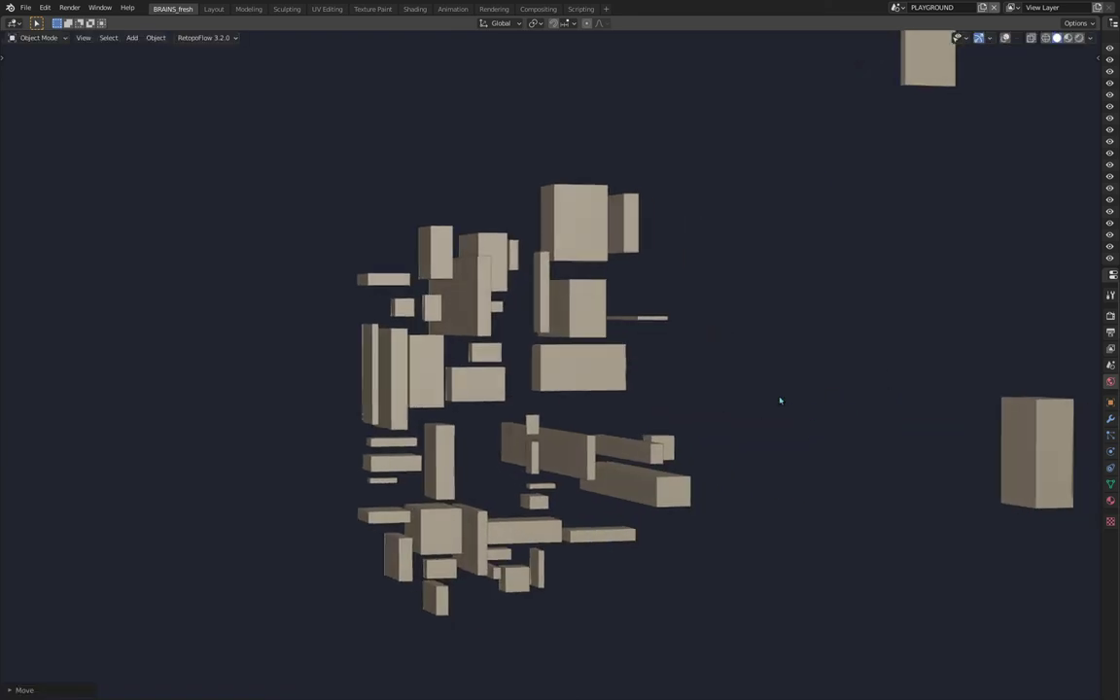
mouse_move(702, 440)
middle_down()
mouse_move(761, 433)
mouse_move(710, 446)
mouse_move(665, 433)
mouse_move(743, 425)
mouse_move(714, 425)
middle_up()
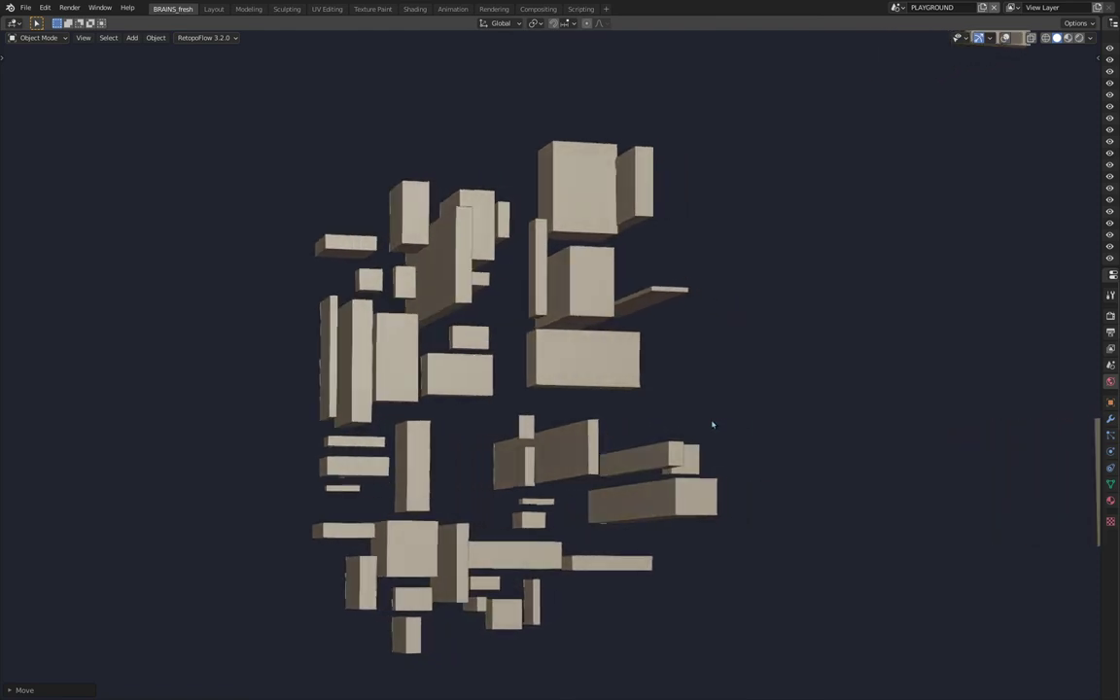
scroll(715, 425, down, 2)
scroll(732, 420, up, 2)
middle_drag(731, 421, 695, 458)
scroll(680, 437, down, 3)
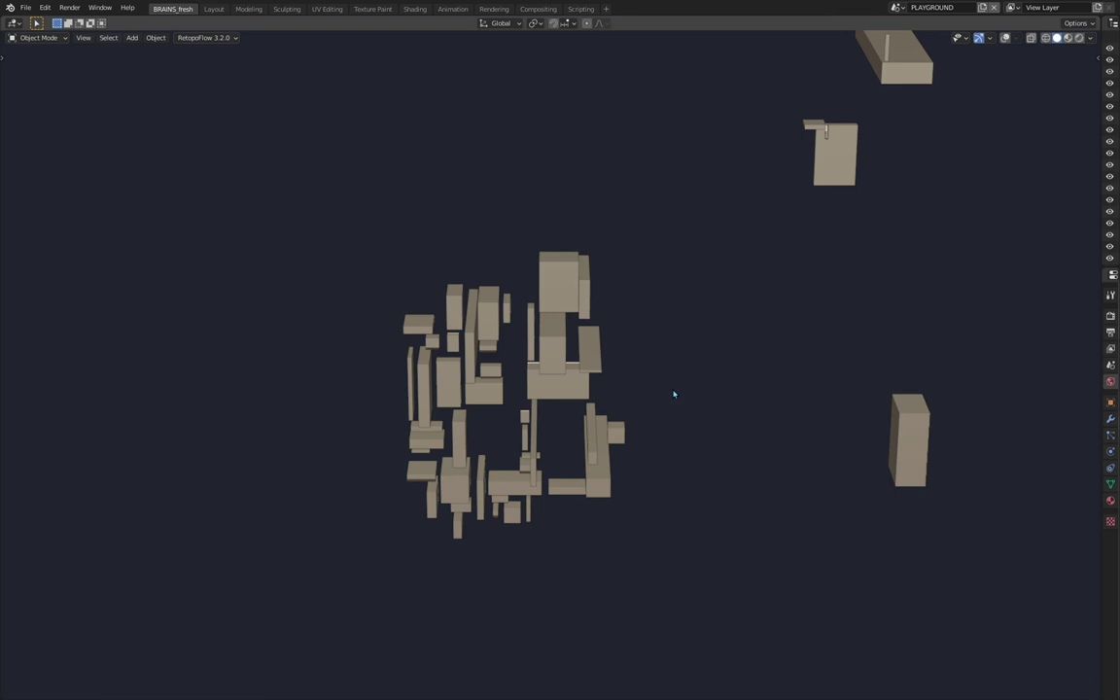
shift+middle_drag(722, 401, 653, 407)
key(g)
click(954, 460)
middle_drag(537, 430, 602, 400)
Pull a small cube out of the cluster and position it near the separated tall box and slab
scroll(552, 428, up, 3)
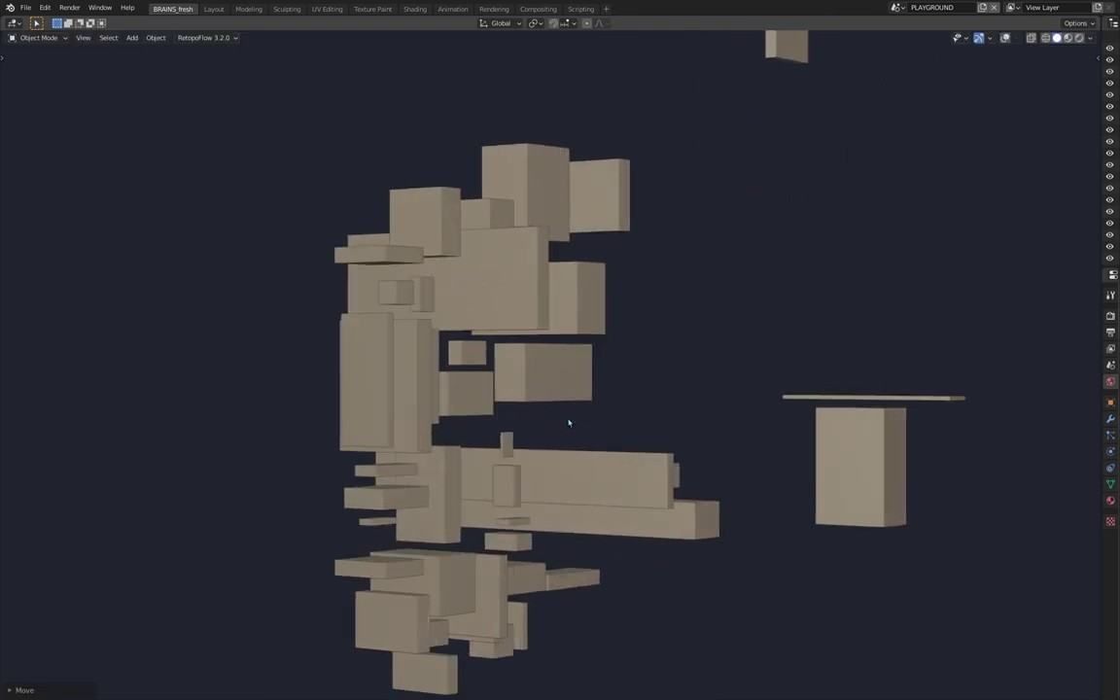
middle_drag(403, 299, 451, 347)
key(g)
click(1067, 537)
scroll(1011, 527, down, 2)
middle_drag(948, 517, 912, 543)
key(g)
click(890, 479)
Select the tall box, slab and small cube and isolate them in the view
drag(830, 380, 980, 552)
key(KP_Decimal)
middle_drag(640, 393, 595, 390)
Try the small cube beneath the slab's overhanging end, and move it aside, clear of the other two boxes
key(g)
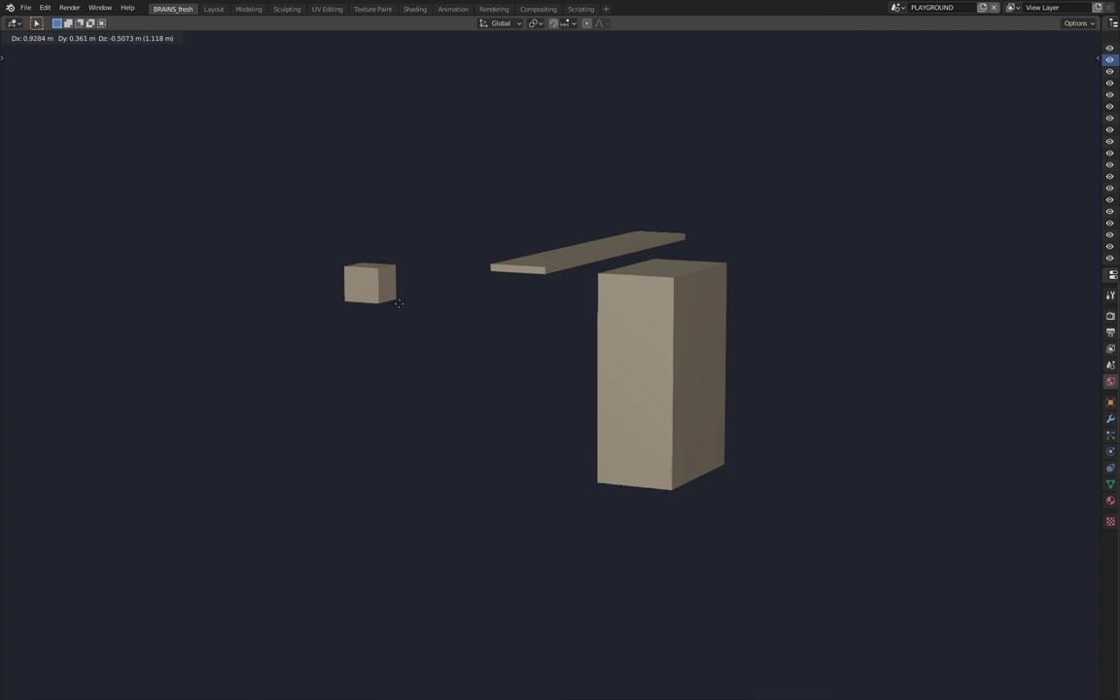
click(600, 400)
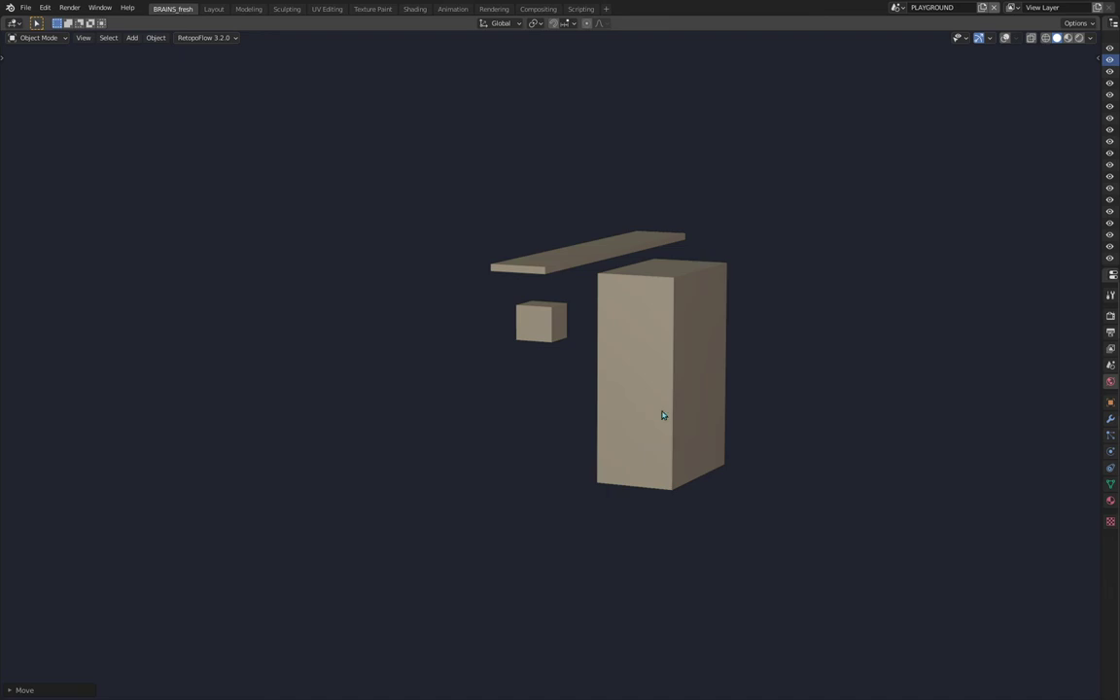
middle_drag(518, 330, 488, 330)
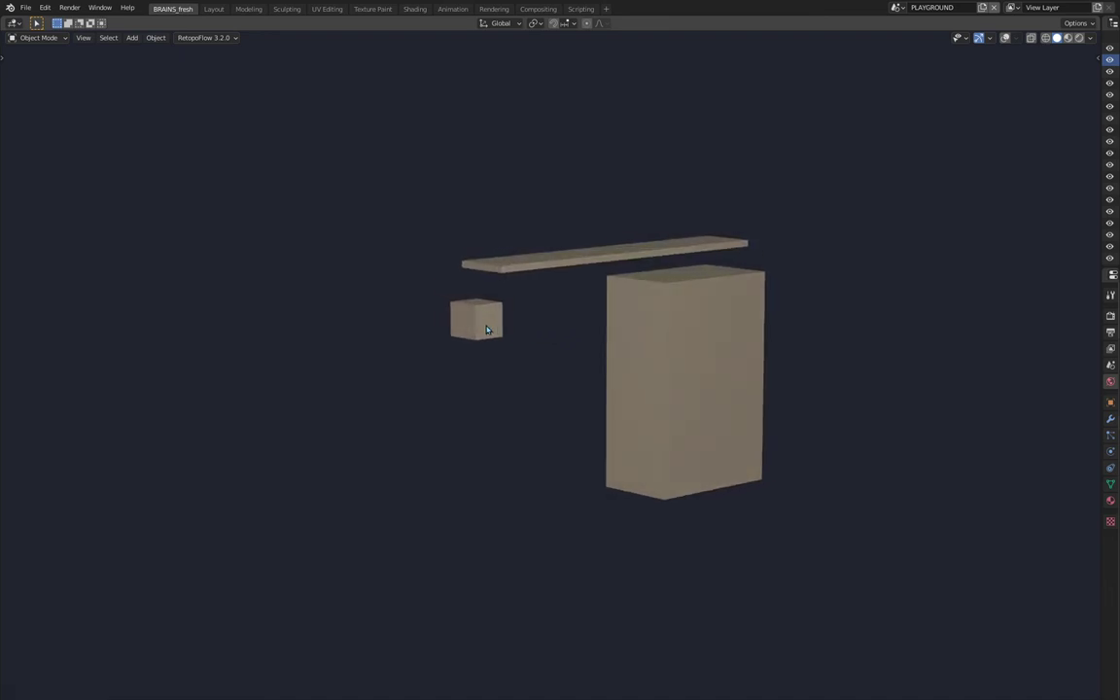
key(g)
click(218, 306)
Lower the flat slab along Z onto the top of the tall box
middle_drag(219, 307, 577, 344)
middle_drag(559, 378, 616, 357)
middle_drag(552, 267, 583, 206)
key(g)
key(z)
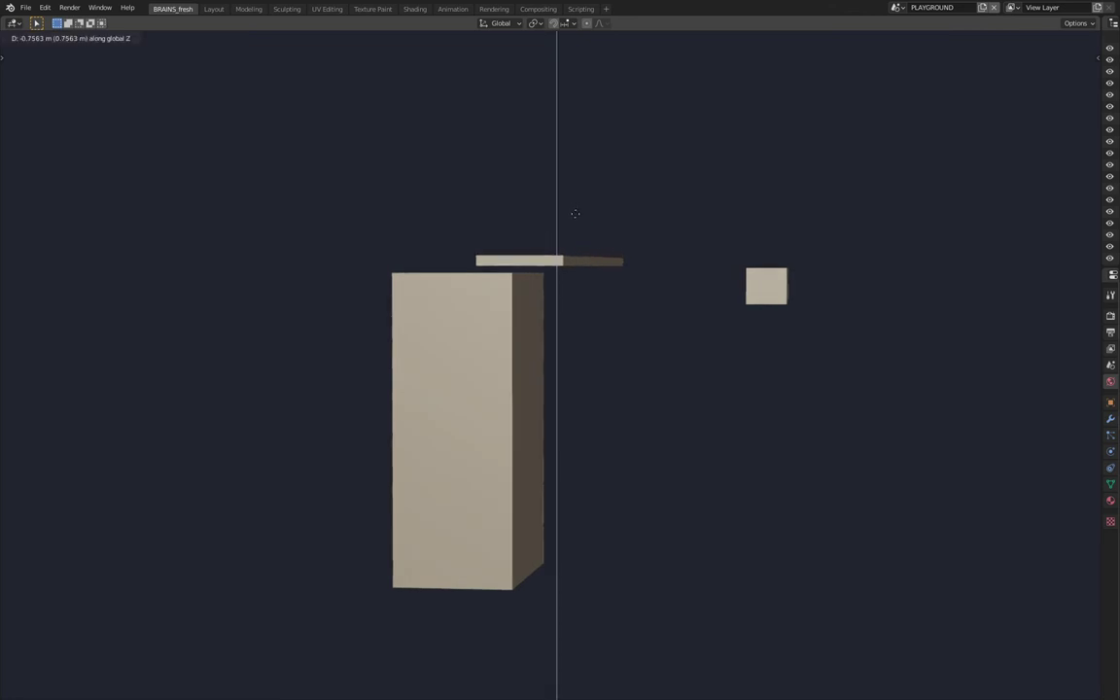
click(572, 222)
Slide the flat slab along Y so that it overhangs one side of the tall box
middle_drag(560, 251, 568, 333)
key(g)
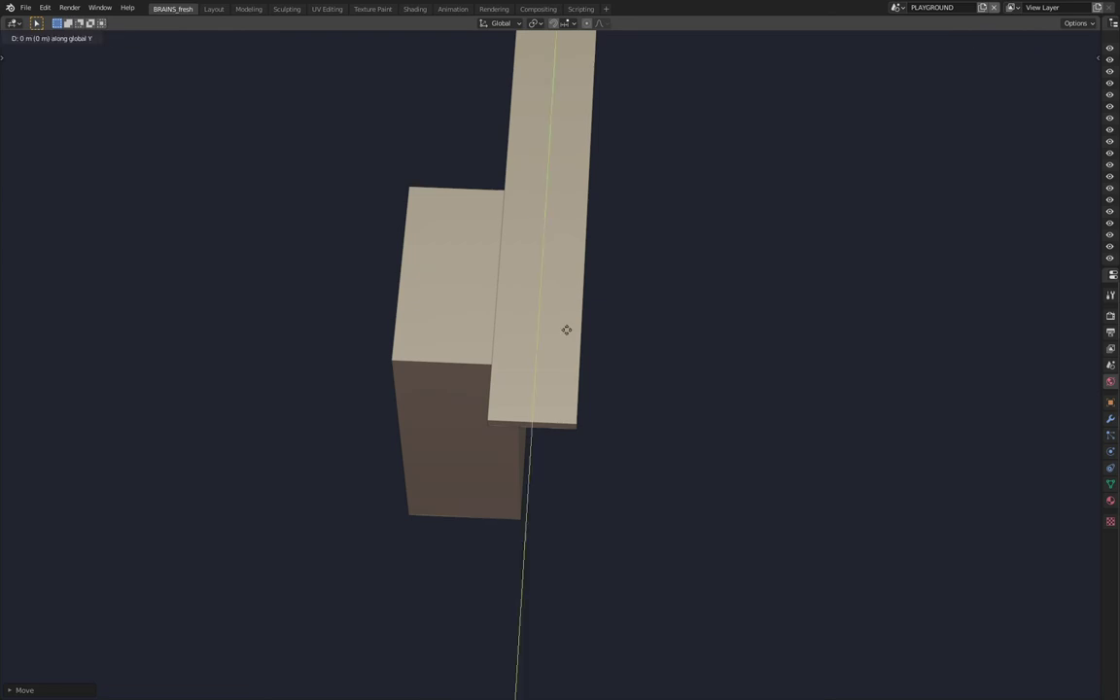
key(y)
click(580, 216)
middle_drag(581, 216, 813, 283)
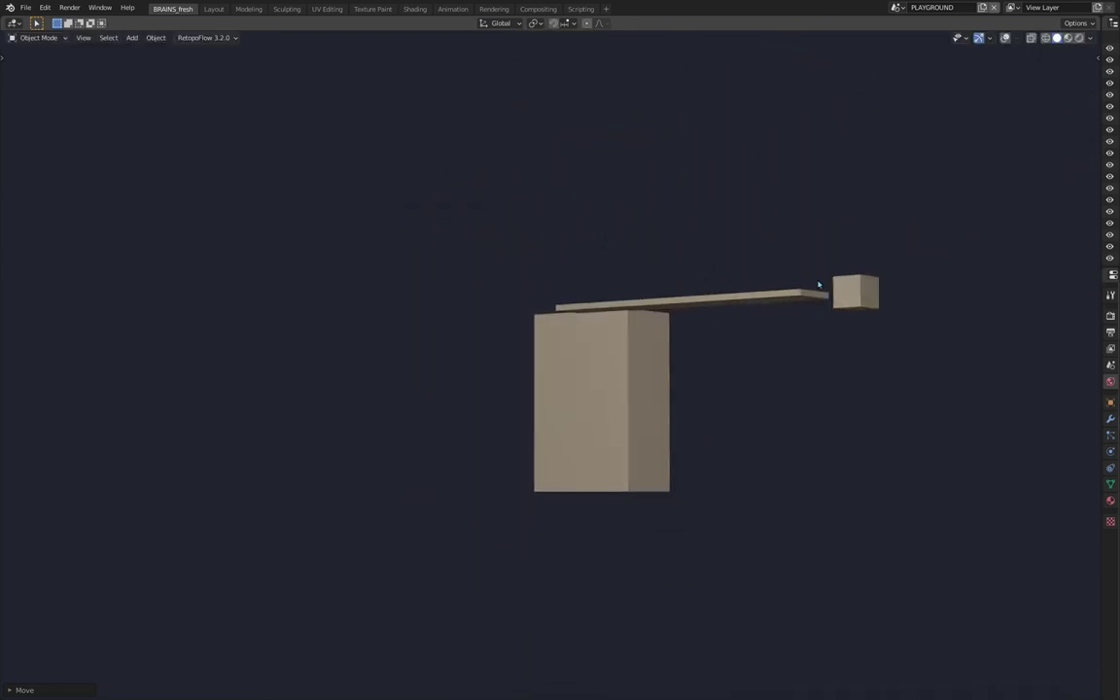
Raise the small cube along Z well above the slab, out of the way
key(g)
key(z)
click(857, 82)
middle_drag(812, 160, 578, 328)
Rotate the slab 90° about Y so that it stands on its long edge
key(r)
text(y90)
key(Return)
middle_drag(578, 325, 670, 285)
Lower the edge-standing slab to the tall box's base and shift it toward one side edge of the box
key(g)
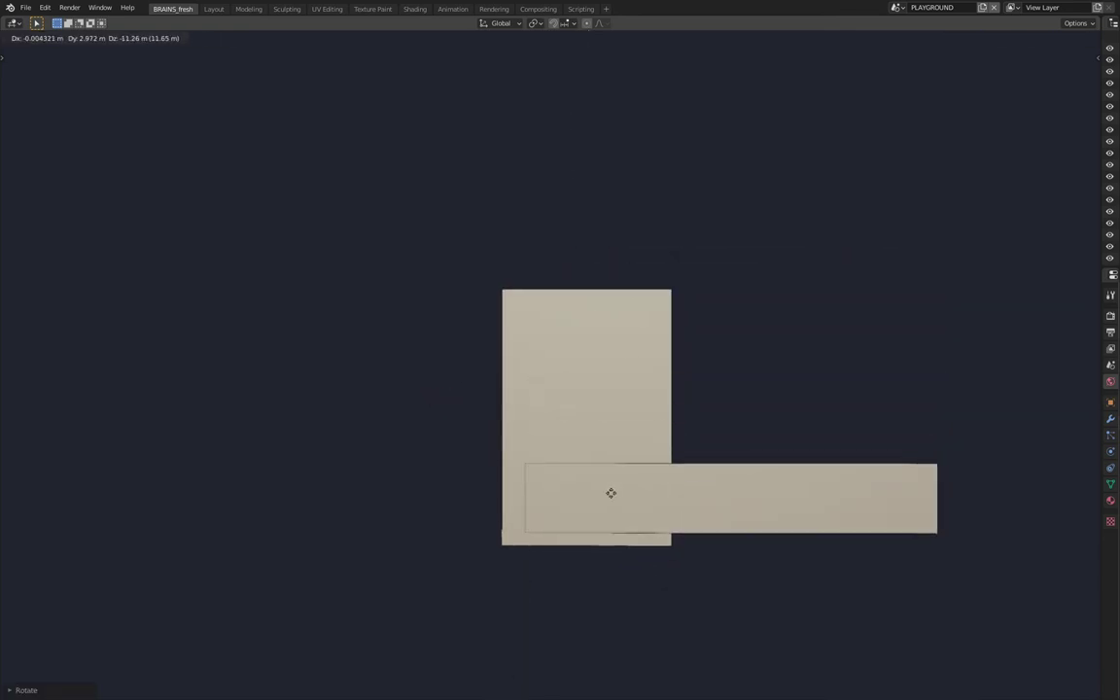
click(589, 503)
middle_drag(770, 399, 599, 530)
key(g)
click(584, 531)
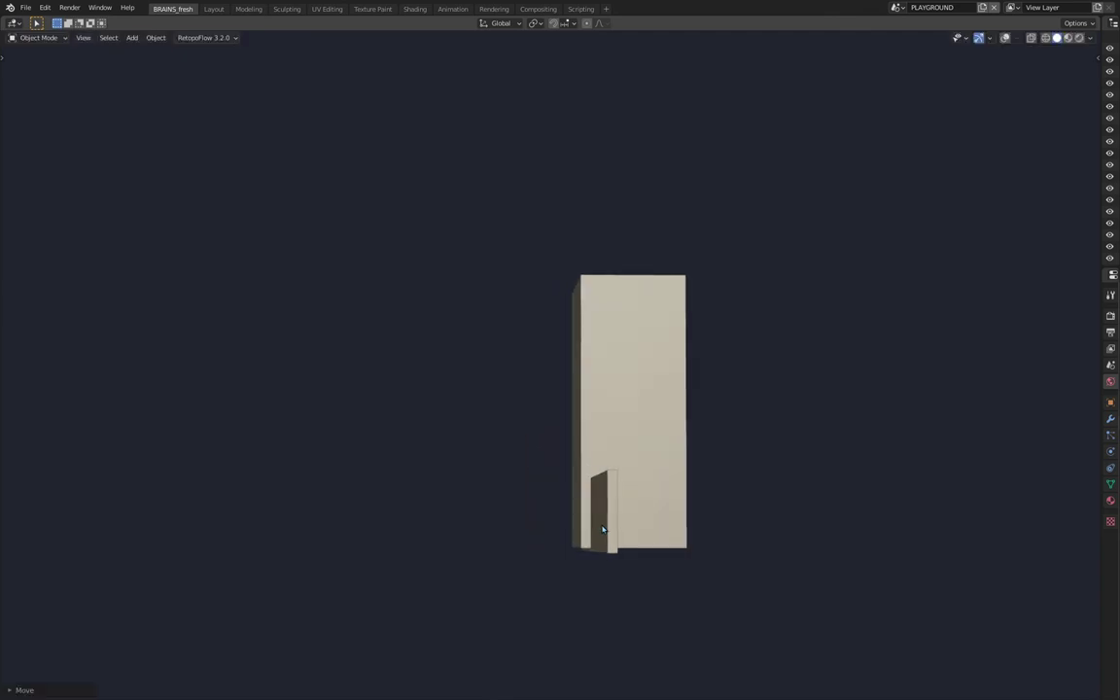
Lift the edge-standing slab slightly above the tall box's base and pull it outward beyond the box's side
key(g)
click(598, 485)
middle_drag(715, 527, 594, 533)
middle_drag(385, 502, 330, 515)
key(g)
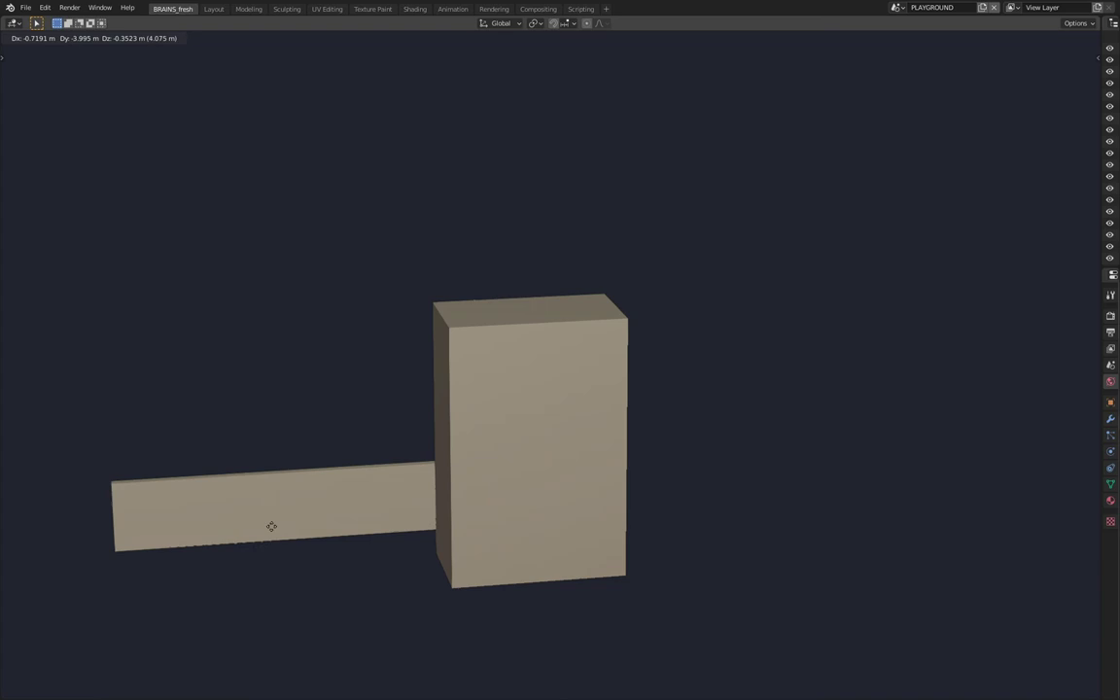
click(219, 529)
Fine-tune the slab's position so that it projects fully from the tall box's side with its inner end at the box's edge
middle_drag(220, 530, 394, 530)
key(g)
click(493, 528)
middle_drag(493, 527, 620, 528)
key(g)
click(798, 507)
key(g)
click(682, 547)
scroll(682, 548, down, 3)
scroll(778, 520, up, 3)
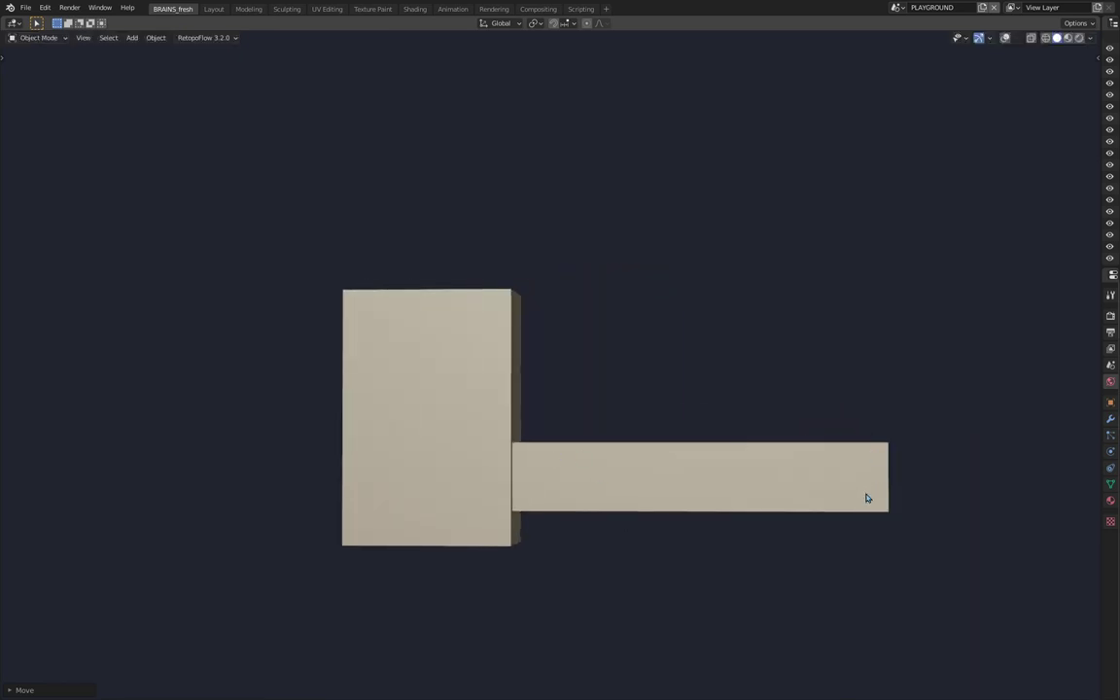
Push the slab back through the tall box so that a short end protrudes on the opposite side
key(g)
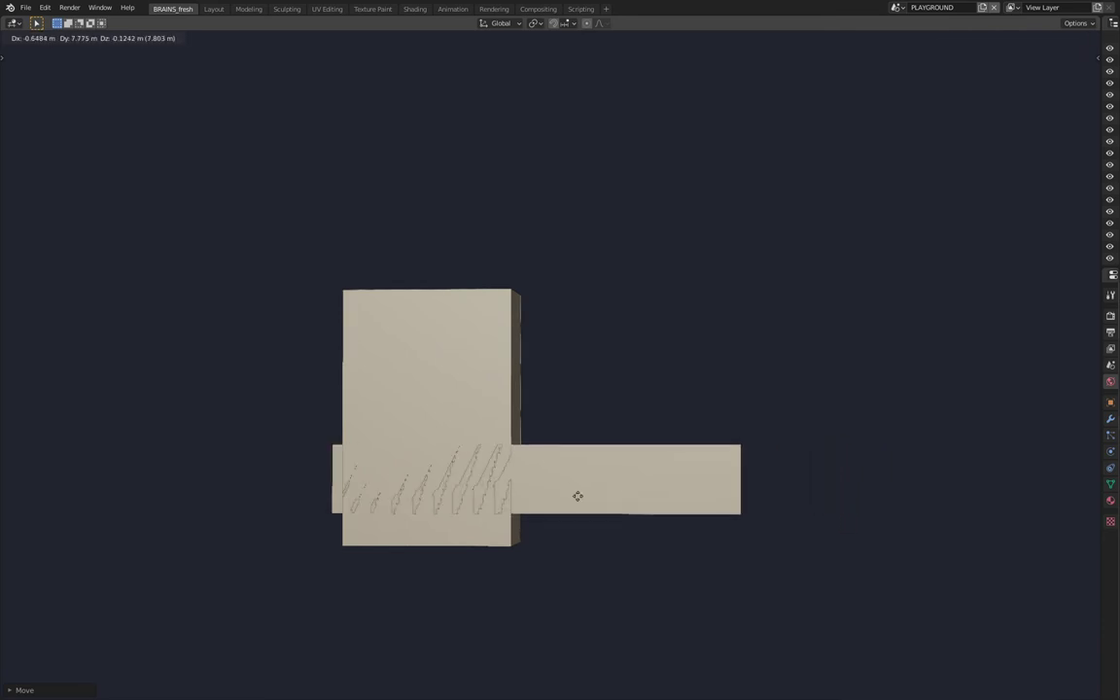
click(578, 522)
mouse_move(578, 522)
middle_down()
mouse_move(450, 563)
mouse_move(588, 513)
middle_up()
key(g)
click(463, 556)
key(g)
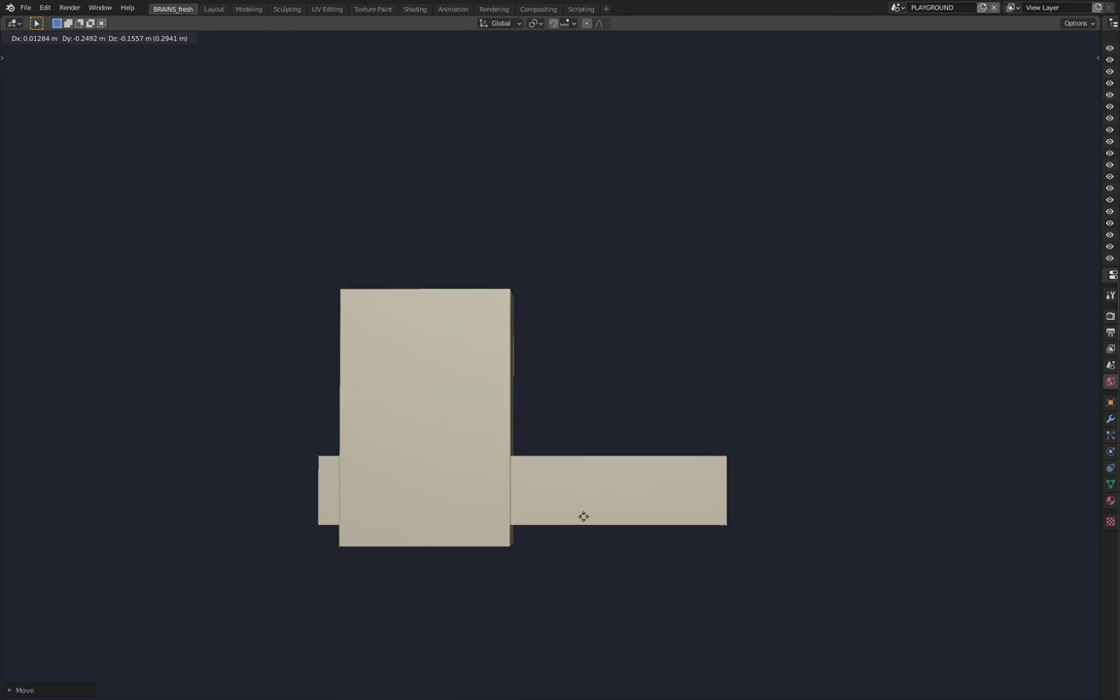
click(587, 495)
Bring the small cube over to the tall box's lower corner, just below the slab's short end
scroll(588, 501, down, 5)
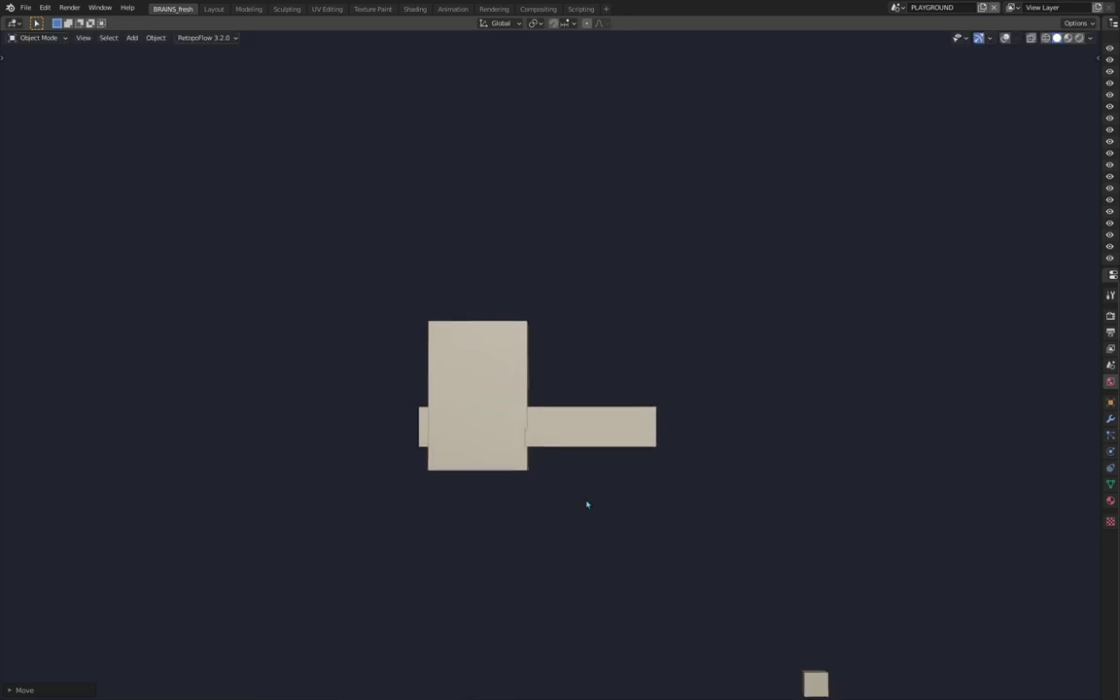
key(g)
click(451, 443)
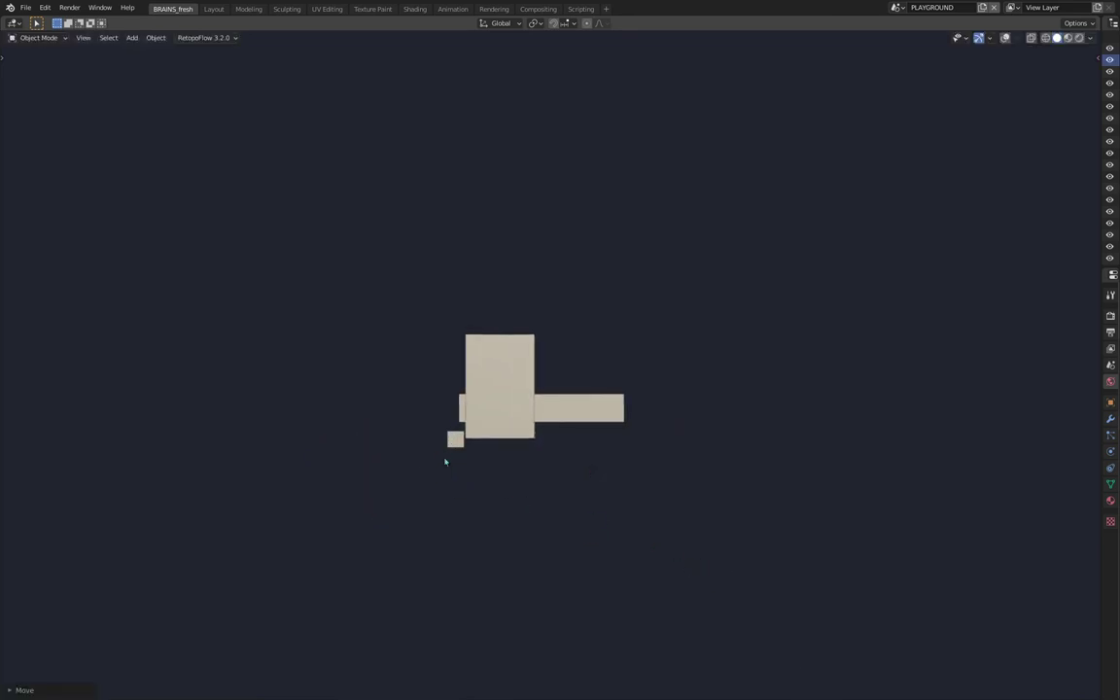
Raise the slab along Z to around the tall box's mid-height
scroll(446, 460, up, 5)
click(584, 448)
key(g)
key(z)
click(585, 413)
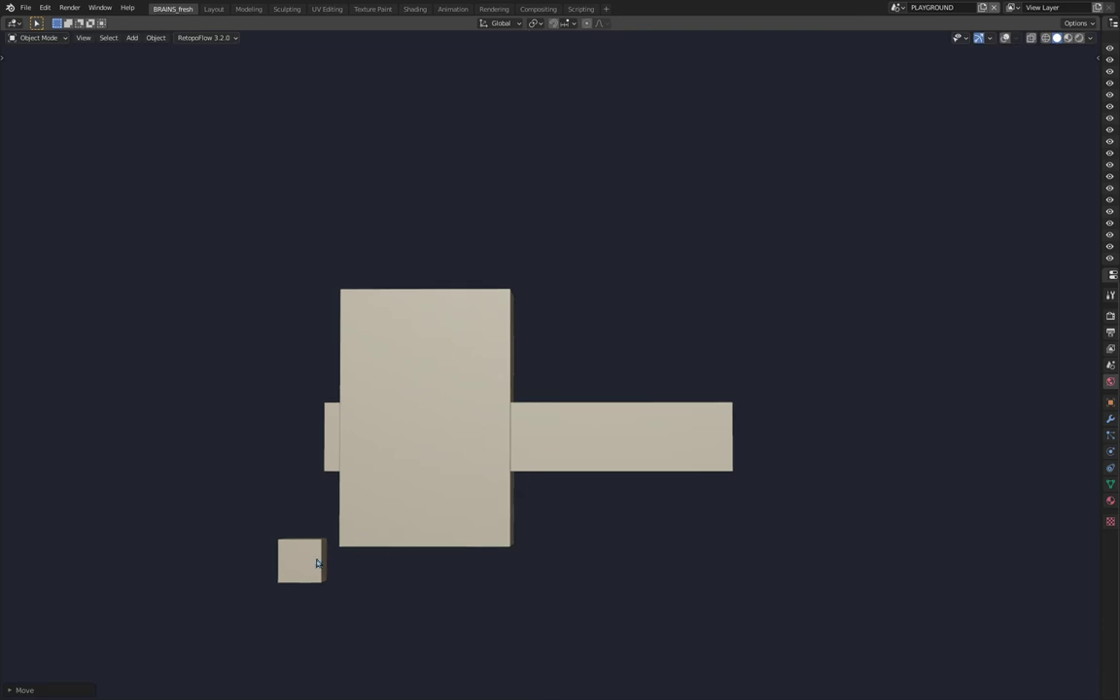
Raise the small cube slightly along Z and place it low on the tall box's narrow face, opposite the slab's edge
click(316, 559)
key(g)
key(z)
click(313, 519)
middle_drag(367, 592, 667, 484)
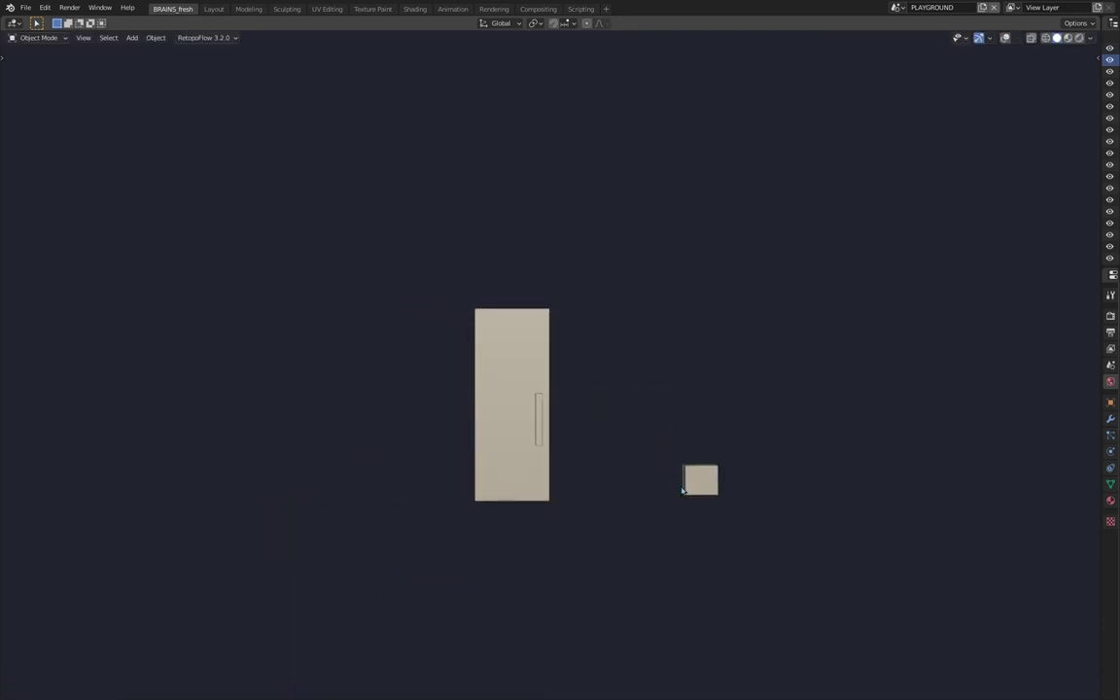
key(g)
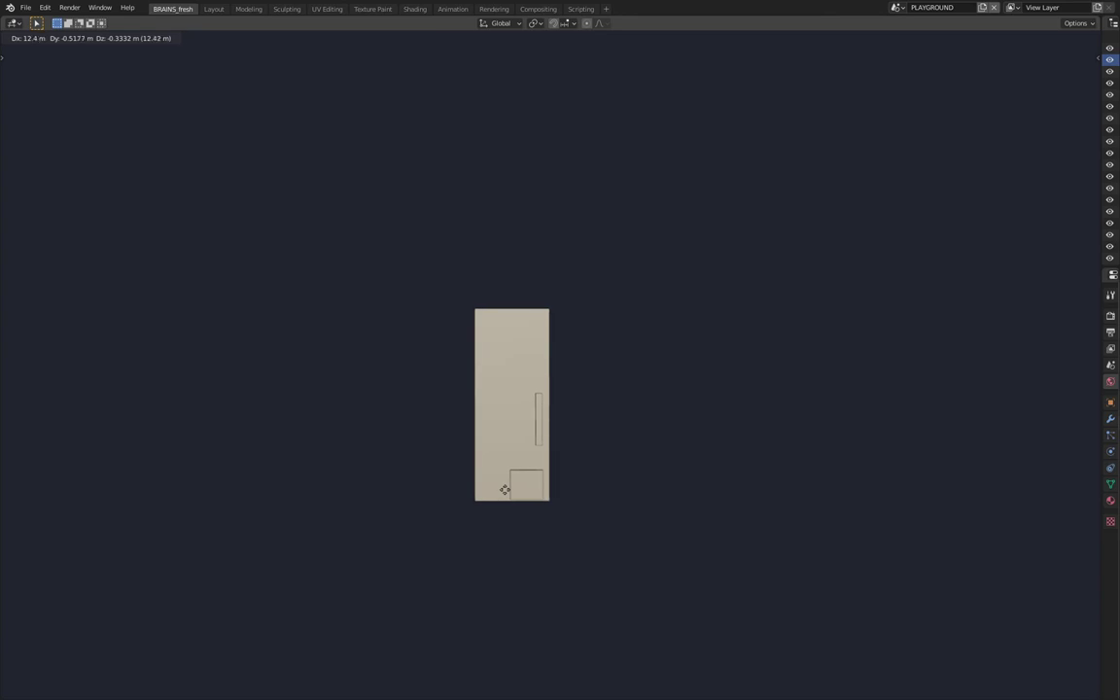
click(479, 488)
Examine the three-box composition in the front, back and both side views
middle_drag(600, 570, 499, 570)
key(KP_1)
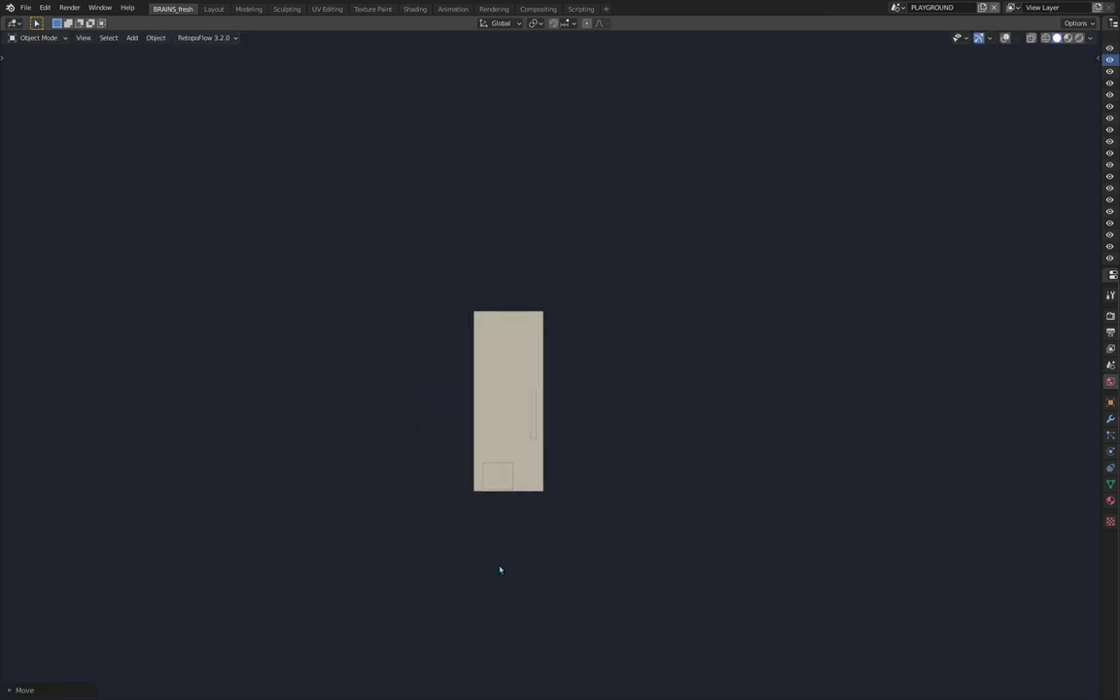
key(KP_3)
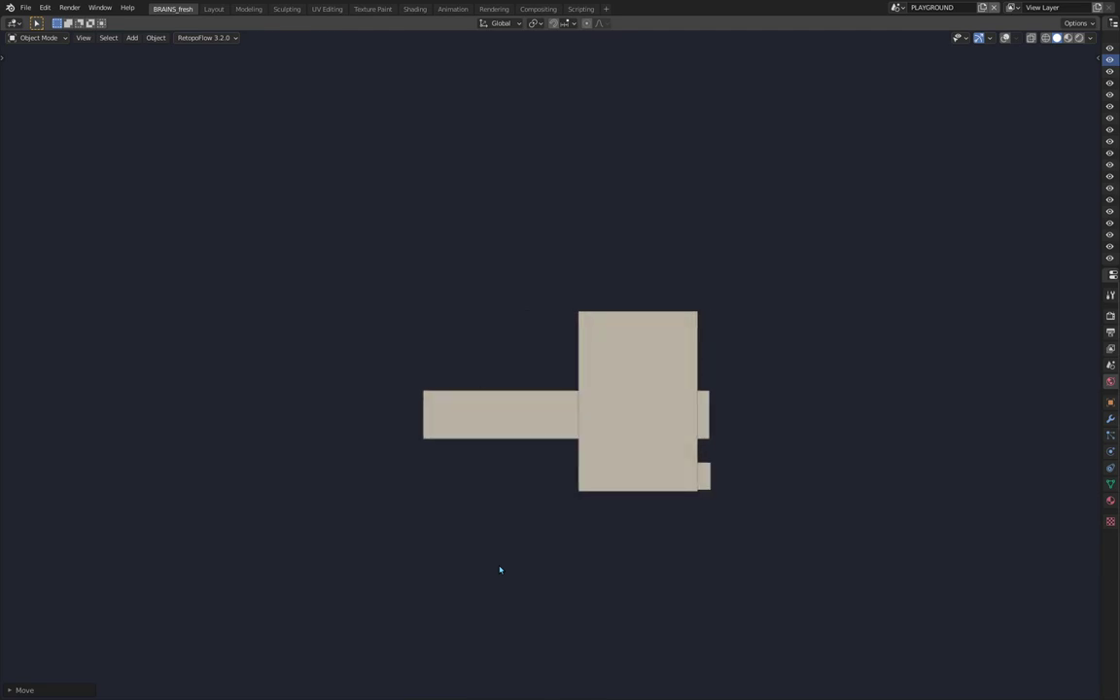
key(KP_1)
key(ctrl+KP_3)
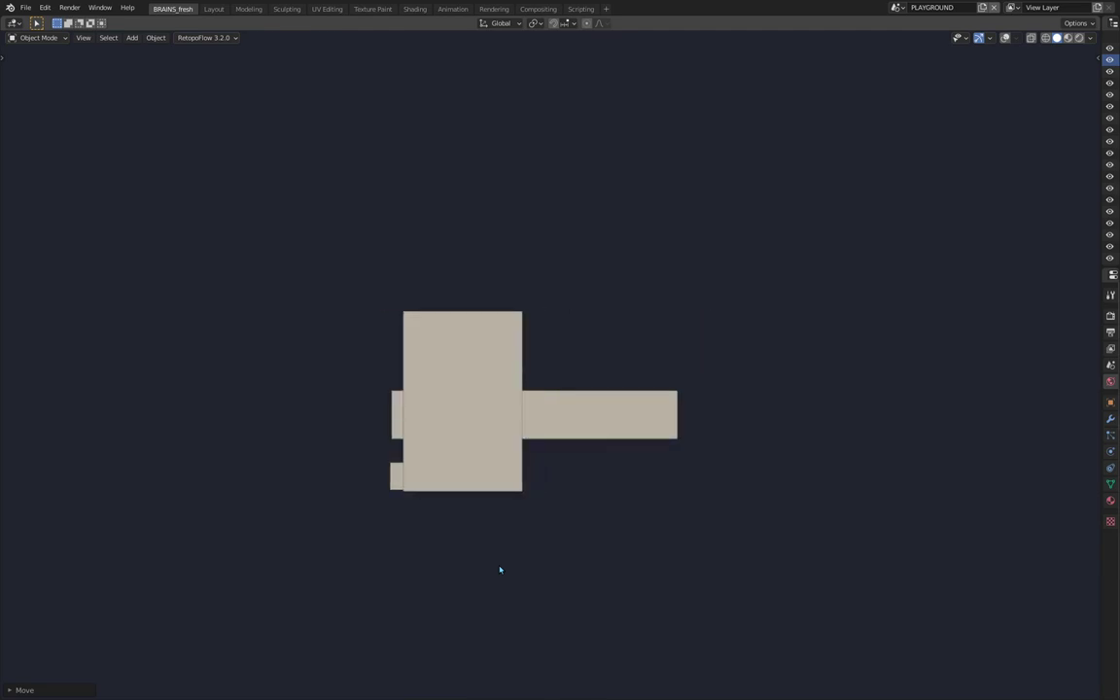
key(ctrl+KP_1)
key(KP_1)
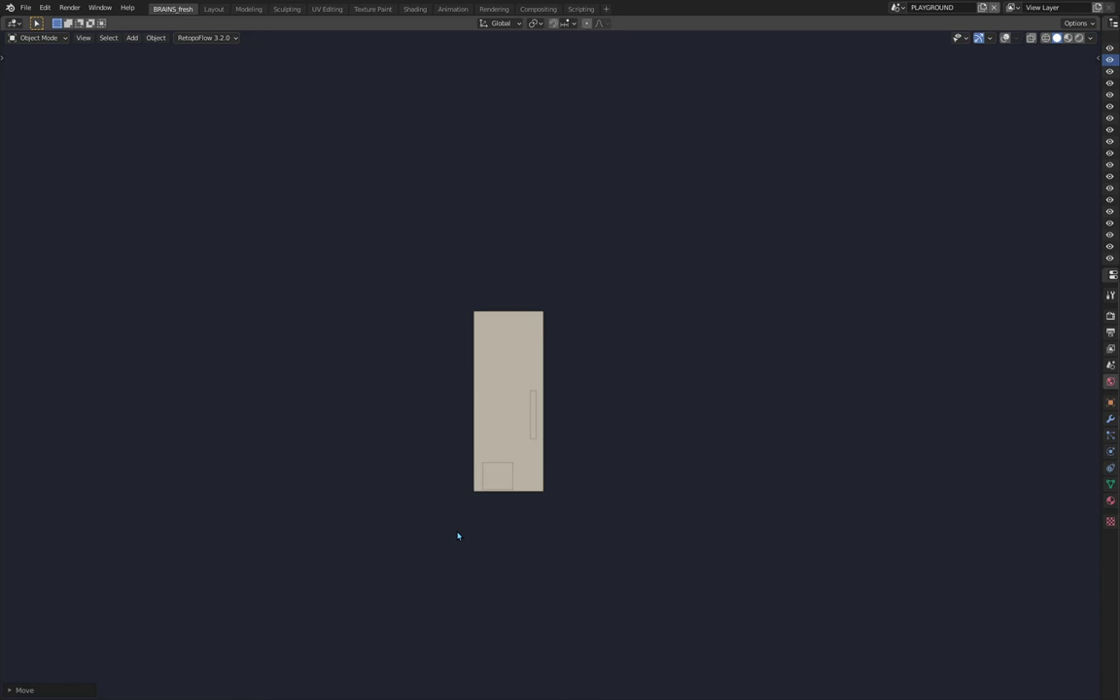
Reposition the small cube on the lower part of the tall box's narrow face, adjusting it freely, along Z and along X
click(492, 470)
key(g)
right_click(488, 467)
click(495, 472)
key(g)
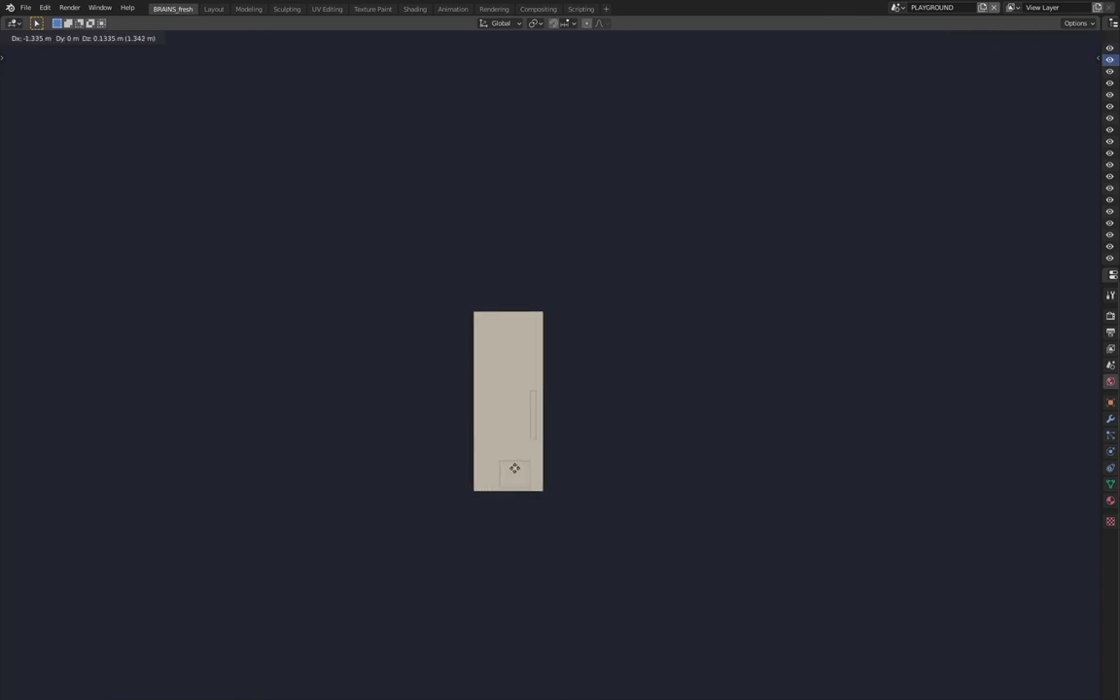
click(514, 469)
key(g)
key(z)
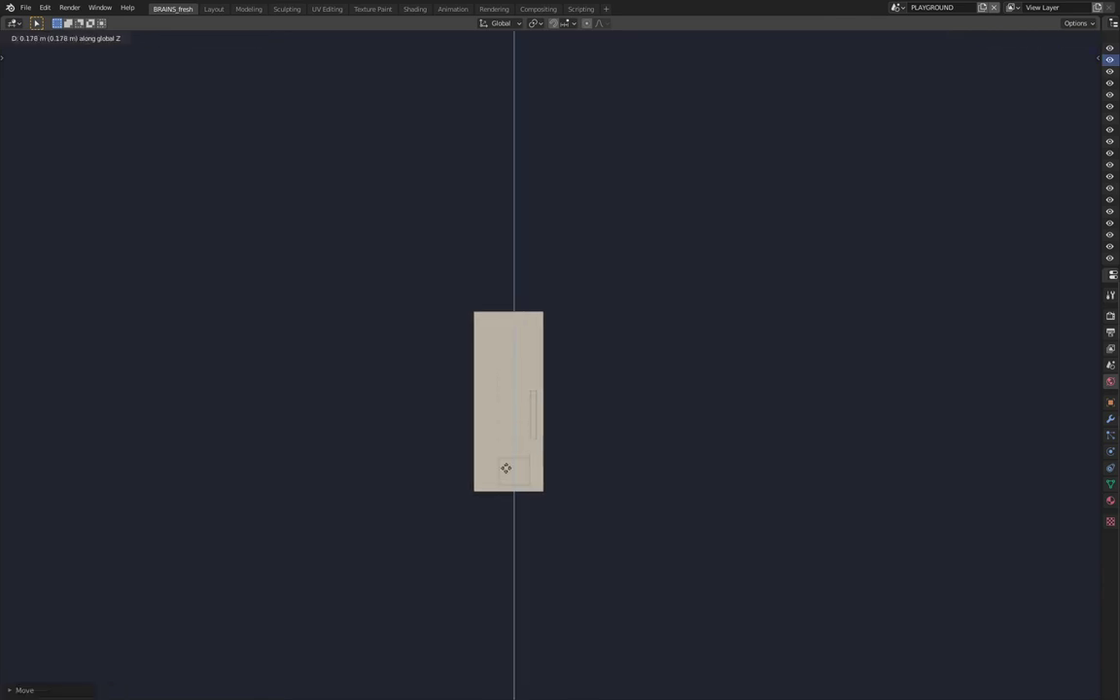
click(507, 472)
key(g)
key(x)
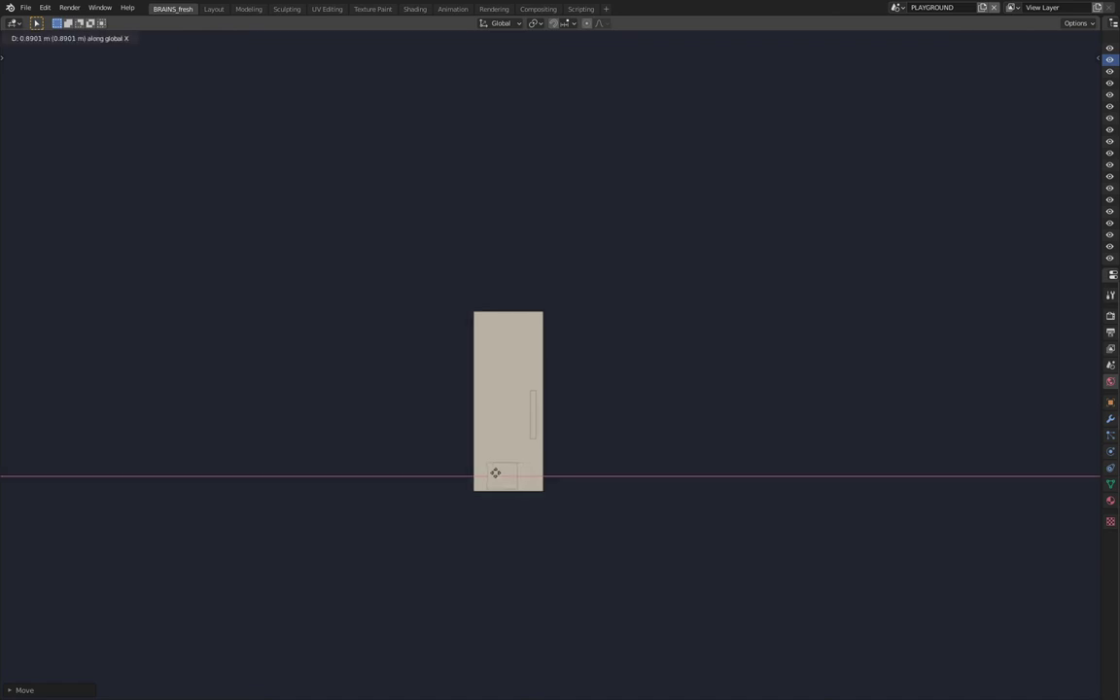
click(491, 475)
Move the small cube up from the tall box's base to the height of the slab's short protruding end
middle_drag(523, 432, 694, 510)
key(g)
right_click(702, 495)
key(g)
click(727, 376)
middle_drag(727, 376, 487, 406)
middle_drag(407, 382, 383, 380)
key(g)
click(386, 427)
Shift the small cube along X to align it with the slab's short end
middle_drag(387, 427, 518, 442)
key(g)
key(y)
key(x)
click(517, 432)
click(516, 430)
key(g)
key(x)
click(520, 429)
key(g)
key(x)
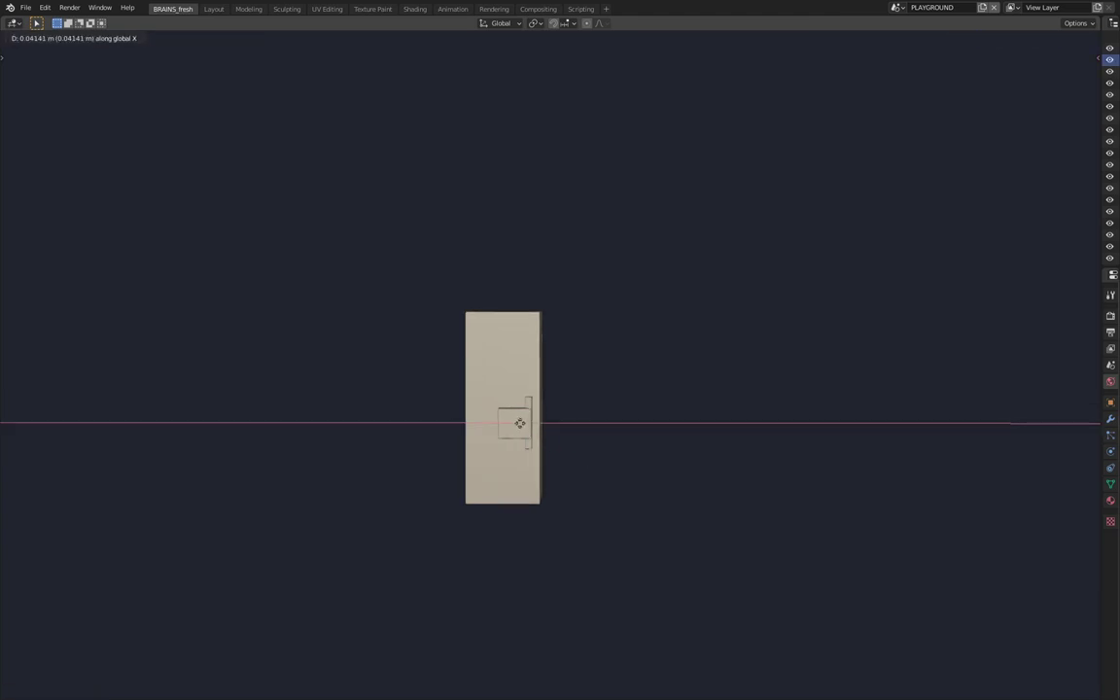
click(516, 421)
Move the small cube to the slab's long arm, resting on its upper edge beside the tall box
middle_drag(592, 428, 486, 431)
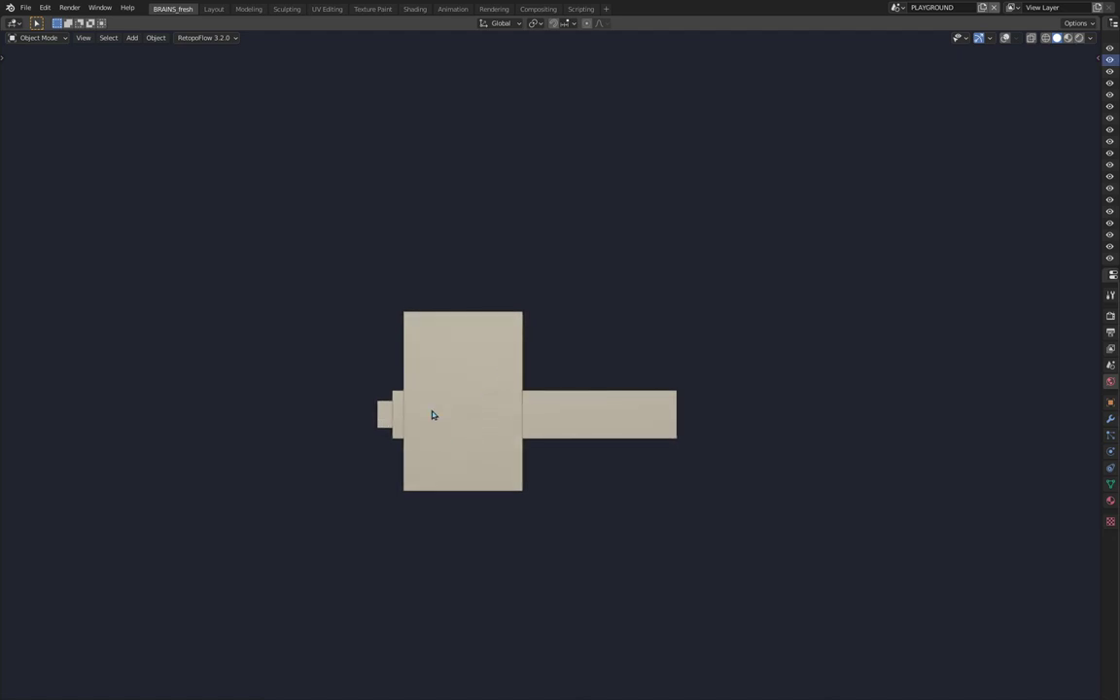
key(g)
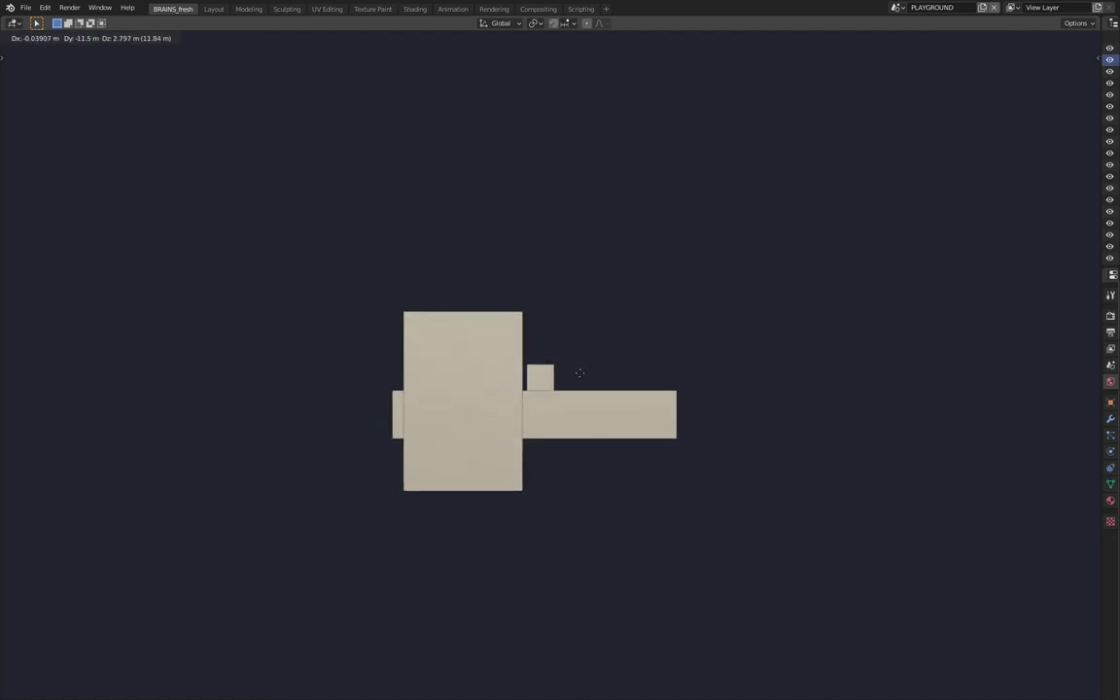
click(580, 374)
Move the small cube out to the far end of the slab's long arm, overlapping its upper edge
middle_drag(580, 374, 469, 383)
key(g)
right_click(572, 395)
click(573, 394)
key(g)
click(363, 400)
middle_drag(362, 400, 392, 389)
Slide the slab along Y through the tall box to lengthen its short protruding end
middle_drag(506, 411, 492, 412)
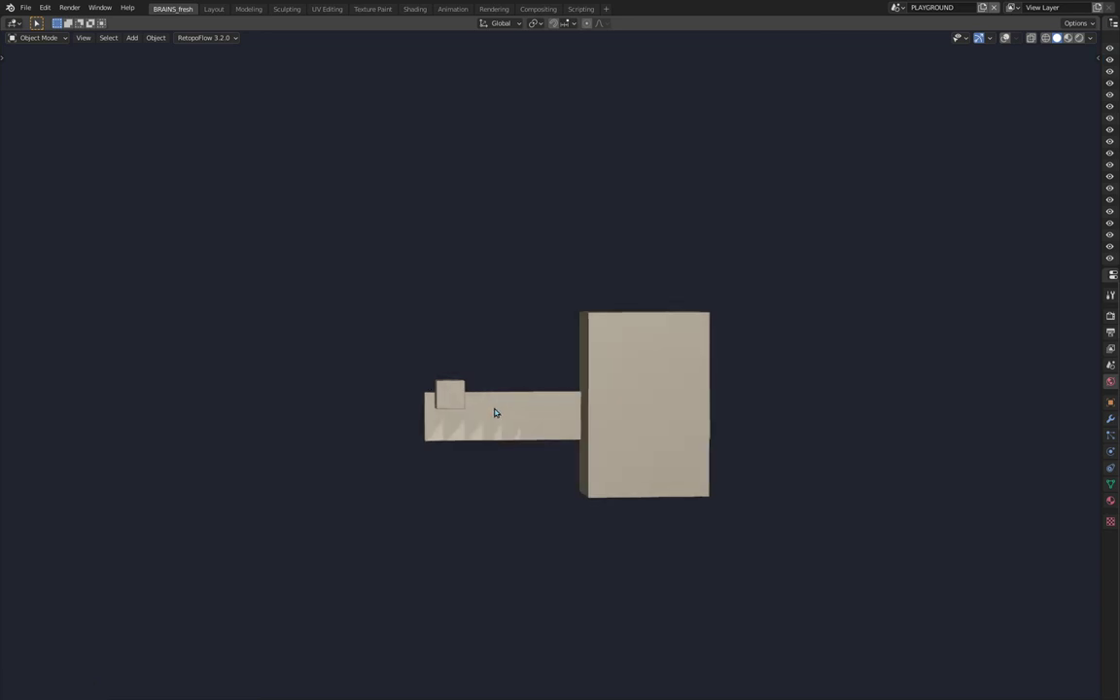
key(g)
key(y)
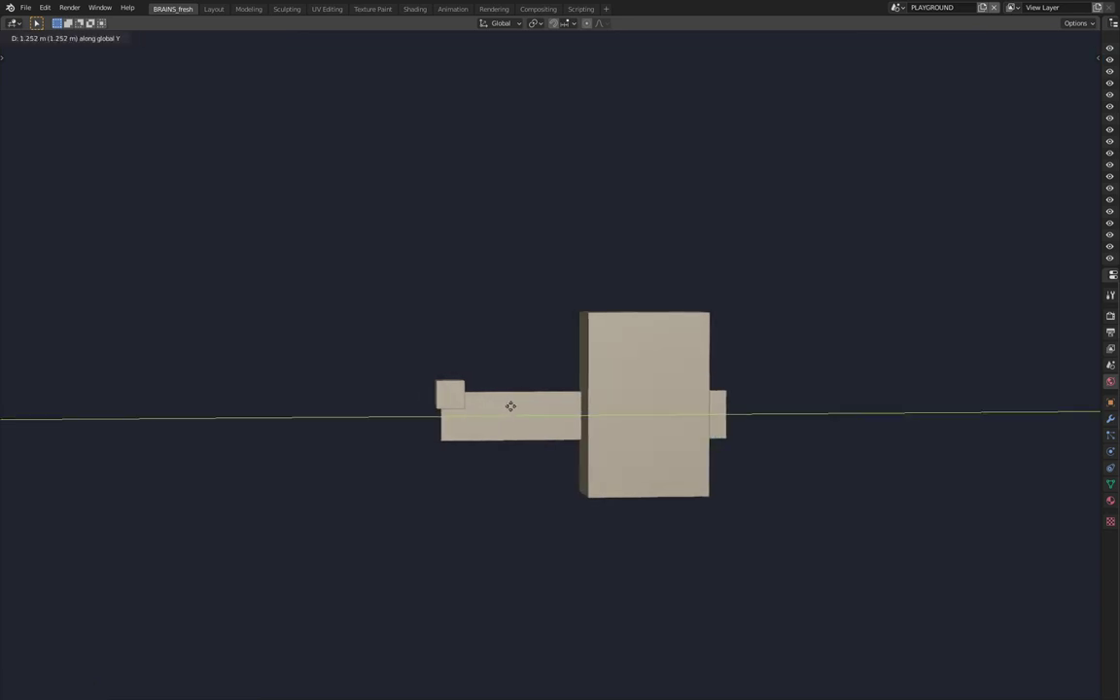
click(515, 410)
key(g)
key(y)
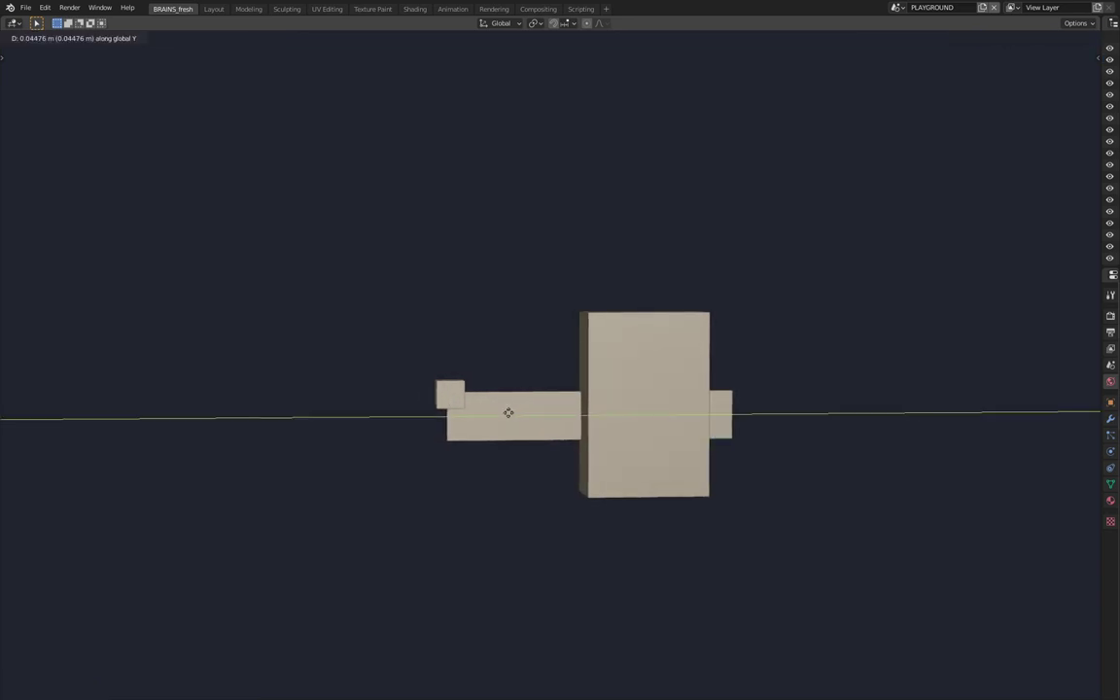
click(497, 413)
key(g)
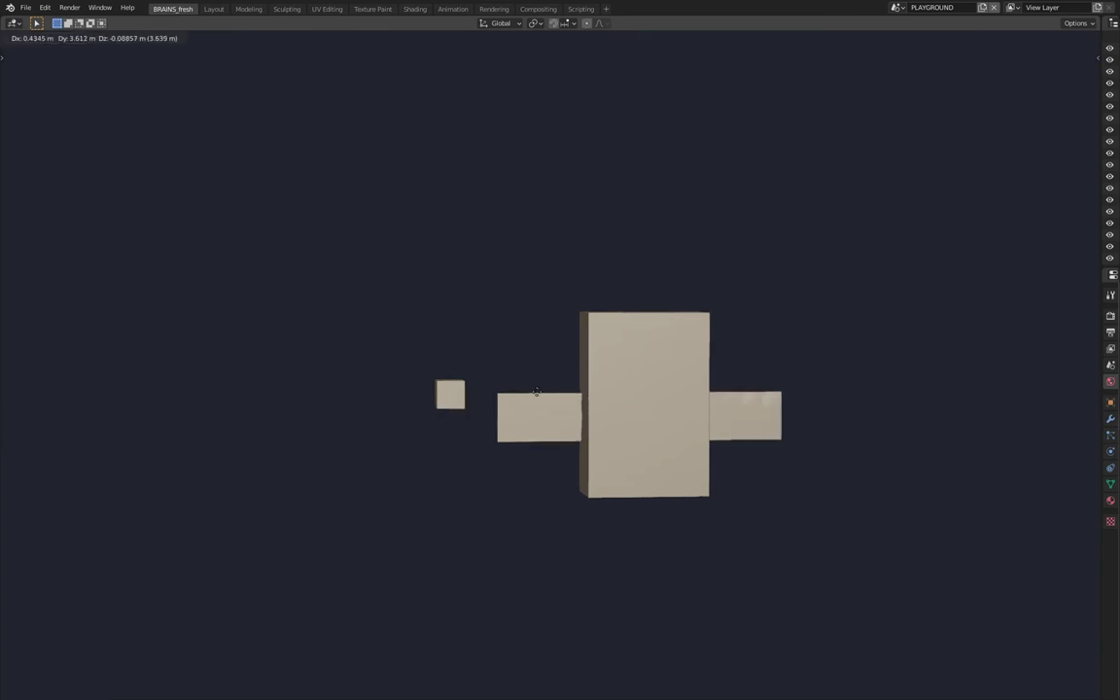
right_click(684, 398)
Move the small cube to the lower outer corner of the slab's short end
key(g)
click(735, 392)
key(KP_5)
key(g)
click(742, 398)
key(g)
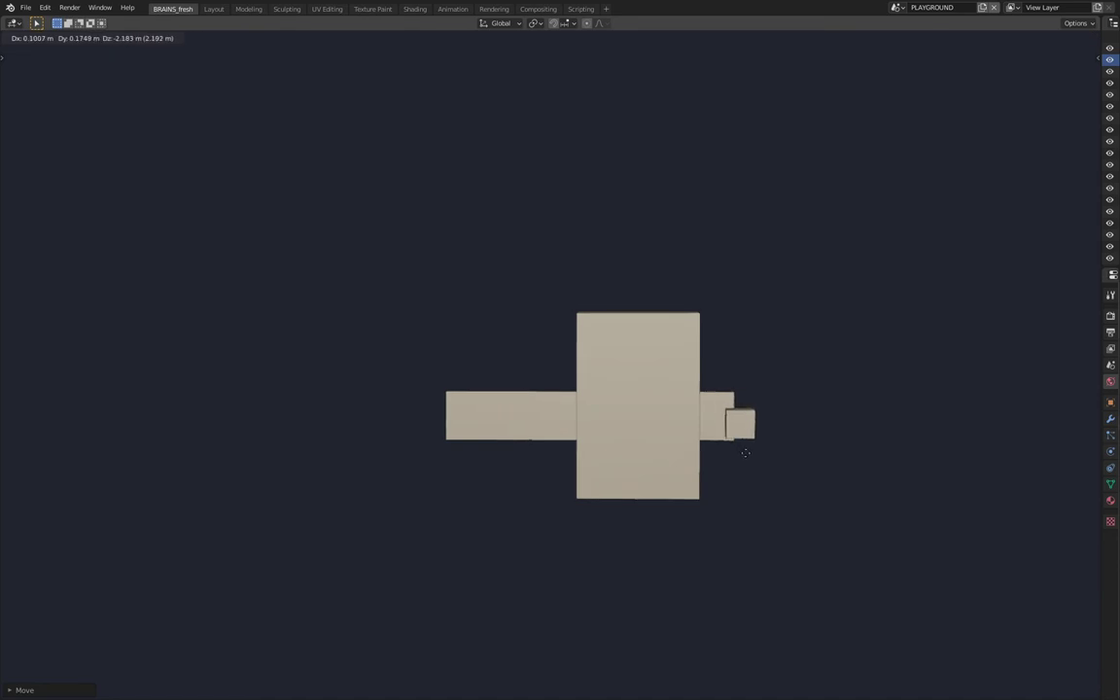
click(725, 424)
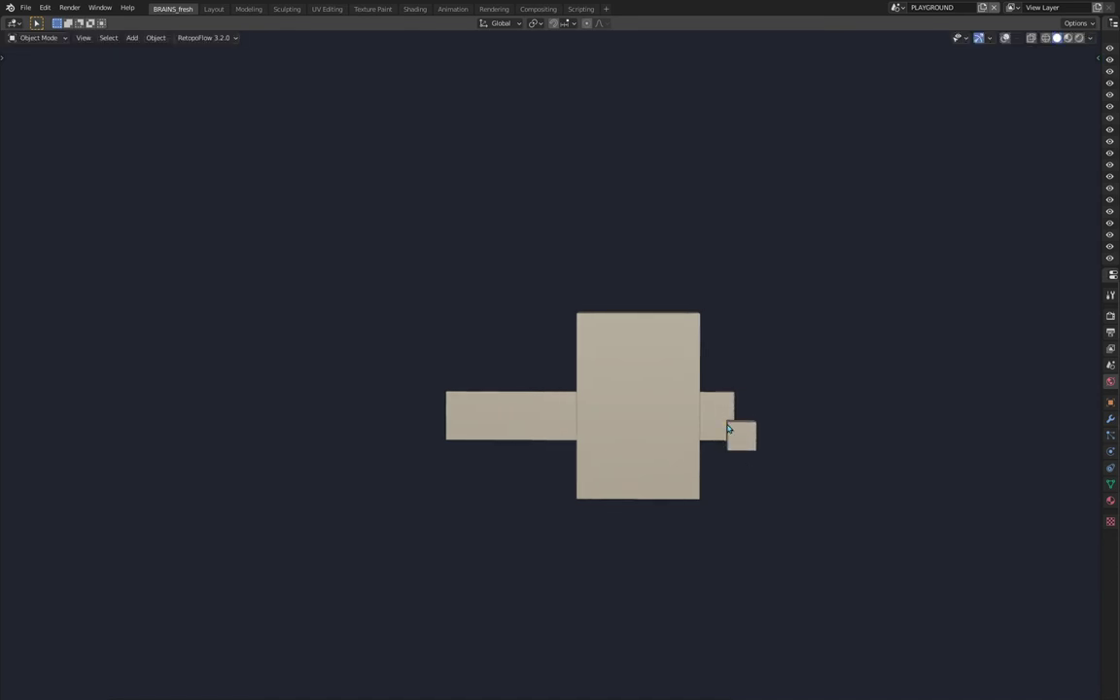
Raise the slab and small cube together along Z toward the upper part of the tall box
key(g)
key(z)
click(737, 399)
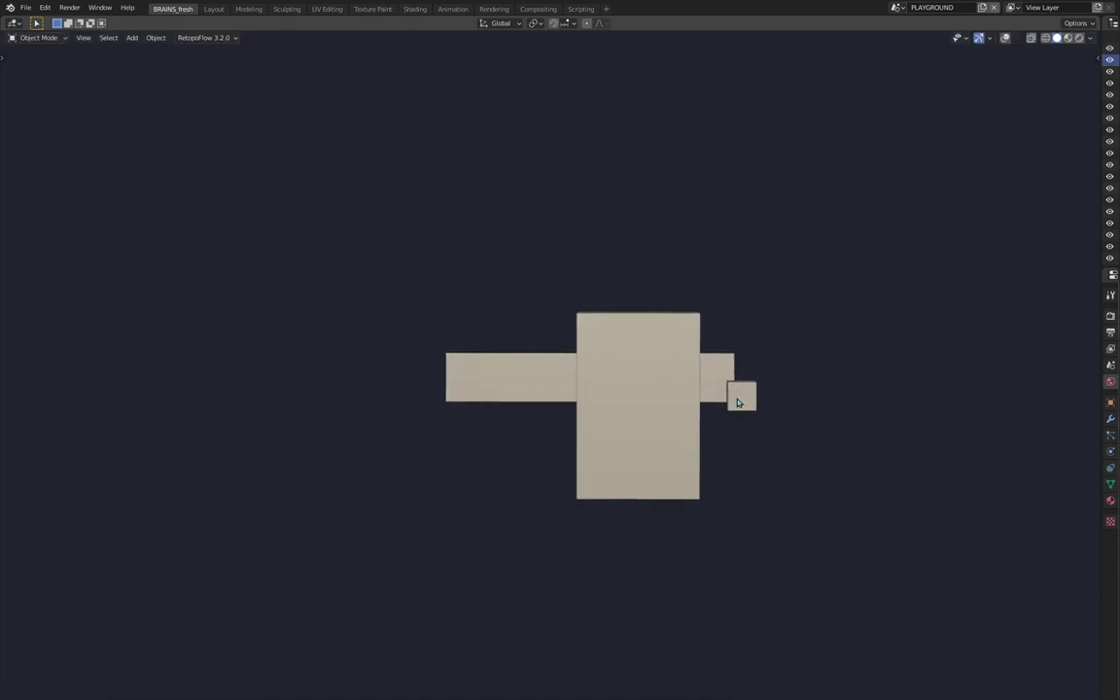
key(g)
key(z)
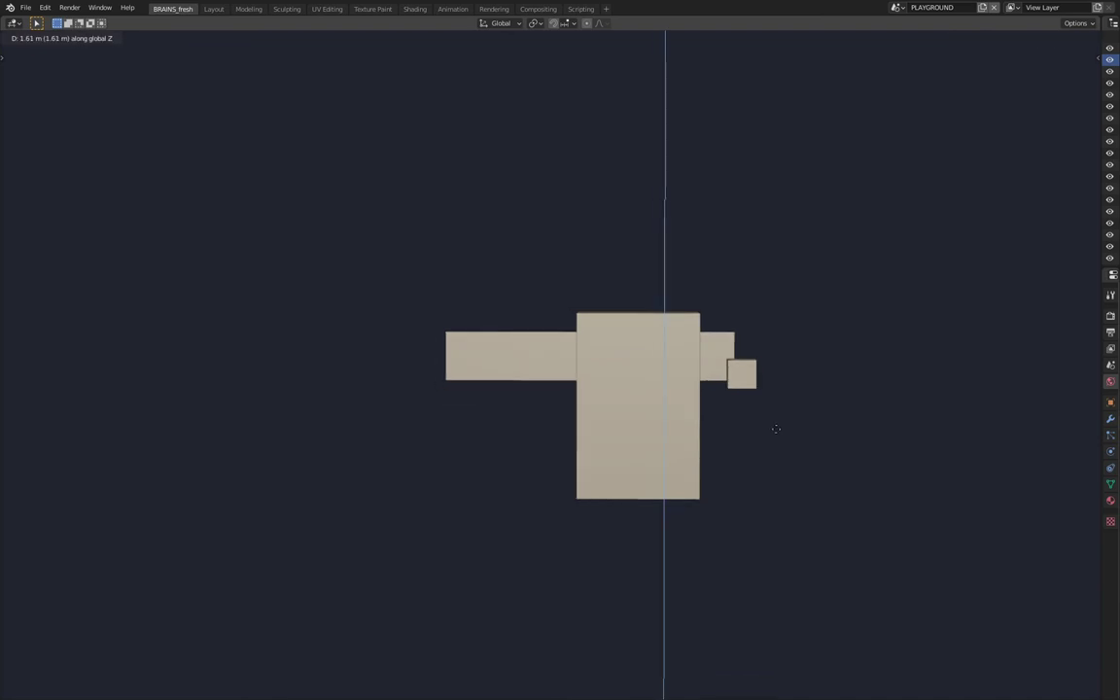
click(774, 429)
Slide the slab along Y so that it projects from only one side of the tall box, away from the cube
key(g)
key(y)
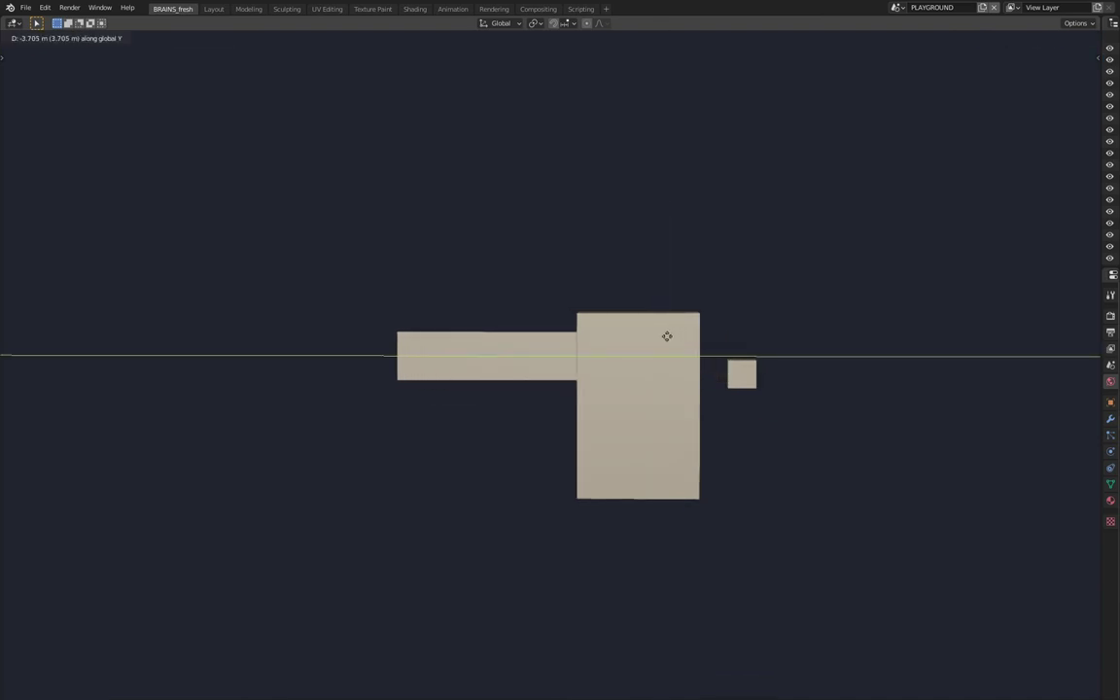
click(645, 336)
Place the small cube against the tall box's side opposite the slab's long arm
key(g)
click(696, 381)
middle_drag(712, 402, 683, 415)
key(g)
click(653, 392)
key(g)
click(695, 414)
Adjust the small cube's height along Z, ending near the top of the tall box's side
key(g)
key(z)
click(686, 406)
key(g)
key(z)
click(710, 409)
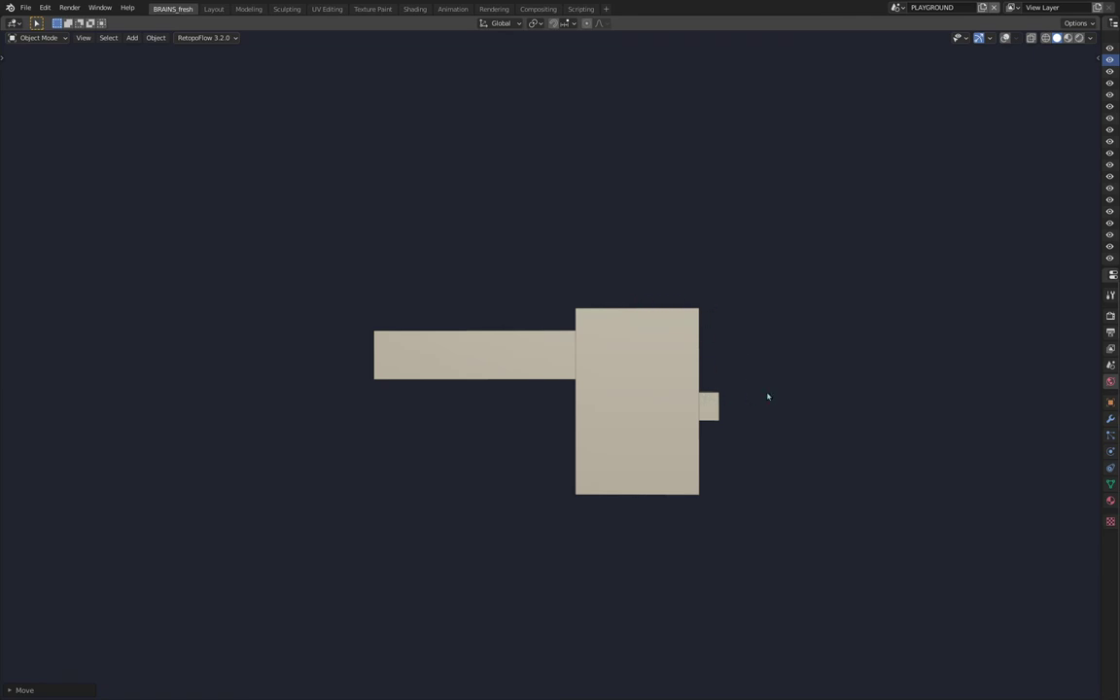
key(g)
key(z)
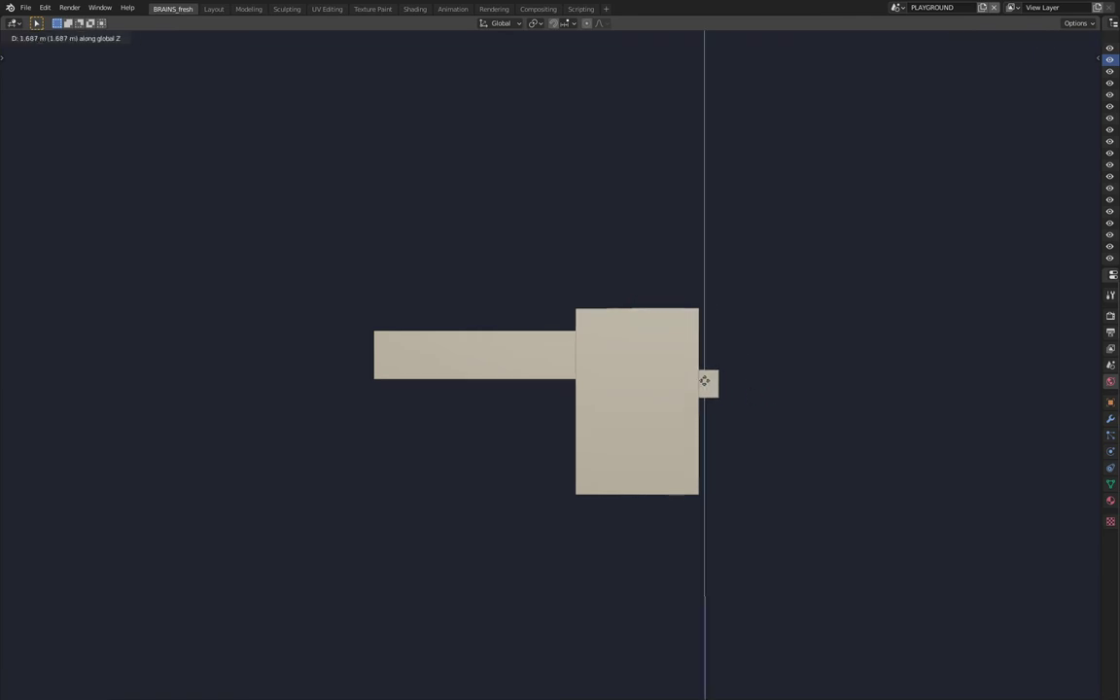
click(699, 333)
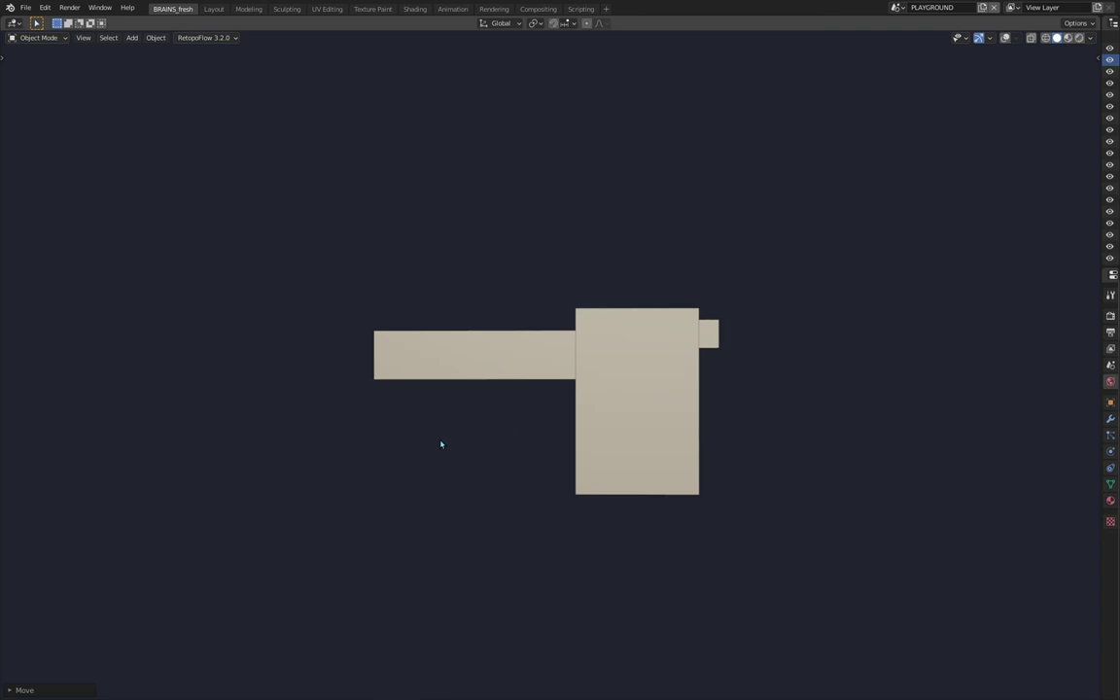
Move the small cube onto the tall box's upper corner so that it protrudes slightly above the top and past the side
key(g)
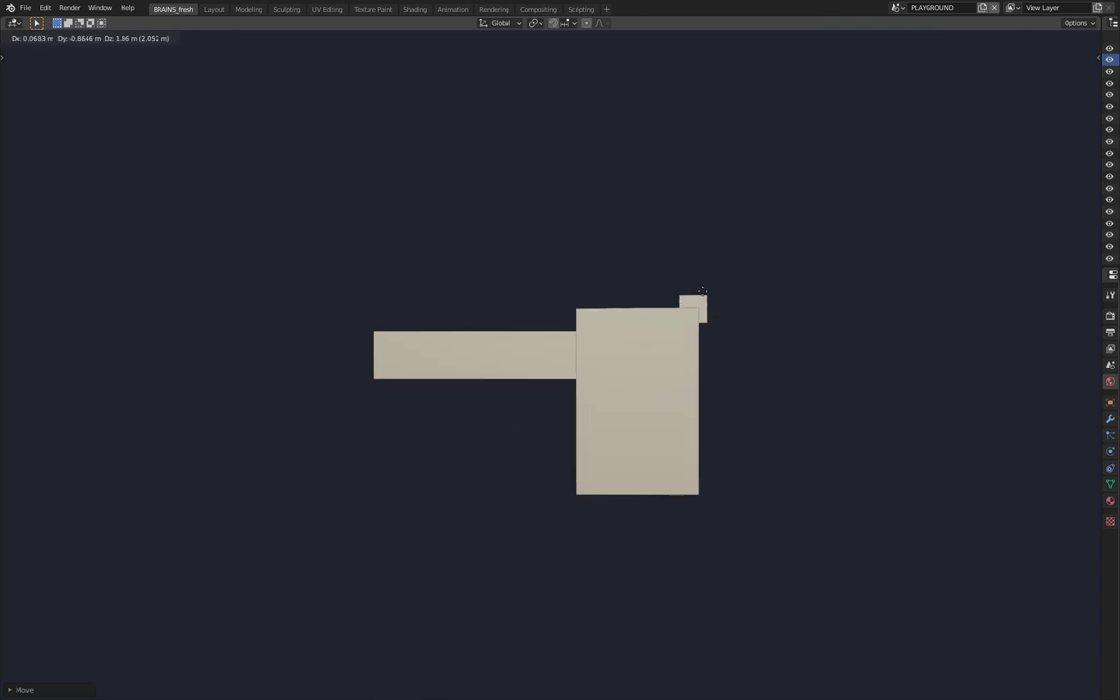
click(702, 283)
key(g)
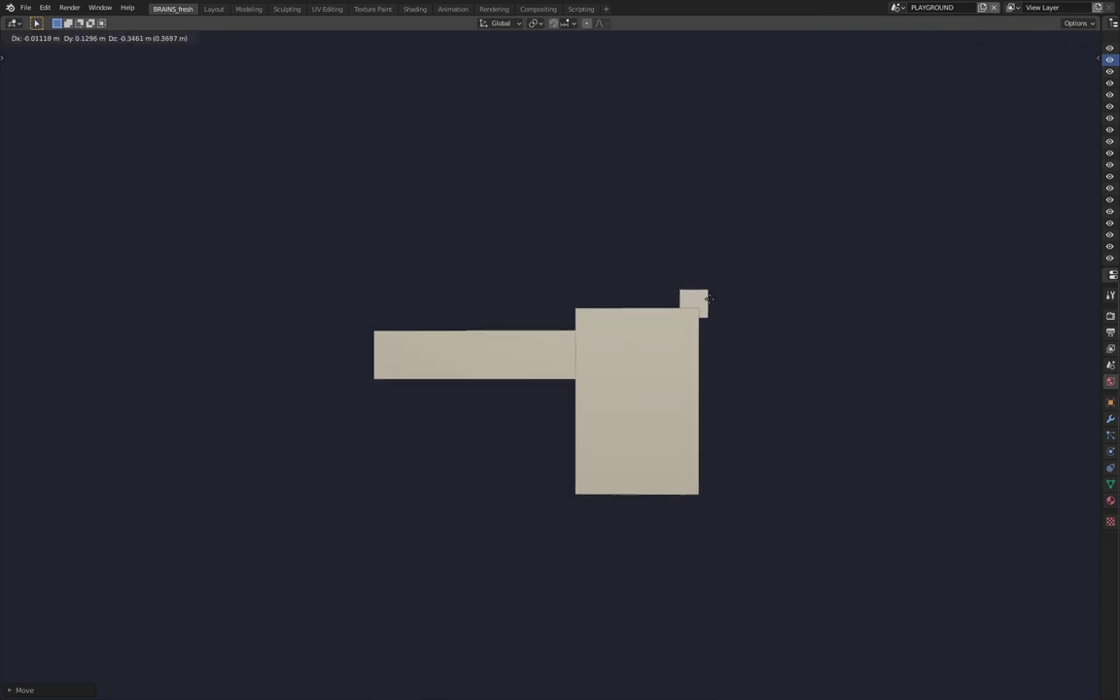
click(705, 311)
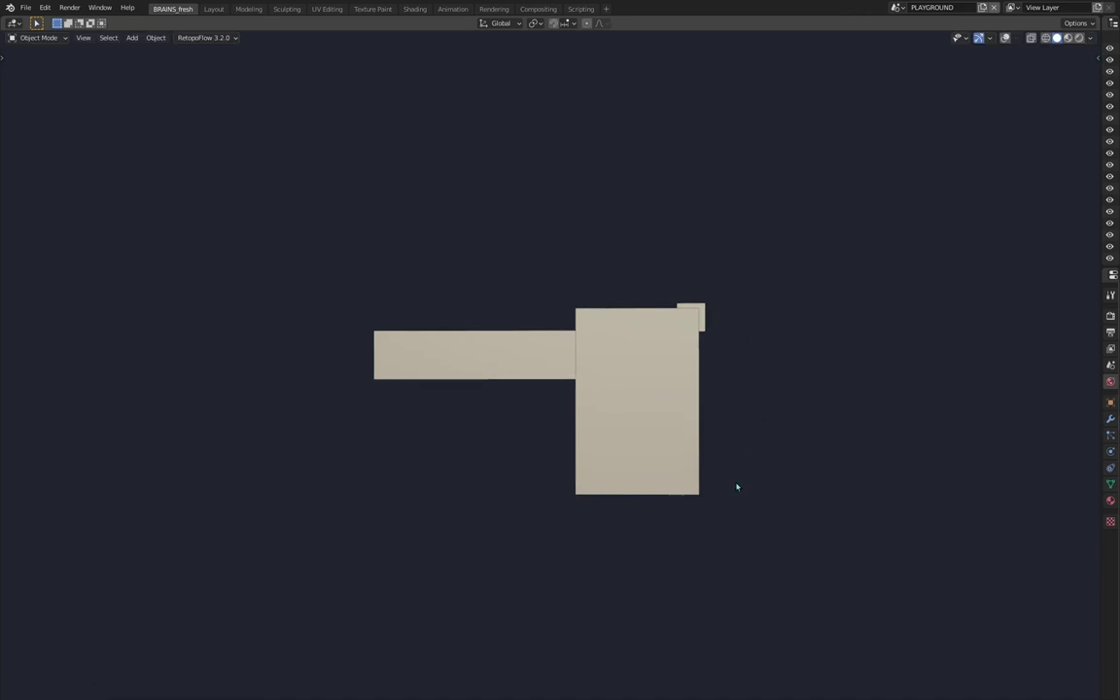
mouse_move(736, 487)
middle_down()
mouse_move(667, 486)
mouse_move(737, 483)
mouse_move(750, 505)
mouse_move(780, 498)
mouse_move(747, 489)
middle_up()
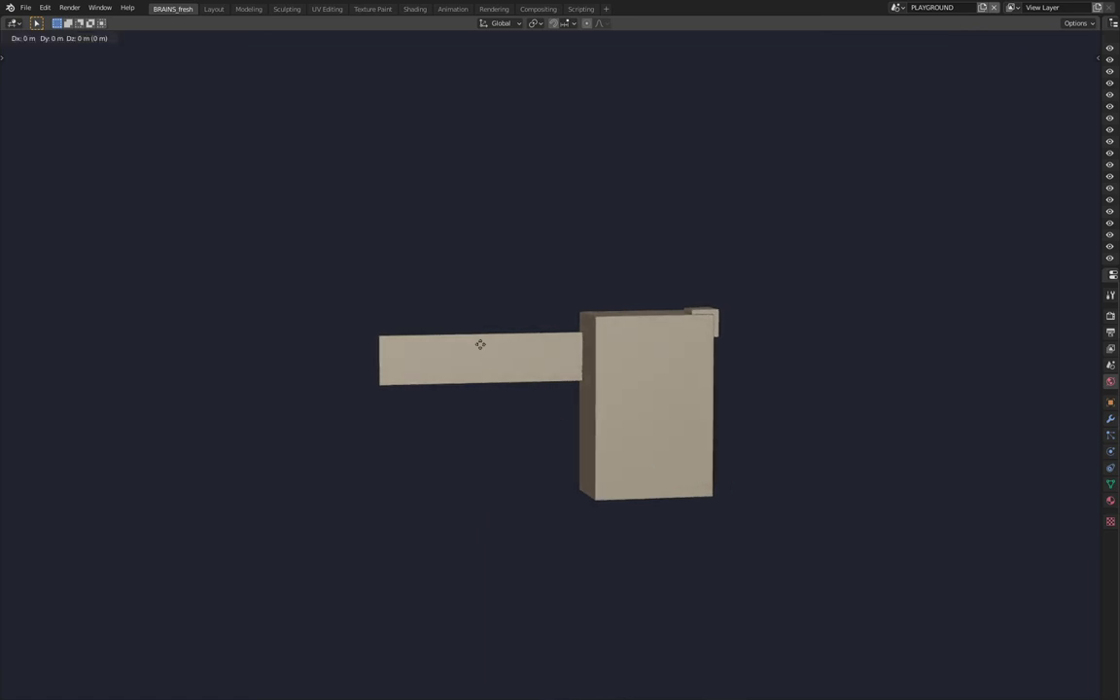
Slide the slab along Y from a side view until its short end just projects past the tall box on the cube's side
key(KP_3)
key(g)
key(y)
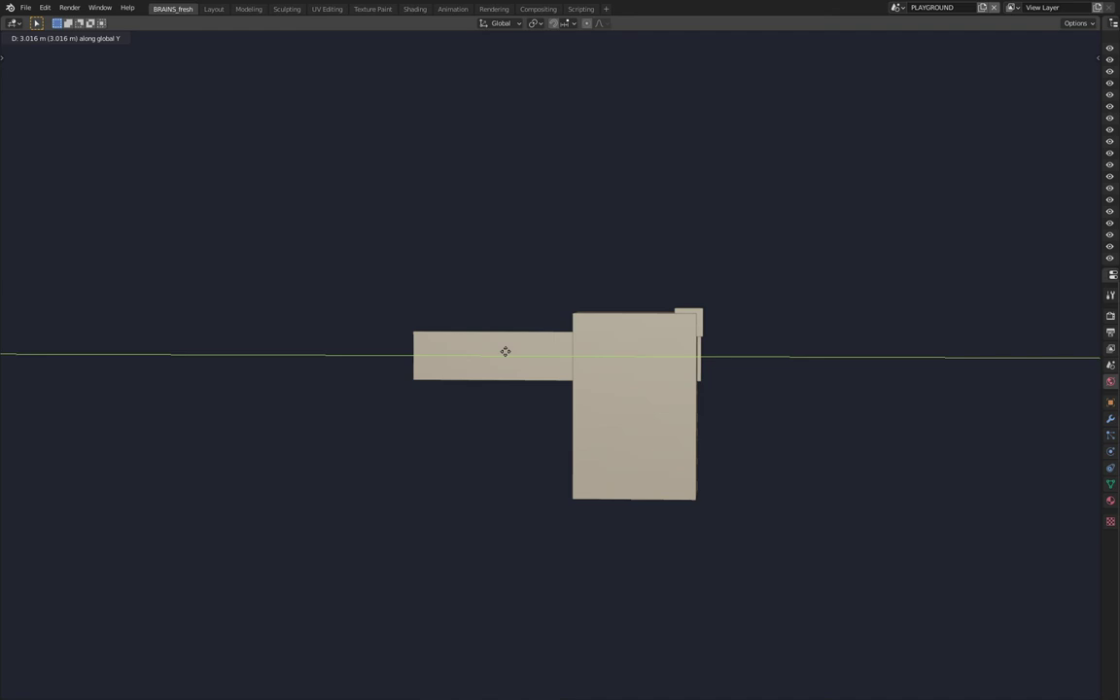
click(515, 358)
mouse_move(824, 483)
middle_down()
mouse_move(743, 475)
mouse_move(840, 478)
middle_up()
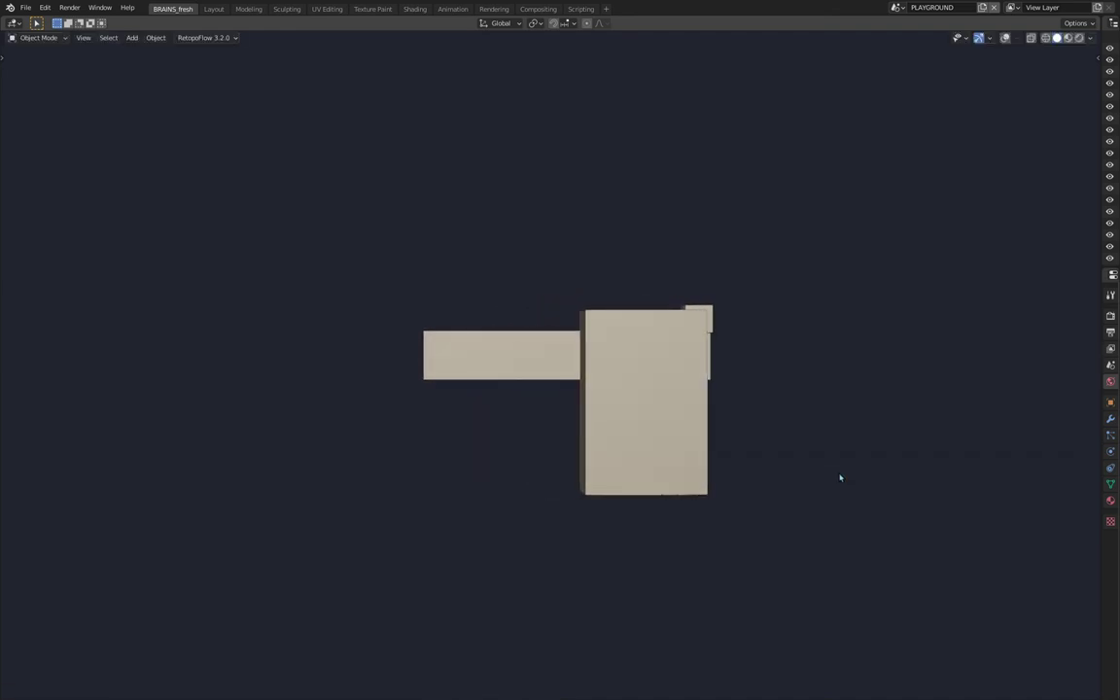
Adjust the small cube's position around the tall box's upper corner
key(g)
right_click(710, 320)
click(708, 310)
key(g)
click(717, 307)
middle_drag(753, 336, 632, 388)
click(462, 332)
middle_drag(462, 332, 490, 345)
key(g)
right_click(525, 338)
Place the small cube on top of the slab's short projecting end, against the tall box's side
click(496, 354)
key(g)
click(556, 384)
middle_drag(556, 384, 601, 368)
key(g)
click(568, 367)
key(g)
click(469, 390)
key(g)
click(549, 319)
Shift the small cube along X so that it sits over the slab's short end
middle_drag(559, 330, 528, 363)
click(528, 363)
key(g)
key(x)
right_click(523, 361)
key(g)
key(x)
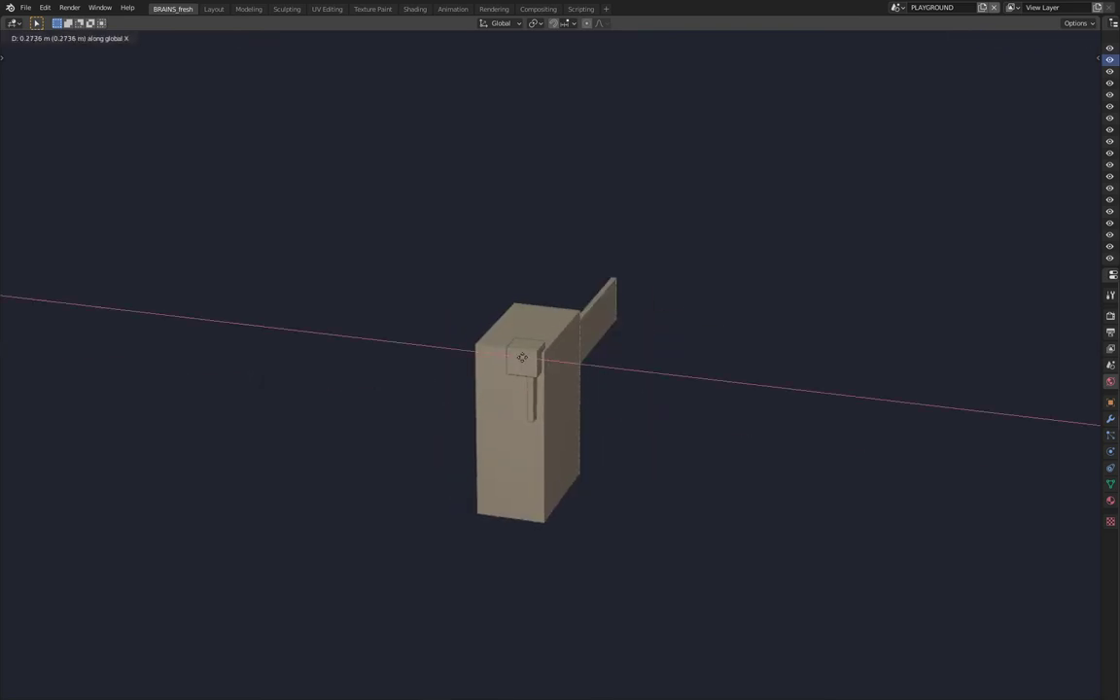
click(522, 357)
Raise the slab and small cube together along Z until the slab's upper edge stands slightly above the tall box
key(g)
key(z)
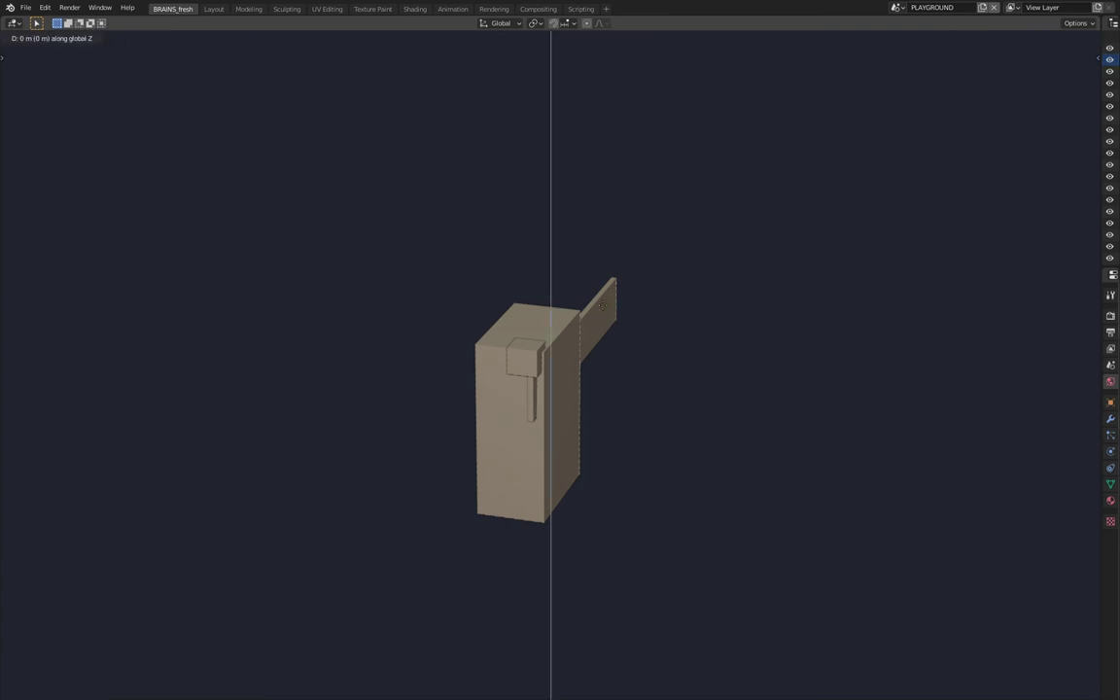
click(603, 318)
middle_drag(619, 365, 572, 344)
key(z)
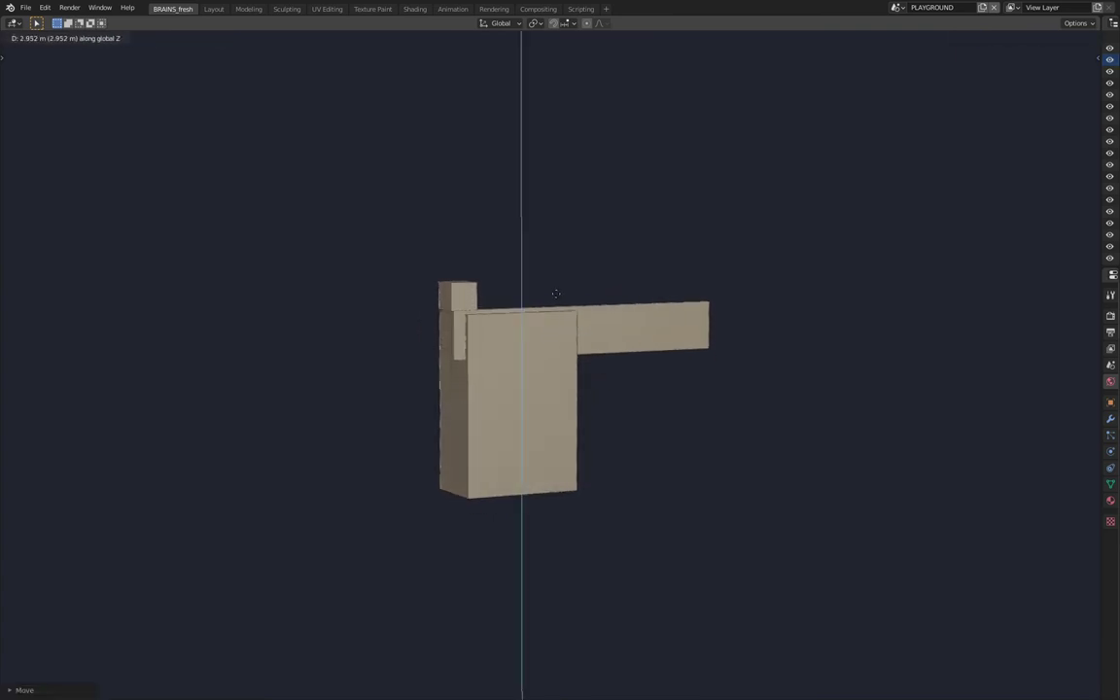
click(559, 288)
Lower the slab and small cube together by about 4.2 m along Z, bringing the slab near the tall box's mid-height
alt+middle_drag(599, 402, 557, 392)
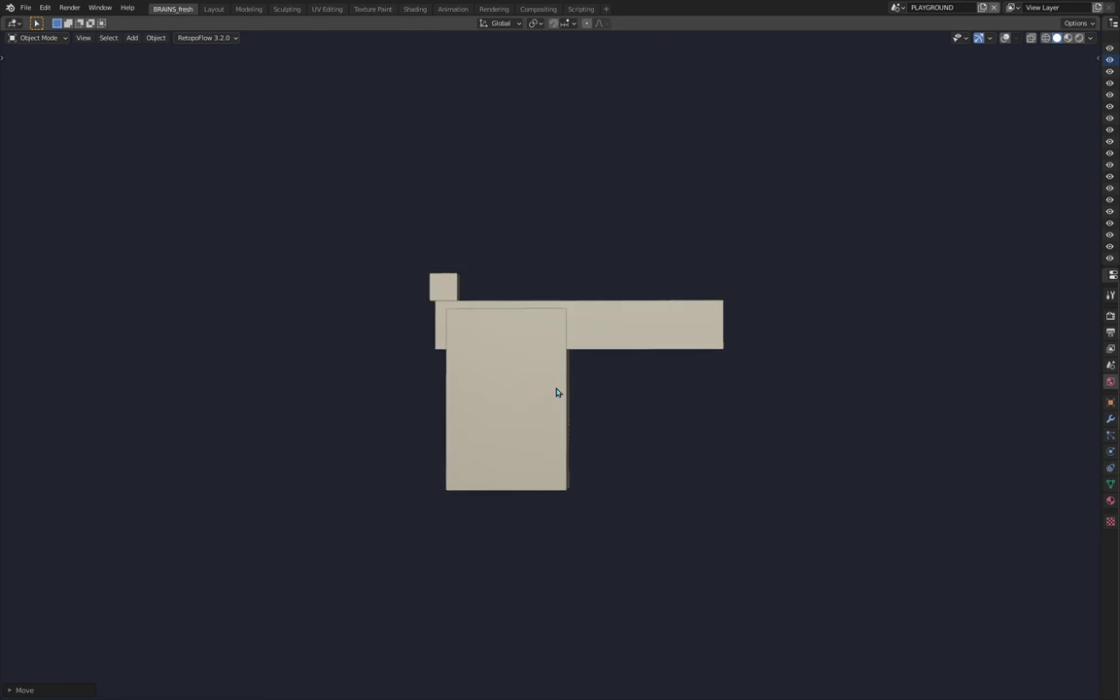
key(g)
key(z)
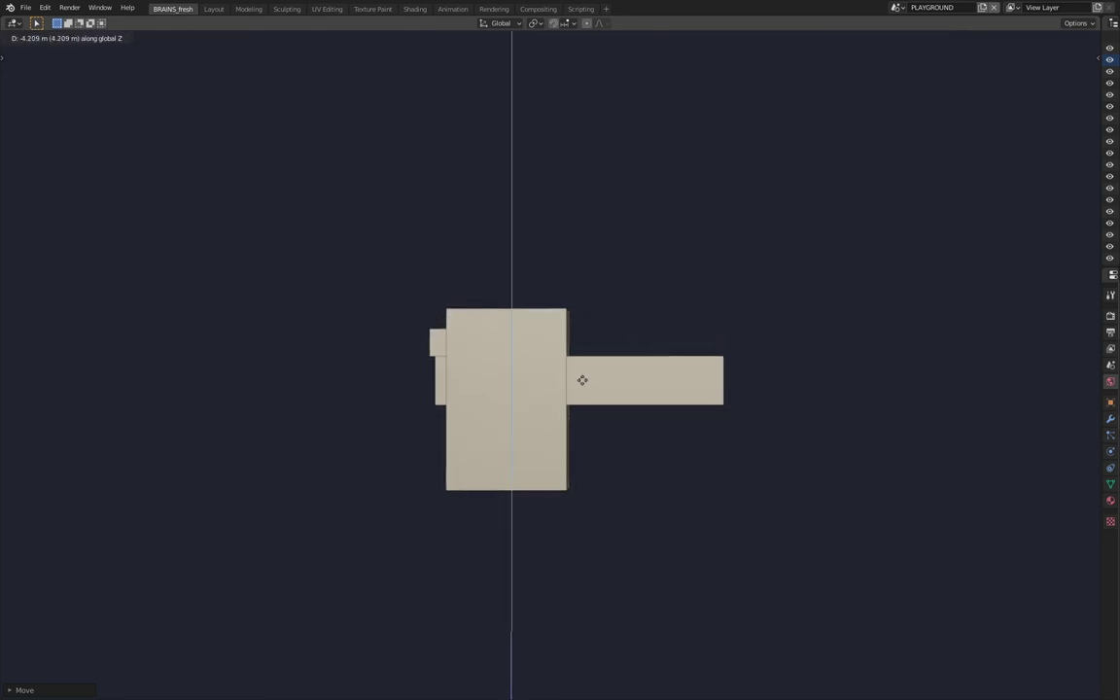
click(581, 380)
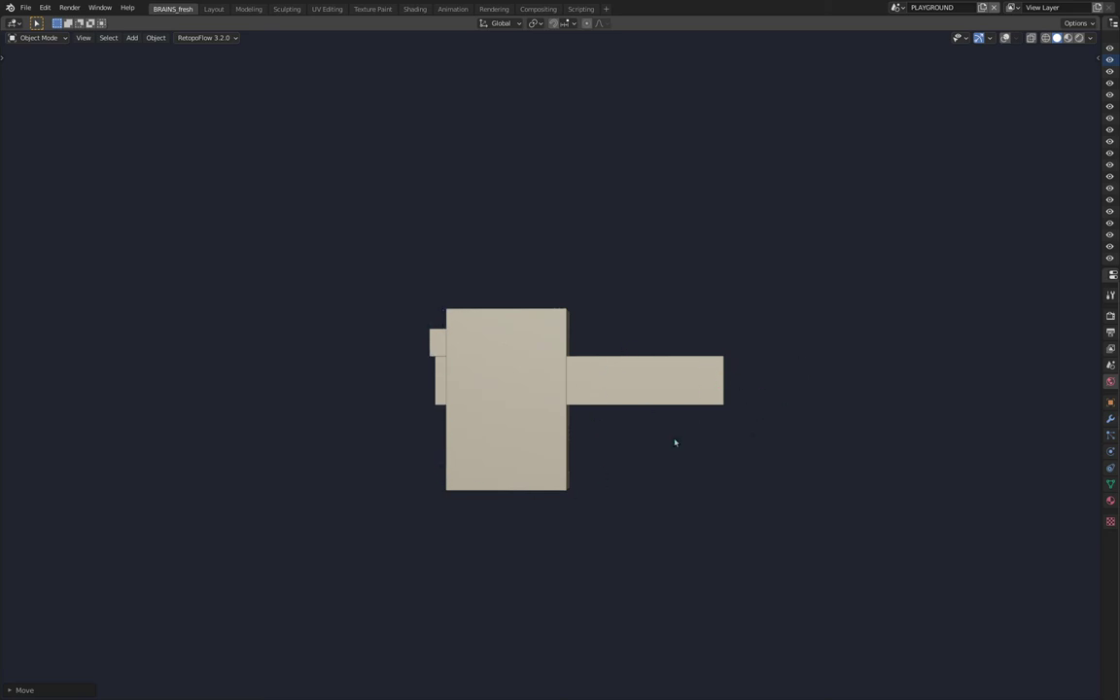
middle_drag(448, 376, 623, 349)
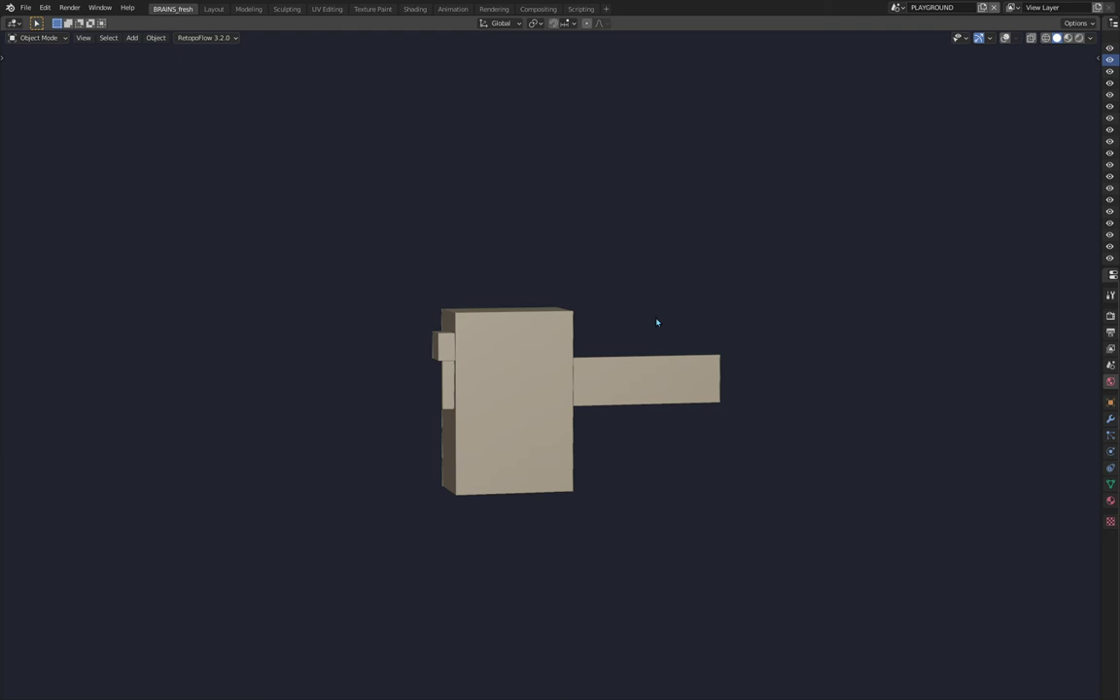
click(656, 363)
key(s)
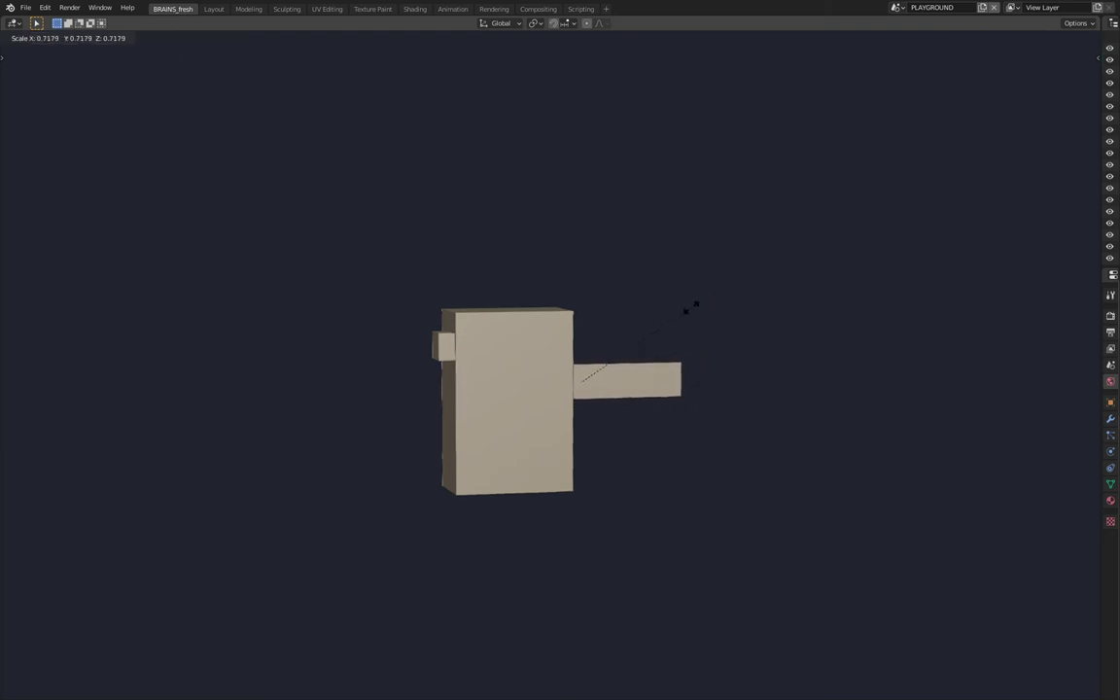
key(Escape)
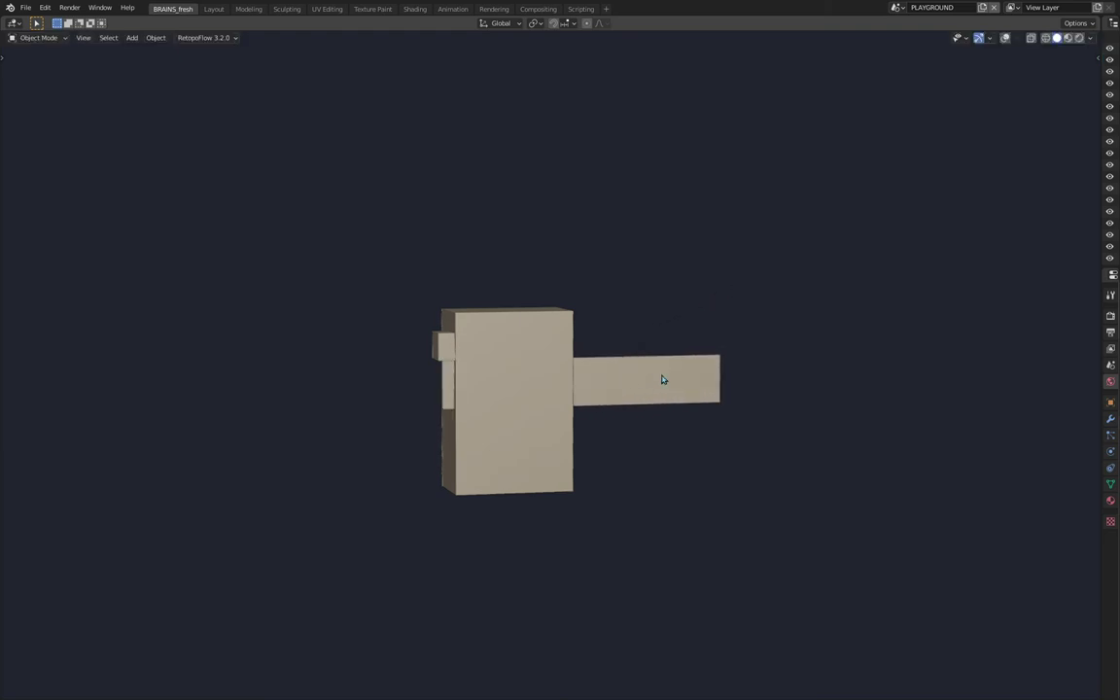
middle_drag(663, 391, 648, 355)
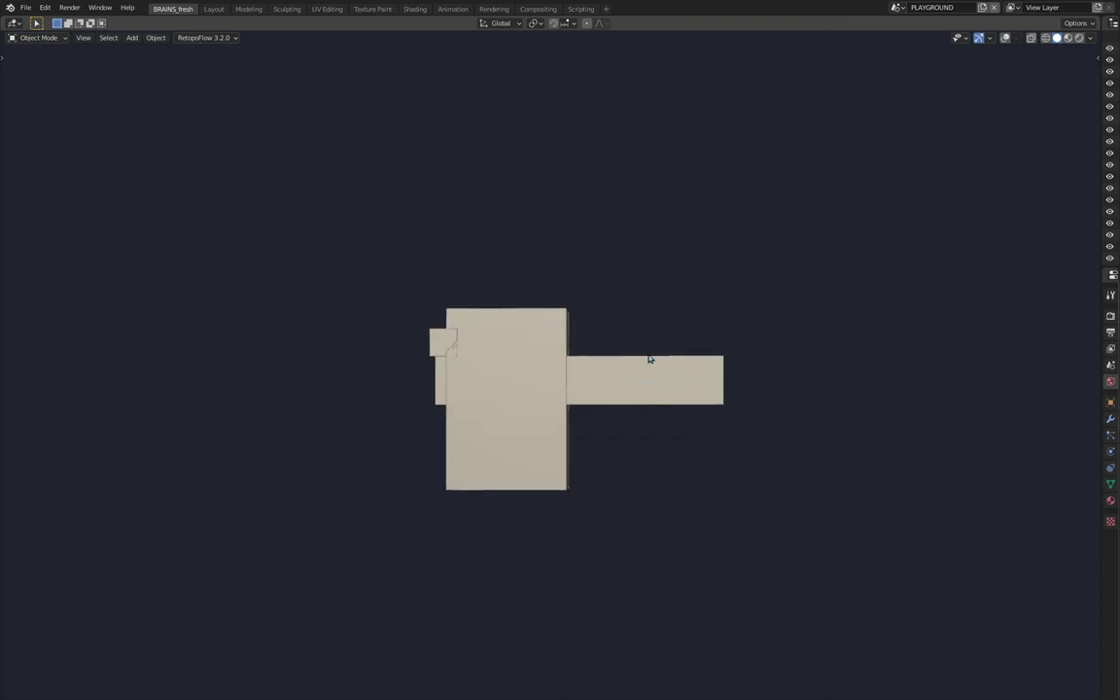
Try to slide the slab along Y so that its long arm projects on the cube's side
key(g)
key(x)
key(y)
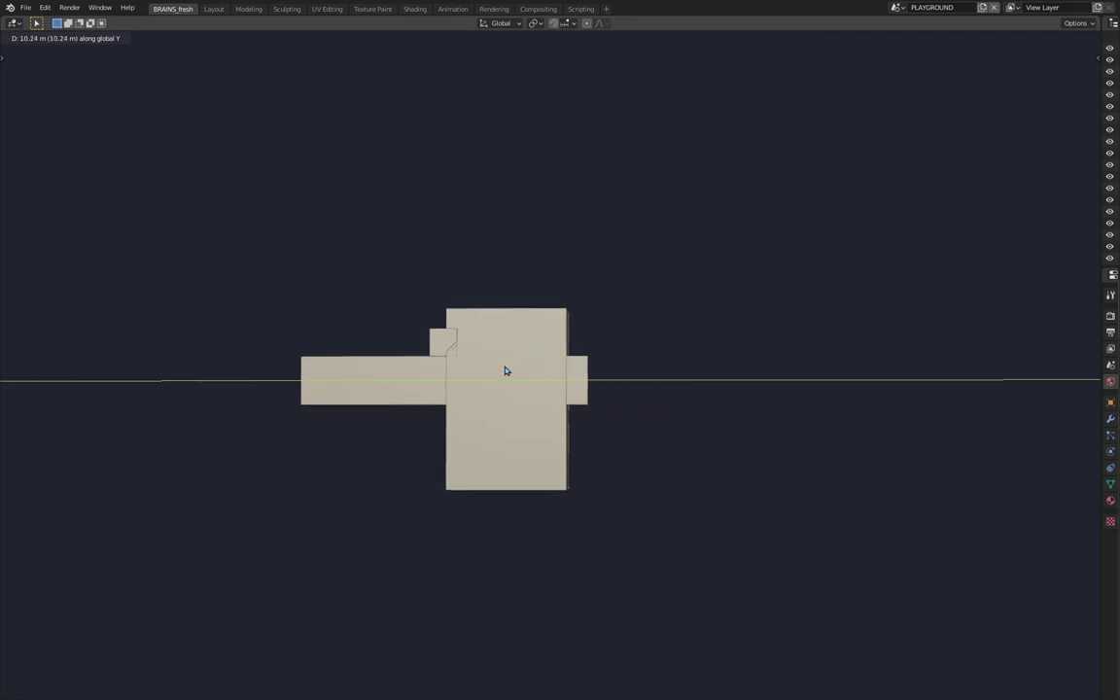
click(677, 387)
Rotate the slab 90° about X to stand upright and raise it along Z until its base is level with the tall box's
text(r90)
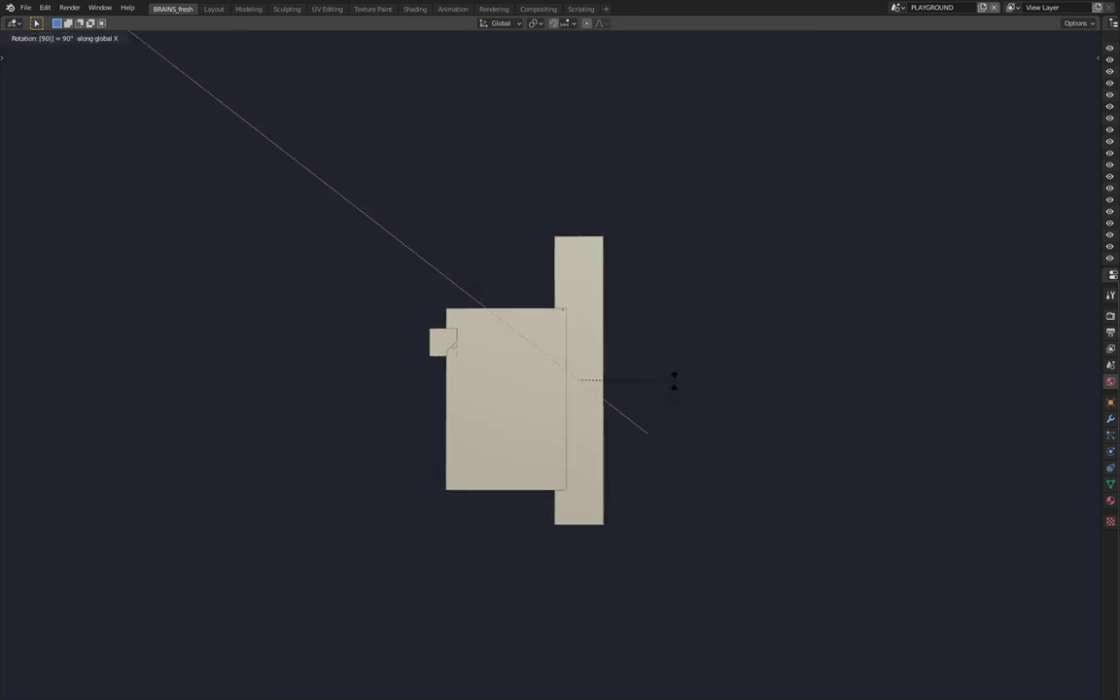
key(Return)
key(g)
key(z)
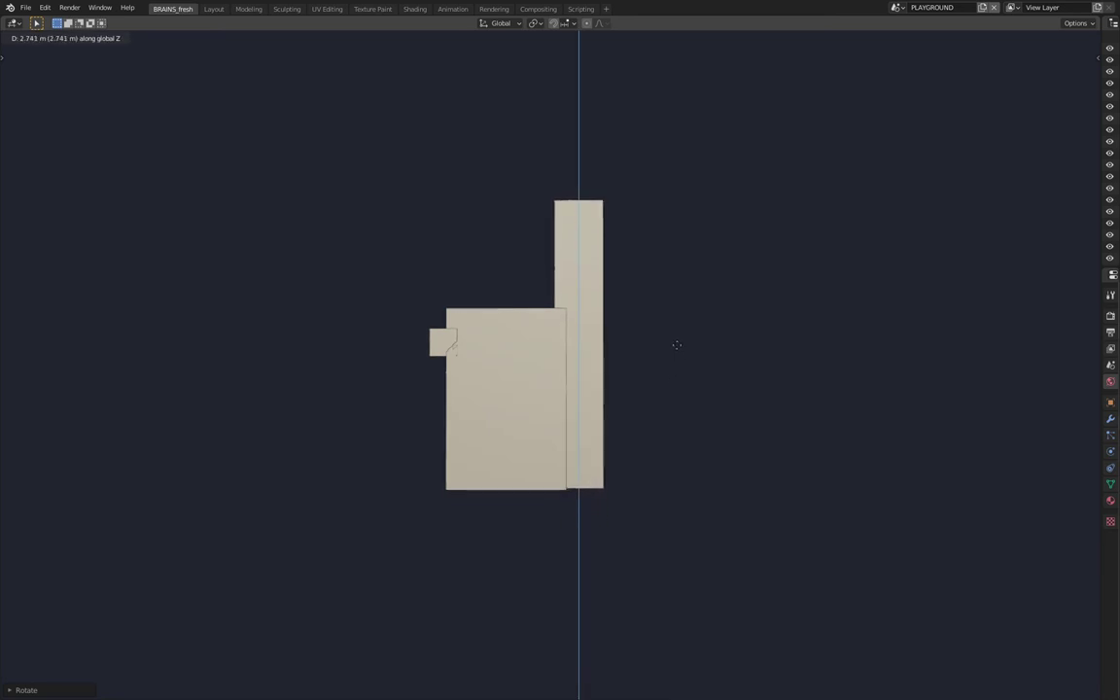
click(679, 353)
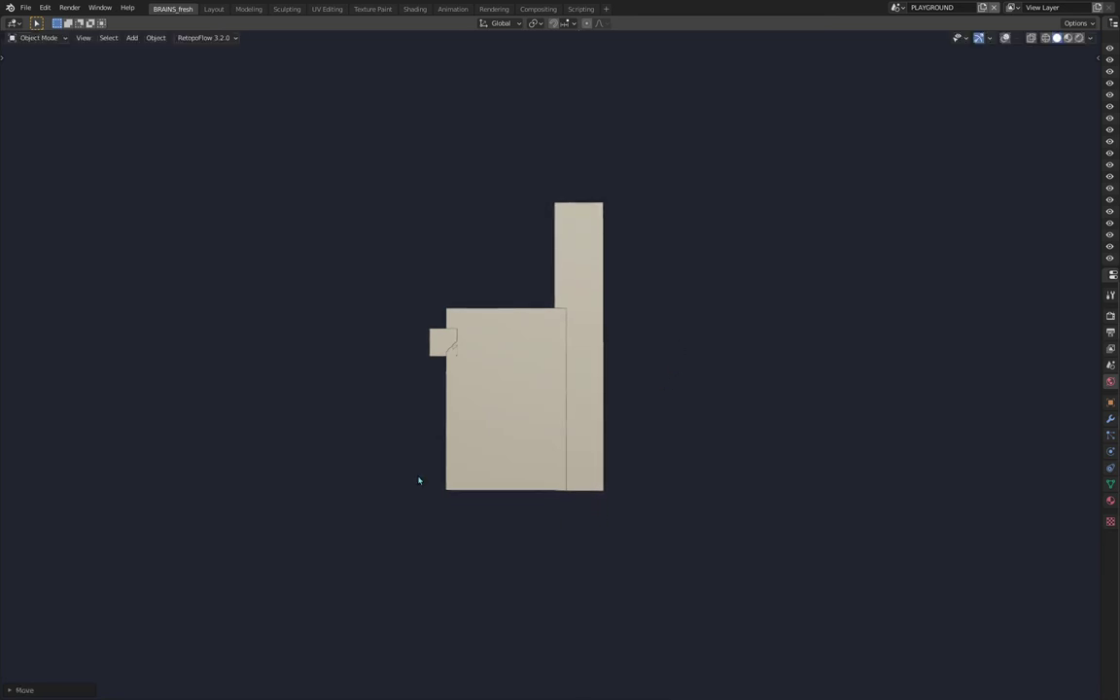
Move the upright slab across the tall box to the side where the small cube sits
middle_drag(438, 359, 609, 406)
key(g)
right_click(596, 394)
click(582, 317)
key(g)
click(569, 333)
middle_drag(569, 349, 492, 347)
key(g)
click(513, 356)
key(g)
click(555, 375)
key(g)
click(538, 394)
middle_drag(538, 395, 635, 403)
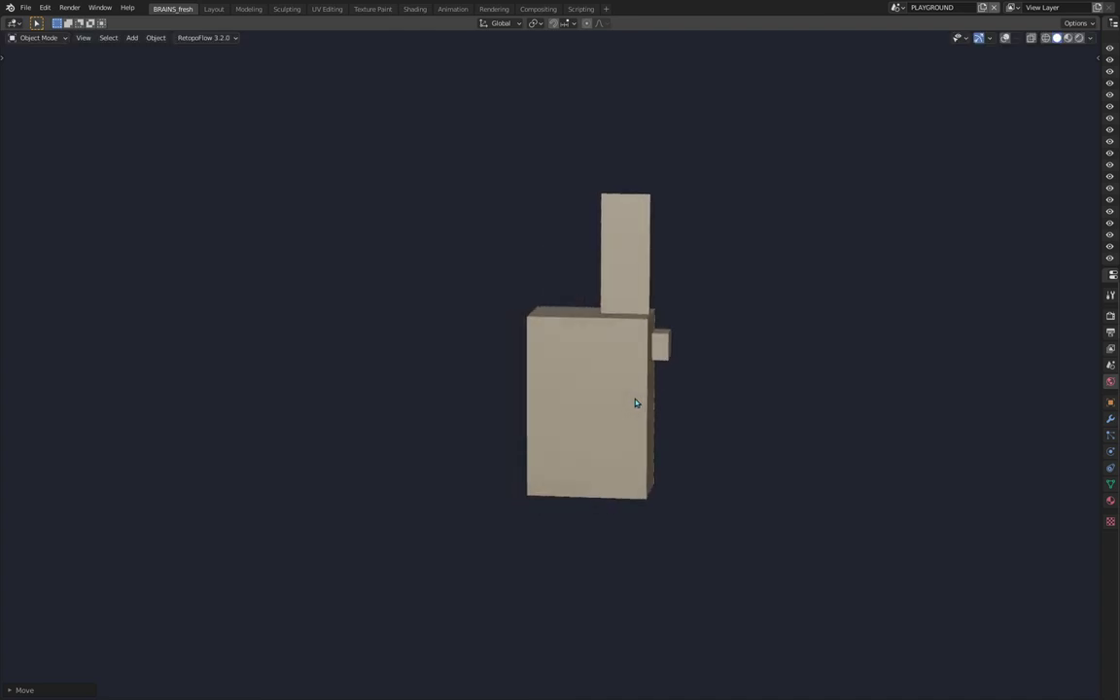
Slide the upright slab along Y so that its edge projects past the tall box's side, and adjust its height along Z
key(g)
key(y)
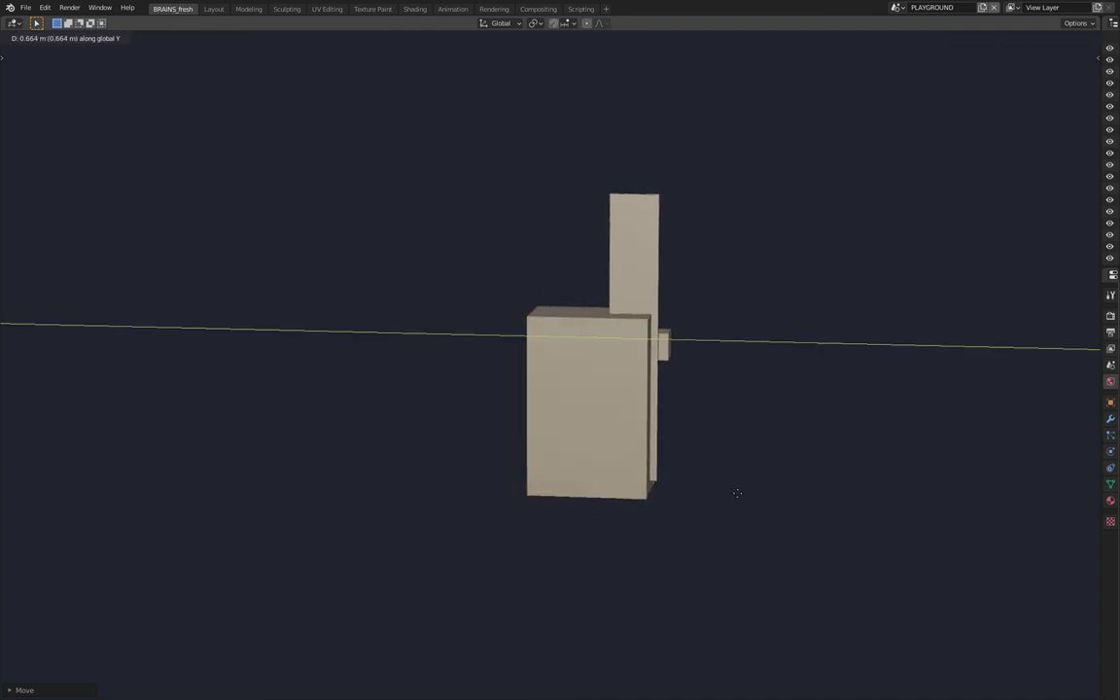
click(738, 497)
middle_drag(739, 500, 583, 475)
key(g)
key(z)
click(647, 508)
key(g)
click(595, 478)
Move the upright slab farther outward so that its edge extends past the small cube's outer face
middle_drag(556, 531, 476, 490)
key(g)
click(551, 525)
key(g)
click(560, 527)
key(g)
click(466, 493)
key(g)
key(Escape)
Lower the upright slab slightly along Z so that its base lines up with the tall box's base
mouse_move(405, 580)
middle_down()
mouse_move(526, 565)
mouse_move(662, 572)
mouse_move(424, 578)
middle_up()
key(g)
key(z)
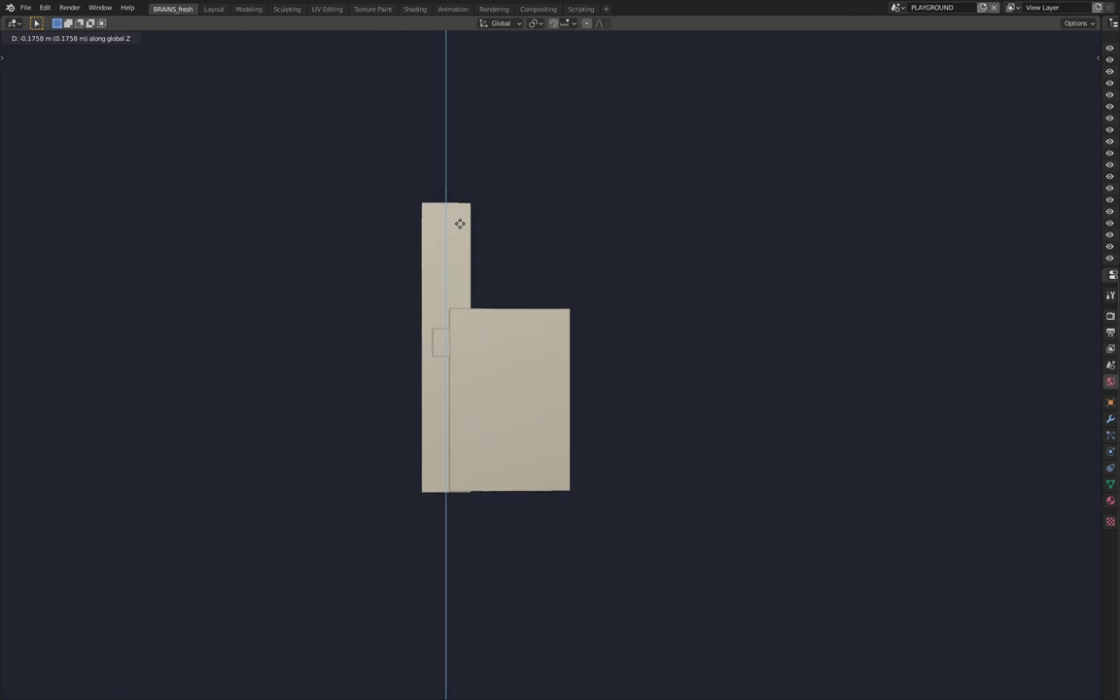
click(457, 223)
Move the upright slab inward along X so that it cuts through the small cube and the tall box's side
middle_drag(440, 345, 581, 424)
middle_drag(603, 324, 603, 275)
key(g)
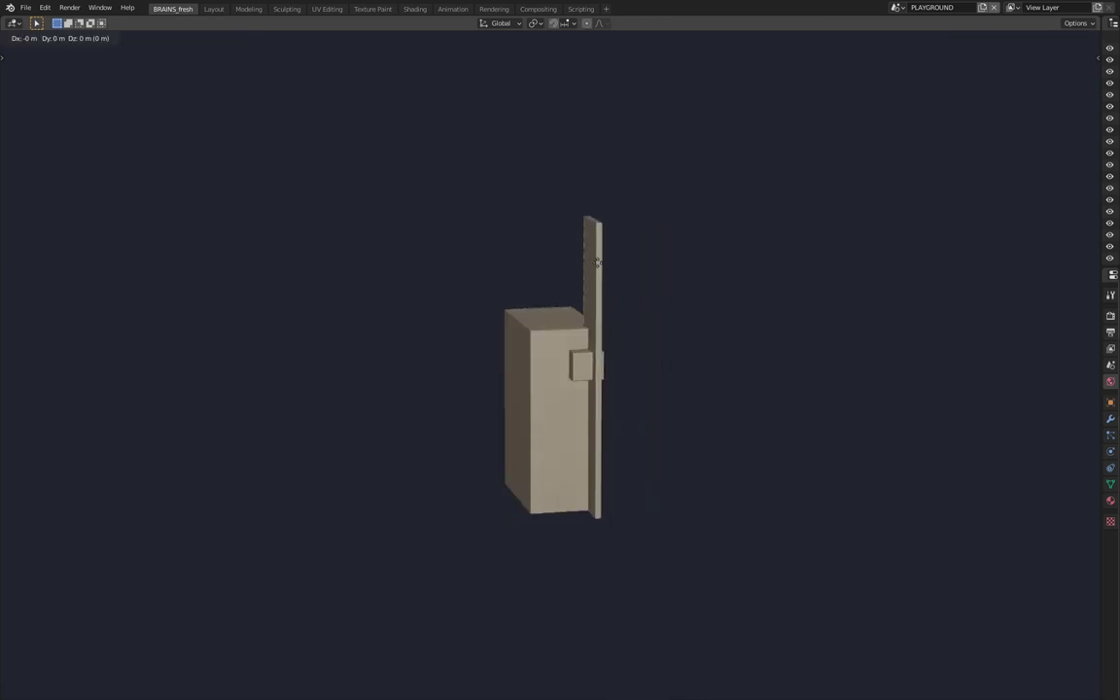
key(y)
key(x)
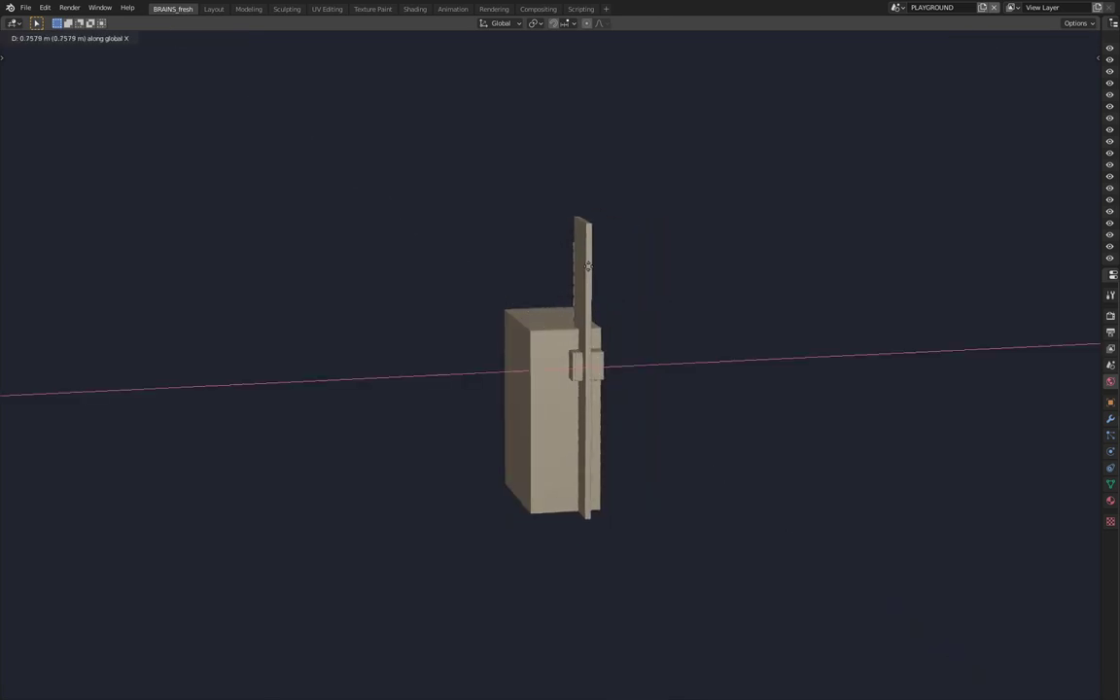
click(591, 265)
middle_drag(604, 395, 509, 358)
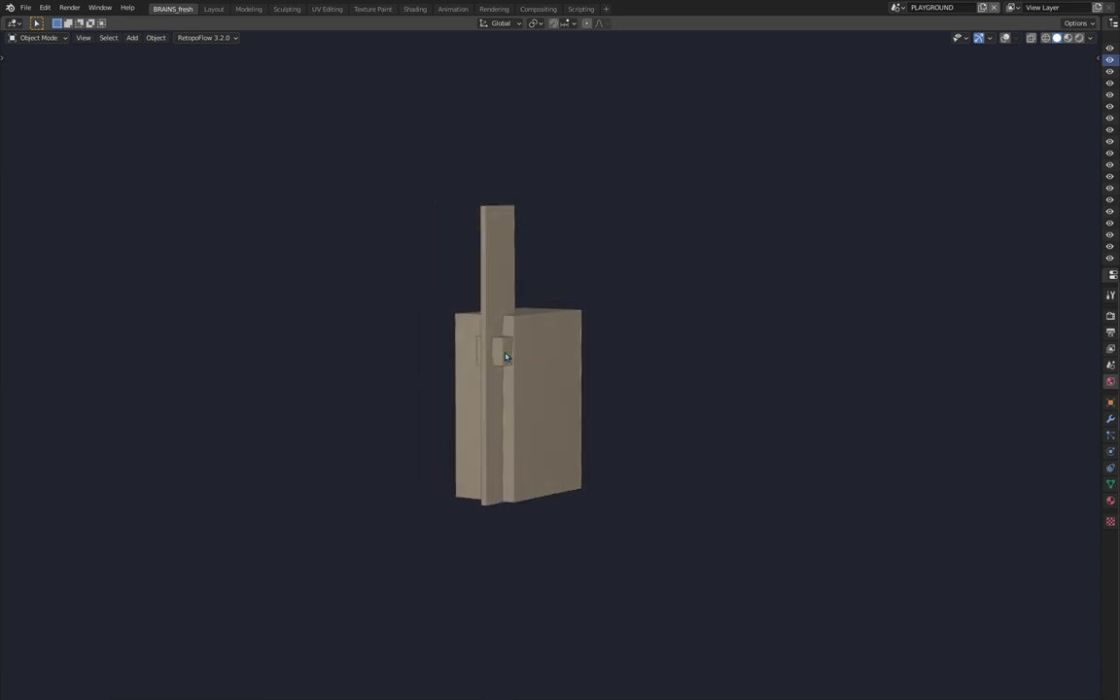
Nudge the slab and the small cube farther inward along X, keeping the cube around the slab
key(g)
key(x)
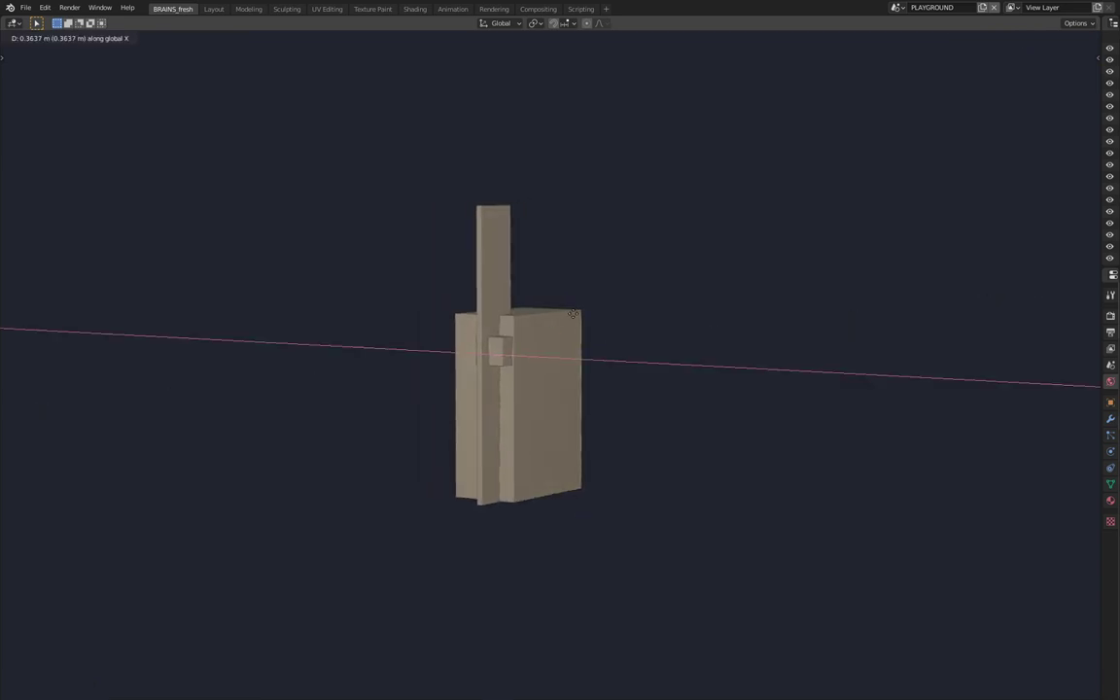
click(575, 319)
key(g)
key(x)
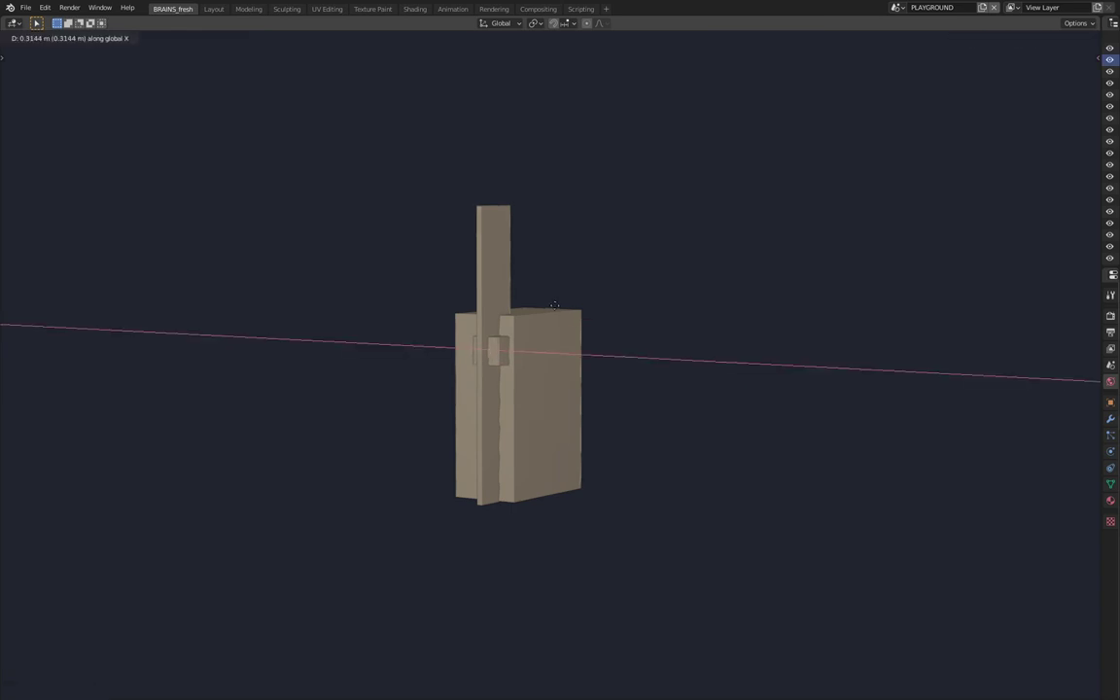
click(555, 305)
Raise the small cube along Z on the slab until it nears the tall box's top edge
middle_drag(712, 412, 583, 445)
scroll(697, 405, up, 3)
scroll(600, 450, up, 1)
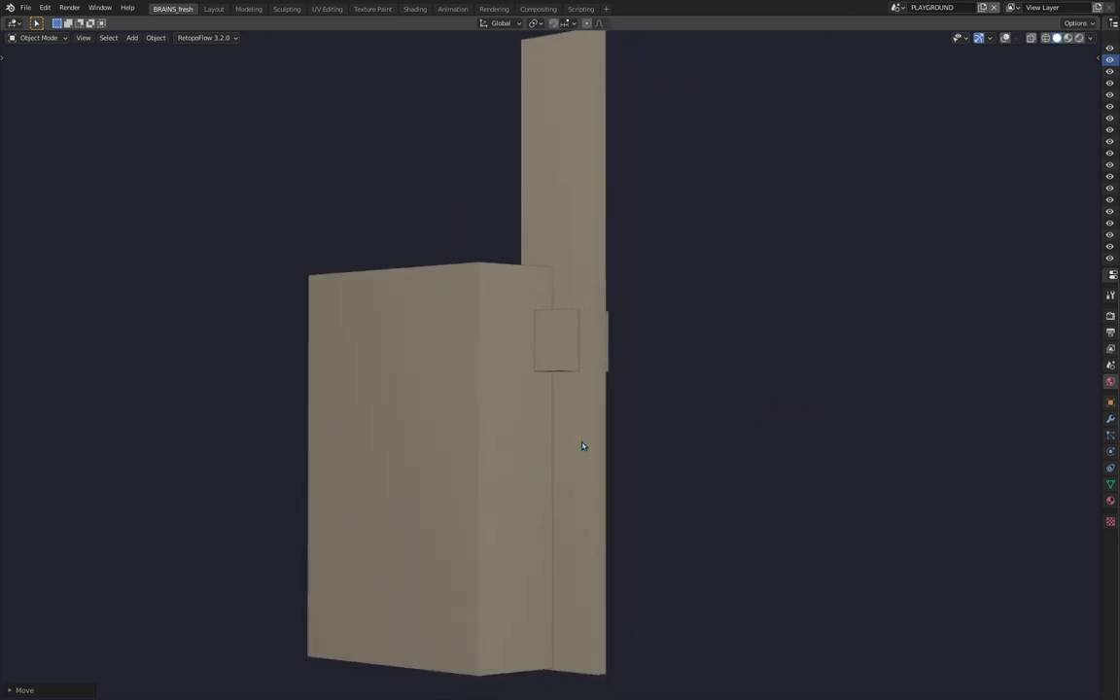
scroll(597, 442, down, 2)
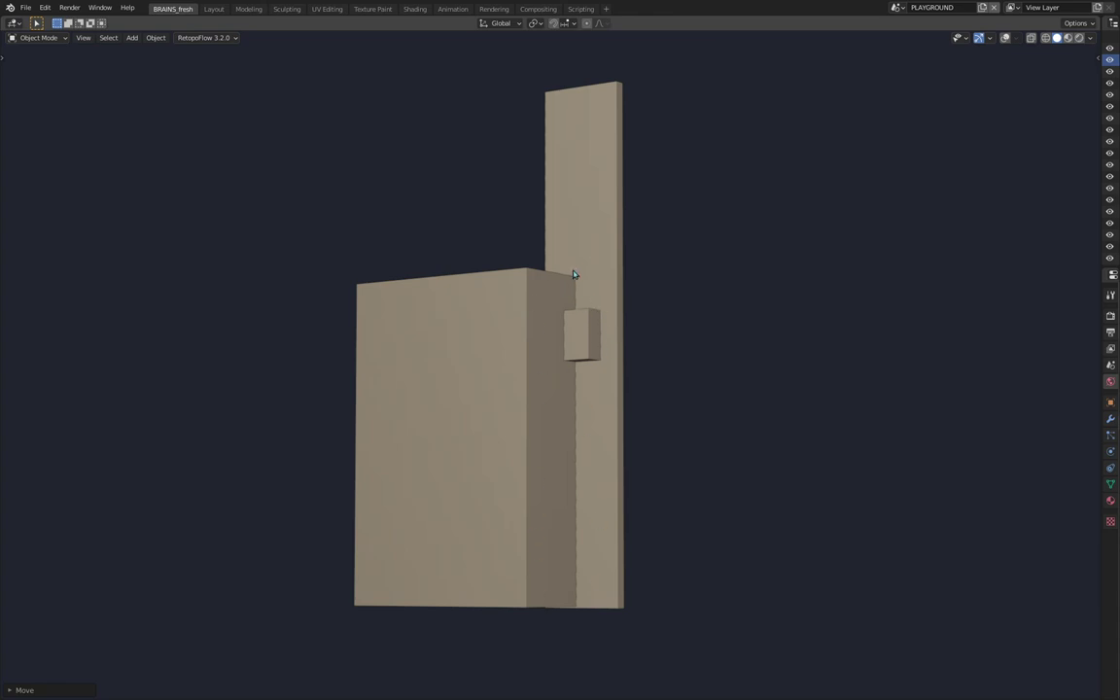
middle_drag(556, 437, 530, 429)
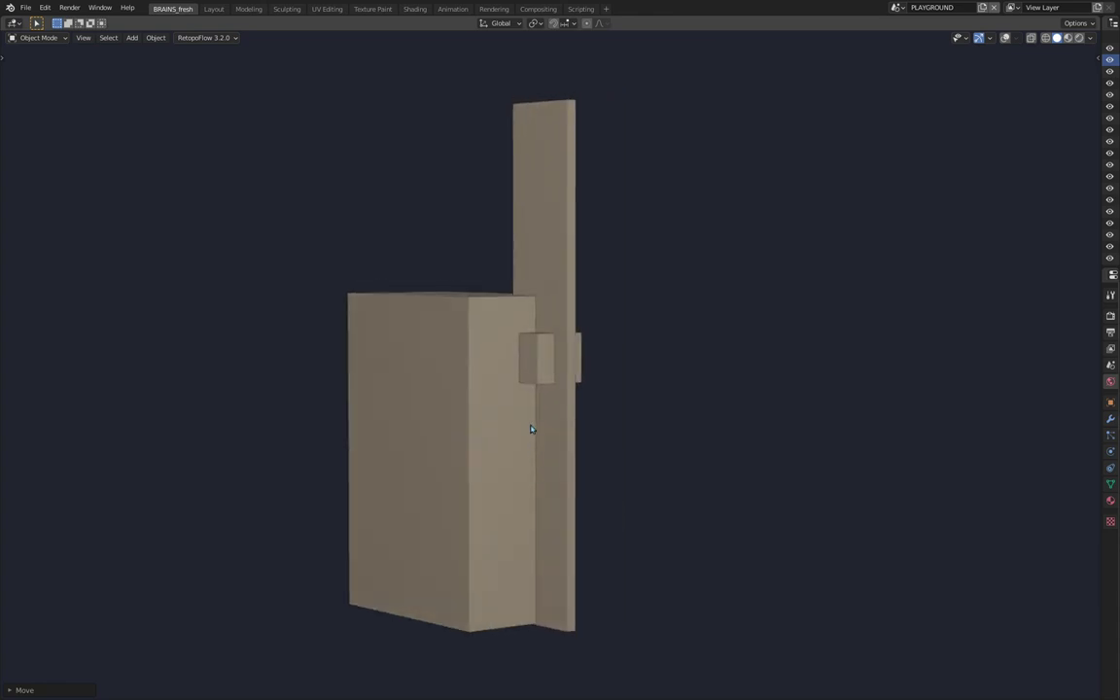
middle_drag(668, 313, 494, 407)
key(z)
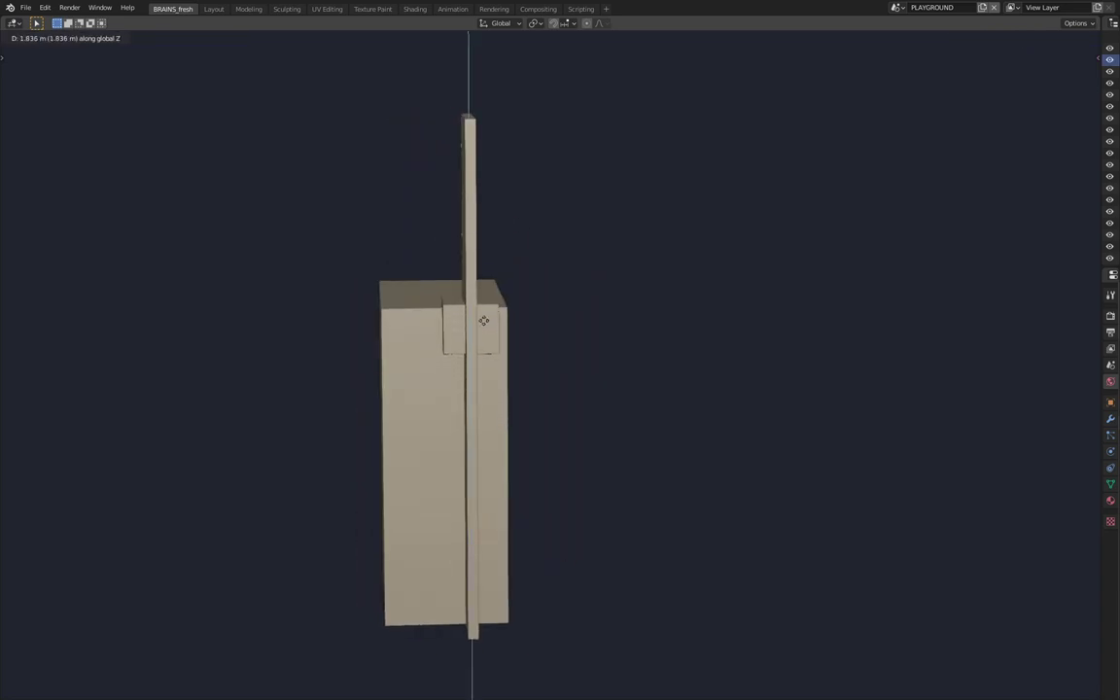
click(477, 325)
Move the small cube inward around the slab so that only a low portion protrudes above the tall box's top
middle_drag(478, 324, 529, 410)
key(g)
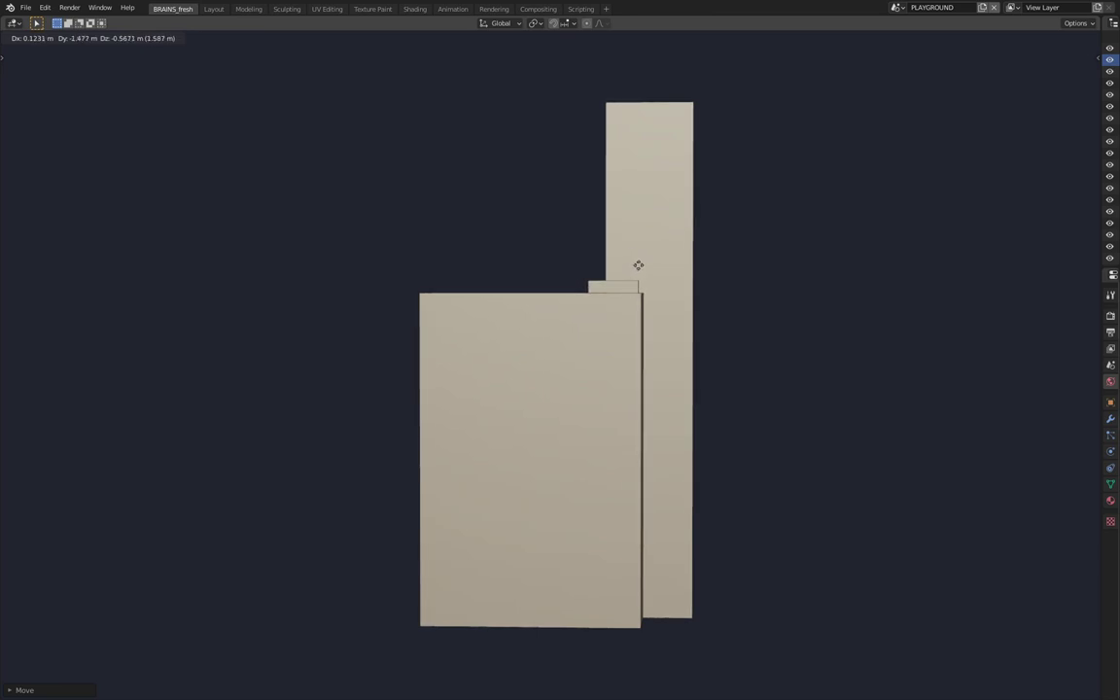
click(638, 264)
middle_drag(765, 327, 503, 373)
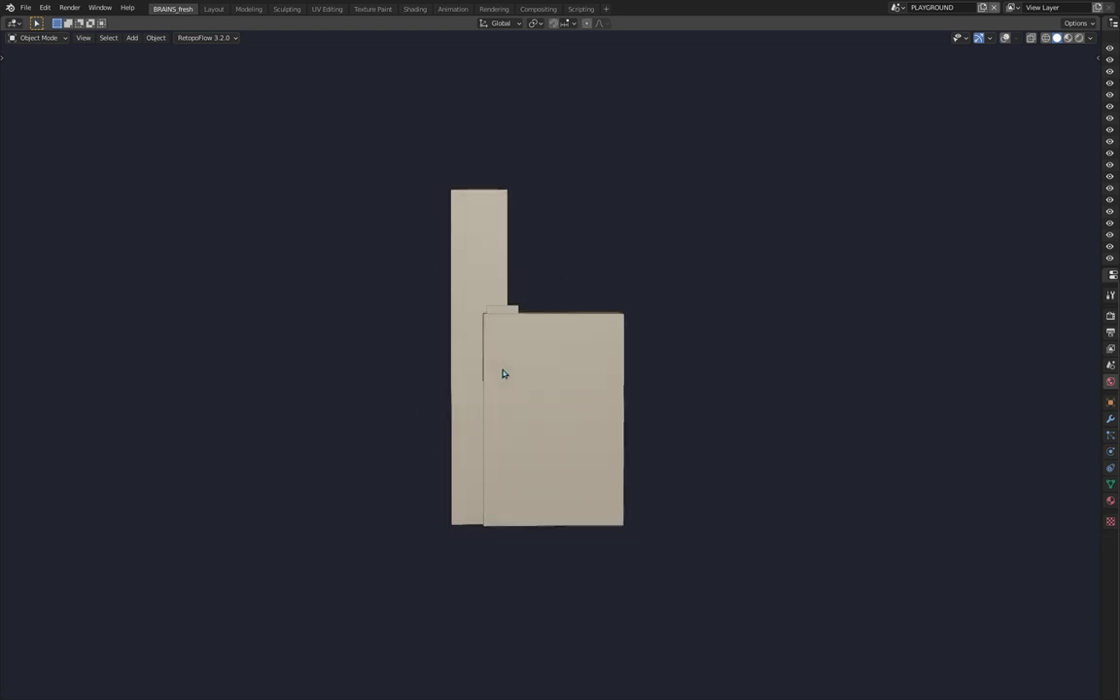
key(g)
click(516, 312)
Examine the composition of tall box, upright slab and small cube from several angles and distances
middle_drag(547, 421, 620, 583)
scroll(492, 505, up, 3)
middle_drag(494, 507, 509, 506)
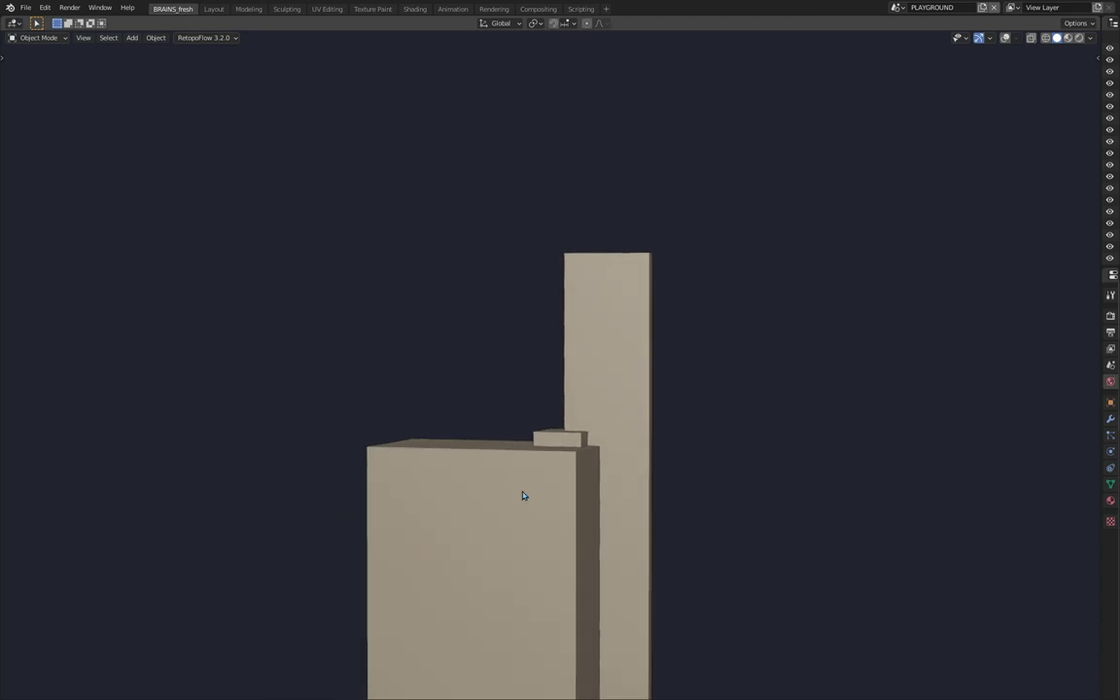
scroll(564, 517, down, 2)
middle_drag(423, 547, 455, 550)
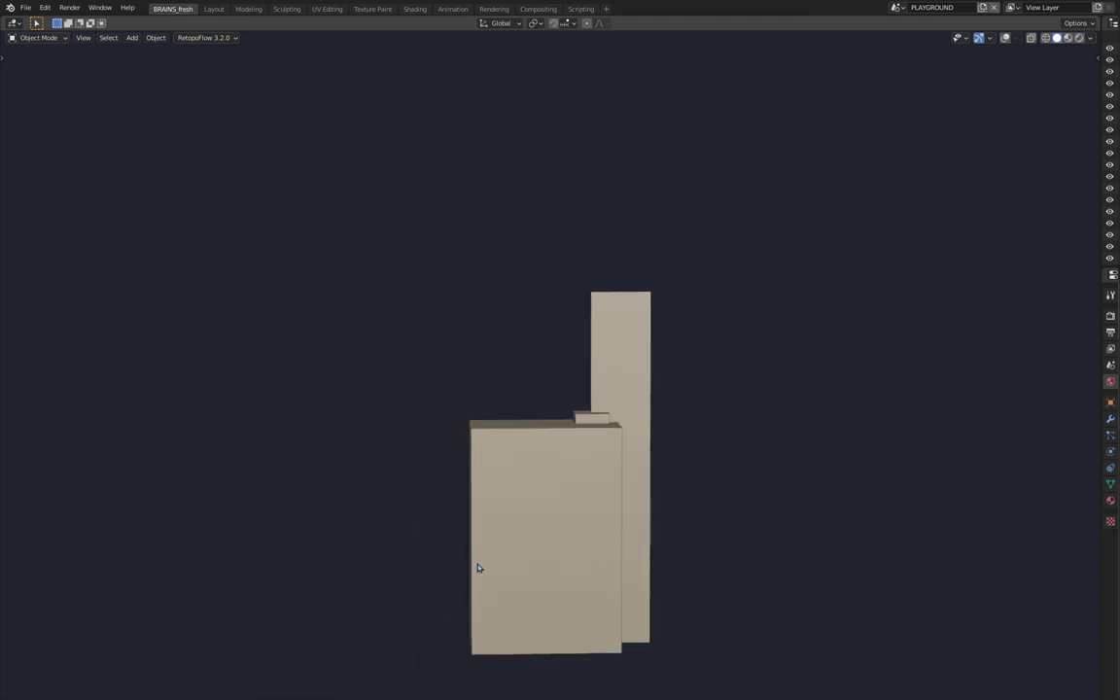
mouse_move(561, 489)
middle_down()
mouse_move(655, 477)
mouse_move(730, 487)
mouse_move(650, 498)
mouse_move(545, 483)
middle_up()
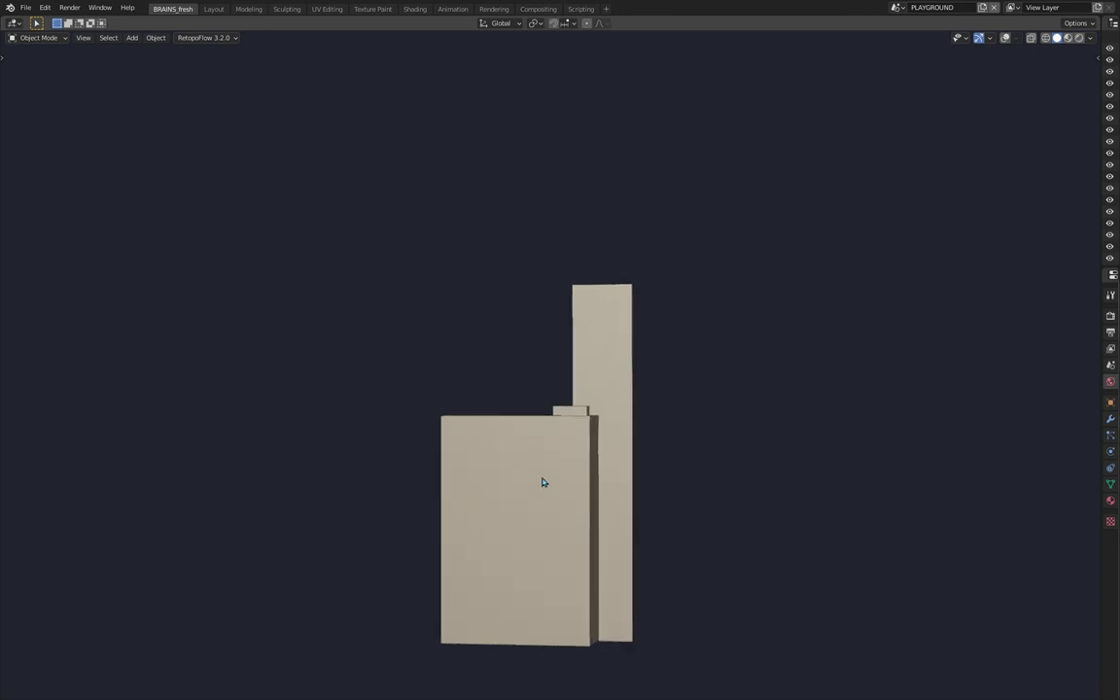
scroll(544, 483, down, 1)
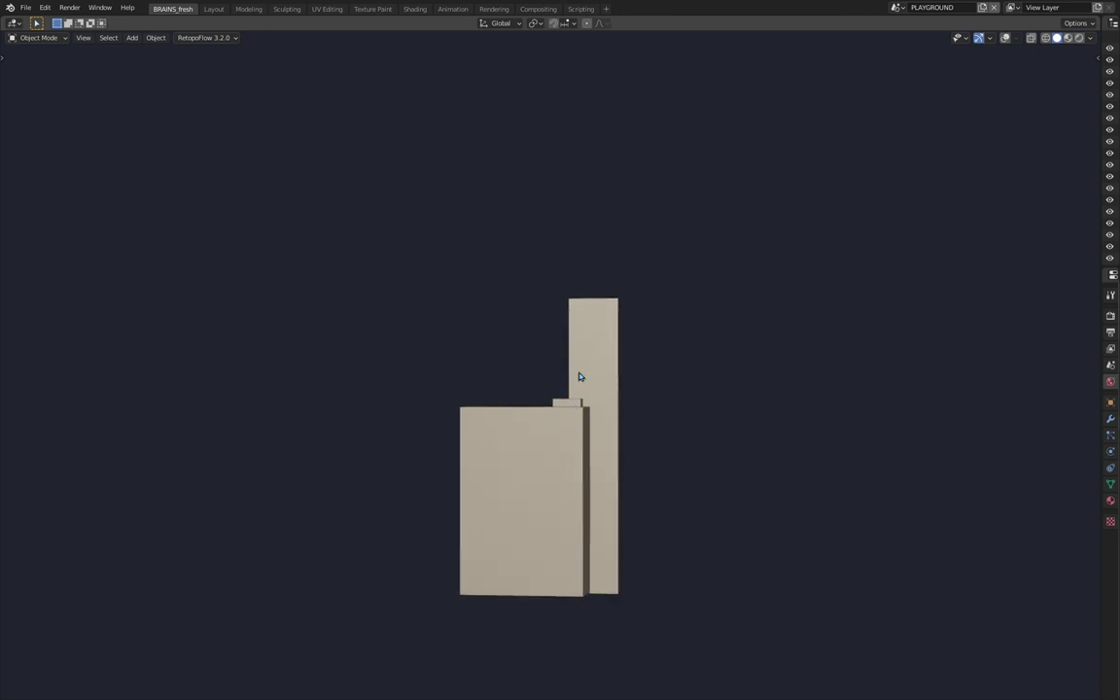
scroll(530, 426, up, 1)
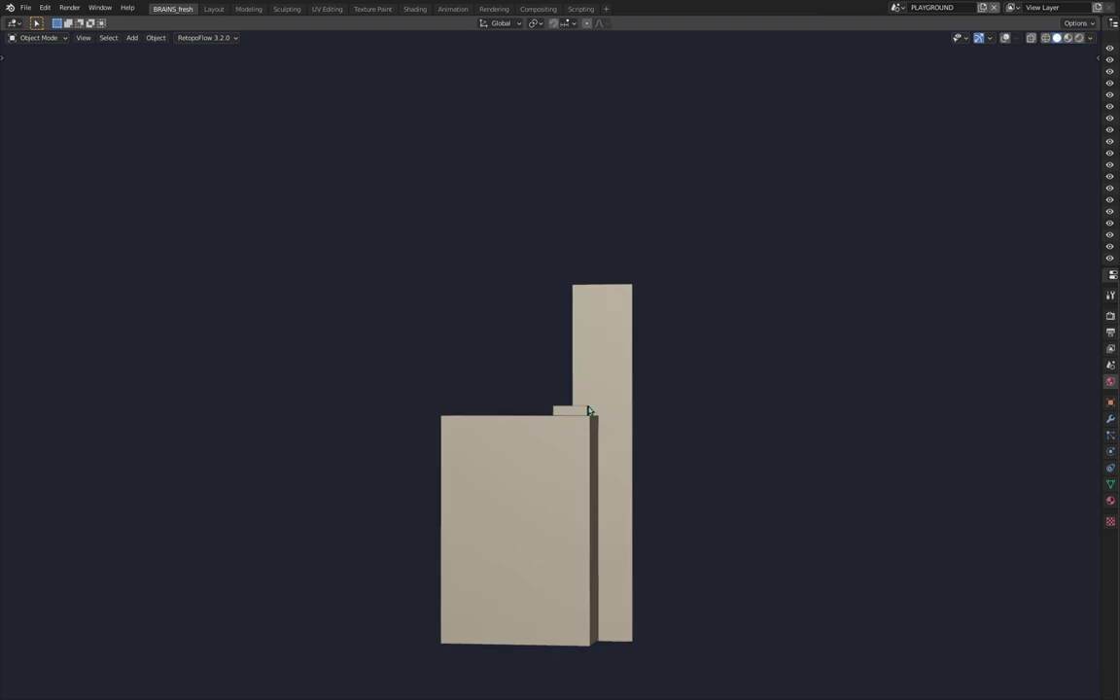
Move the small cube outward along Y until it straddles the tall box's vertical edge beside the slab
key(g)
key(x)
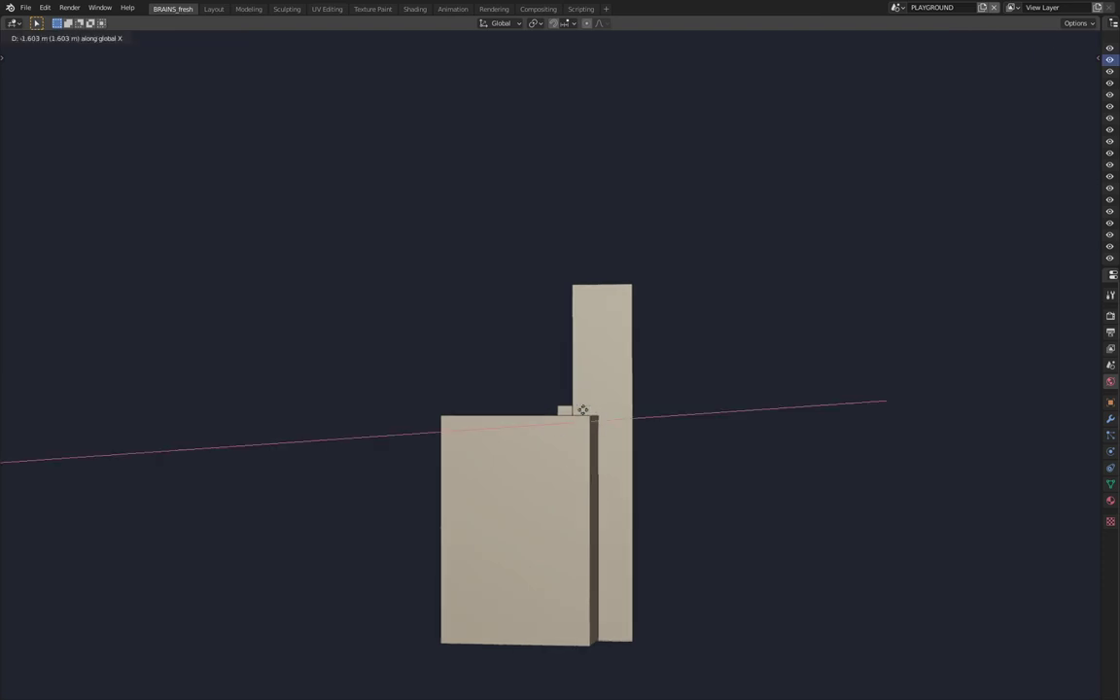
right_click(595, 410)
key(g)
key(y)
click(610, 410)
click(675, 428)
middle_drag(659, 443, 616, 433)
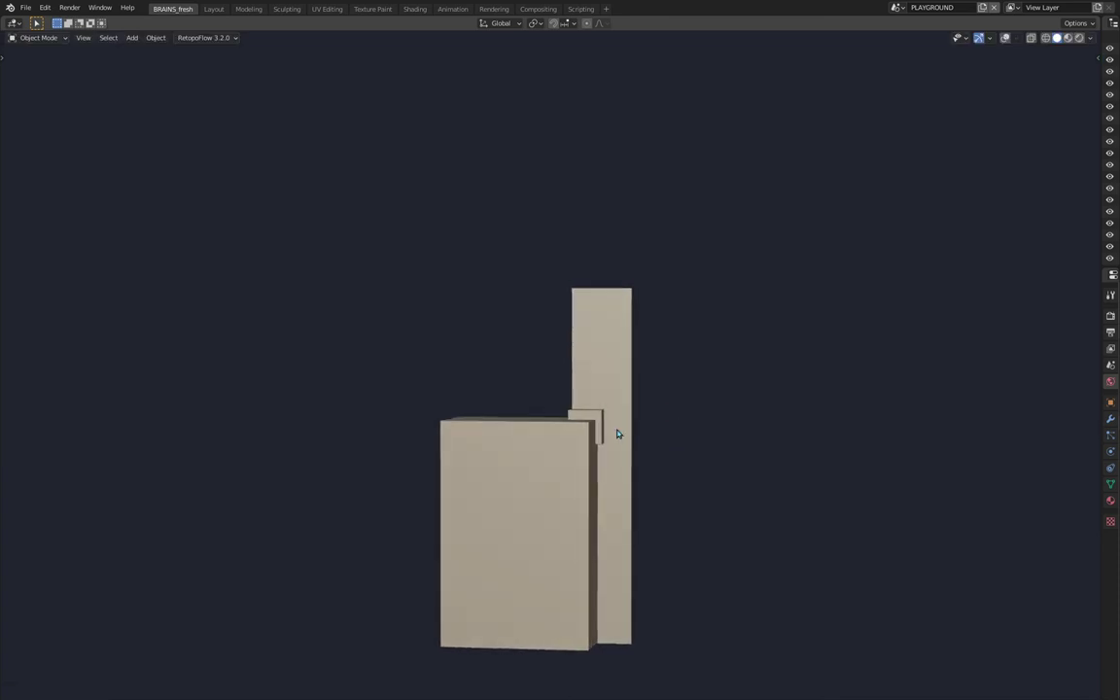
Raise the small cube slightly along Z so that more of it stands above the tall box's top
key(g)
key(z)
key(Escape)
key(g)
key(x)
key(Escape)
key(g)
key(y)
key(Escape)
key(g)
key(z)
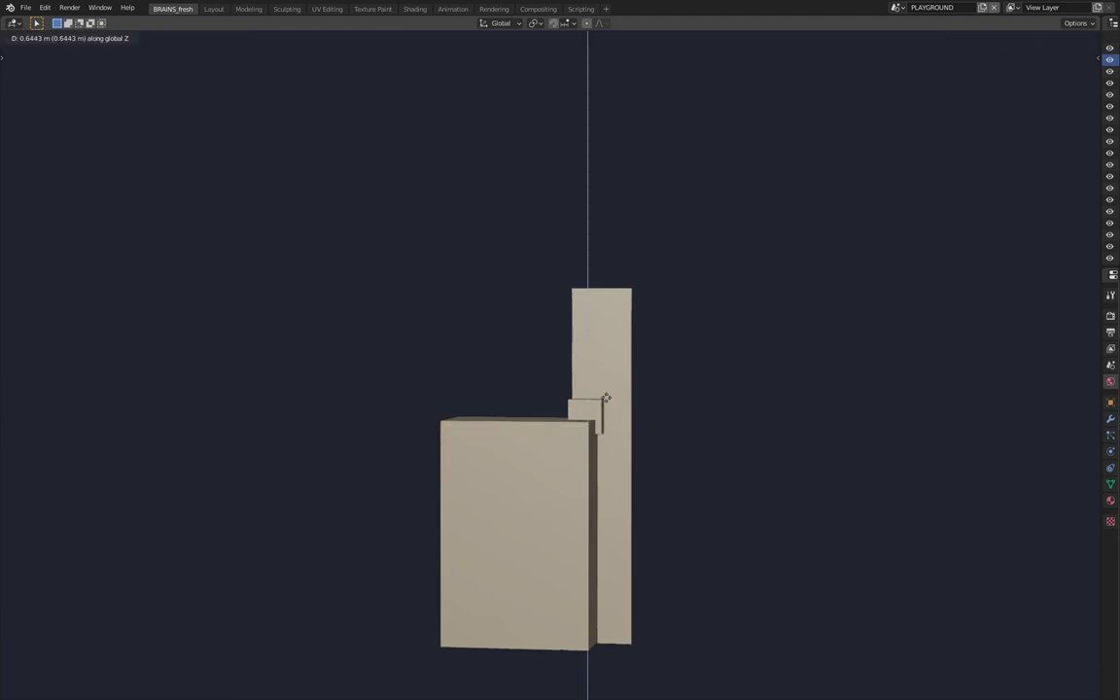
click(607, 398)
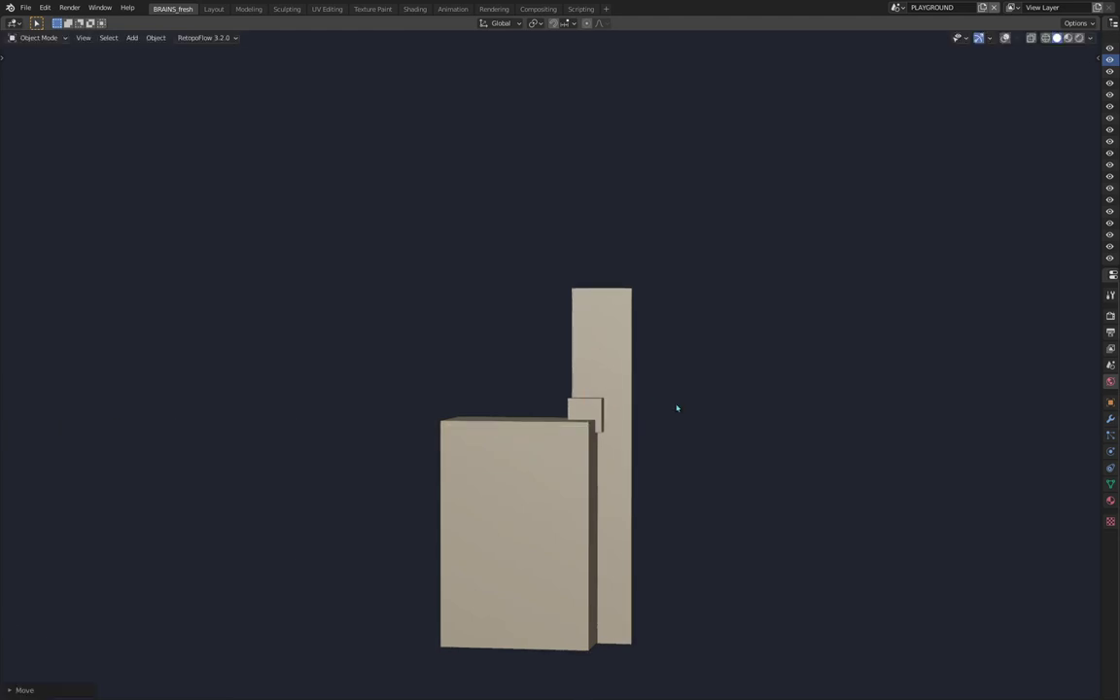
Move the small cube freely upward and inward so it sits just above the tall box's top, across the slab's edge
key(g)
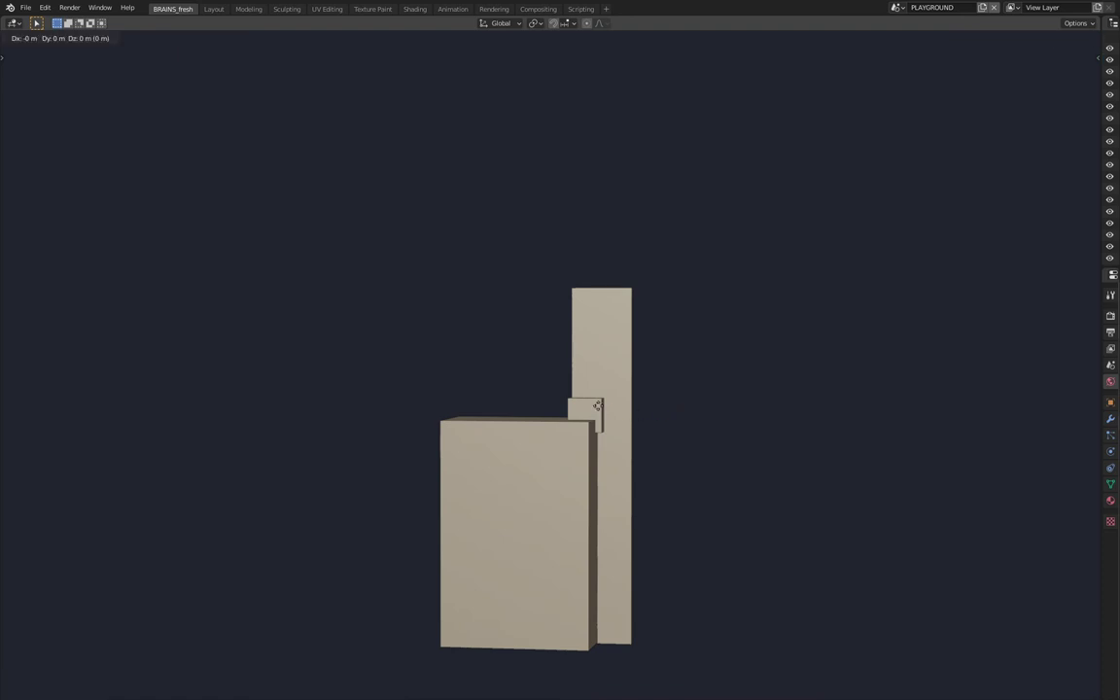
key(Escape)
click(590, 409)
key(g)
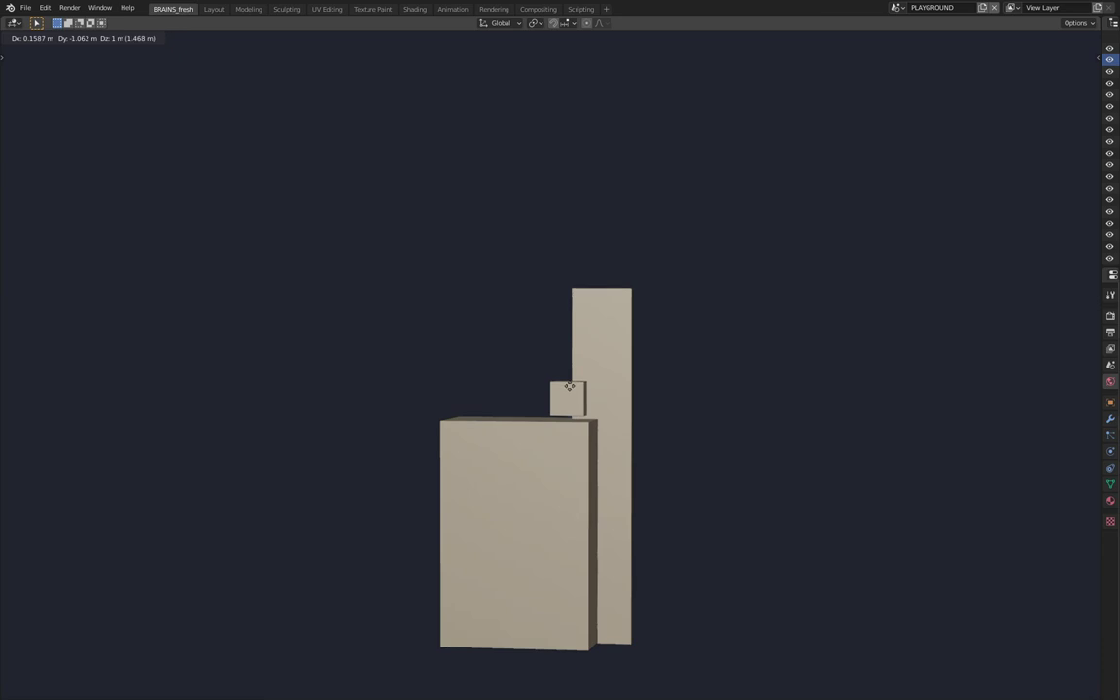
click(574, 390)
alt+middle_drag(574, 389, 666, 397)
Reposition the small cube freely from the side and end views, lifting it clear of the tall box while keeping it around the slab
key(g)
key(z)
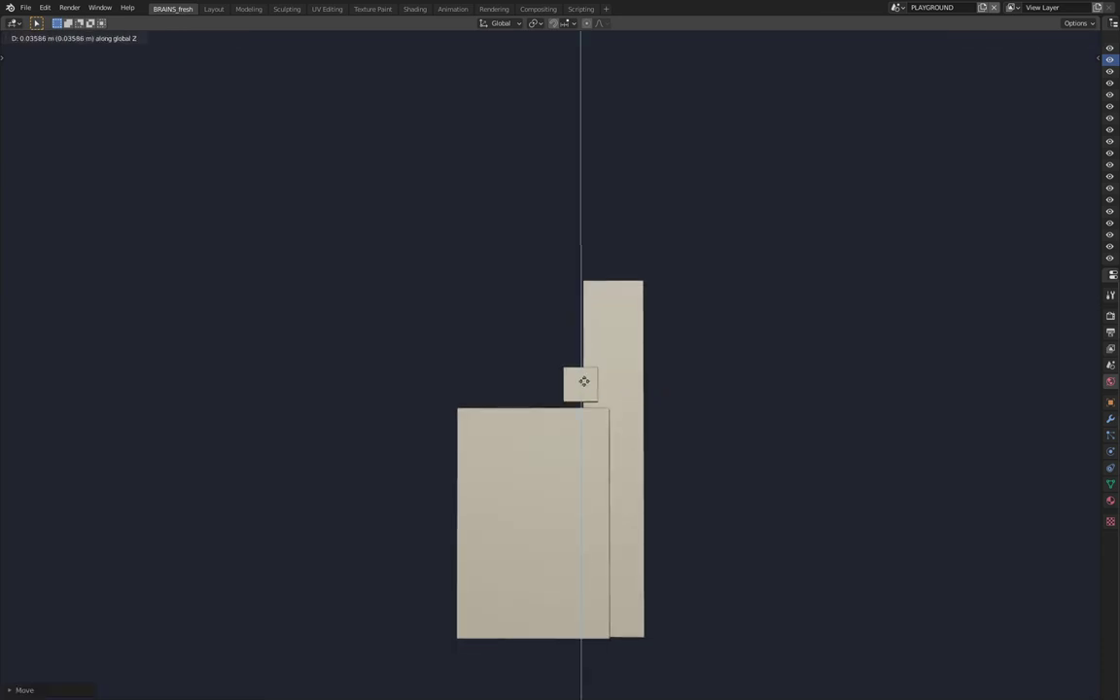
right_click(582, 380)
key(g)
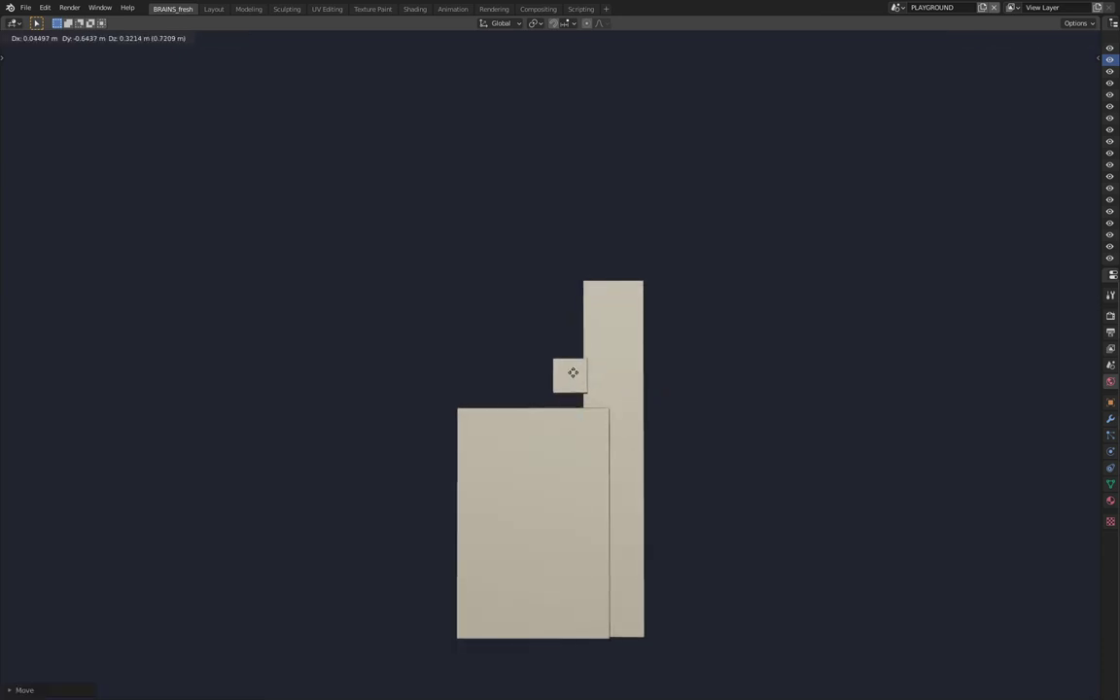
click(593, 373)
mouse_move(608, 379)
middle_down()
mouse_move(743, 440)
mouse_move(844, 430)
mouse_move(624, 381)
middle_up()
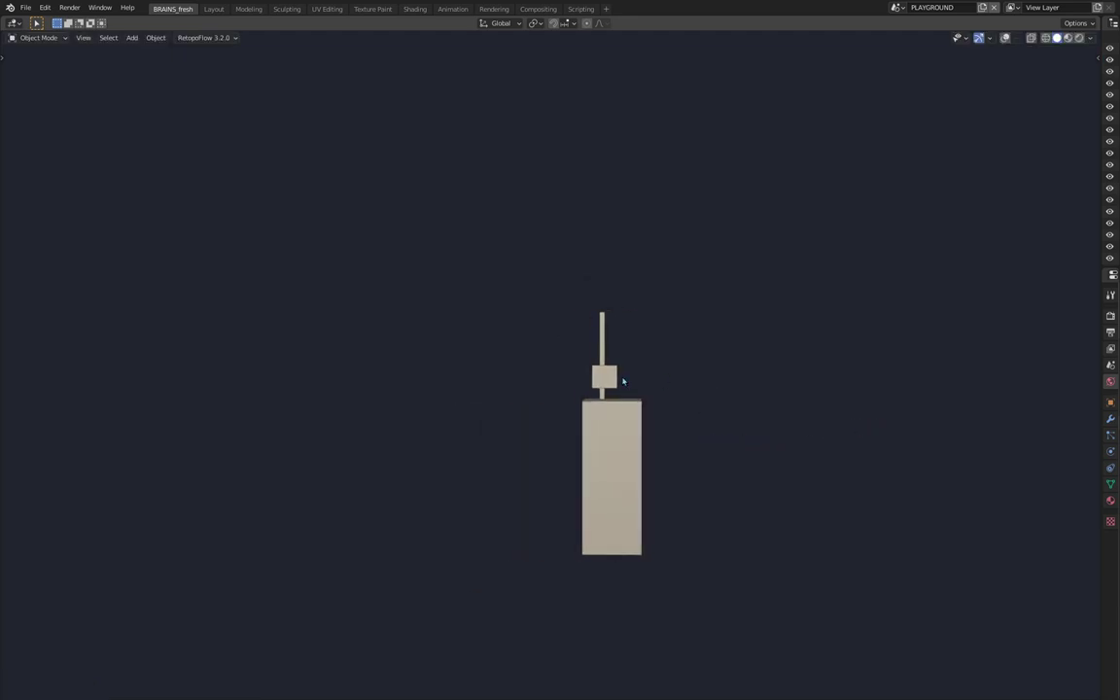
key(g)
click(608, 373)
mouse_move(675, 486)
middle_down()
mouse_move(687, 493)
mouse_move(573, 490)
mouse_move(590, 500)
mouse_move(694, 475)
middle_up()
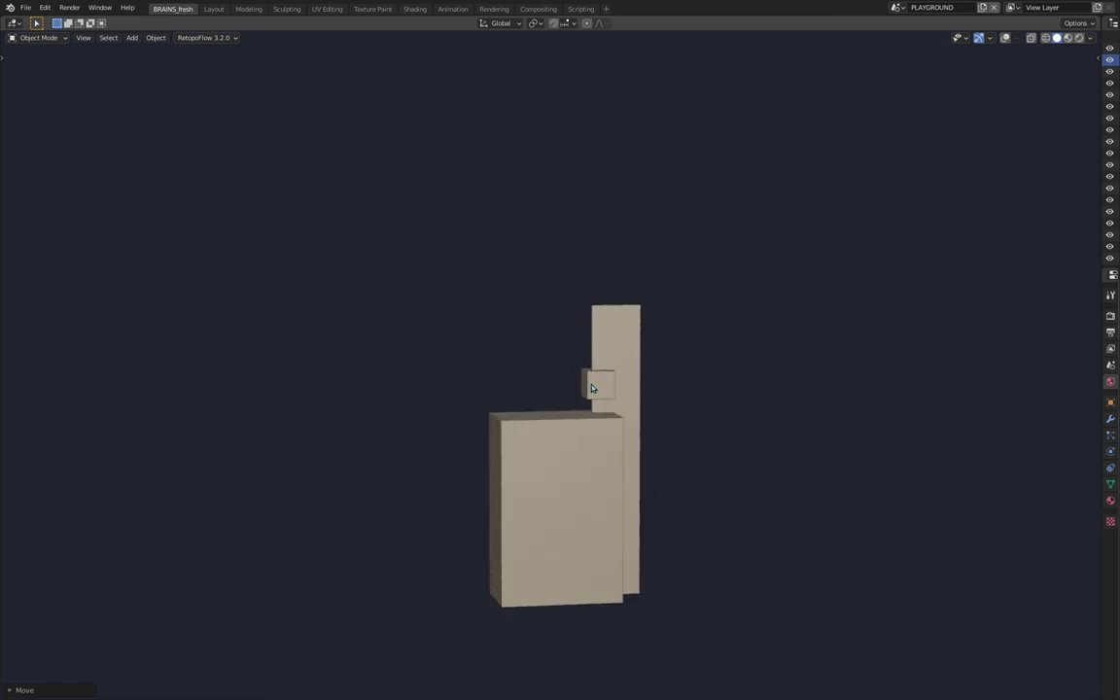
Raise the small cube along Z until it nears the top of the slab
key(g)
key(z)
key(z)
key(z)
key(z)
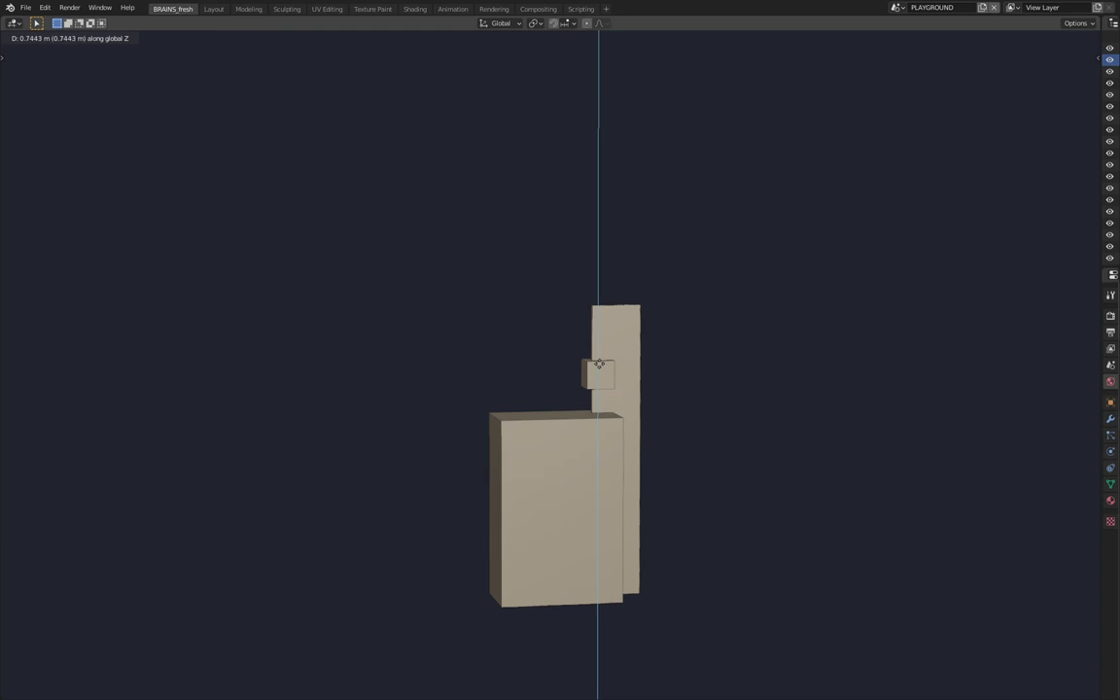
click(598, 329)
middle_drag(708, 414, 687, 402)
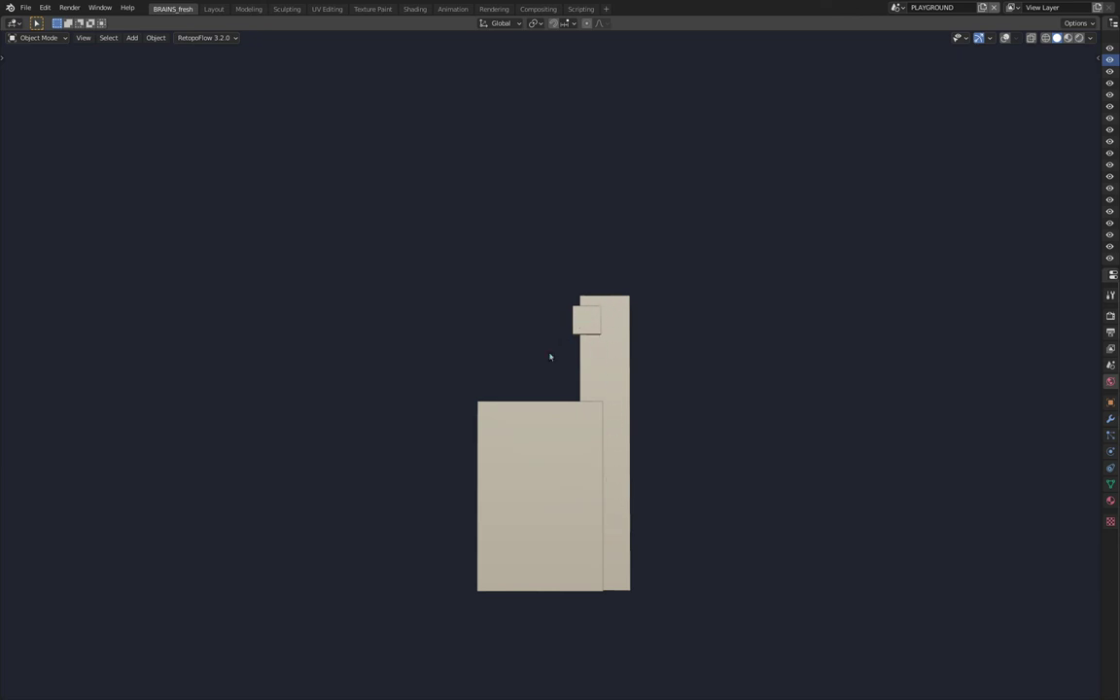
Try shifting the slab inward along Y over the tall box and placing the small cube on the slab's opposite edge
middle_drag(550, 357, 585, 323)
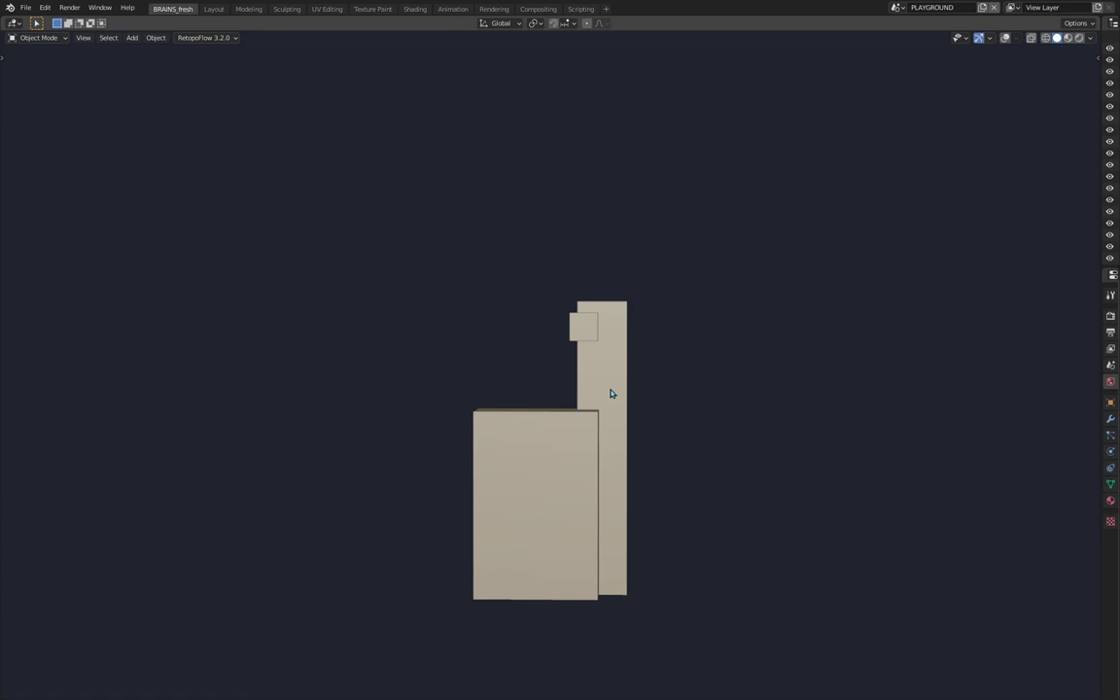
key(g)
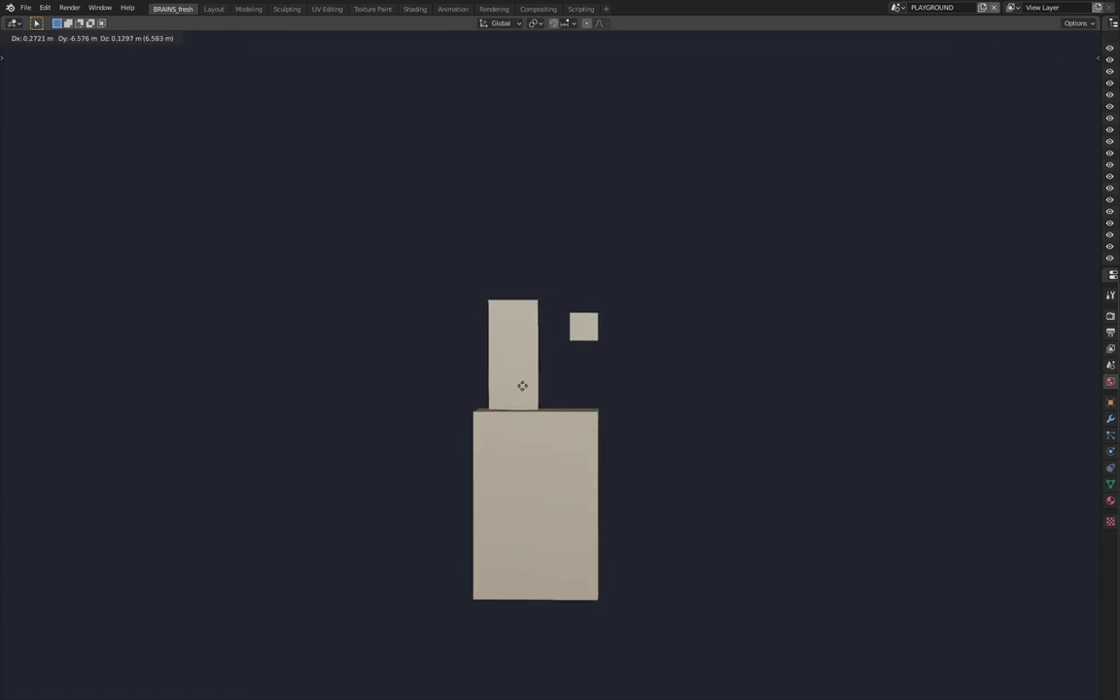
right_click(525, 388)
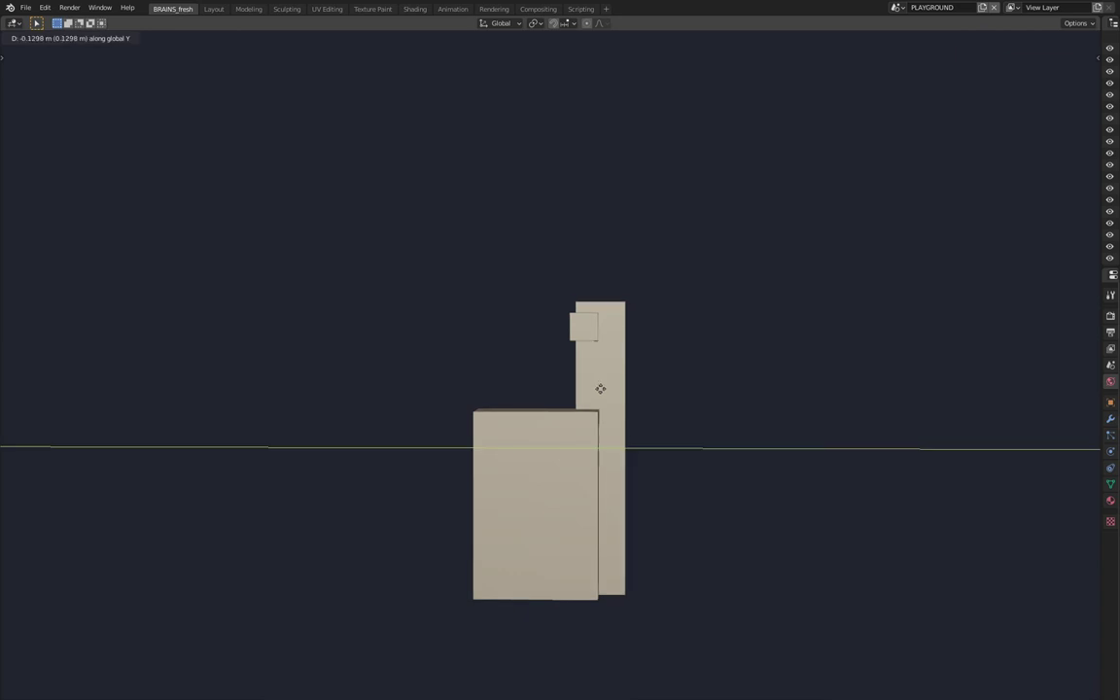
click(566, 390)
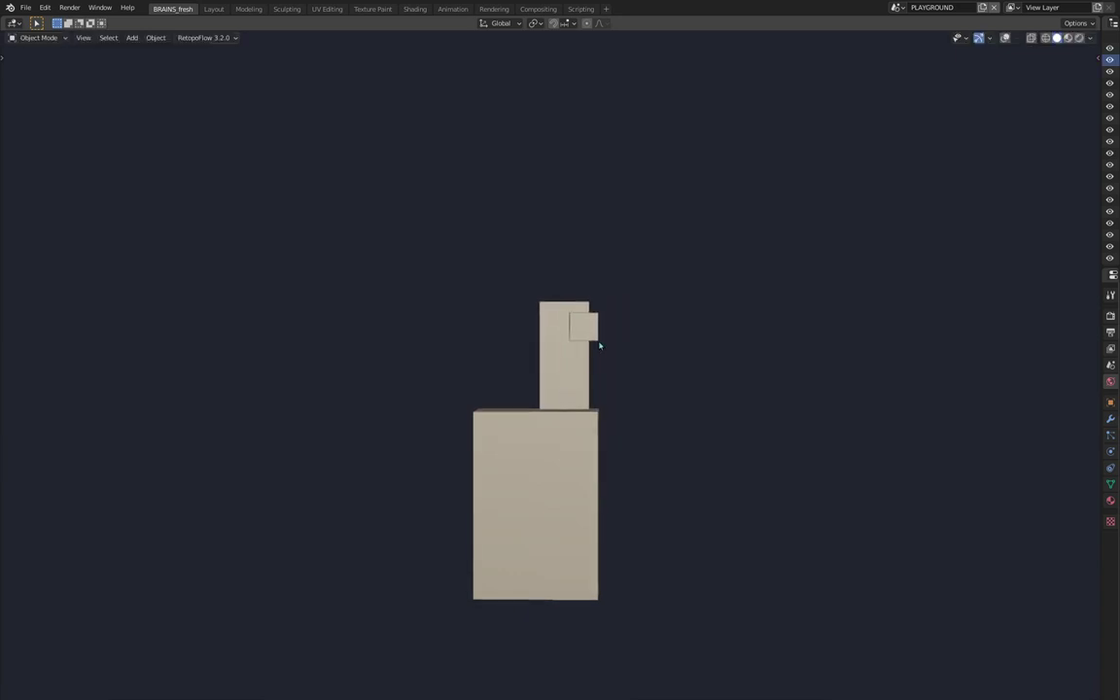
drag(595, 324, 474, 248)
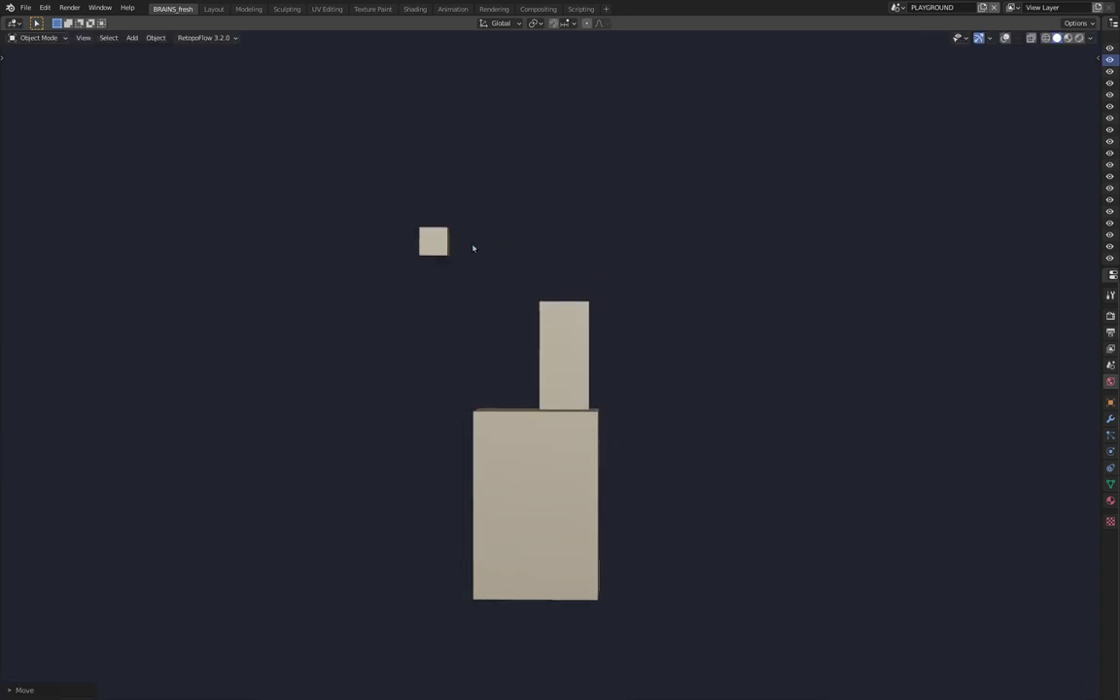
key(KP_1)
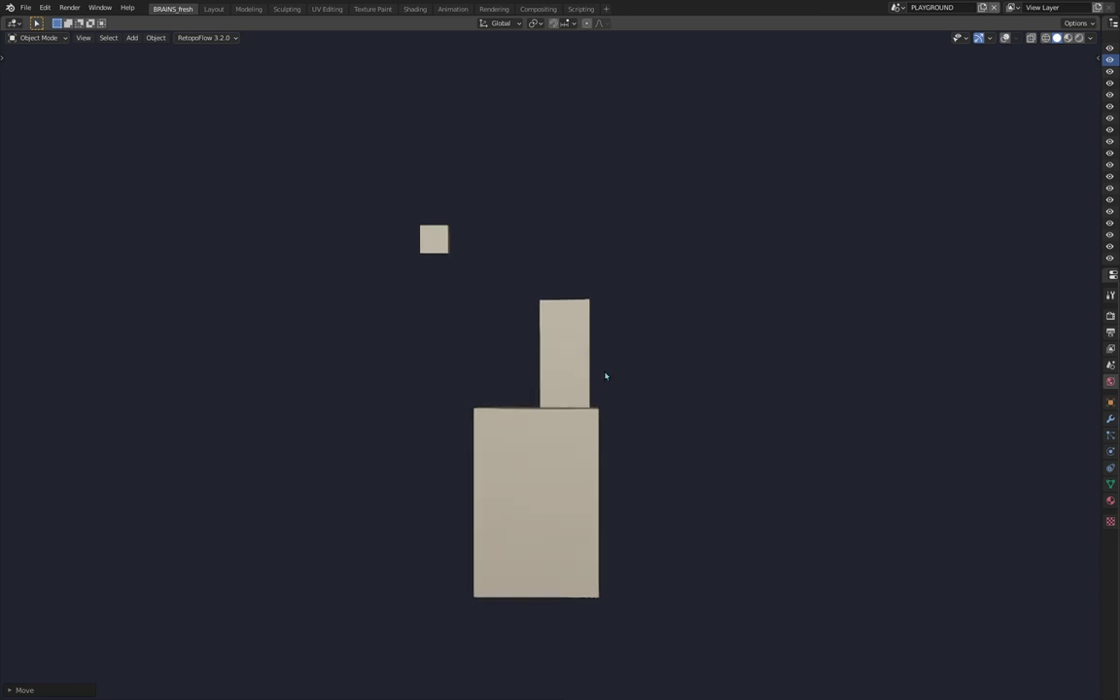
drag(433, 235, 533, 314)
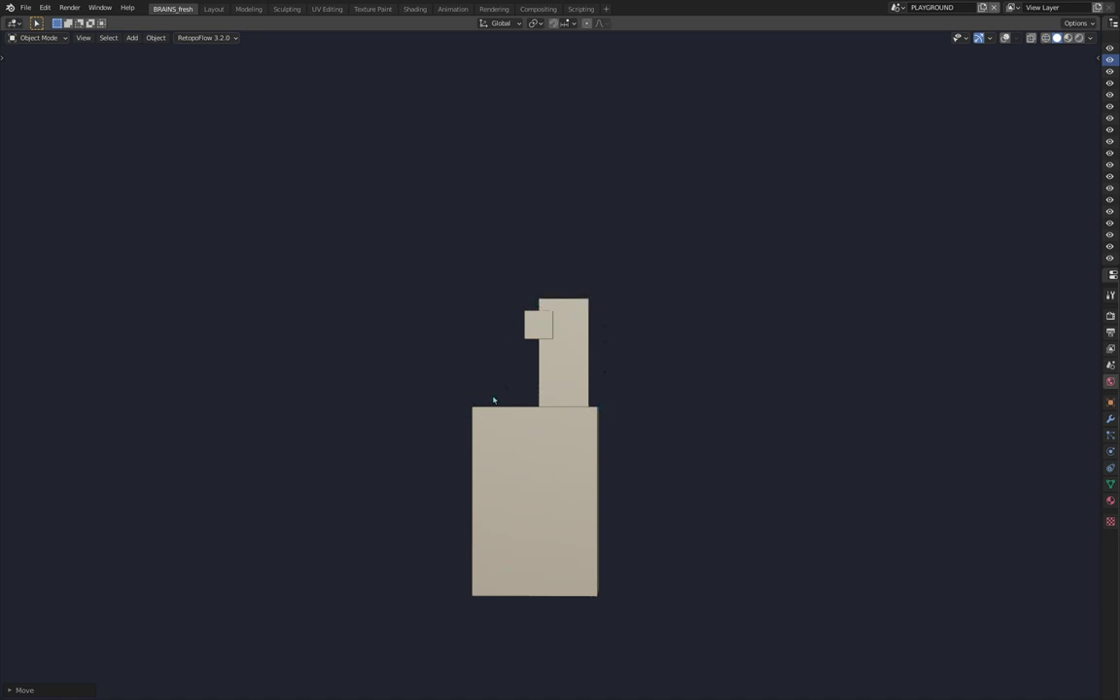
mouse_move(504, 353)
middle_down()
mouse_move(595, 369)
mouse_move(580, 375)
mouse_move(577, 296)
mouse_move(600, 420)
mouse_move(513, 342)
mouse_move(508, 360)
middle_up()
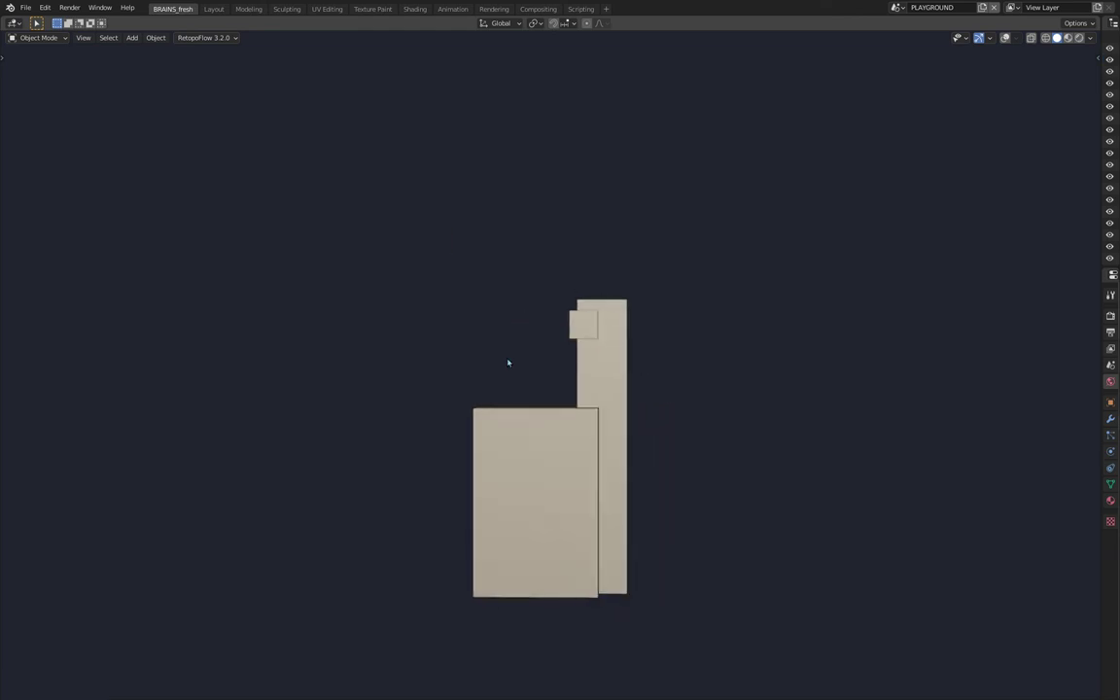
Lower the small cube along Z behind the tall box until only its upper portion protrudes, and nudge it slightly inward
click(581, 332)
key(g)
key(z)
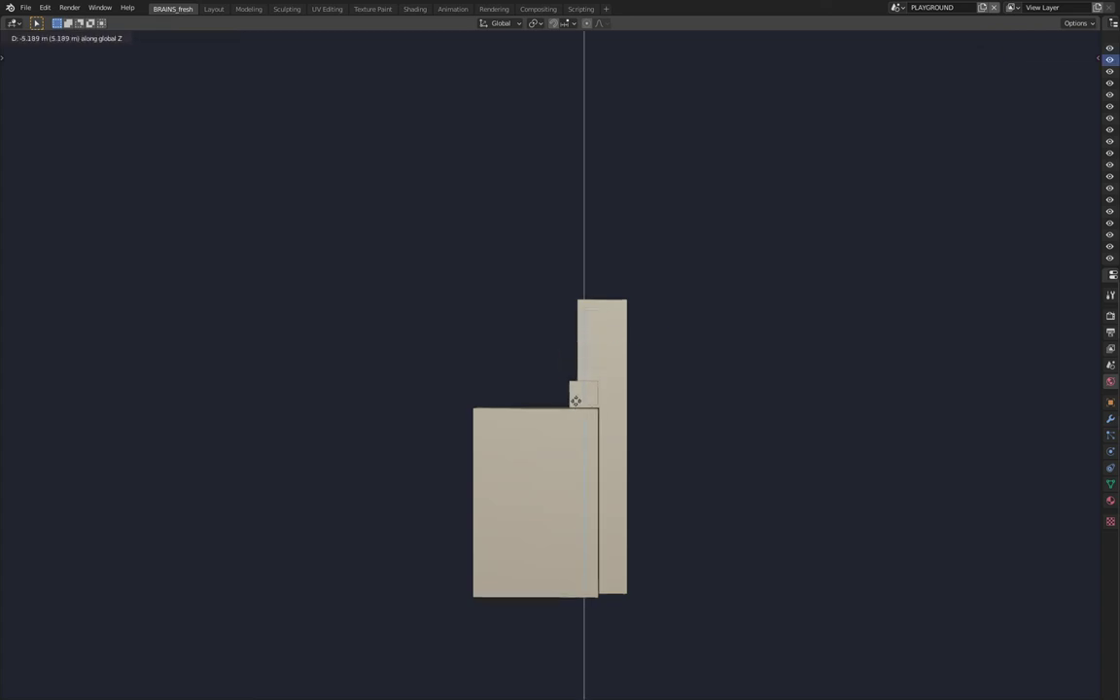
click(579, 424)
key(g)
click(673, 367)
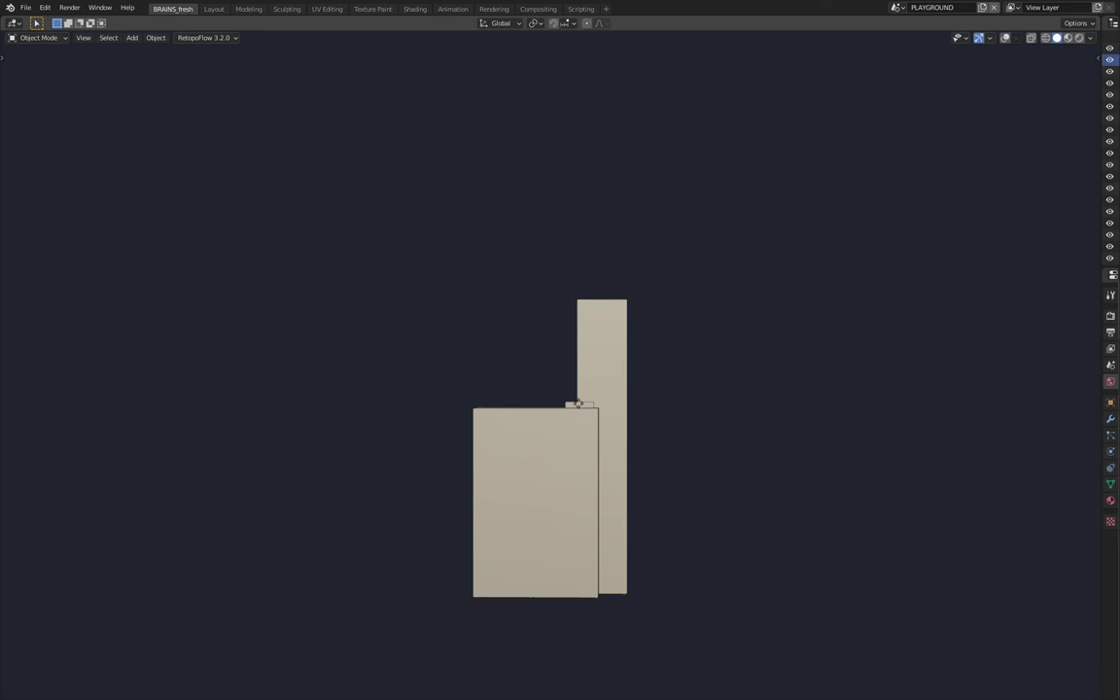
Try sliding the small cube across the tall box's top to the end farthest from the slab
key(g)
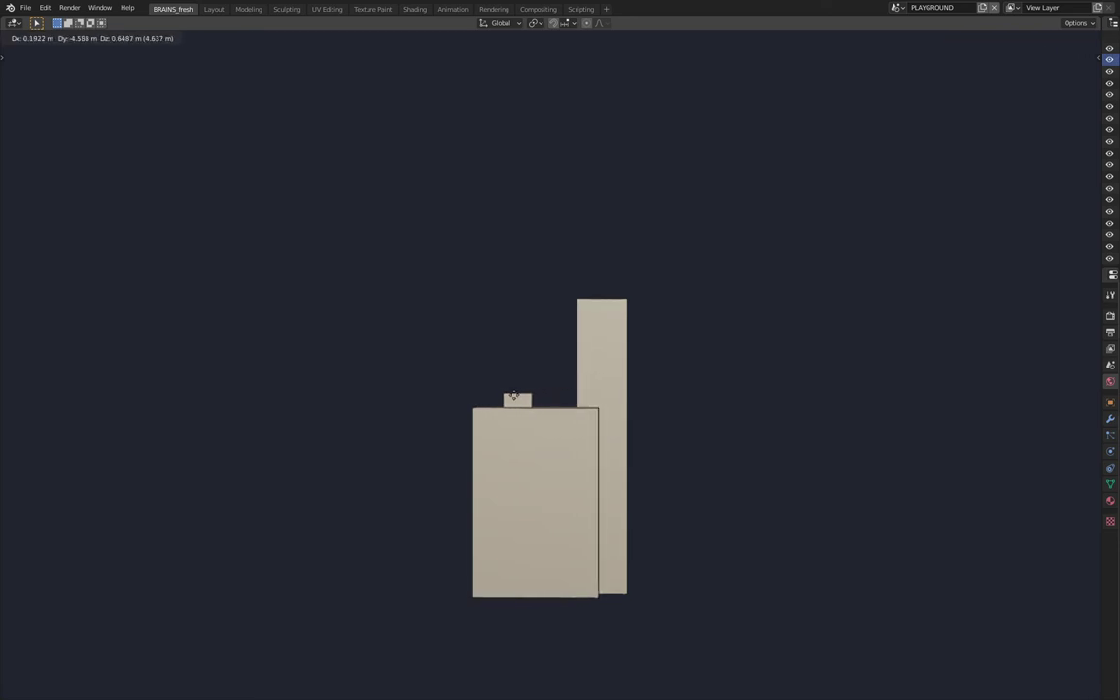
click(501, 405)
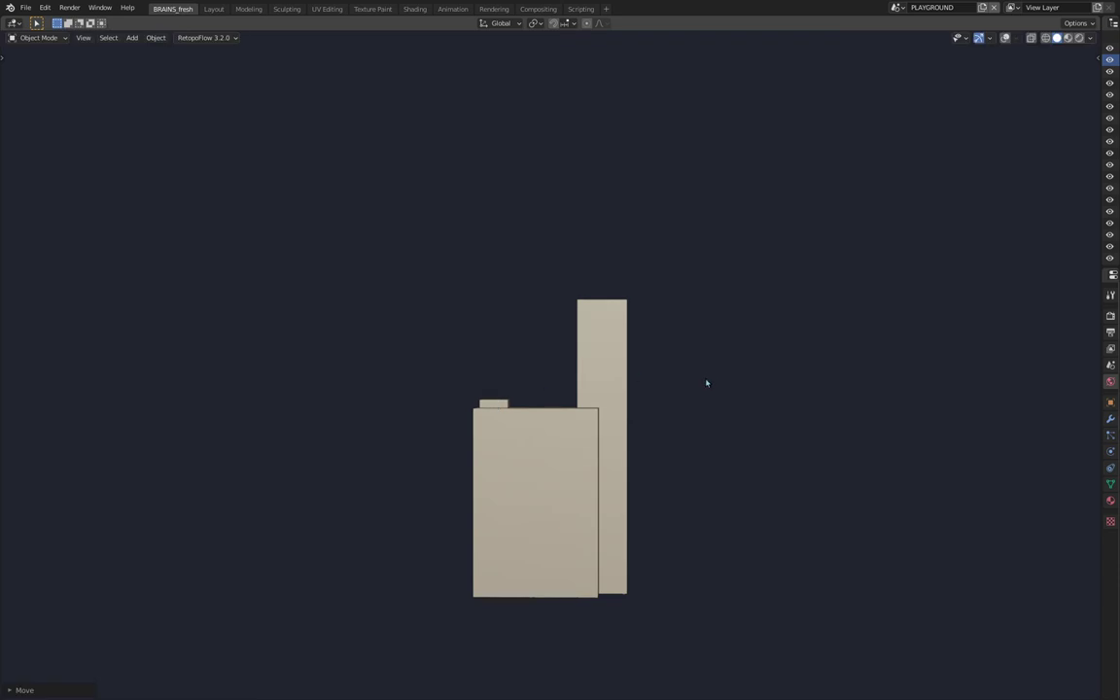
key(g)
key(z)
right_click(594, 392)
Raise the small cube about 7 m along Z so it sits just below the slab's top
click(587, 406)
key(g)
key(z)
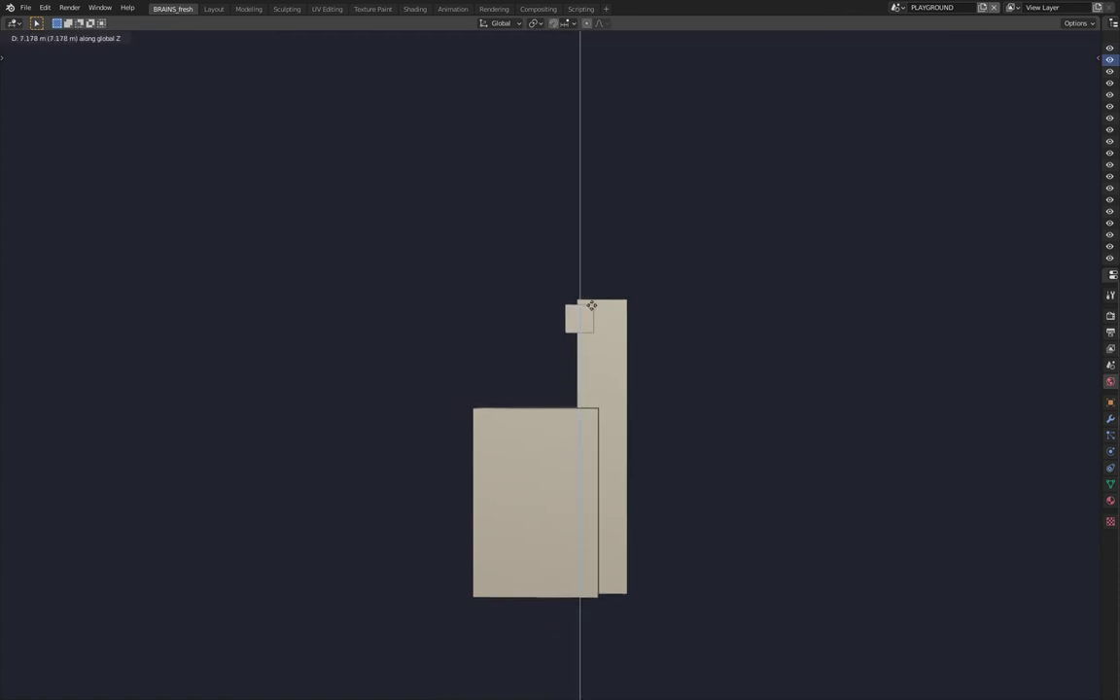
click(593, 303)
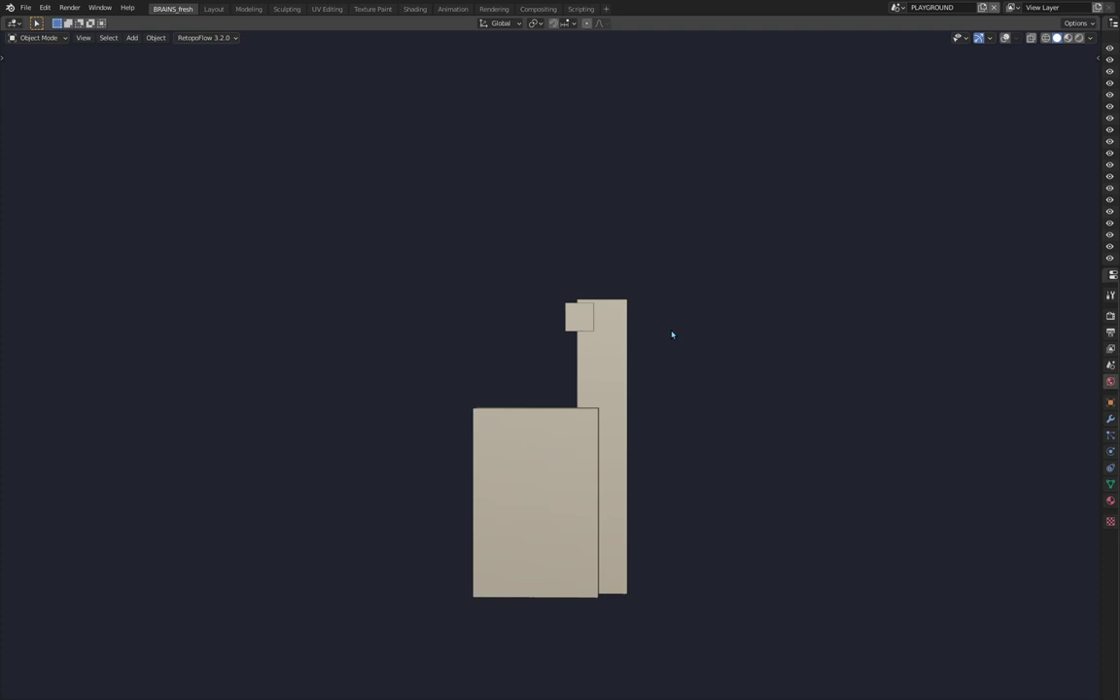
key(g)
key(z)
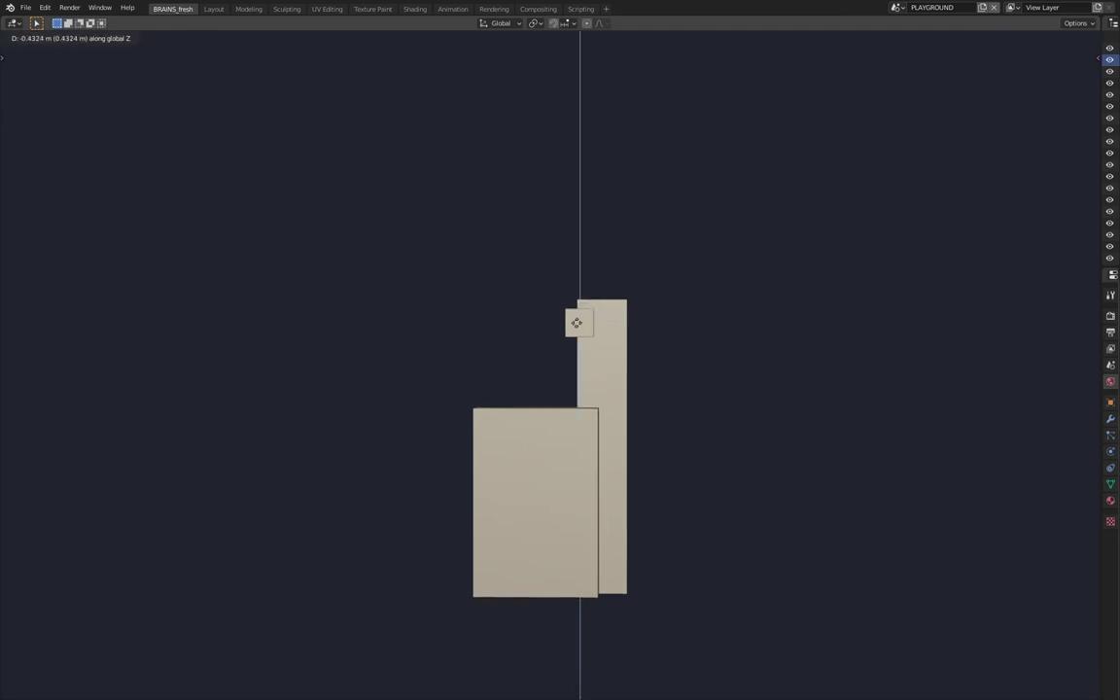
click(577, 322)
Try offsetting the small cube along X so that more of it projects from one face of the slab
middle_drag(693, 332, 778, 364)
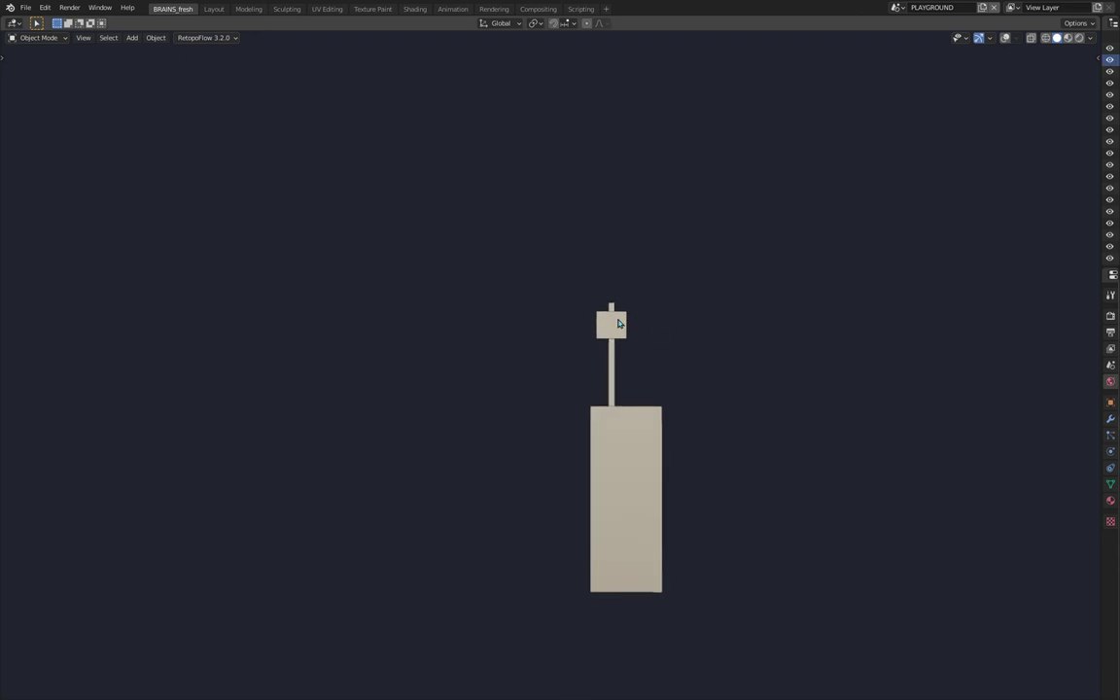
key(g)
key(x)
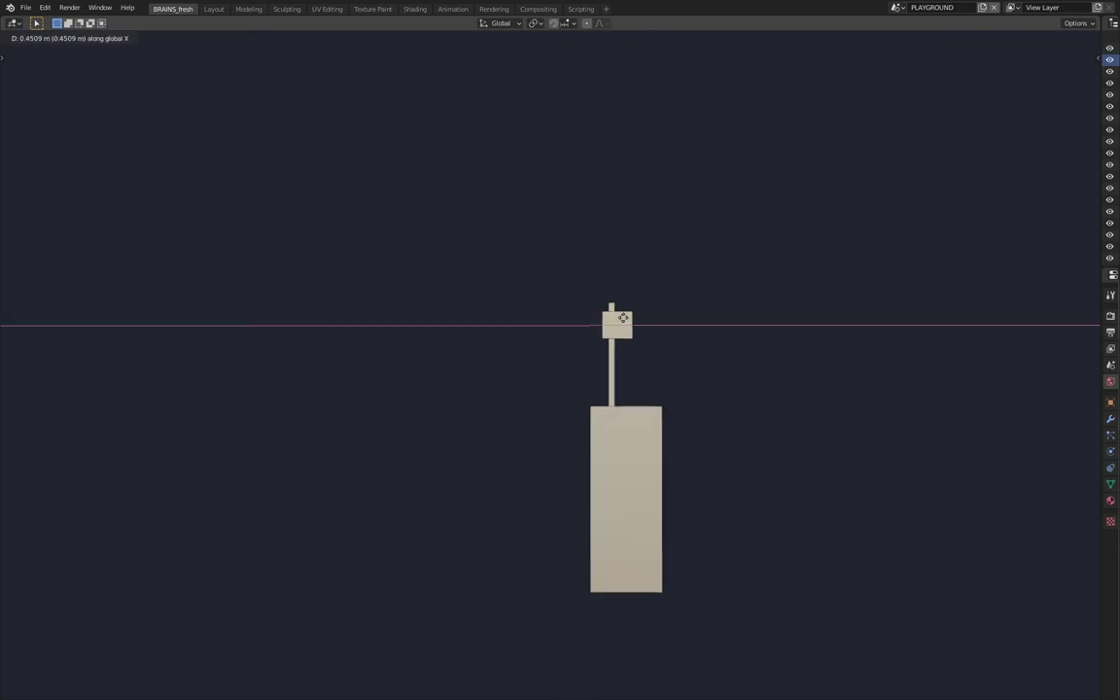
click(626, 318)
Try moving the slab and the small cube together about 1 m along X toward the tall box's nearest side face
middle_drag(651, 345, 637, 365)
key(g)
key(y)
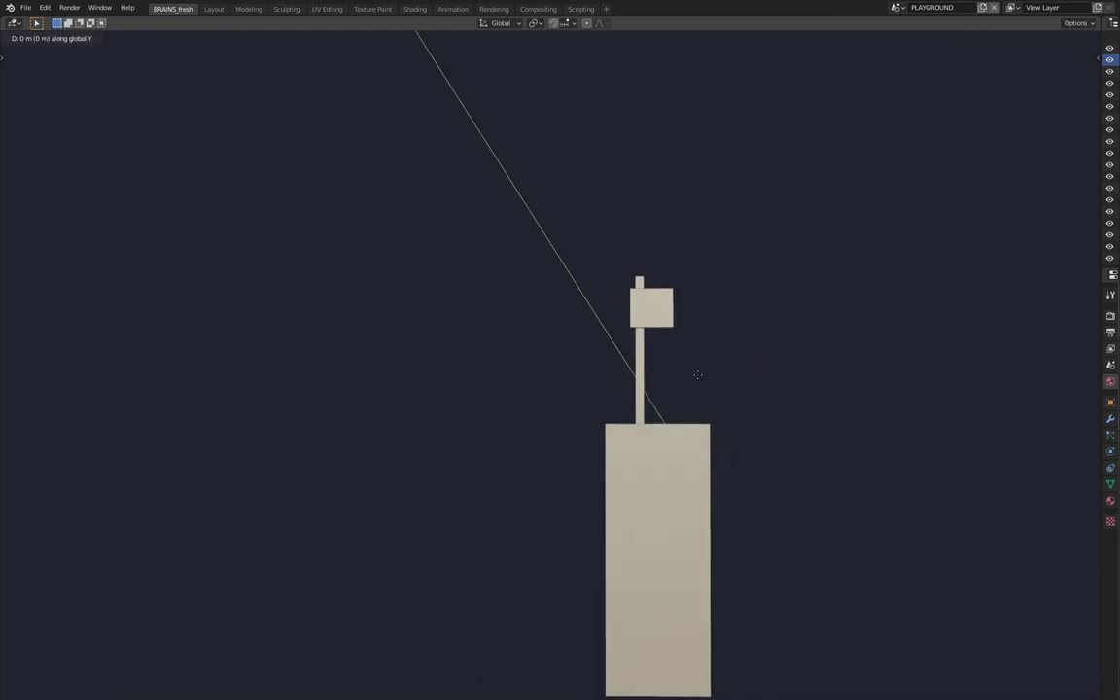
key(x)
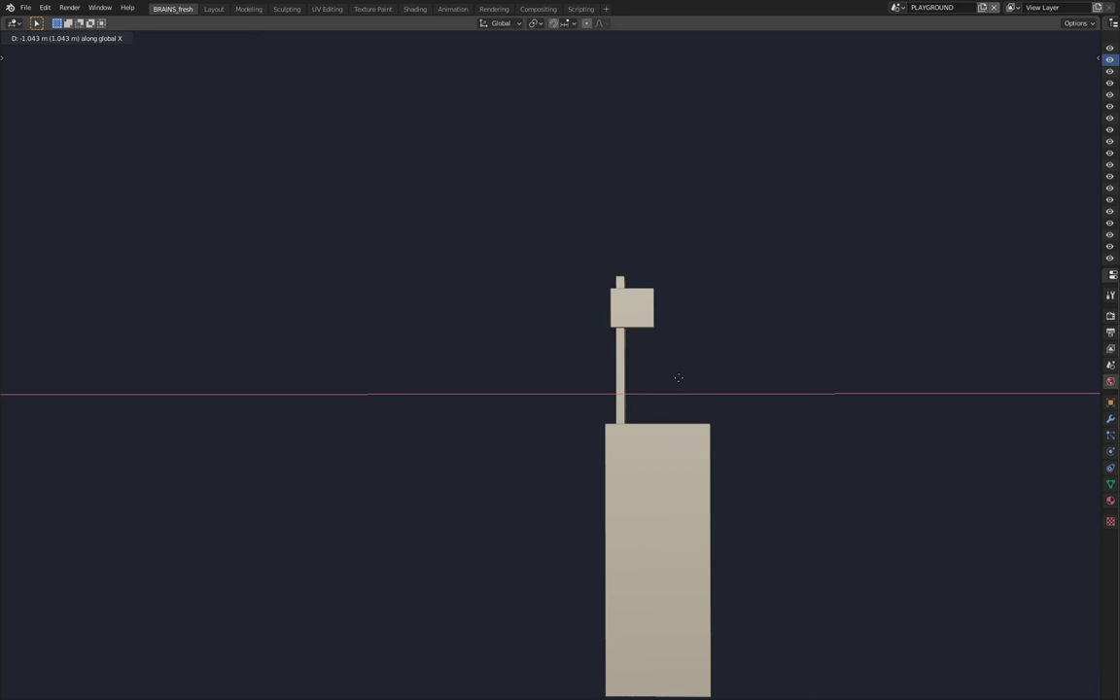
click(680, 383)
scroll(725, 406, down, 3)
middle_drag(725, 405, 580, 400)
scroll(574, 397, down, 2)
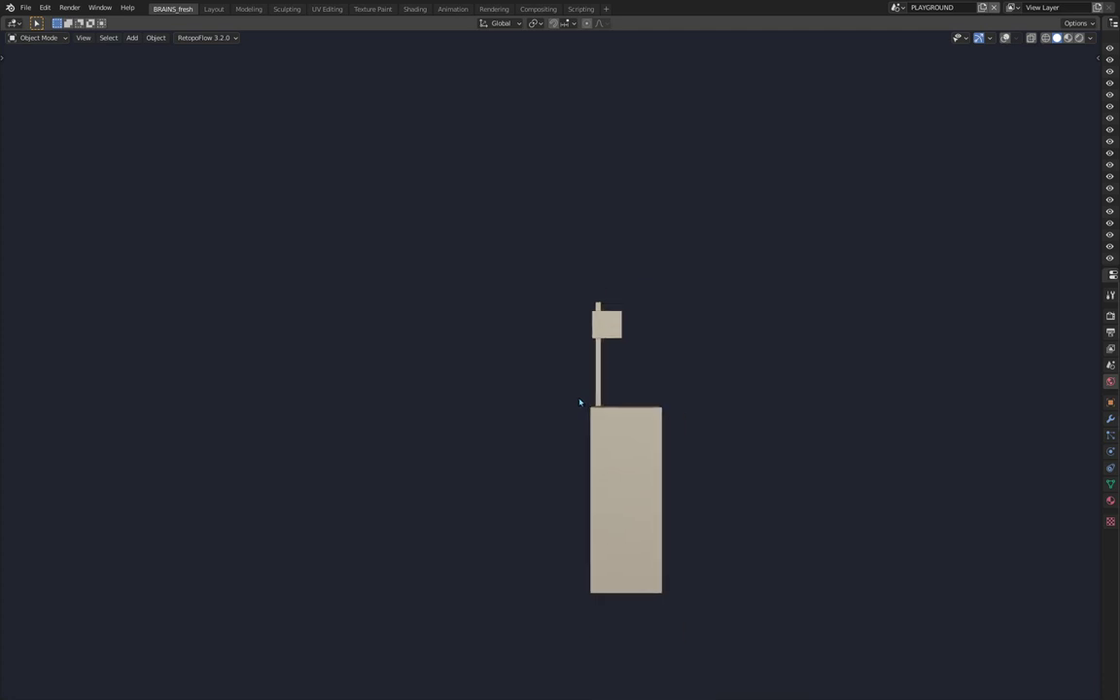
Try shifting the slab and small cube together about 4 m along X to the tall box's opposite side, and undo the X moves
drag(589, 275, 679, 379)
key(g)
key(x)
key(y)
right_click(701, 389)
key(g)
key(x)
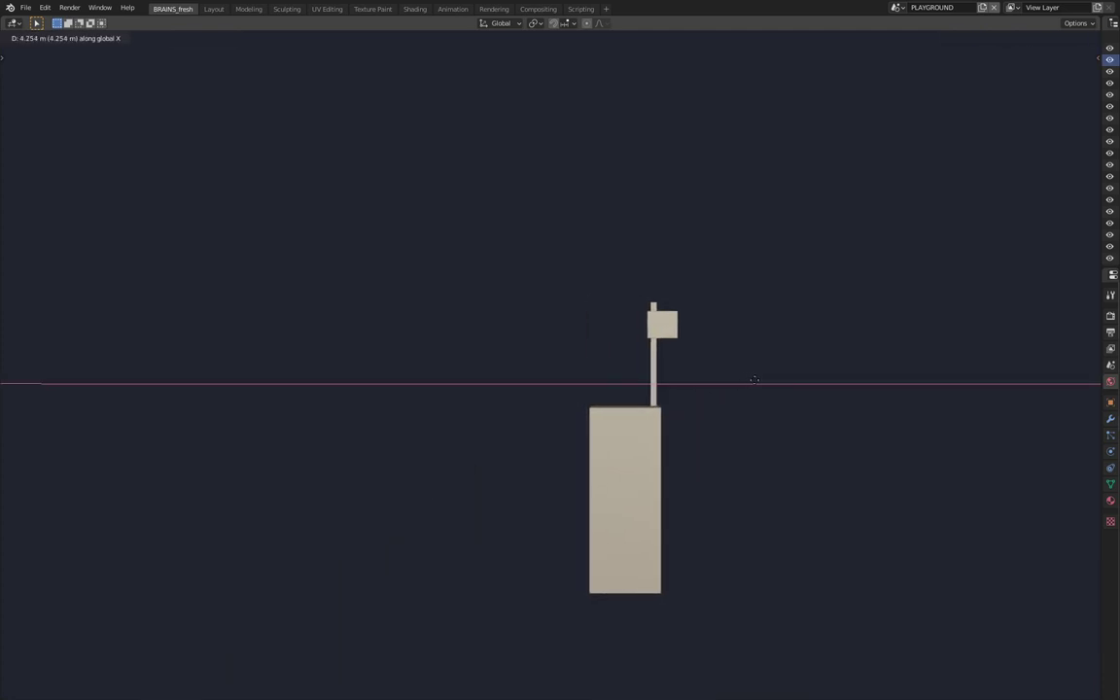
click(752, 388)
middle_drag(752, 388, 626, 415)
middle_drag(704, 391, 688, 395)
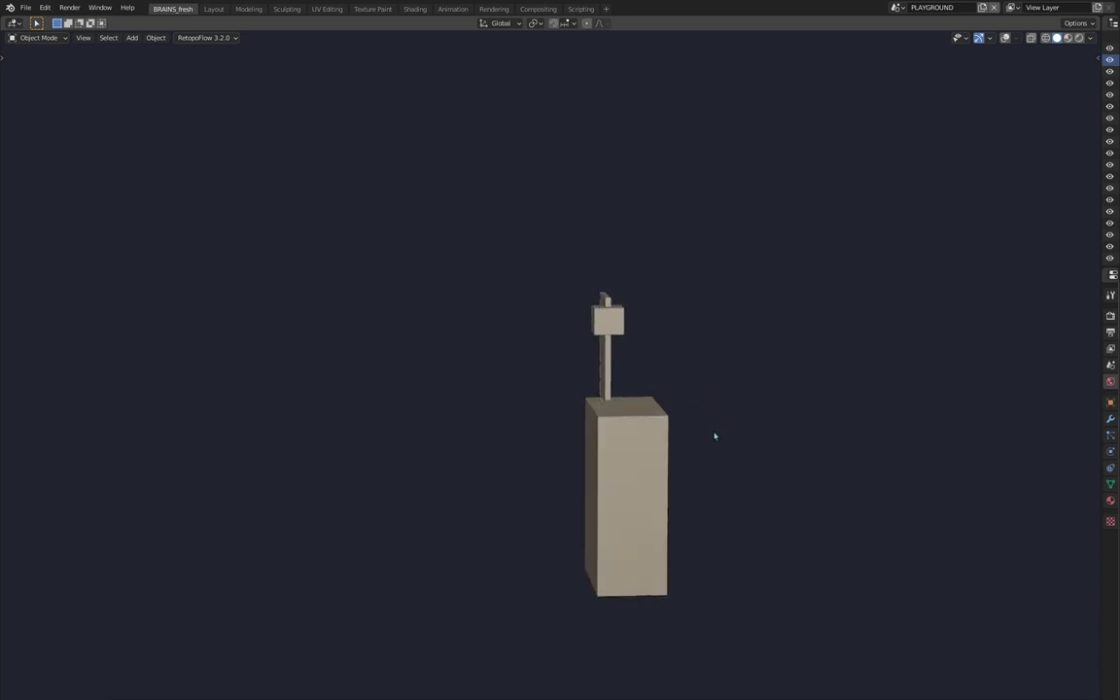
key(ctrl+z)
Try sliding the slab and small cube together about 2 m along Y so the slab lines up with the tall box's edge
key(KP_1)
middle_drag(717, 442, 713, 504)
middle_drag(611, 355, 658, 417)
key(KP_1)
key(g)
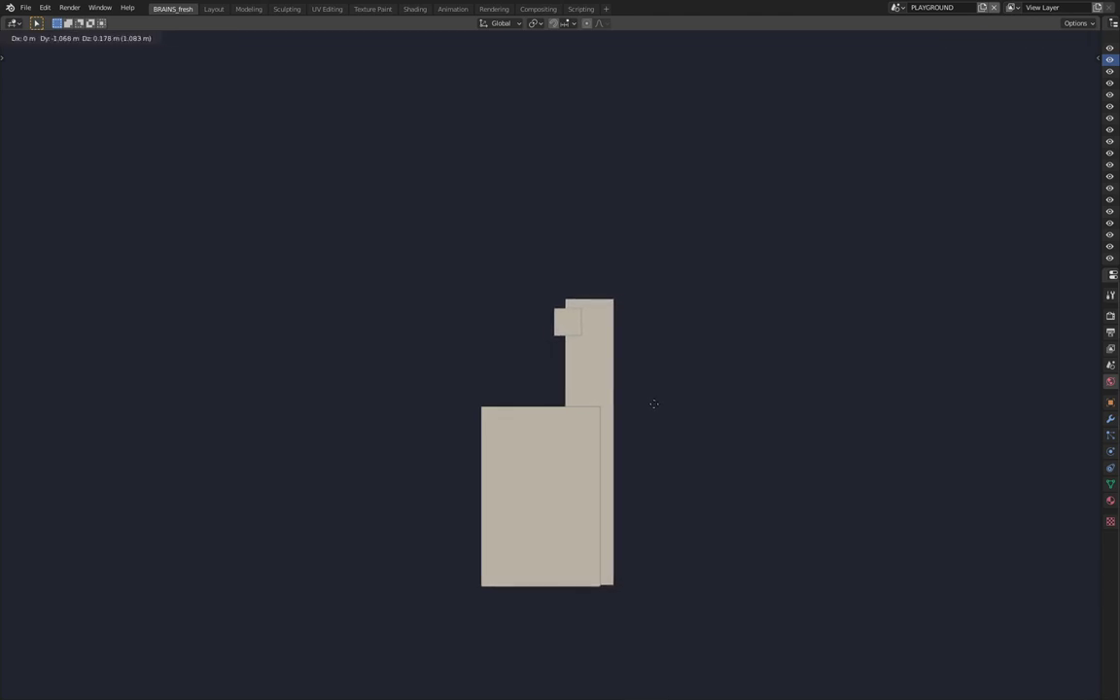
key(x)
right_click(652, 411)
key(g)
key(y)
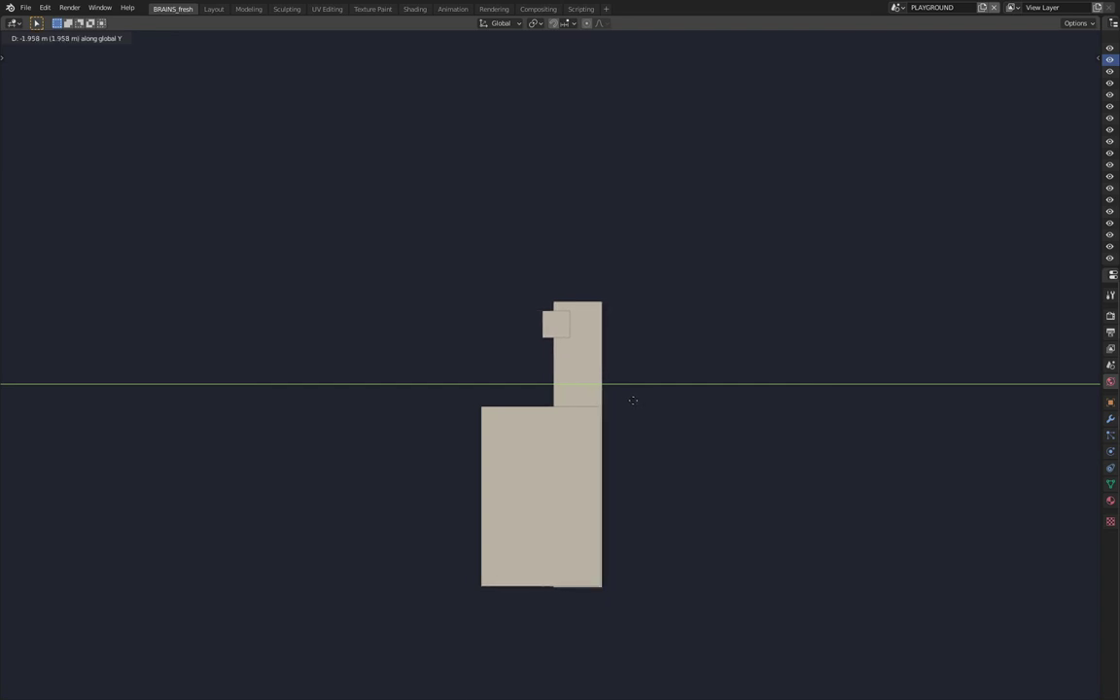
key(Escape)
key(g)
key(y)
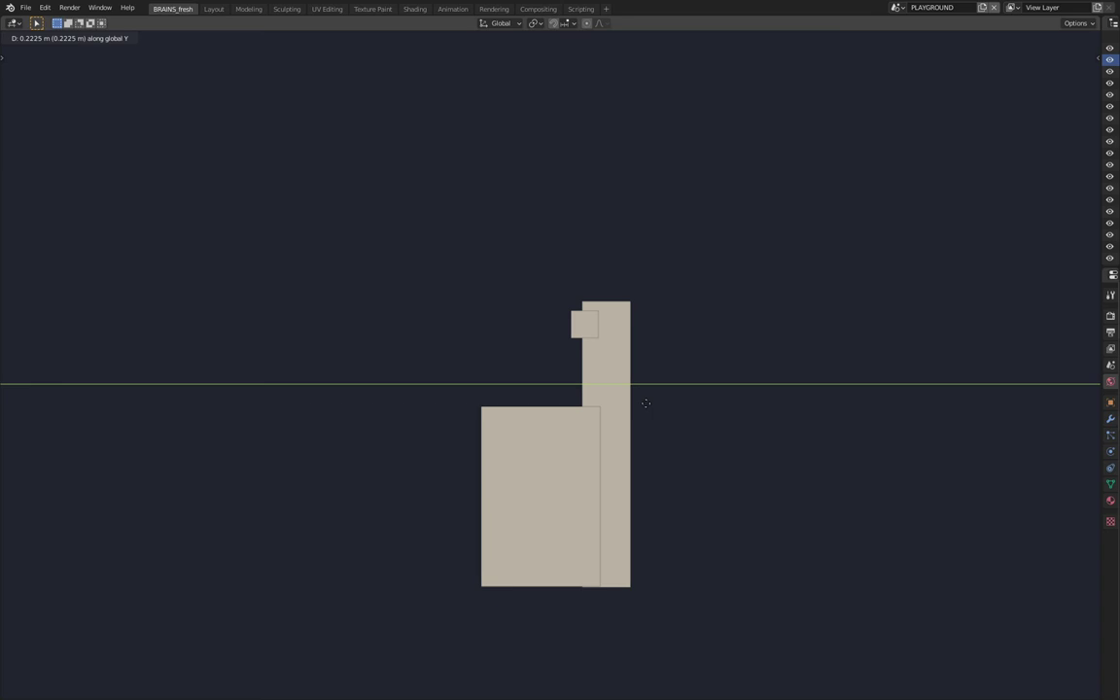
key(Escape)
Exit local view and isolate the three finished three-box compositions away from the loose boxes
scroll(632, 404, down, 3)
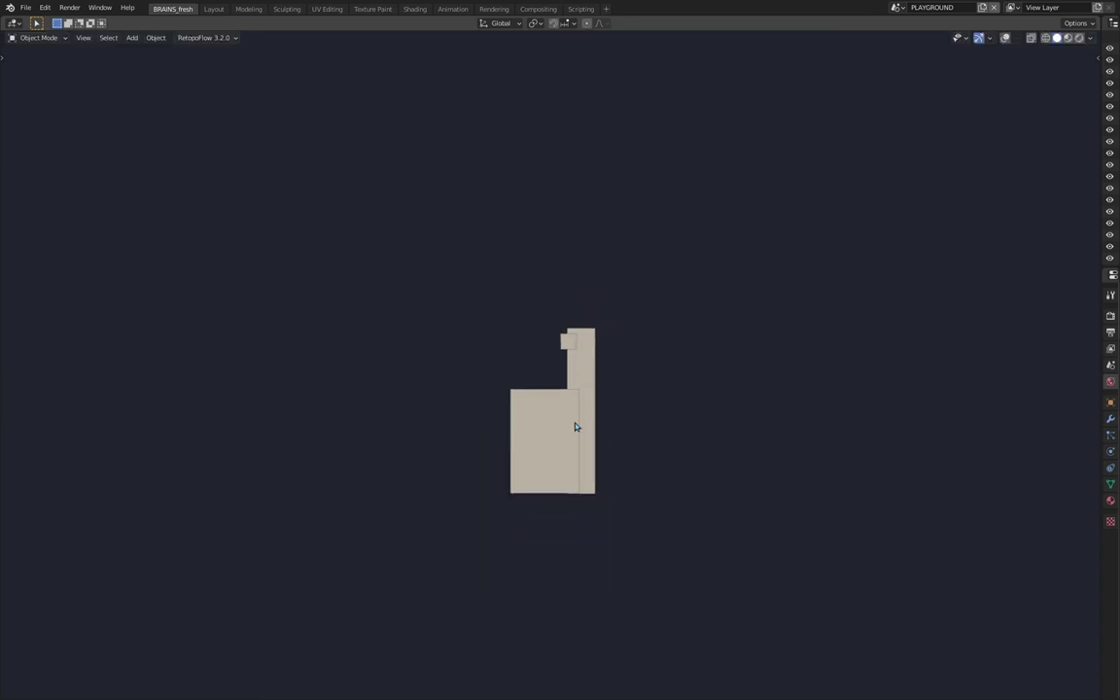
scroll(581, 398, up, 2)
scroll(585, 388, up, 1)
middle_drag(628, 414, 705, 448)
scroll(702, 447, down, 2)
key(slash)
scroll(701, 442, down, 3)
shift+middle_drag(705, 442, 639, 464)
drag(544, 86, 825, 500)
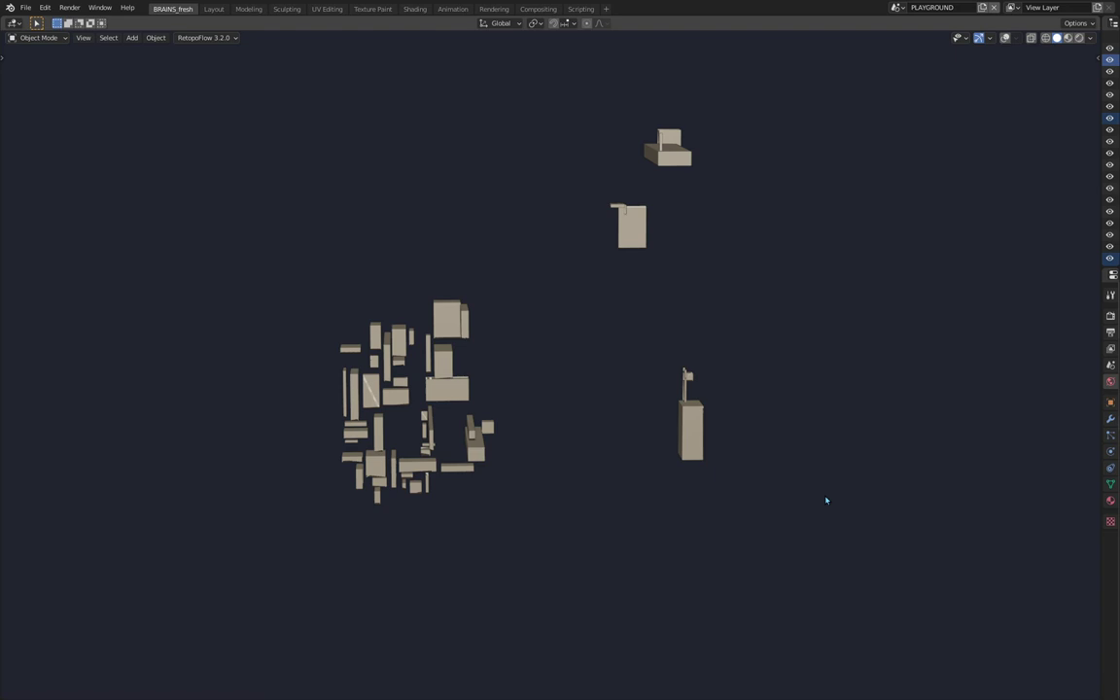
key(slash)
Move the upright-panel composition with its small shelf down closer to the tall-box composition
drag(493, 100, 608, 189)
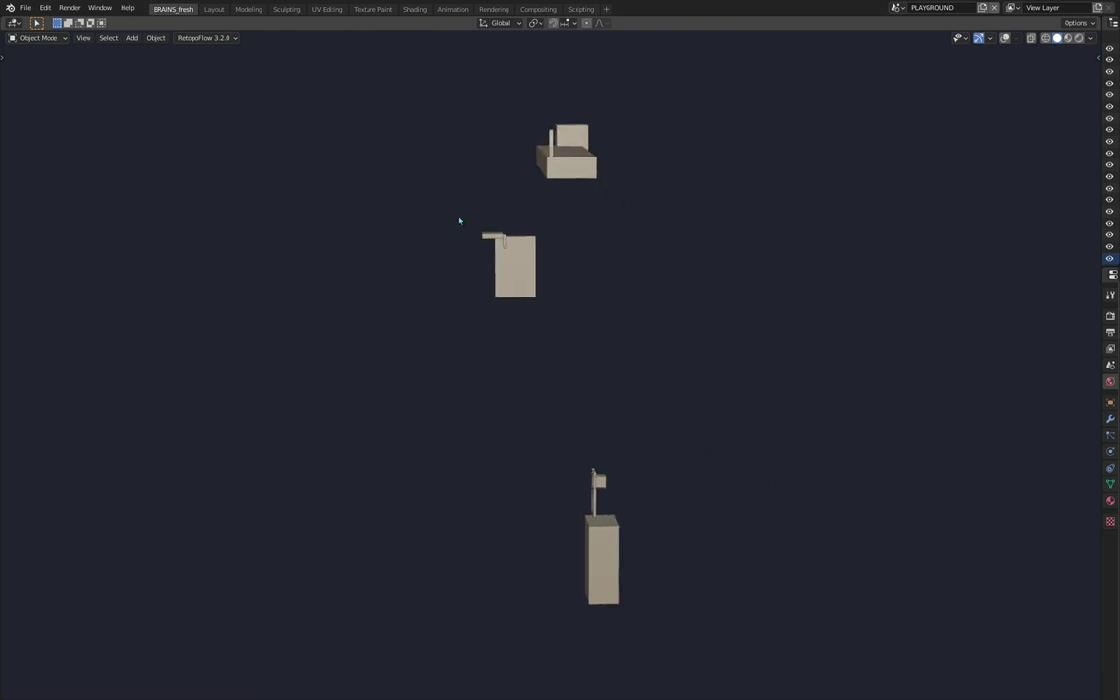
drag(443, 210, 527, 323)
key(g)
click(541, 561)
key(g)
click(515, 535)
Lower the long-slab composition and the upright-panel composition along Z toward the tall box's base level
middle_drag(472, 580, 494, 471)
drag(513, 368, 636, 515)
scroll(640, 481, down, 1)
shift+middle_drag(654, 494, 606, 487)
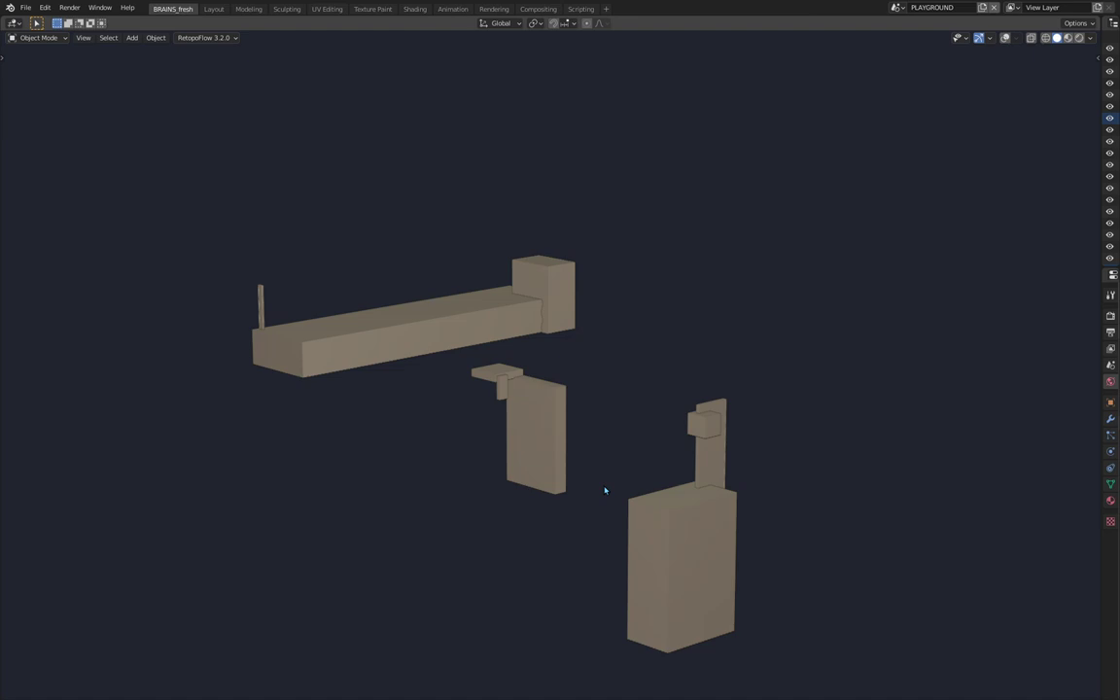
middle_drag(605, 490, 520, 508)
drag(331, 234, 498, 424)
key(g)
key(z)
click(498, 608)
key(g)
key(z)
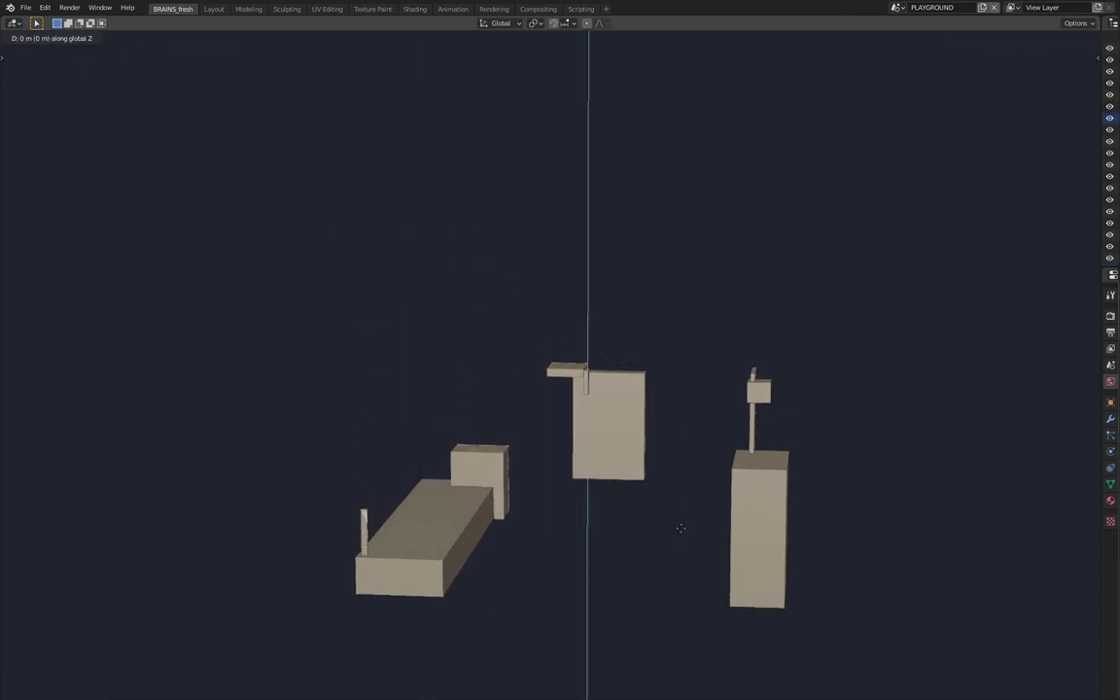
click(685, 597)
Adjust the long-slab, upright-panel and tall-box compositions along Z to level their bases
middle_drag(685, 598, 680, 448)
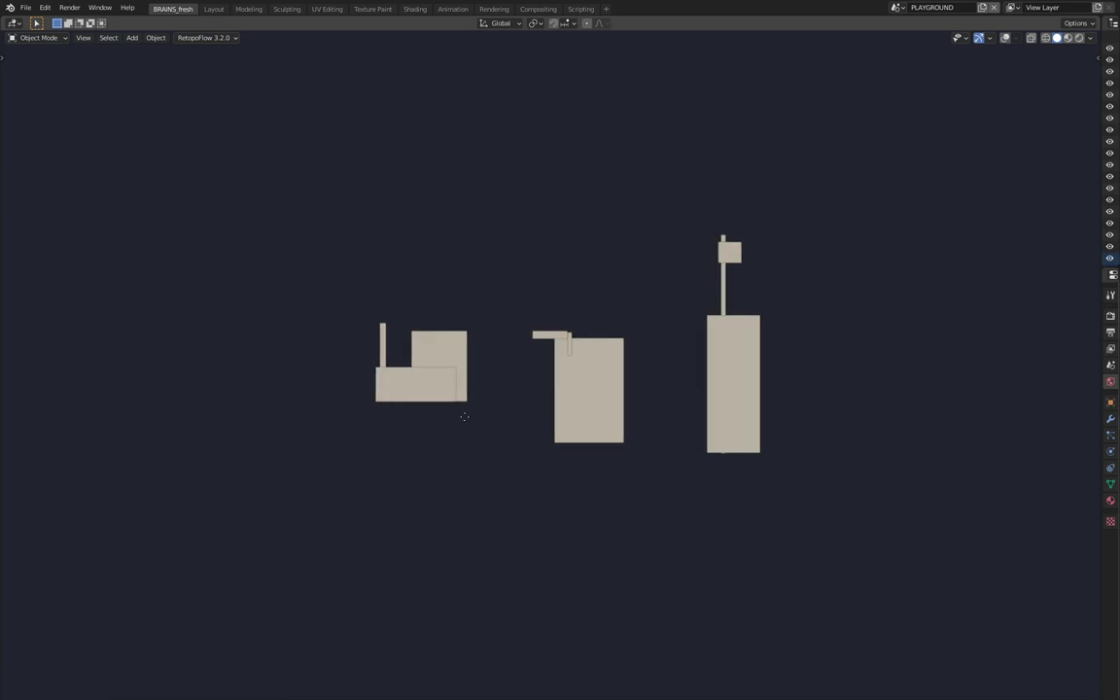
key(g)
key(z)
click(472, 460)
drag(529, 286, 662, 496)
key(g)
key(z)
click(663, 496)
drag(696, 191, 835, 516)
key(g)
key(z)
click(839, 505)
Move the tall-box composition with its slab and cube in behind the other two compositions
middle_drag(793, 516, 643, 235)
key(g)
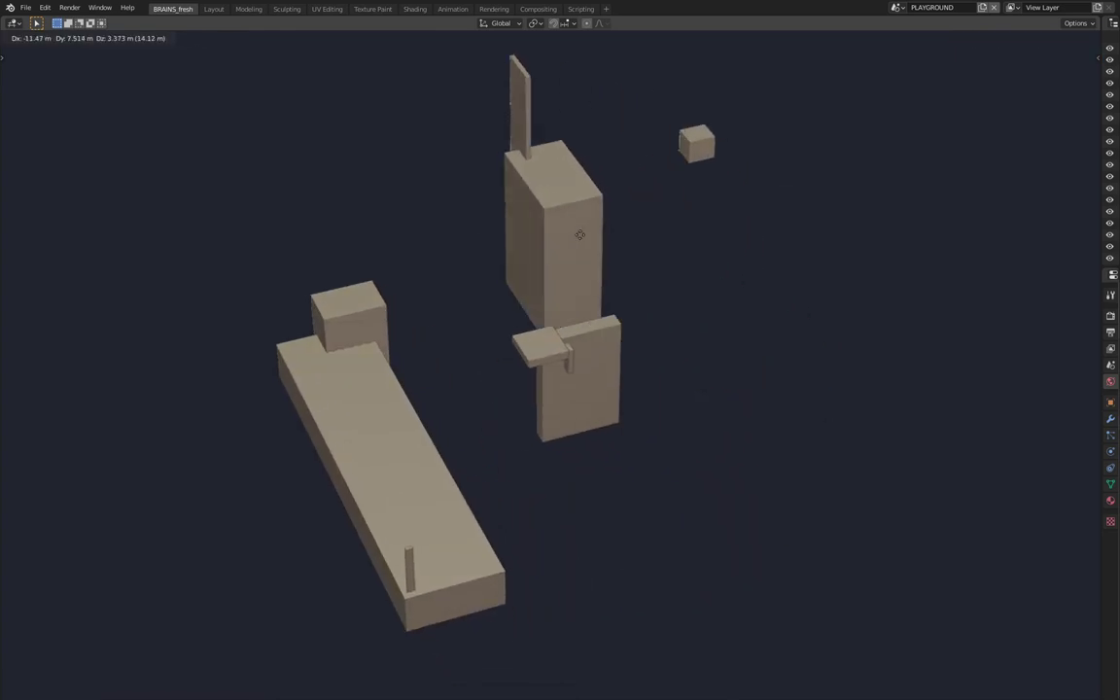
key(Escape)
key(g)
click(550, 324)
key(KP_1)
middle_drag(569, 436, 518, 350)
key(g)
click(528, 184)
Move the upright-panel composition forward and close beside the long-slab composition
drag(512, 333, 593, 452)
key(g)
click(577, 550)
middle_drag(575, 556, 537, 451)
key(g)
click(544, 428)
key(g)
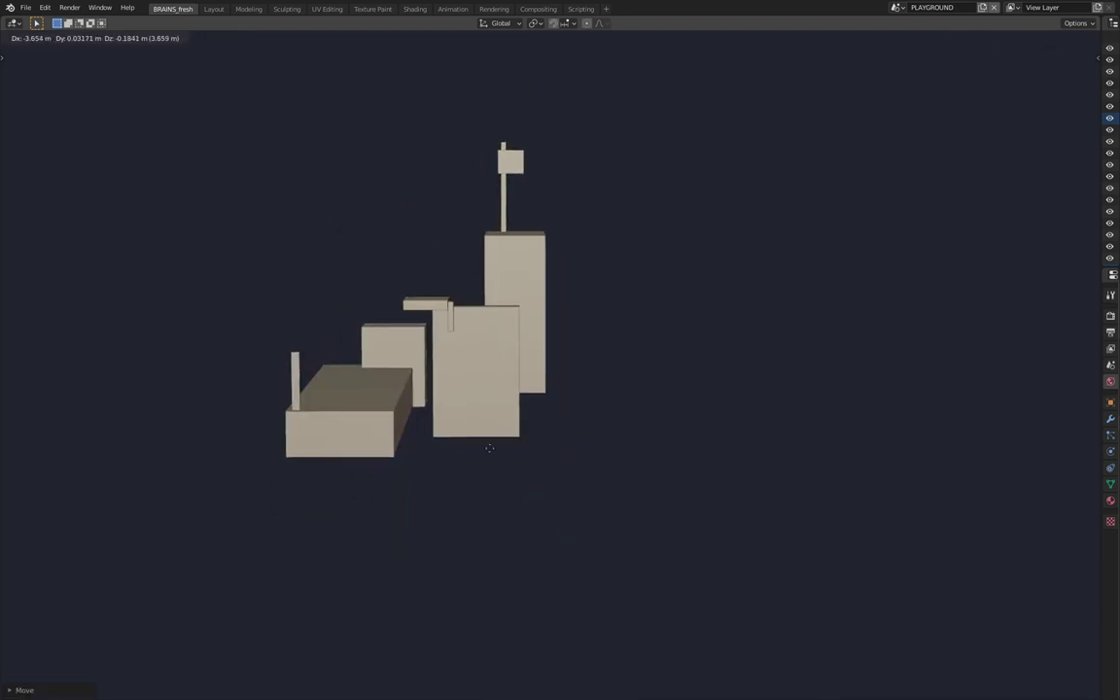
click(474, 482)
Rotate the upright-panel composition 90° about the Z axis
middle_drag(474, 483, 592, 459)
text(r)
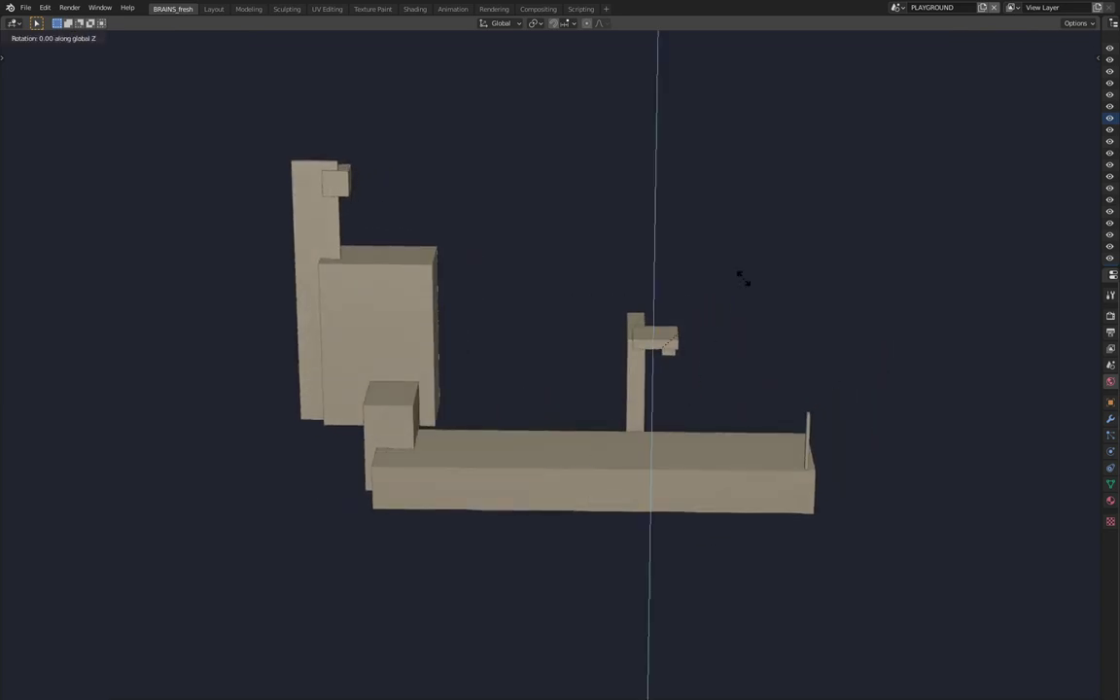
text(z90)
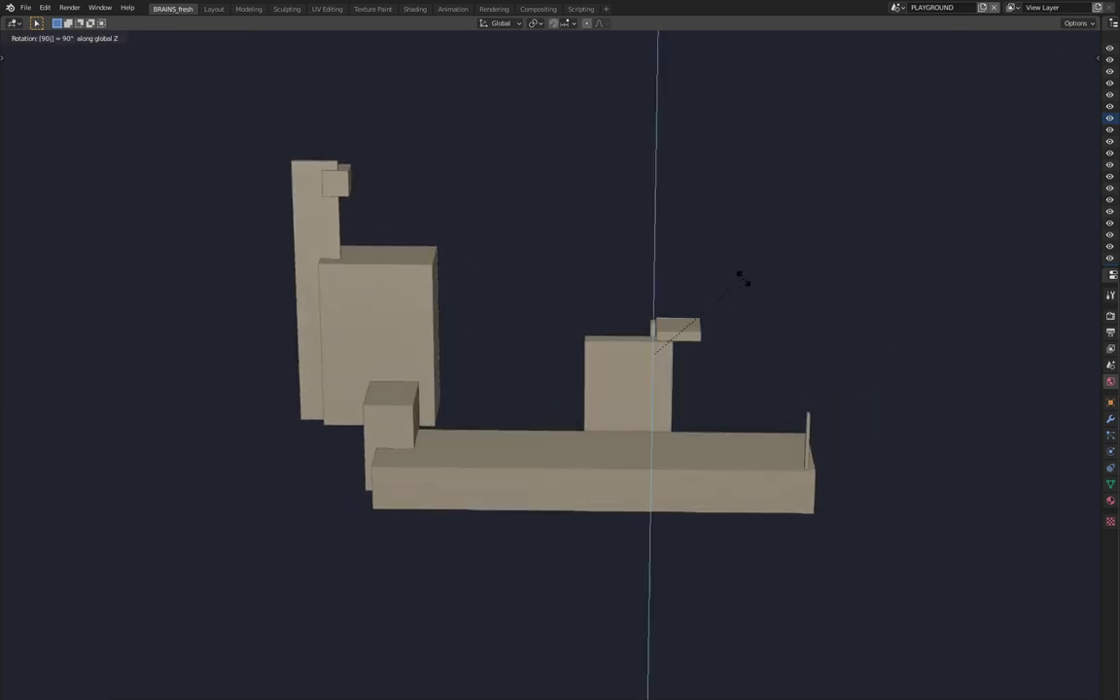
key(Return)
Try the upright-panel composition turned 180° about Z, and turn it back by another 180°
text(rz180)
key(Return)
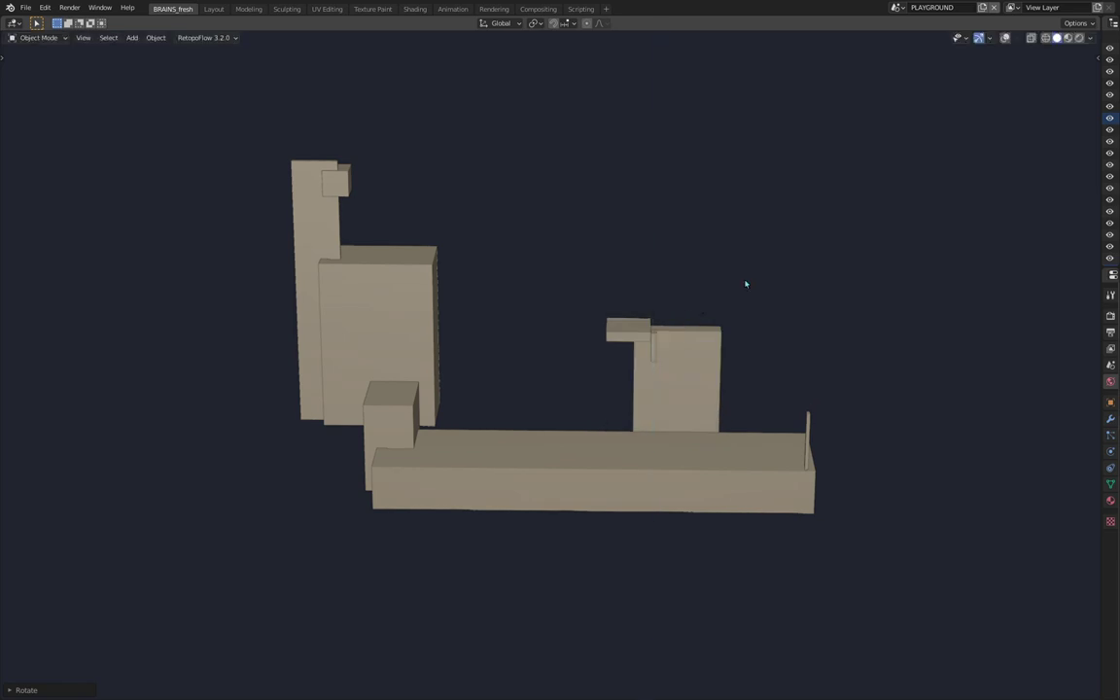
middle_drag(772, 280, 624, 401)
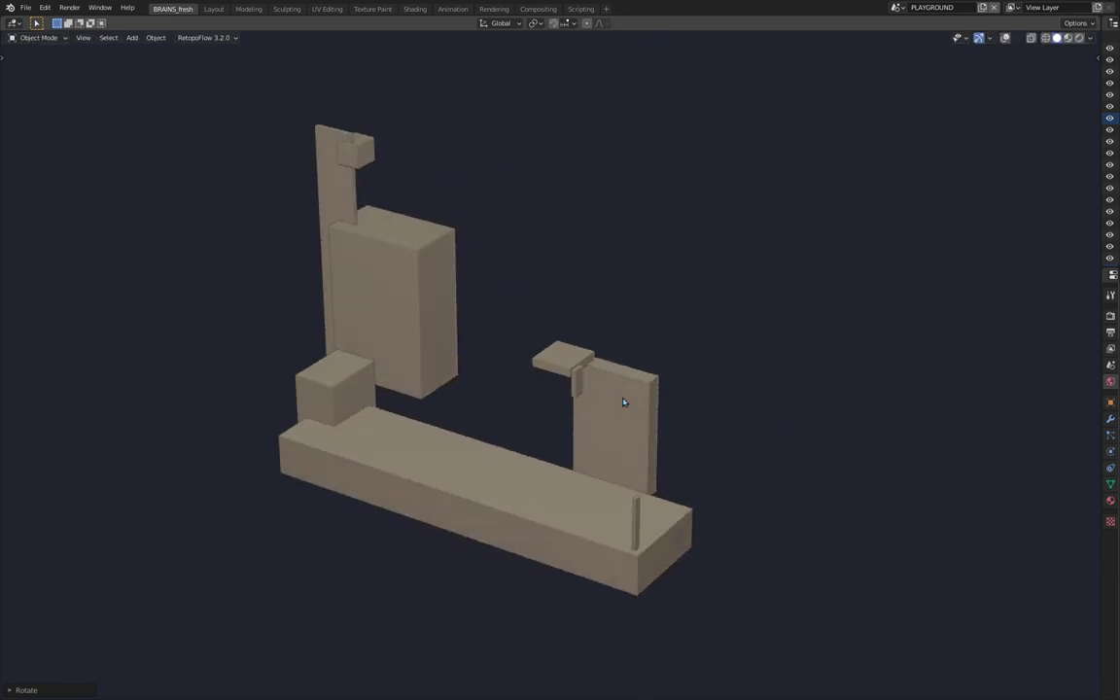
text(rz180)
key(Return)
Move the upright-panel composition along X away from the long slab, clear of the tall-box composition
middle_drag(623, 399, 560, 437)
key(g)
key(x)
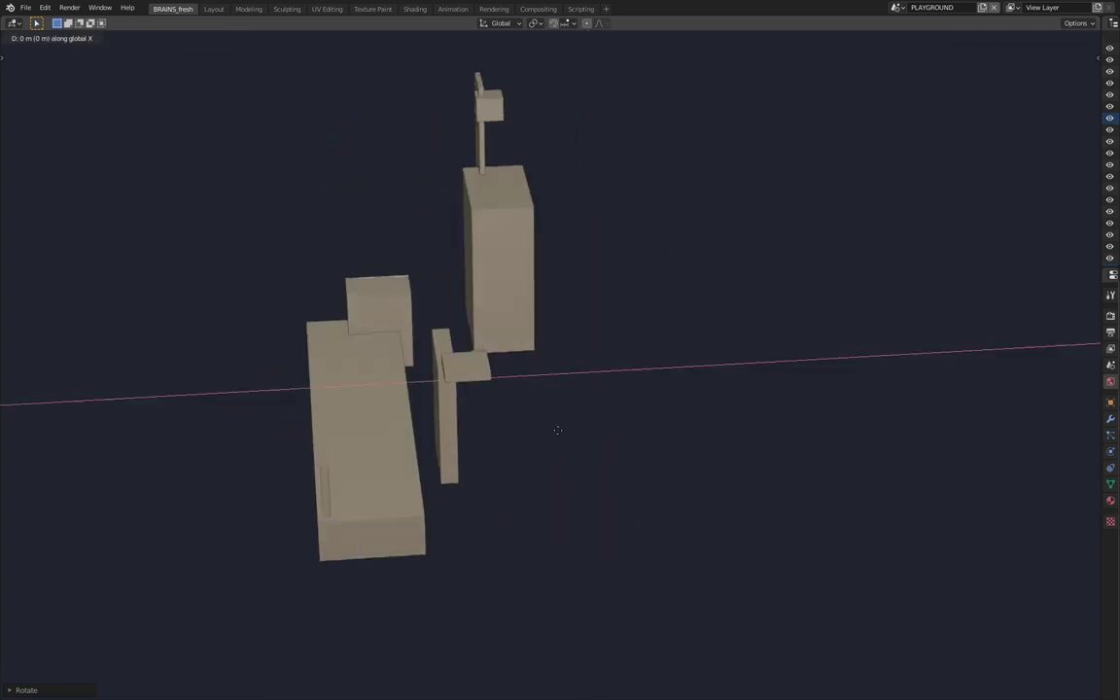
click(705, 424)
Examine the three box compositions from several angles, comparing their proportions, balance and the space between them
middle_drag(705, 425, 545, 401)
middle_drag(476, 338, 460, 243)
middle_drag(465, 289, 509, 343)
middle_drag(453, 260, 276, 337)
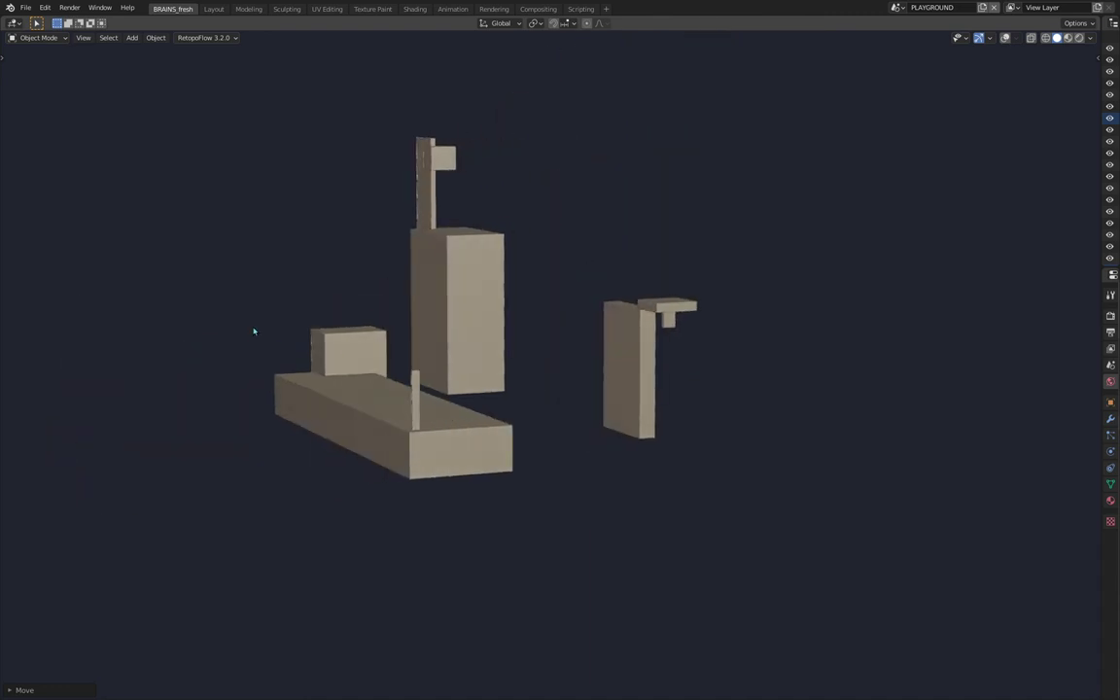
middle_drag(441, 474, 311, 336)
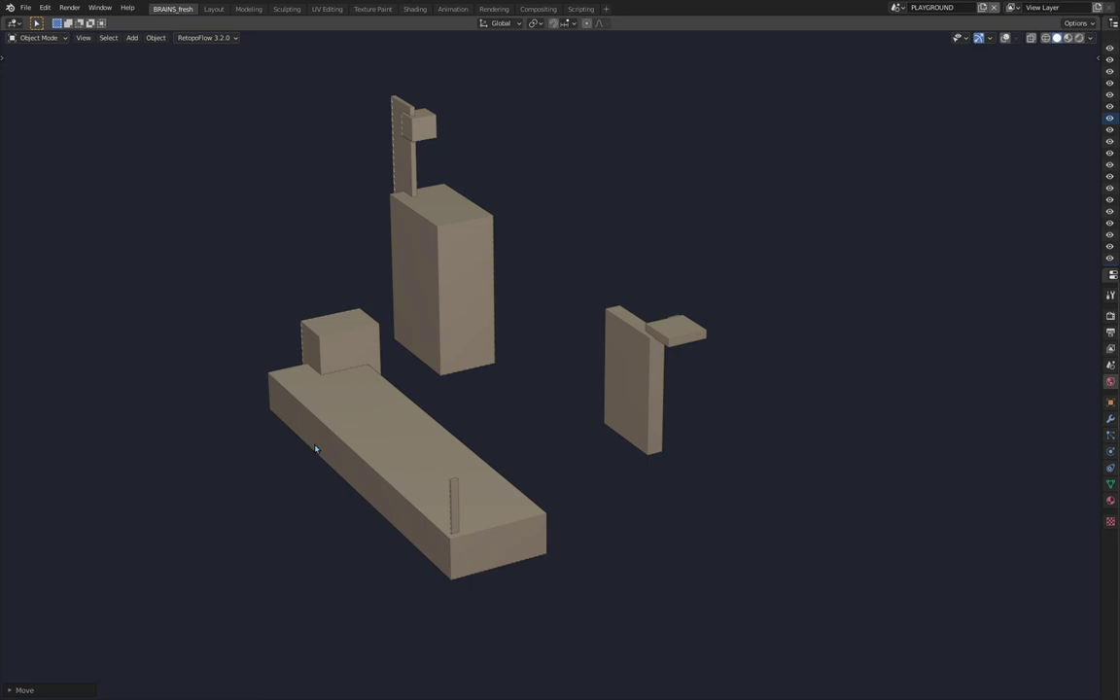
middle_drag(315, 448, 453, 452)
middle_drag(379, 370, 624, 515)
middle_drag(439, 420, 333, 333)
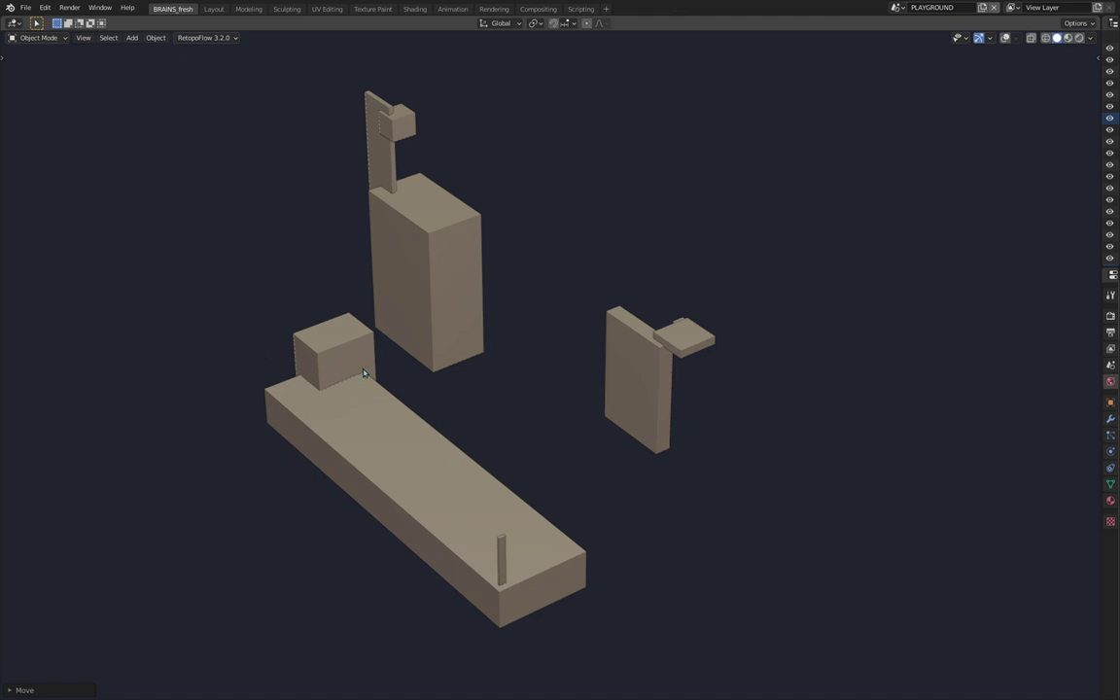
middle_drag(480, 475, 662, 510)
middle_drag(560, 490, 525, 504)
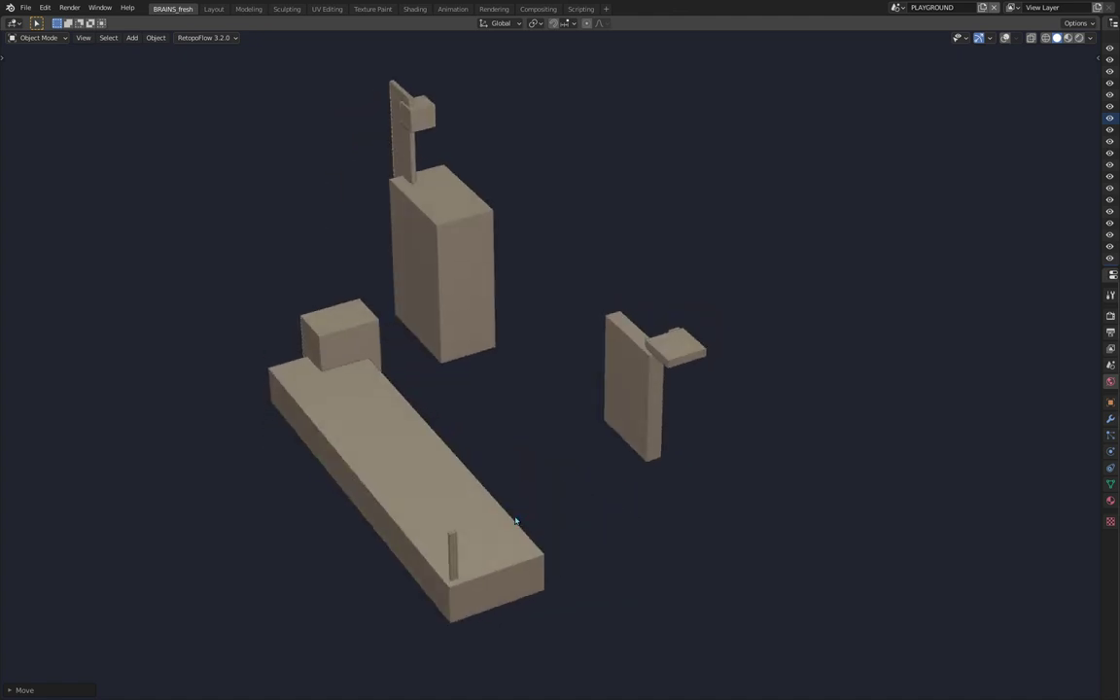
middle_drag(440, 382, 632, 330)
middle_drag(651, 258, 543, 265)
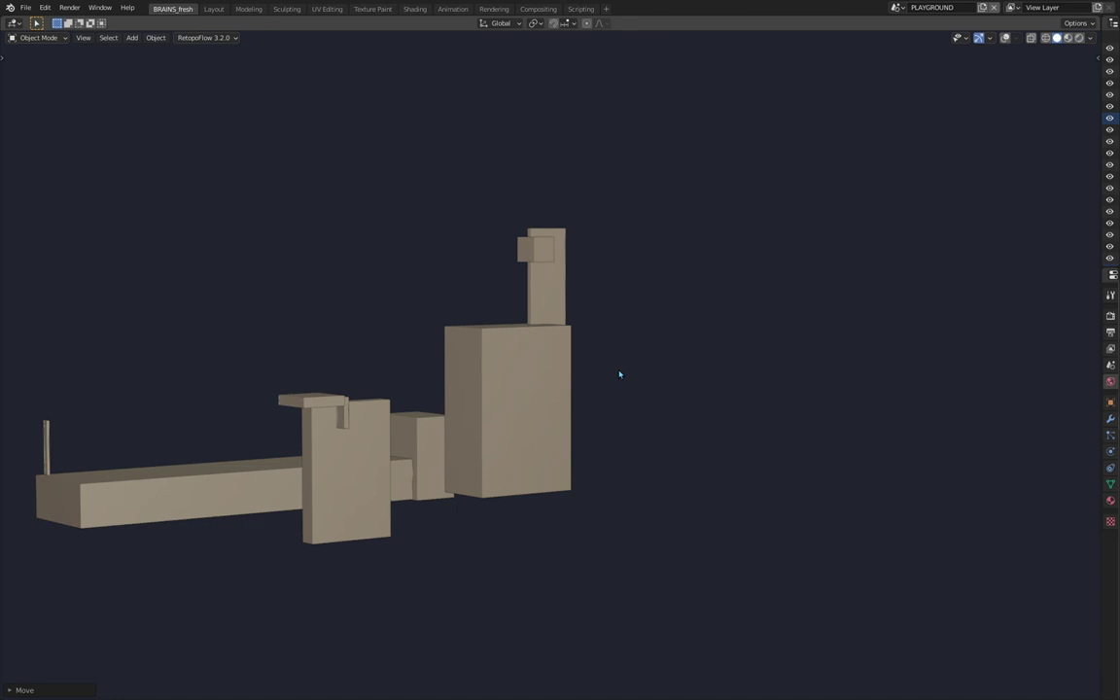
middle_drag(523, 266, 480, 311)
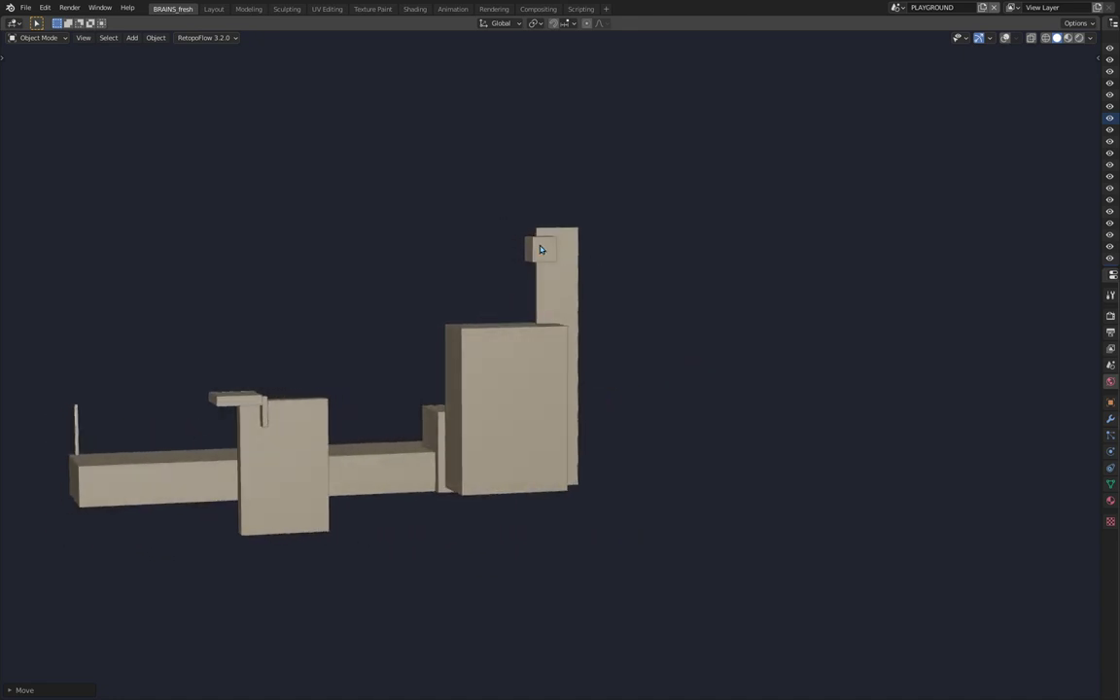
Lower the tall-box composition about 2.6 m along Z to the level of the neighbouring compositions
middle_drag(537, 245, 610, 333)
drag(520, 314, 564, 409)
key(g)
key(z)
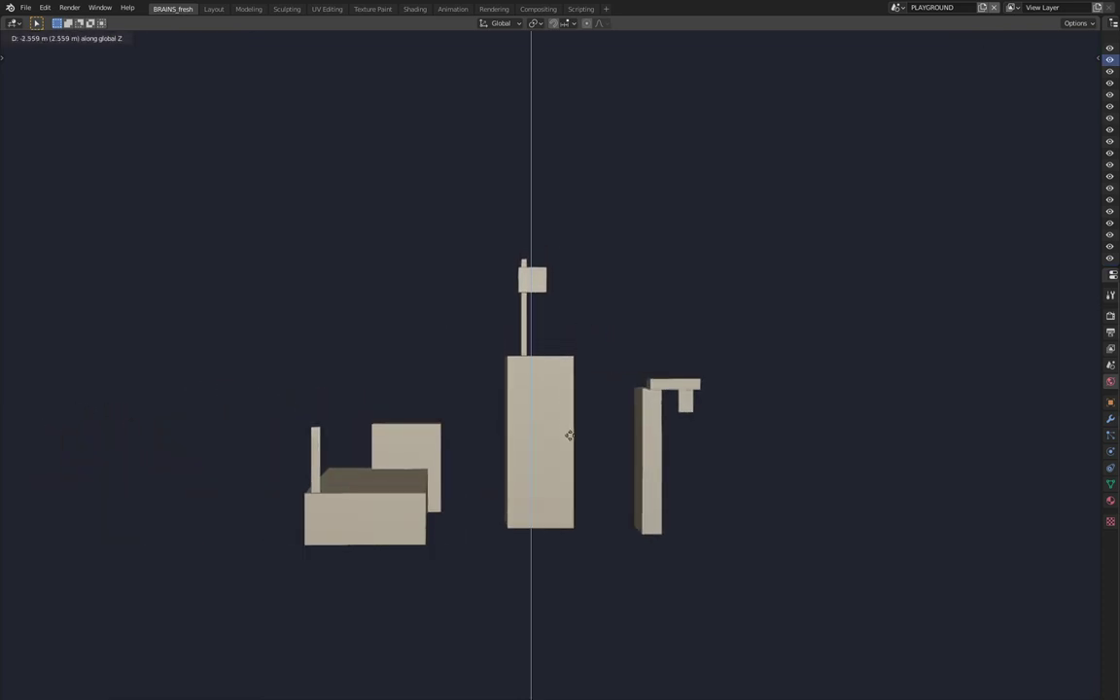
click(568, 435)
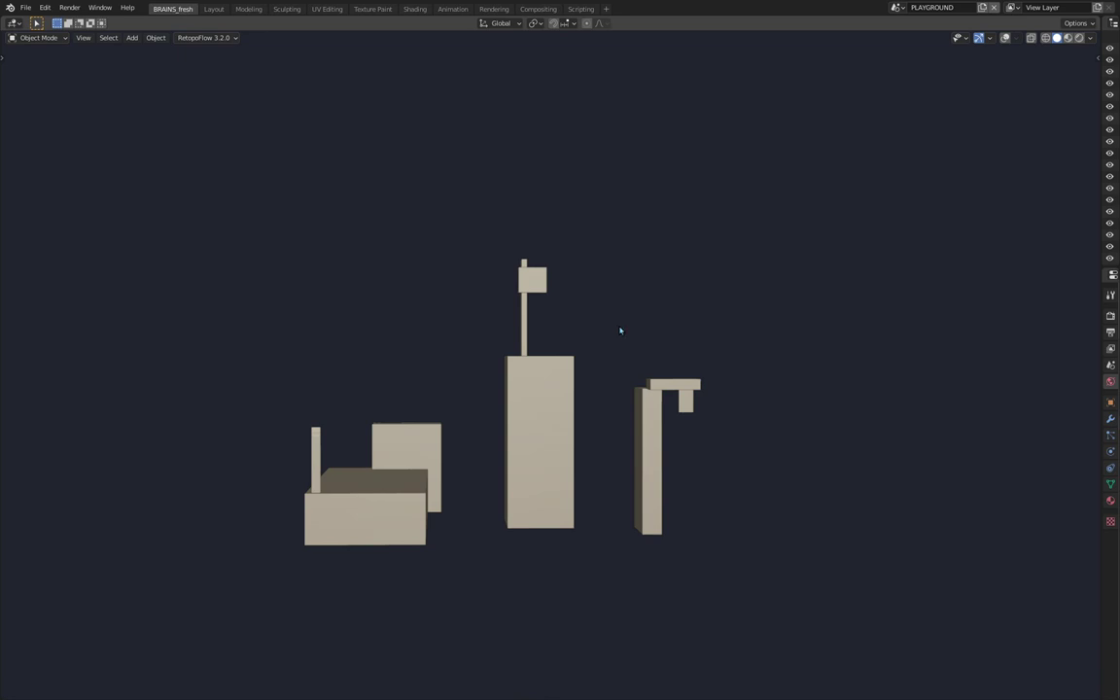
Switch to the browser and open the Rowena Reed Kostellow Fund's Problem Two: Curvilinear page
key(alt+Tab)
key(alt+Tab)
key(alt+Tab)
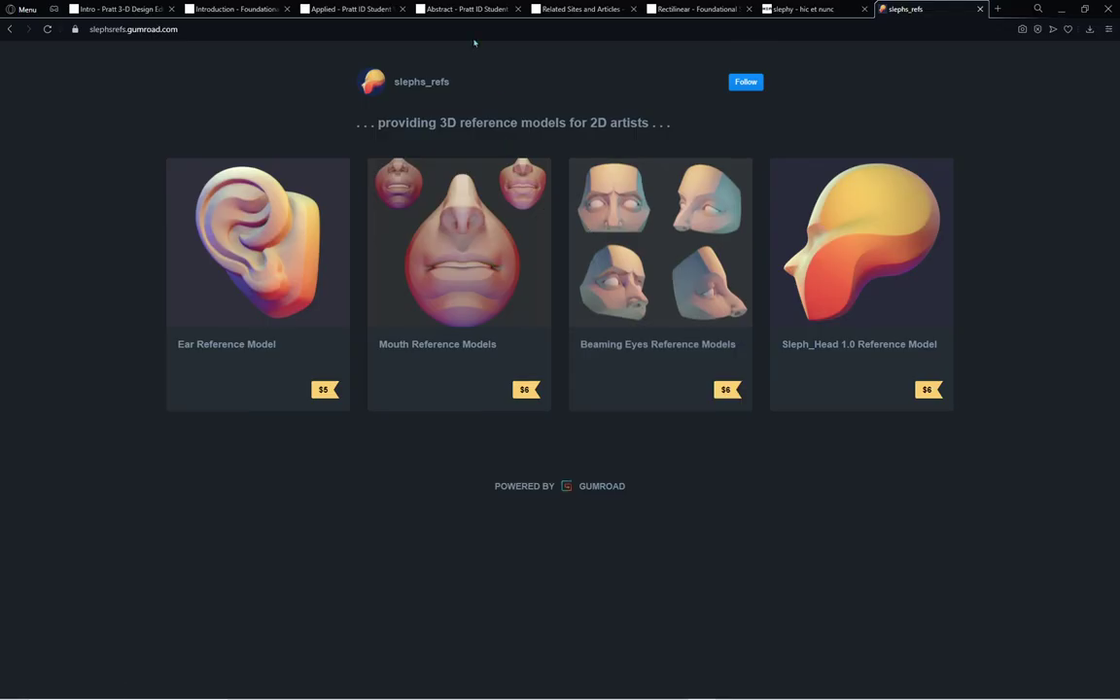
click(576, 9)
click(350, 8)
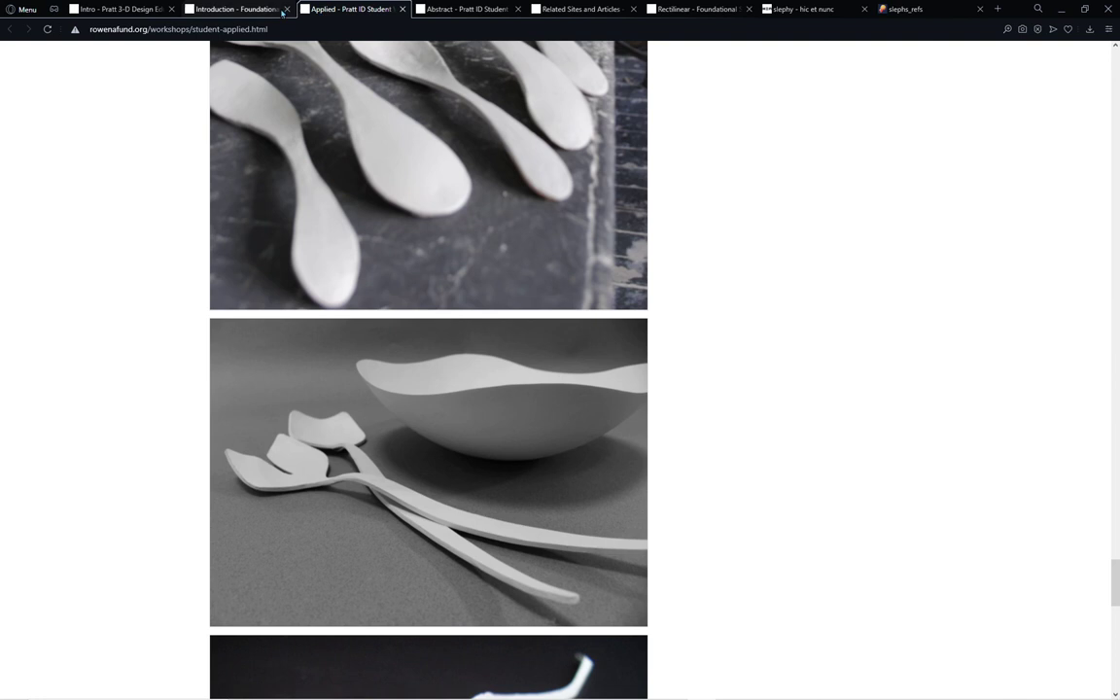
click(280, 10)
scroll(650, 307, up, 1)
click(760, 216)
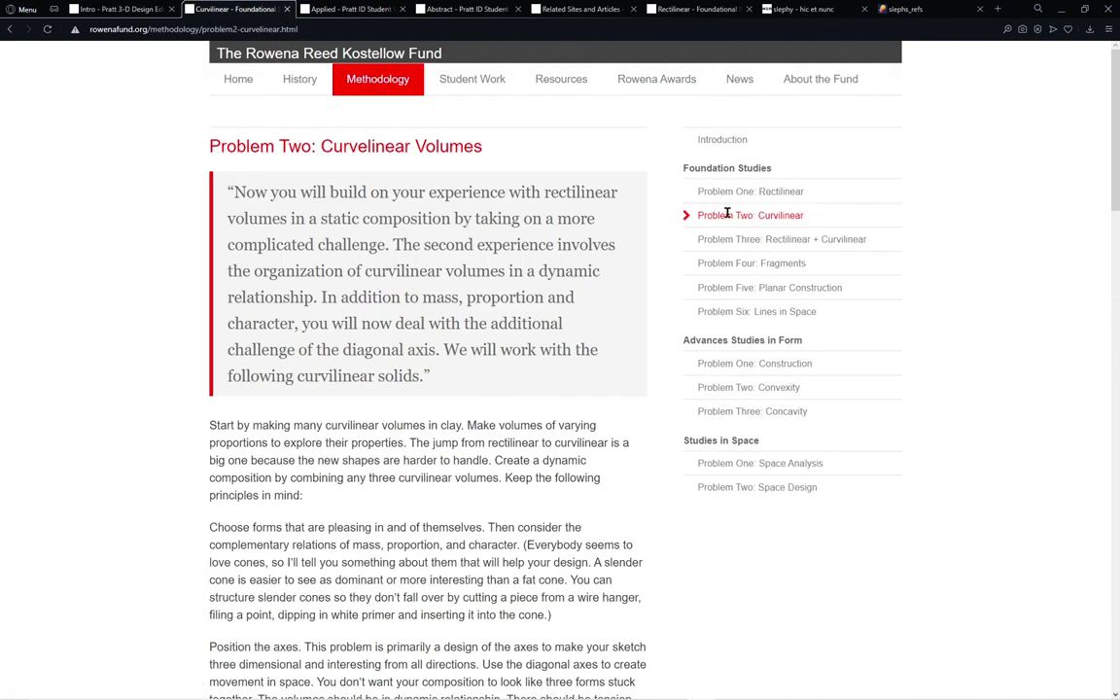
Examine the Curvilinear Volumes page, including the cone composition with marked axes and the guidelines on dominance, balance and tension
scroll(474, 280, down, 5)
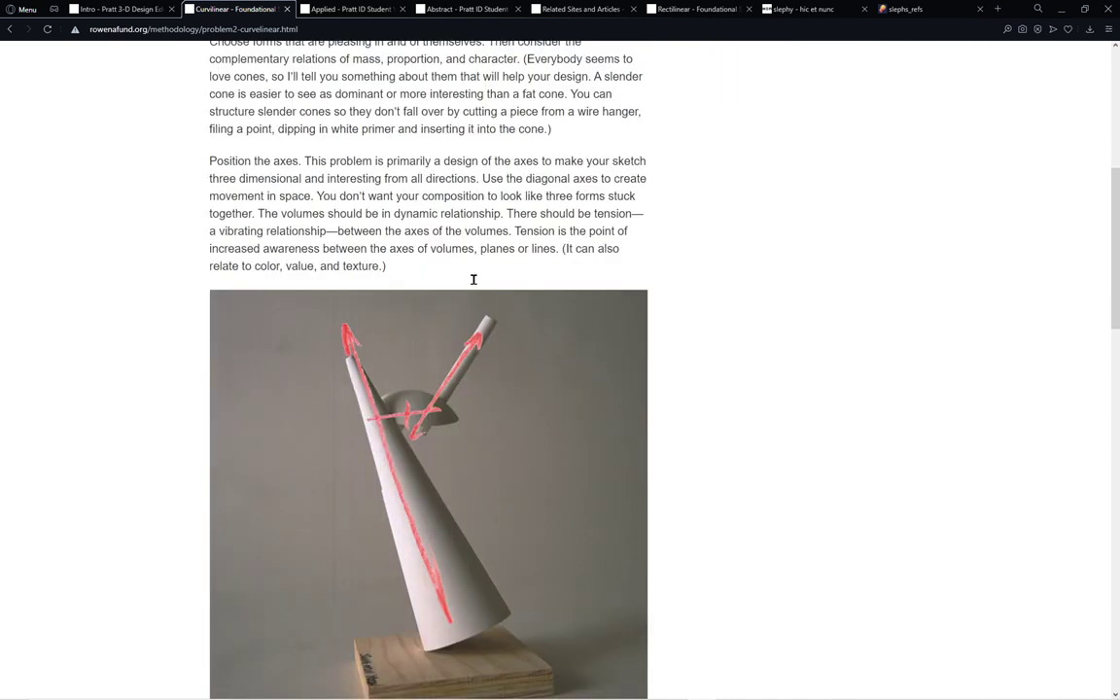
scroll(474, 280, down, 1)
scroll(476, 285, down, 1)
scroll(476, 284, down, 2)
scroll(475, 284, up, 2)
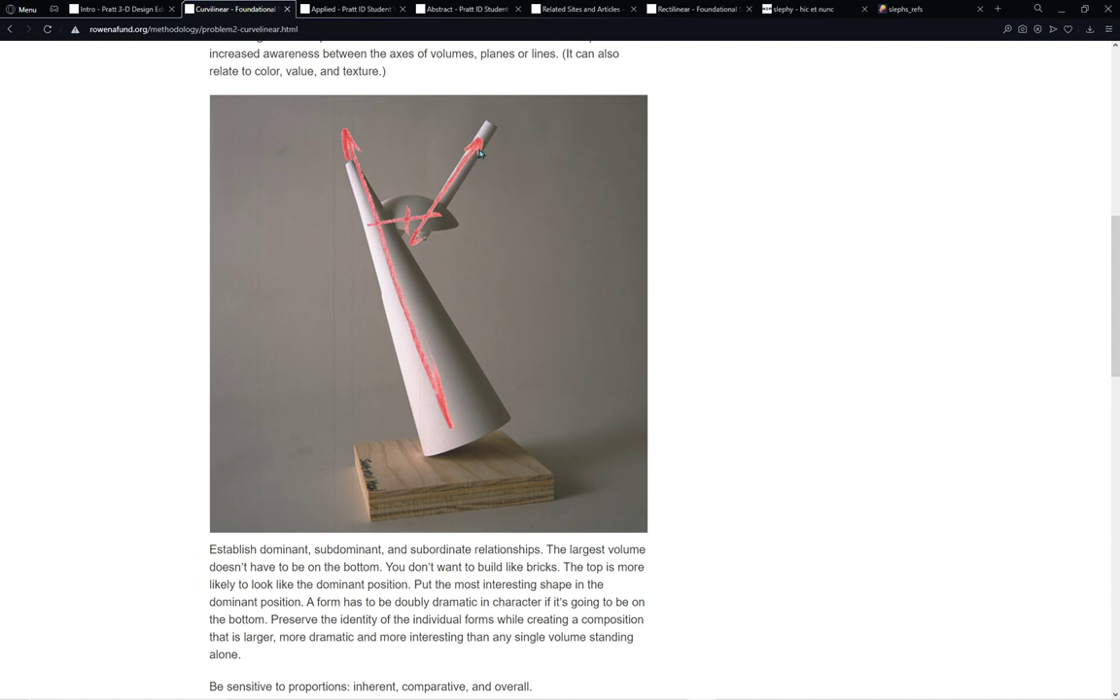
scroll(660, 245, down, 10)
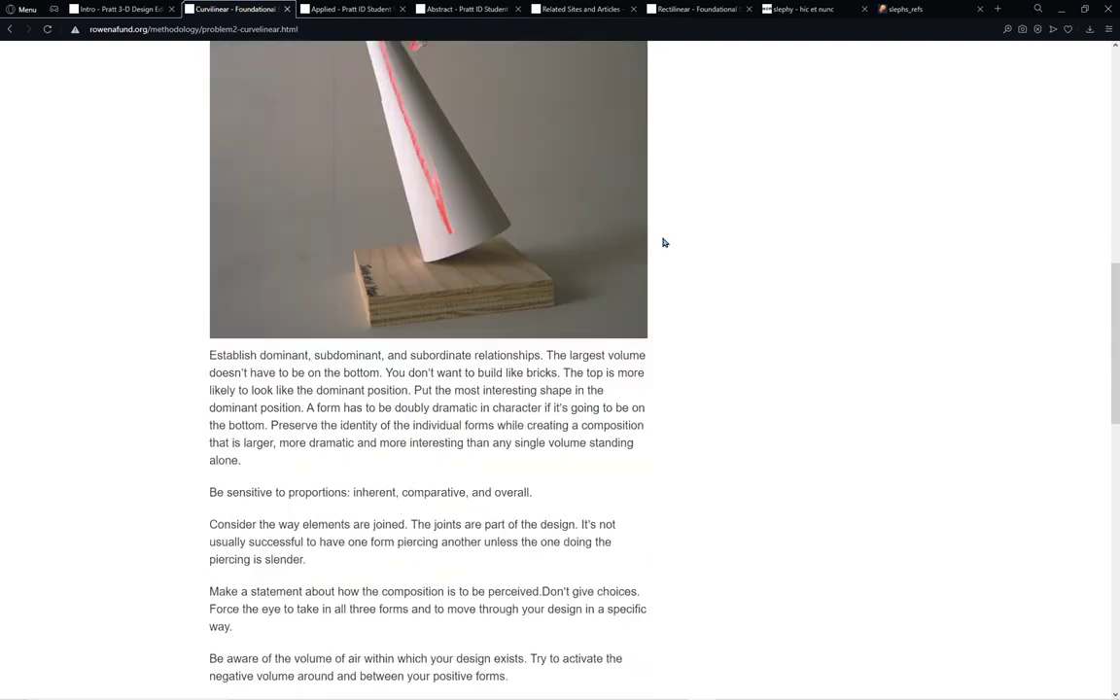
scroll(660, 245, down, 3)
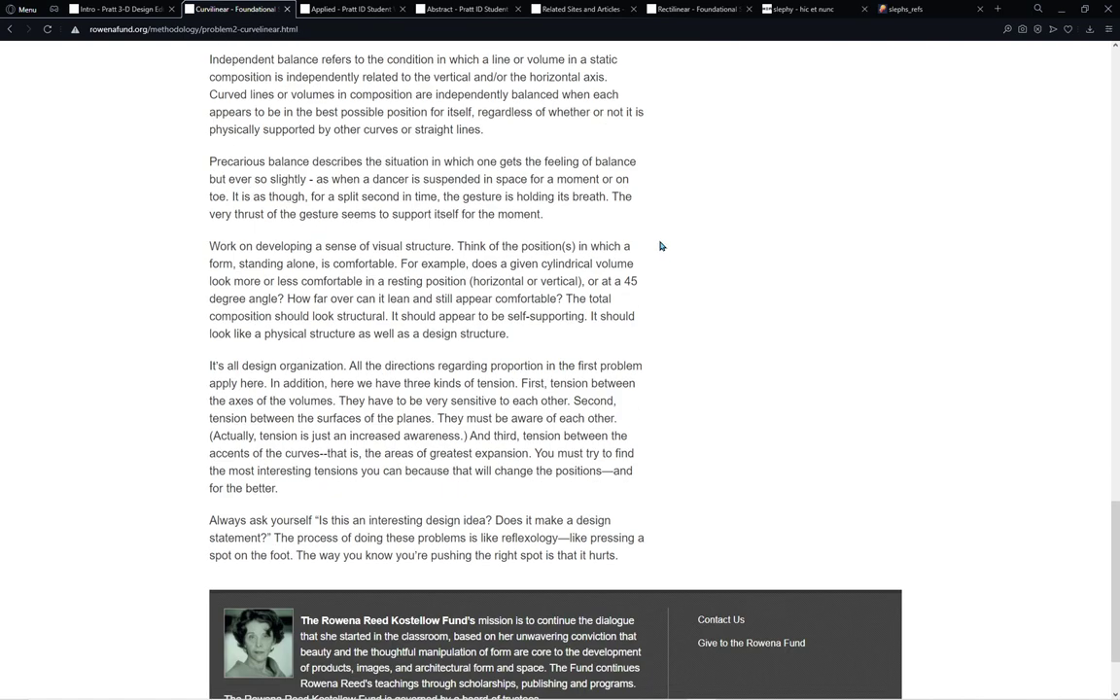
scroll(661, 245, up, 15)
scroll(660, 245, up, 3)
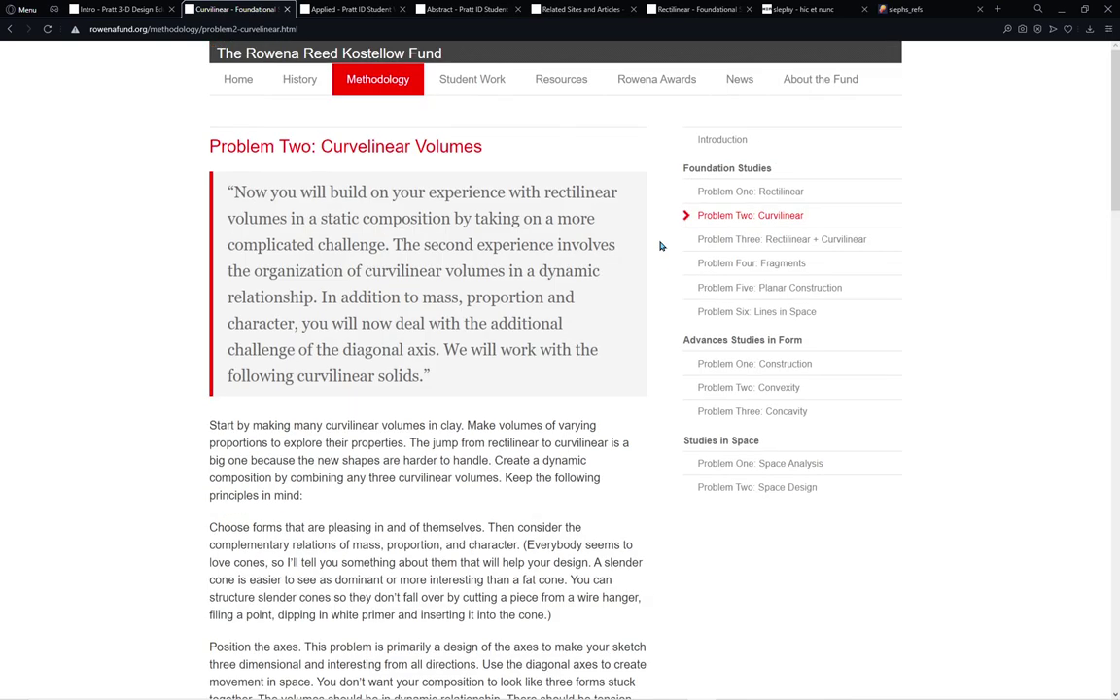
Switch back to Blender and view the three box compositions together from an angle
click(1065, 9)
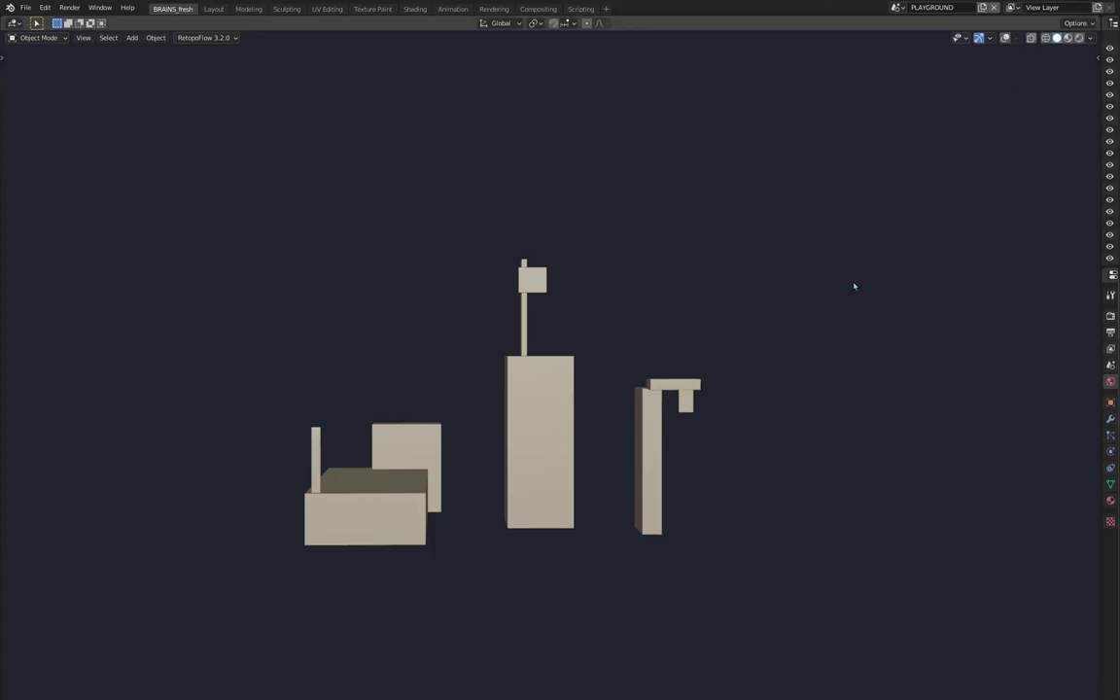
middle_drag(599, 342, 520, 407)
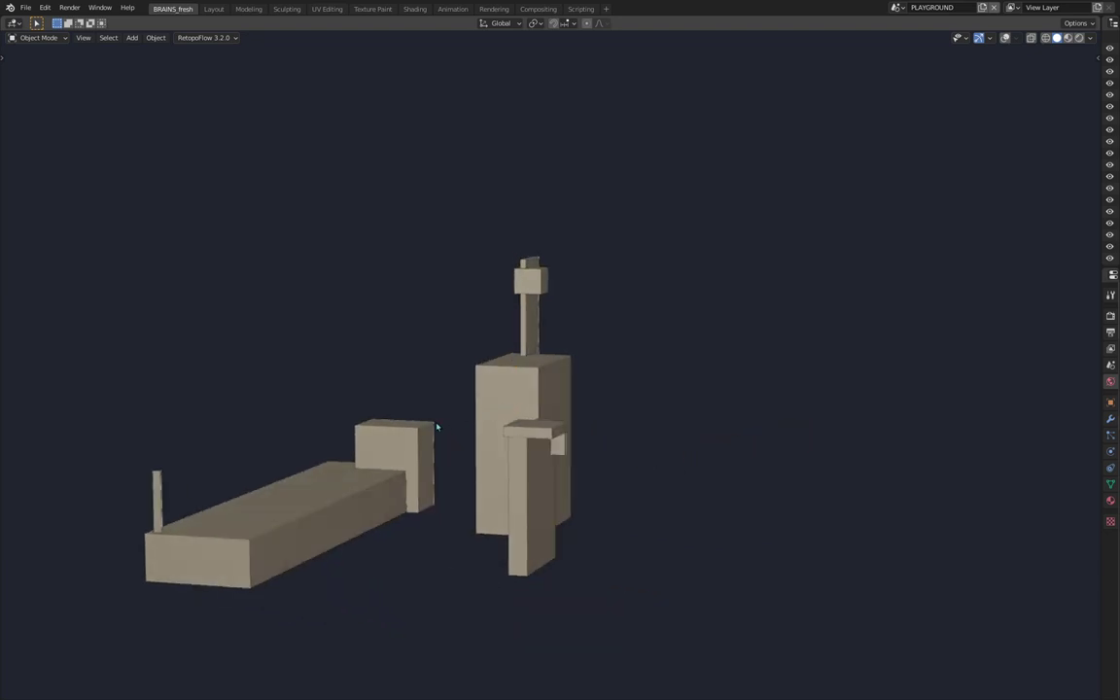
scroll(465, 384, down, 2)
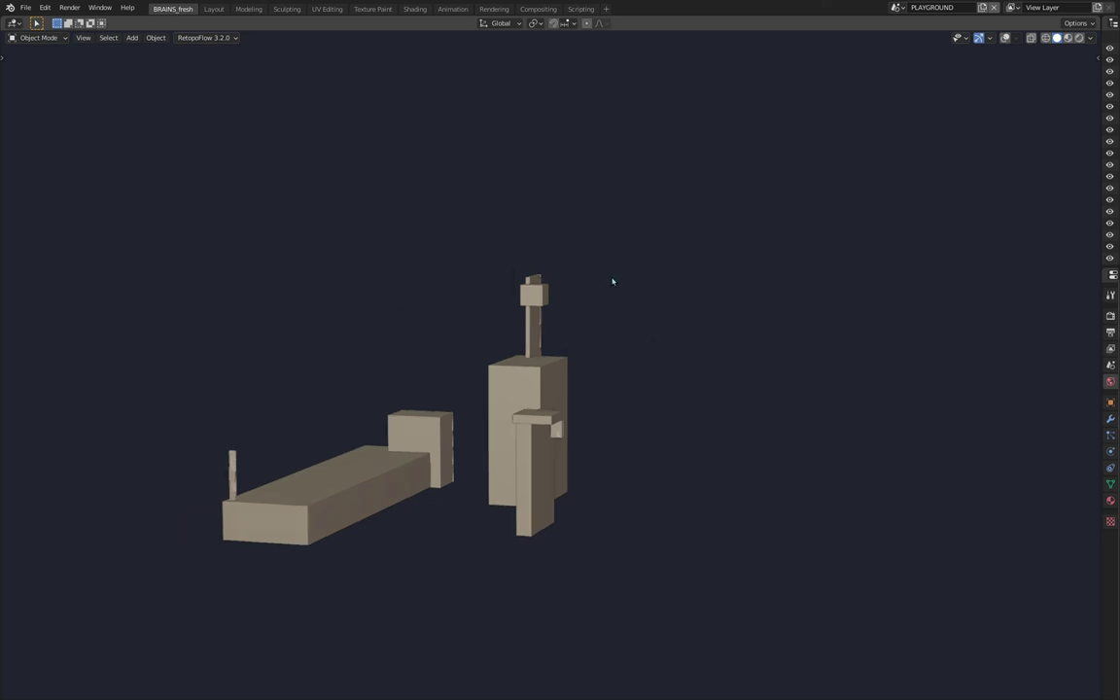
Switch to the browser and look through the Problem Three: Rectilinear + Curvilinear page on the Rowena Reed Kostellow Fund site
middle_drag(578, 332, 582, 340)
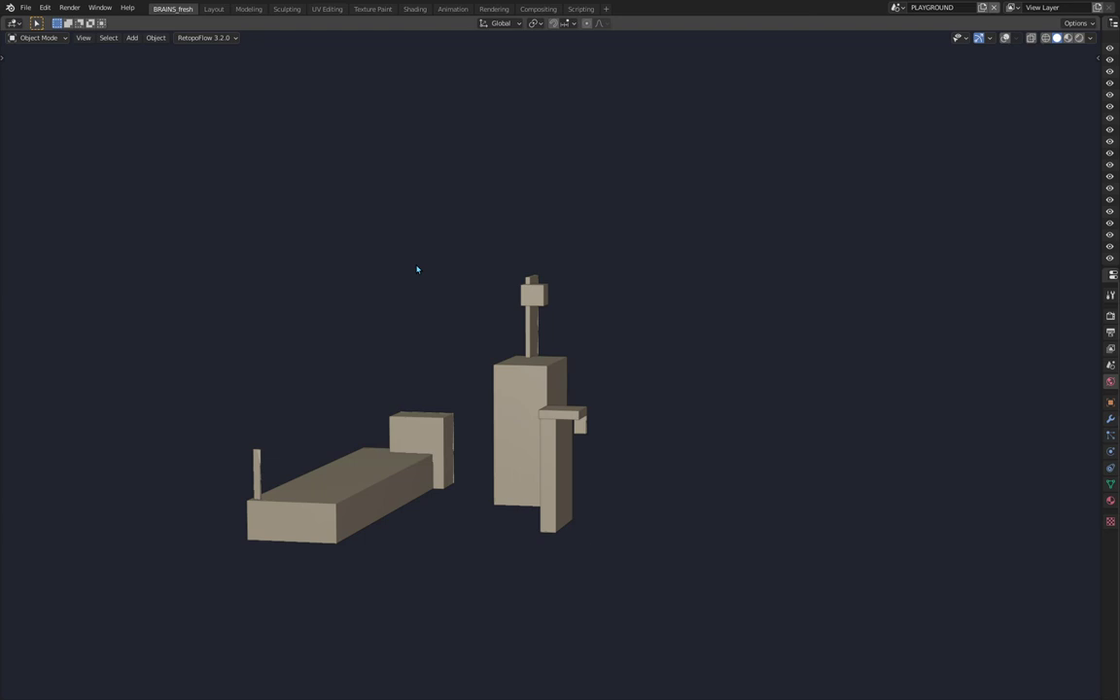
key(alt+Tab)
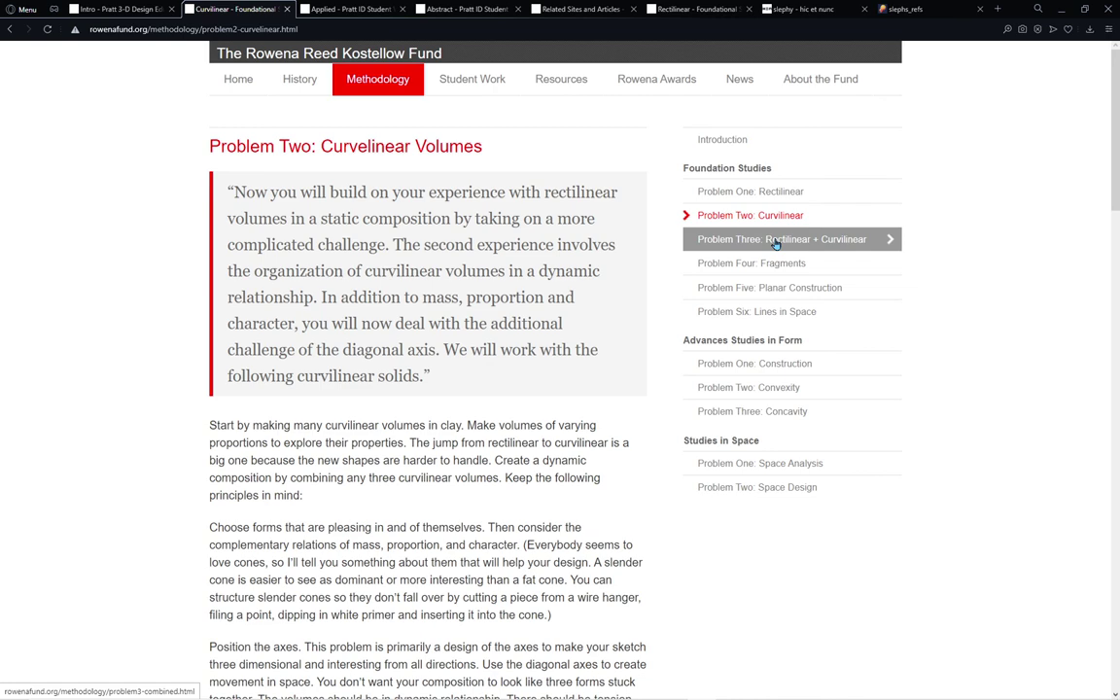
click(775, 243)
scroll(639, 341, down, 3)
scroll(641, 342, up, 2)
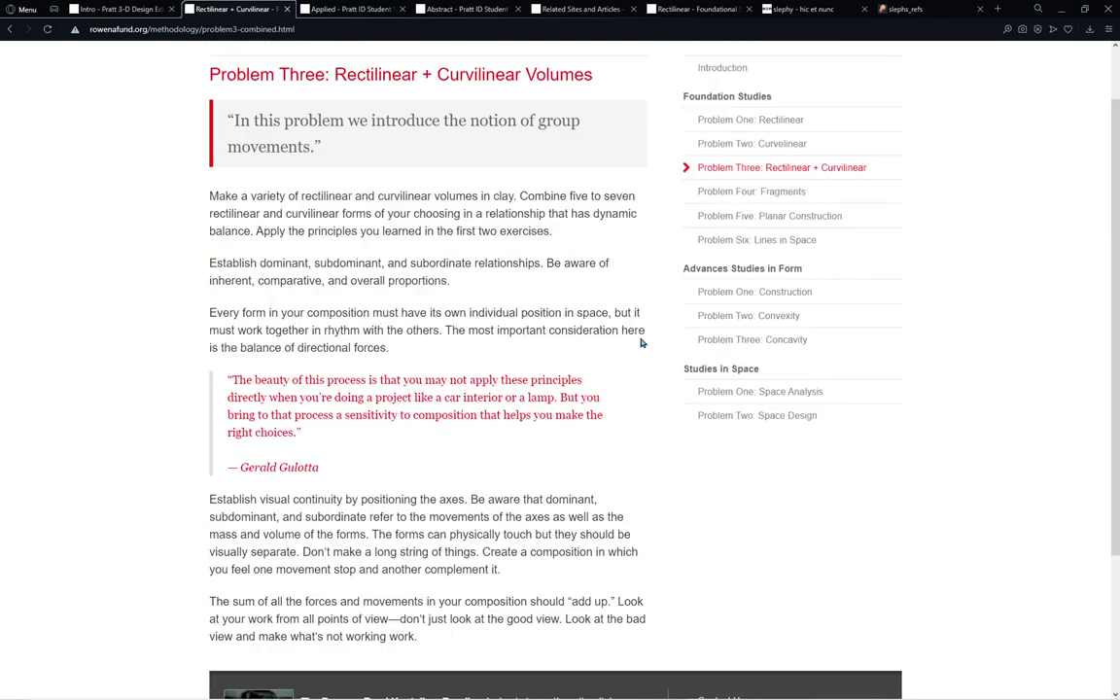
Open the Problem Four: Fragments page and skim its instructions through to the In General section
click(770, 263)
scroll(613, 396, down, 3)
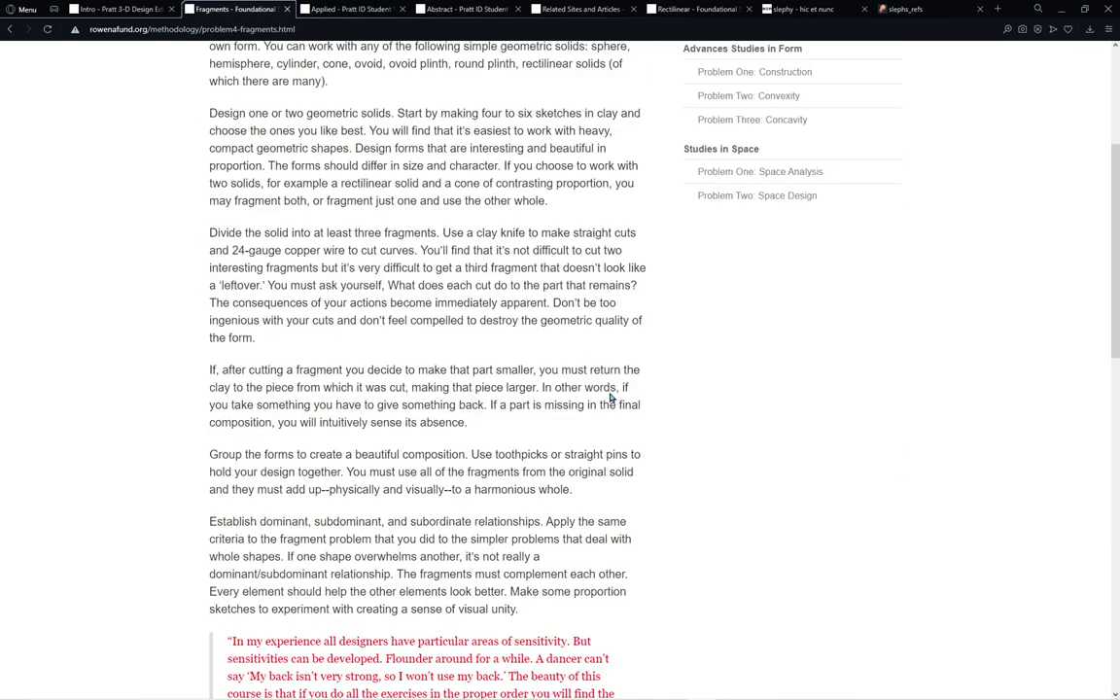
scroll(613, 397, down, 10)
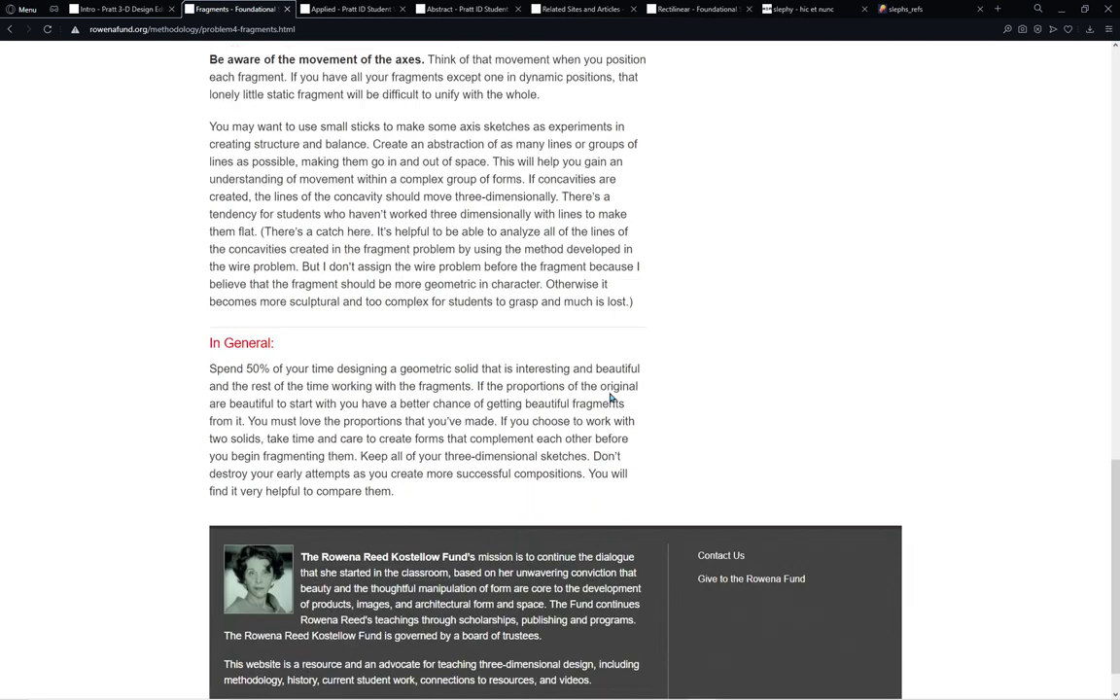
scroll(611, 397, up, 10)
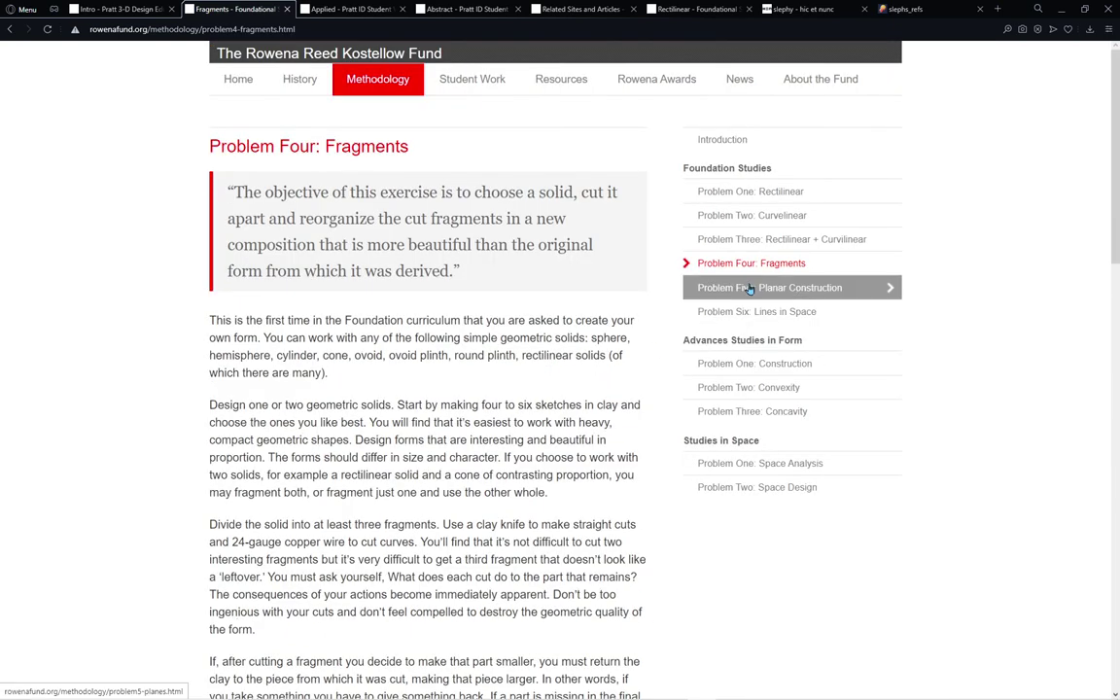
Open the Problem Six: Lines in Space page and look over the sketched neutral and resting curves
click(754, 310)
scroll(638, 377, down, 3)
scroll(638, 377, down, 5)
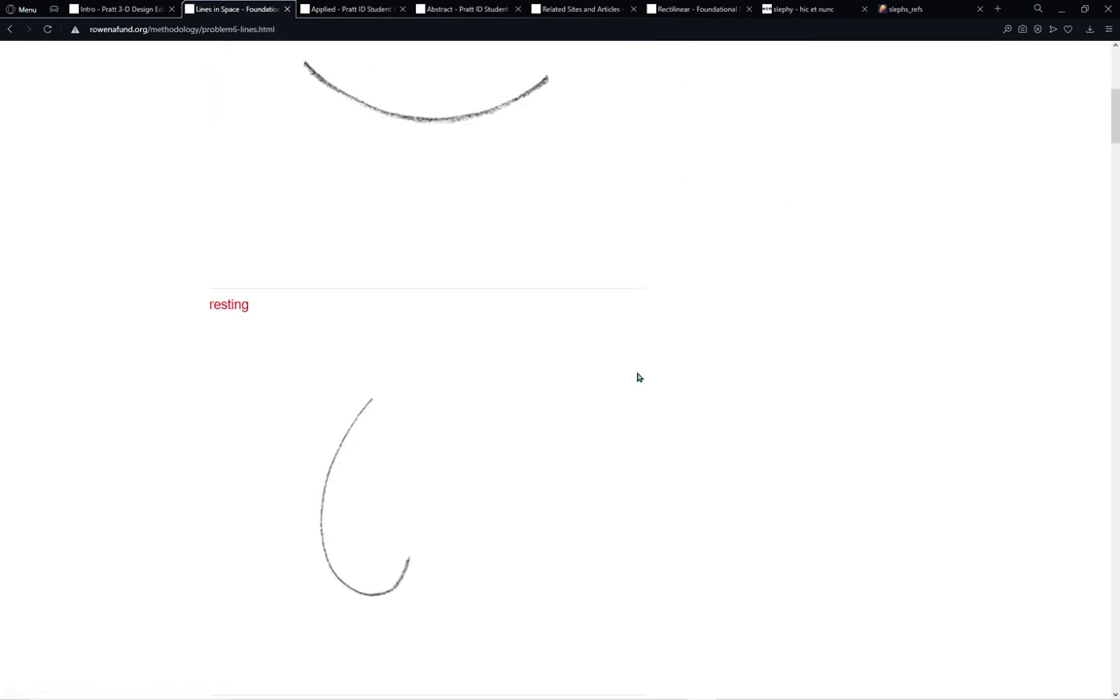
scroll(638, 378, up, 8)
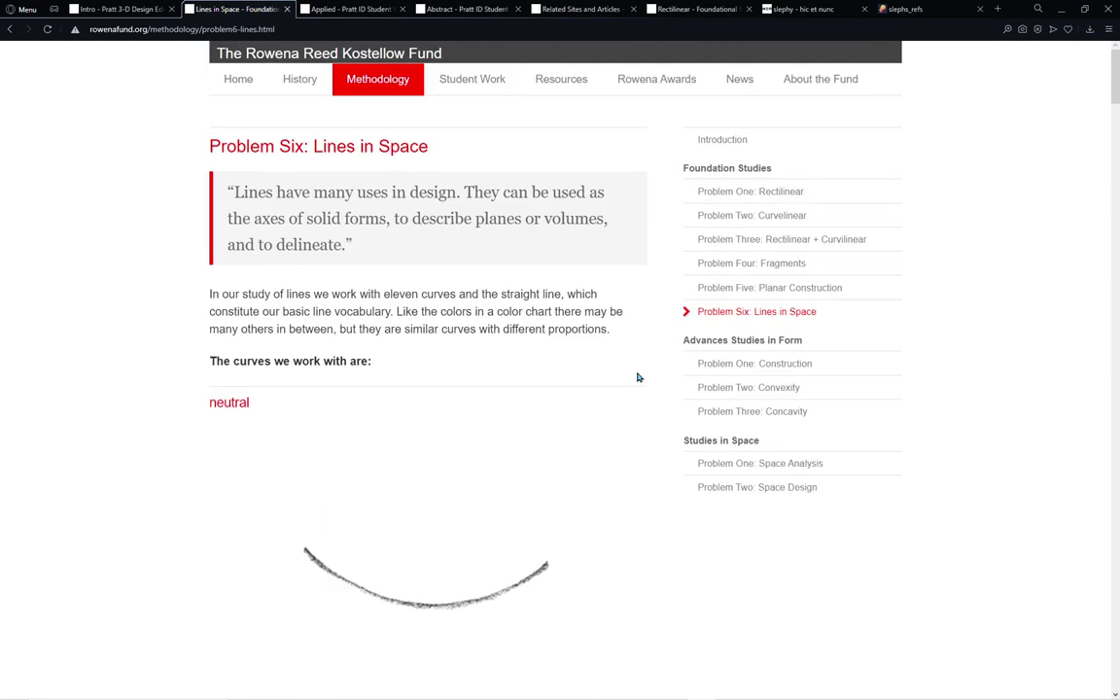
Open the Problem Five: Planar Construction page and skim through its example construction and plane descriptions
click(754, 289)
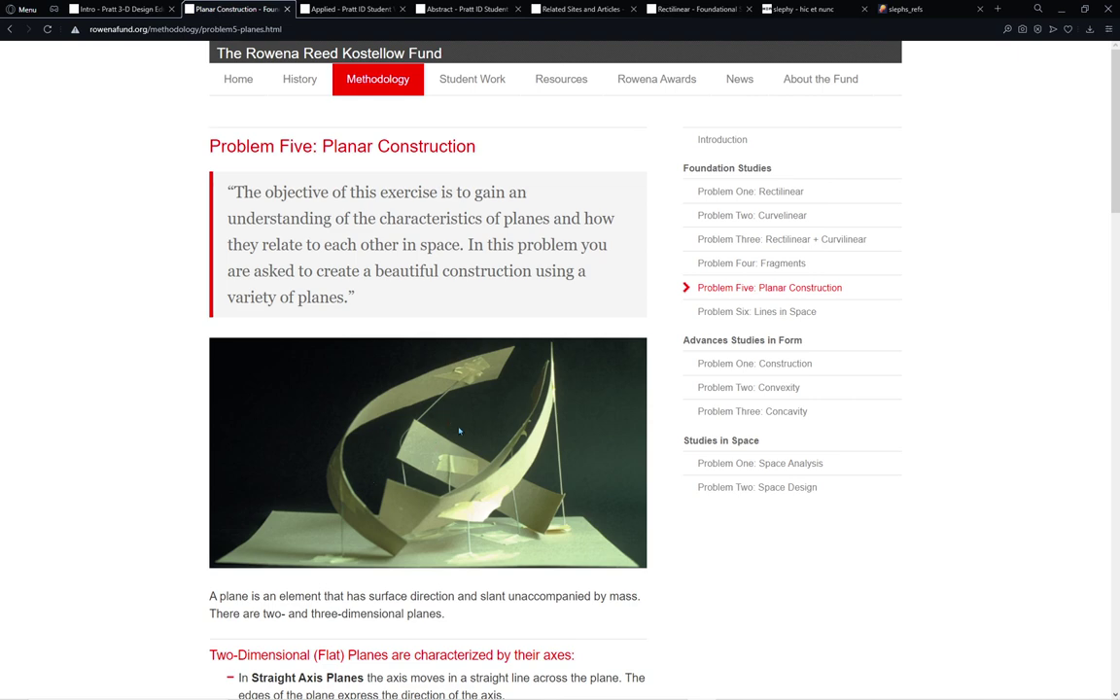
scroll(460, 430, down, 11)
scroll(460, 429, up, 11)
Show the creations gallery on hic et nunc and the slephs_refs Gumroad store with its 3D reference models
click(815, 10)
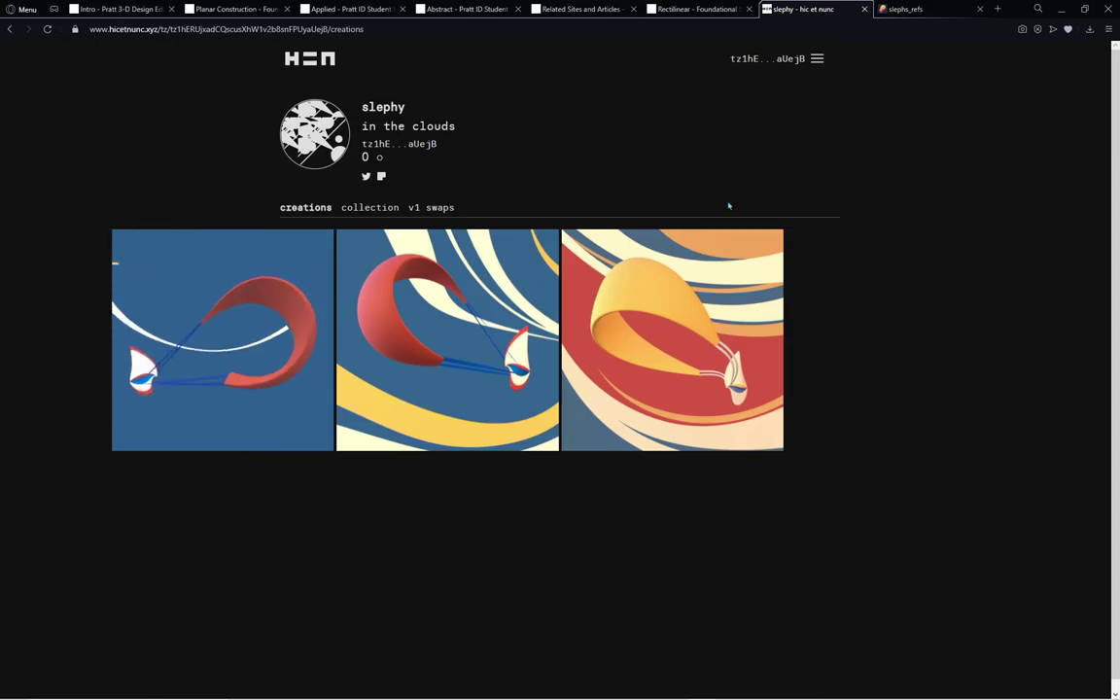
click(904, 9)
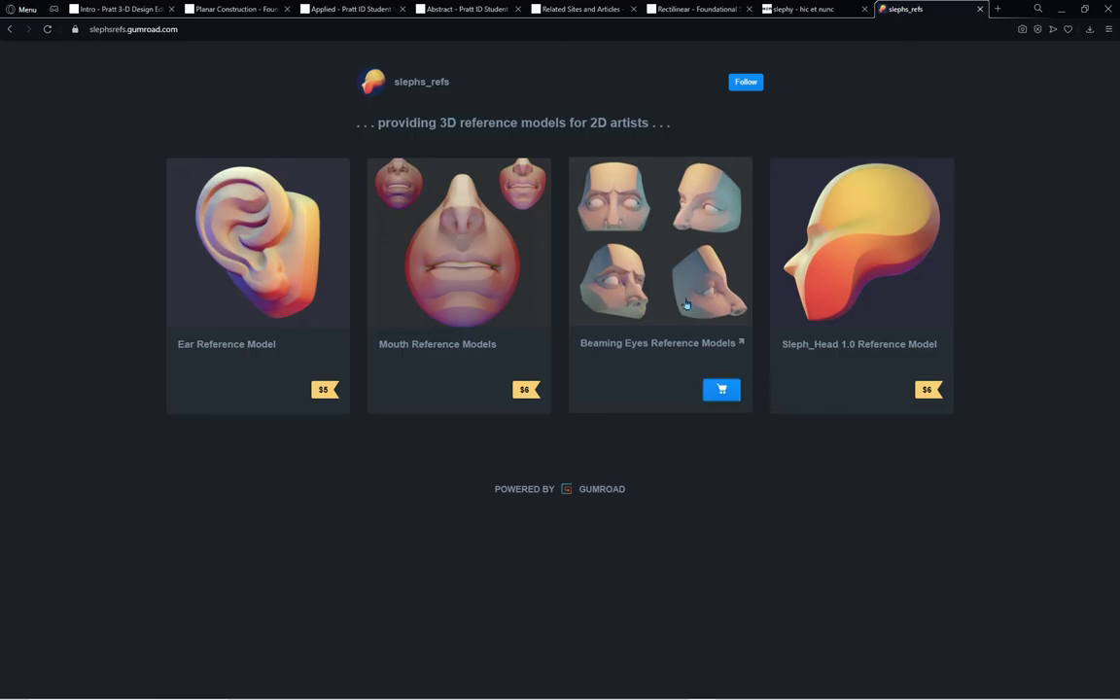